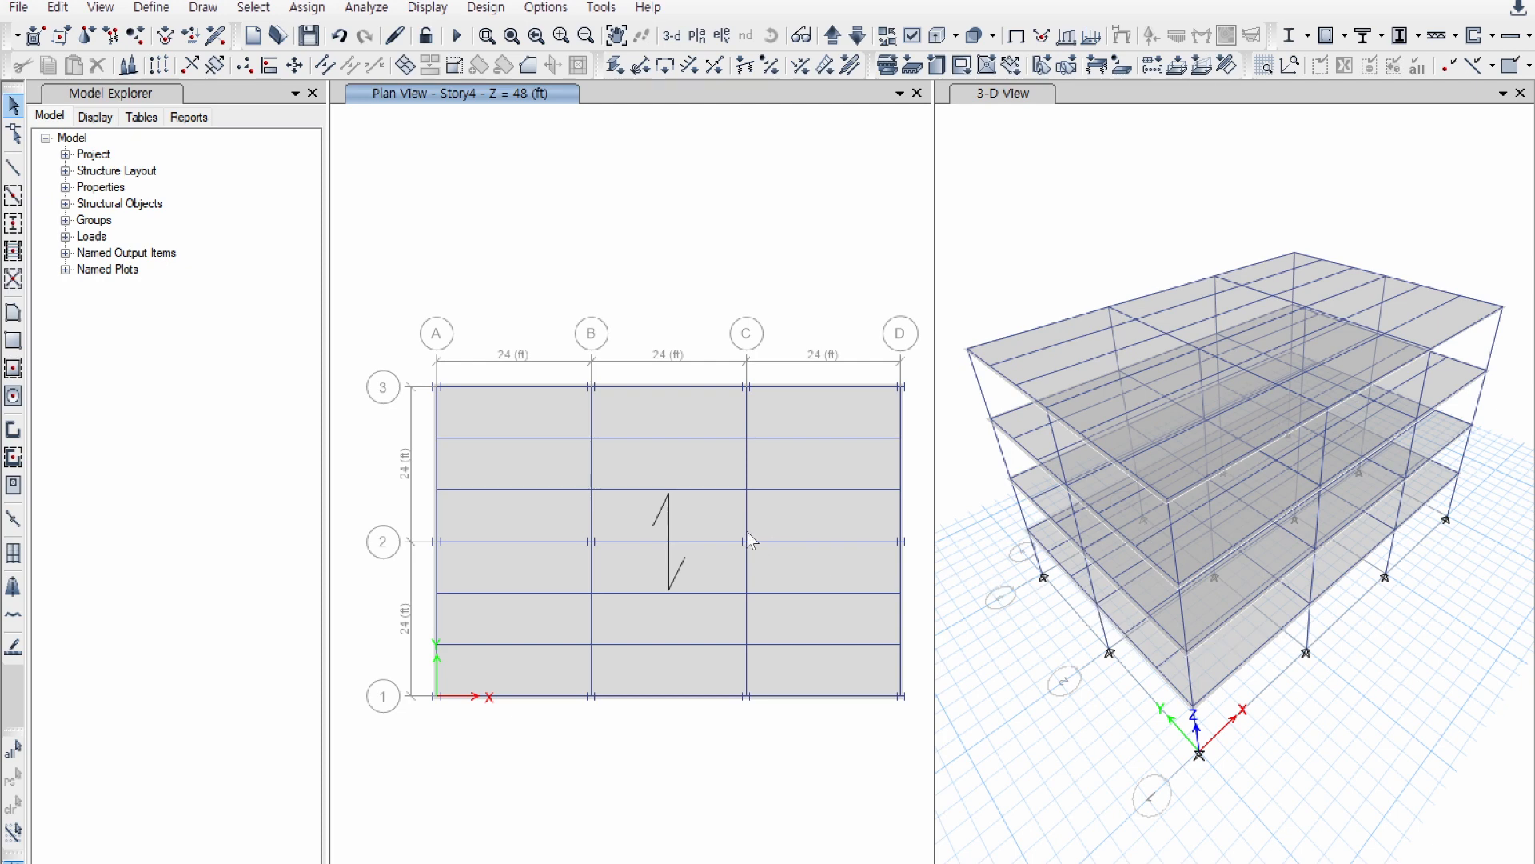
Step: Expand the model's groups and replace the 3-D view with the elevation on grid line 1
left_click(66, 220)
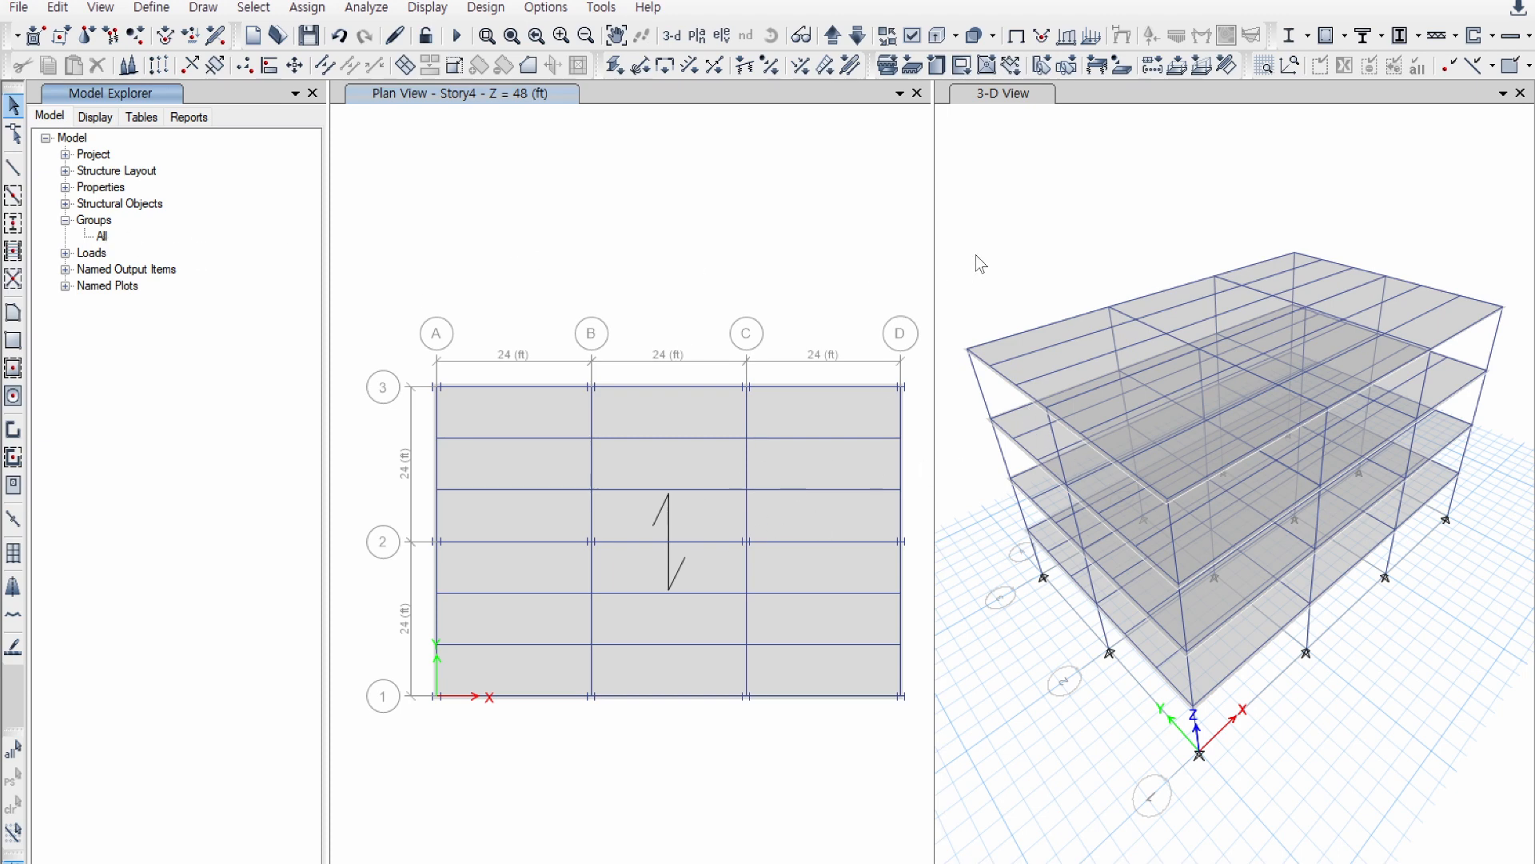
left_click(1046, 241)
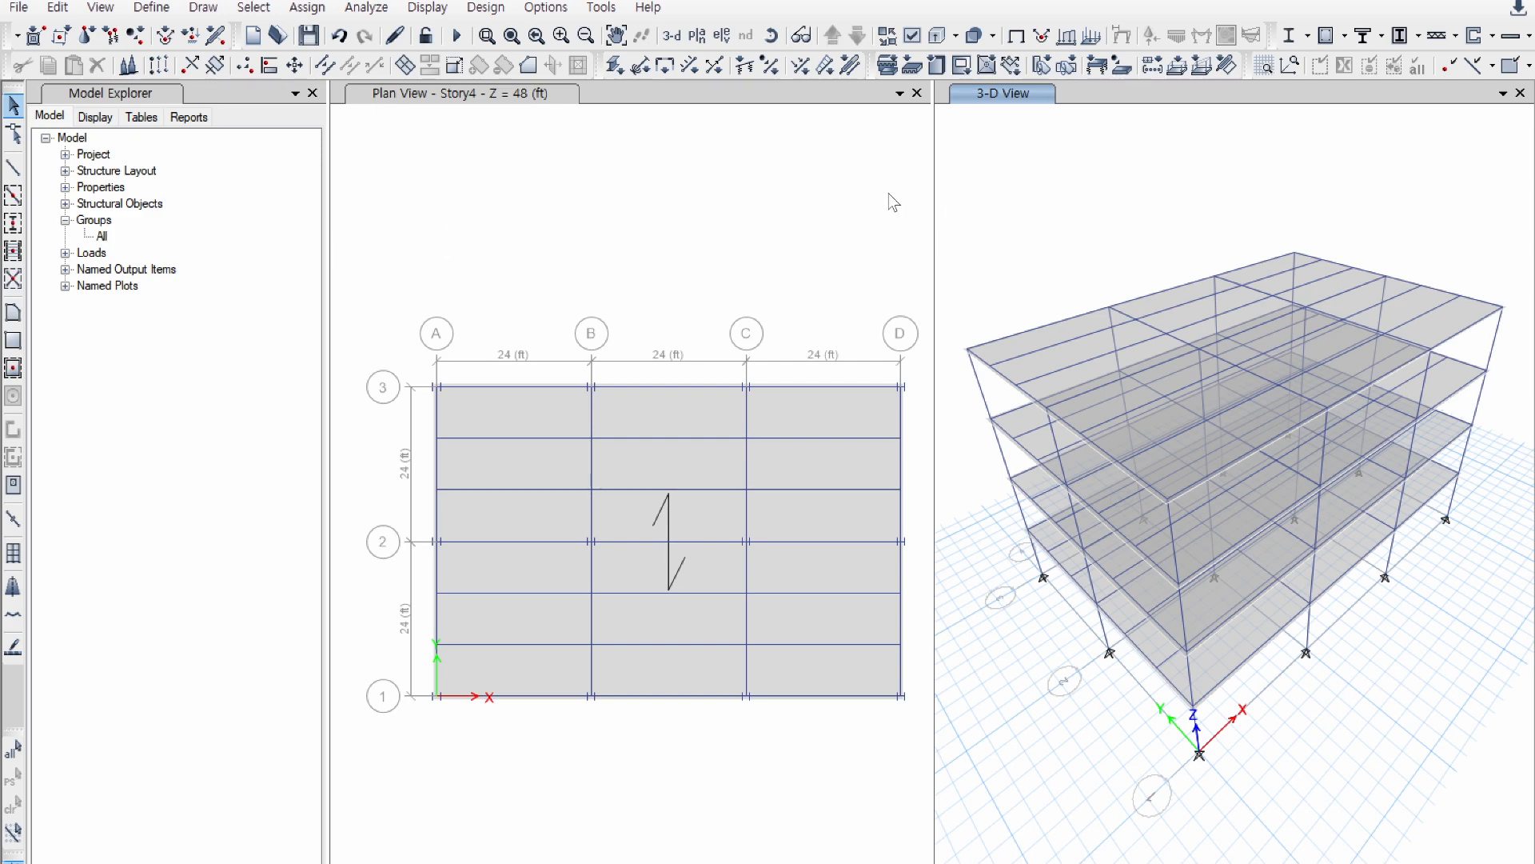
left_click(722, 36)
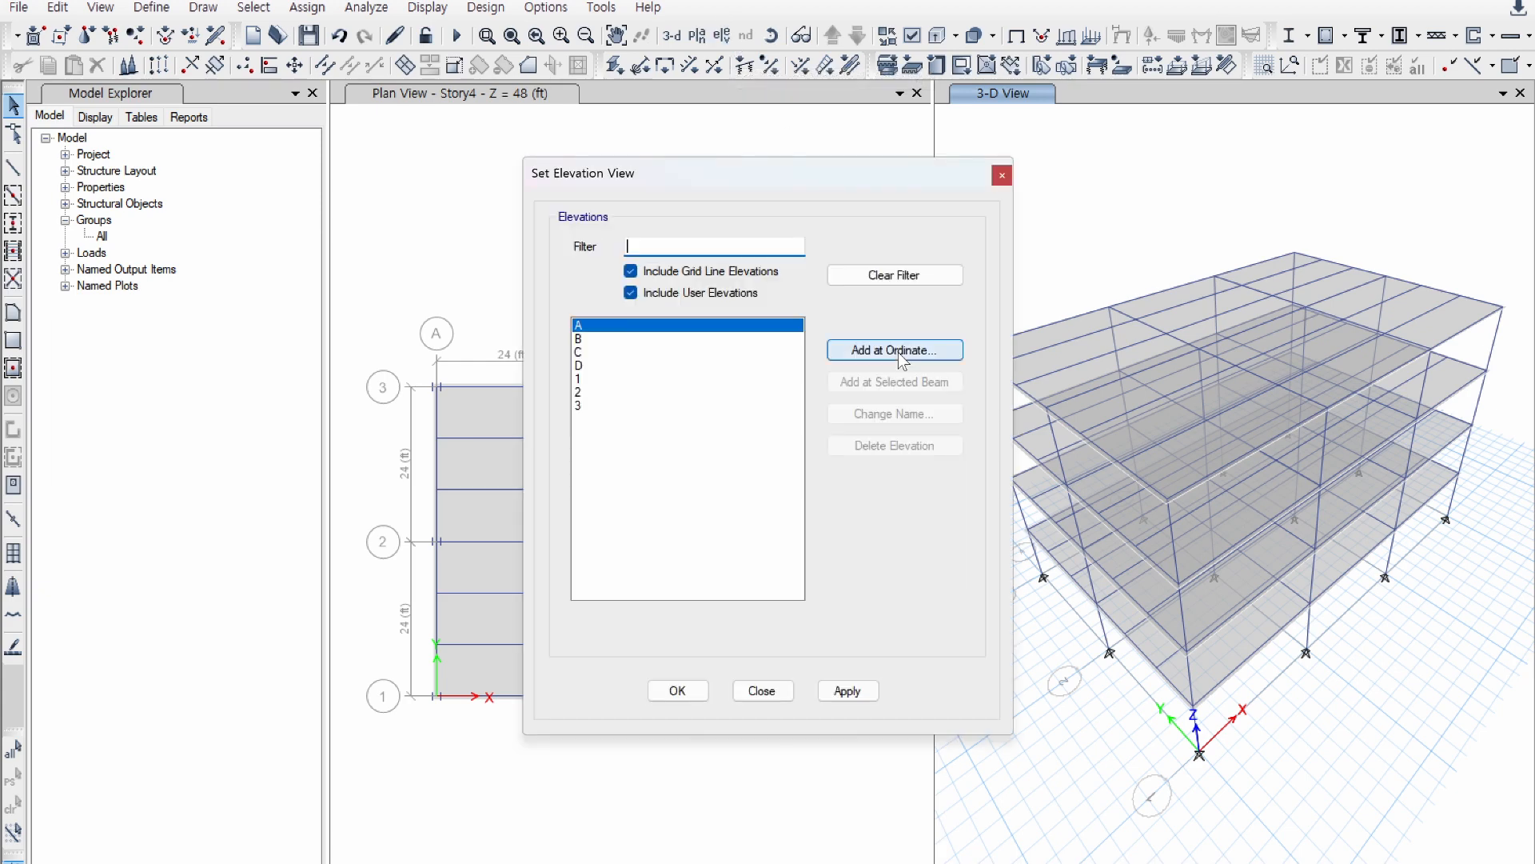
left_click(593, 377)
left_click(678, 691)
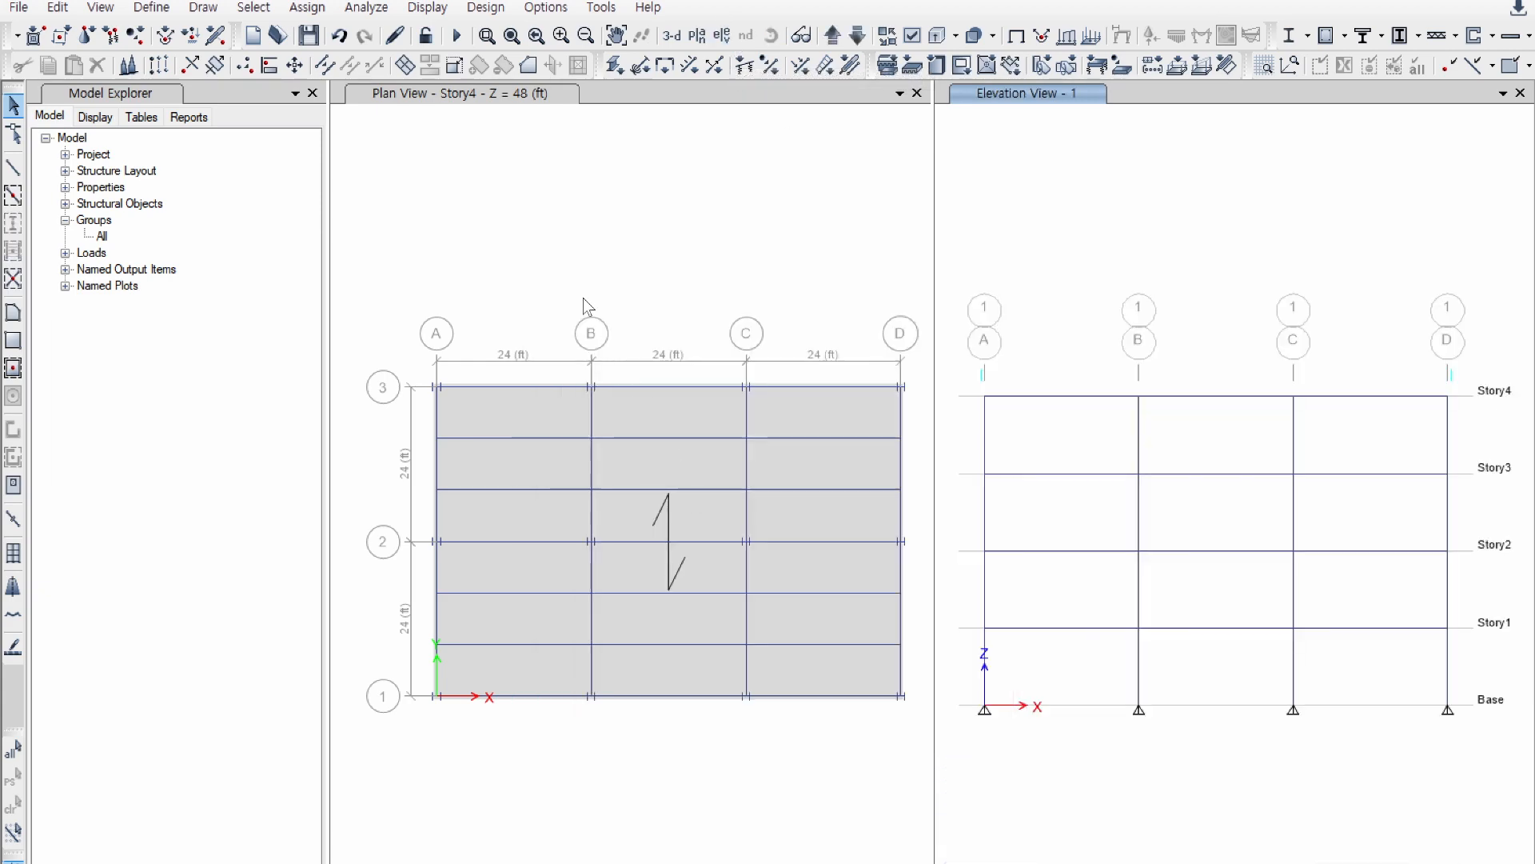
Step: Replace the Story4 plan view with the elevation on grid line 1
left_click(583, 298)
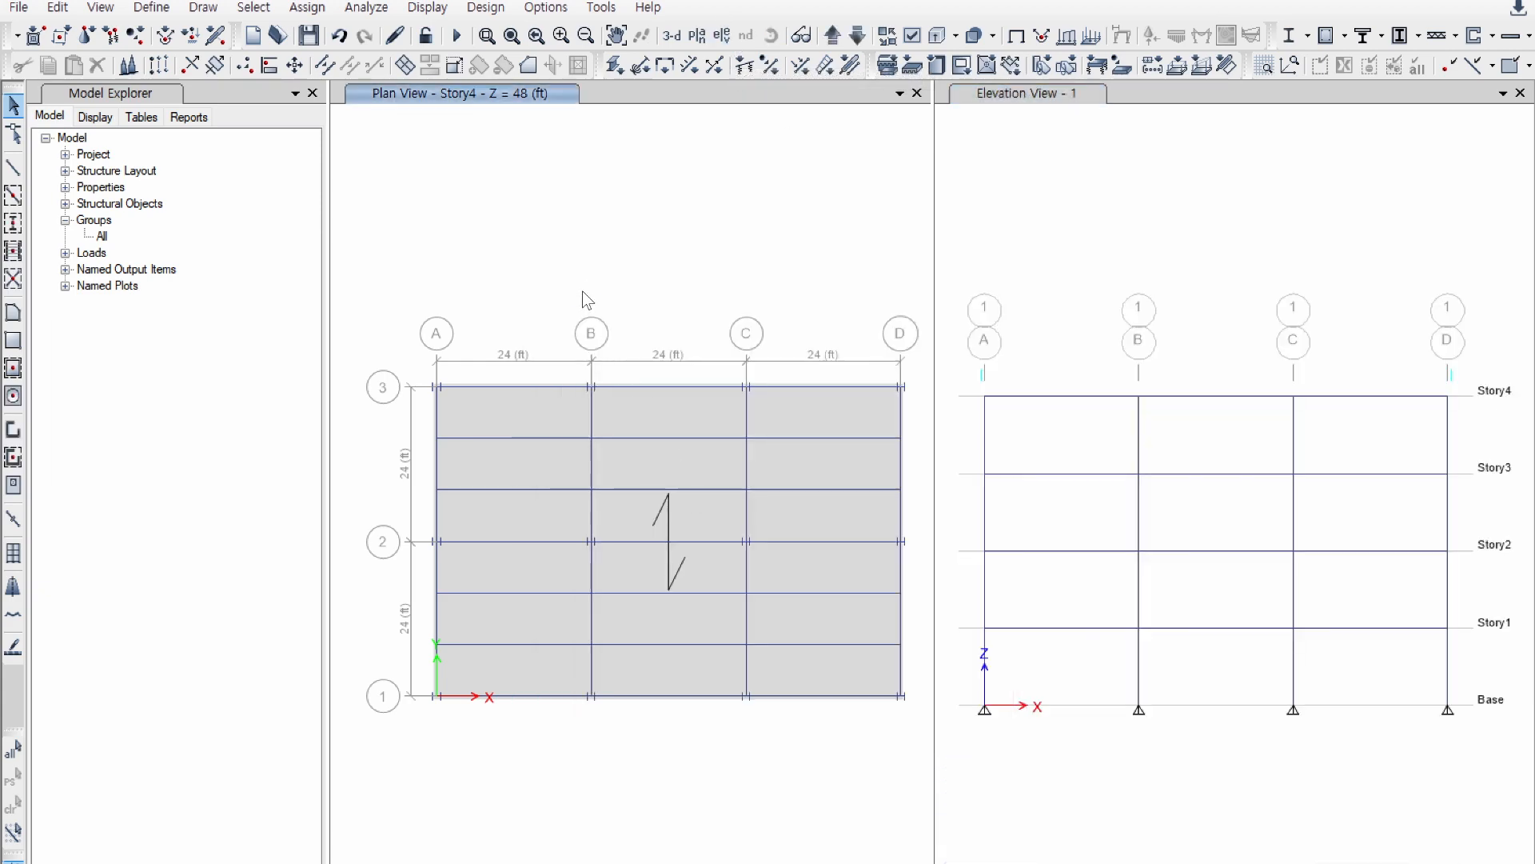
left_click(722, 36)
left_click(589, 378)
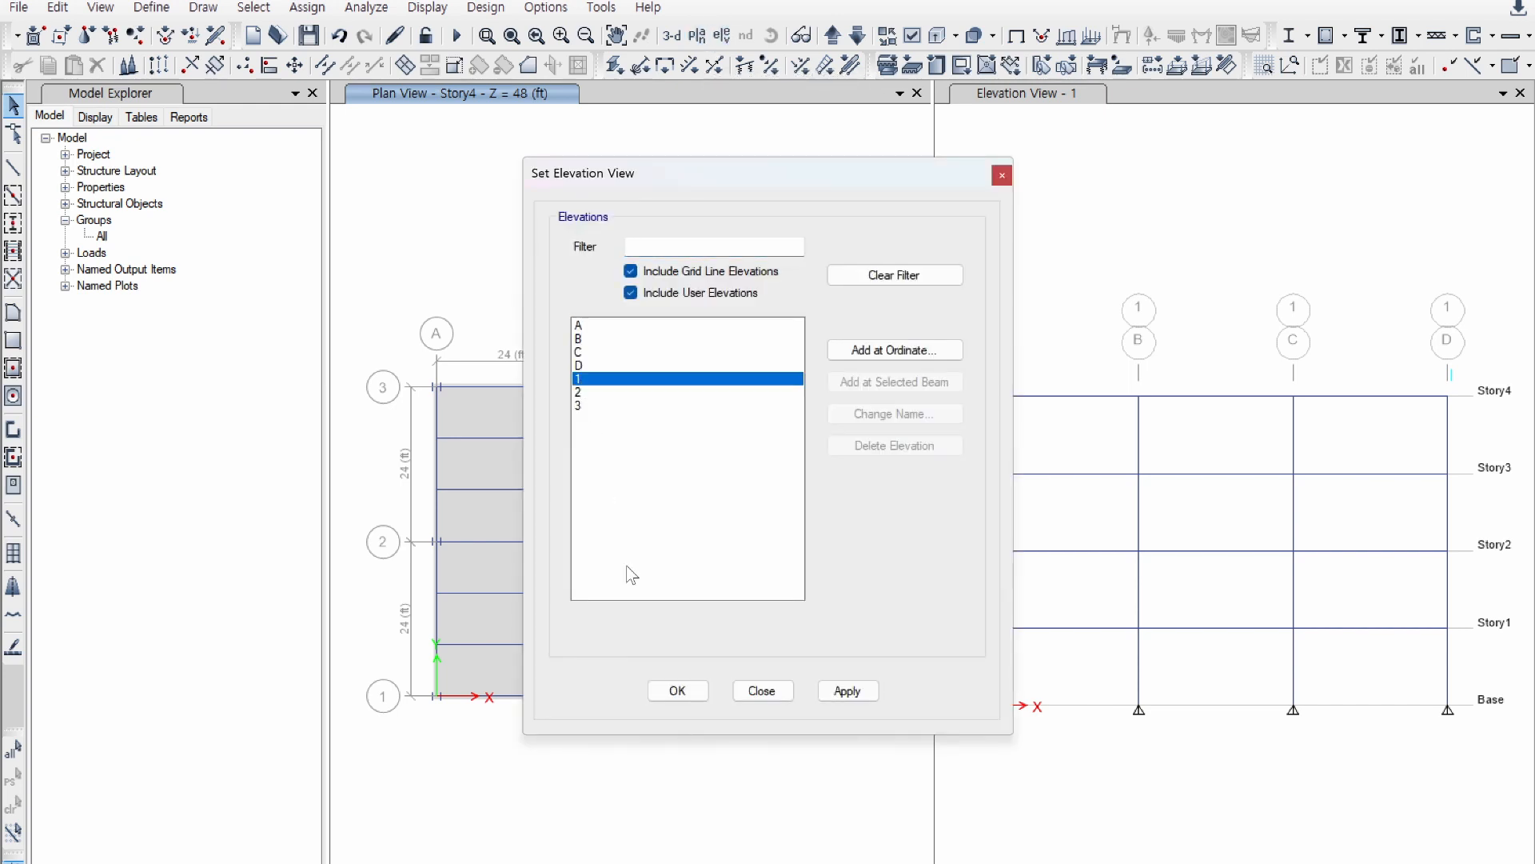
left_click(677, 690)
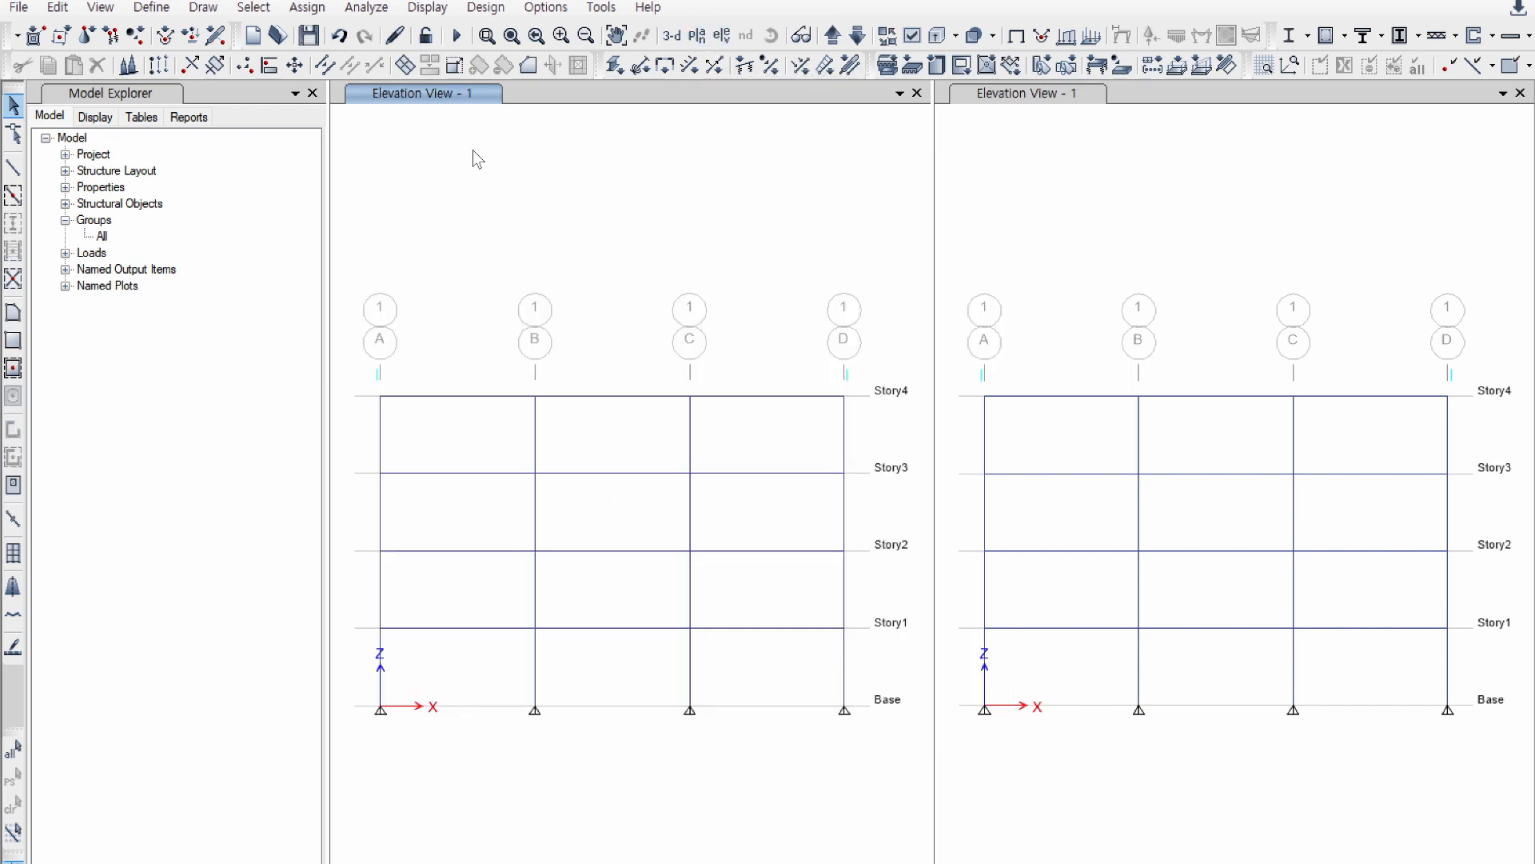
Step: Add a new group to the model and reapply elevation 1 to the active view
right_click(94, 222)
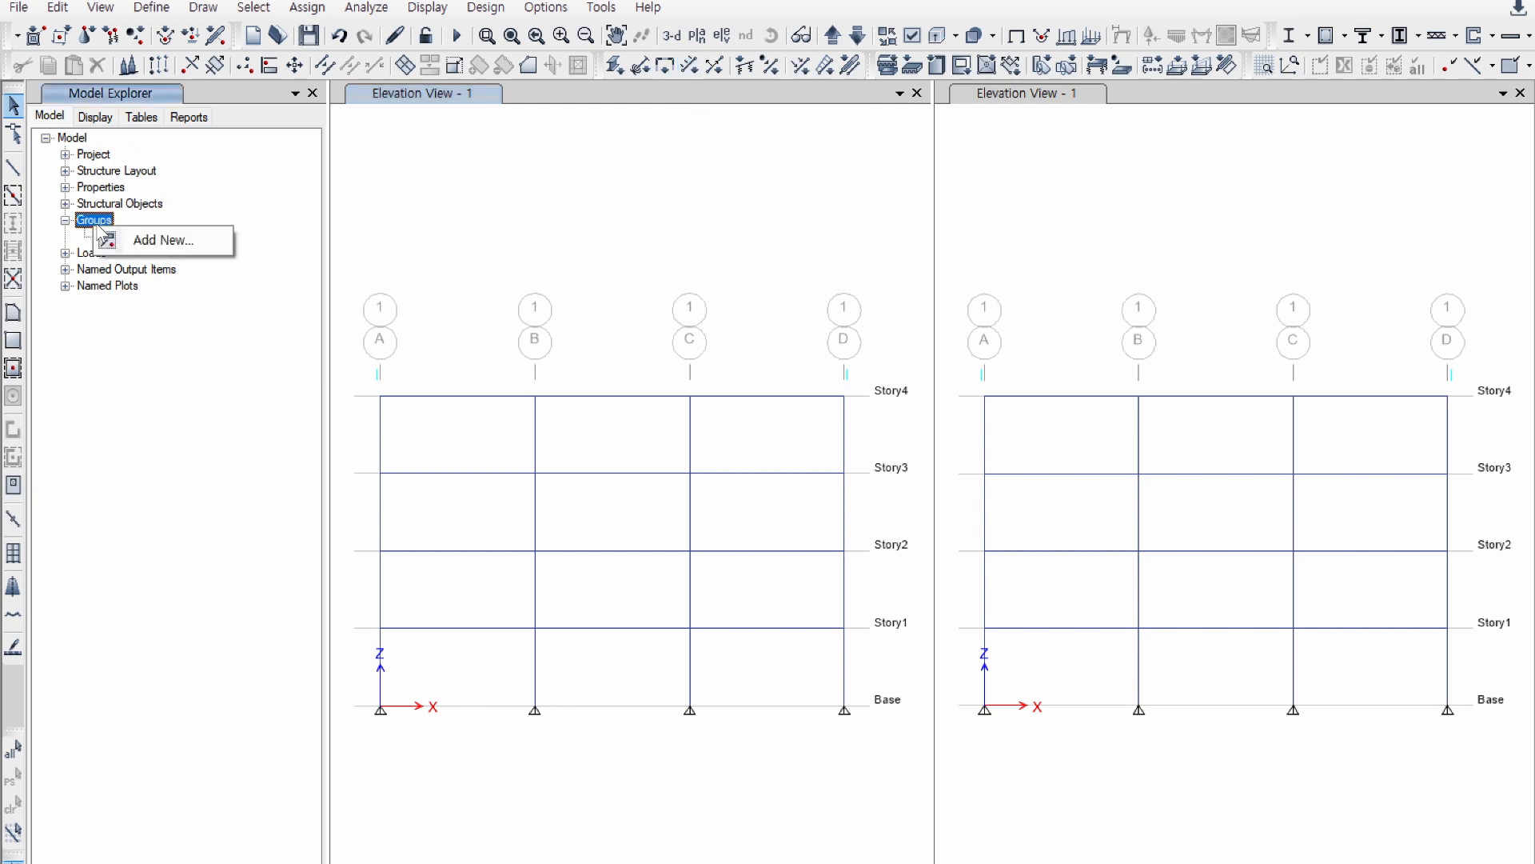
left_click(162, 240)
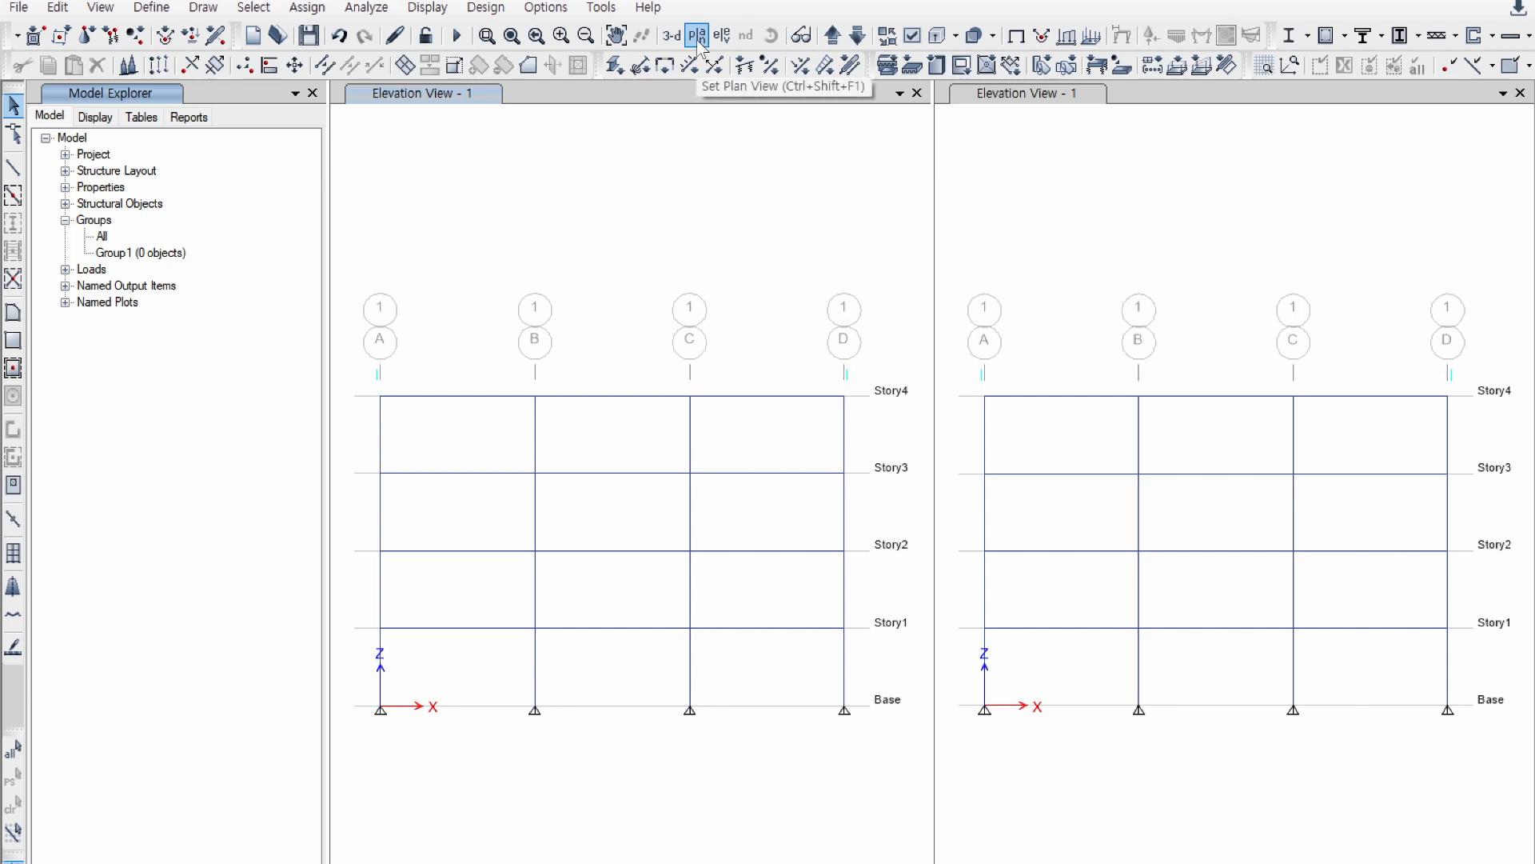
left_click(722, 35)
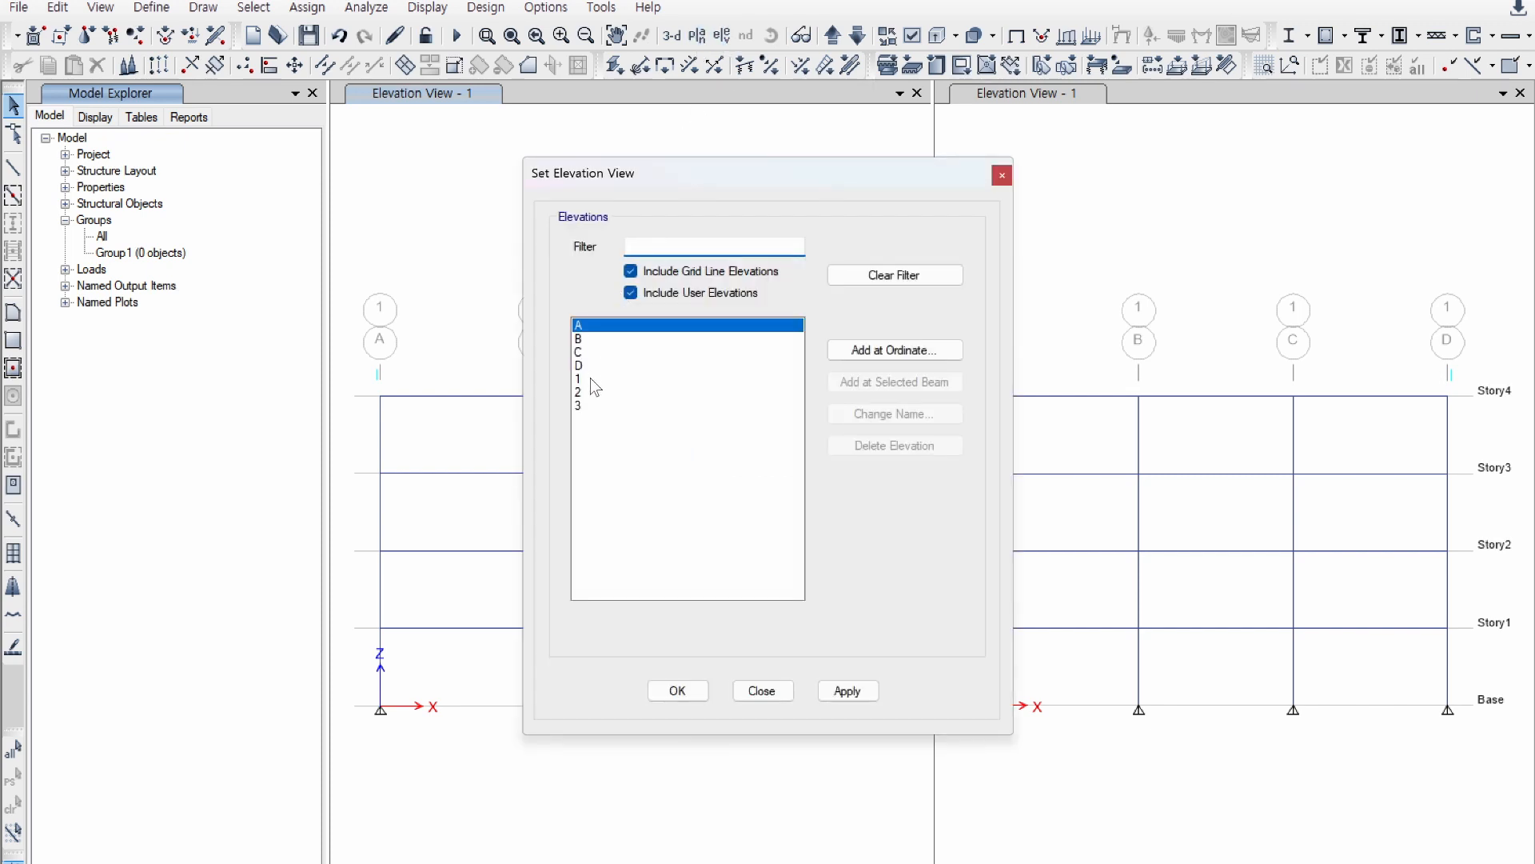
left_click(592, 380)
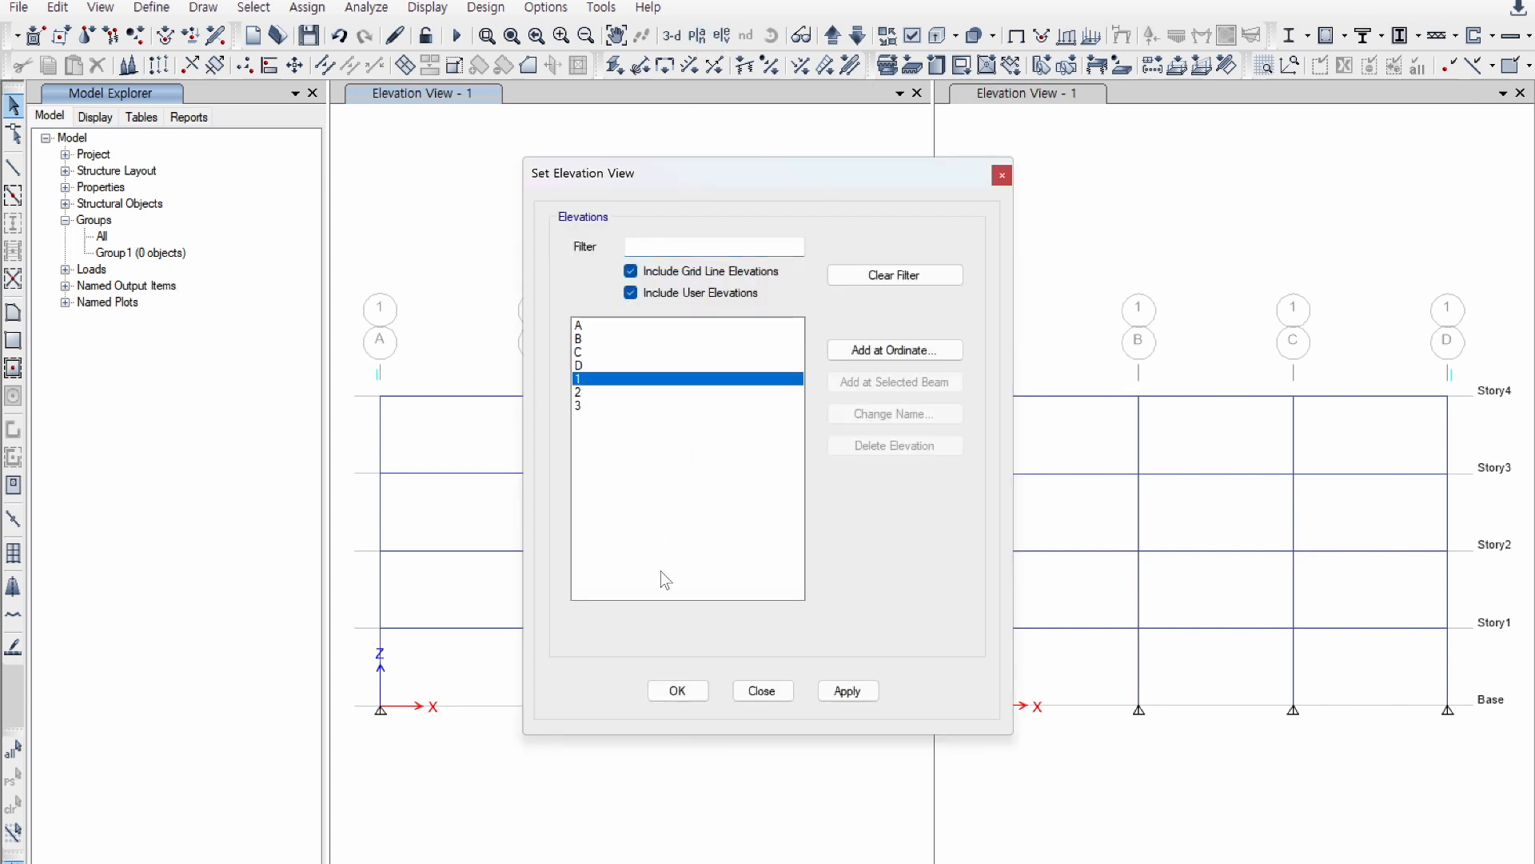
left_click(678, 692)
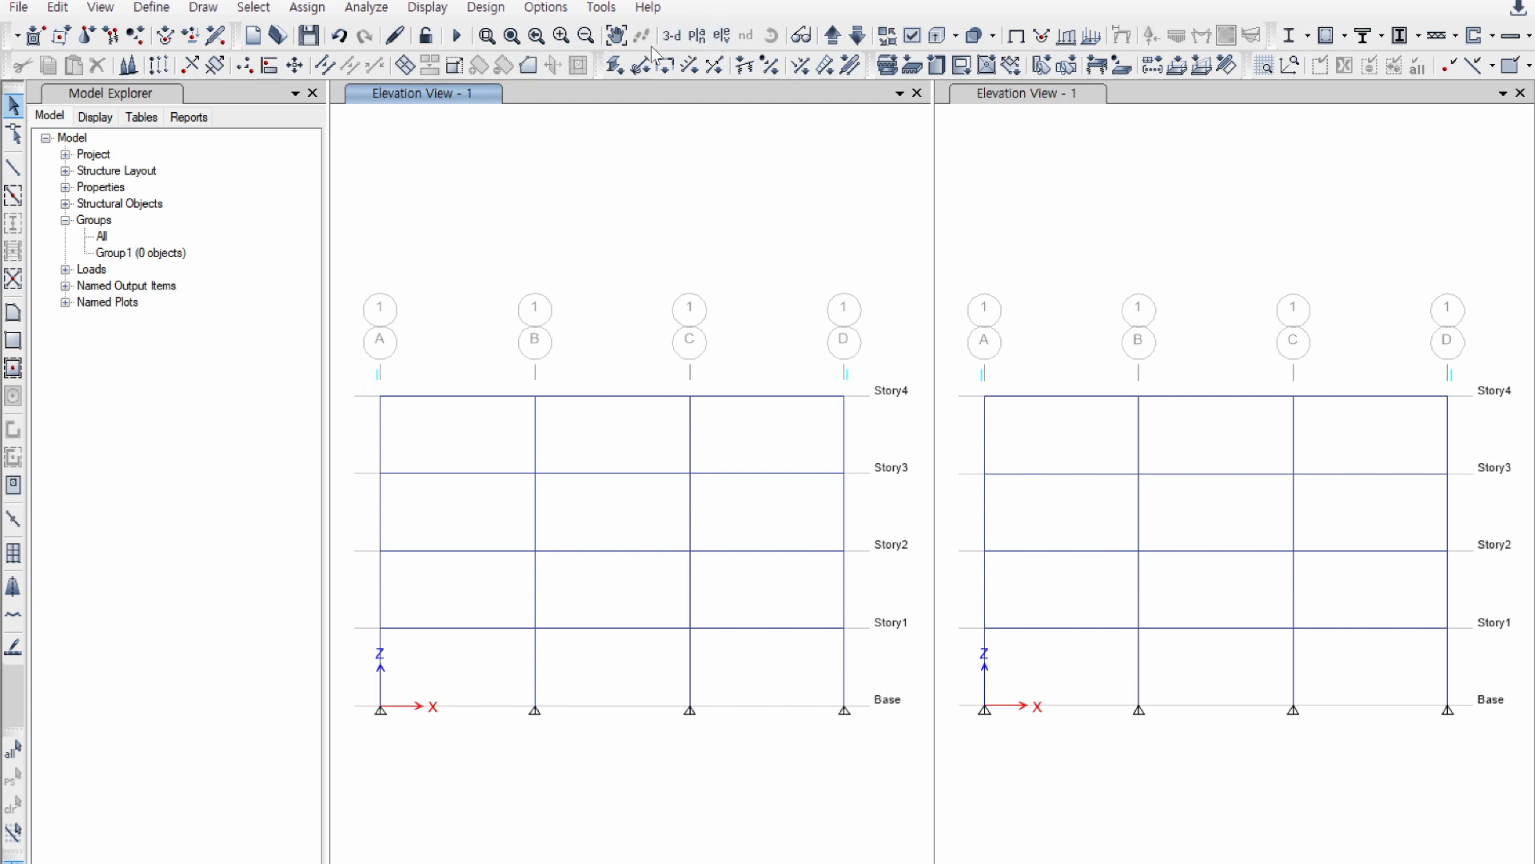
Step: Show the active elevation in perspective and delete the ground-story columns along grid line B
left_click(798, 40)
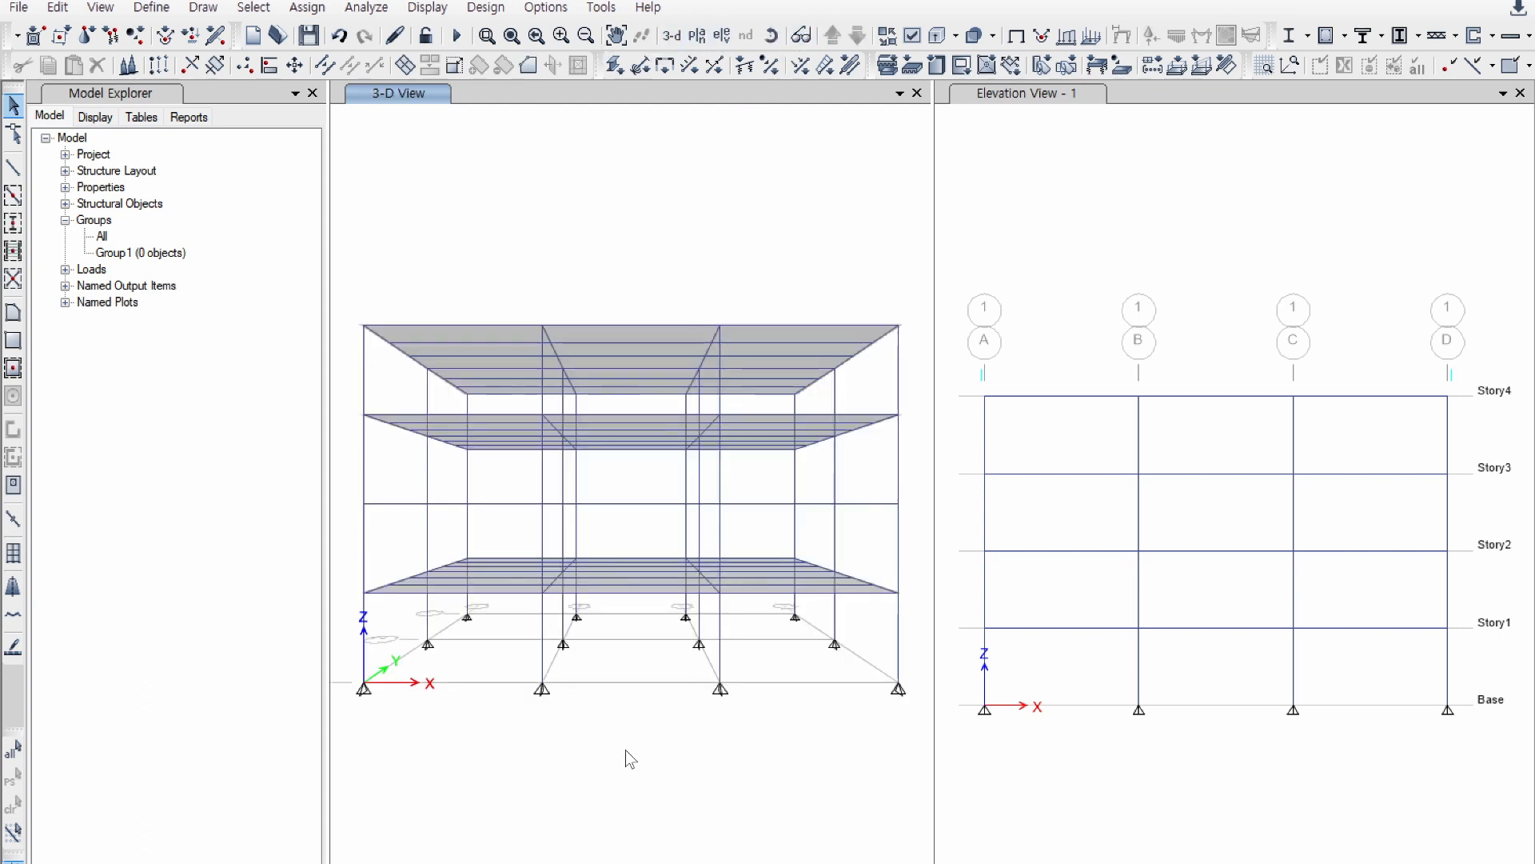
left_click_drag(634, 742, 515, 612)
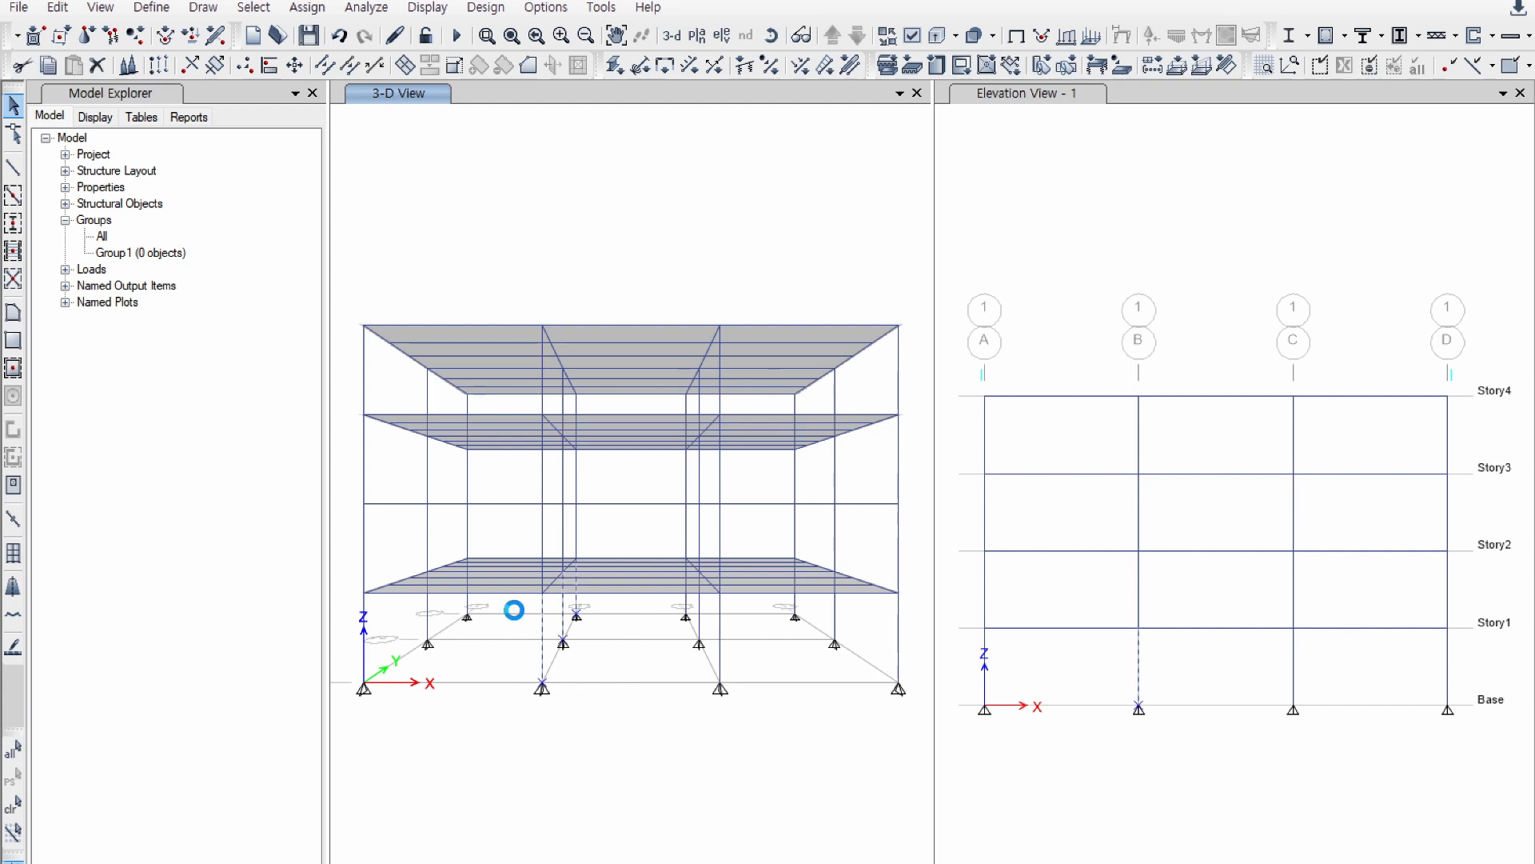
key("Delete")
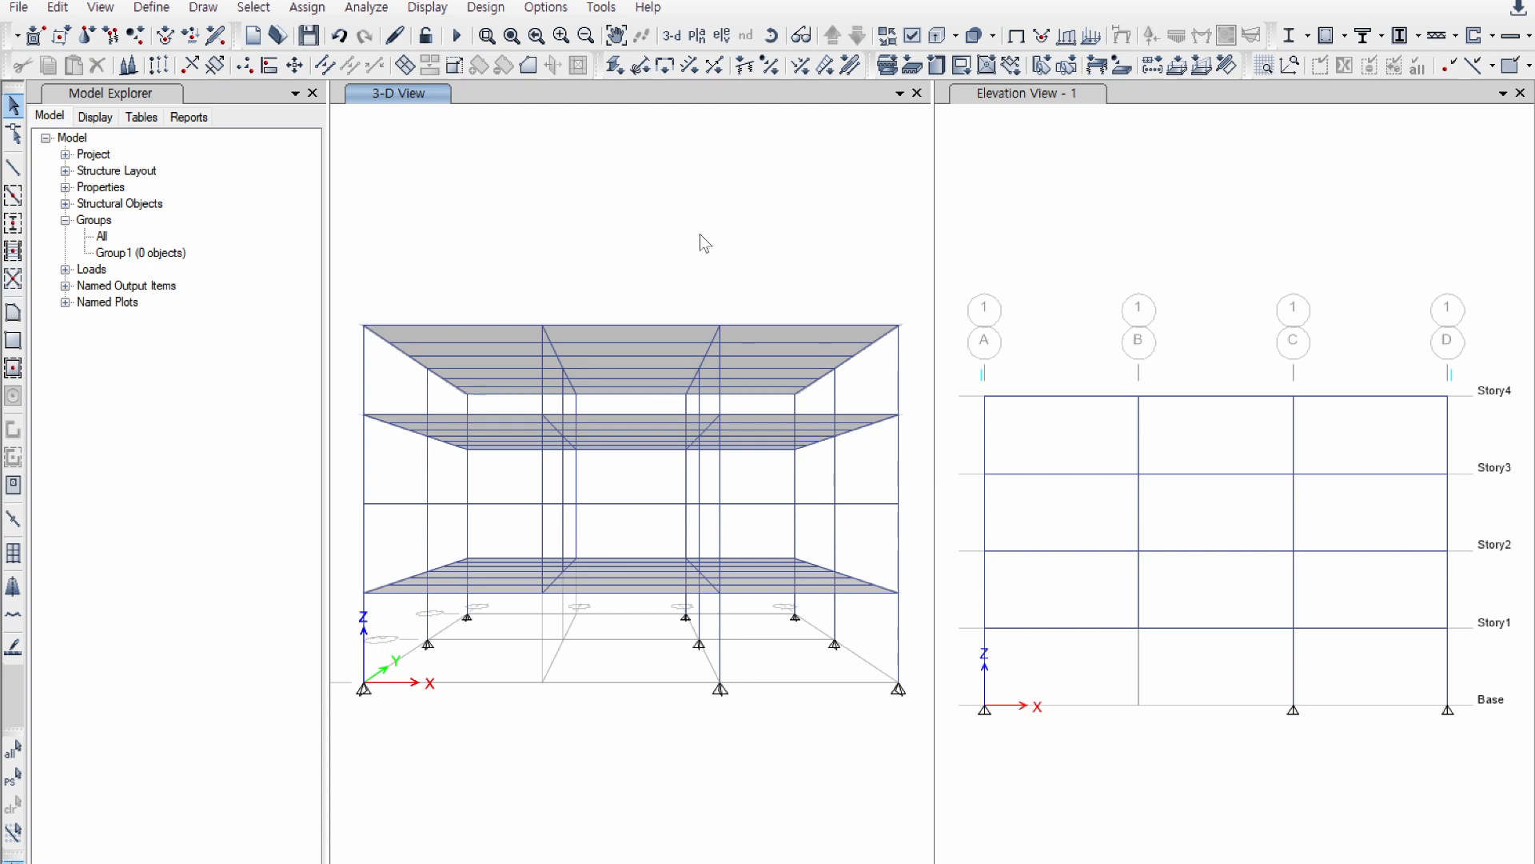
Step: Return the perspective view to the flat elevation on grid line 1
left_click(724, 38)
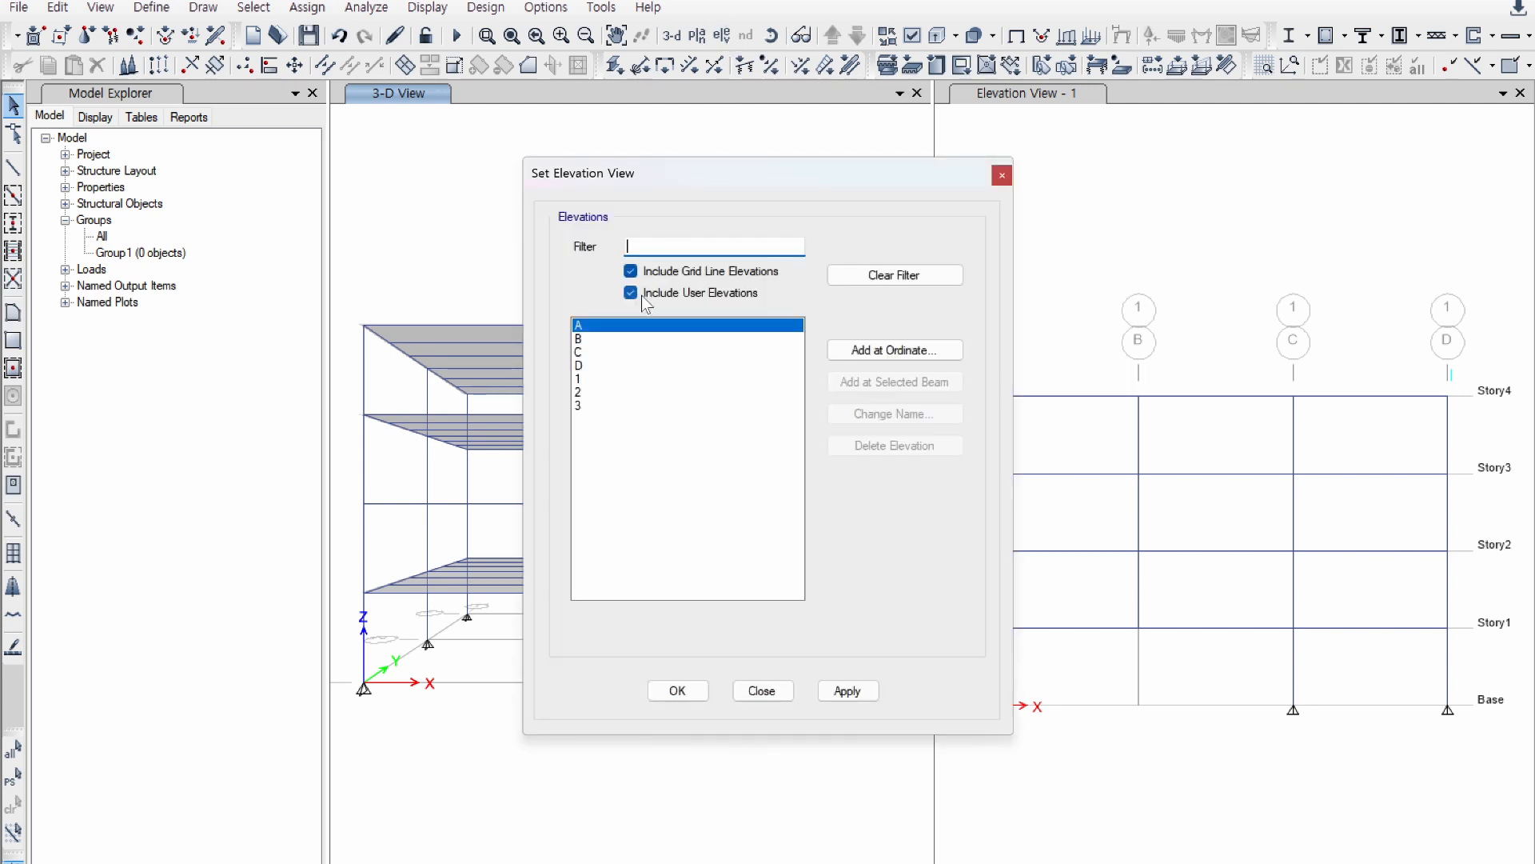
left_click(590, 380)
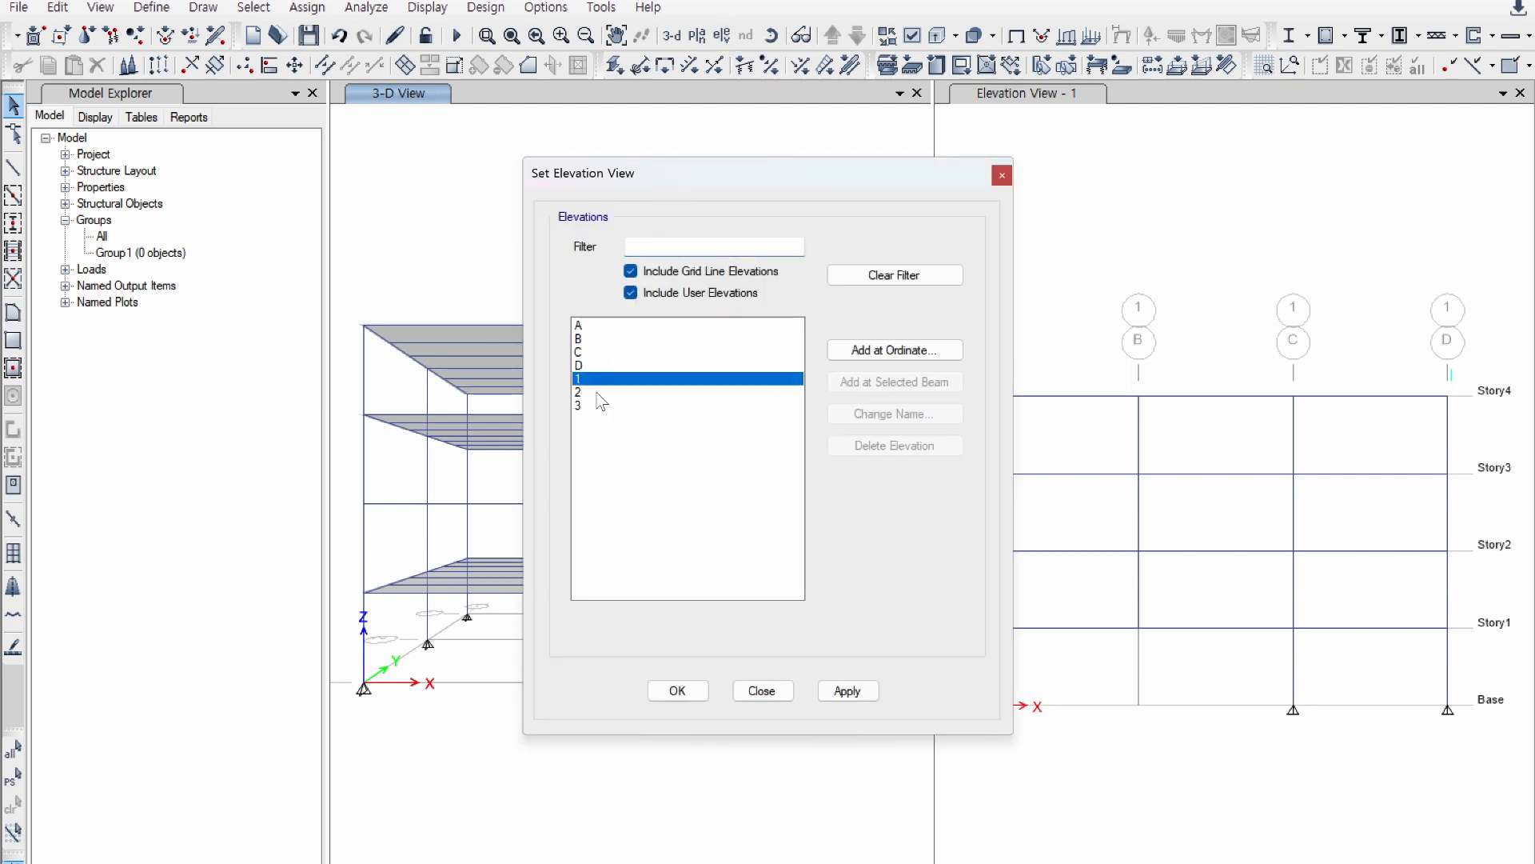
left_click(676, 694)
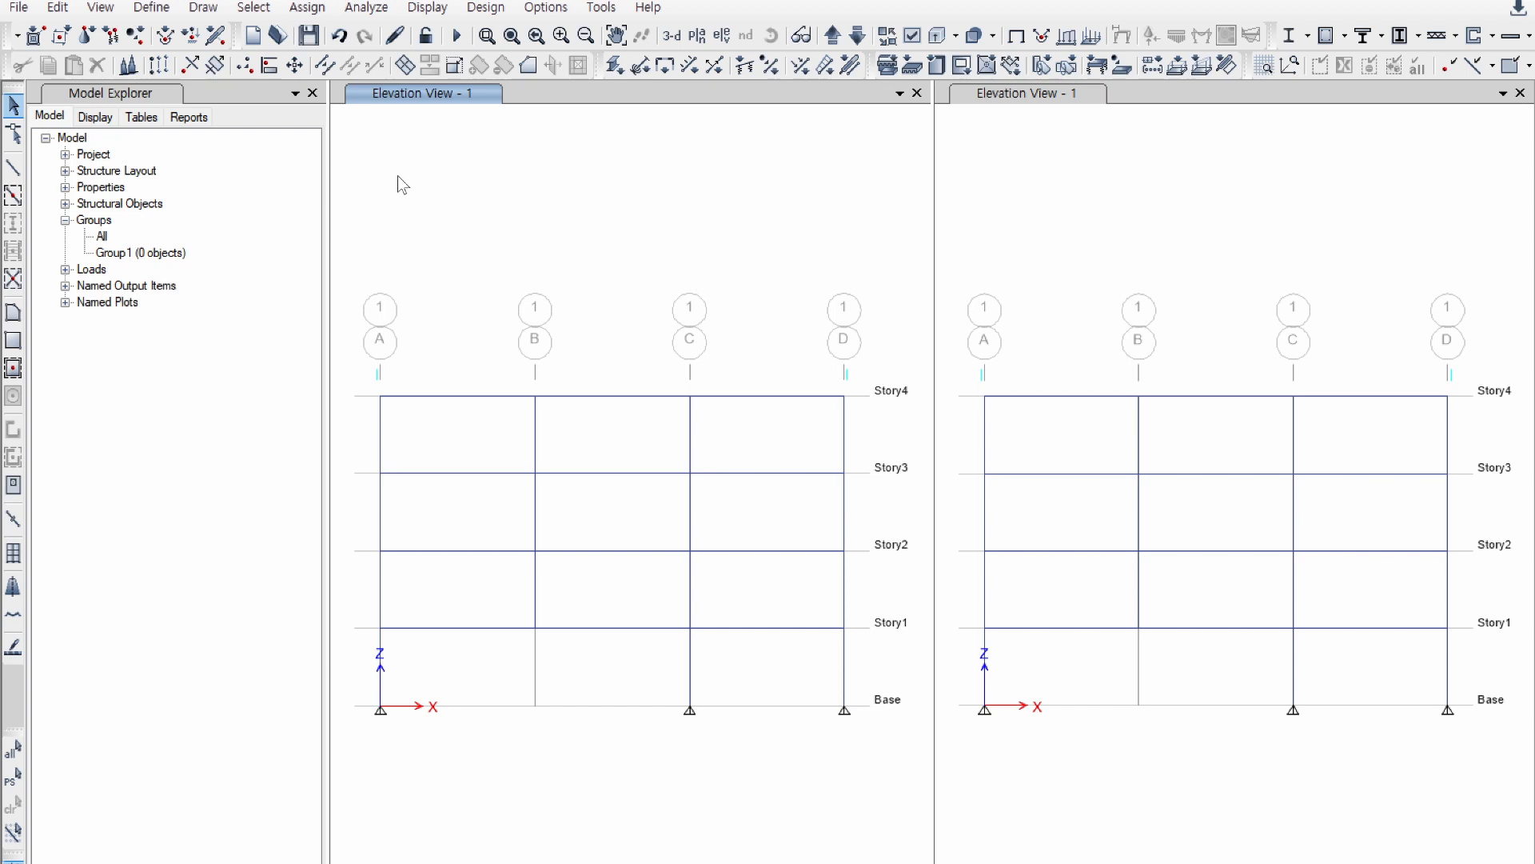
Step: Open the Auto Construction Sequence load case definition and make the case active
left_click(149, 9)
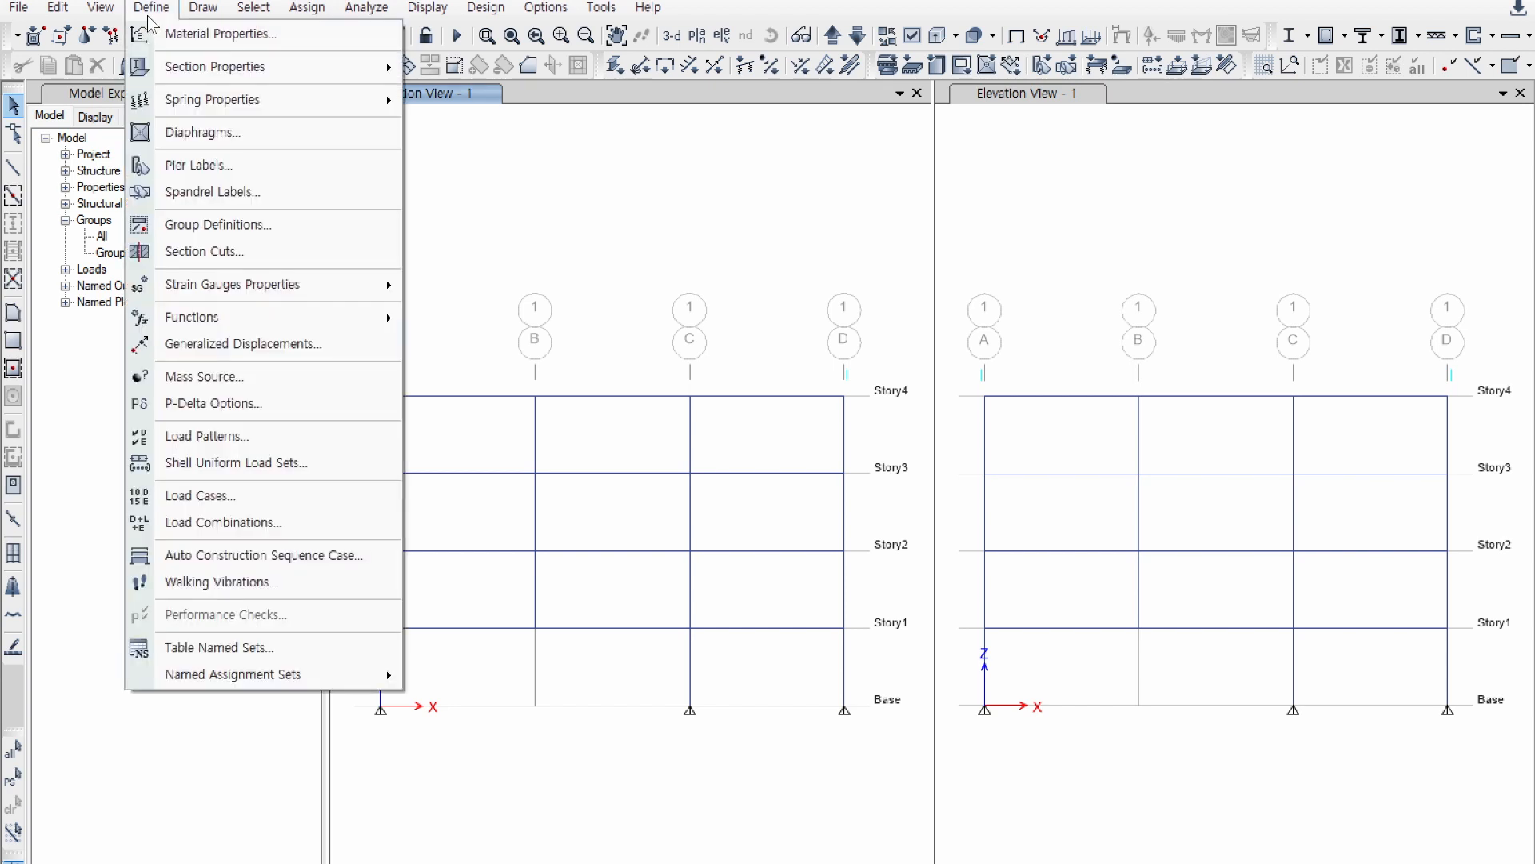
left_click(260, 558)
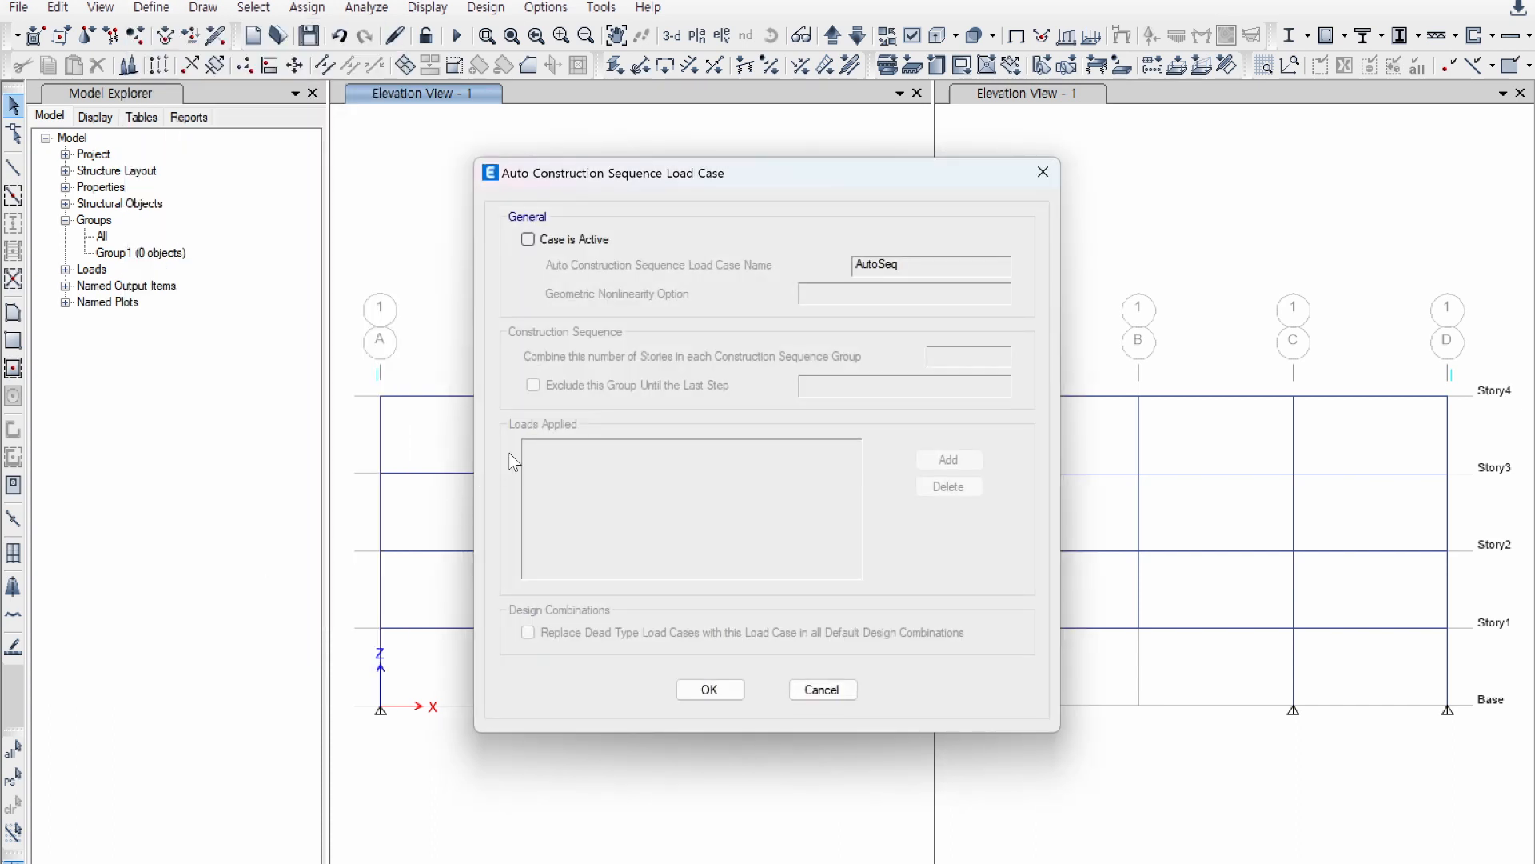
left_click(570, 242)
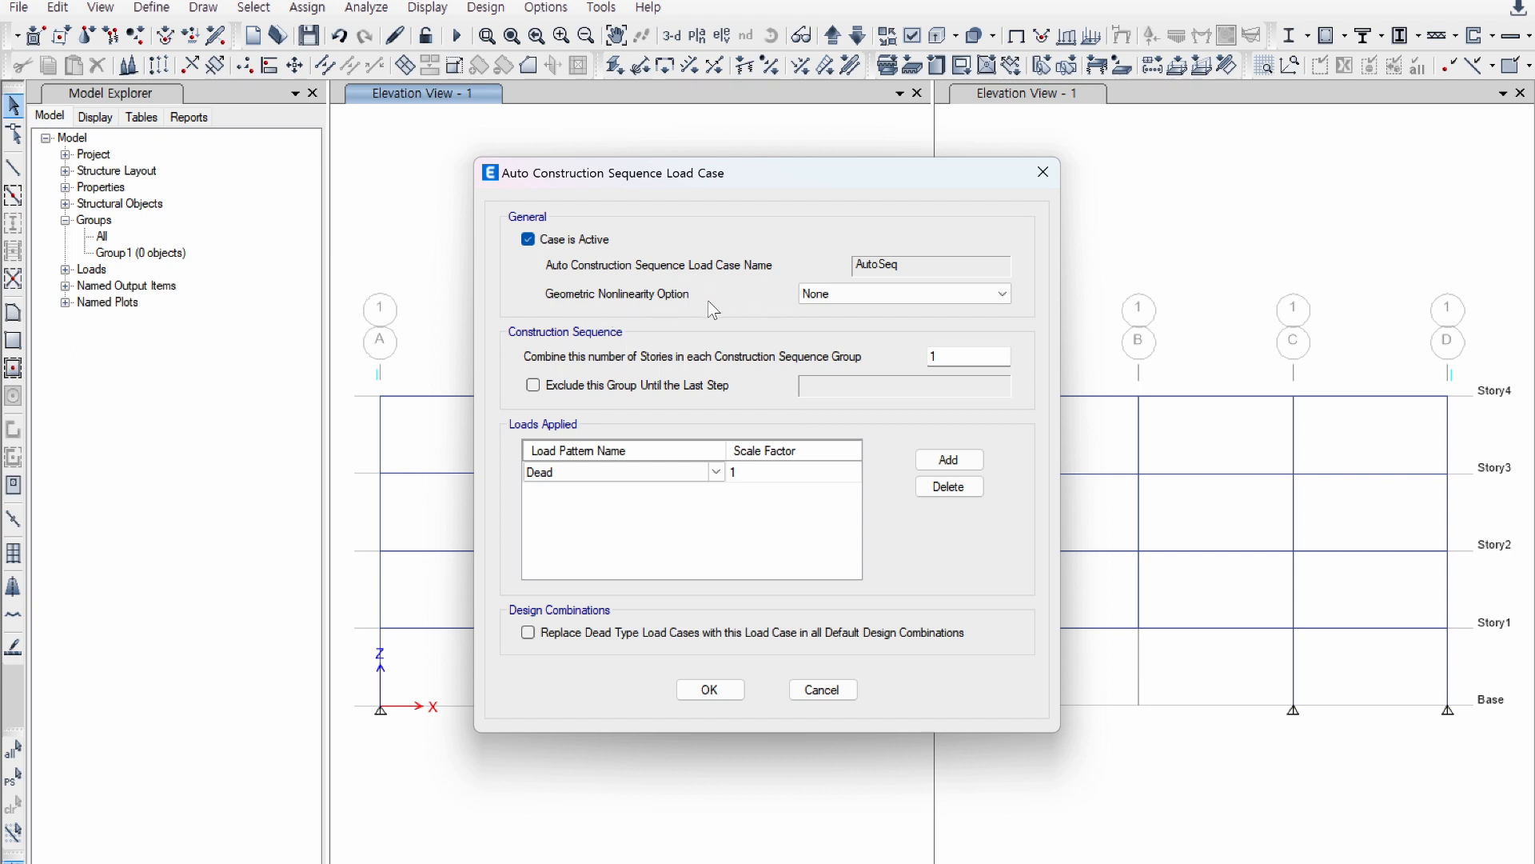
Step: Try the P-Delta and P-Delta plus Large Displacements geometric nonlinearity options, and set the option back to None
left_click(848, 295)
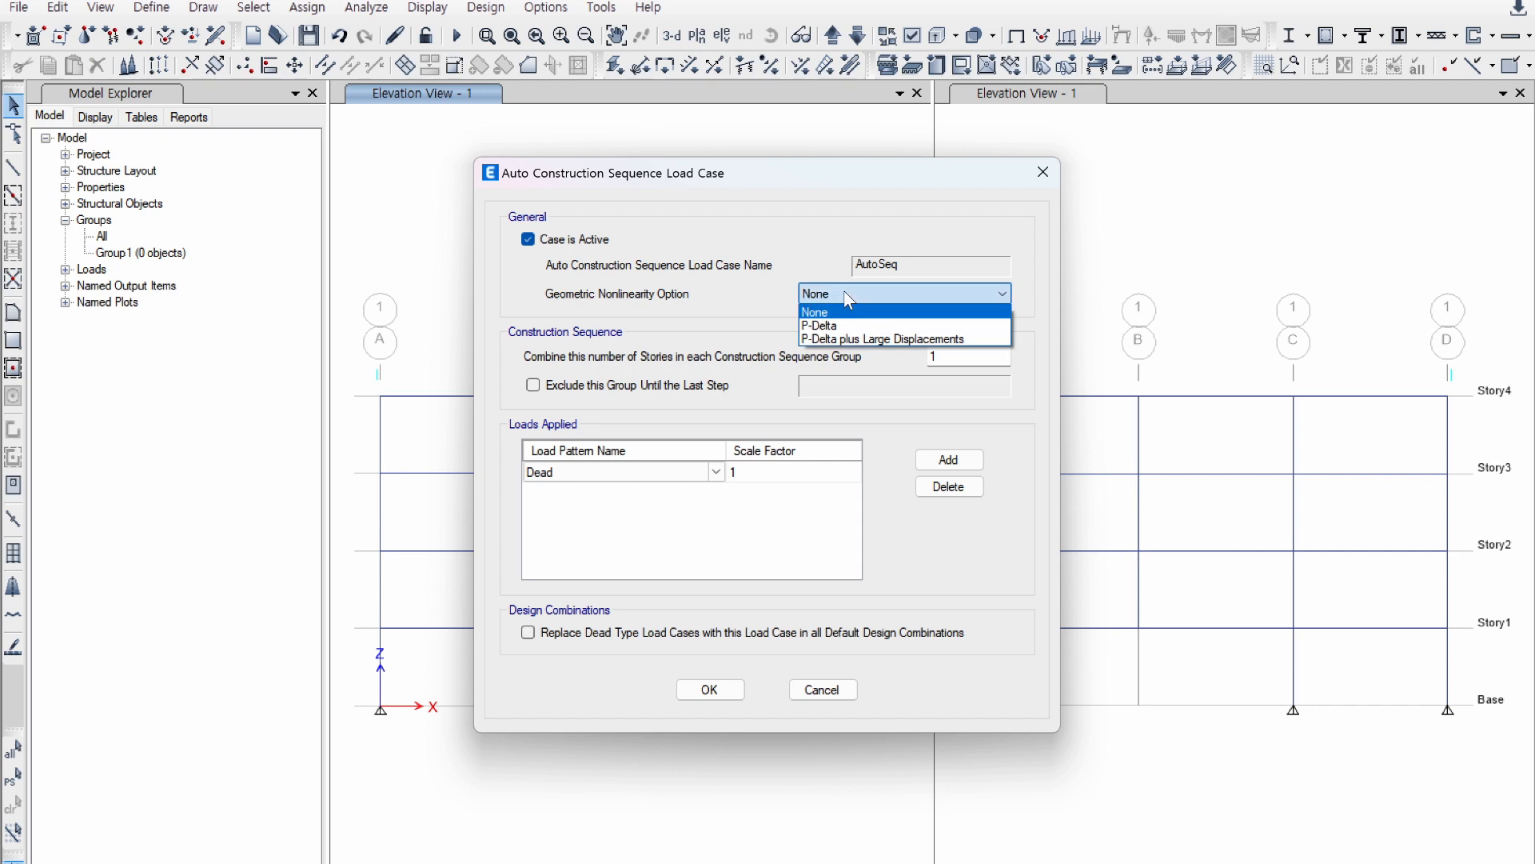
left_click(832, 325)
left_click(849, 295)
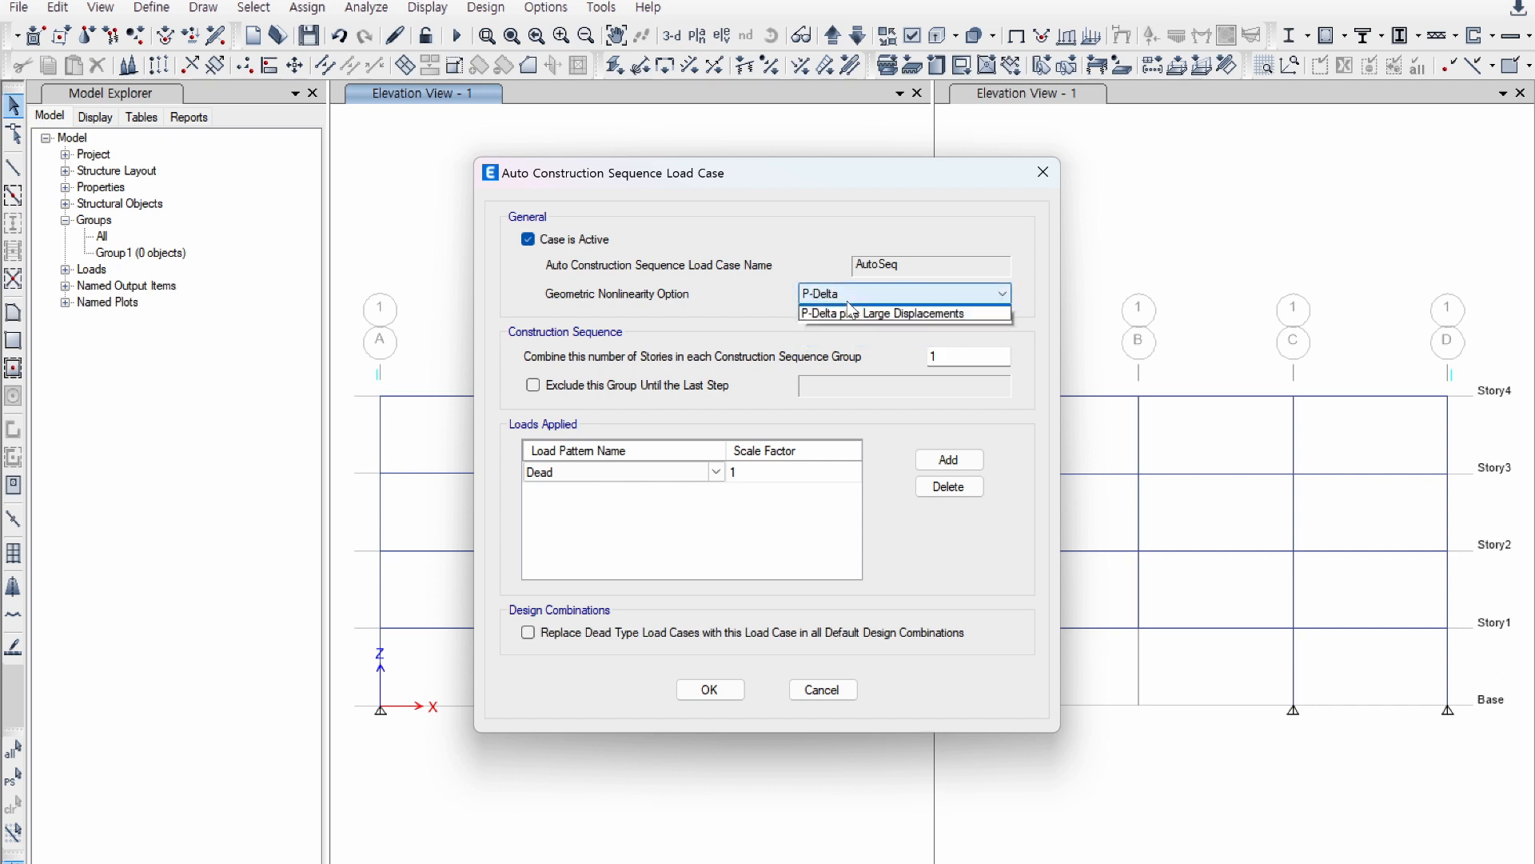
left_click(854, 339)
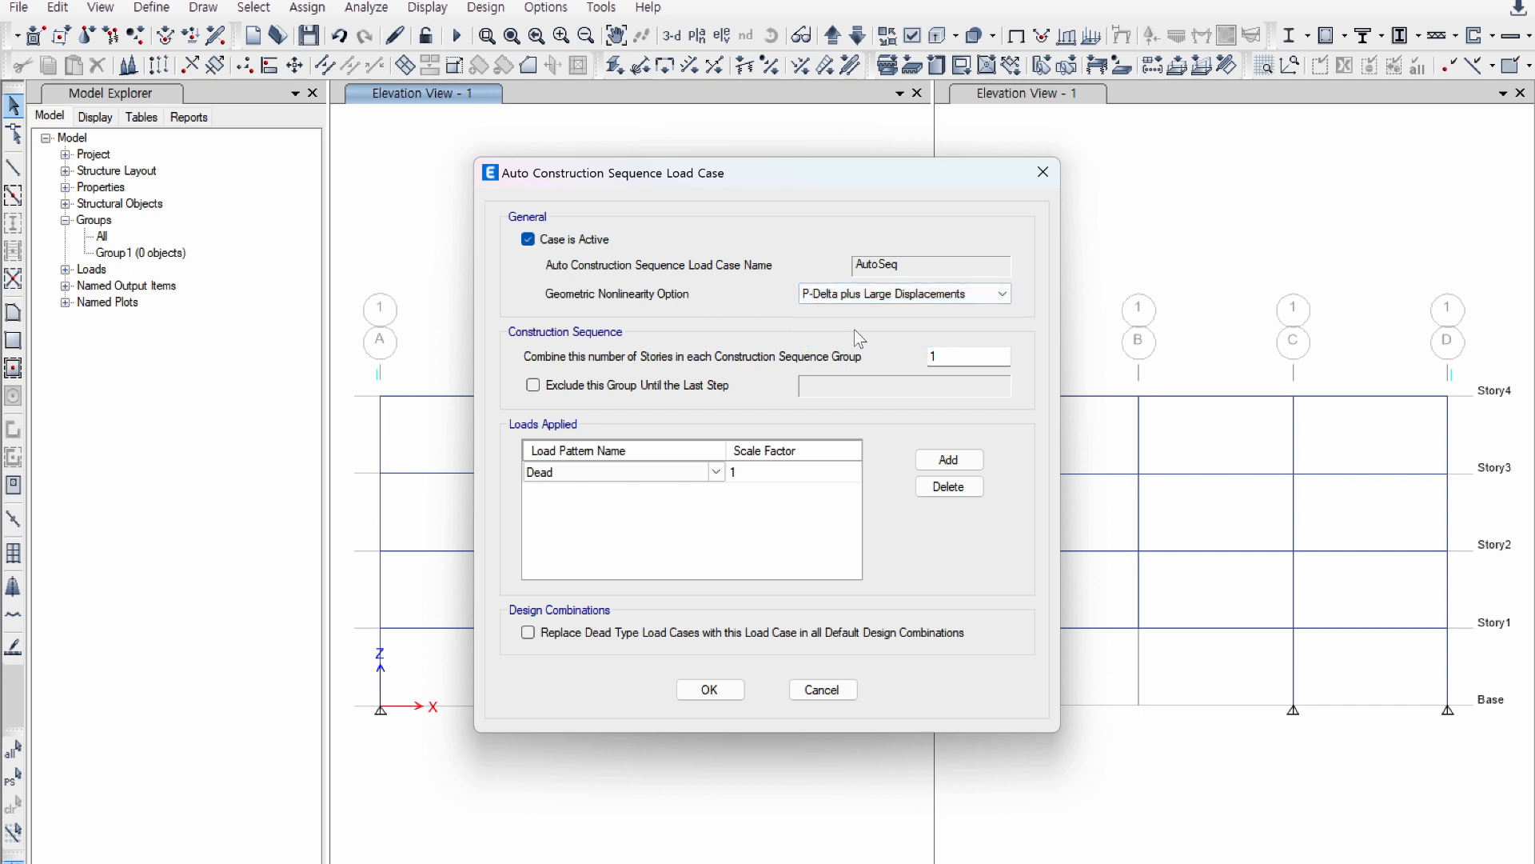
left_click(853, 297)
left_click(850, 311)
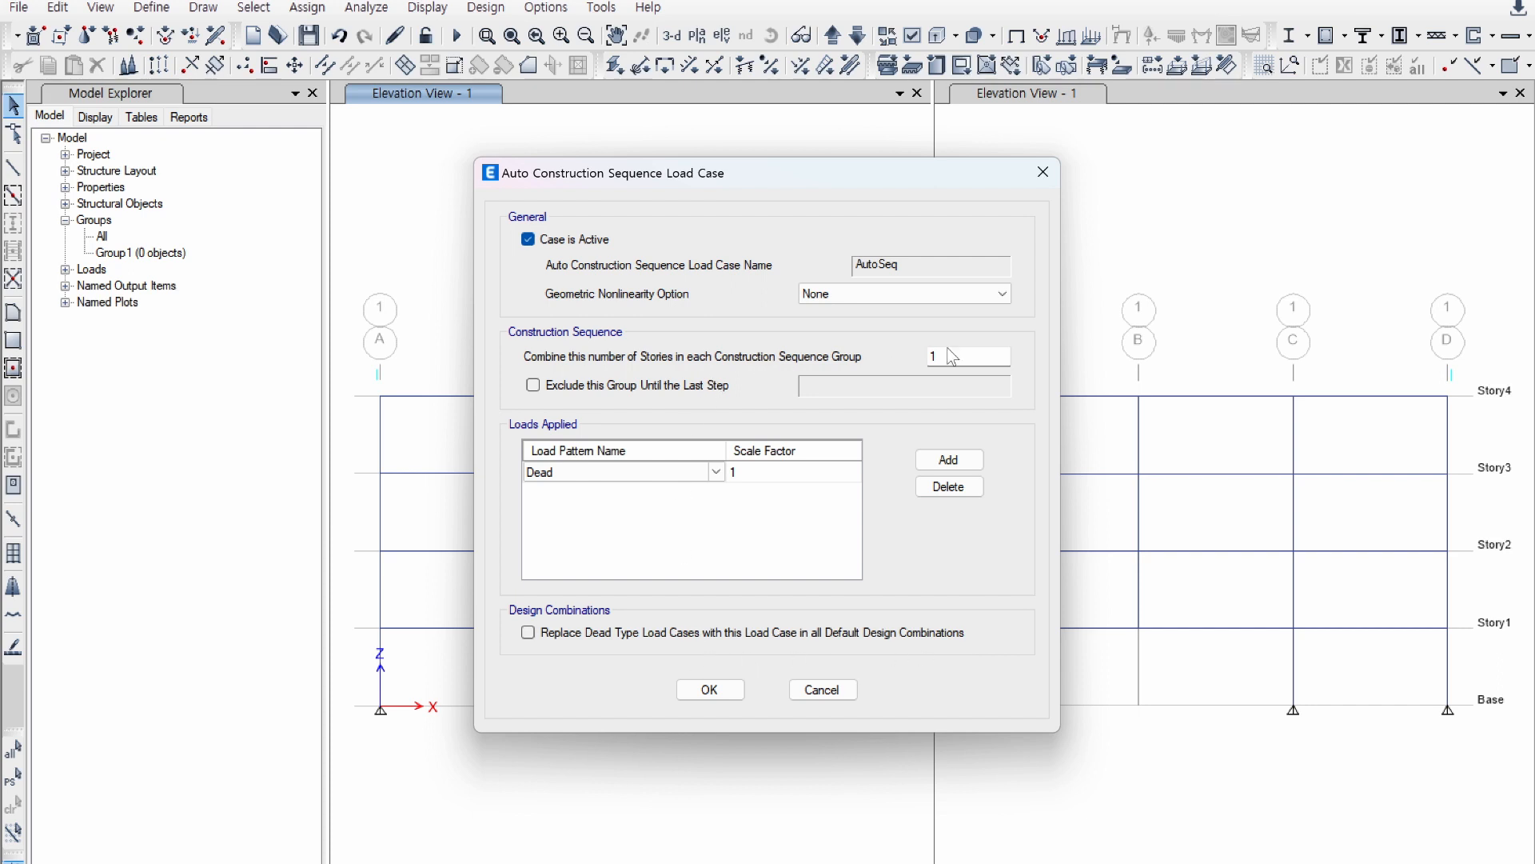
Step: Try excluding Group1 until the last construction step, and turn the exclusion off again
left_click(639, 390)
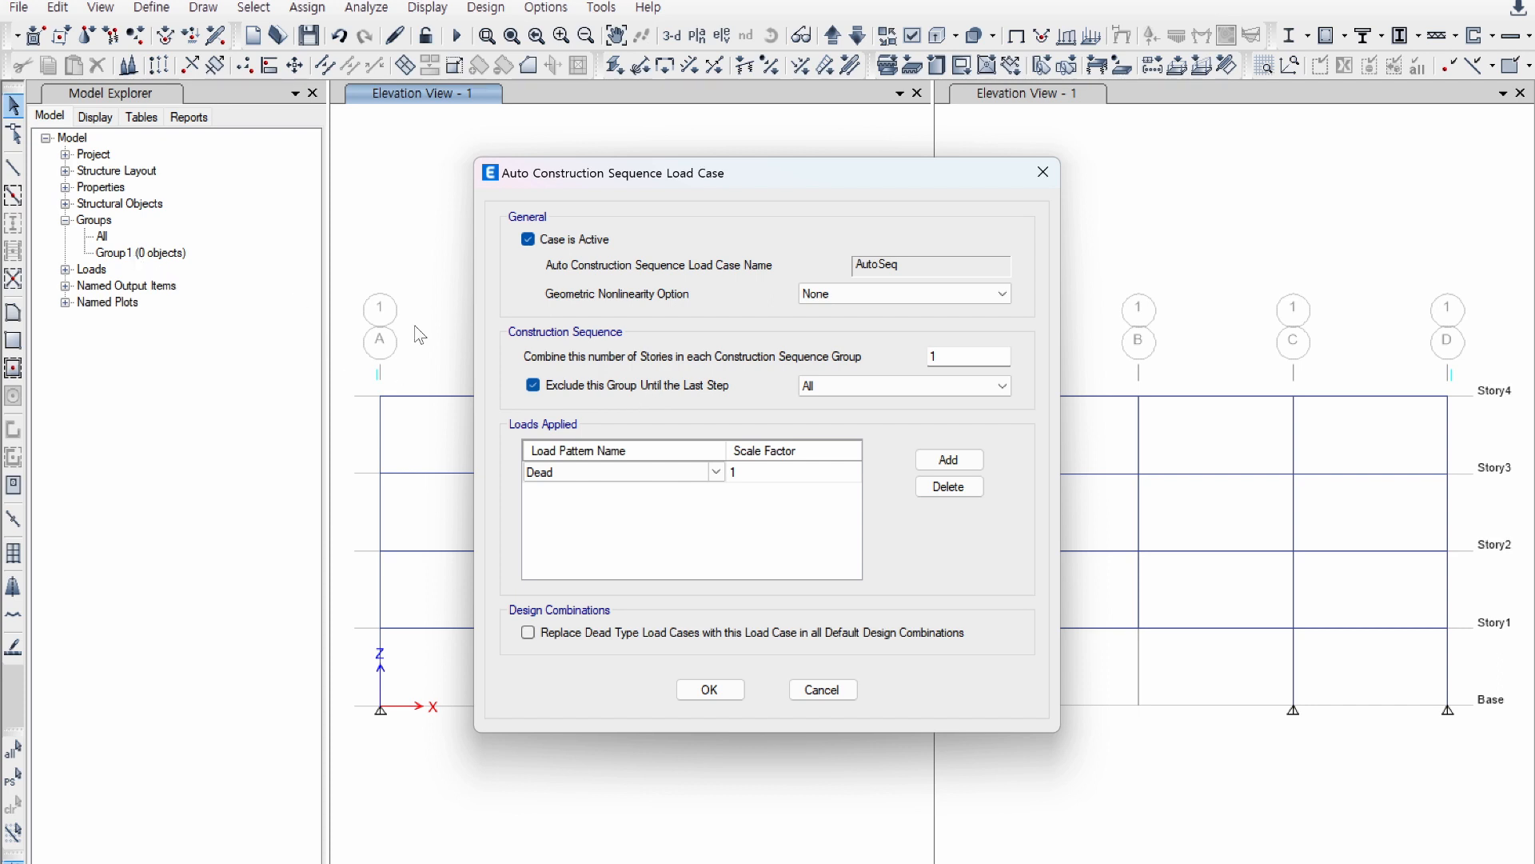
left_click(830, 388)
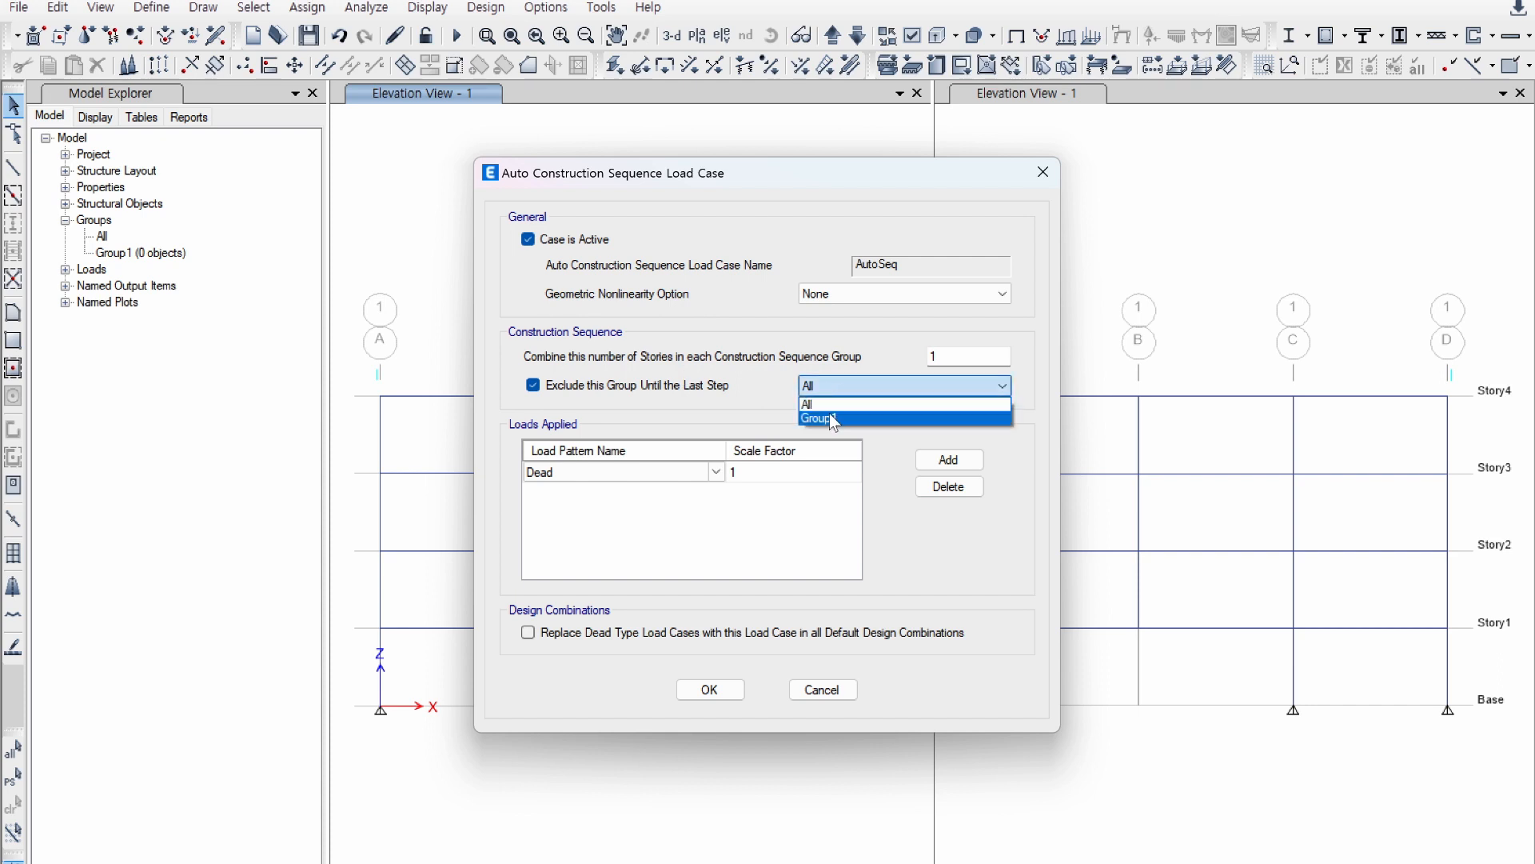
left_click(829, 416)
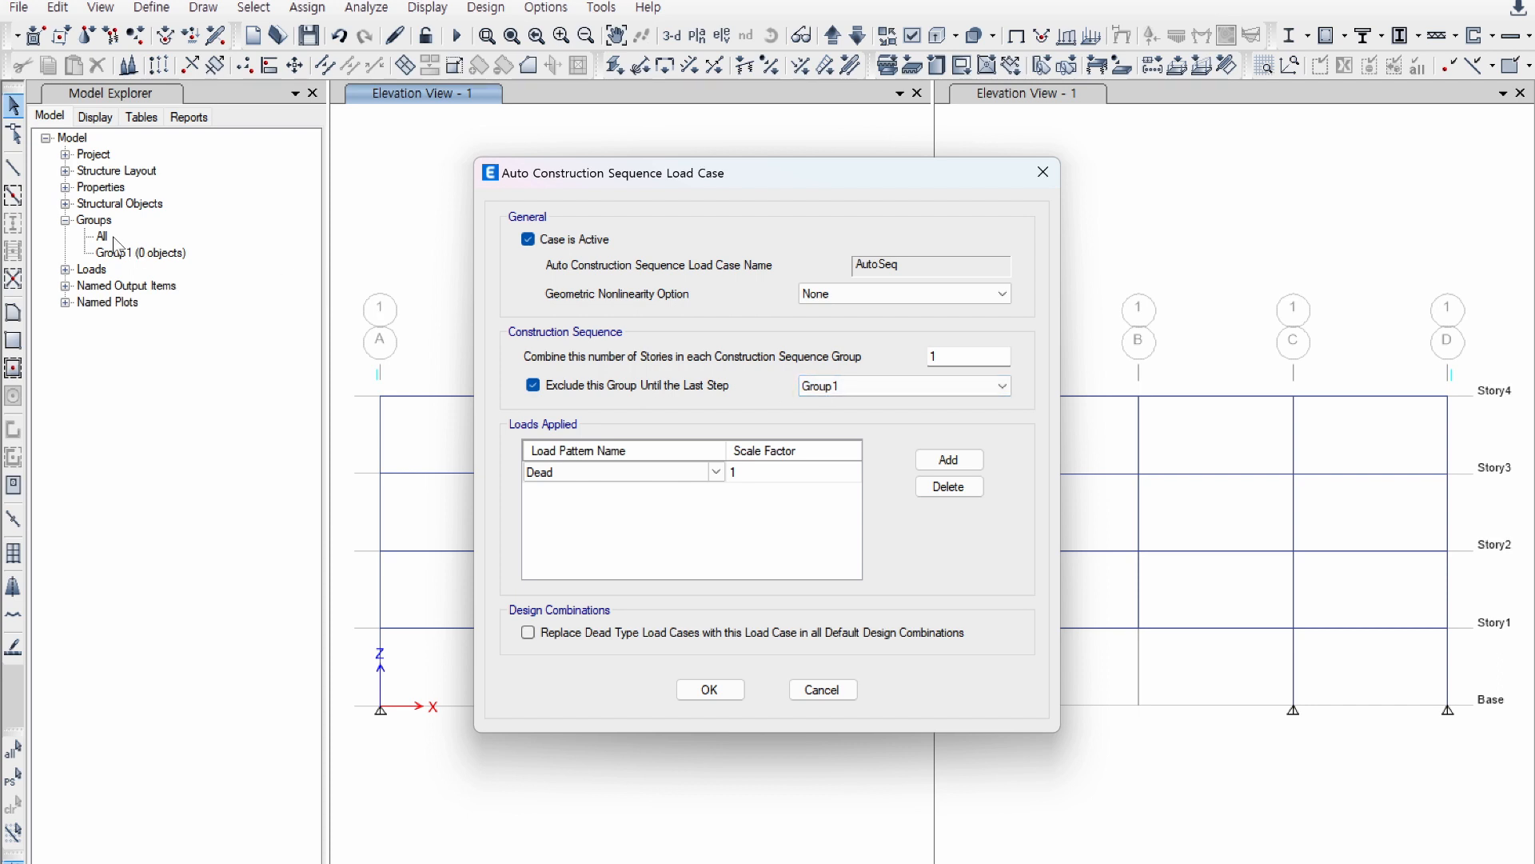
left_click(838, 386)
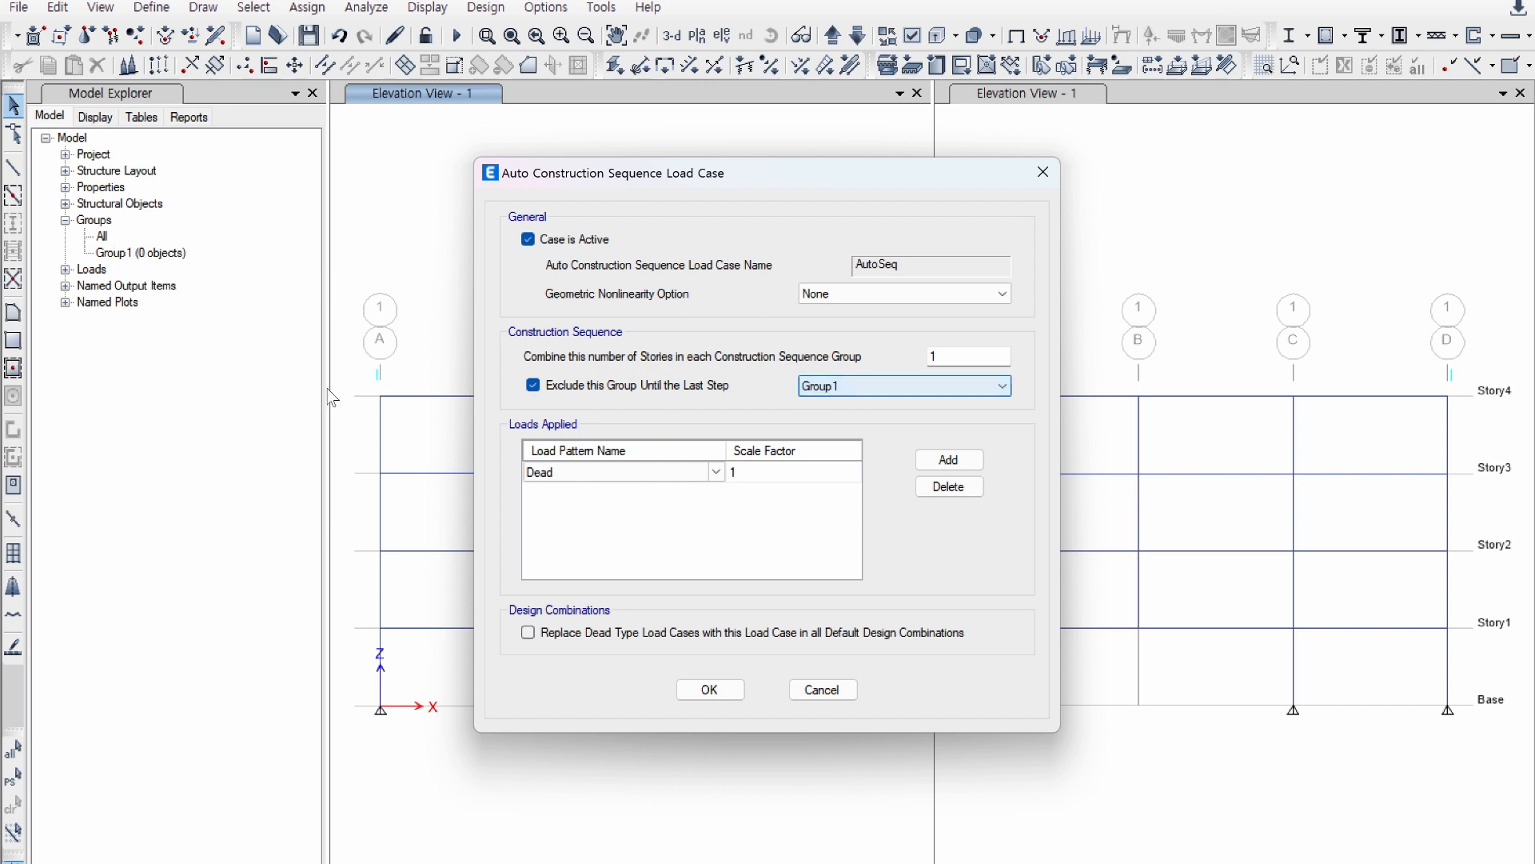
left_click(888, 390)
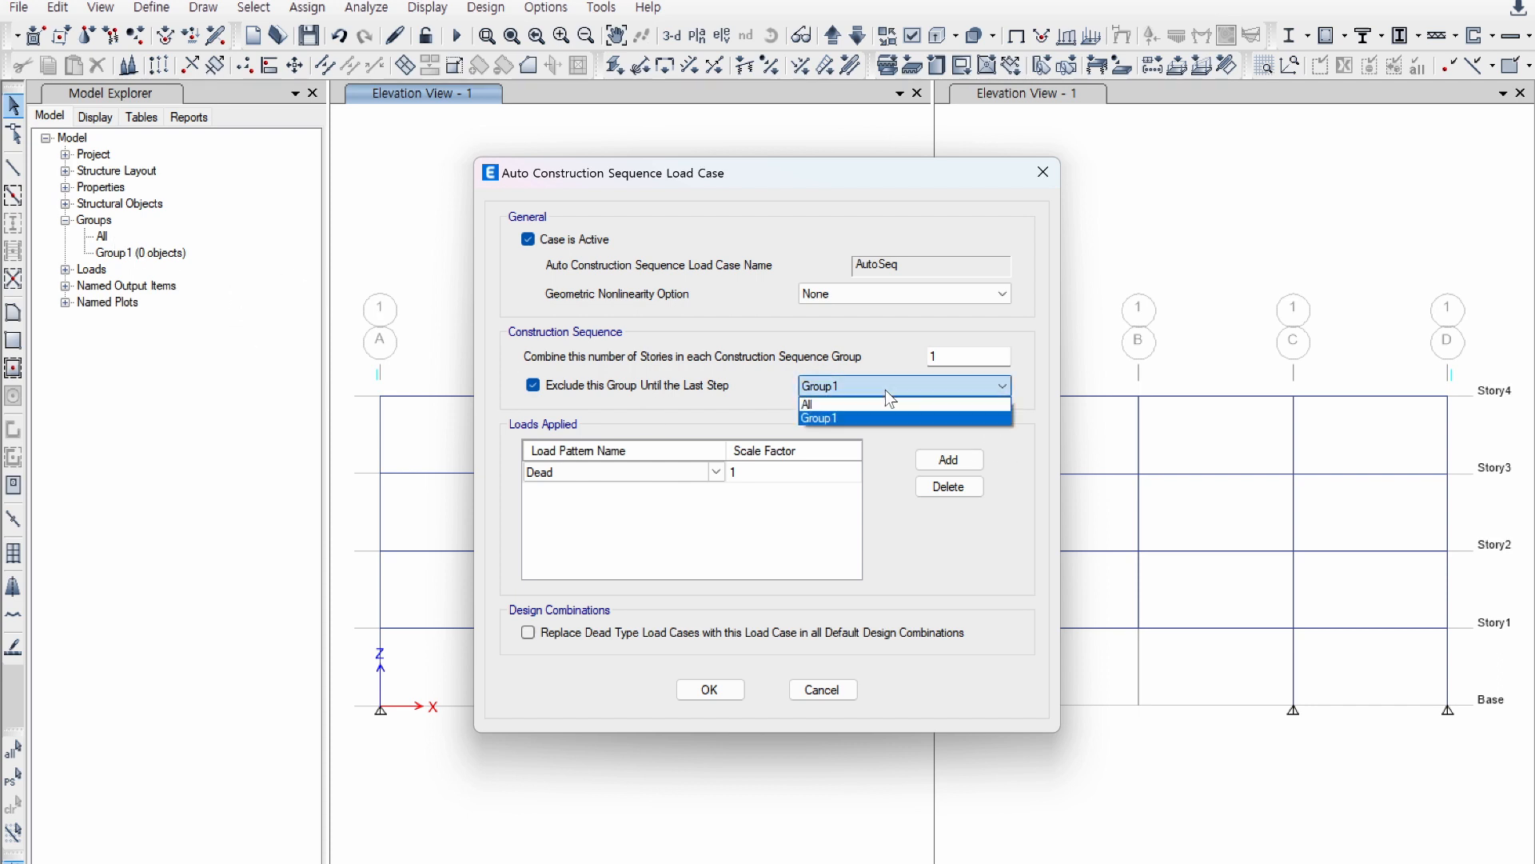
left_click(850, 419)
left_click(628, 387)
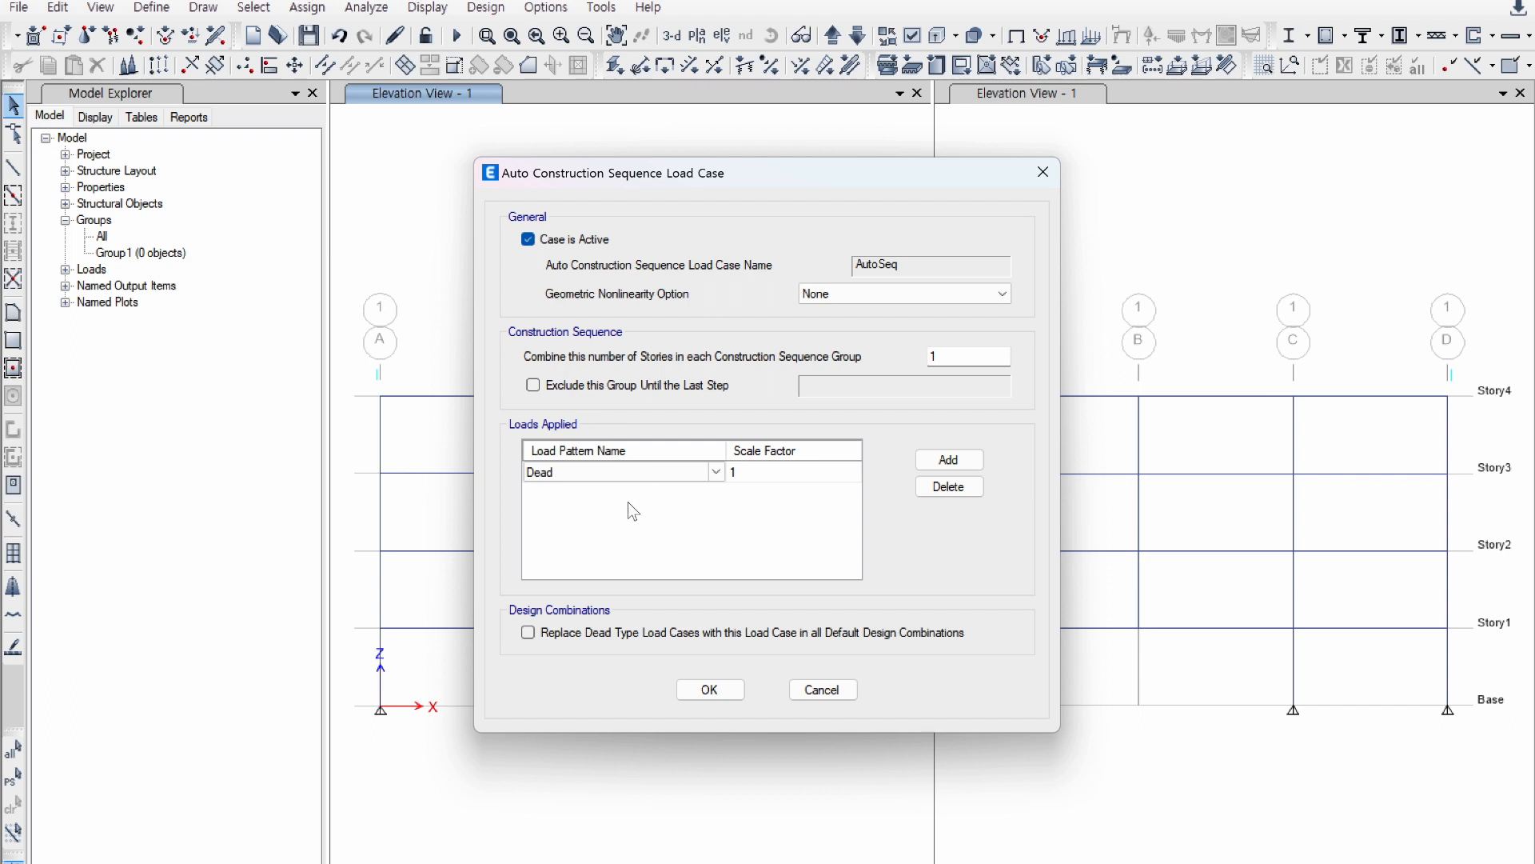
Step: Try adding a Live and a second Dead load pattern to the applied loads, and delete the extra rows
left_click(628, 479)
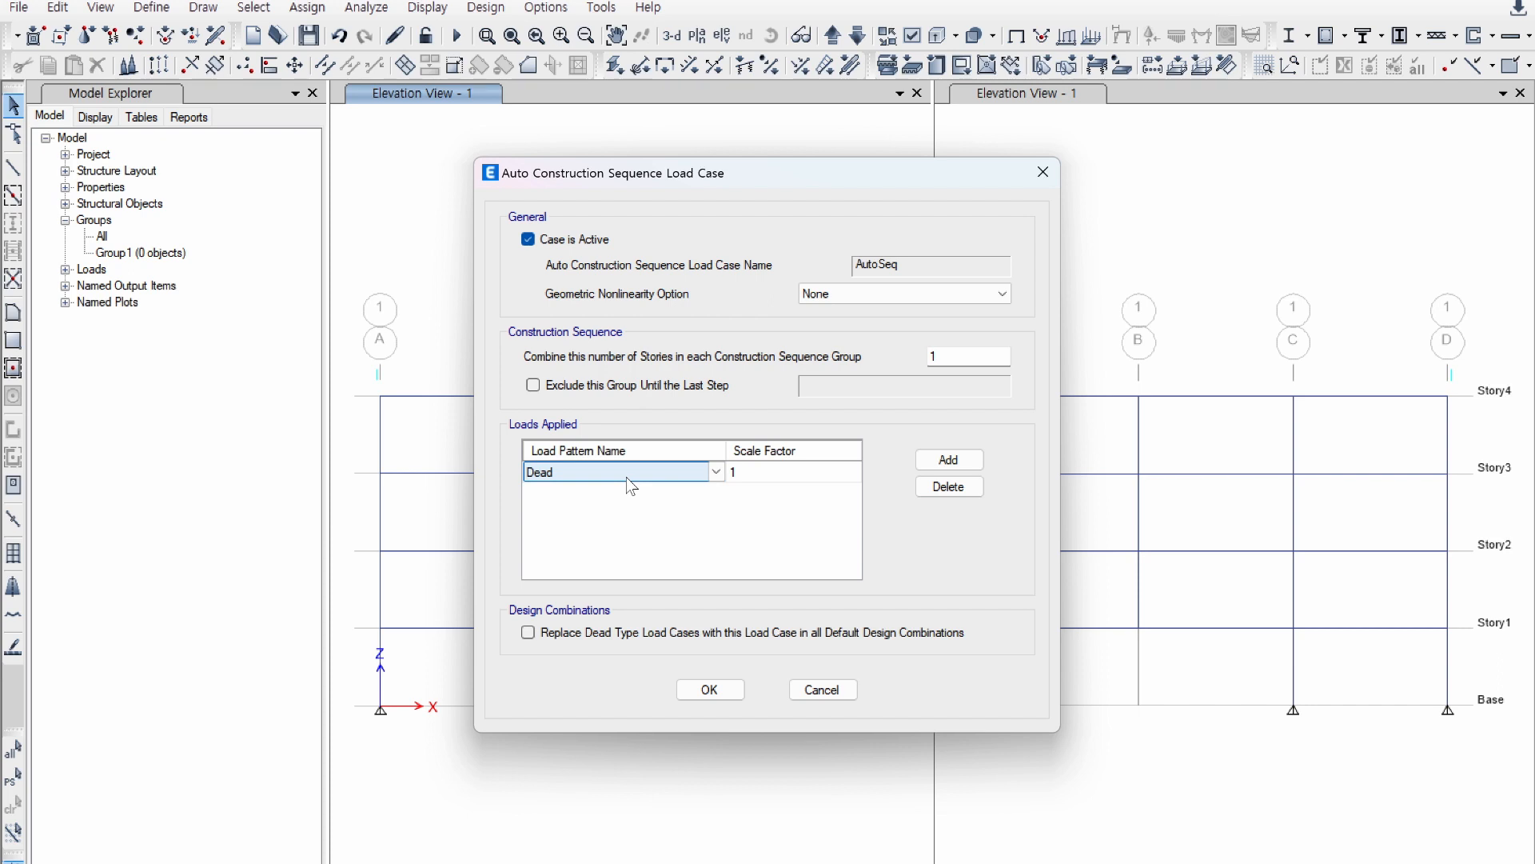
left_click(944, 472)
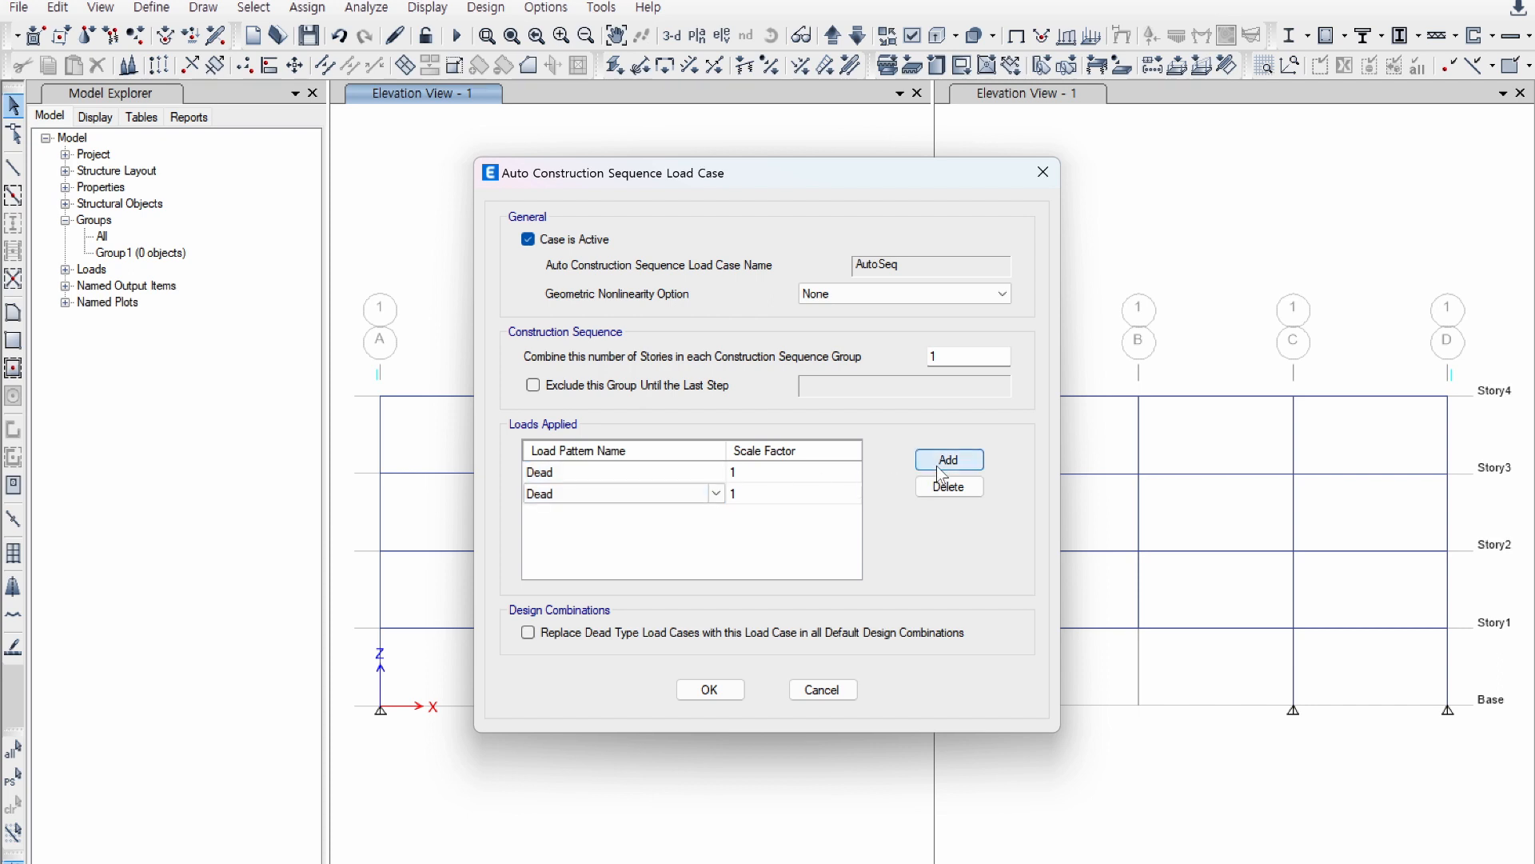
left_click(943, 470)
left_click(709, 496)
left_click(717, 504)
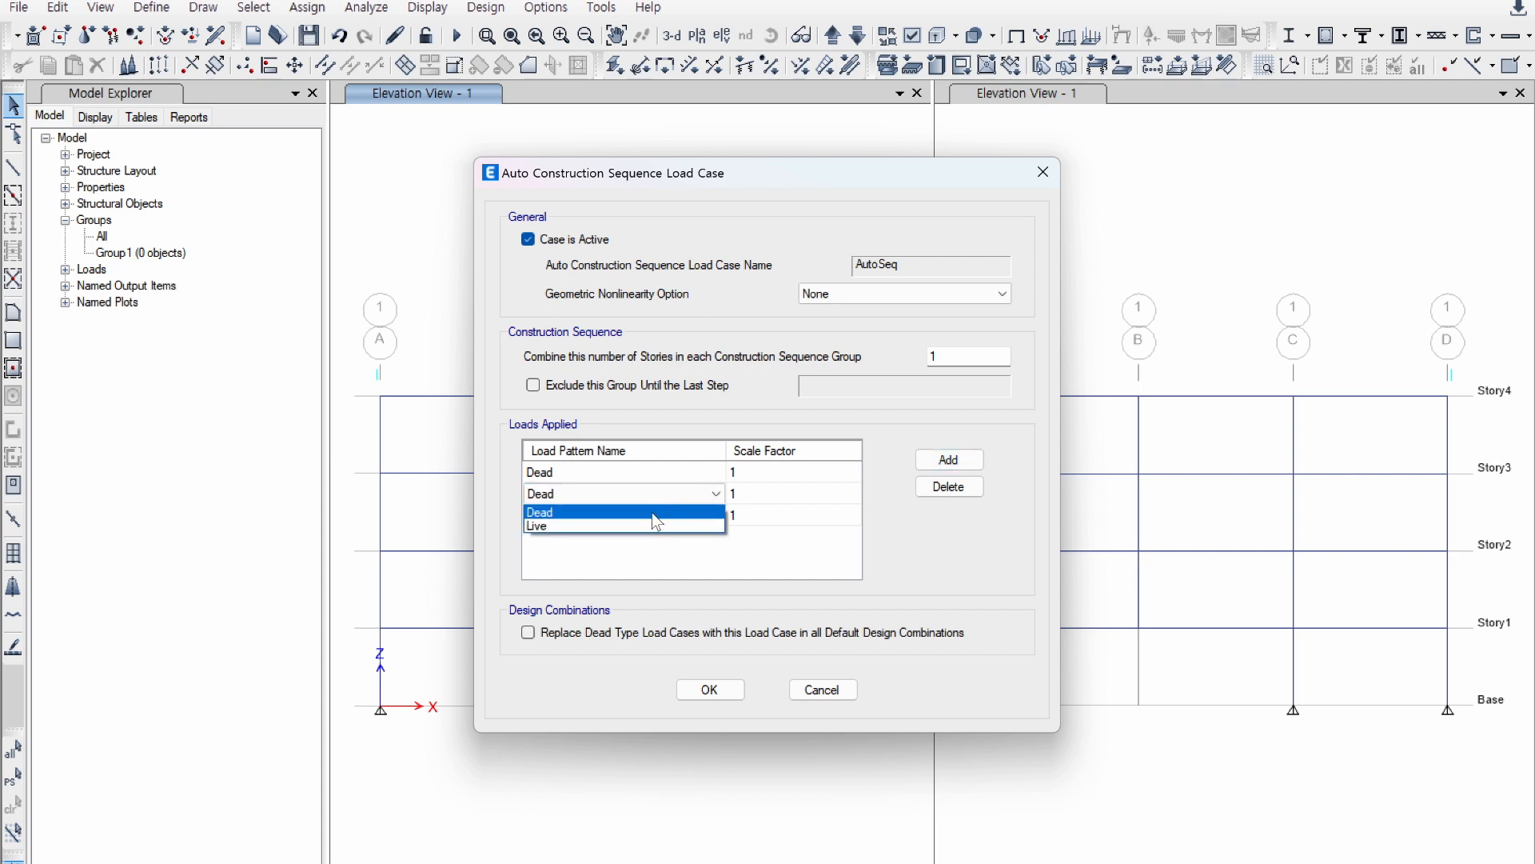
left_click(592, 525)
left_click(600, 520)
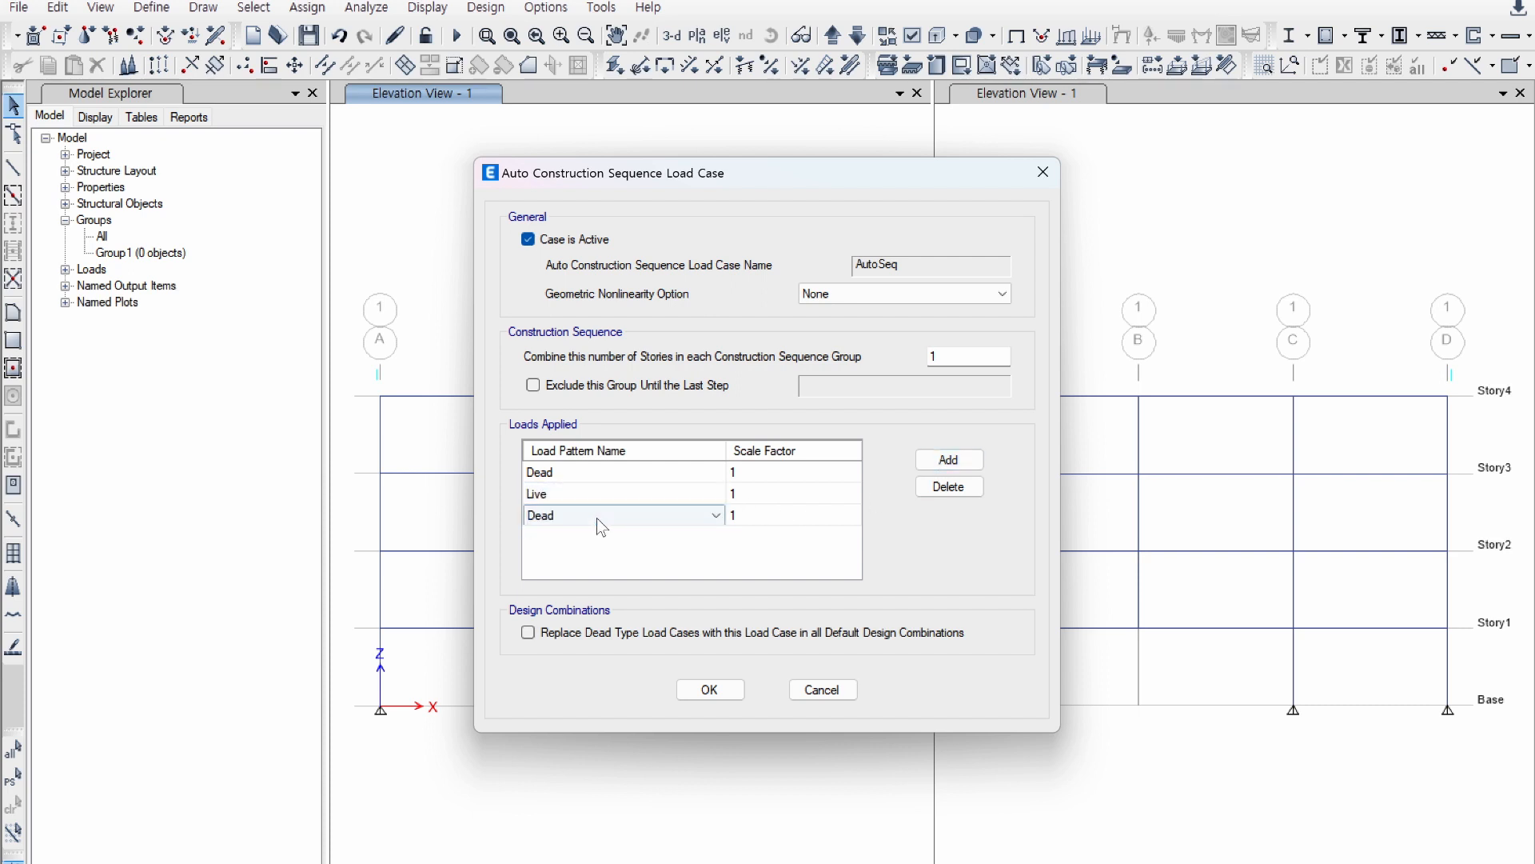
left_click(598, 516)
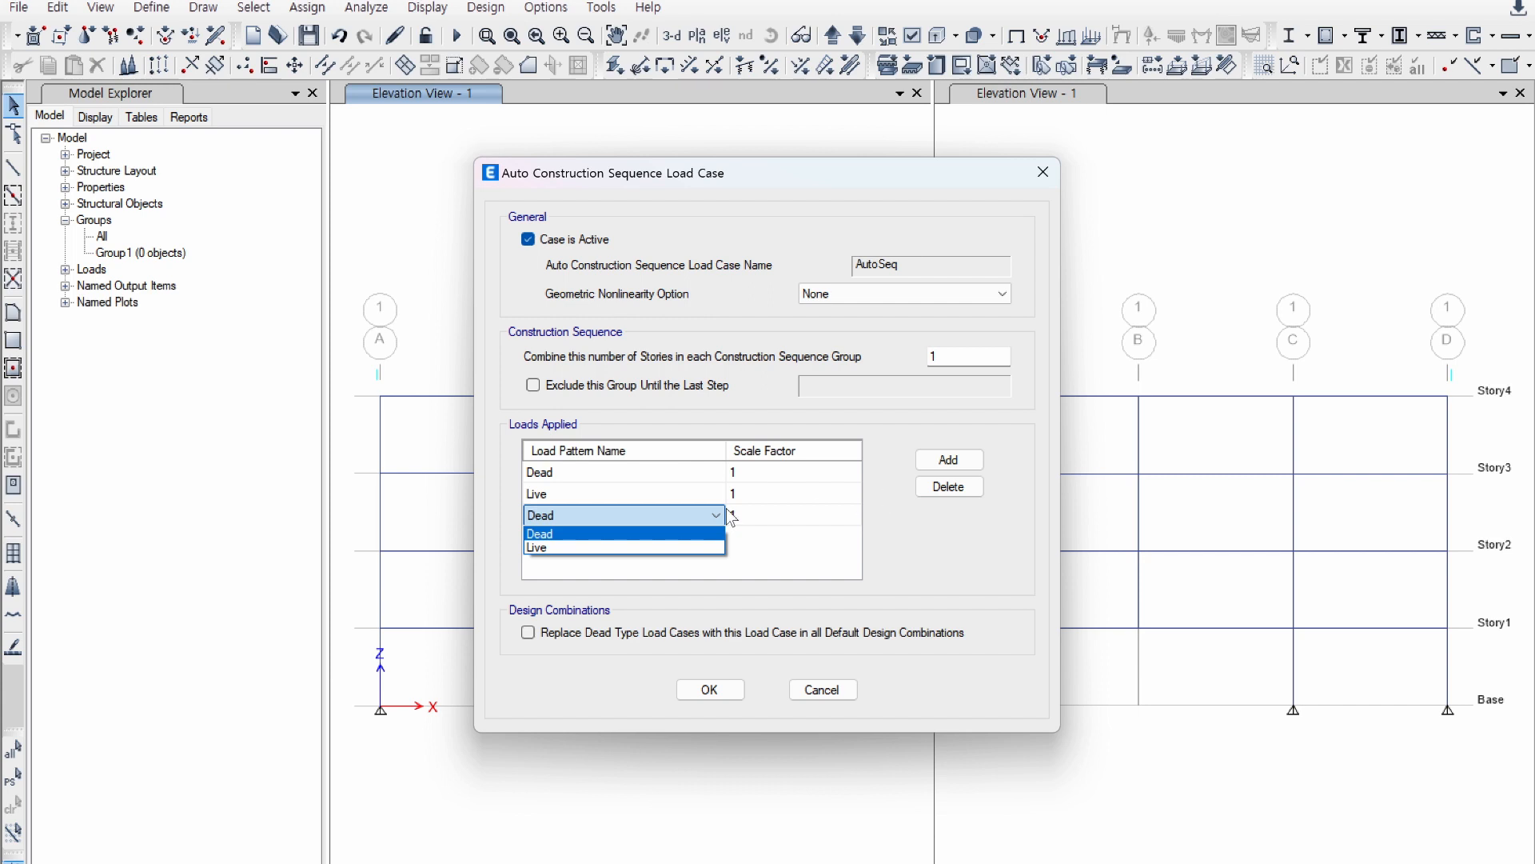
left_click(698, 500)
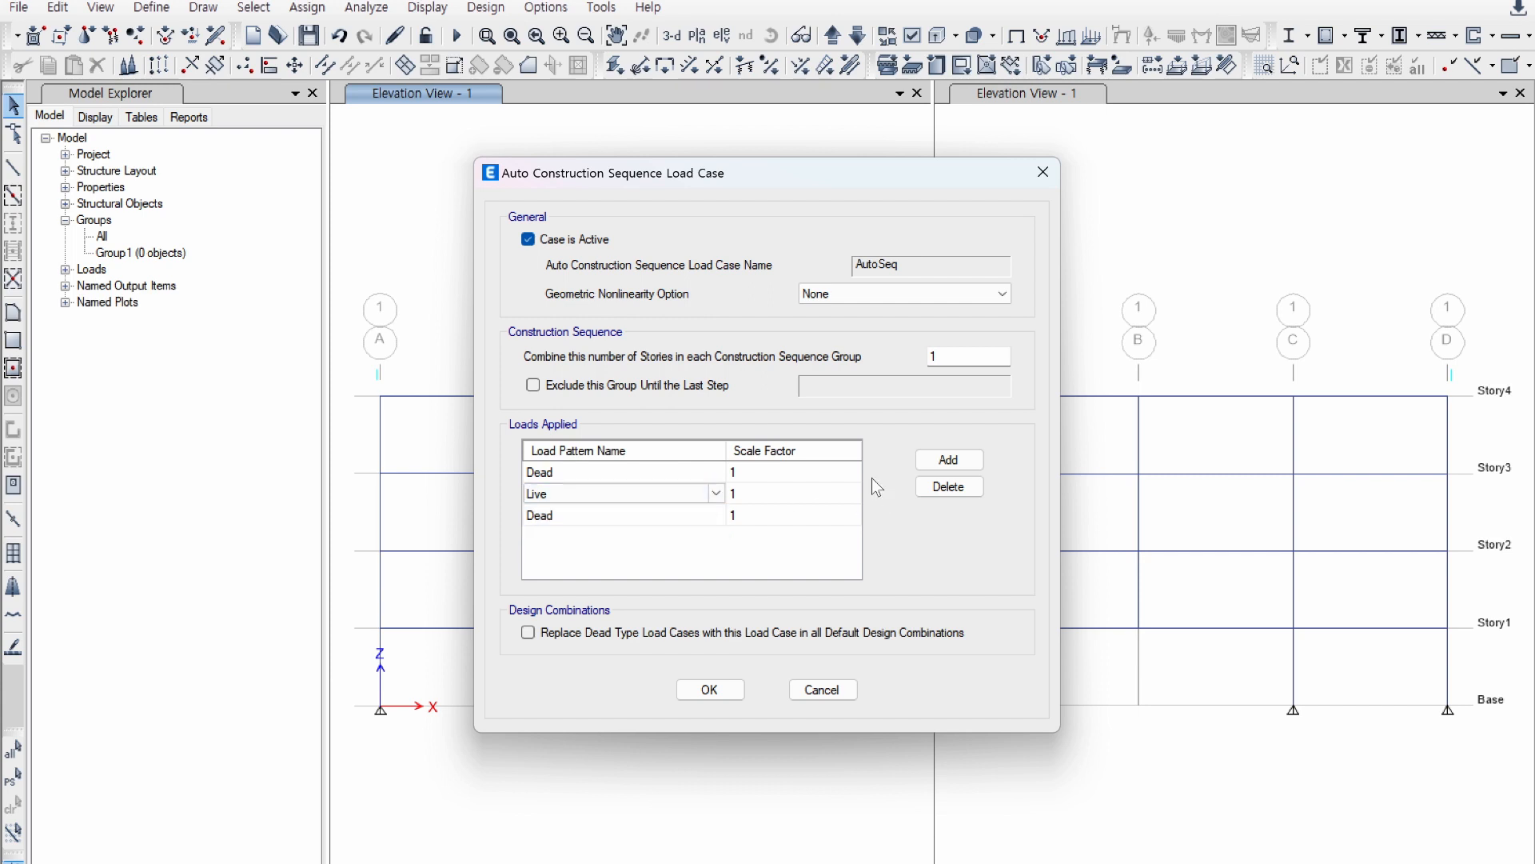
left_click(941, 488)
left_click(941, 489)
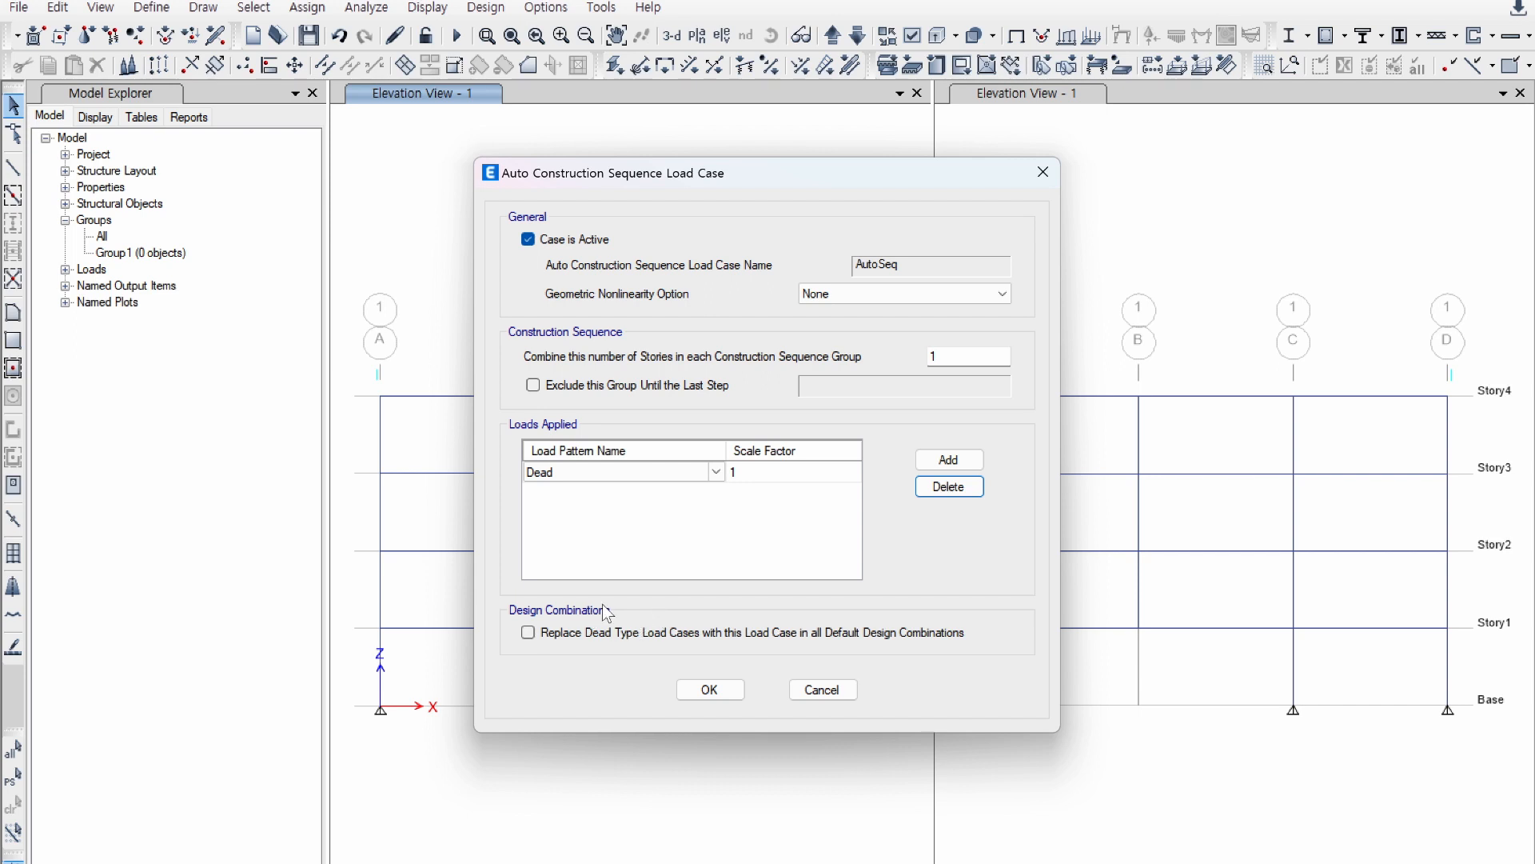
Step: Accept the auto construction sequence definition and open the AutoSeq load case for modification
left_click(698, 687)
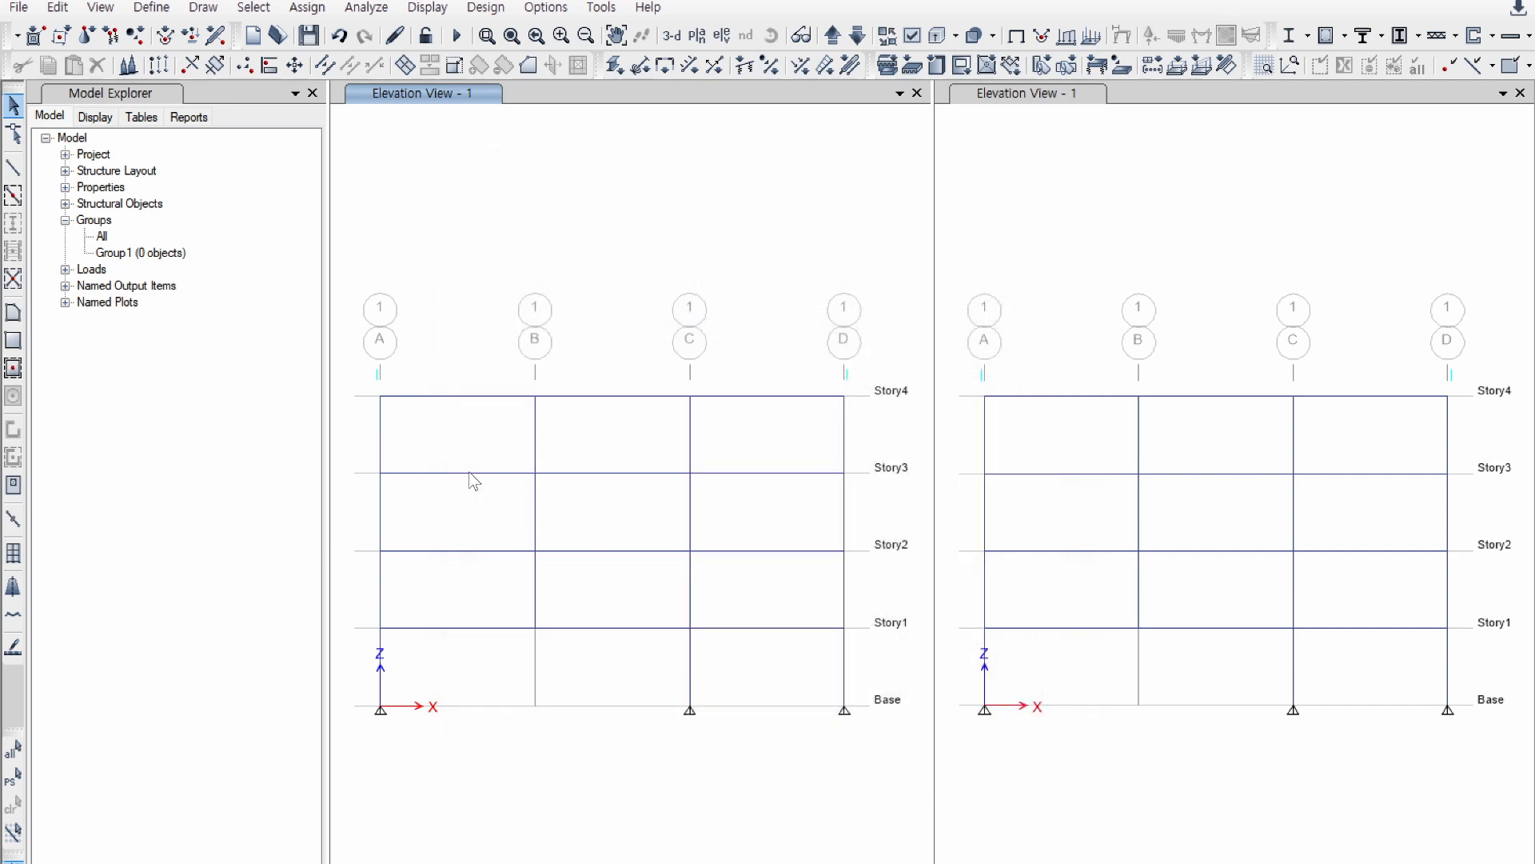
left_click(66, 270)
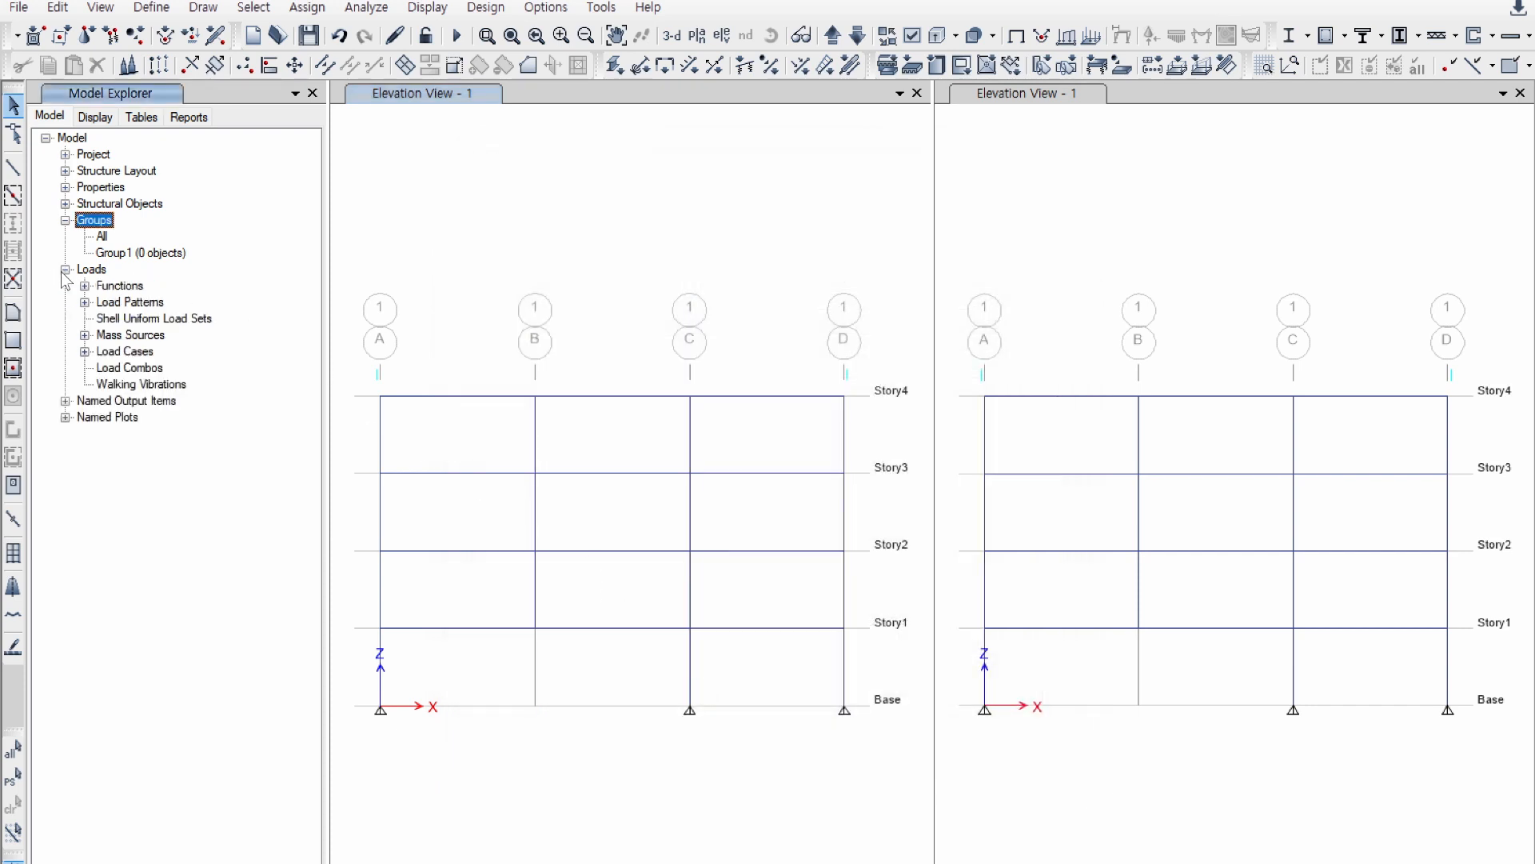
left_click(84, 352)
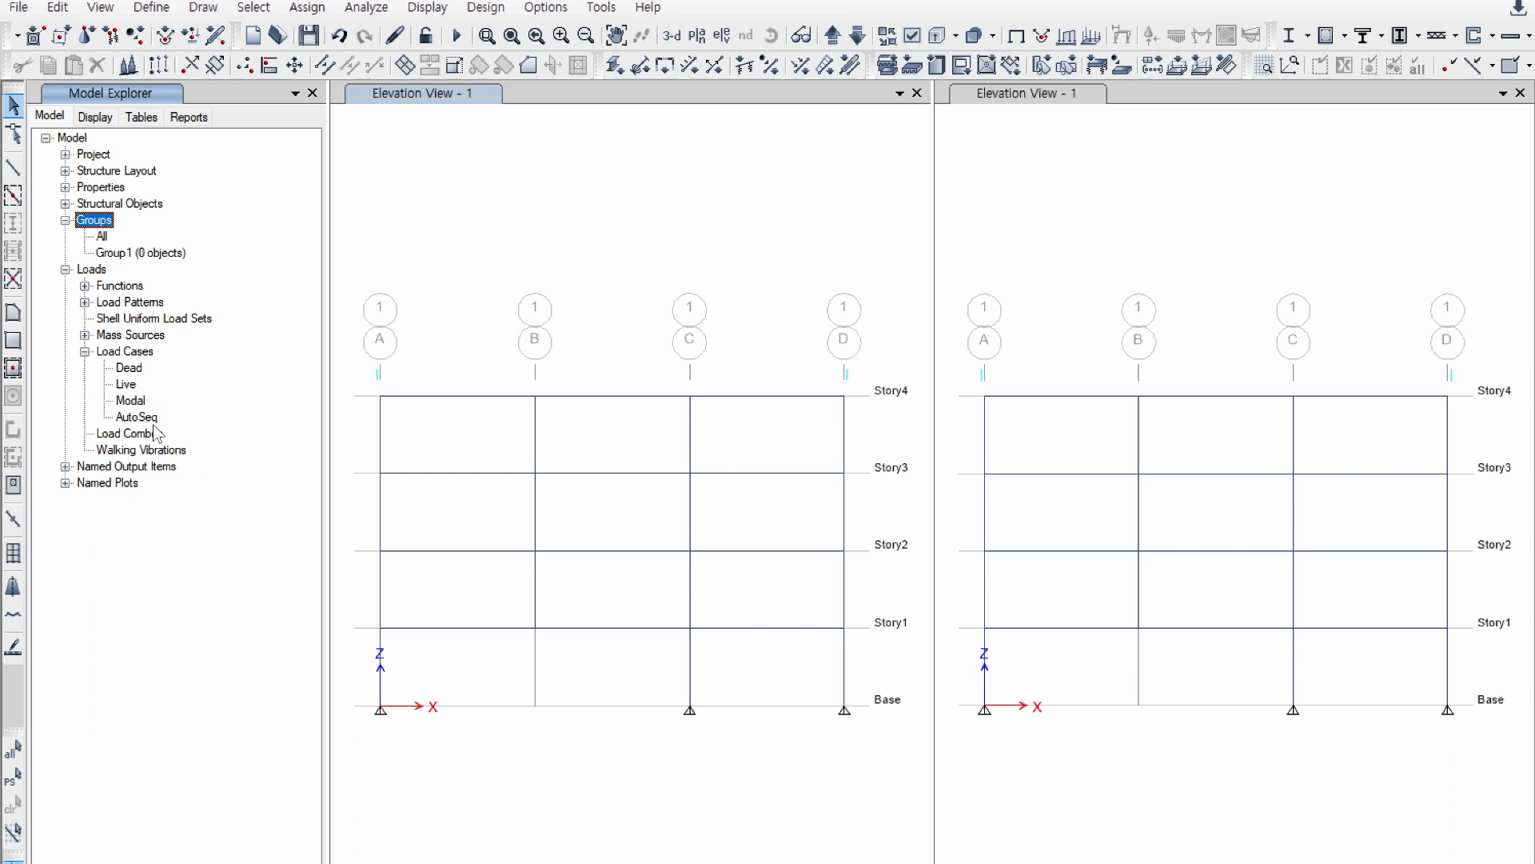
left_click(151, 423)
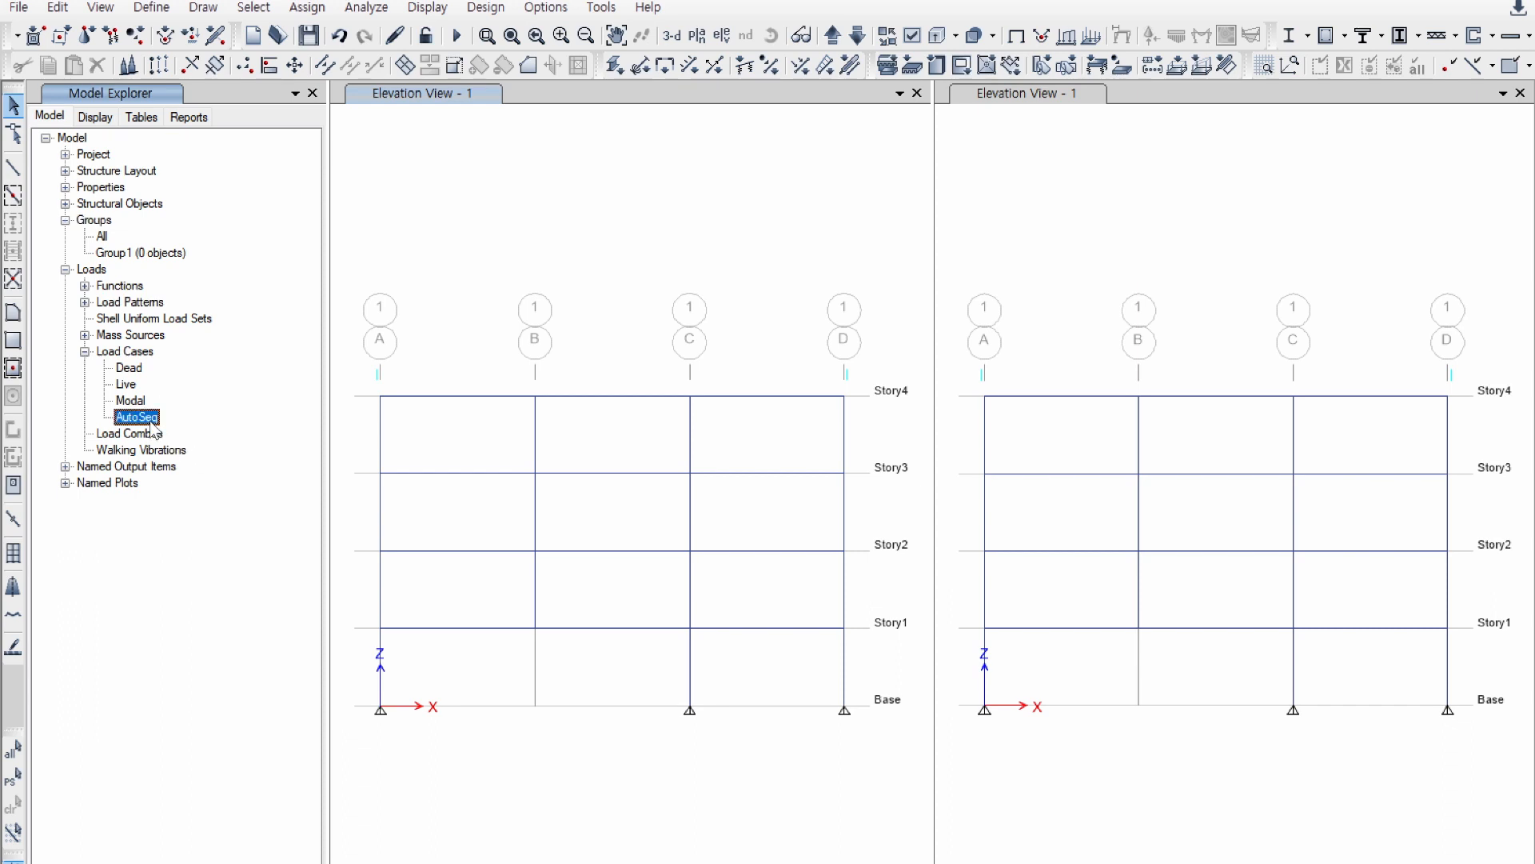
right_click(153, 429)
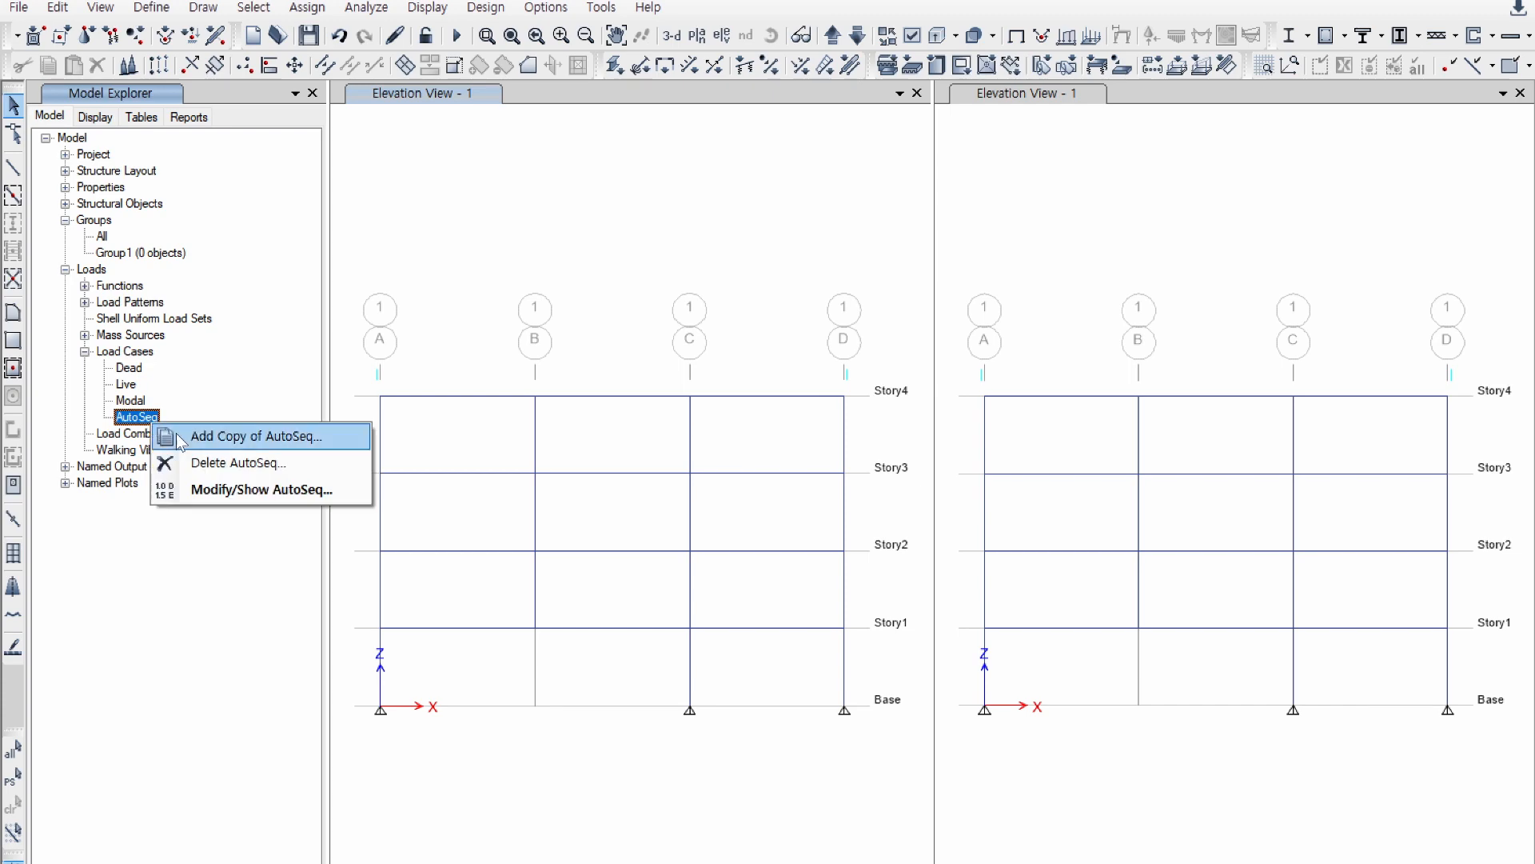
left_click(276, 488)
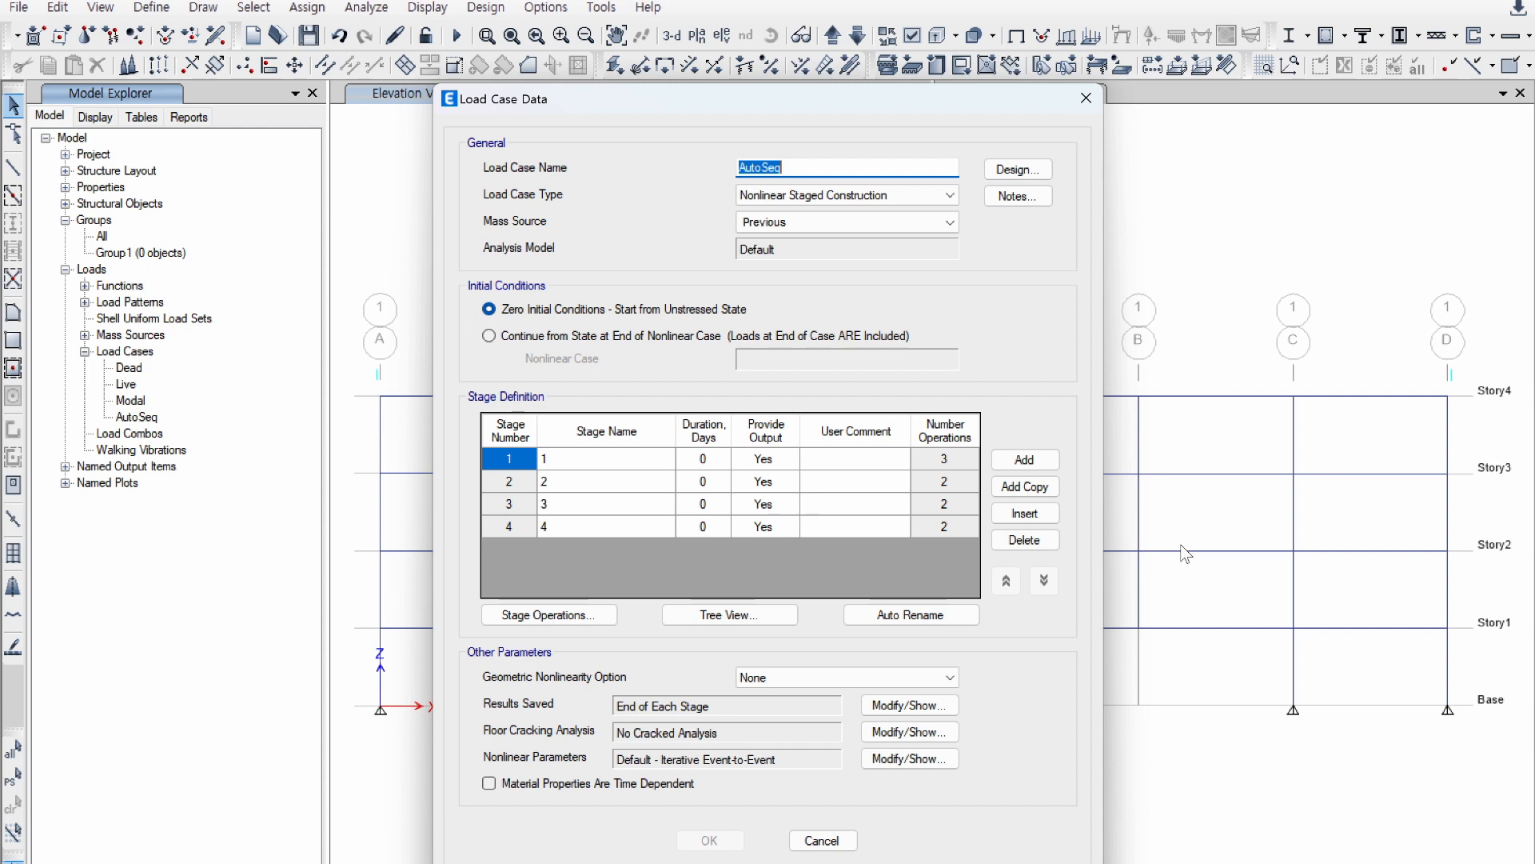
Step: Look through the construction stages in the AutoSeq stage definition
left_click(600, 465)
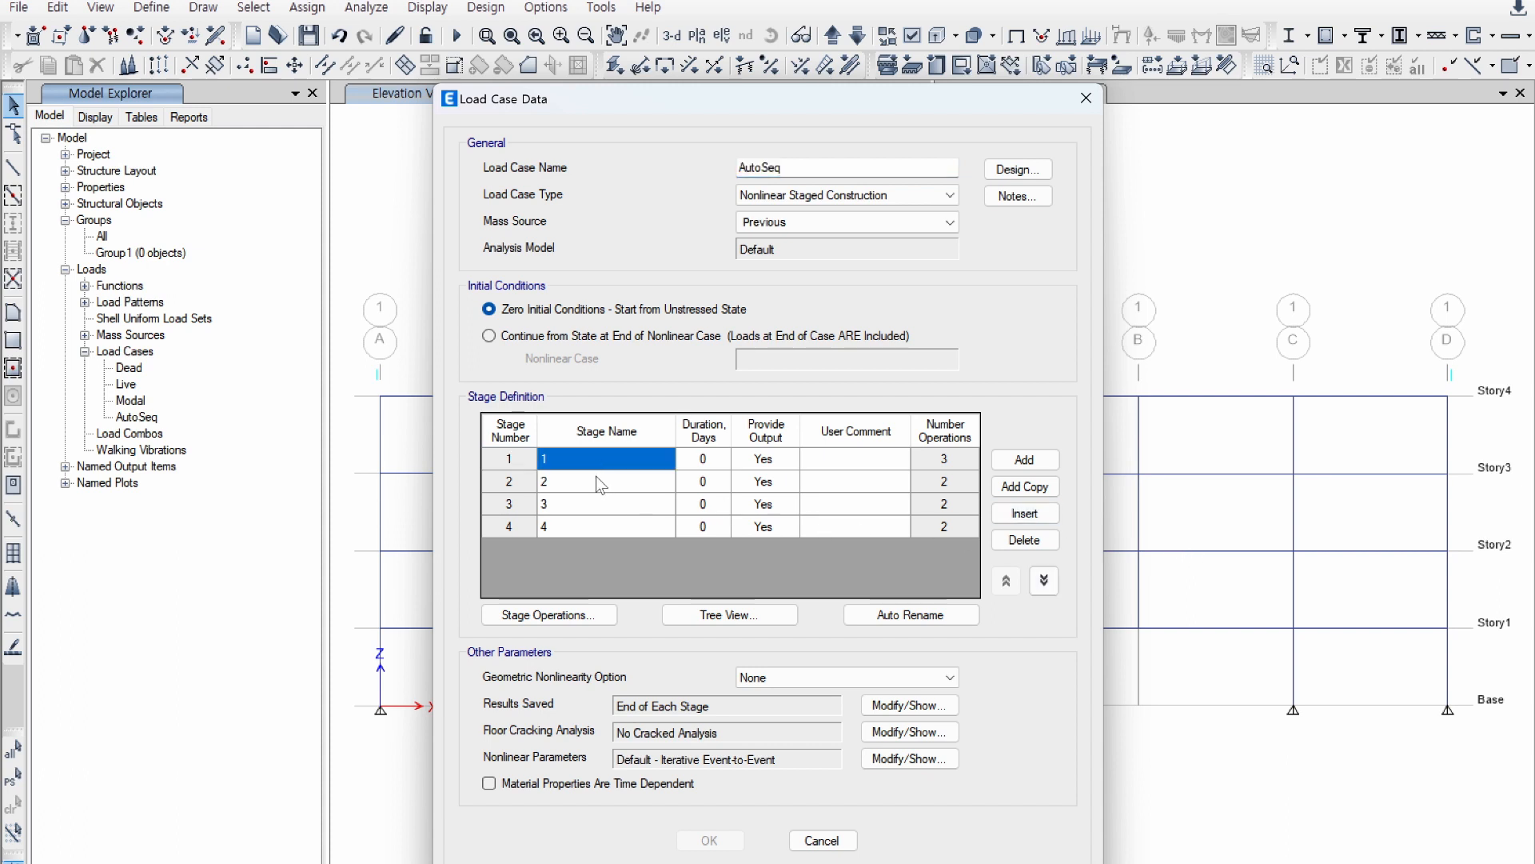
left_click(597, 478)
left_click(590, 499)
left_click(591, 524)
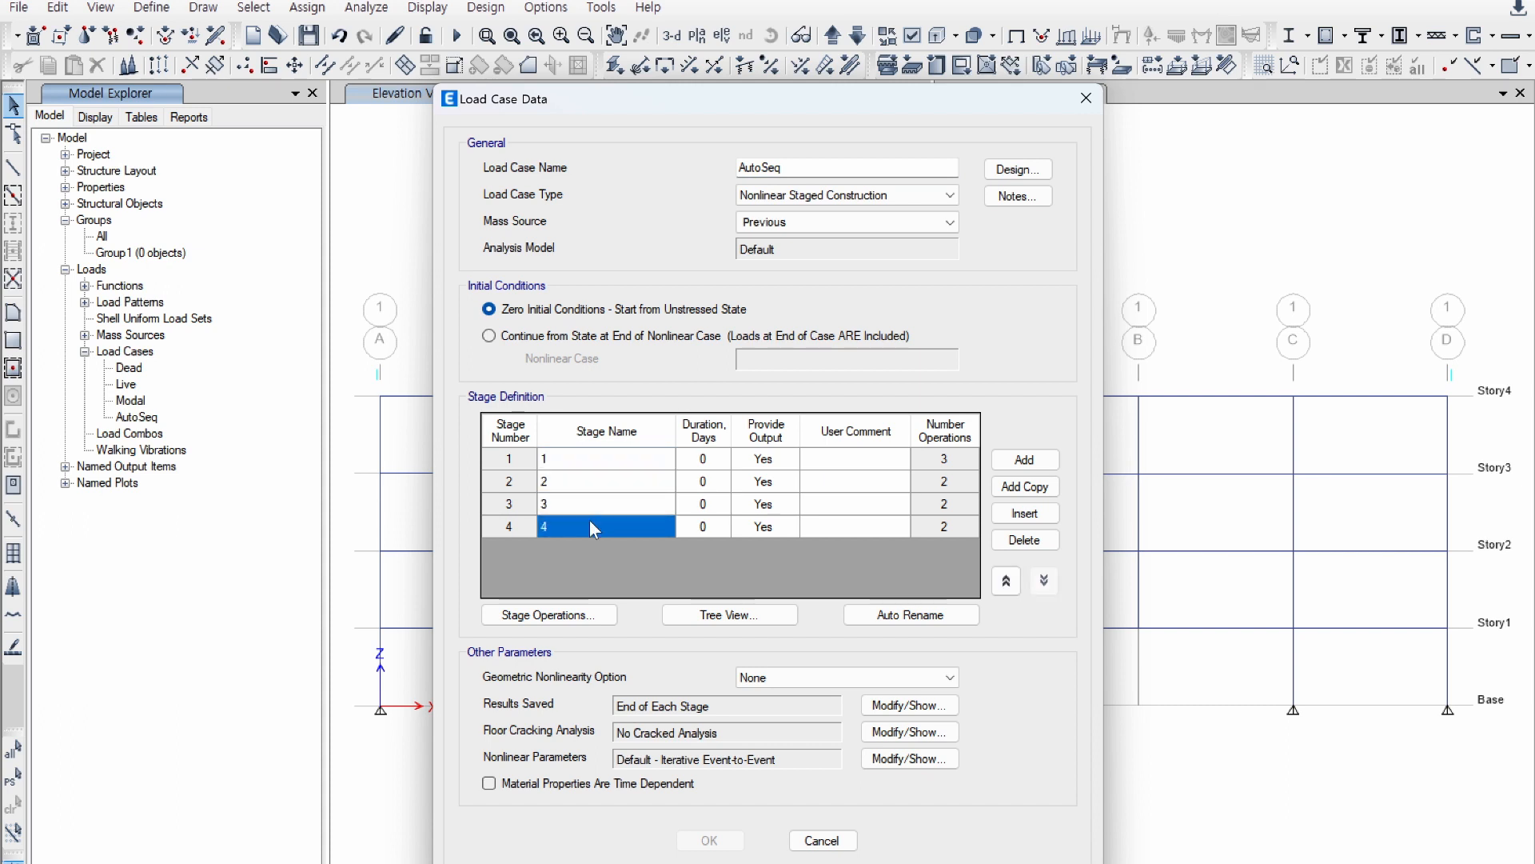
left_click(599, 478)
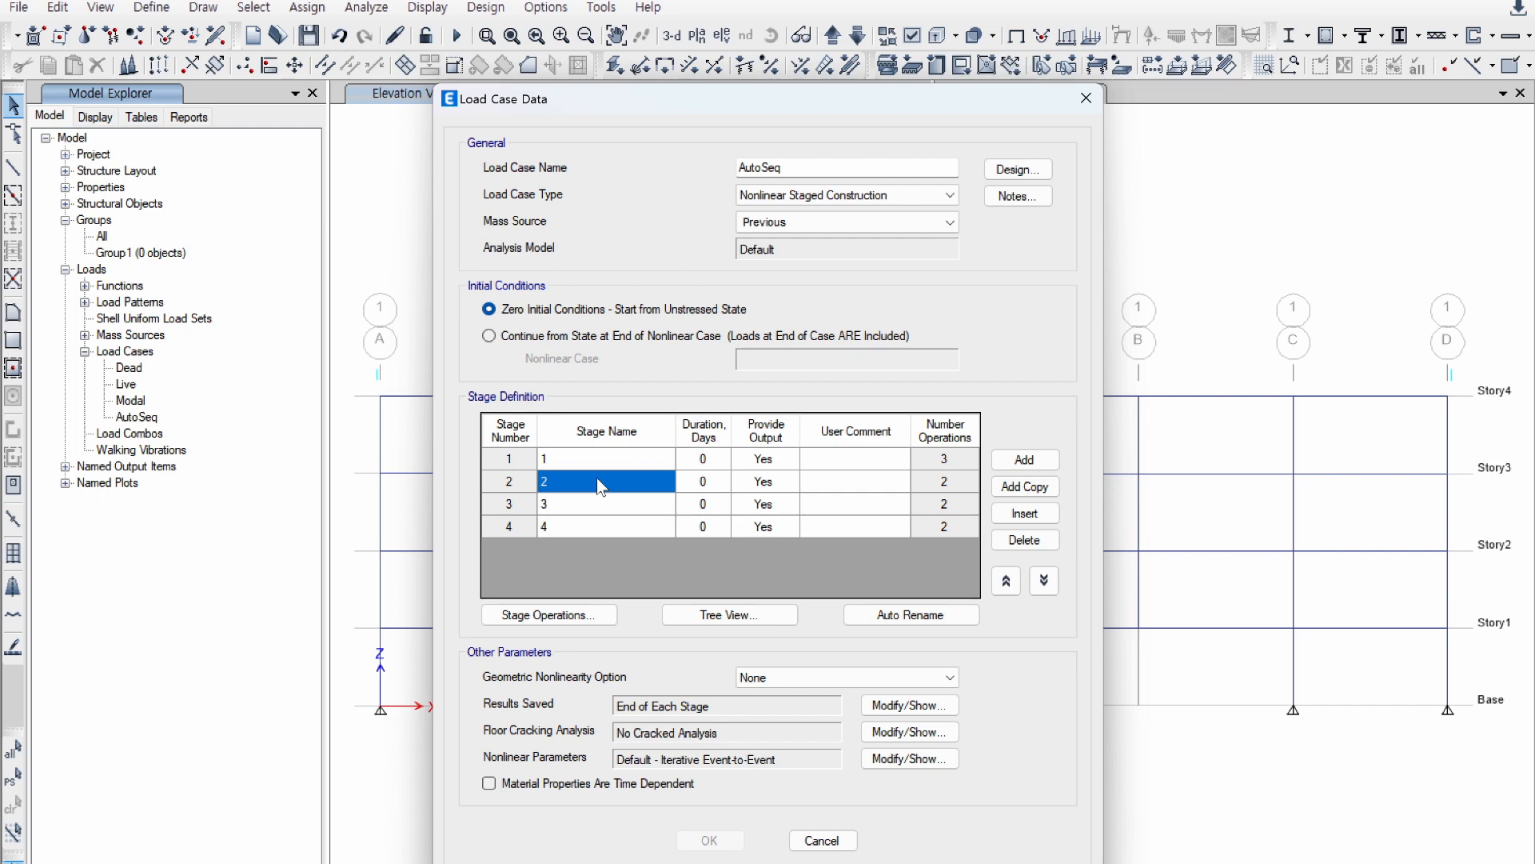
Step: Open the stage operations and examine the operations, object types and object names of stage 1
left_click(551, 615)
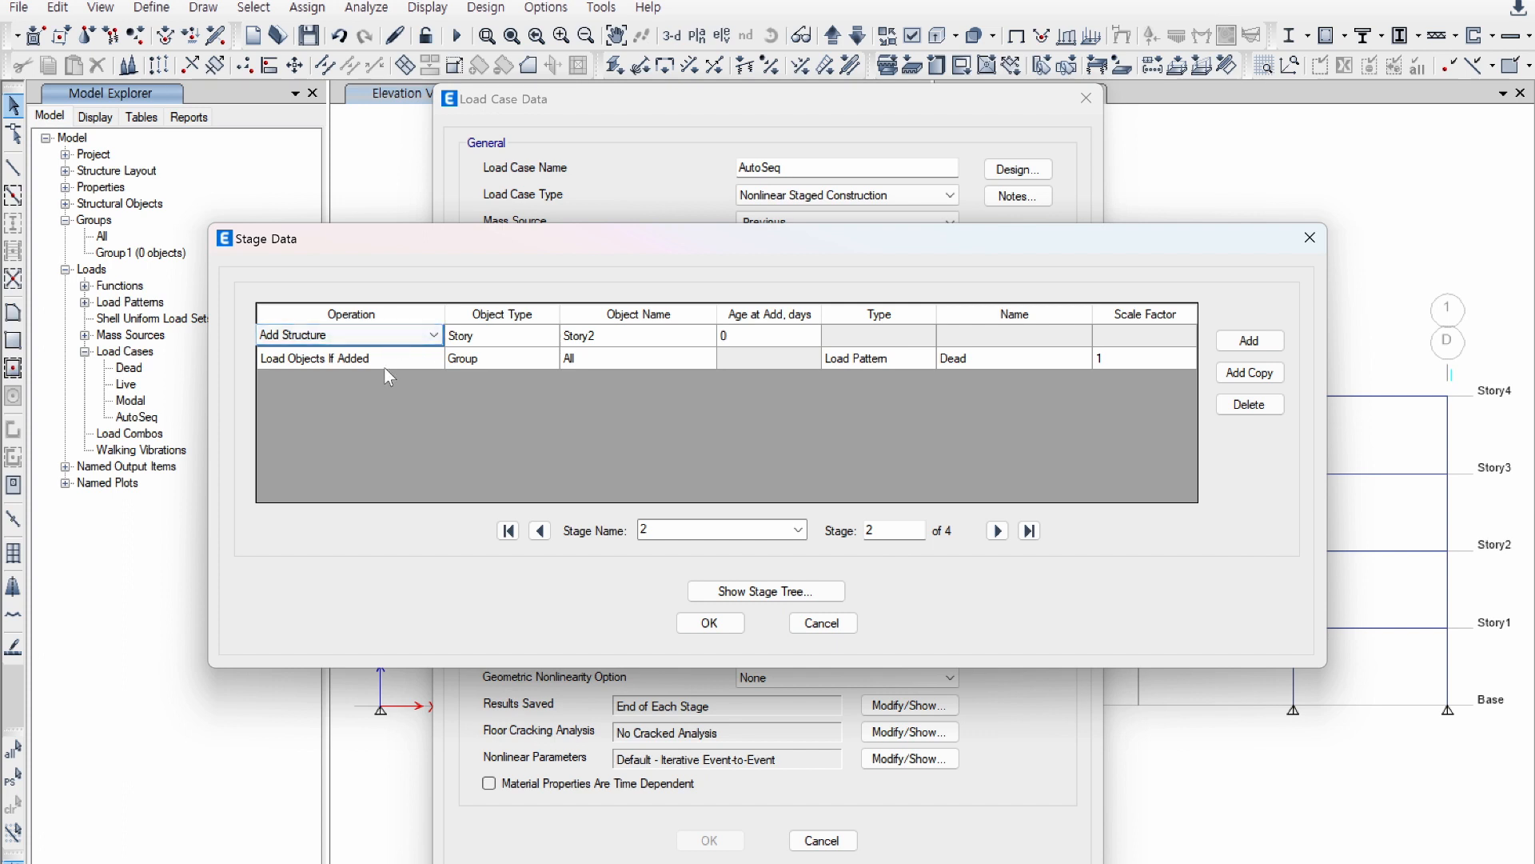
left_click(541, 531)
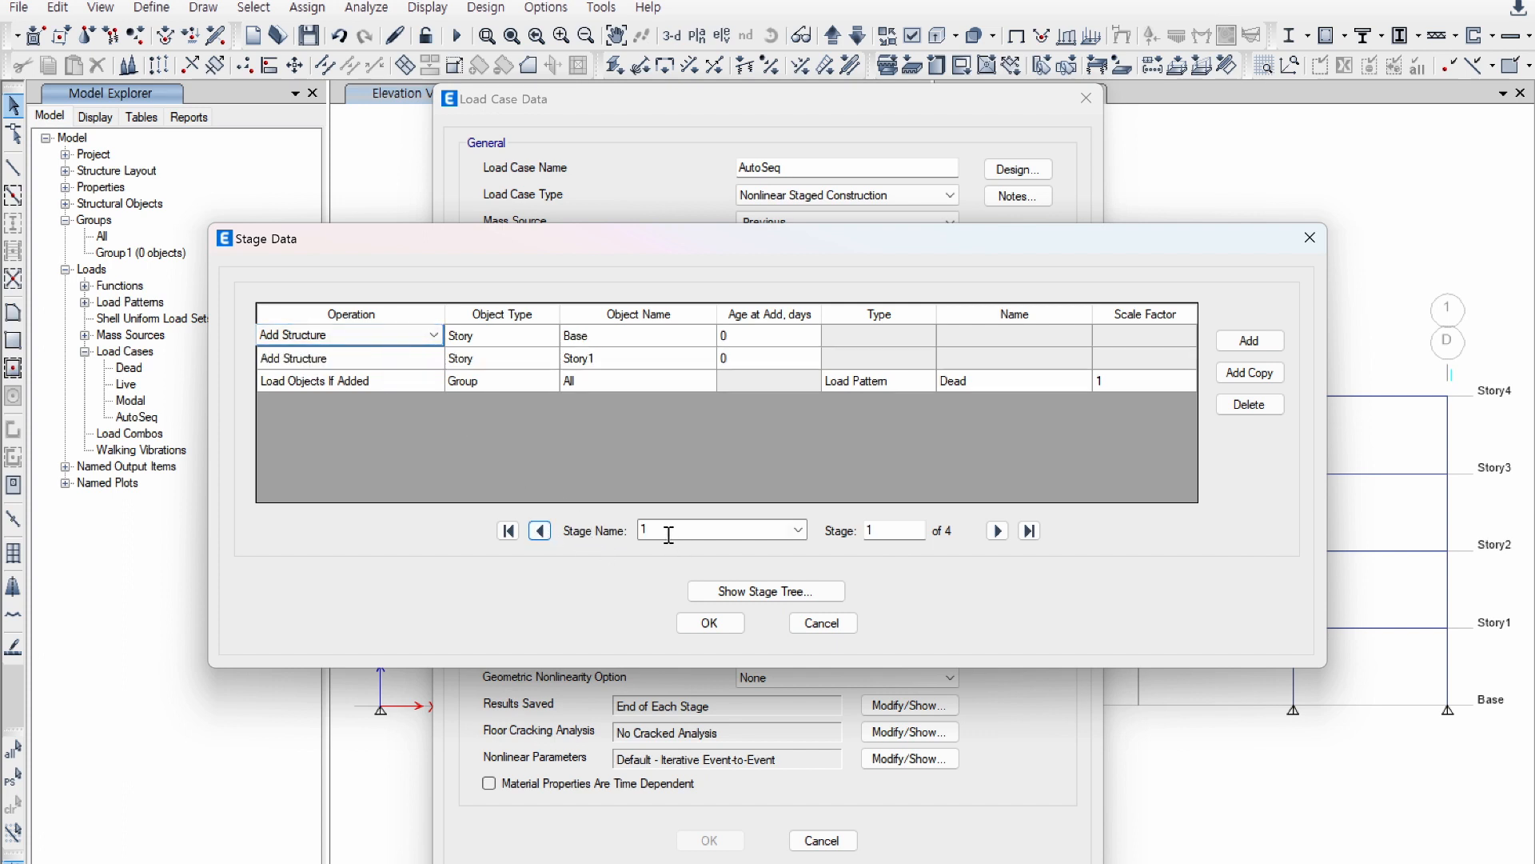
left_click(387, 358)
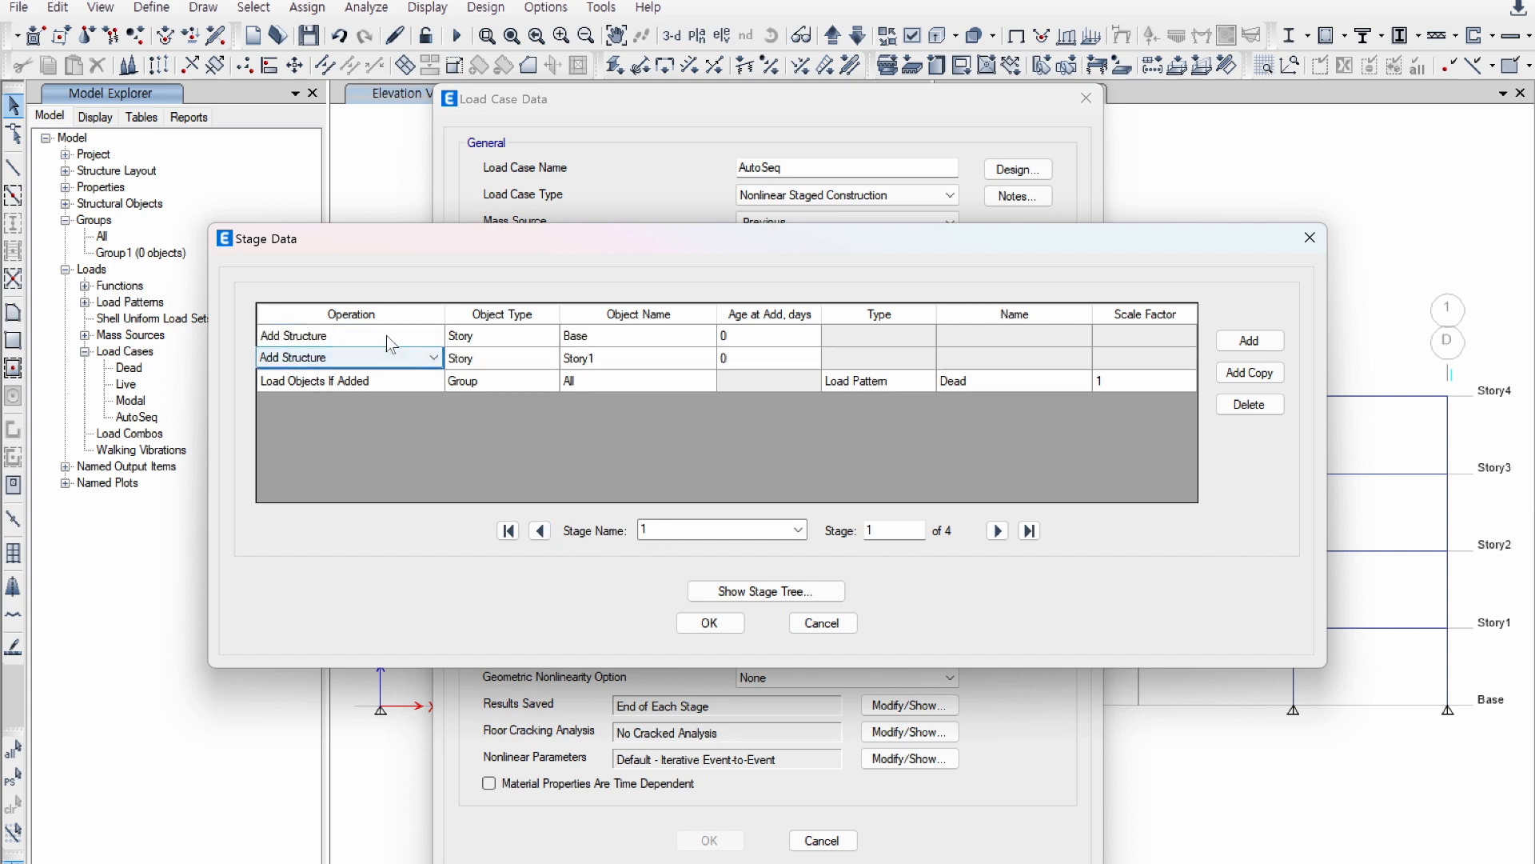
left_click(386, 334)
left_click(386, 357)
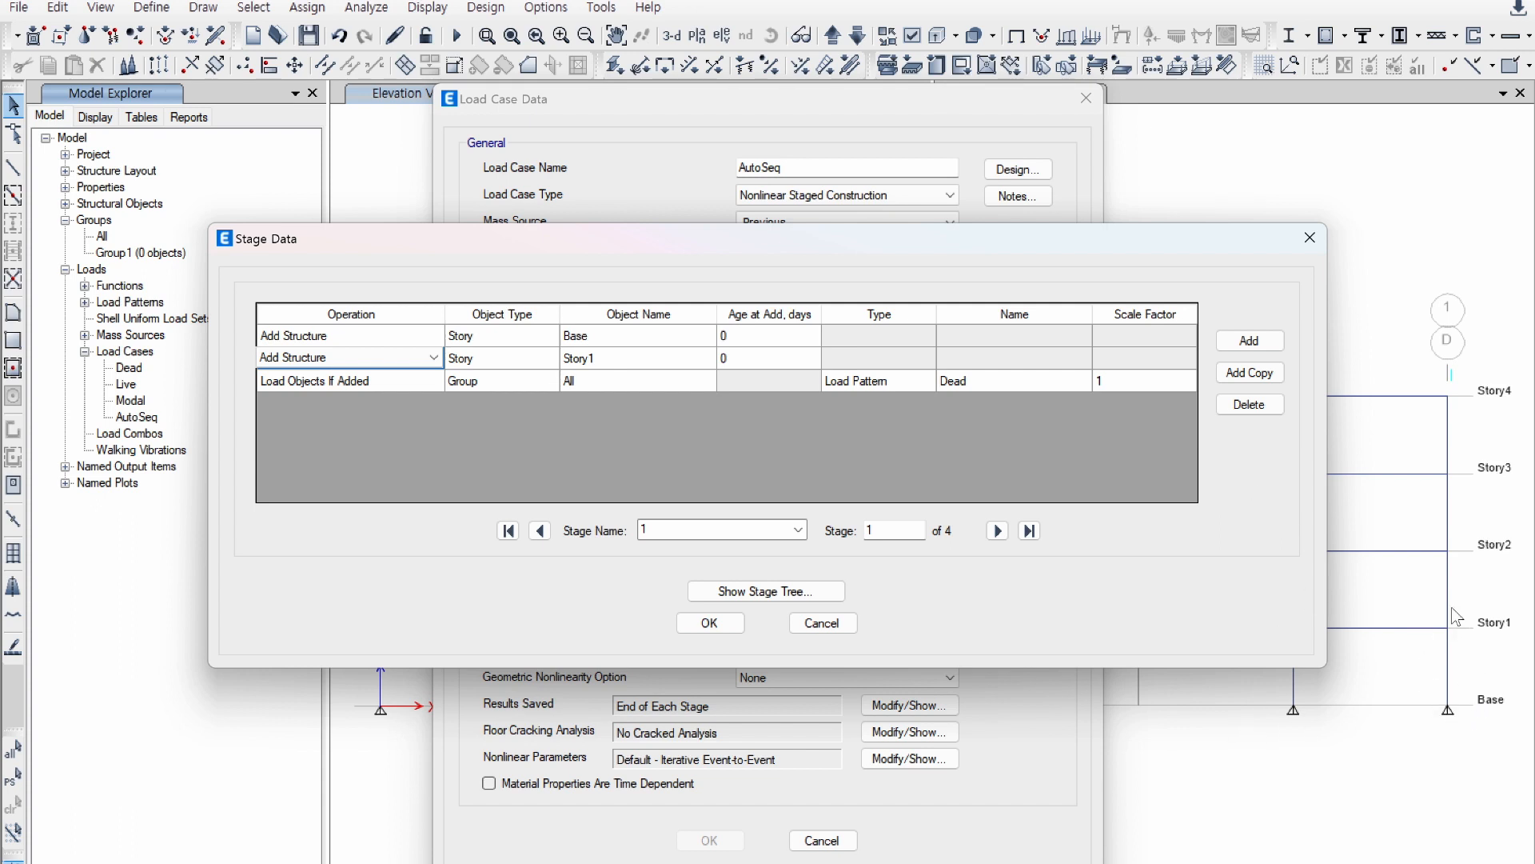
left_click(315, 337)
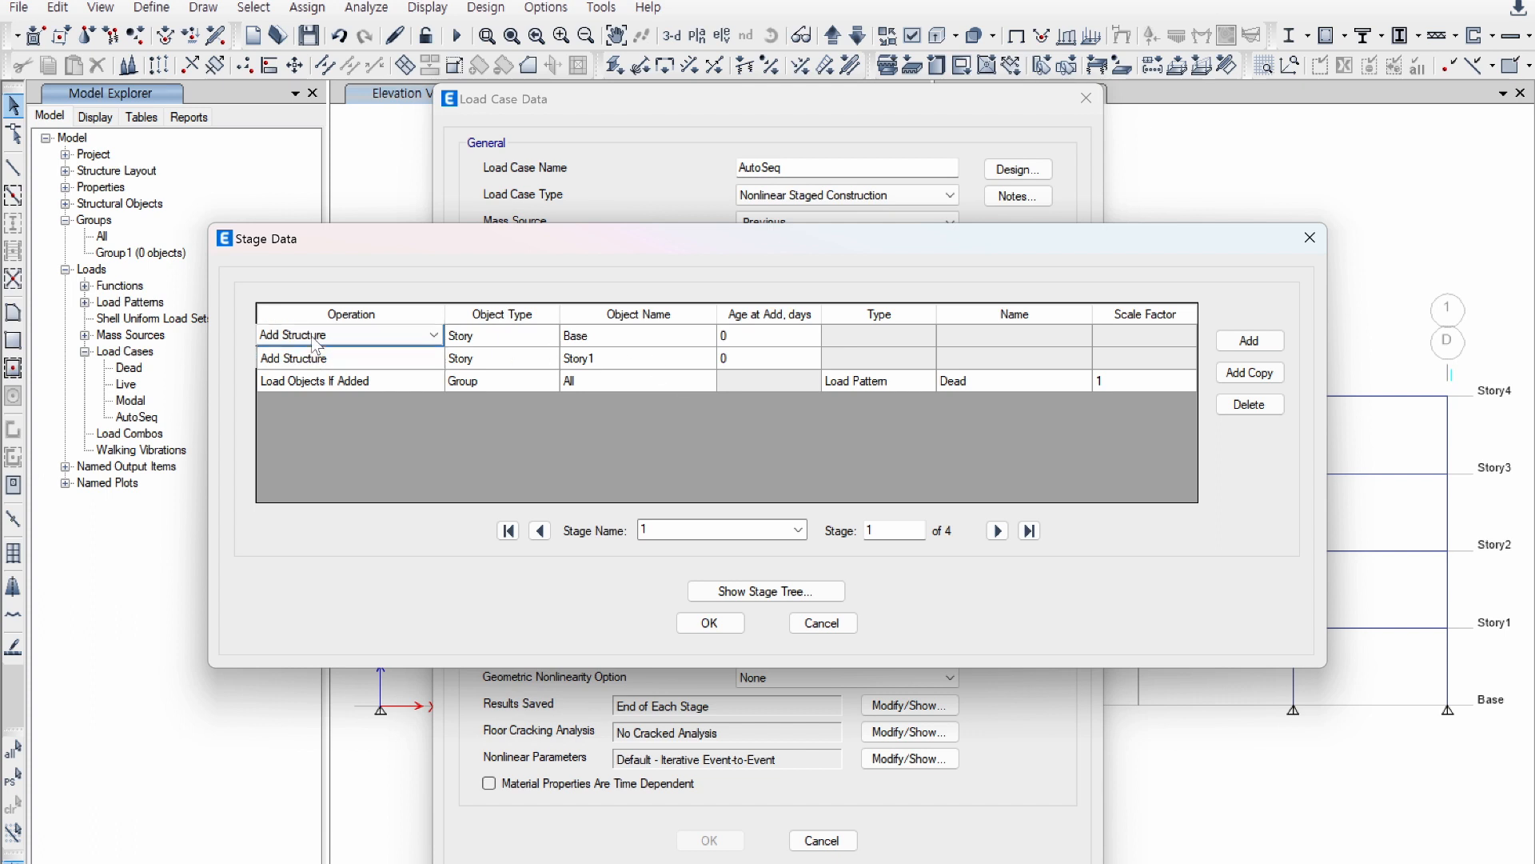
left_click(500, 356)
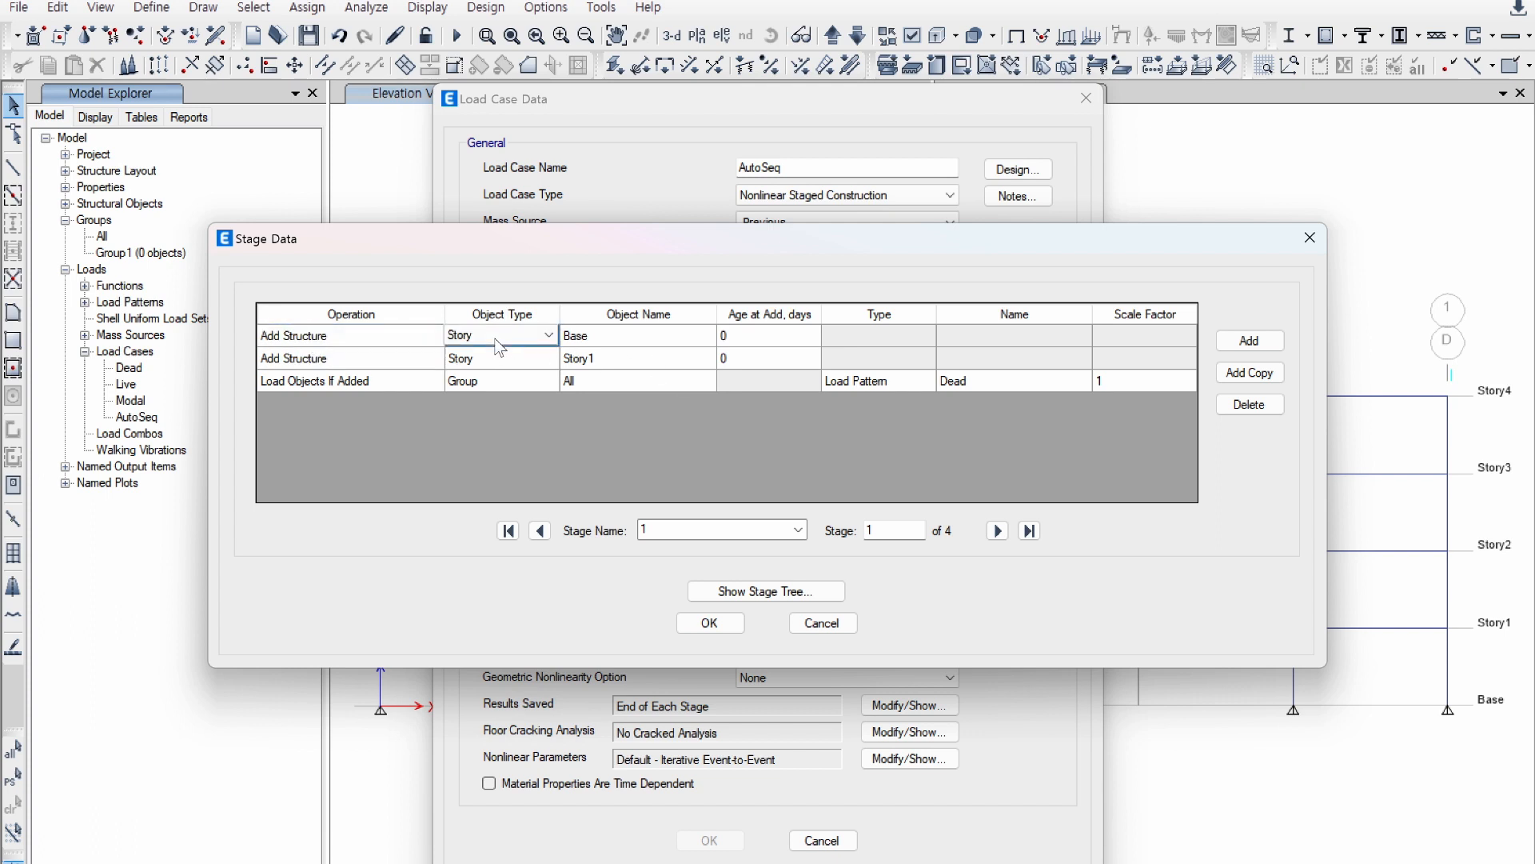
left_click(617, 360)
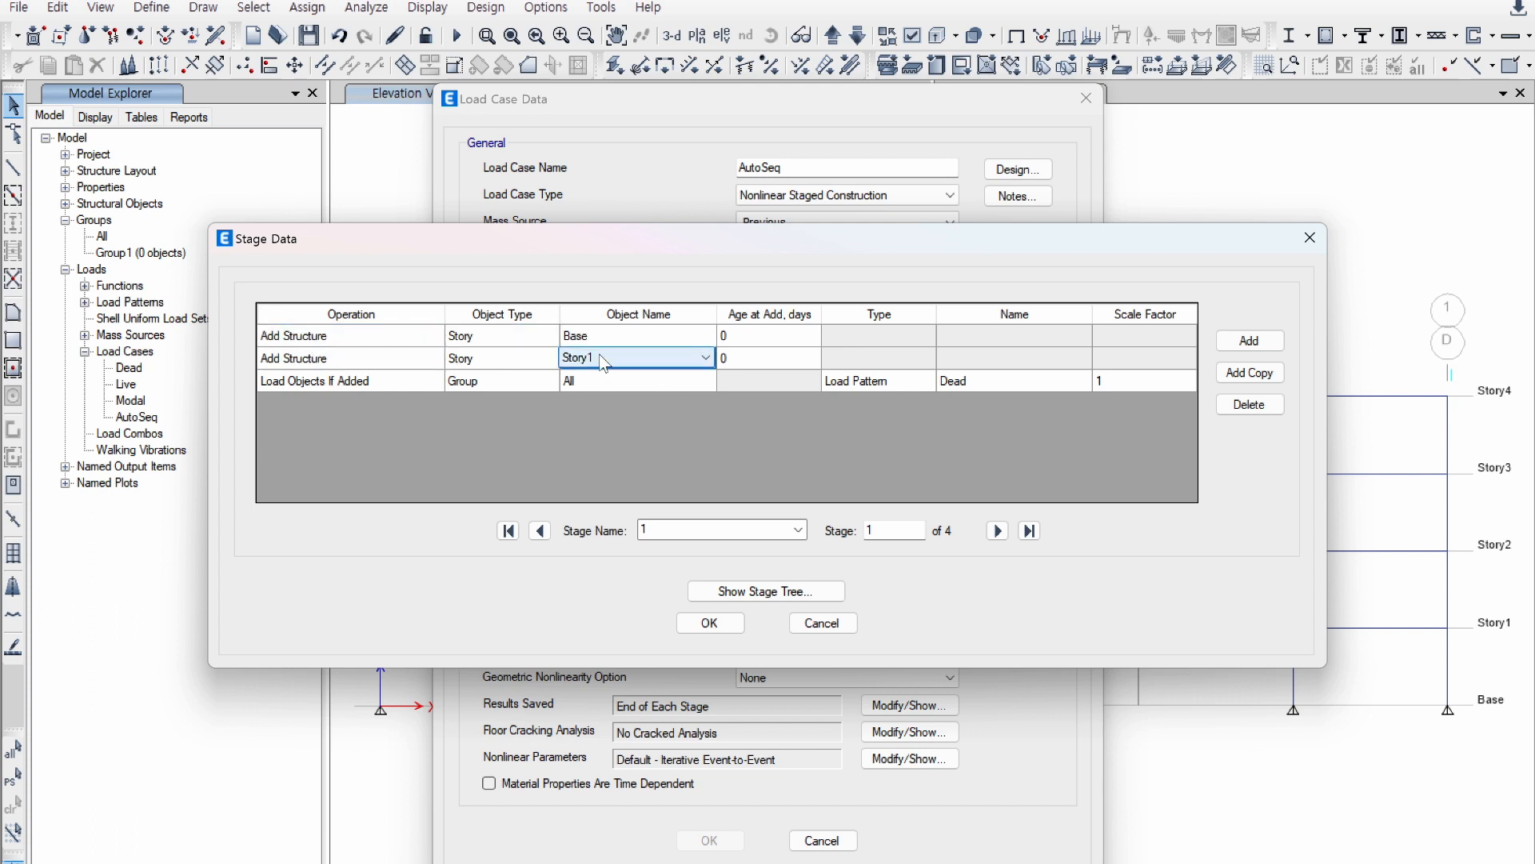
left_click(384, 392)
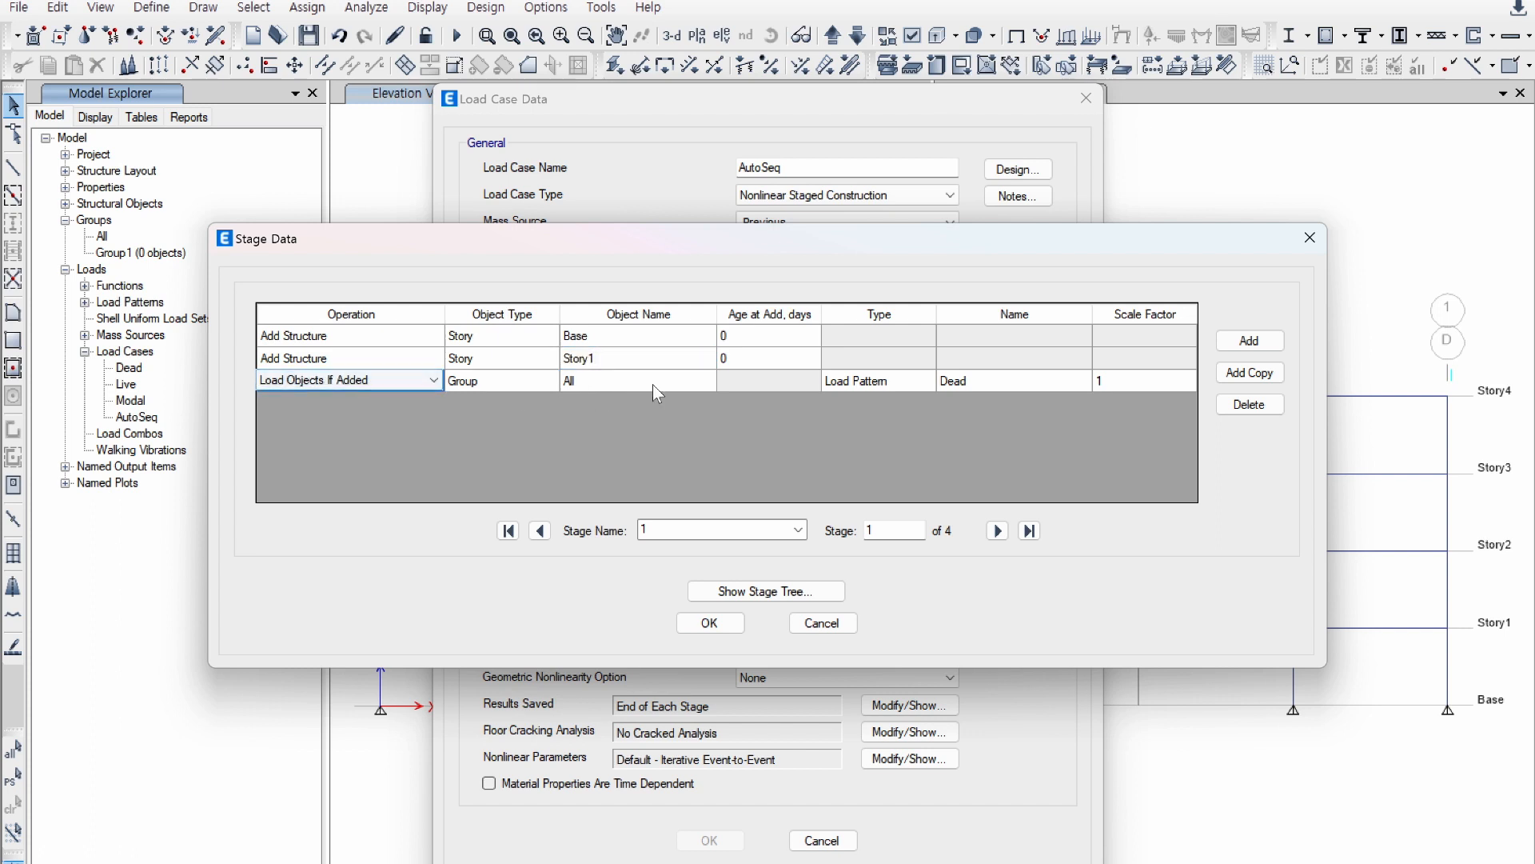
Step: Check the available operation types for the Base story in stage 1, keeping Add Structure
left_click(427, 337)
left_click(428, 340)
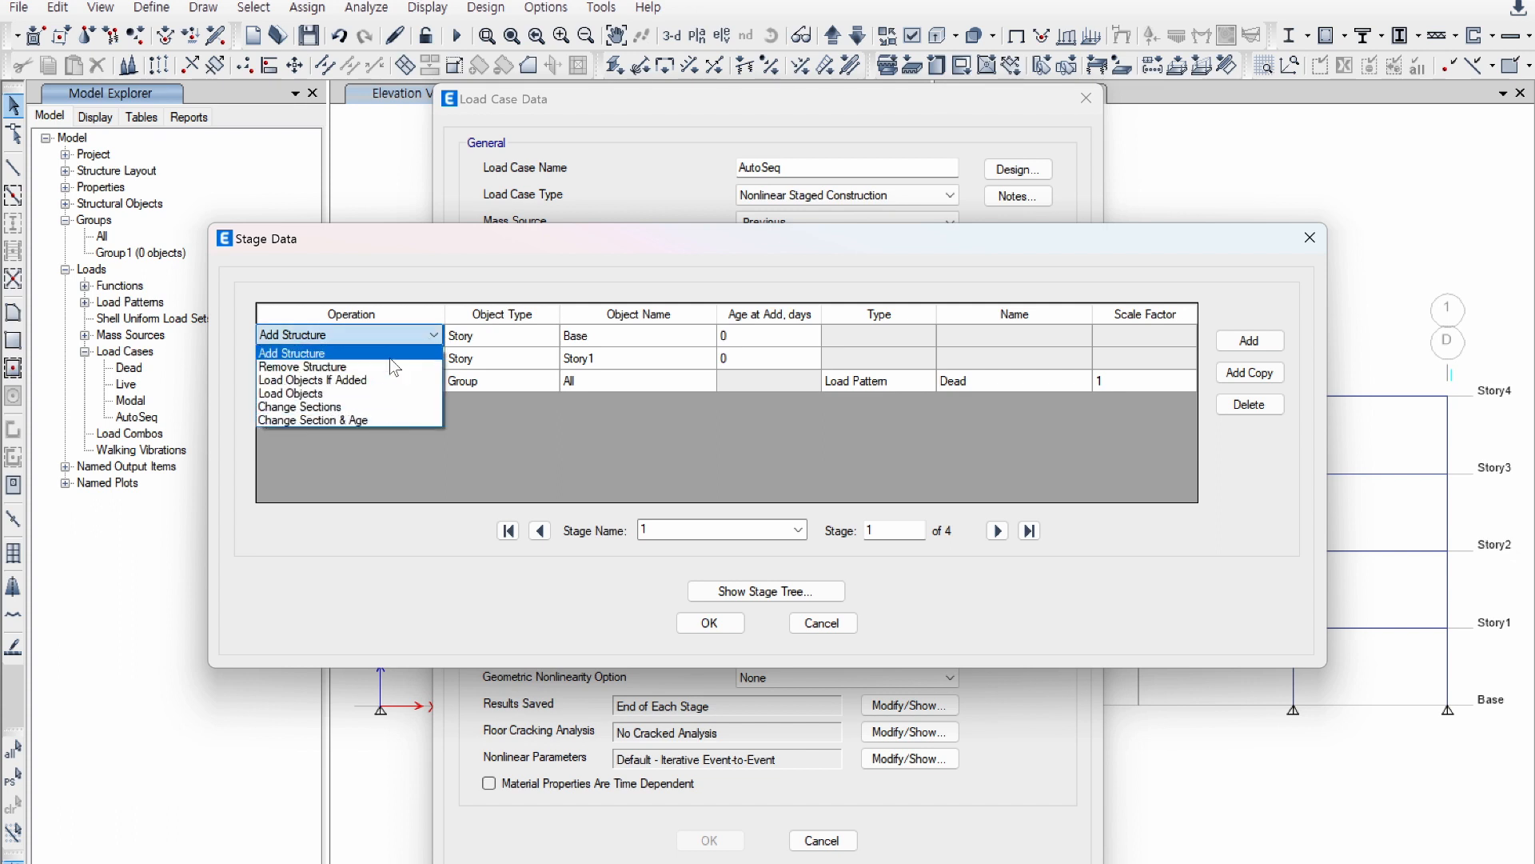
left_click(397, 352)
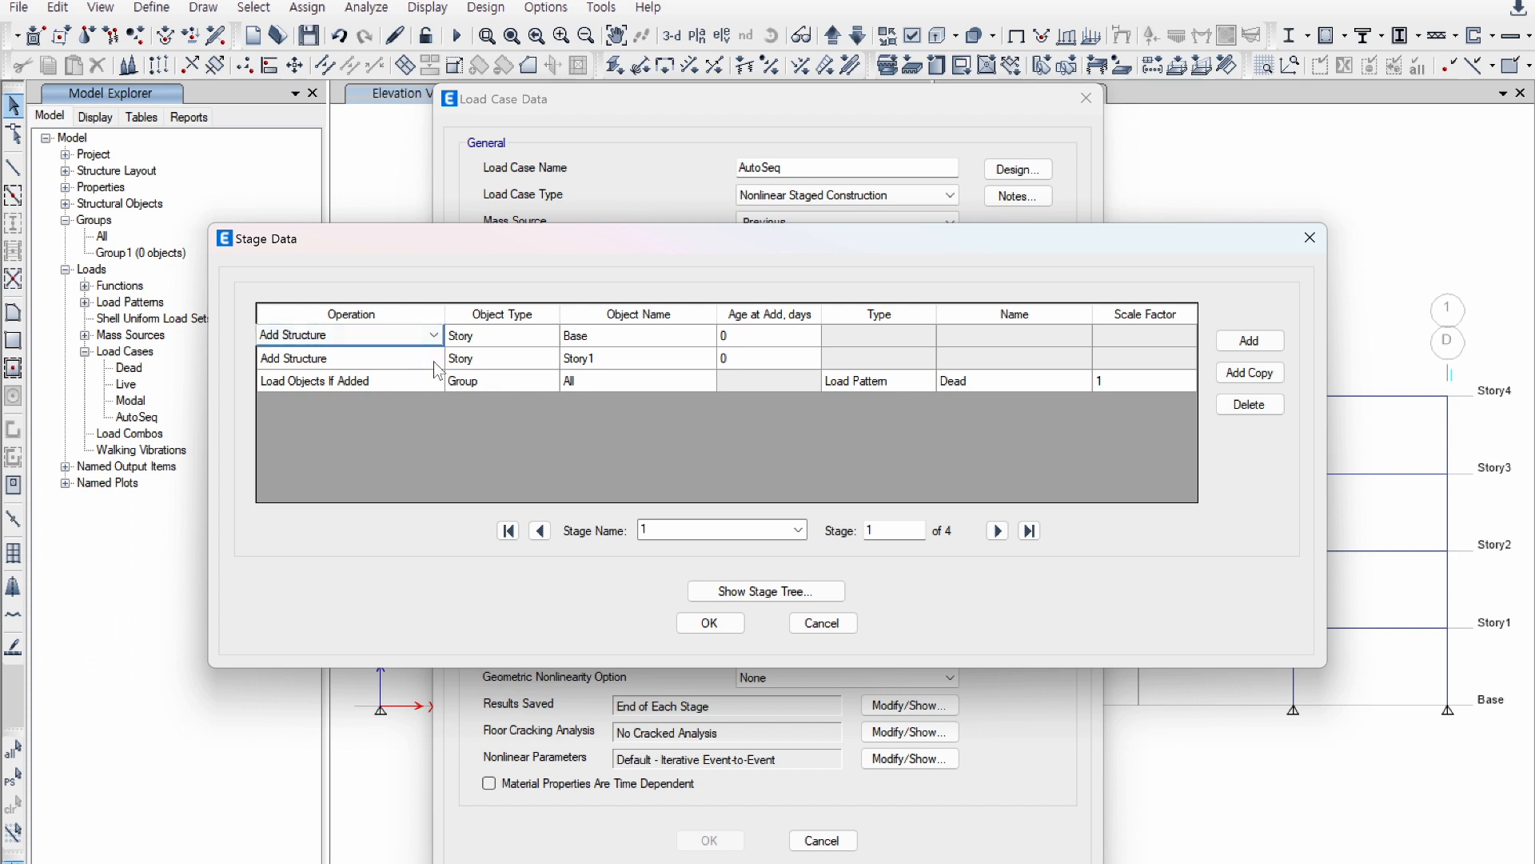
Step: Go forward to stage 4 and show the staged construction tree with the operations of all stages expanded
left_click(997, 530)
left_click(998, 530)
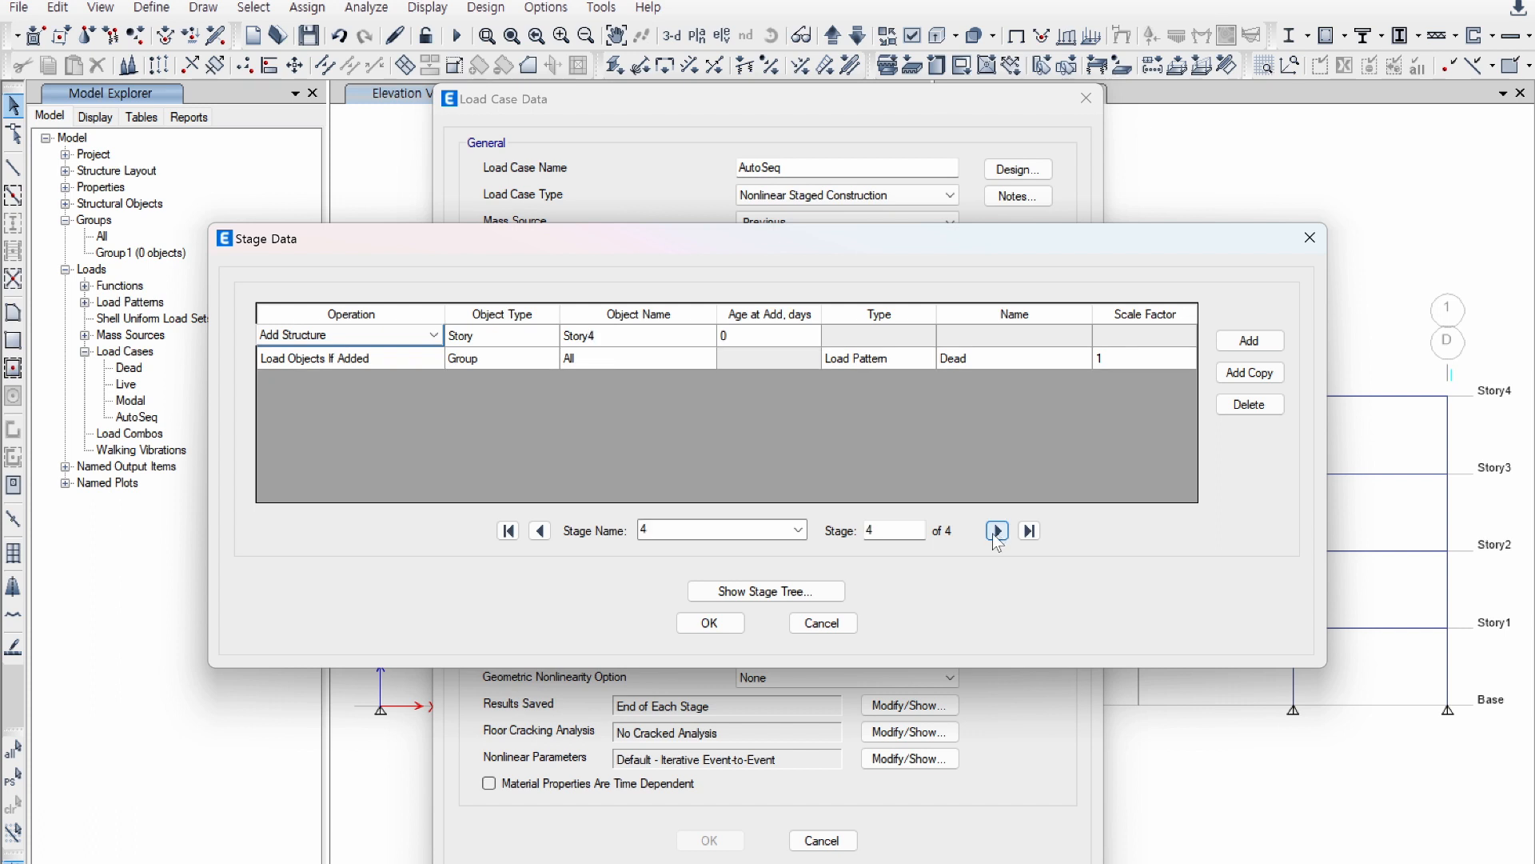
left_click(764, 591)
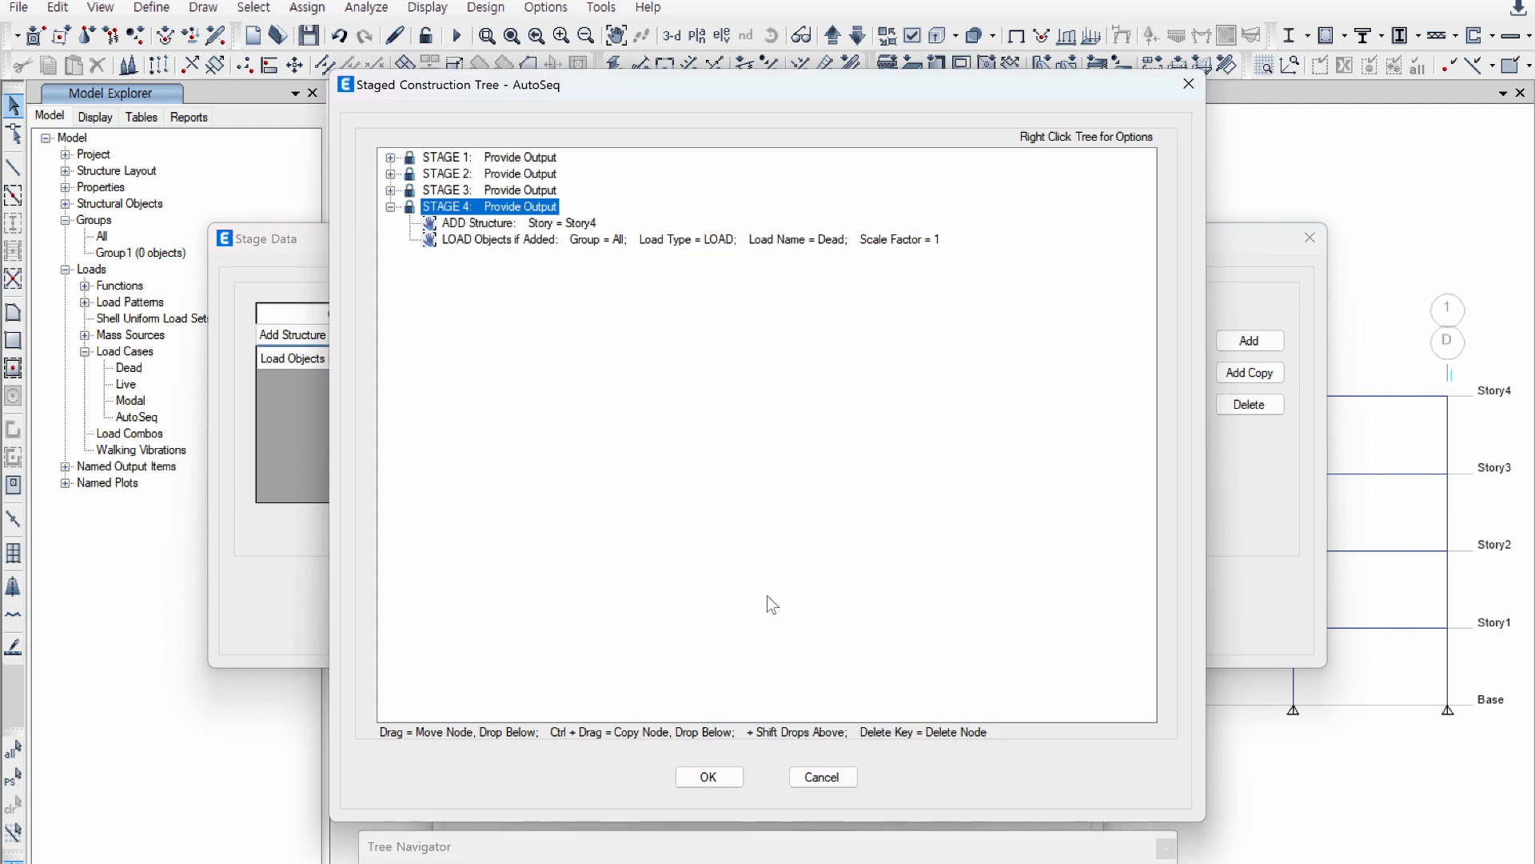
left_click(392, 191)
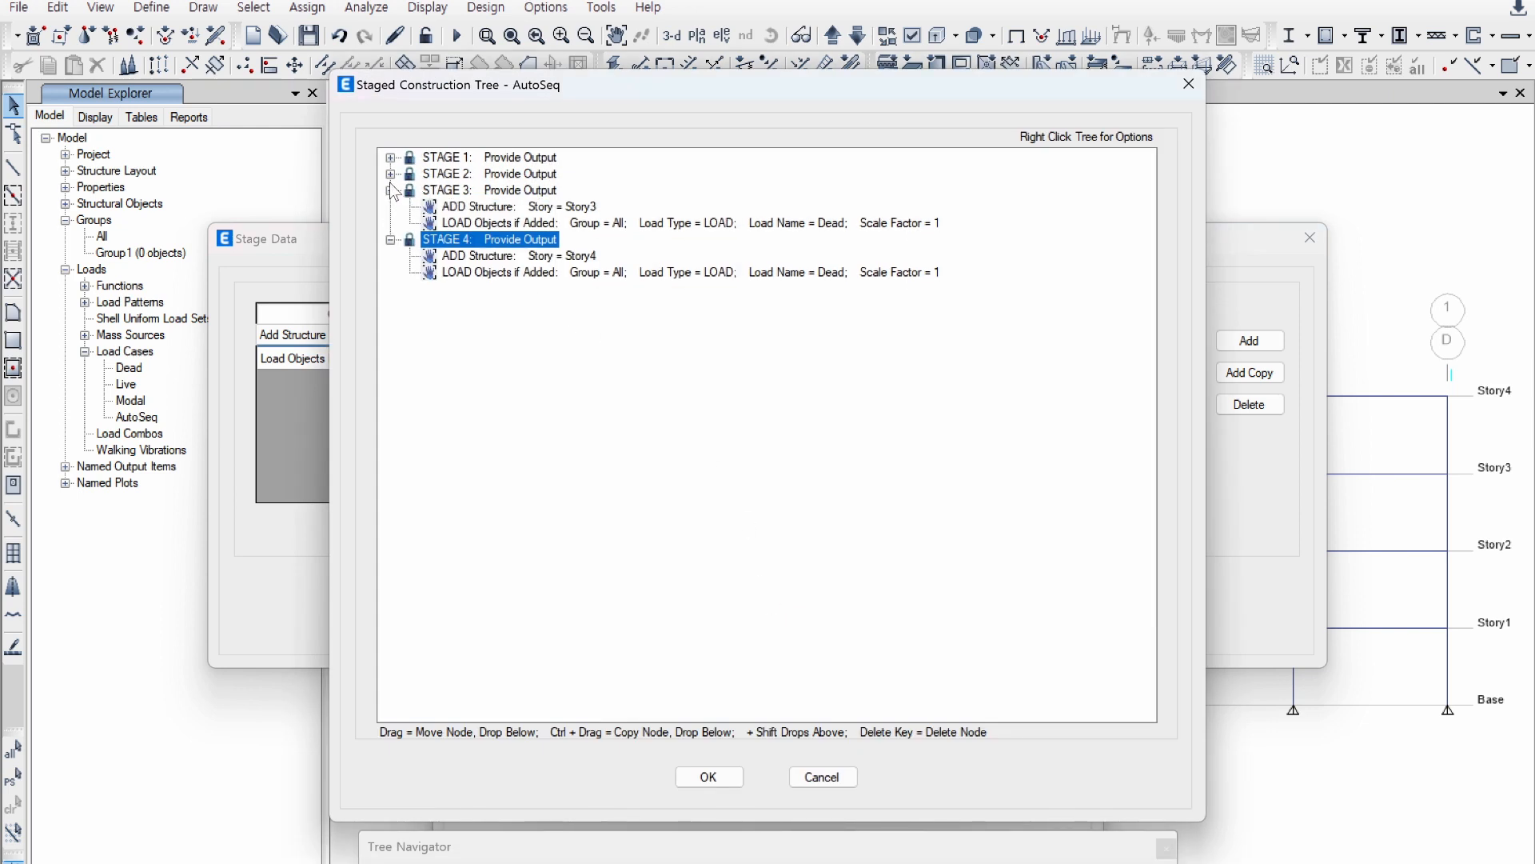
left_click(391, 174)
left_click(391, 157)
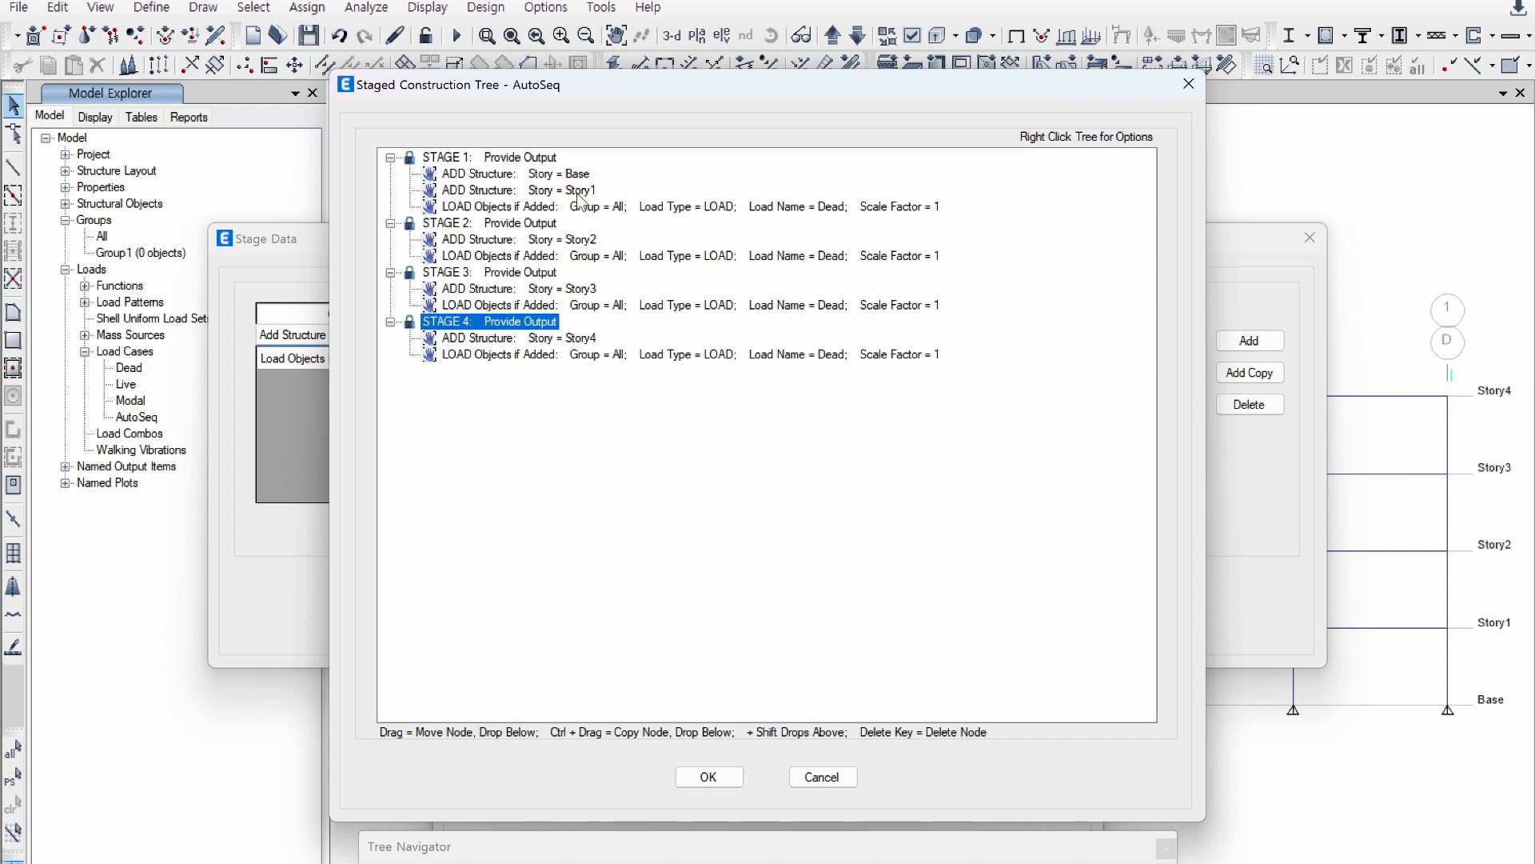
Step: Try moving the Story1 Add Structure operation to stage 3 and adding a new stage operation, and discard the tree changes
left_click_drag(577, 193, 586, 302)
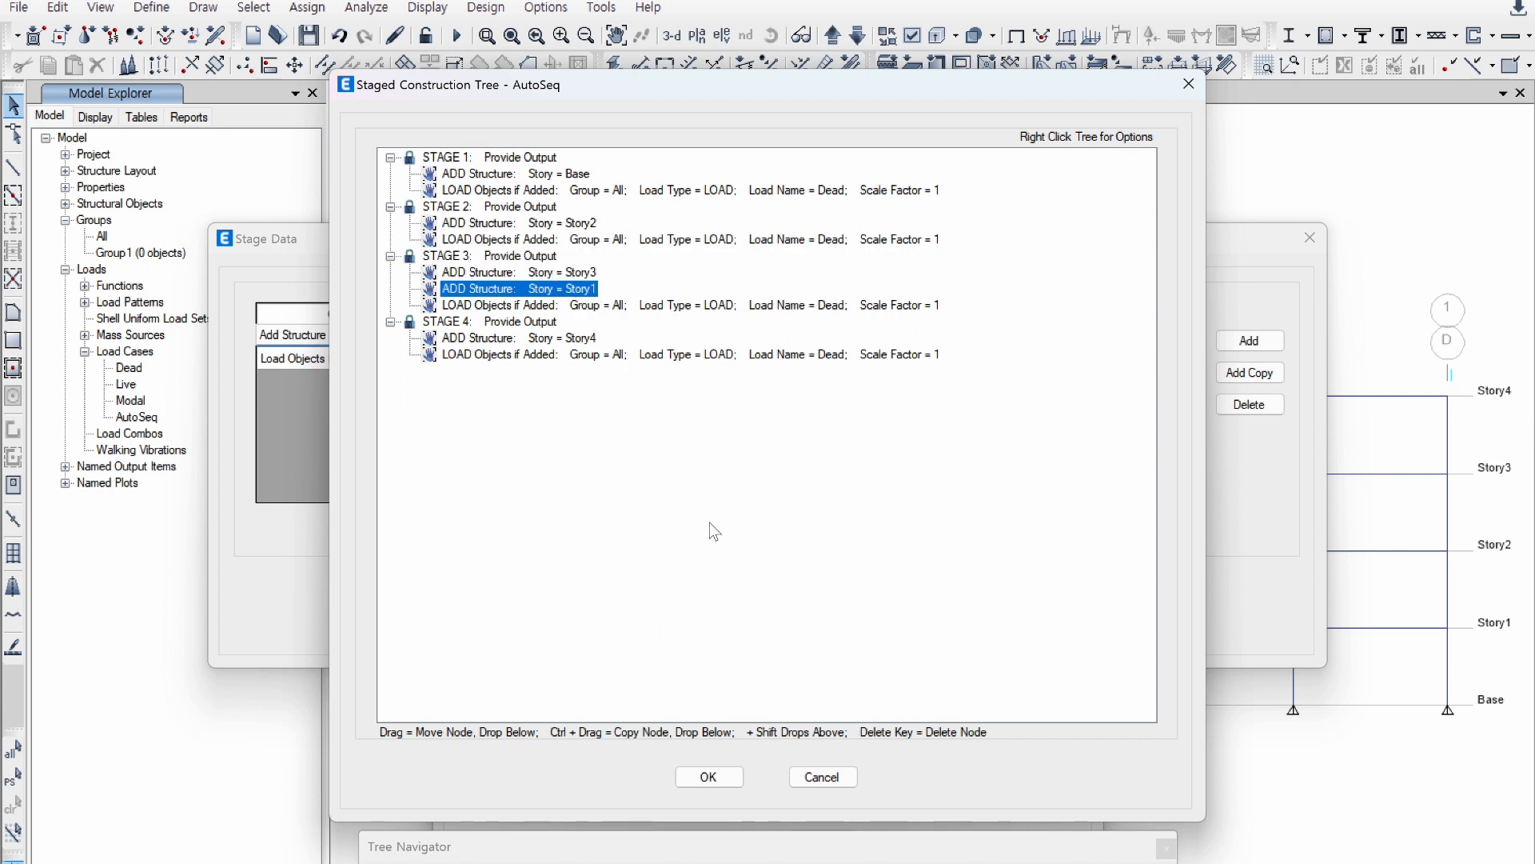
right_click(539, 275)
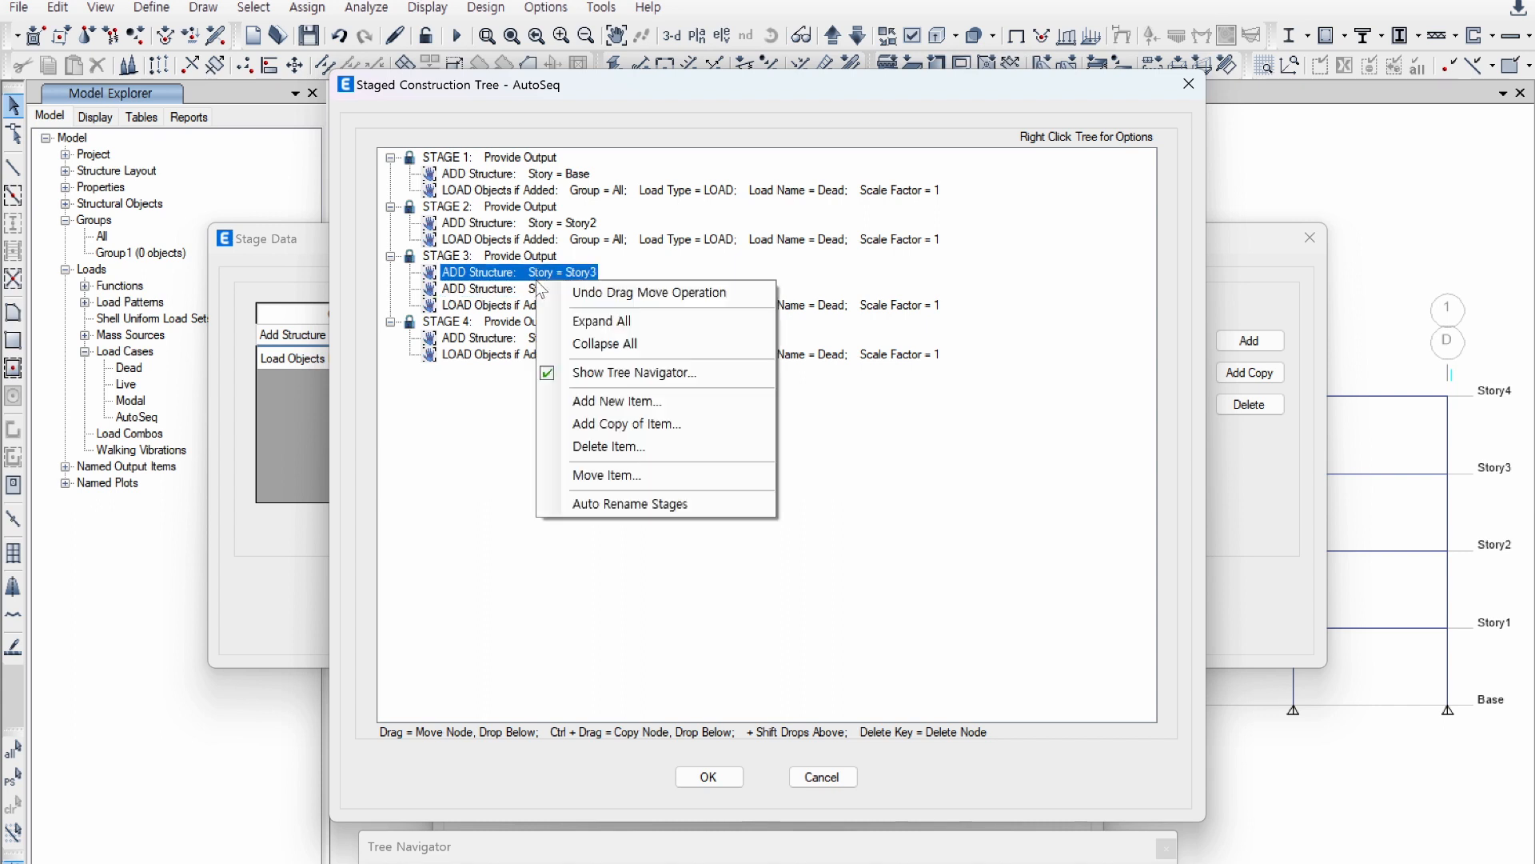
left_click(623, 403)
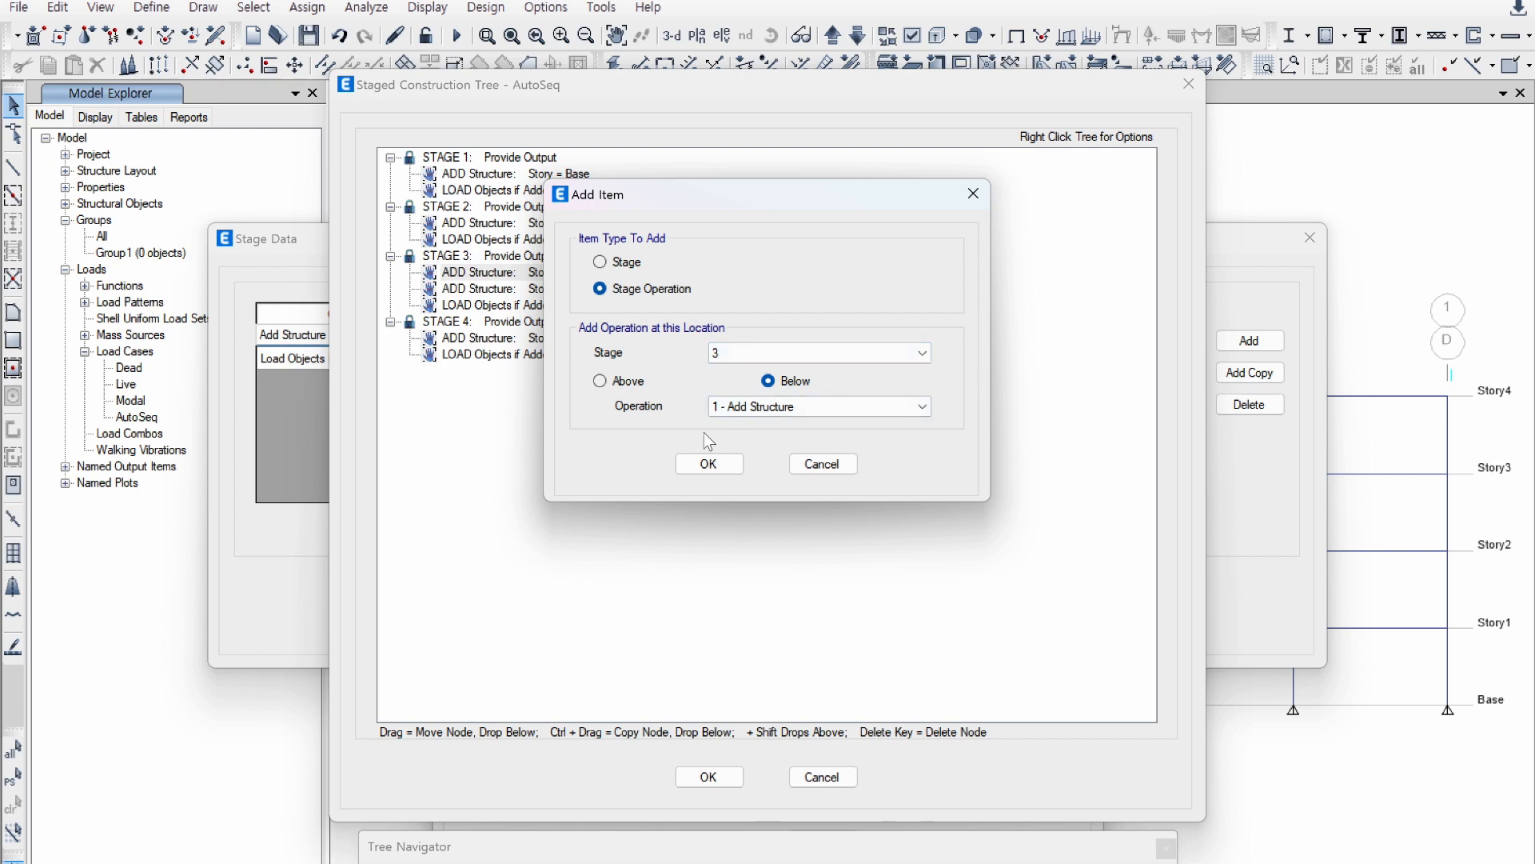
left_click(836, 470)
left_click(825, 785)
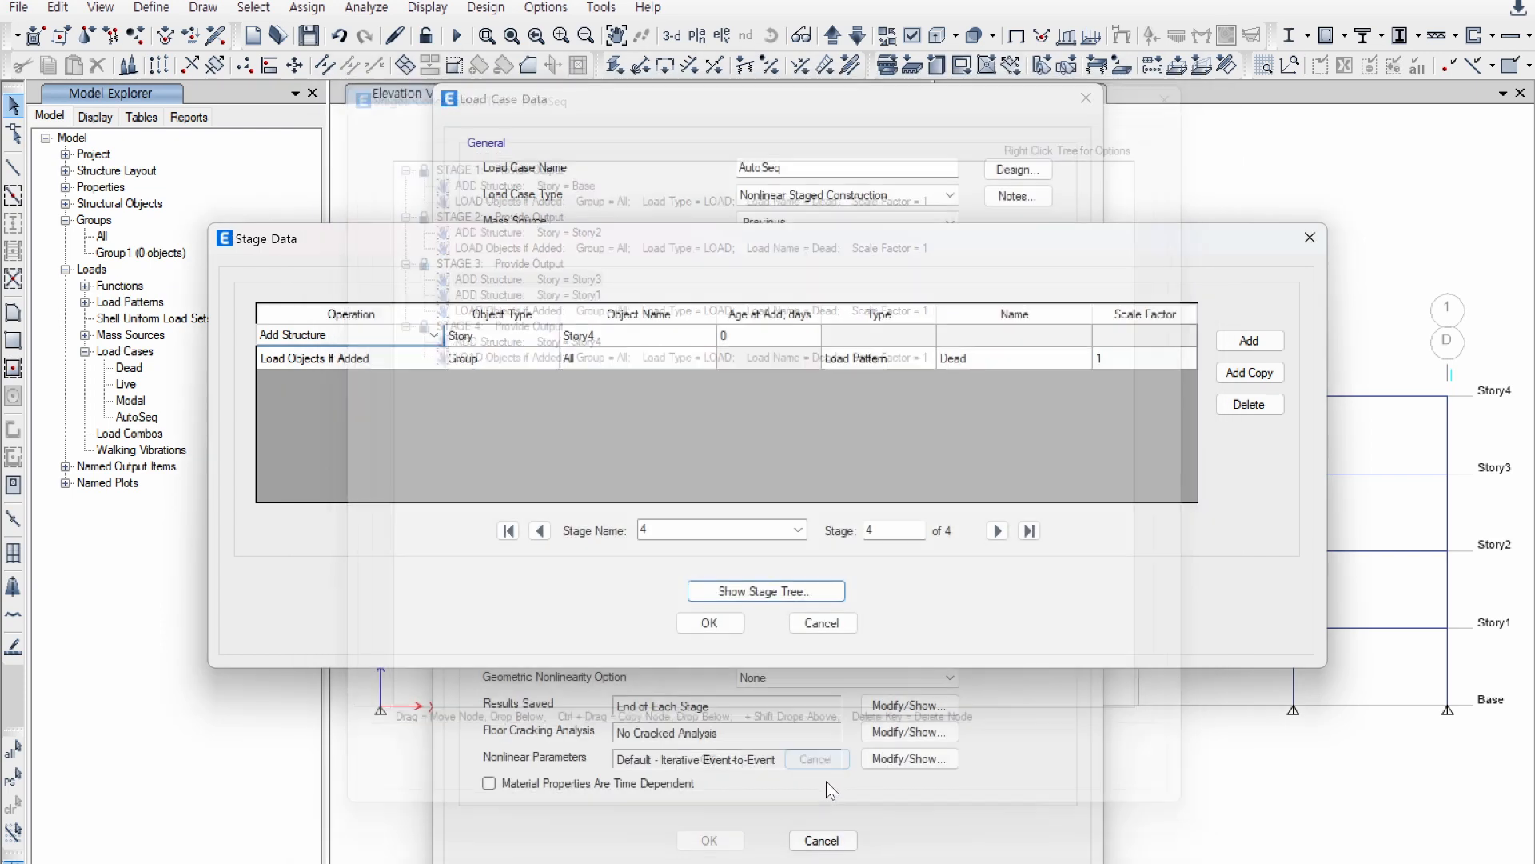
Step: Check the object names assigned to the Add Structure and Load Objects If Added operations of stage 4
left_click(693, 335)
left_click(689, 354)
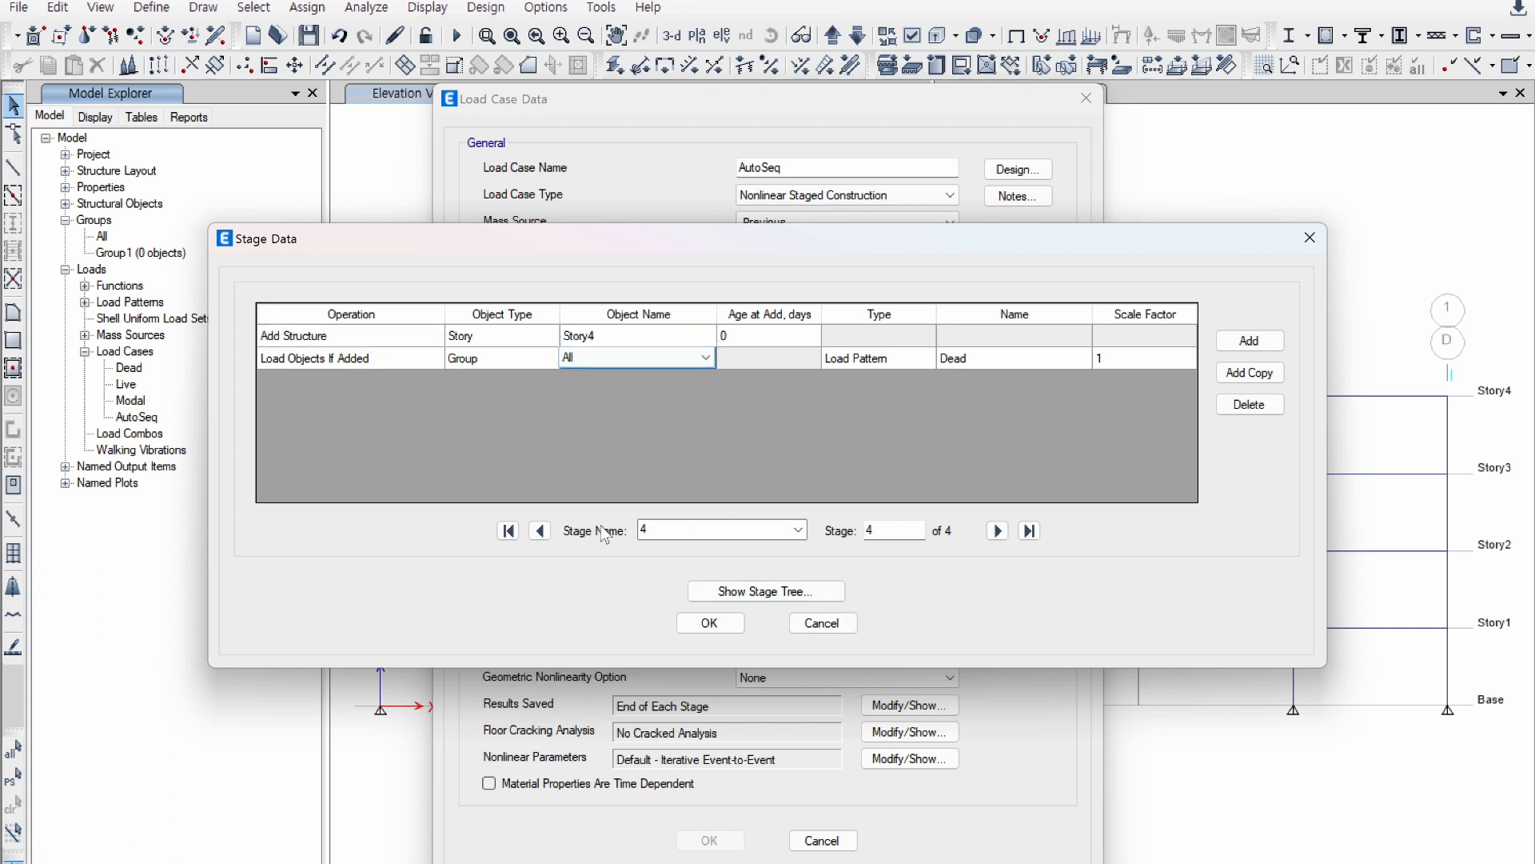
Step: Go back from stage 4 to stage 1, check the object names of its operations, and close the stage operations without changes
left_click(540, 531)
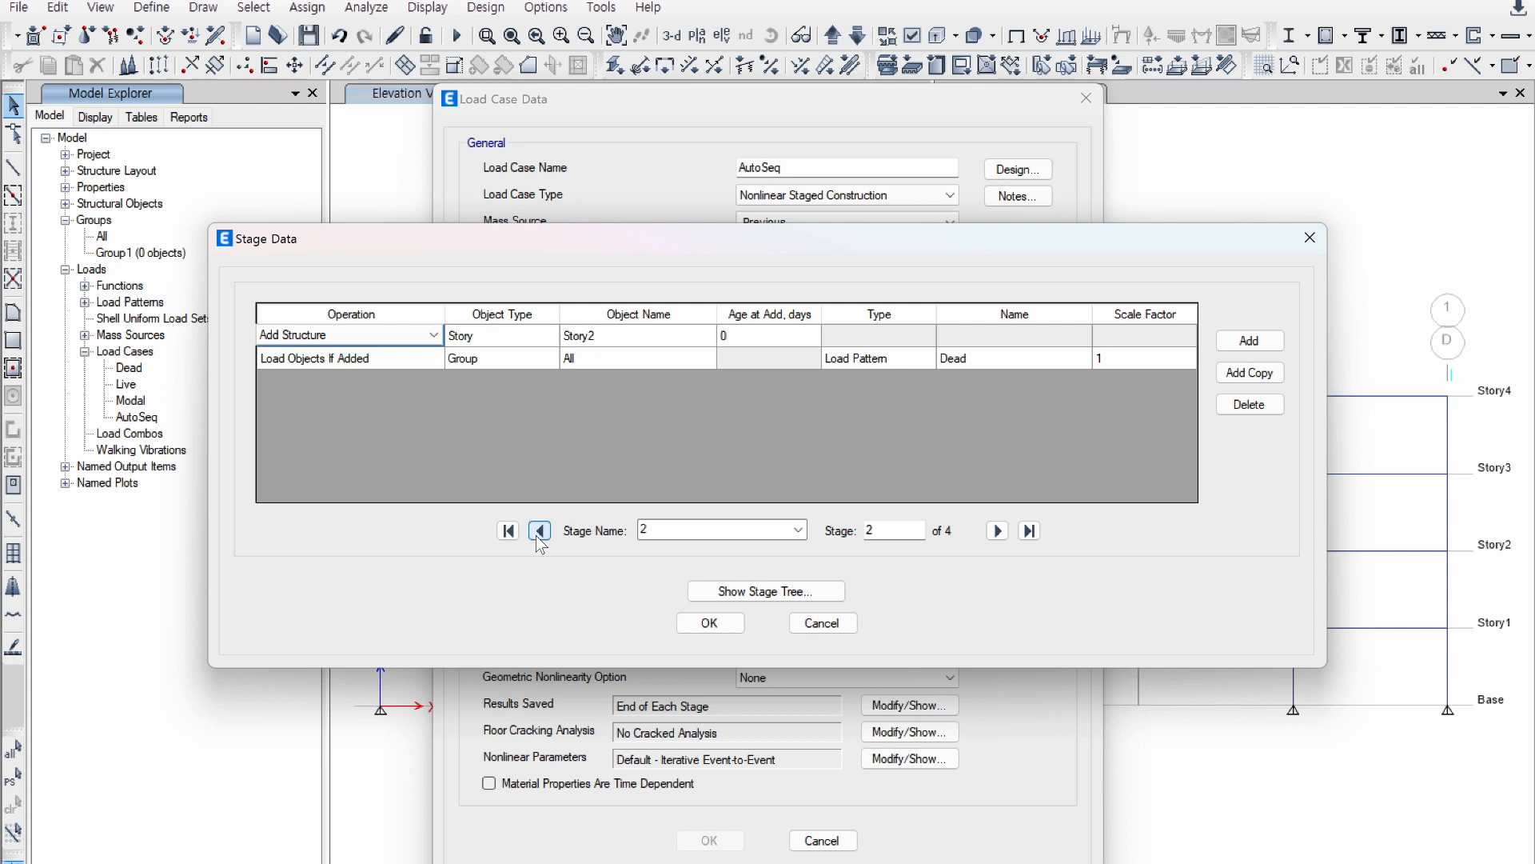
left_click(541, 531)
left_click(644, 337)
left_click(642, 359)
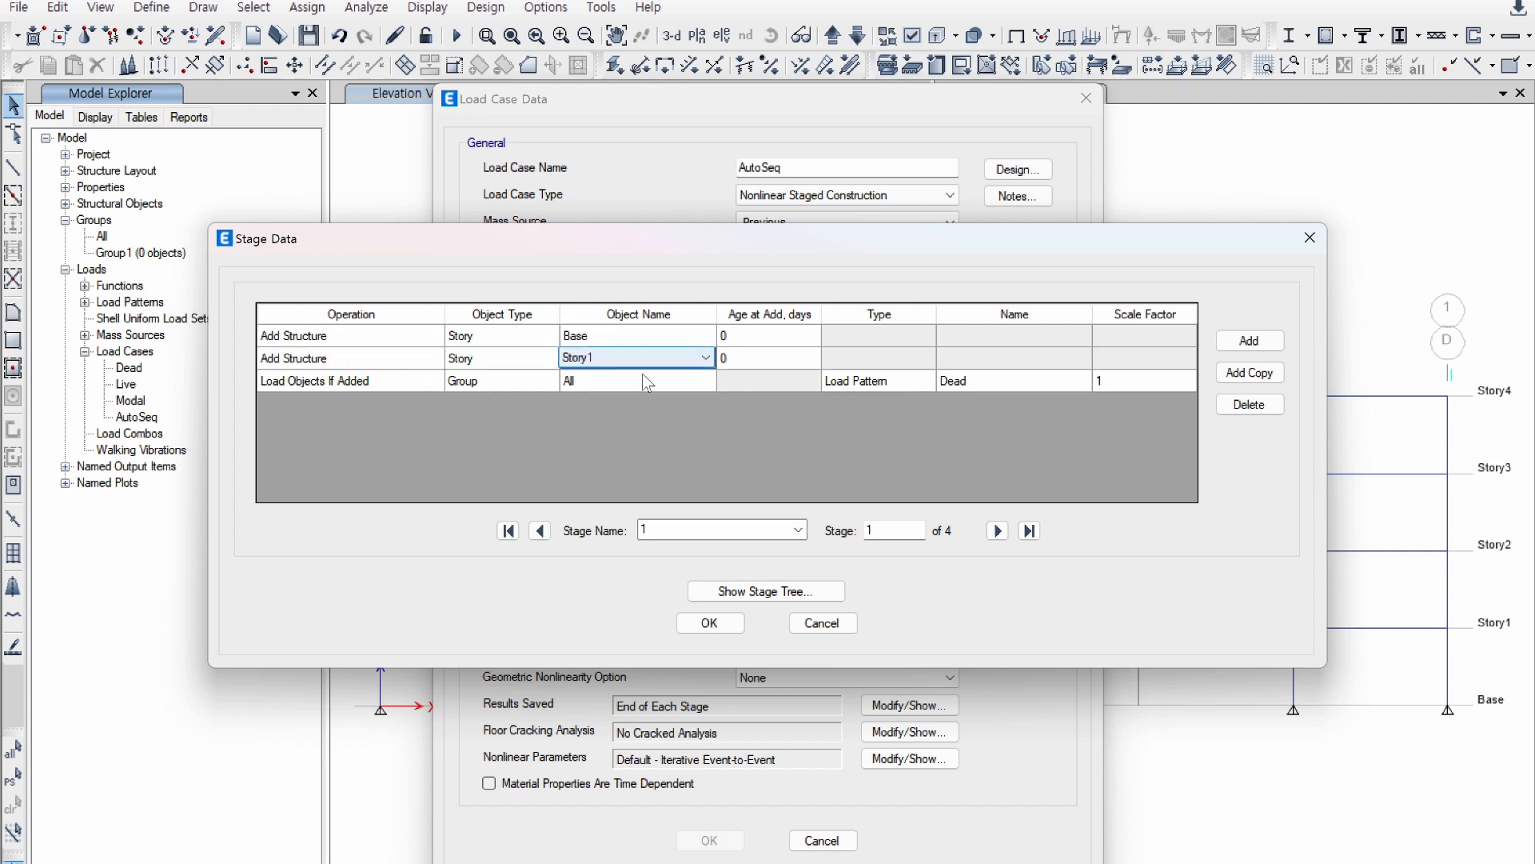
left_click(641, 378)
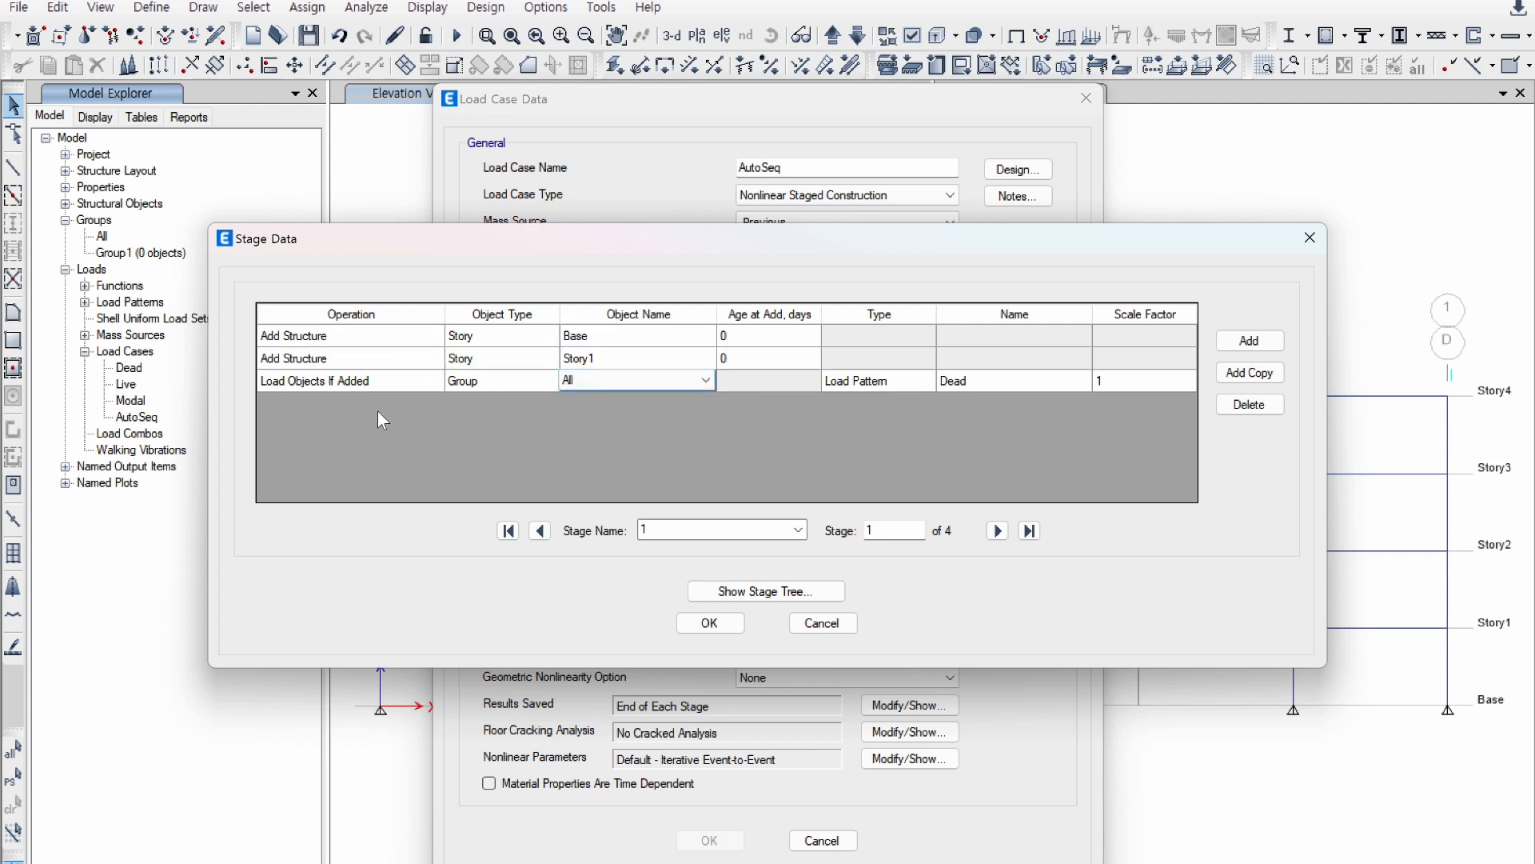
left_click(808, 621)
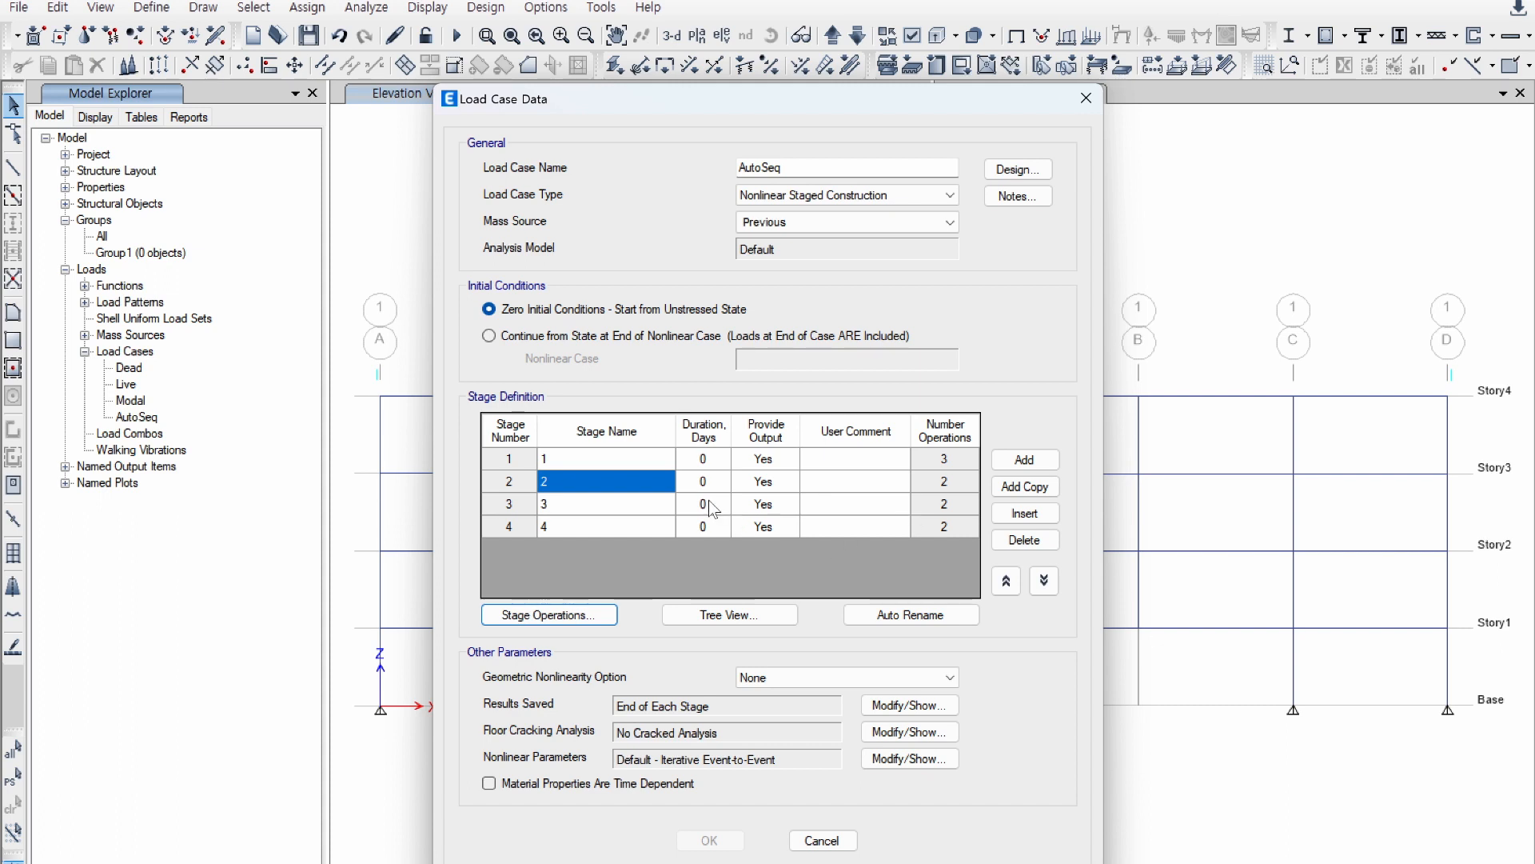
Step: Review the stage names and number of operations for each AutoSeq stage, and close the load case without changes
left_click(647, 459)
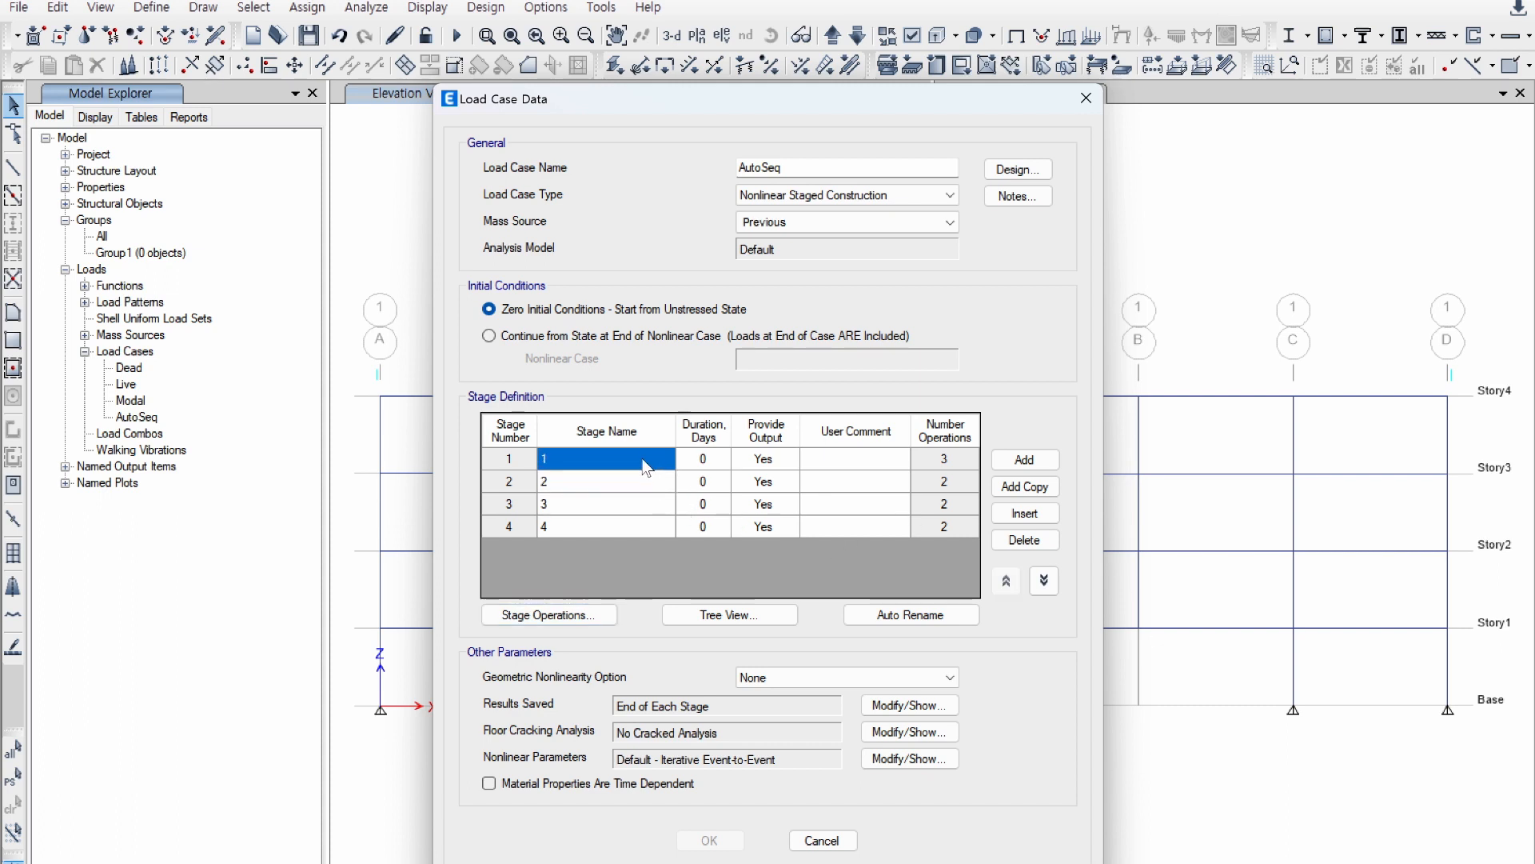
left_click(646, 526)
left_click(614, 461)
left_click(948, 467)
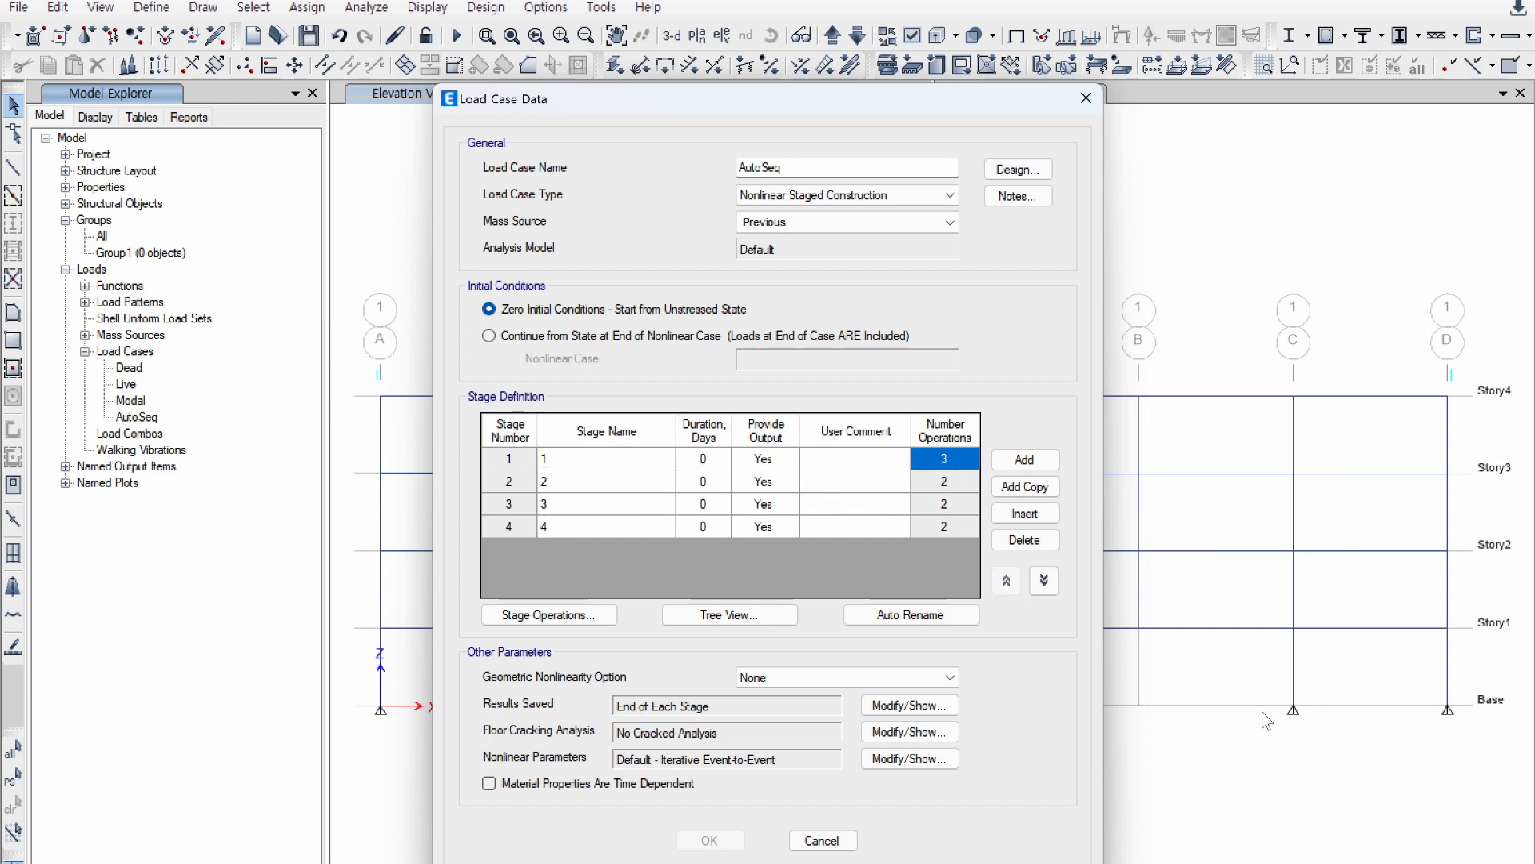
left_click(953, 482)
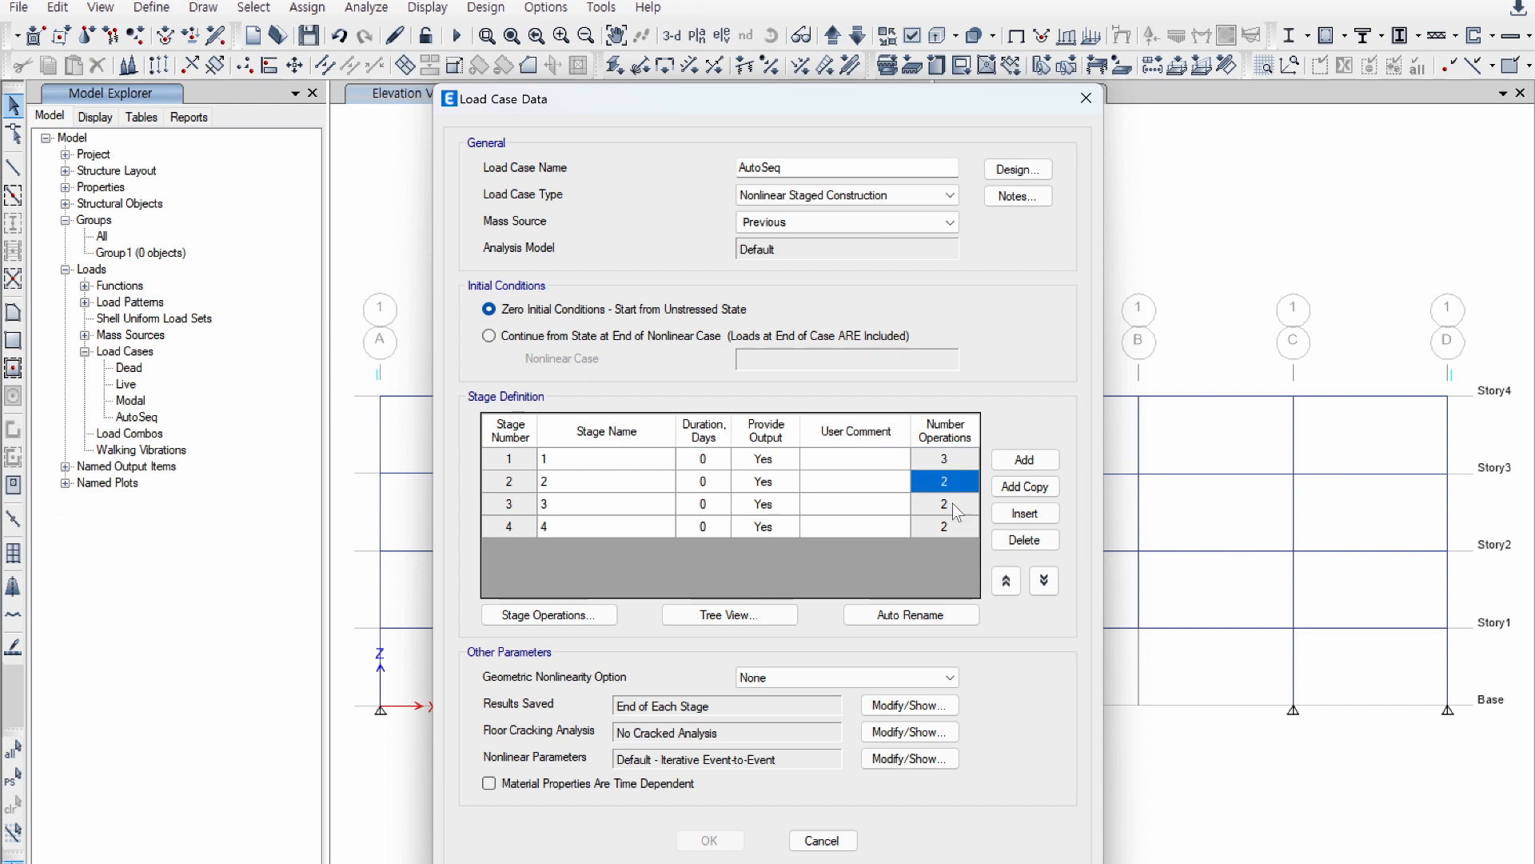
left_click(953, 525)
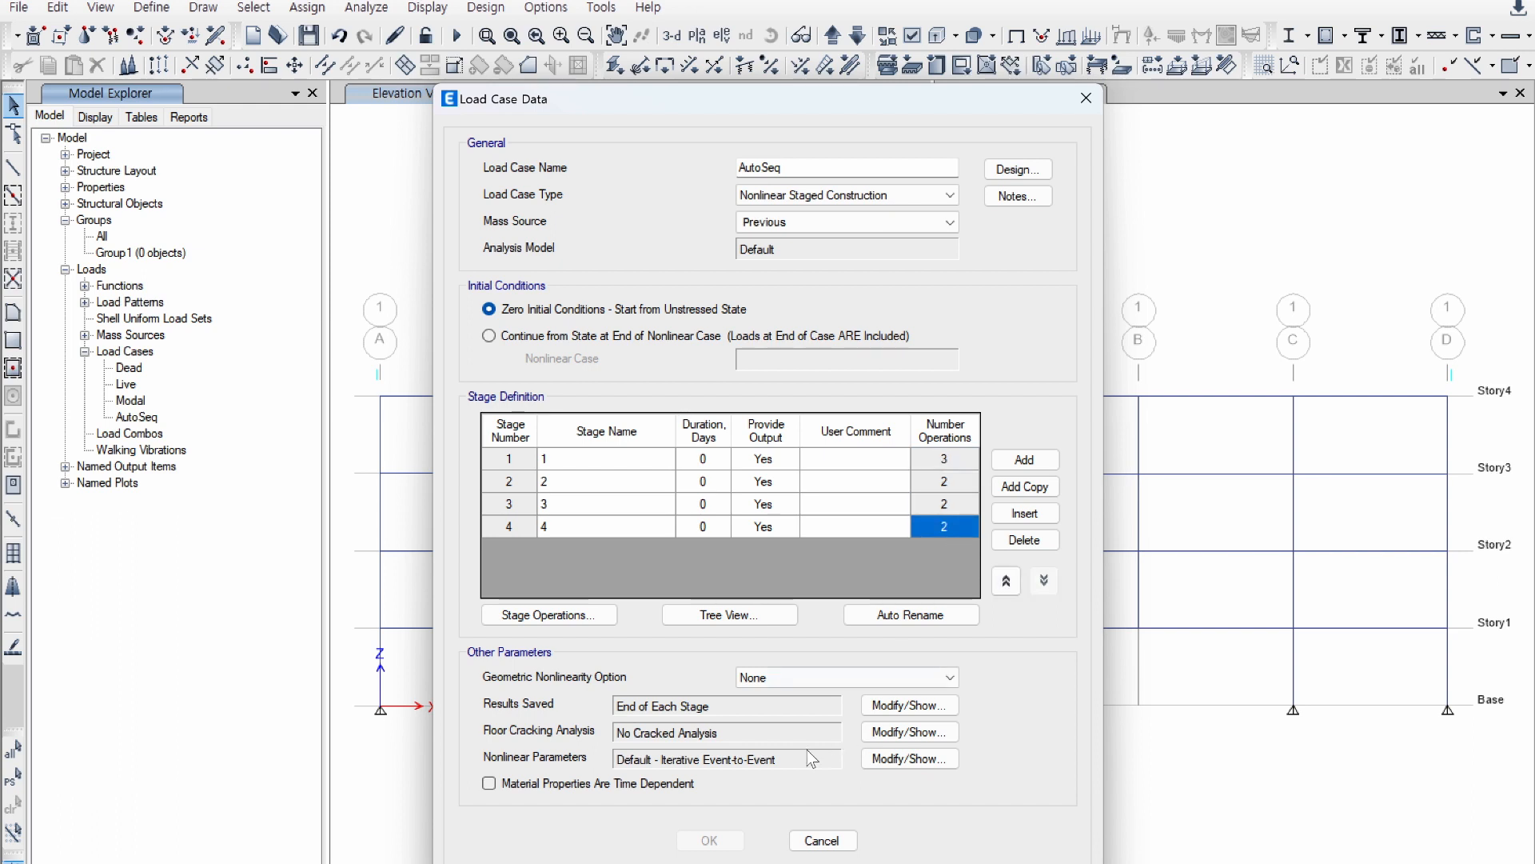
left_click(823, 840)
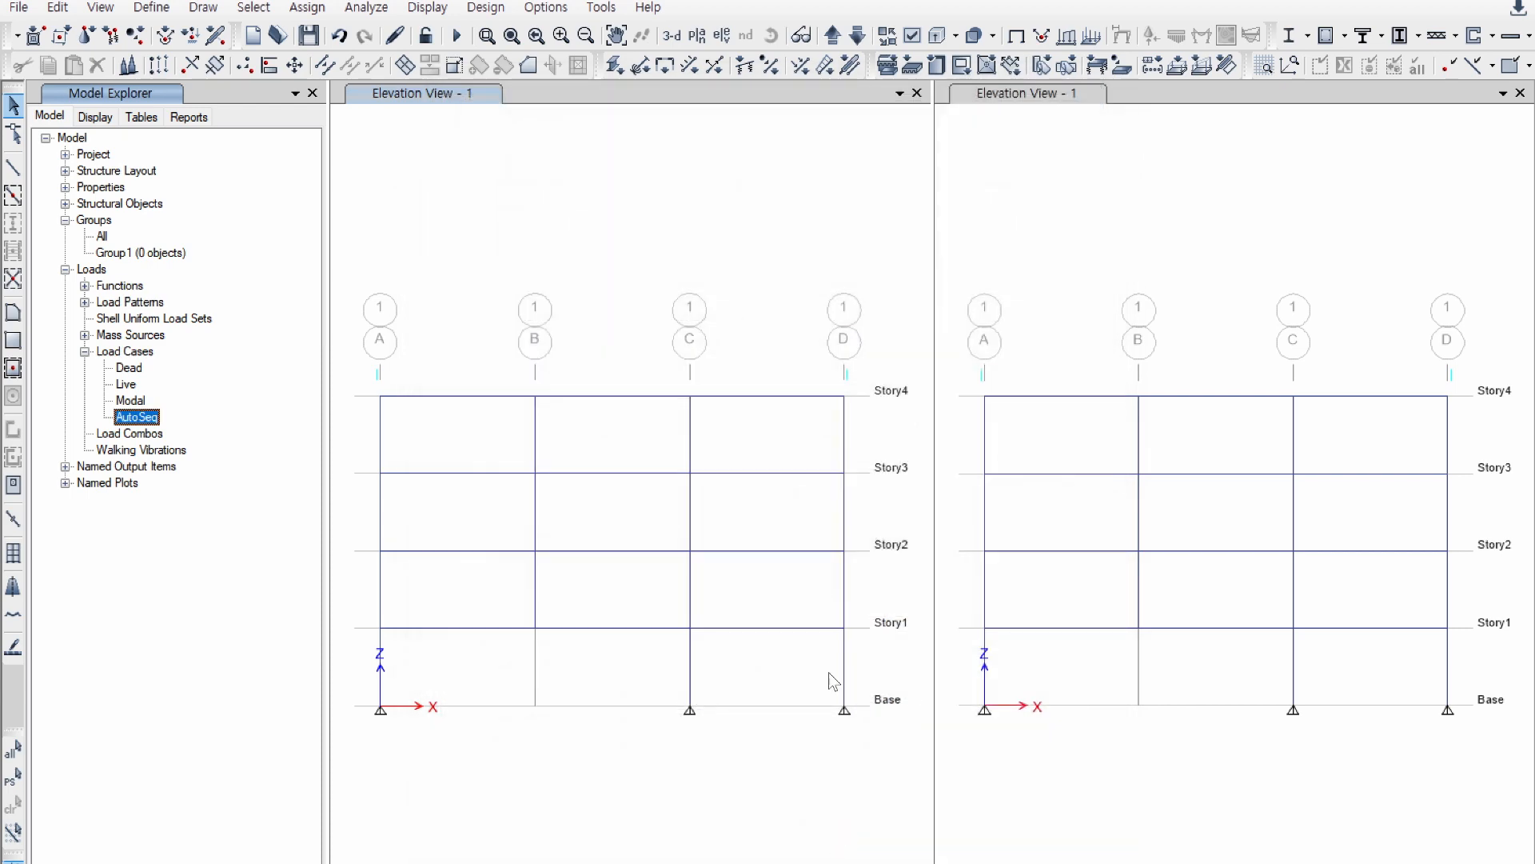
right_click(151, 421)
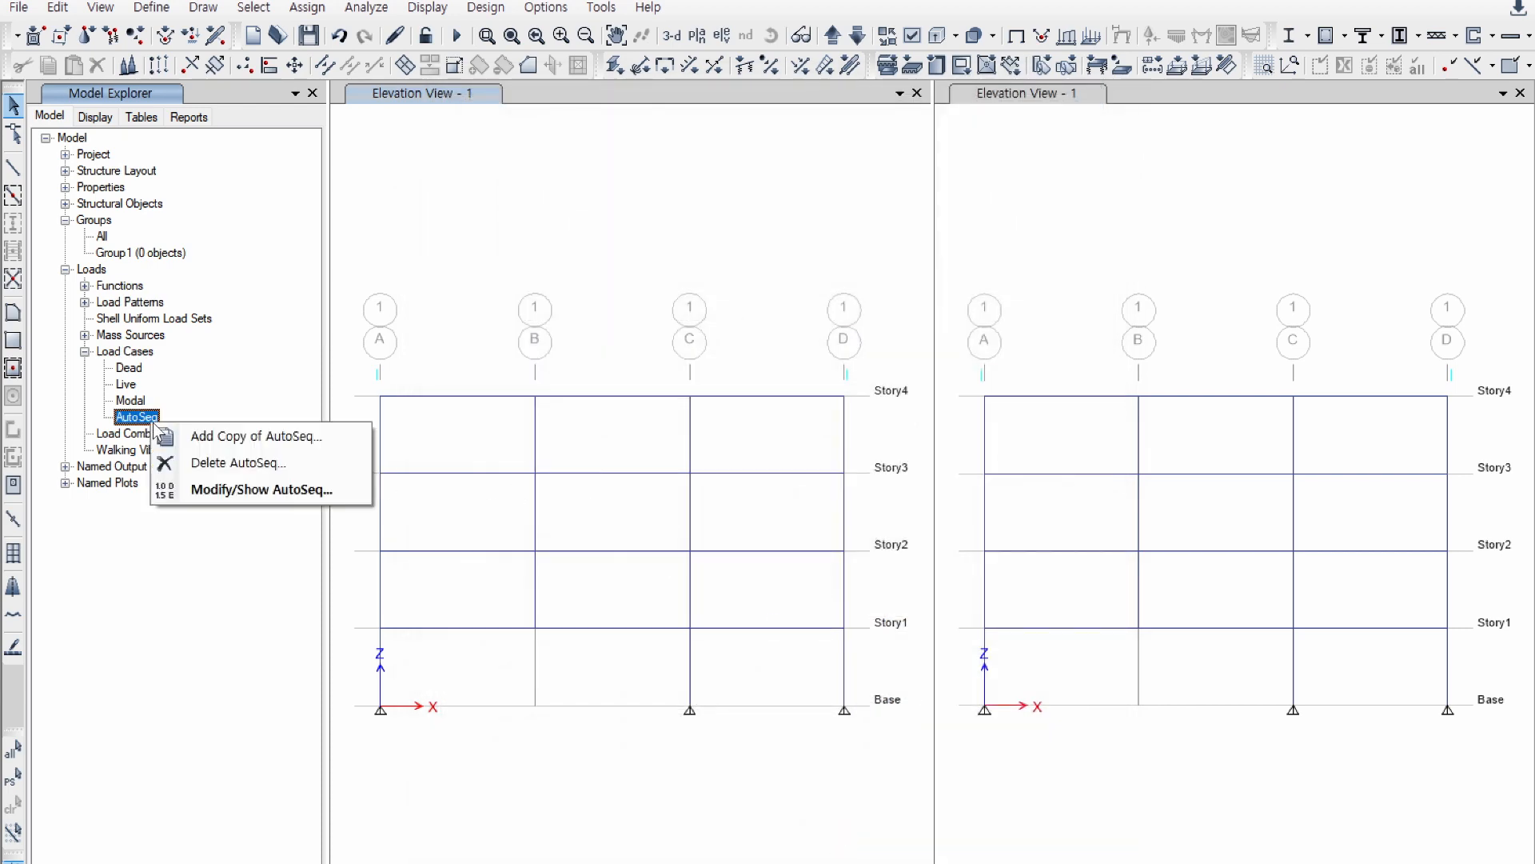
left_click(247, 443)
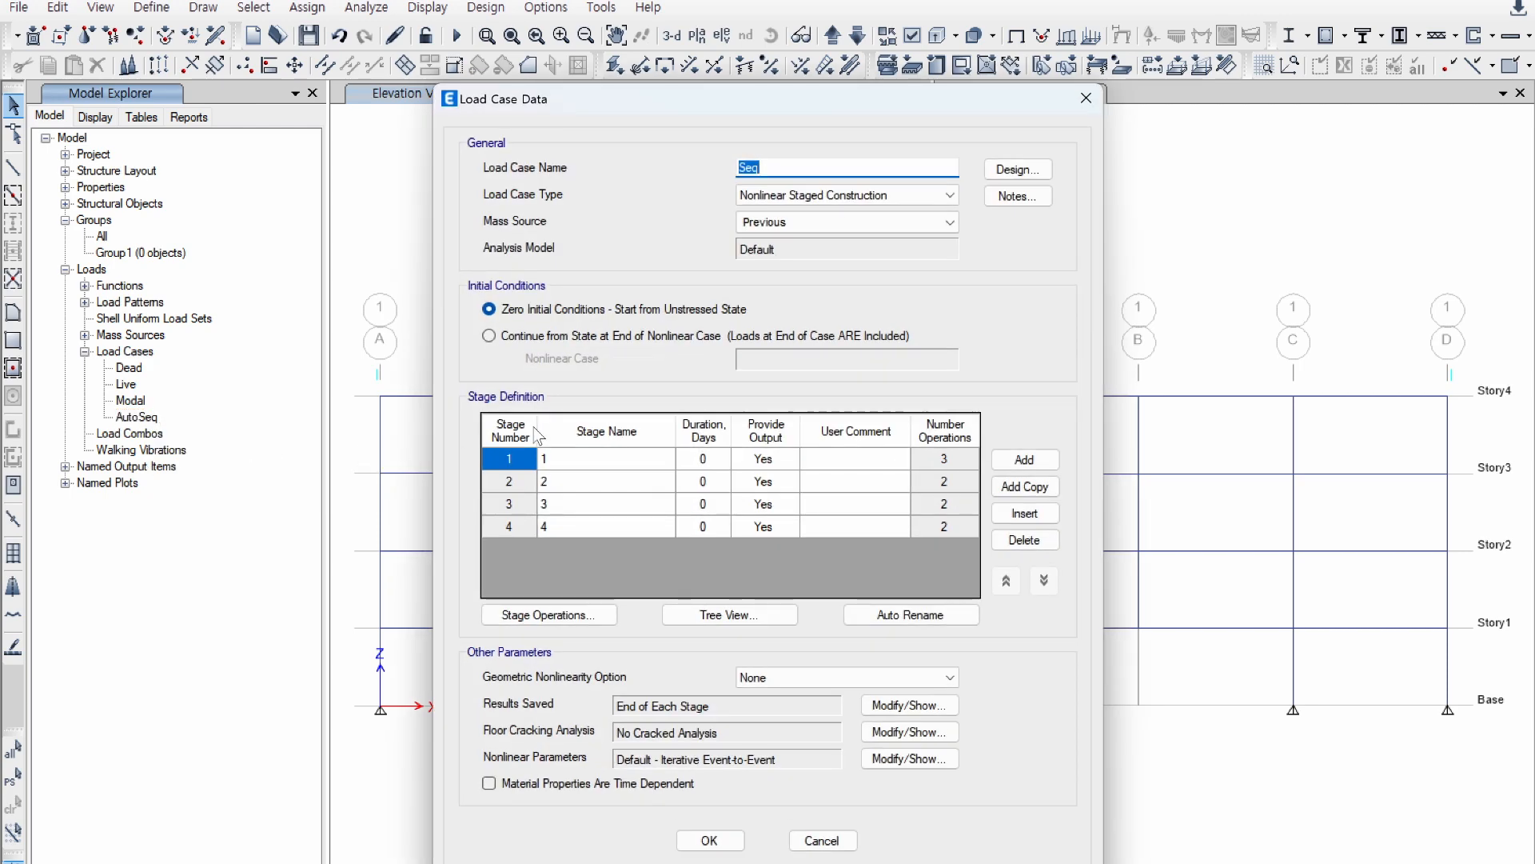
left_click_drag(750, 168, 762, 170)
left_click(762, 169)
key("BackSpace")
key("BackSpace")
key("BackSpace")
type("stage")
left_click(838, 840)
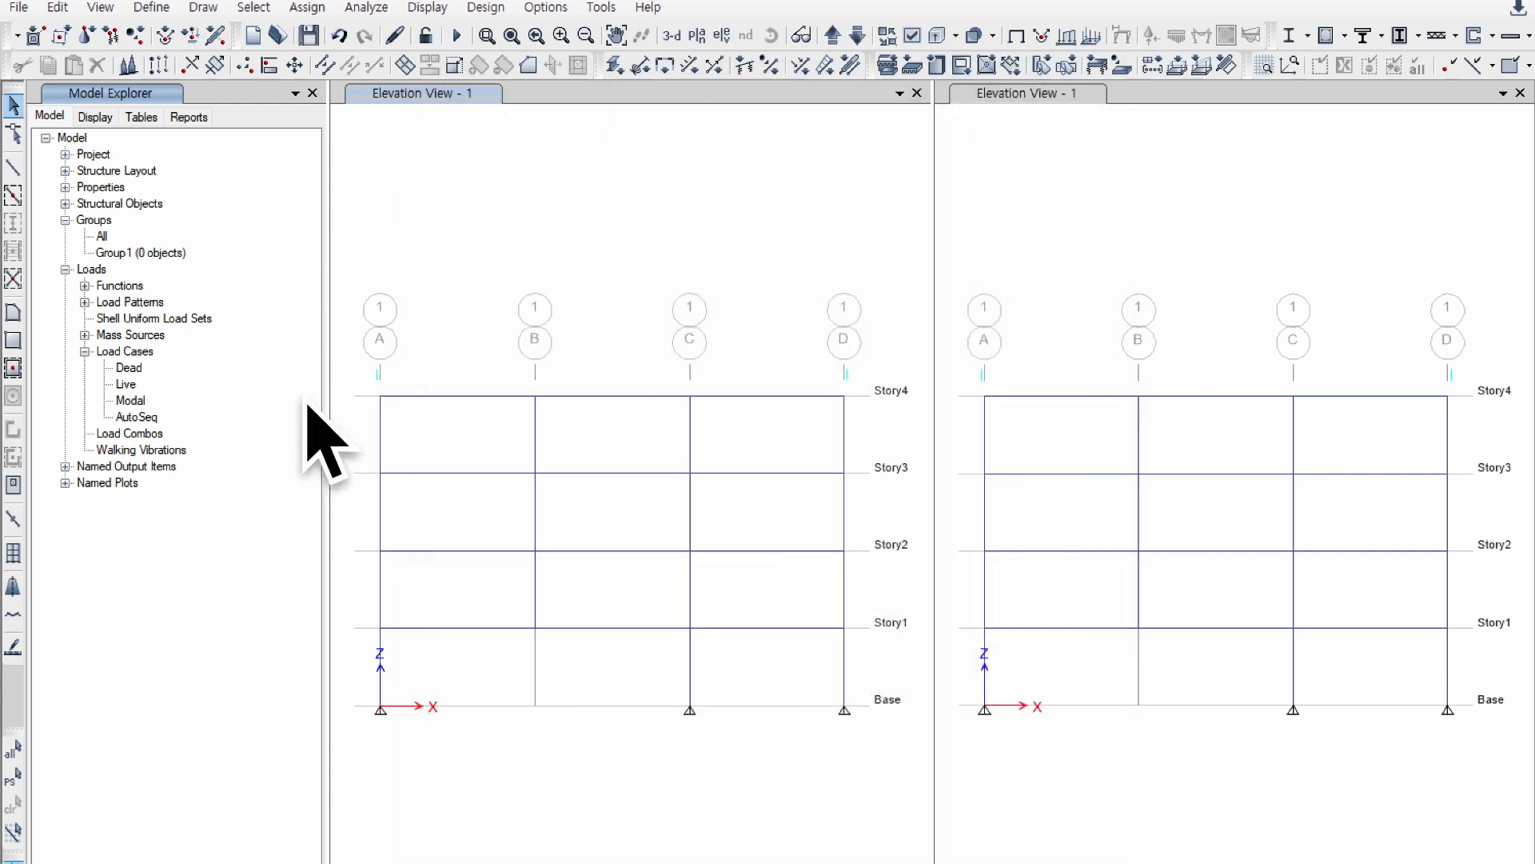
Step: Create a new load case named "stage analysis" with the type Nonlinear Staged Construction
right_click(150, 418)
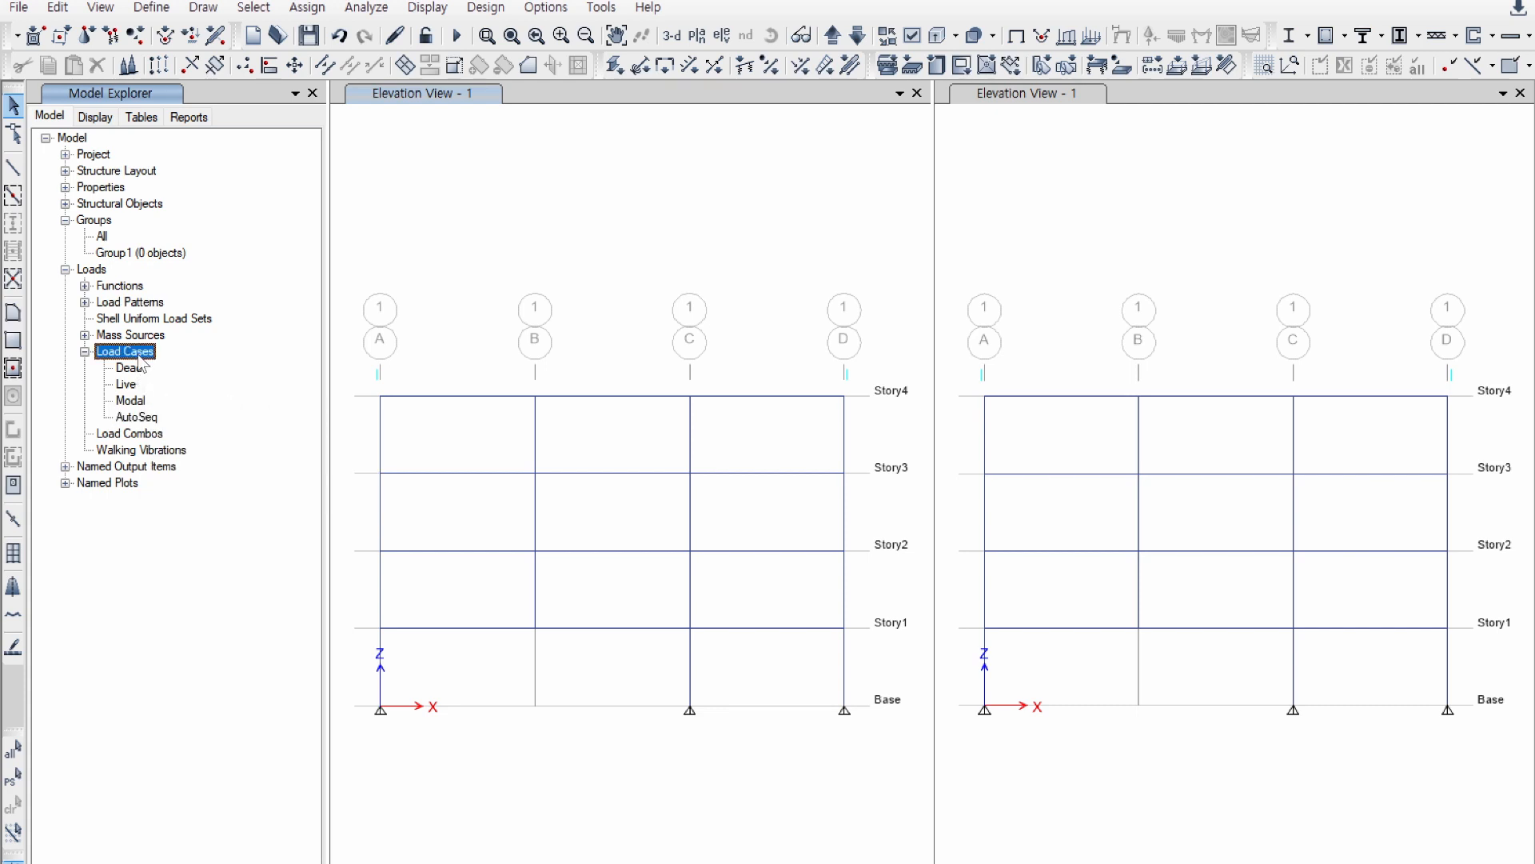
right_click(143, 353)
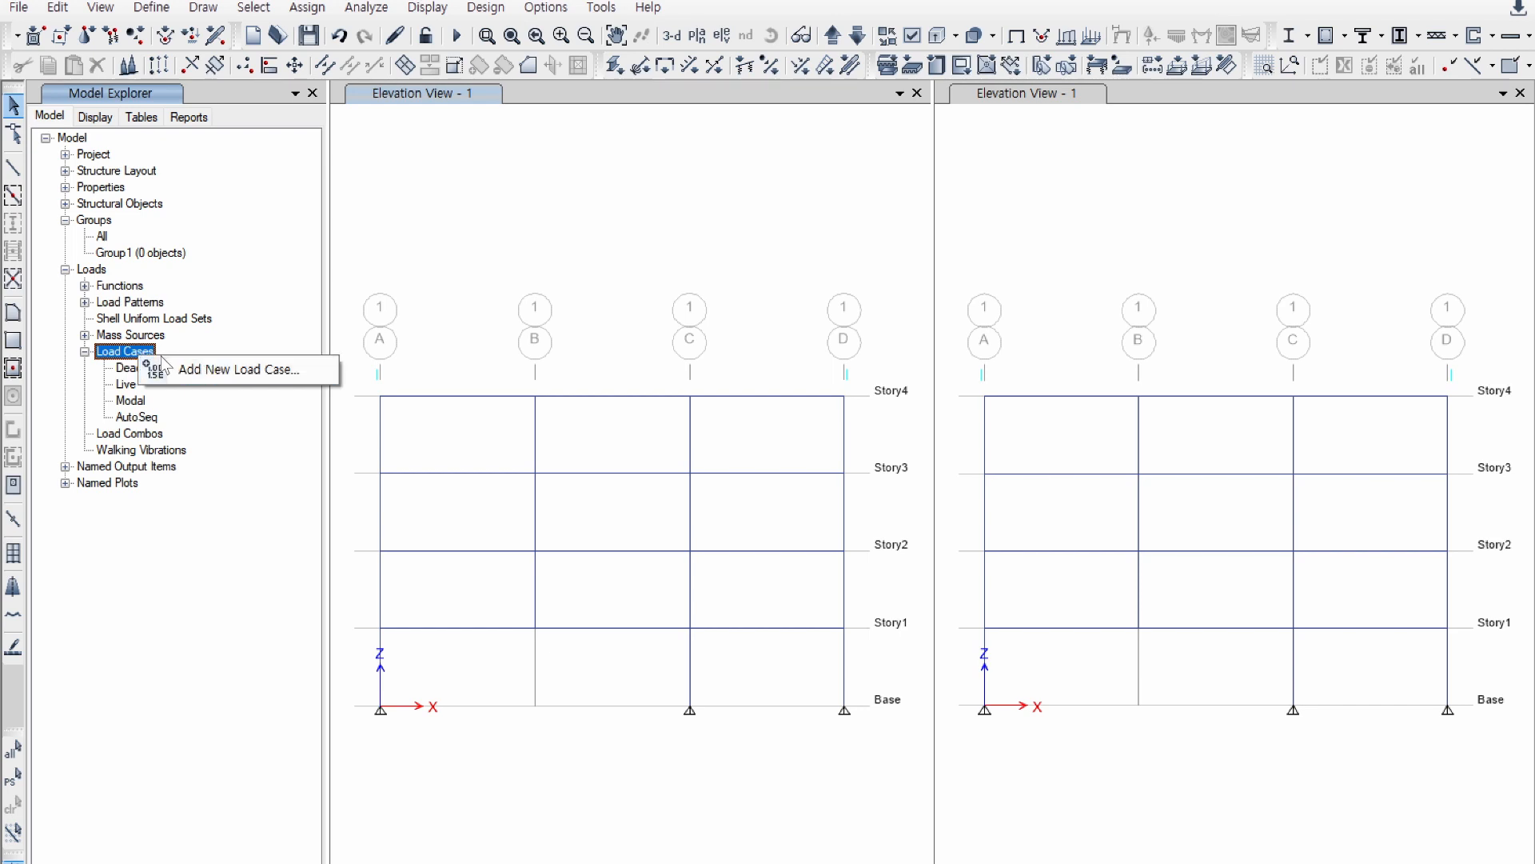
left_click(196, 368)
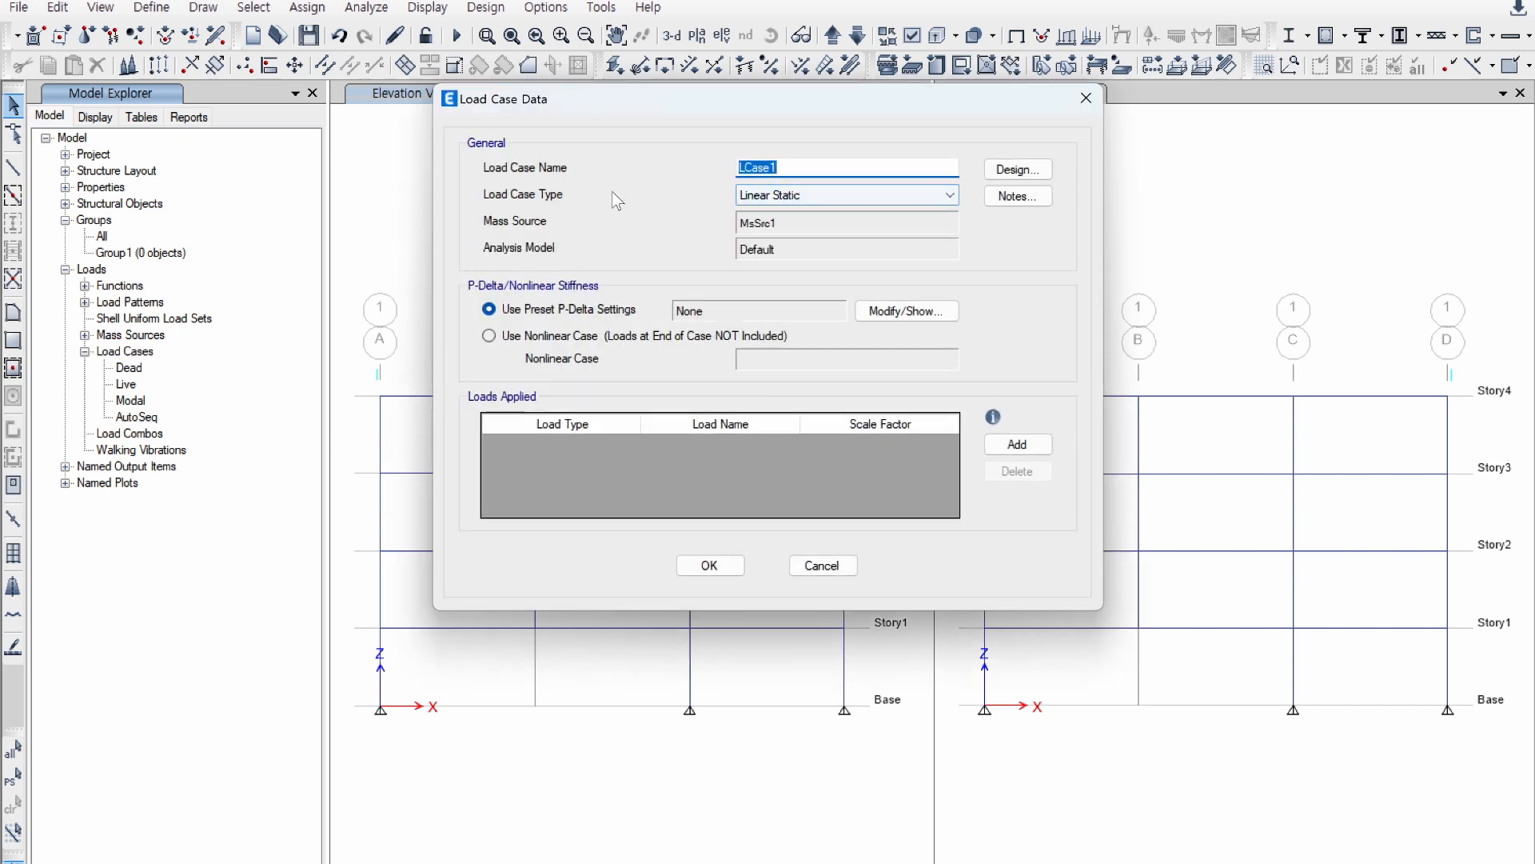
type("stage")
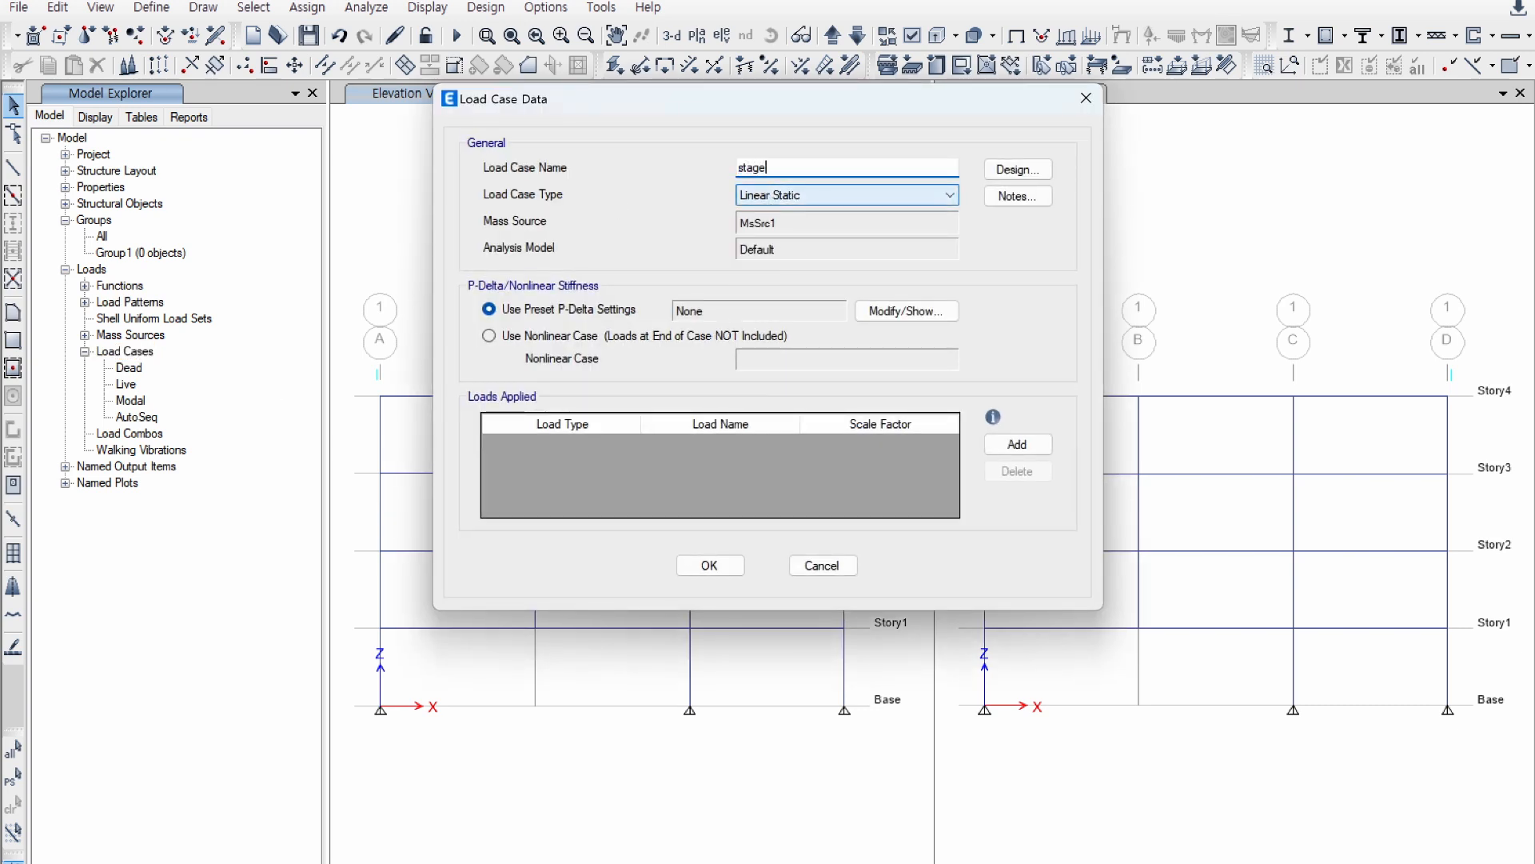
type(" analysis")
left_click(866, 196)
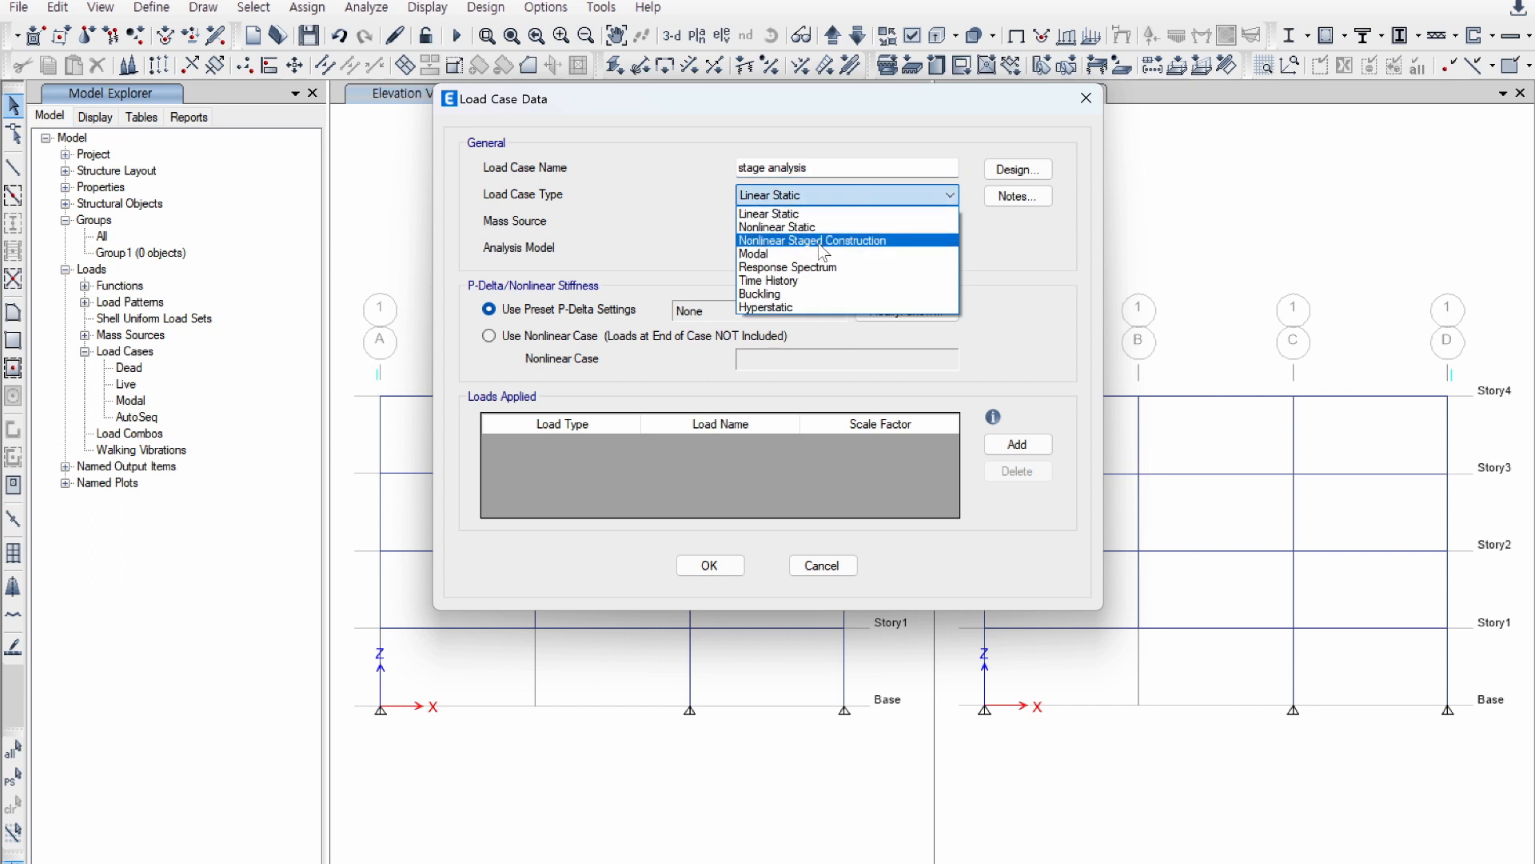
left_click(849, 243)
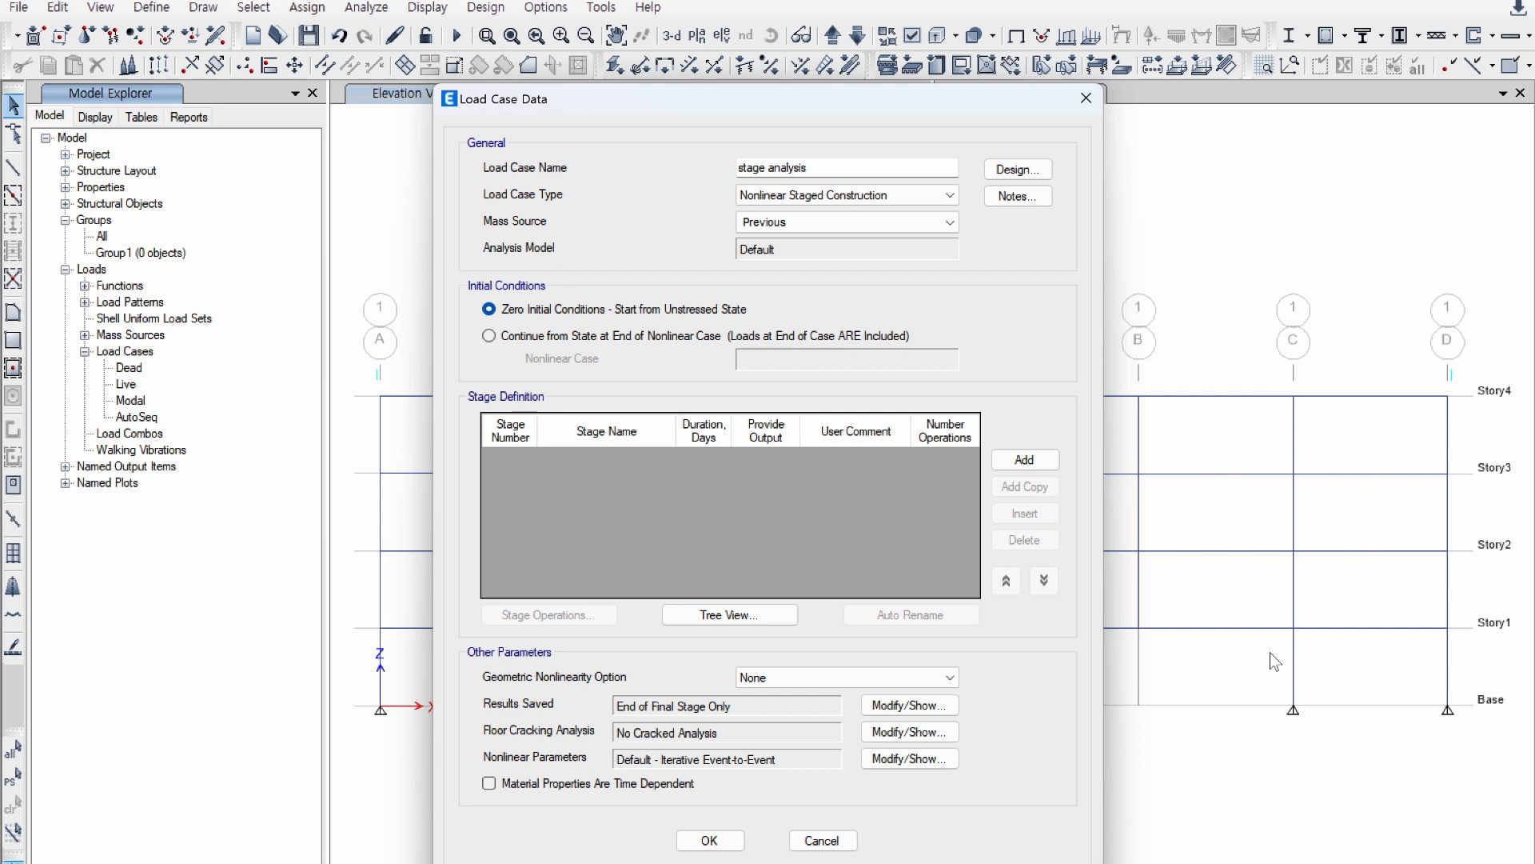
Step: Add four stages to the stage definition of the new load case and check their durations and operation counts
left_click(1026, 461)
left_click(1027, 462)
left_click(1027, 462)
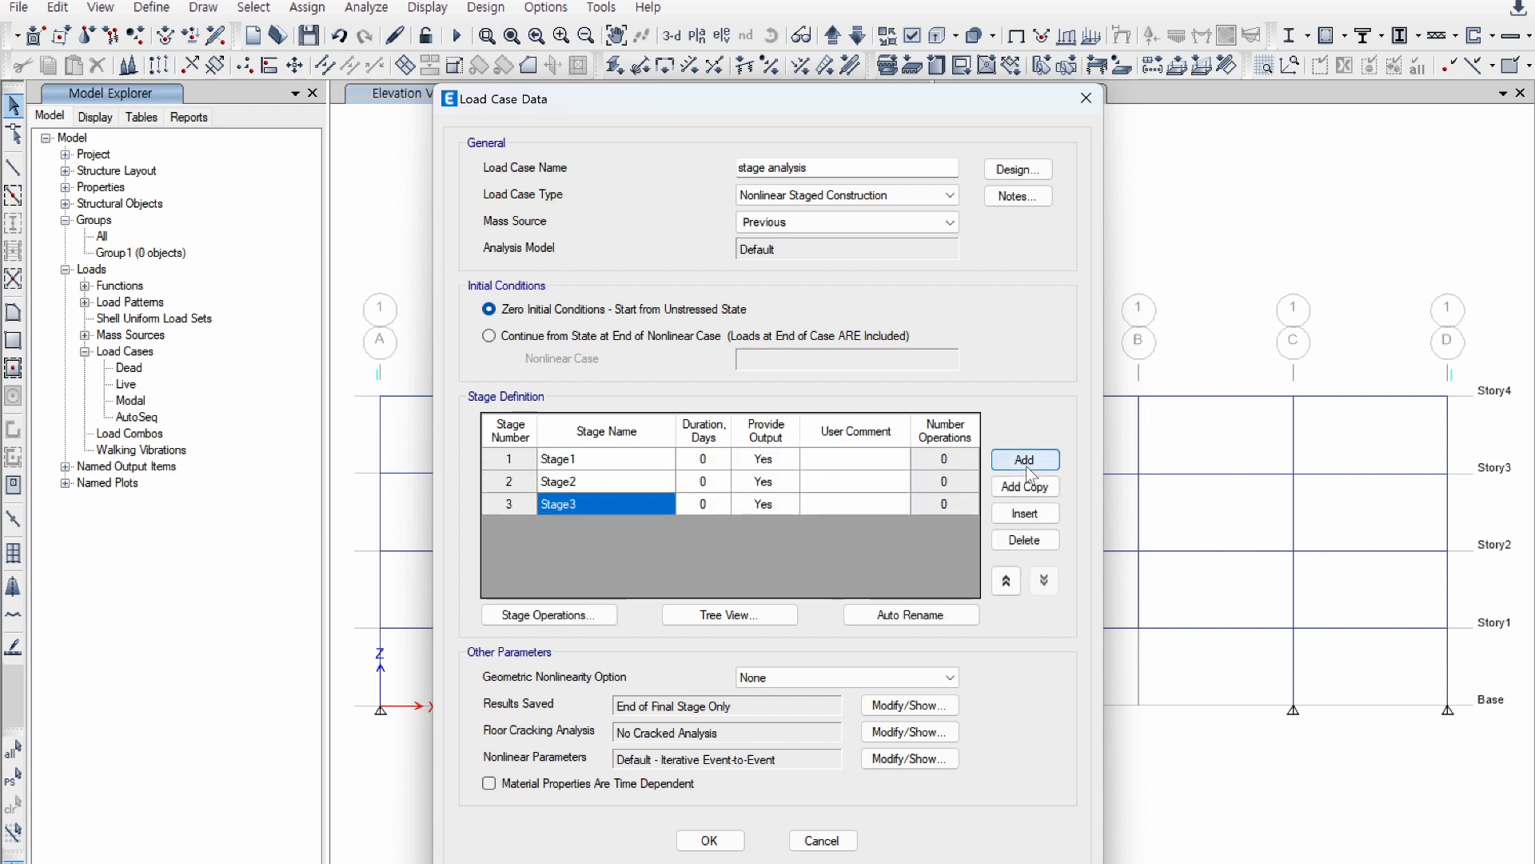
left_click(1026, 466)
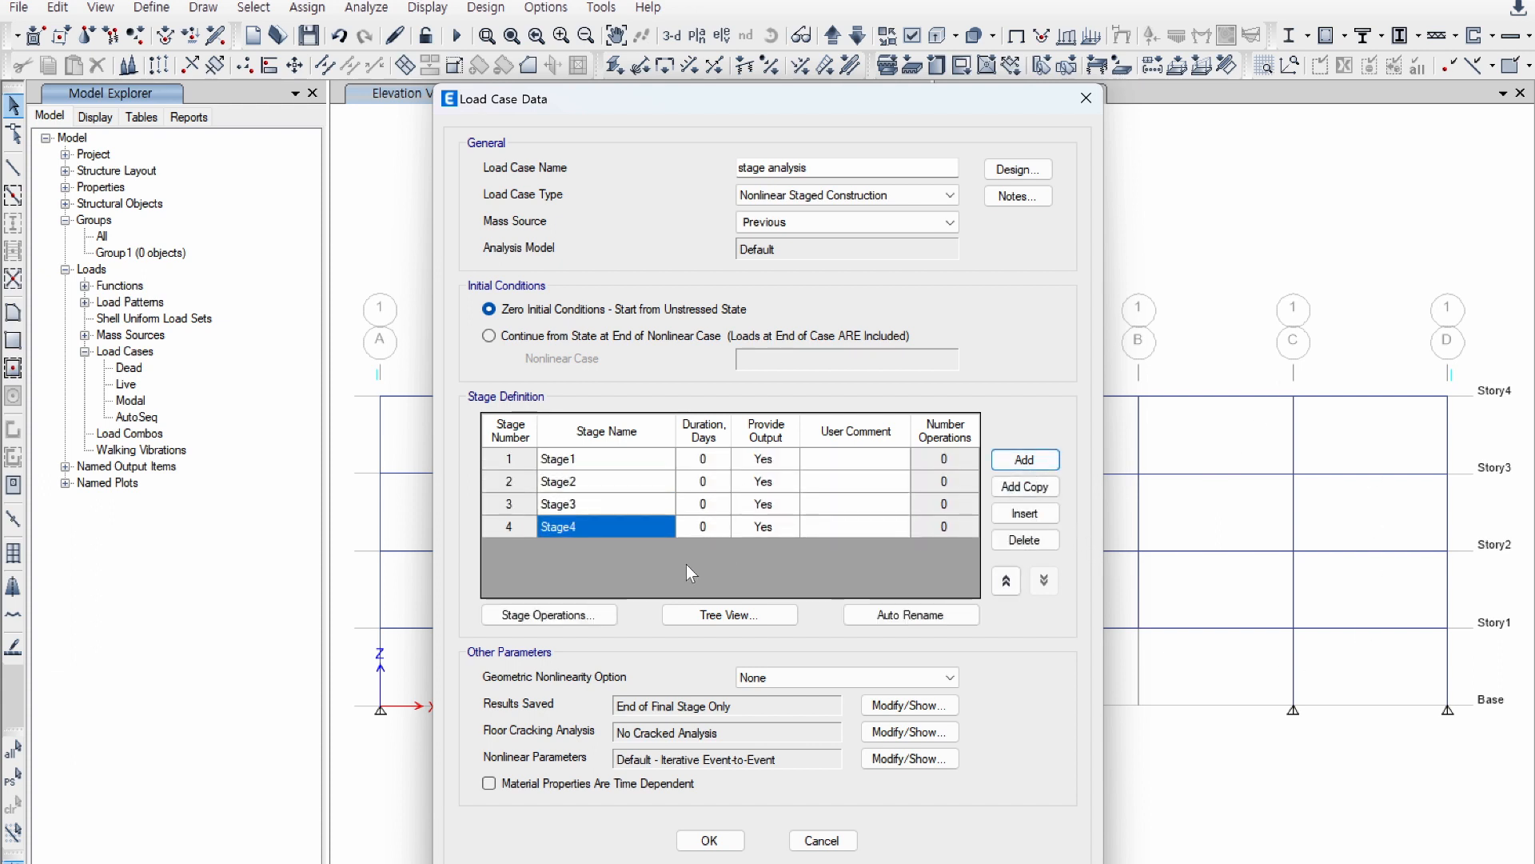
left_click_drag(704, 458, 716, 524)
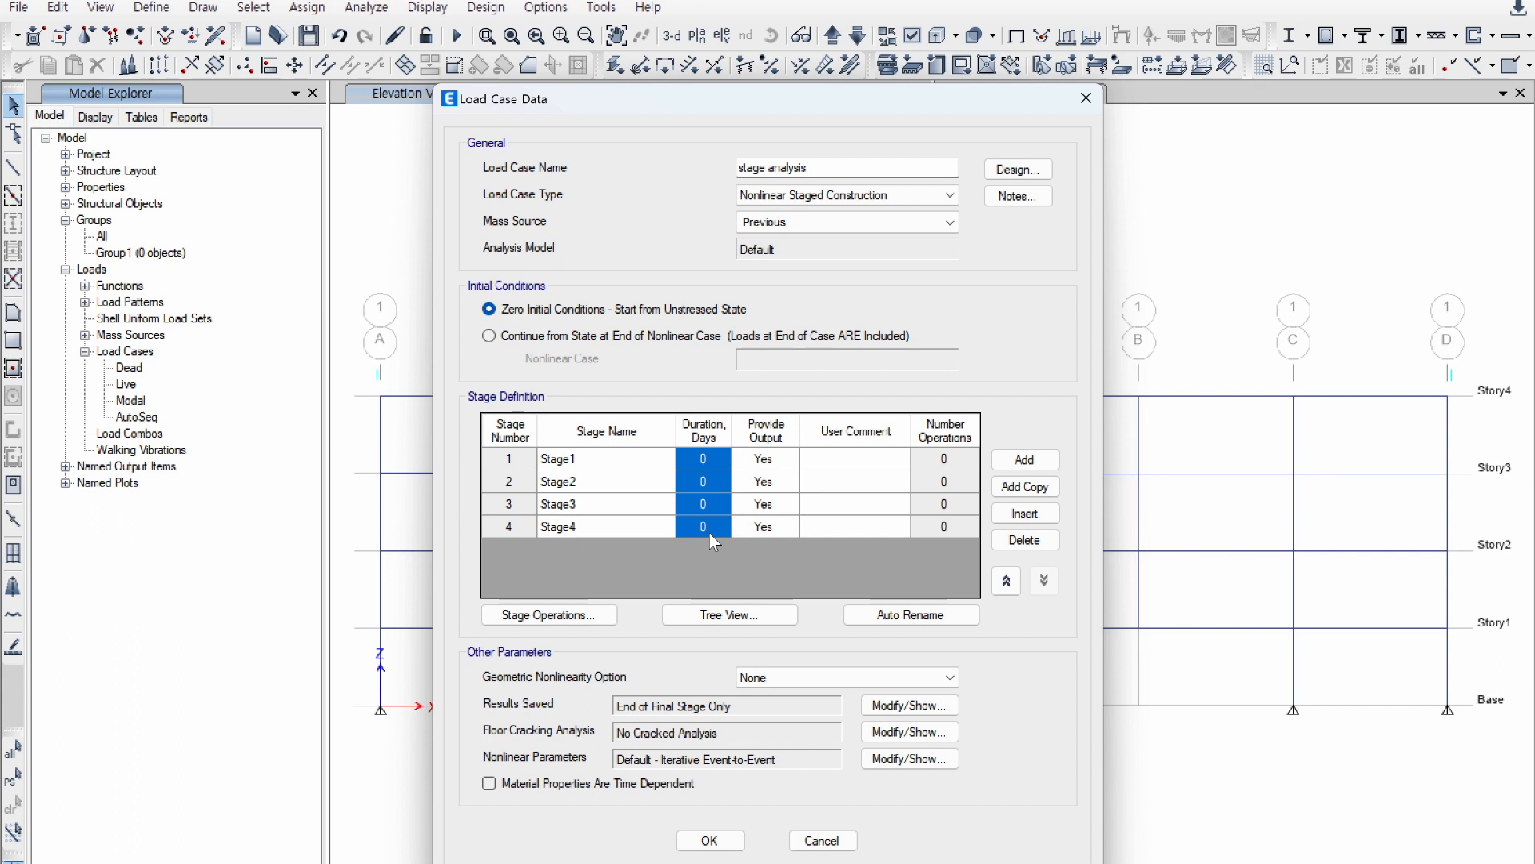
left_click(944, 458)
left_click(946, 482)
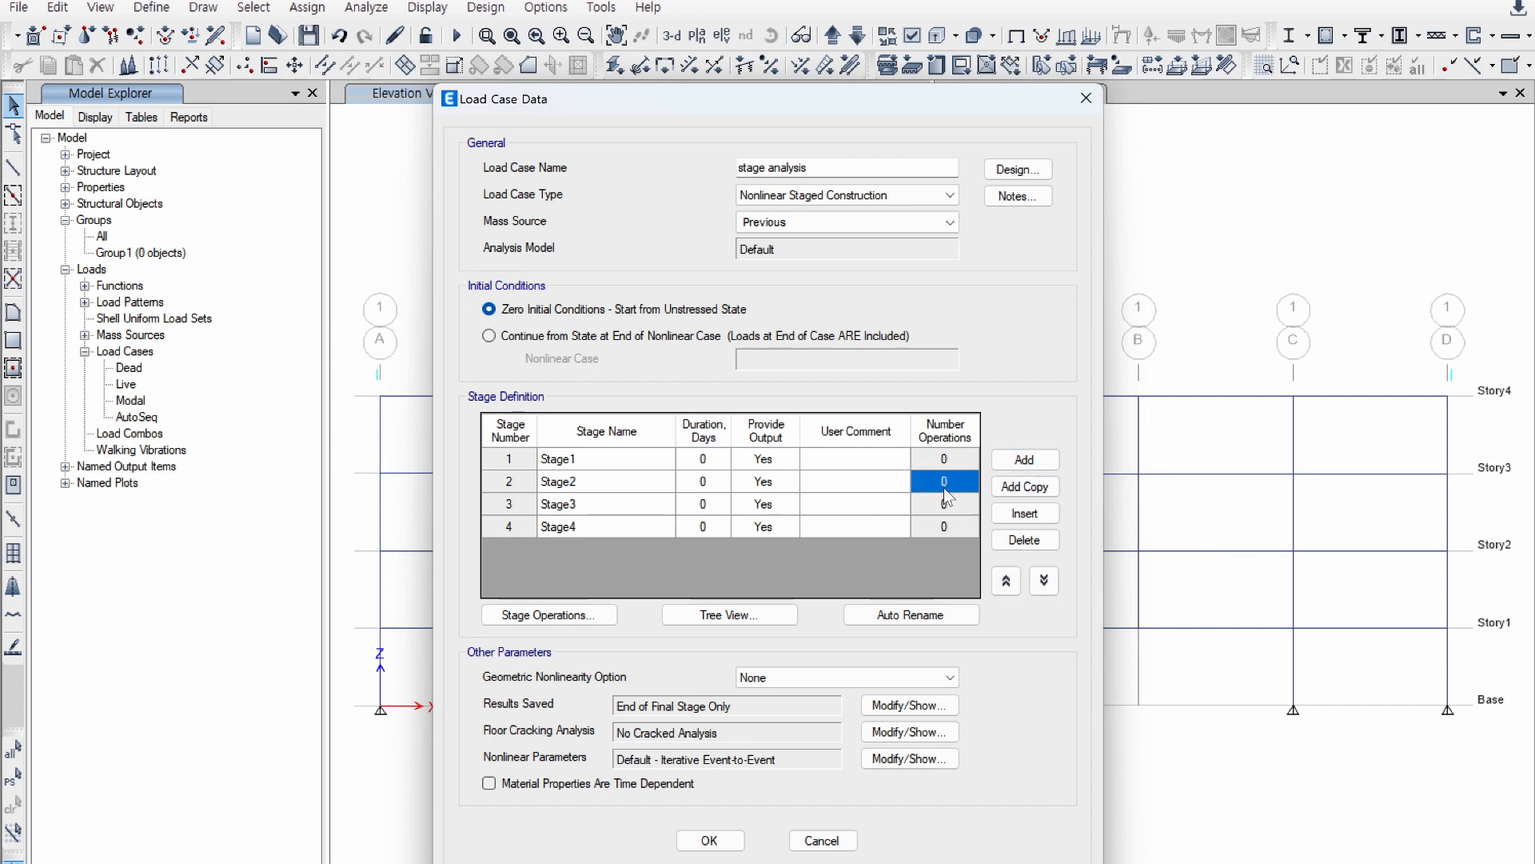
left_click(945, 525)
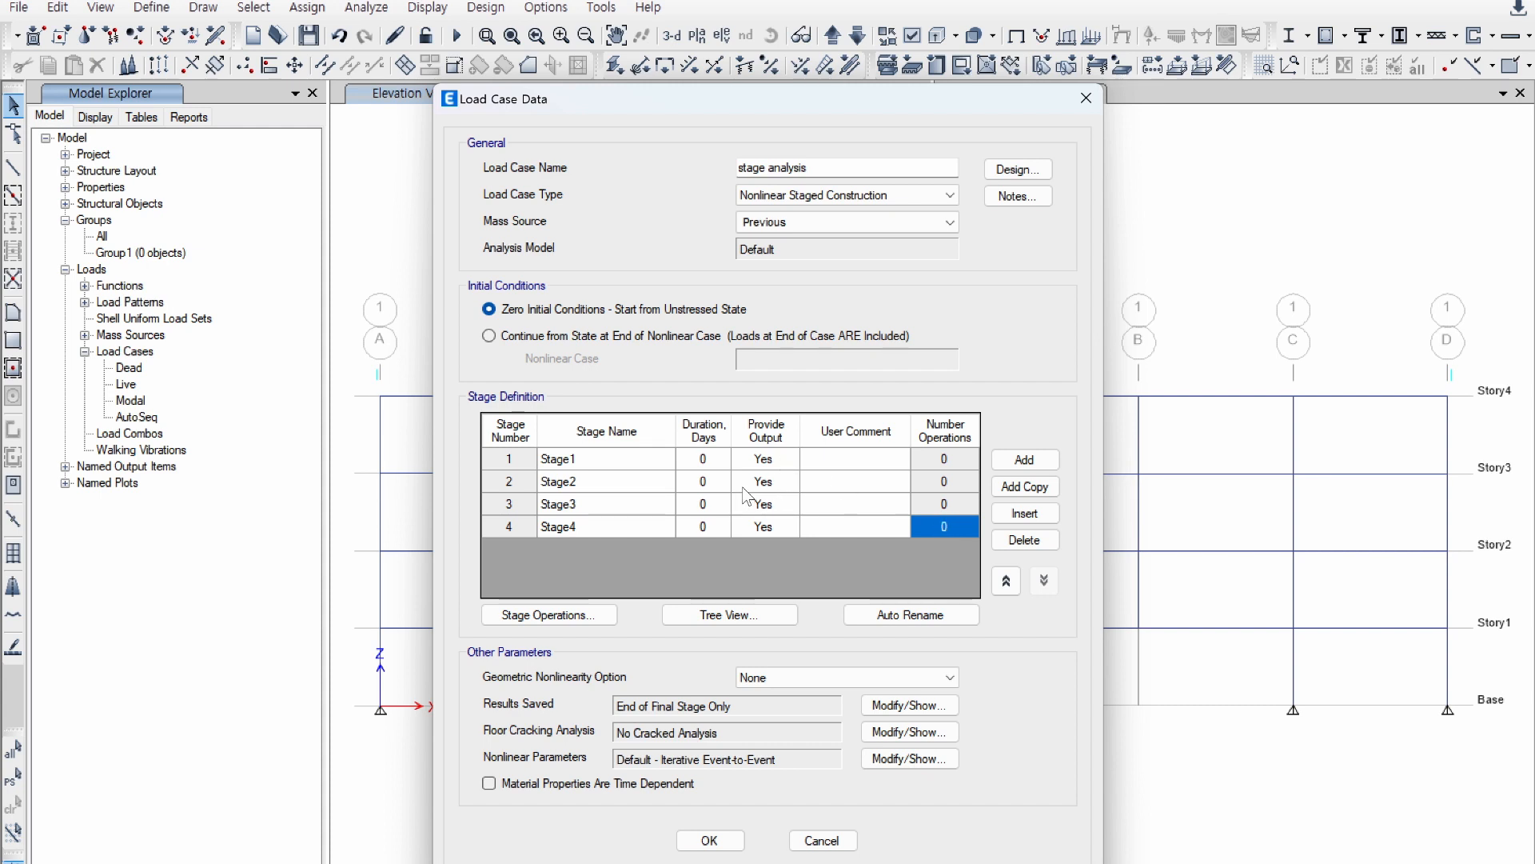
Step: Open the stage operations, go back to Stage1, and add an Add Structure operation to it
left_click(541, 622)
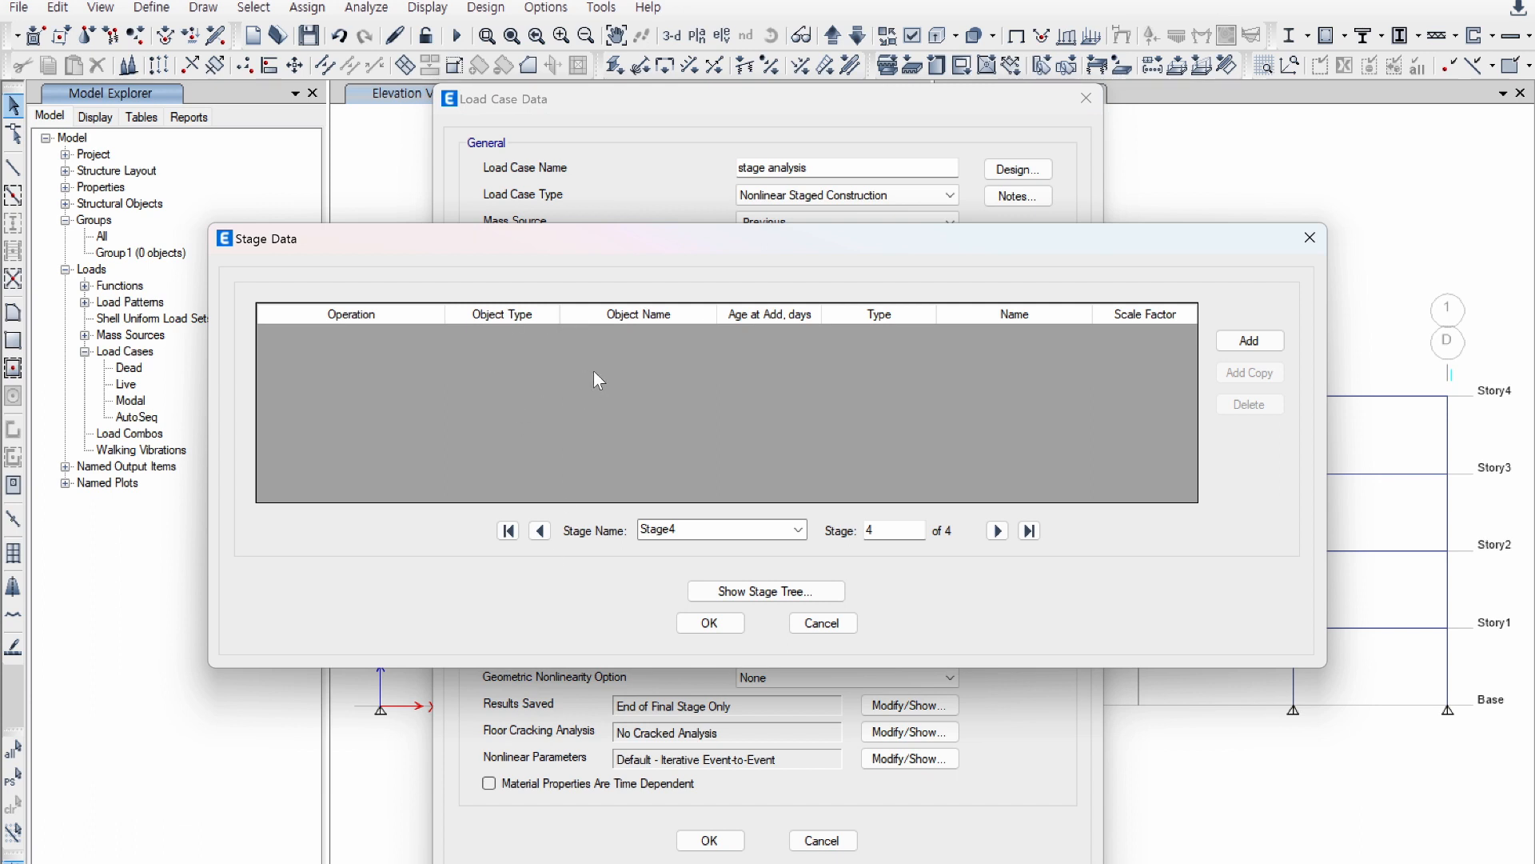
left_click_drag(765, 236, 675, 255)
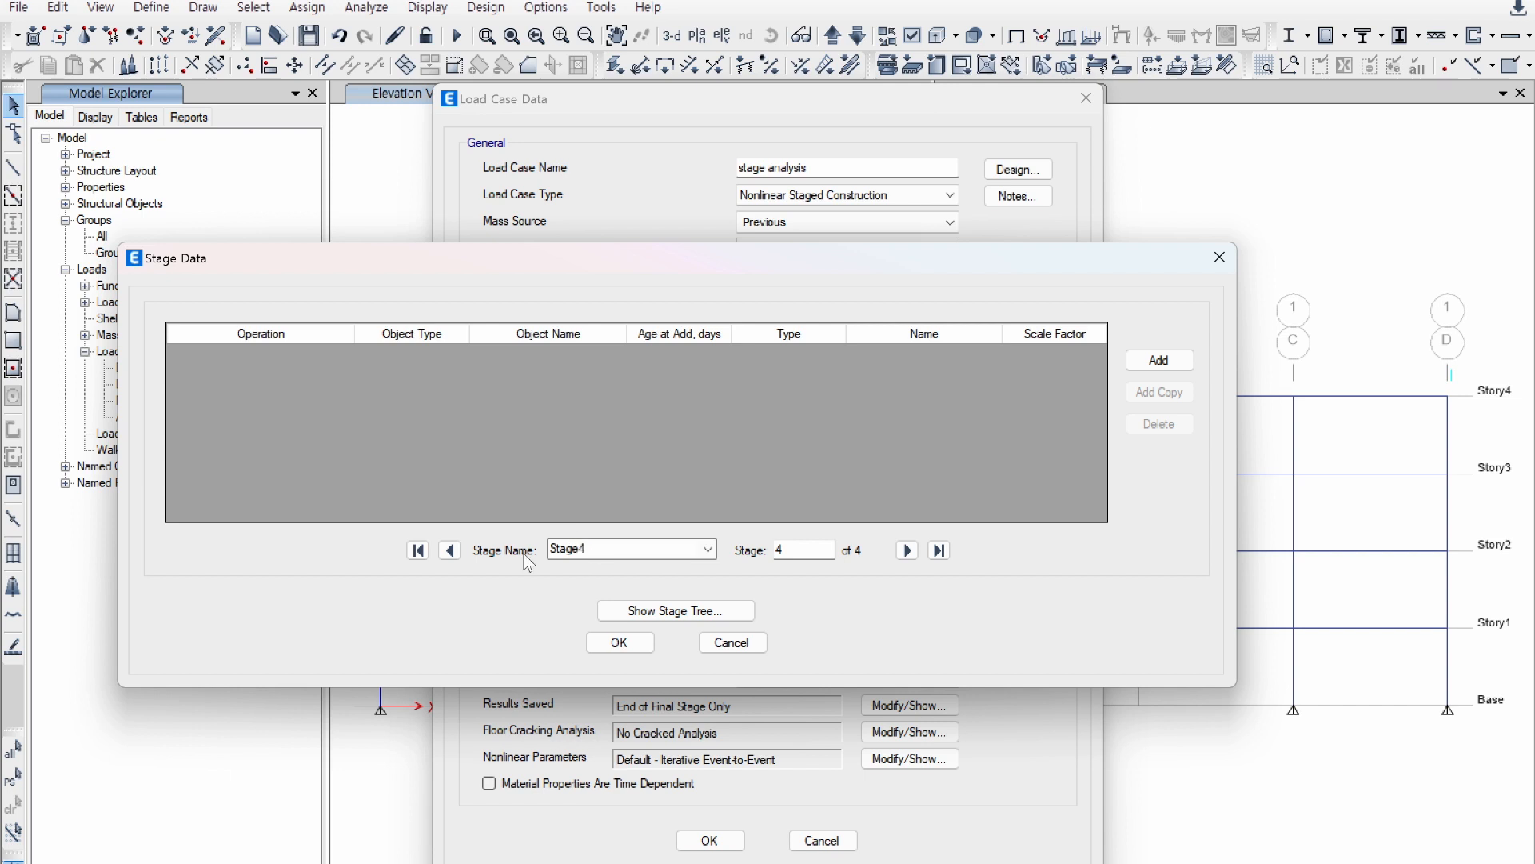
left_click(452, 550)
left_click(452, 550)
left_click(452, 550)
left_click(1160, 360)
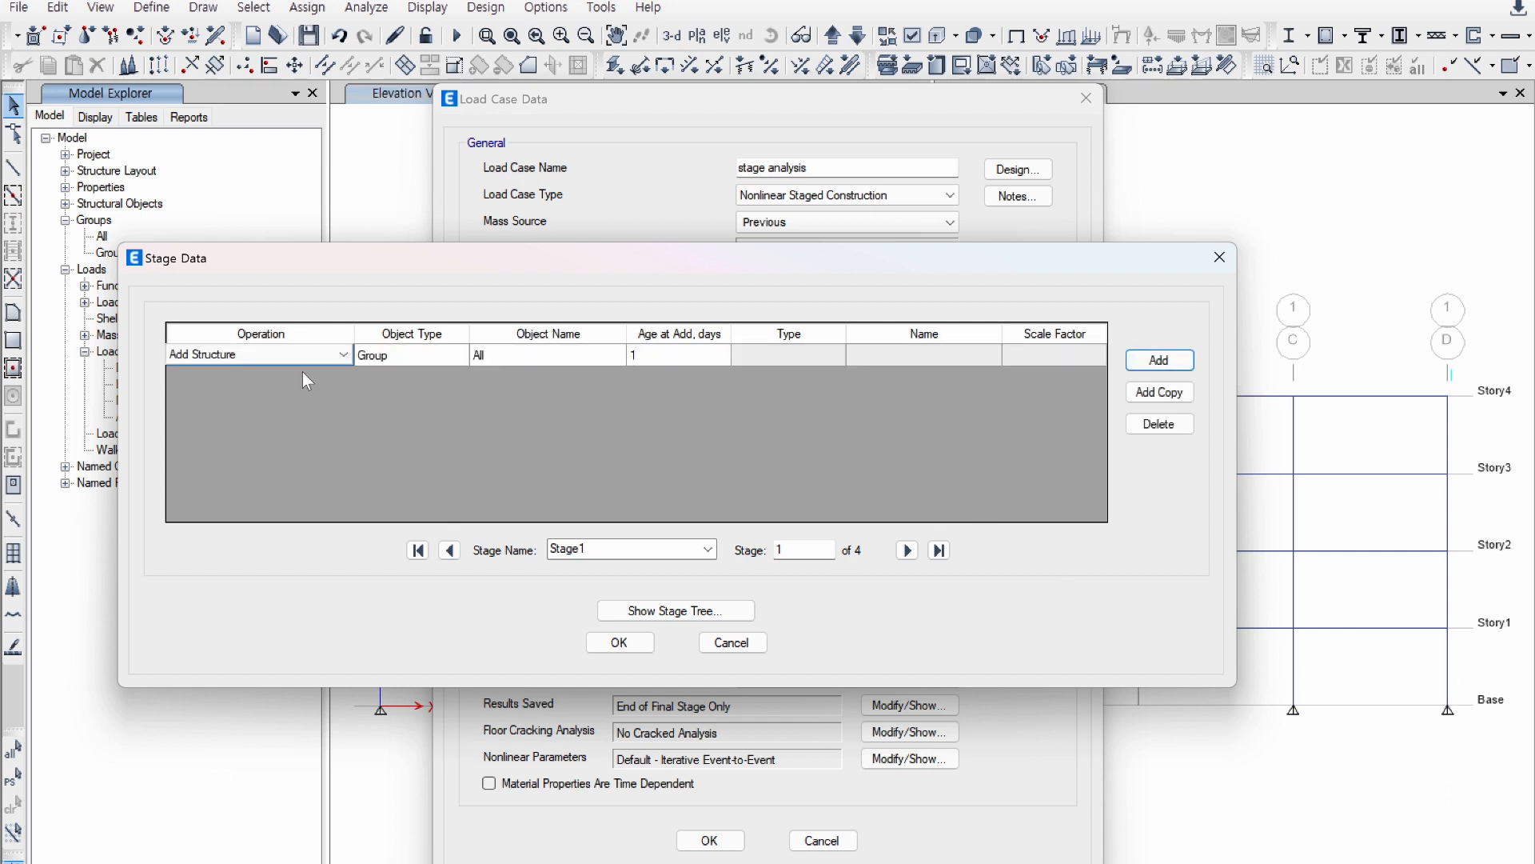
left_click(271, 359)
left_click(266, 358)
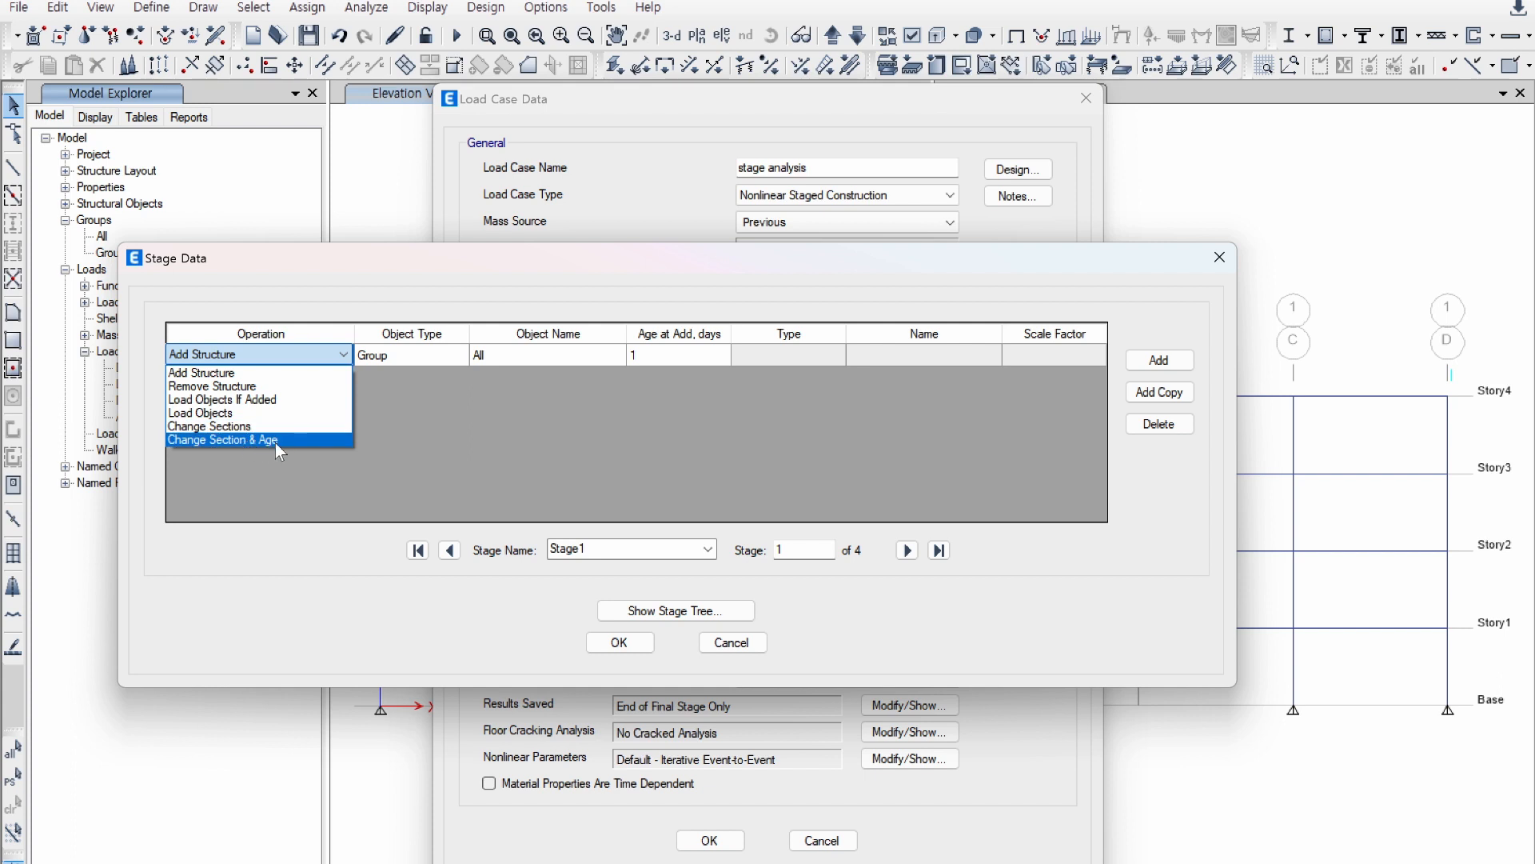
left_click(265, 373)
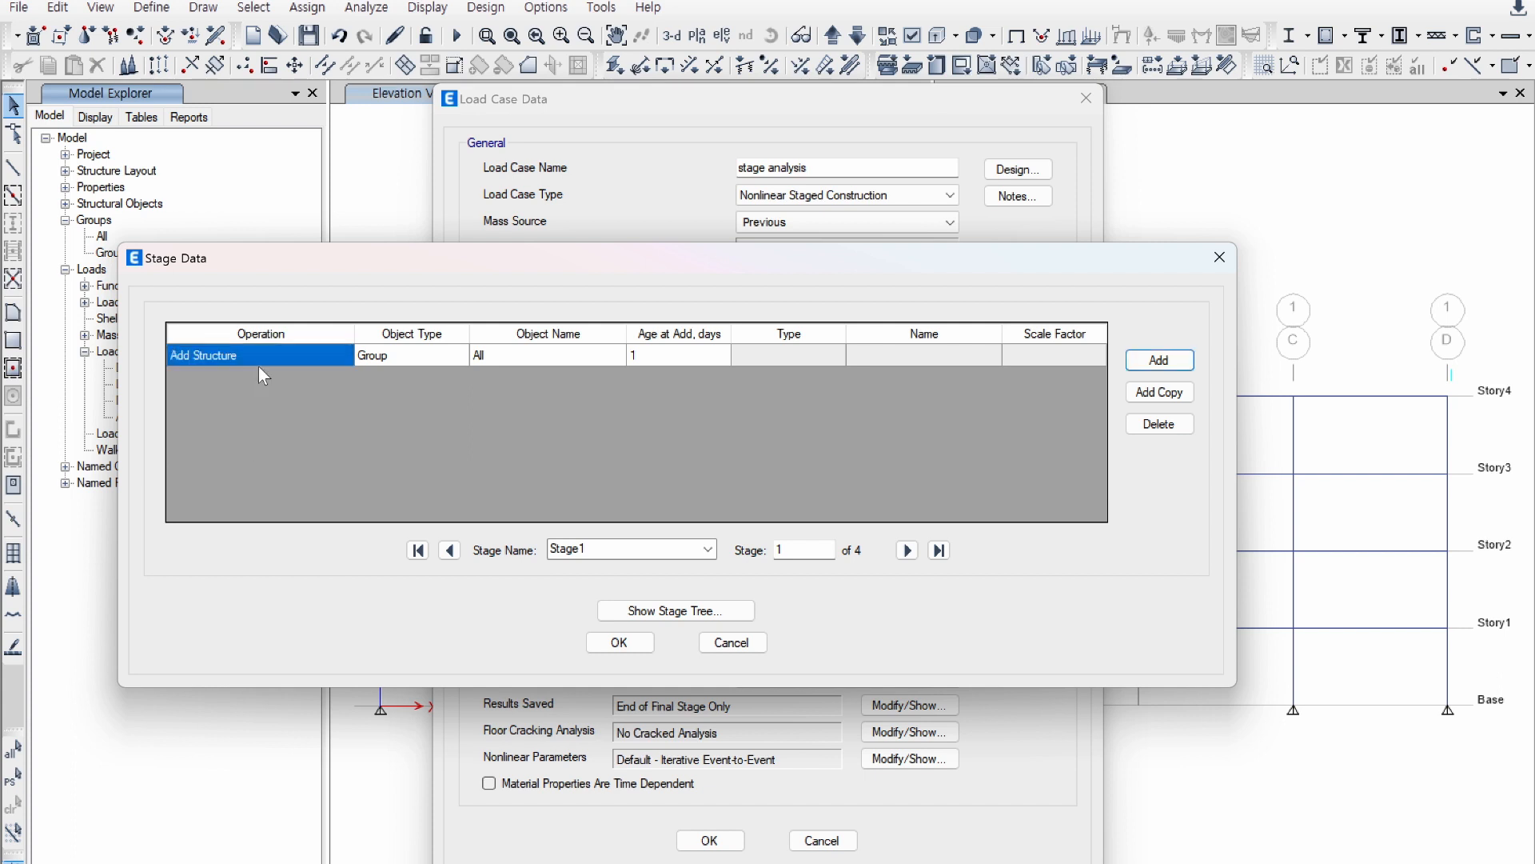
Step: Assign the Stage1 Add Structure operation to the story Base with an age at add of 0 days
left_click(432, 359)
left_click(431, 360)
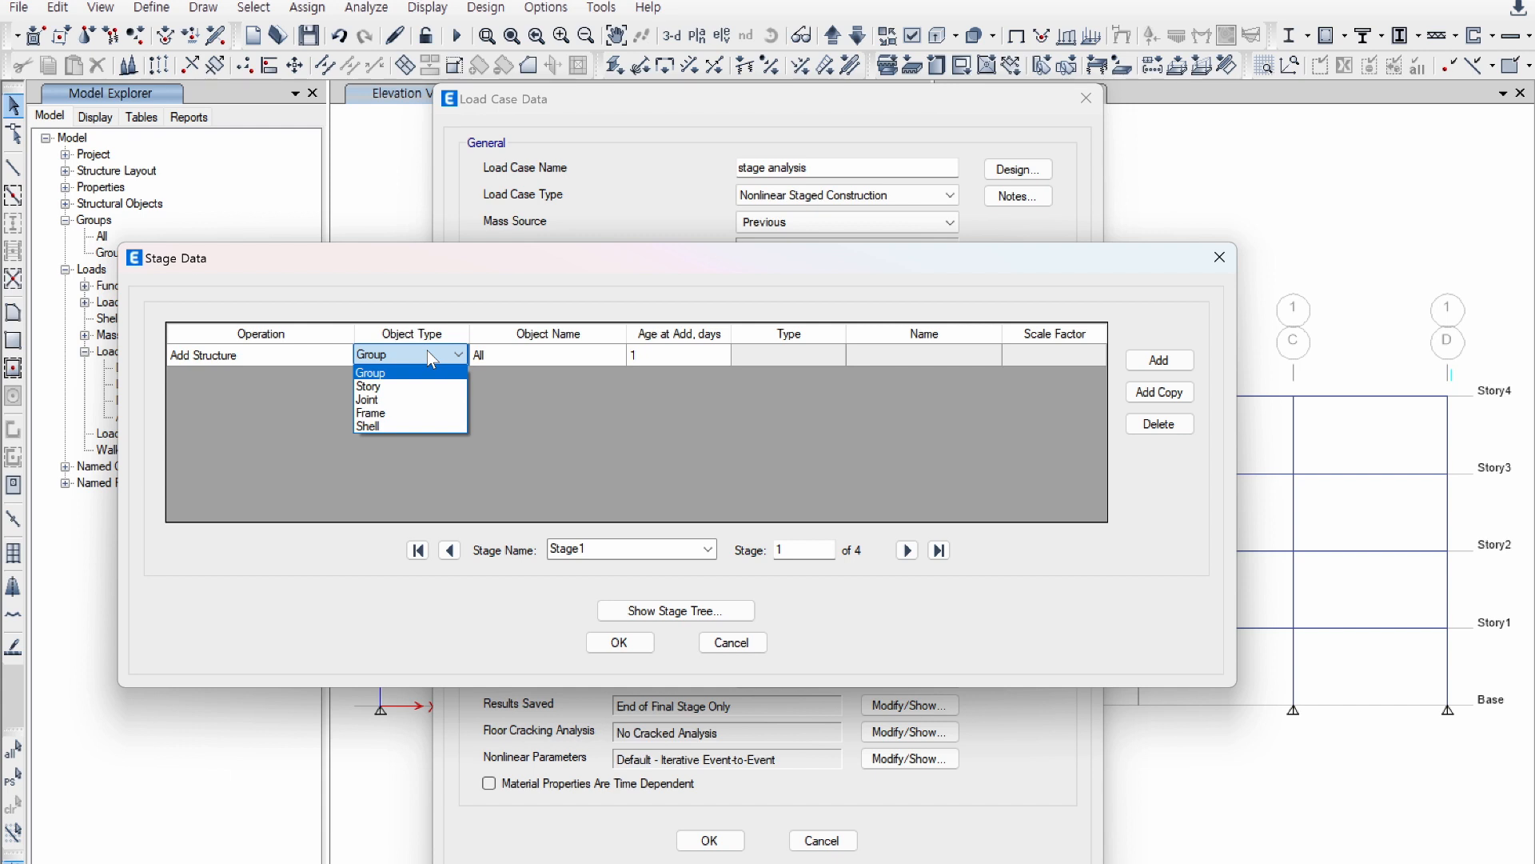
left_click(416, 386)
left_click(552, 353)
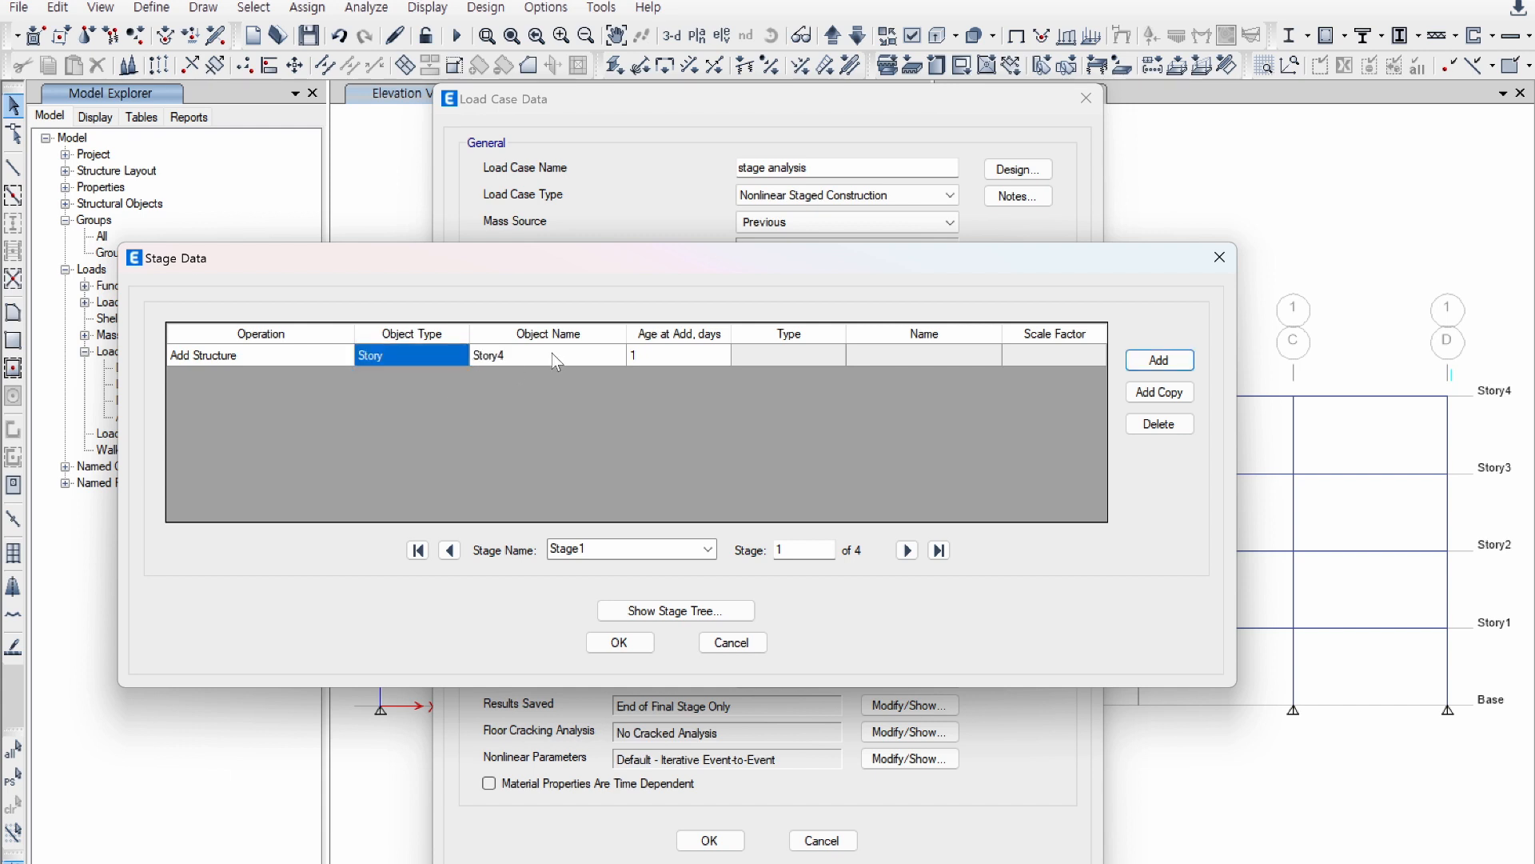
left_click(555, 352)
left_click(555, 353)
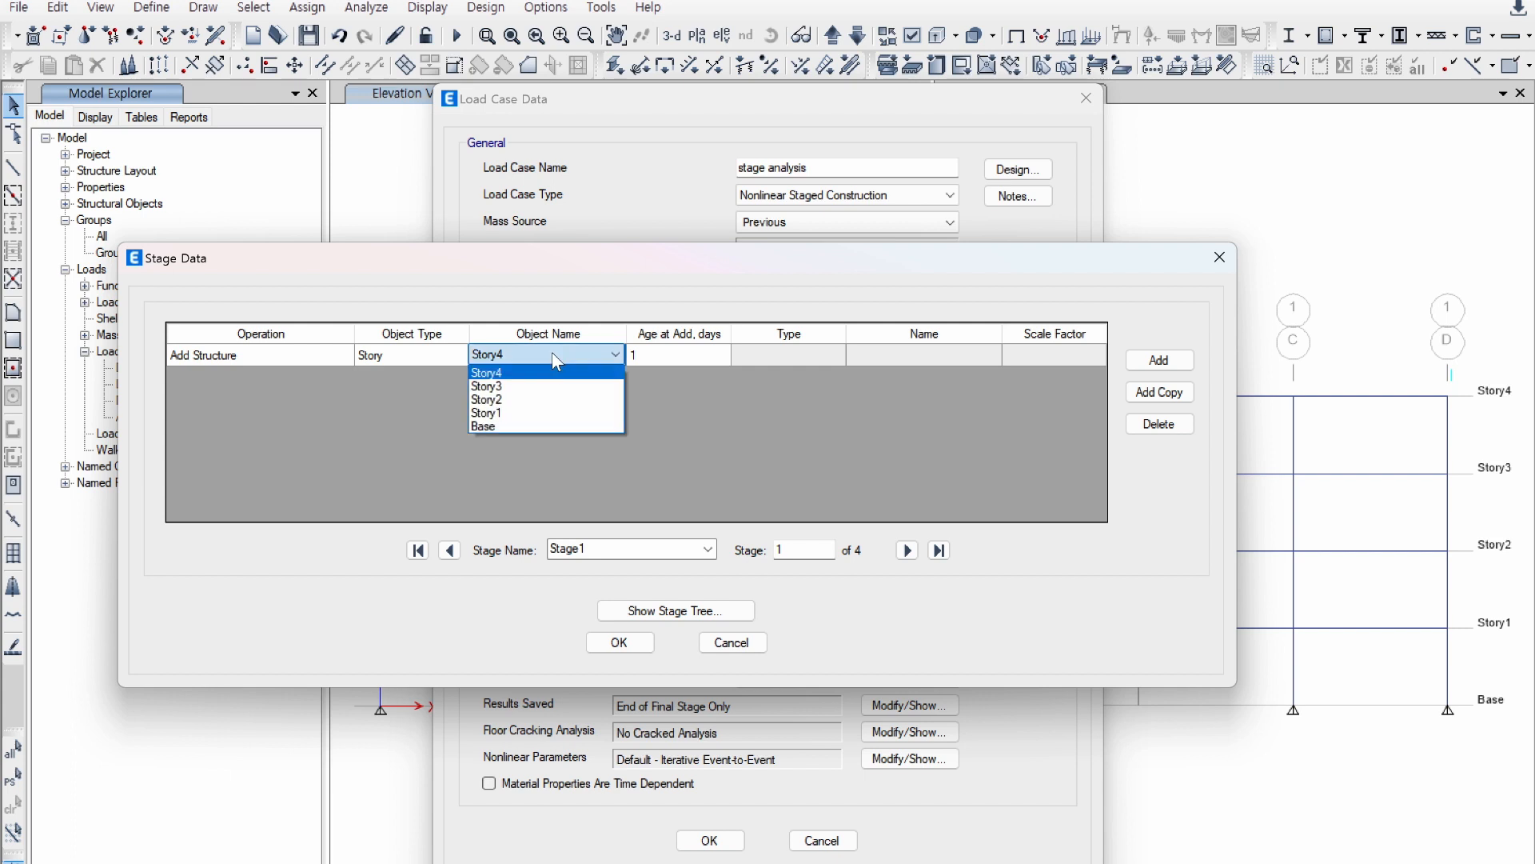
left_click(532, 427)
left_click(699, 357)
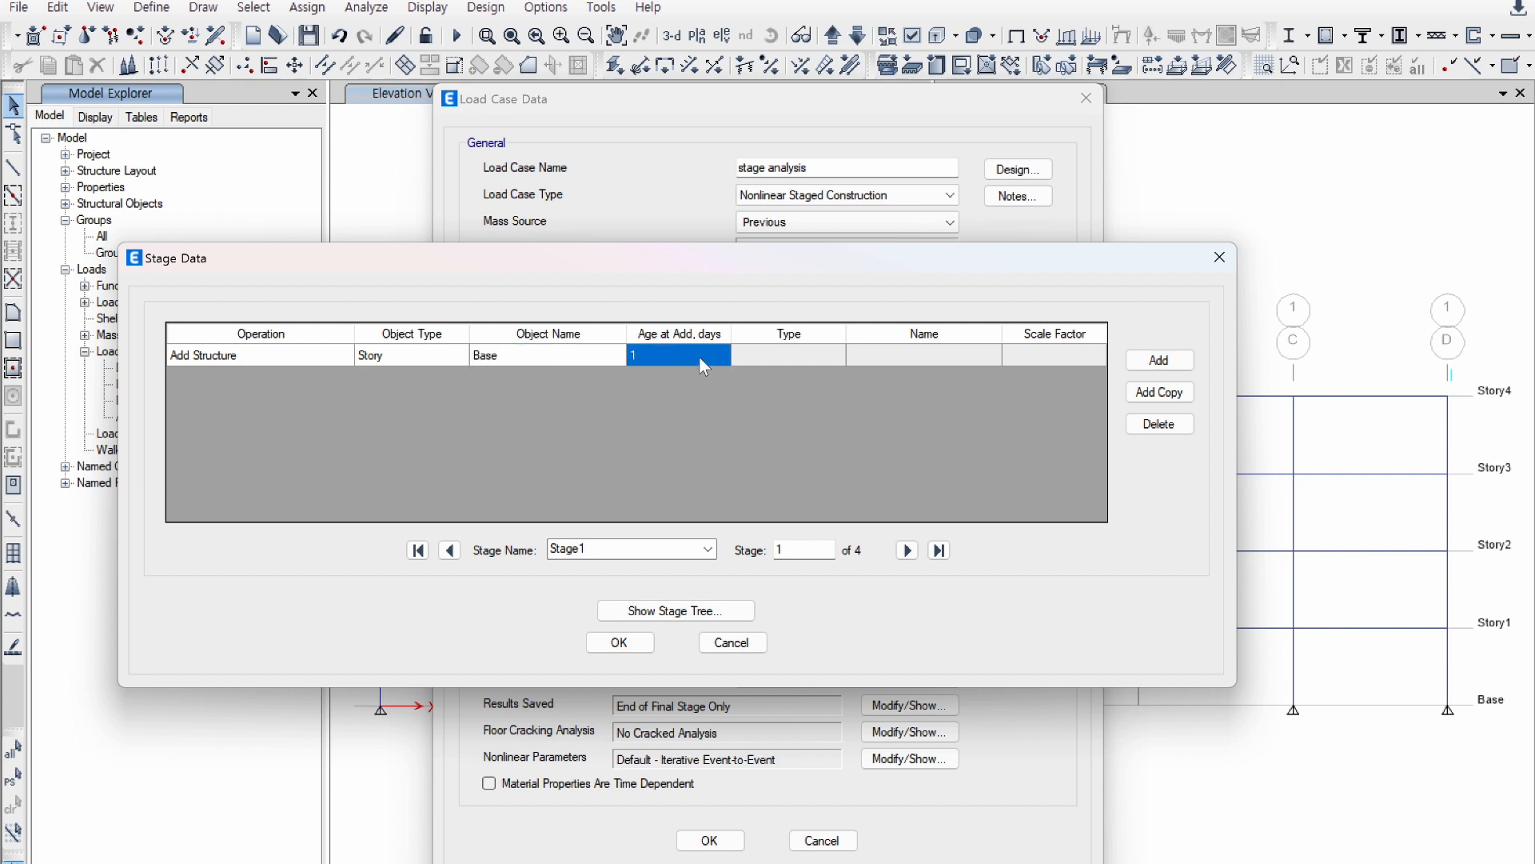
left_click(700, 357)
key("BackSpace")
type("0")
Step: Add a second Add Structure operation to Stage1 for the story Story1 with an age at add of 0 days
left_click(1161, 360)
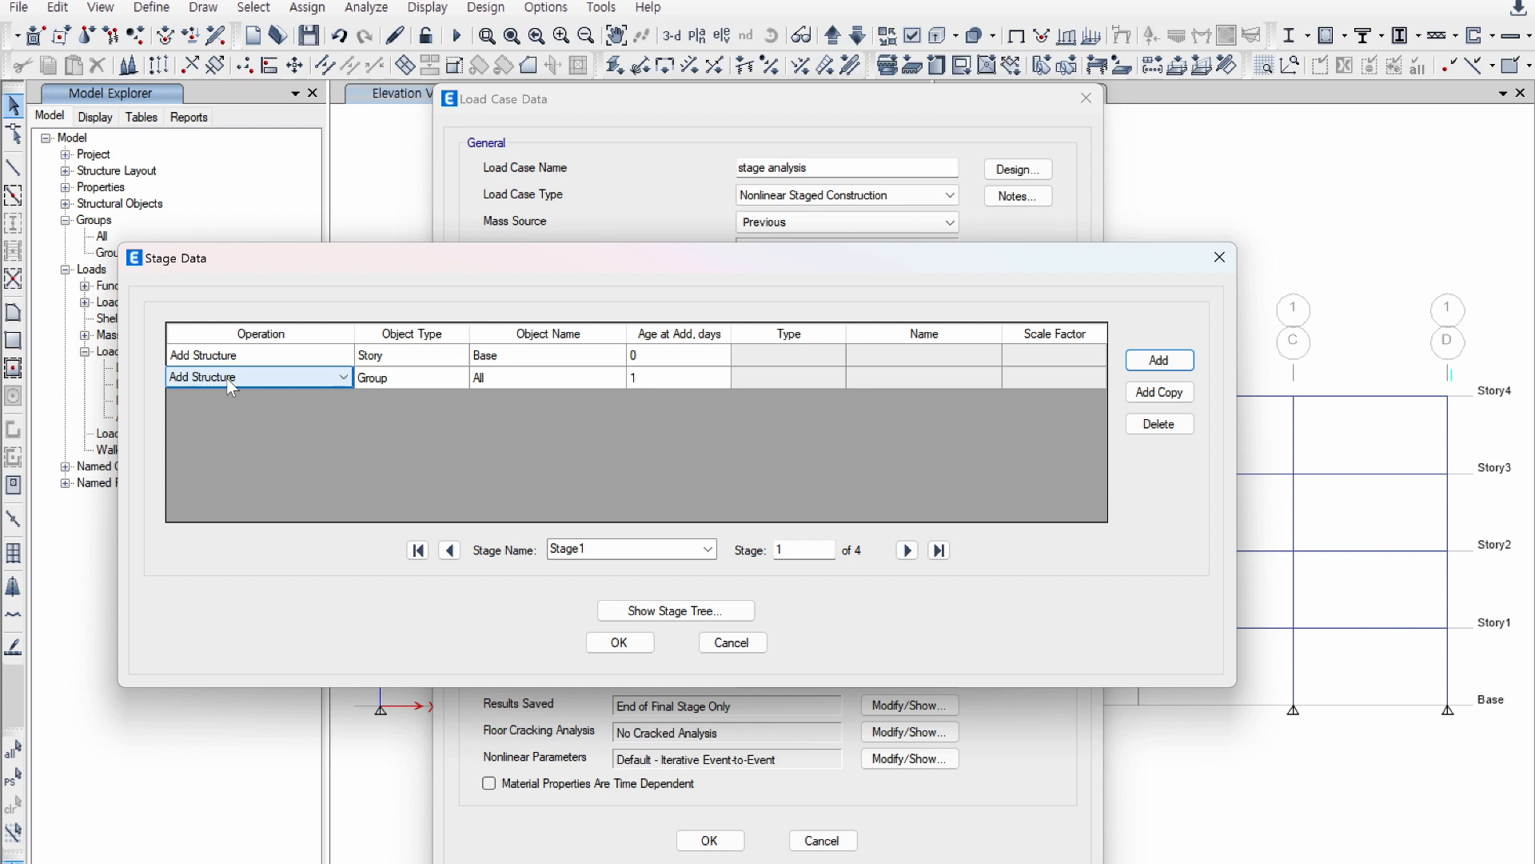
left_click(387, 378)
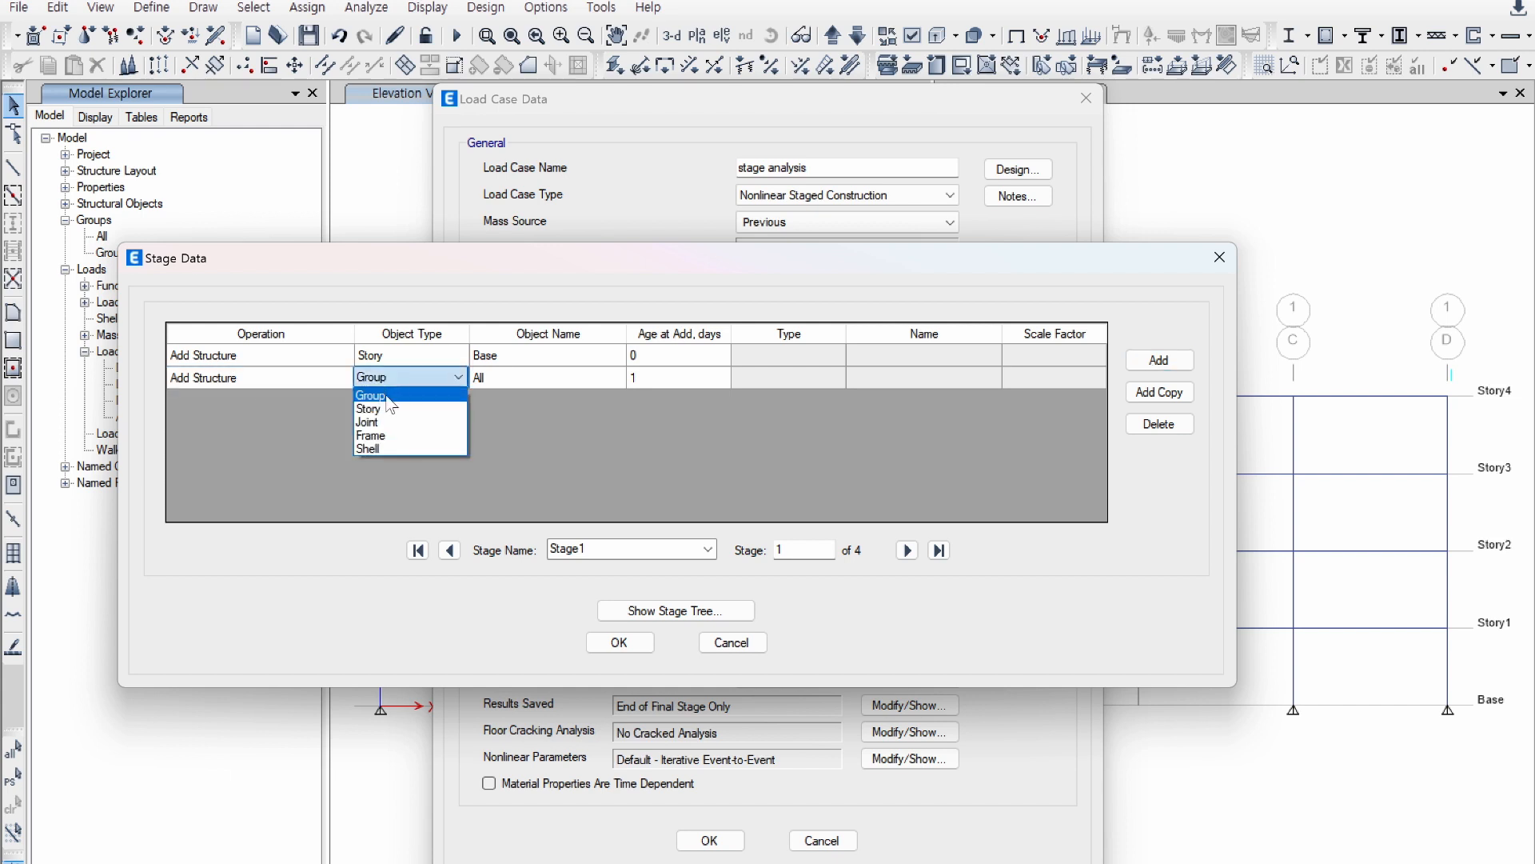
left_click(390, 410)
left_click(534, 377)
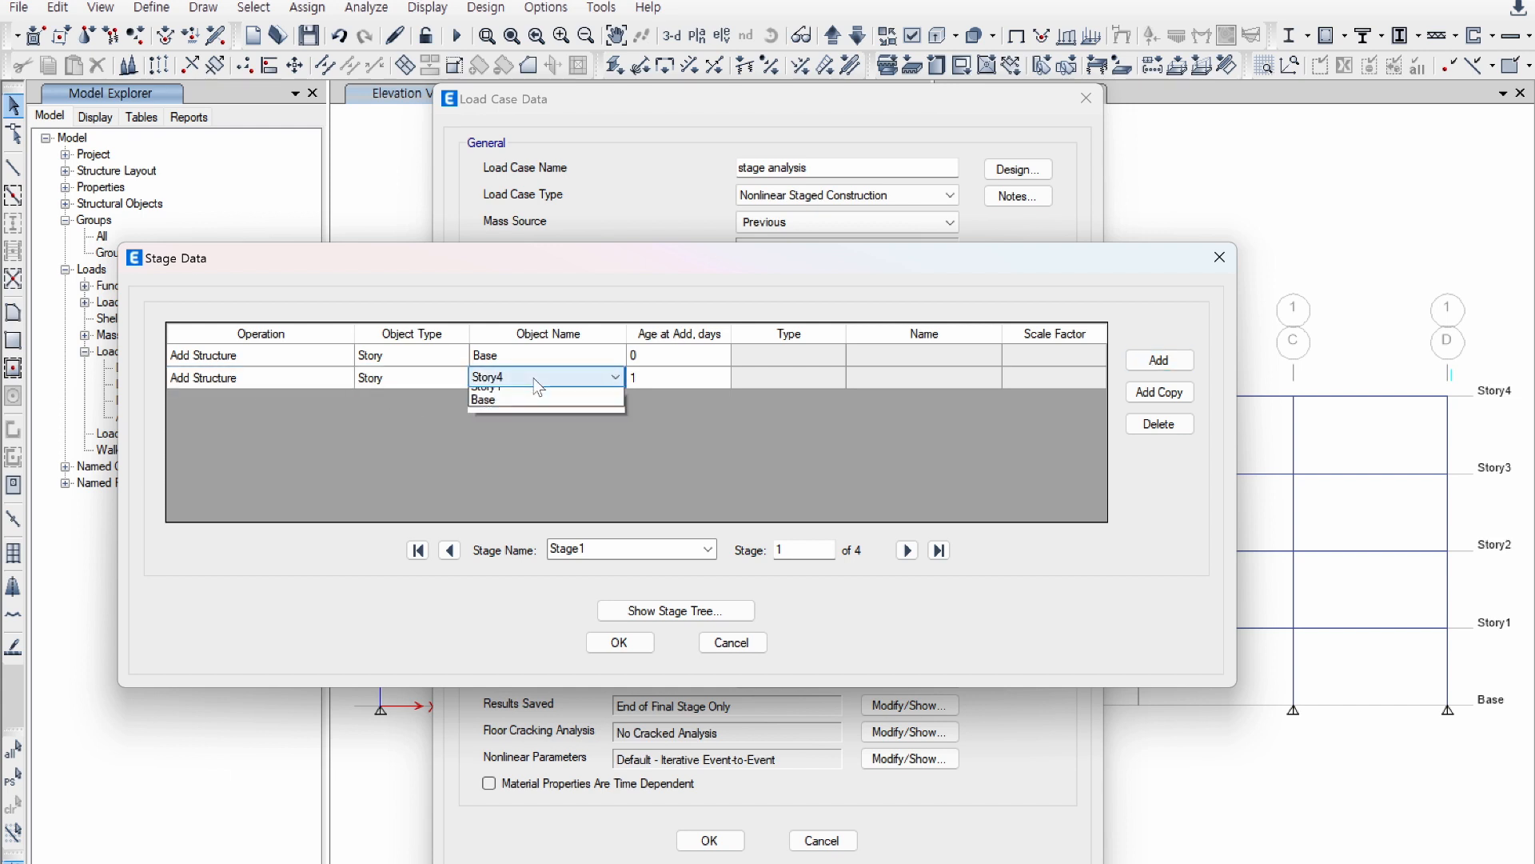
left_click(495, 436)
left_click(659, 377)
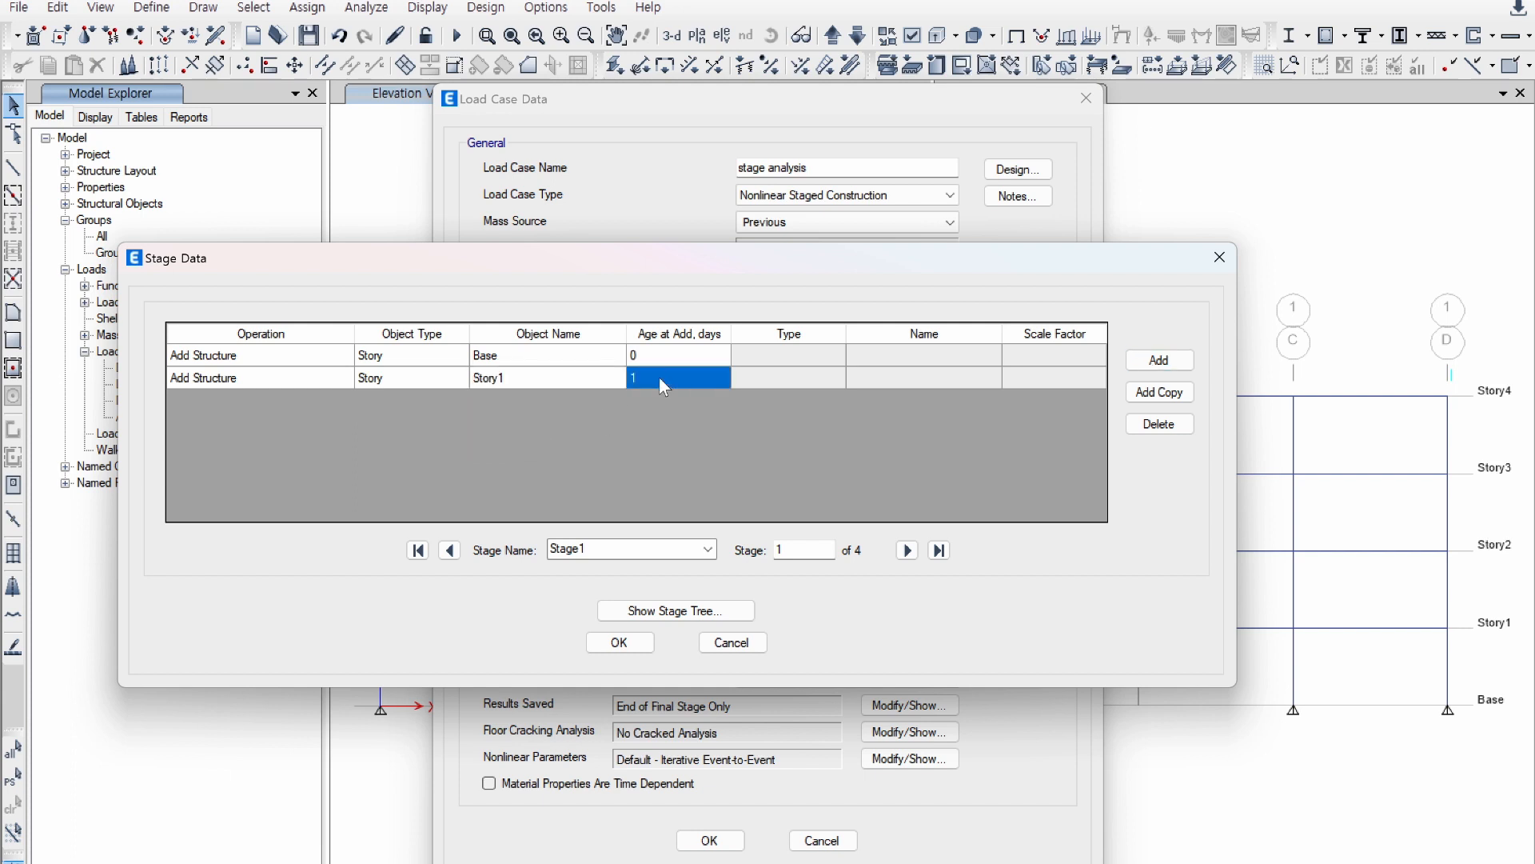
left_click(659, 377)
double_click(661, 378)
type("0")
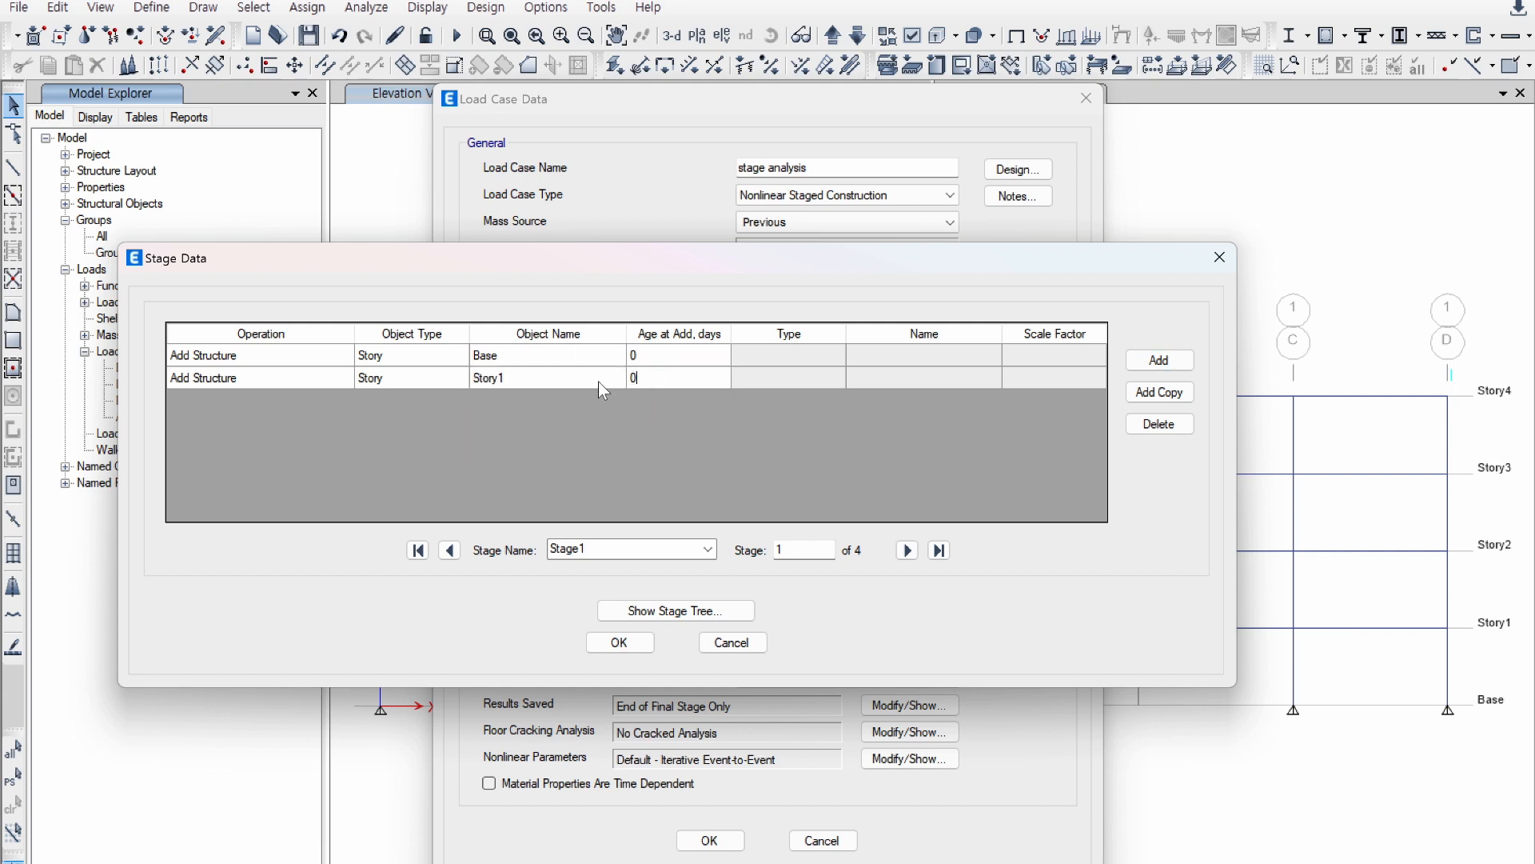
Step: Add a third operation to Stage1 and set it to Load Objects If Added
left_click(1160, 360)
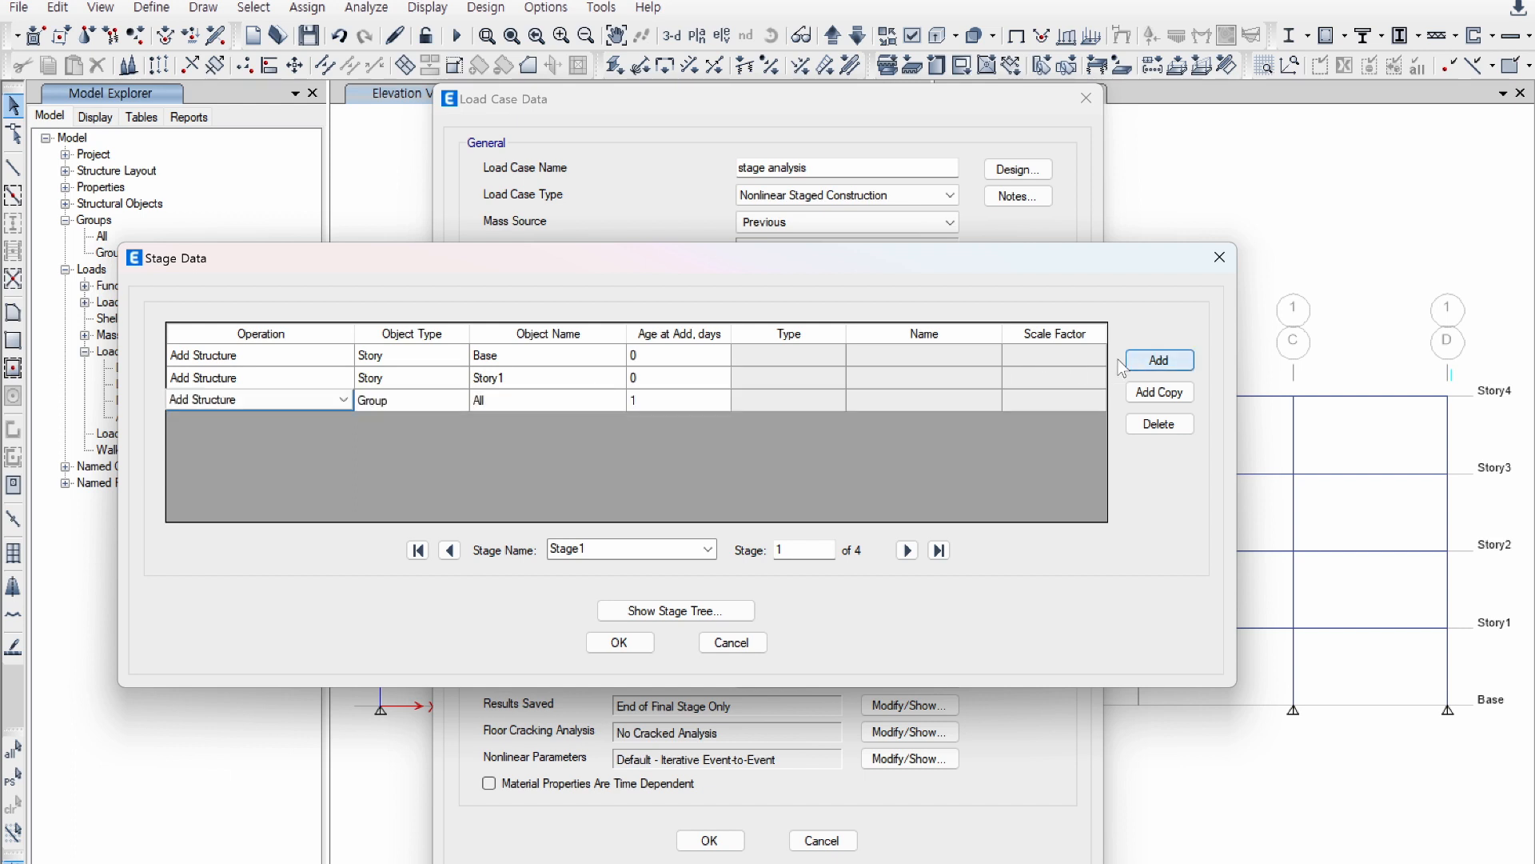
left_click(307, 405)
left_click(308, 405)
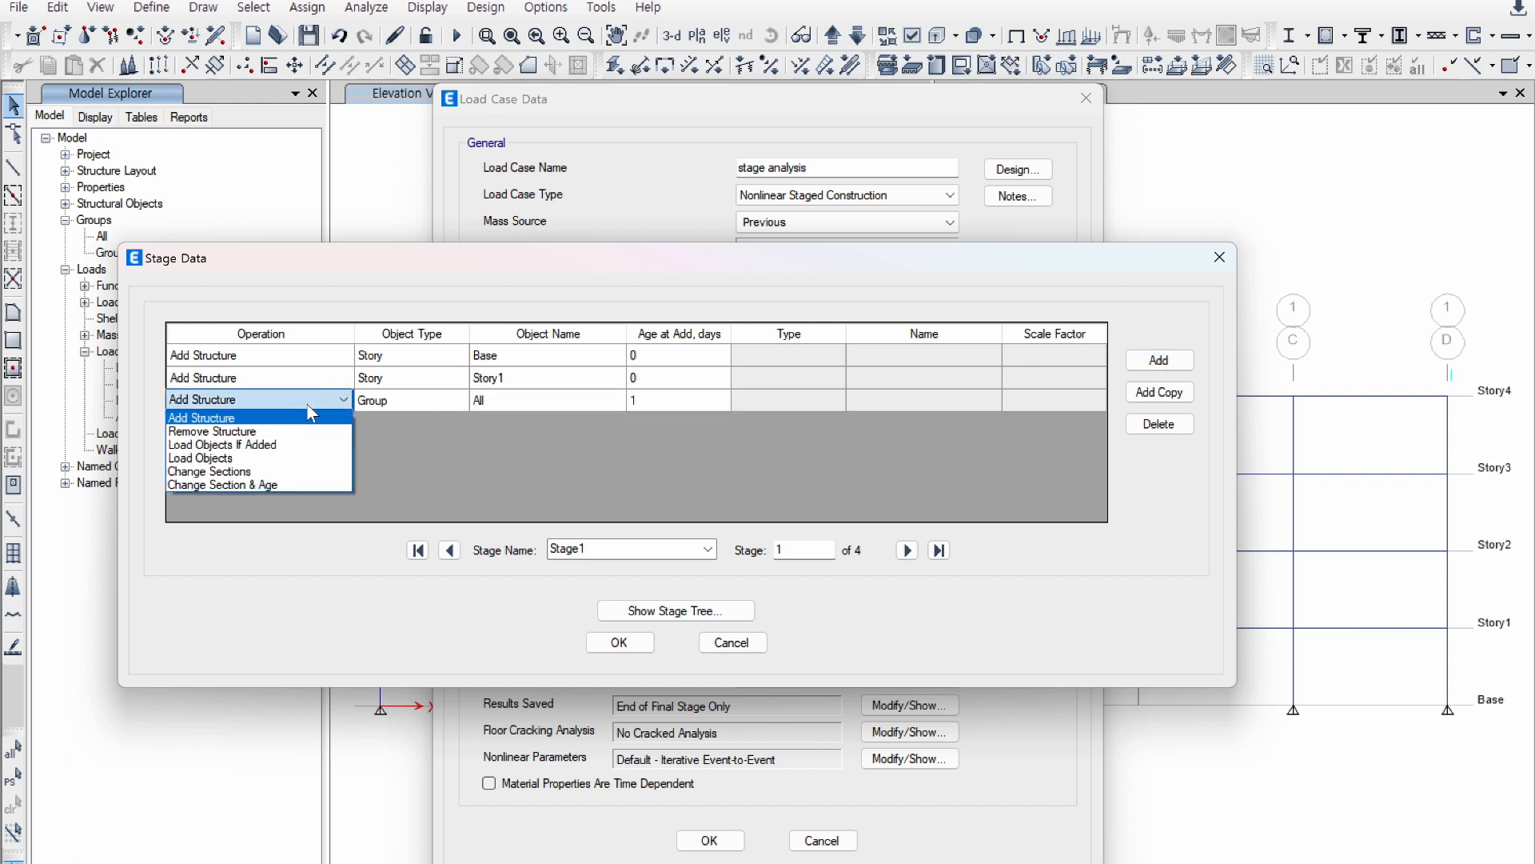
left_click(247, 448)
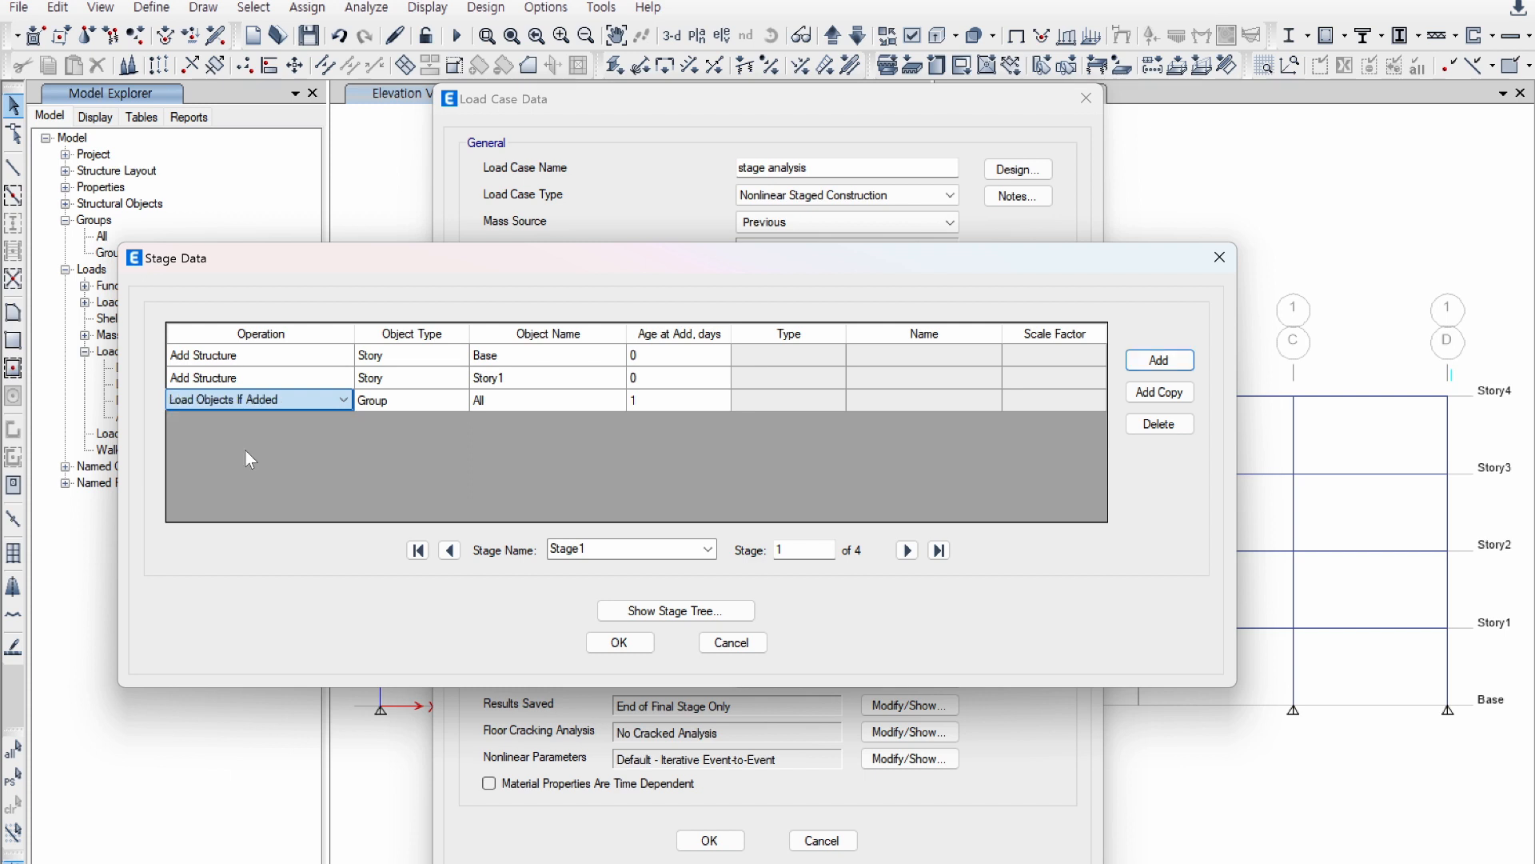
Step: Try the Frame object type with frame 1 for the Load Objects If Added operation, and return it to Group
left_click(409, 414)
left_click(409, 414)
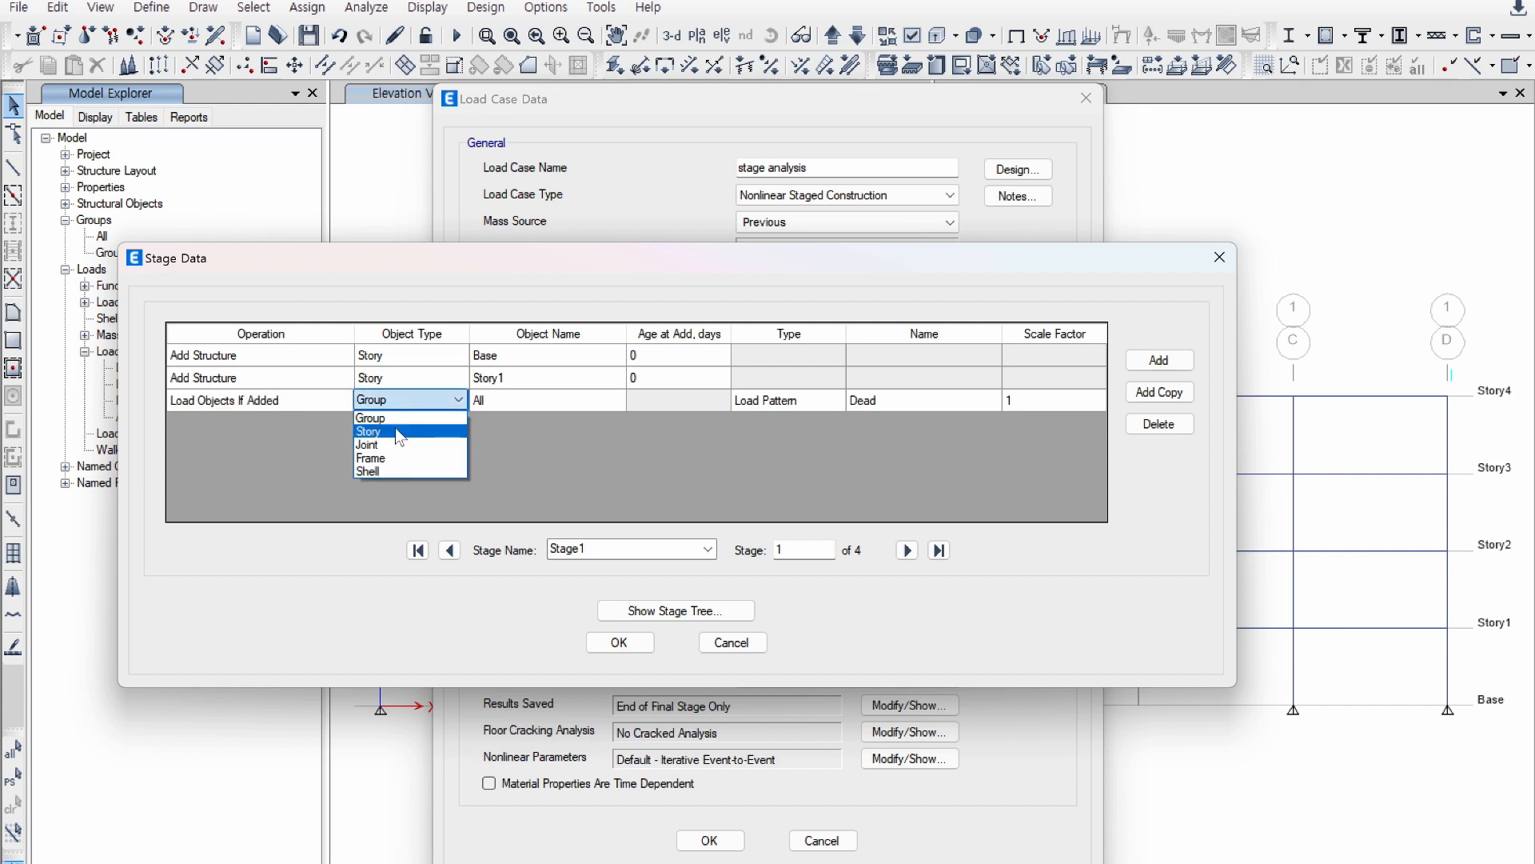
left_click(397, 460)
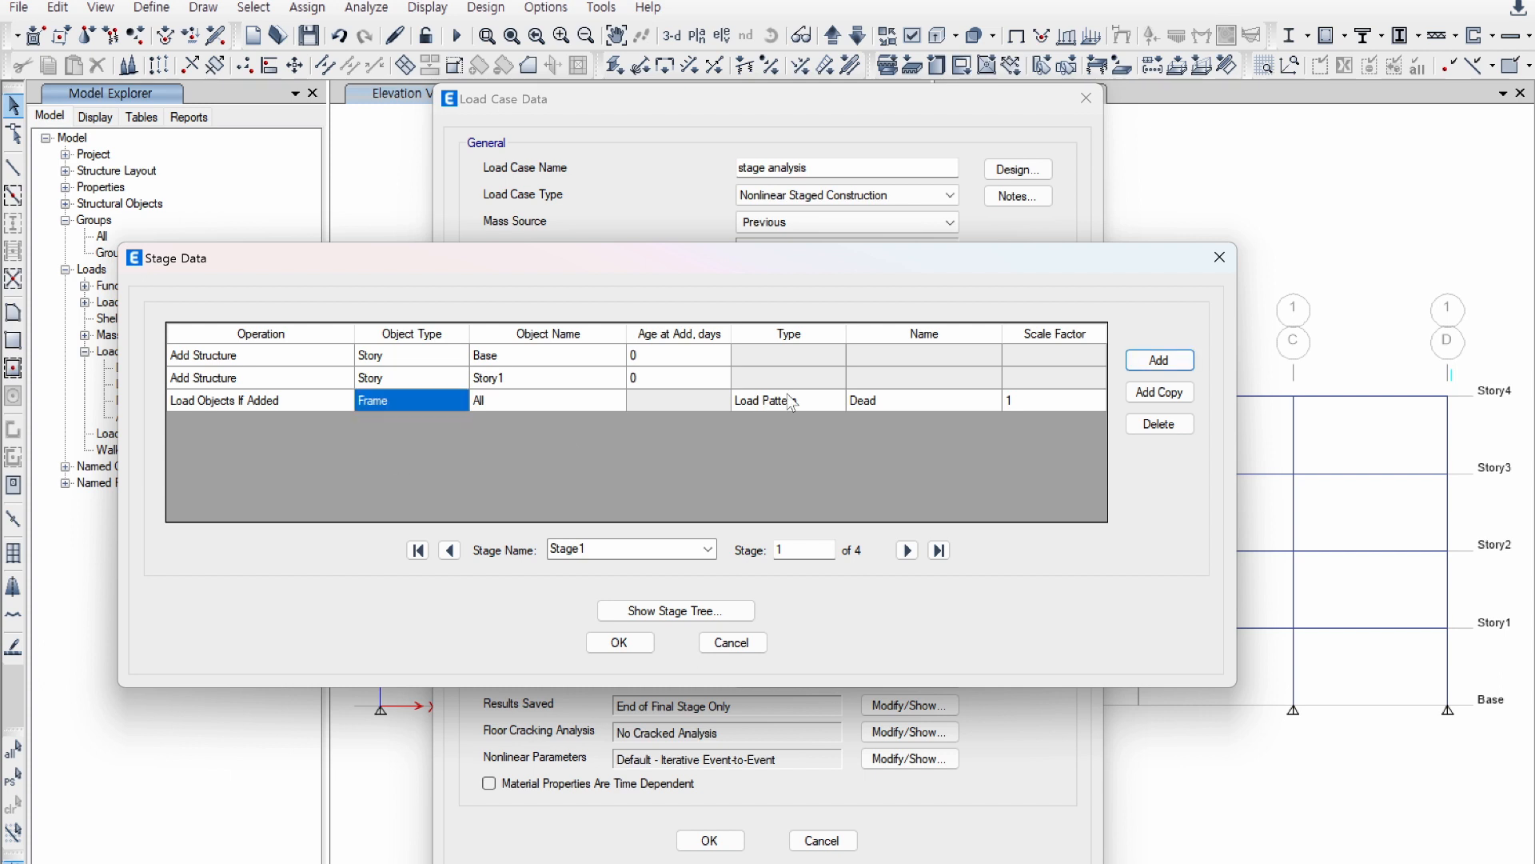
left_click(515, 402)
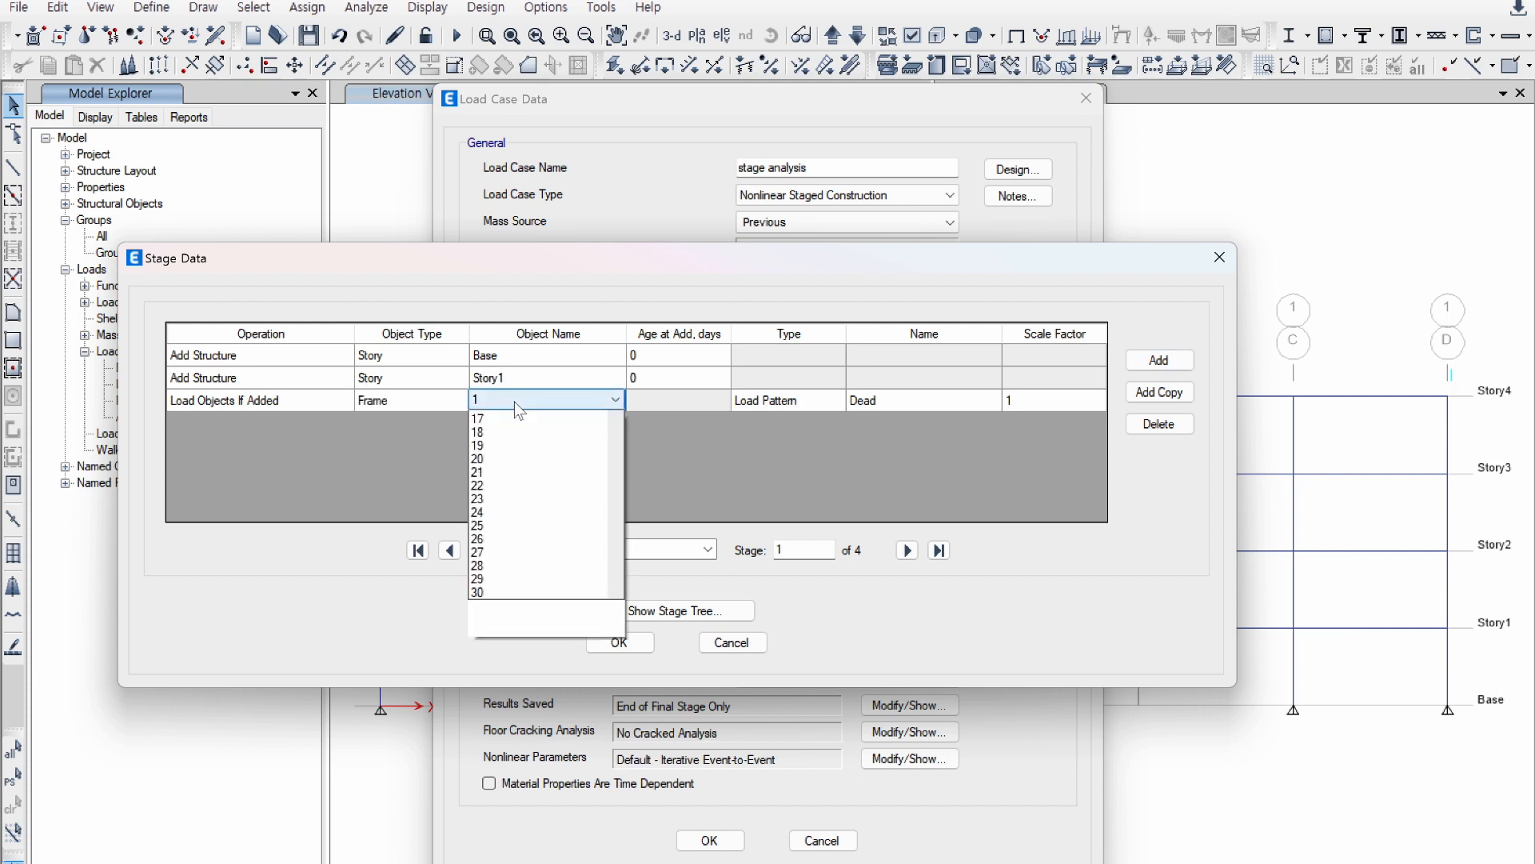
left_click(496, 417)
left_click(426, 403)
left_click(425, 403)
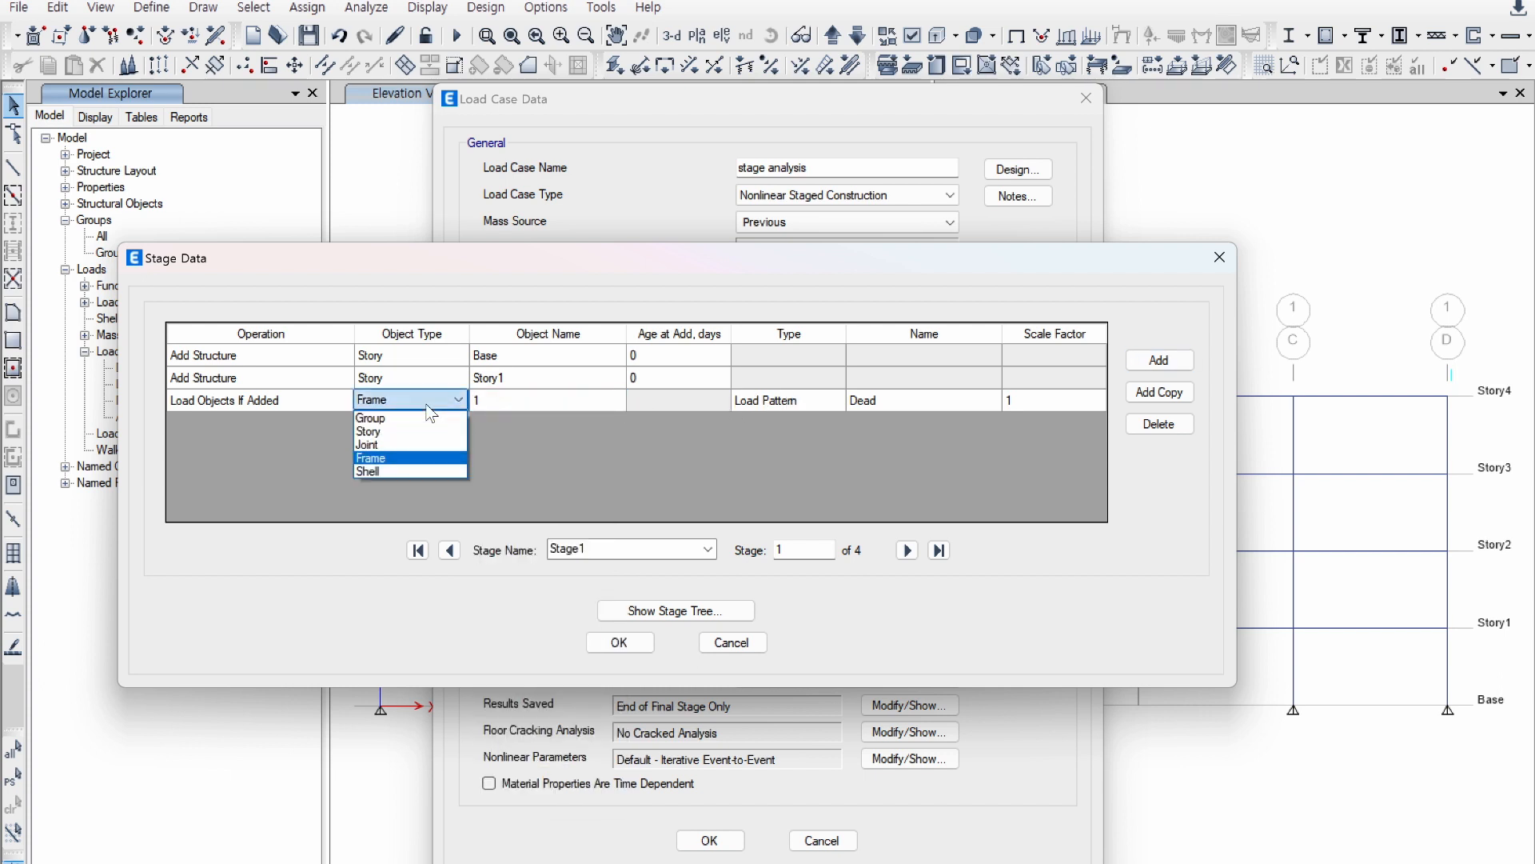
left_click(419, 415)
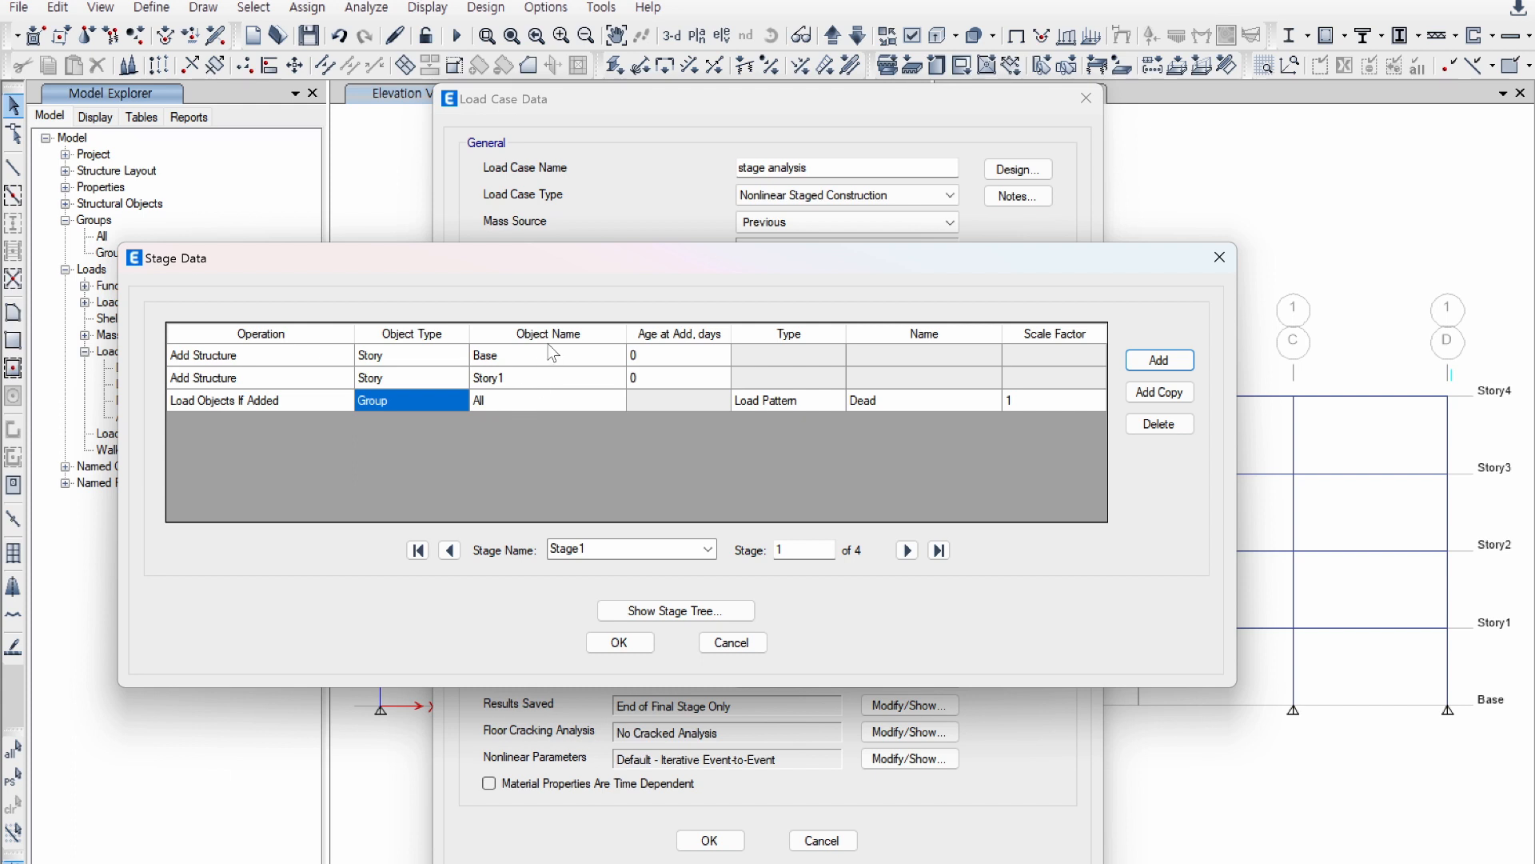
Step: Check the object name, load type and load name of the Load Objects If Added operation
left_click(502, 405)
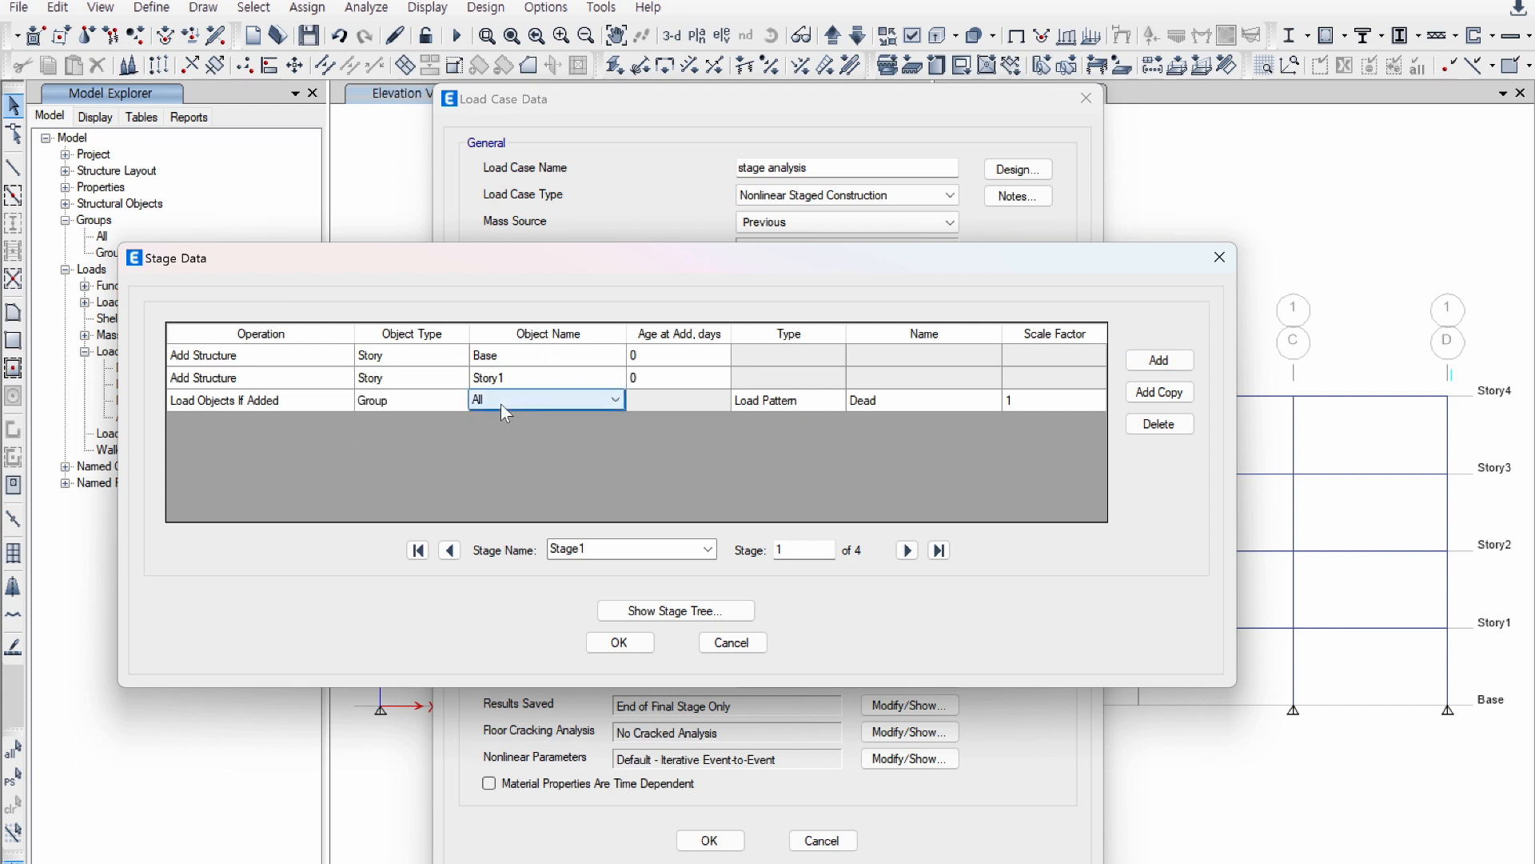
left_click(792, 404)
left_click(956, 403)
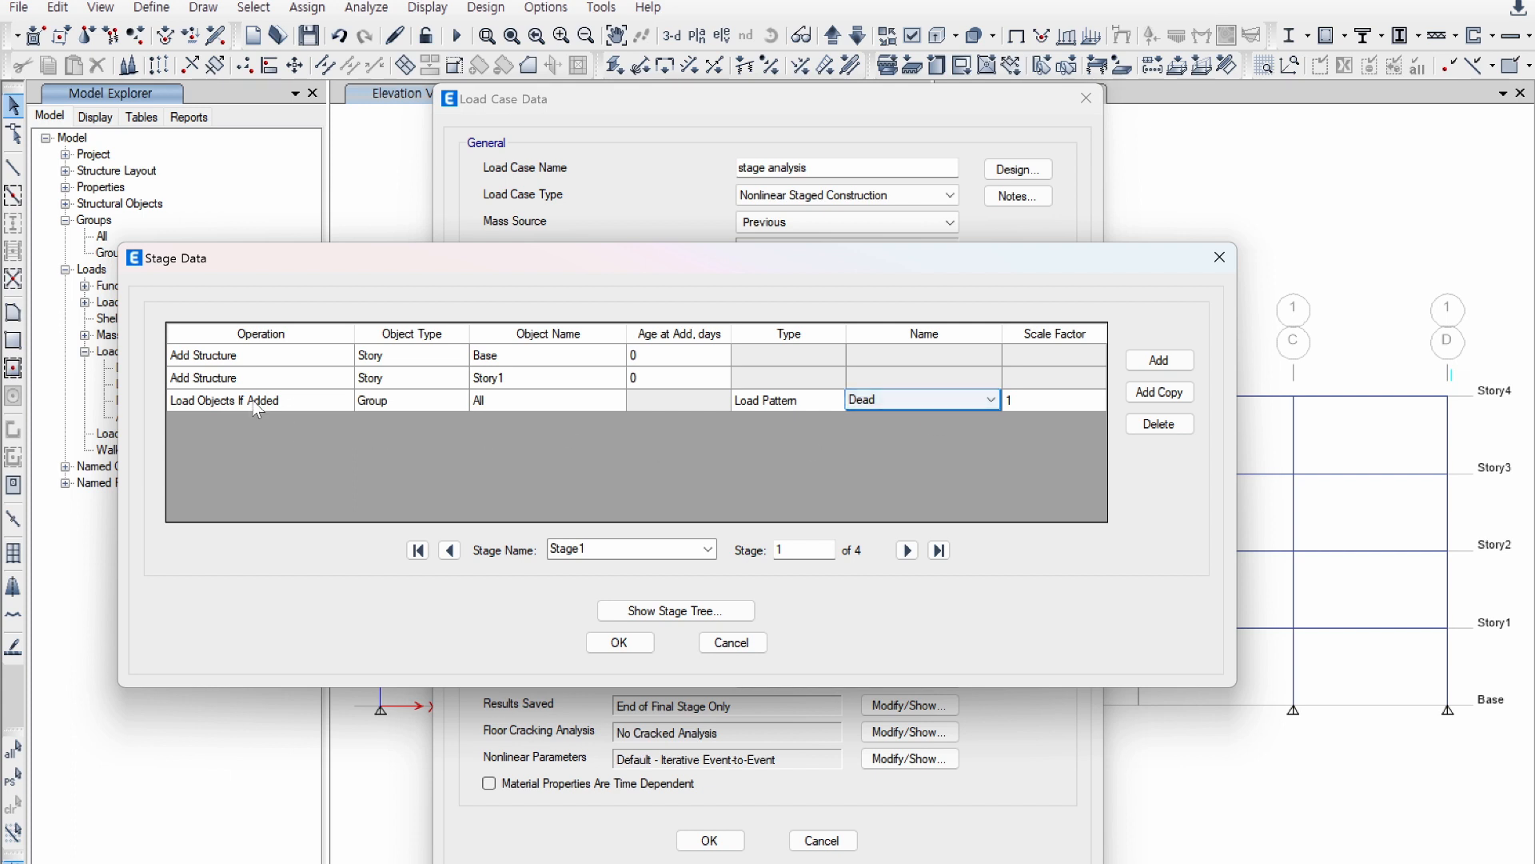
Step: Try the Group object type for the first Add Structure operation, and return it to the story Base
left_click(444, 358)
left_click(445, 358)
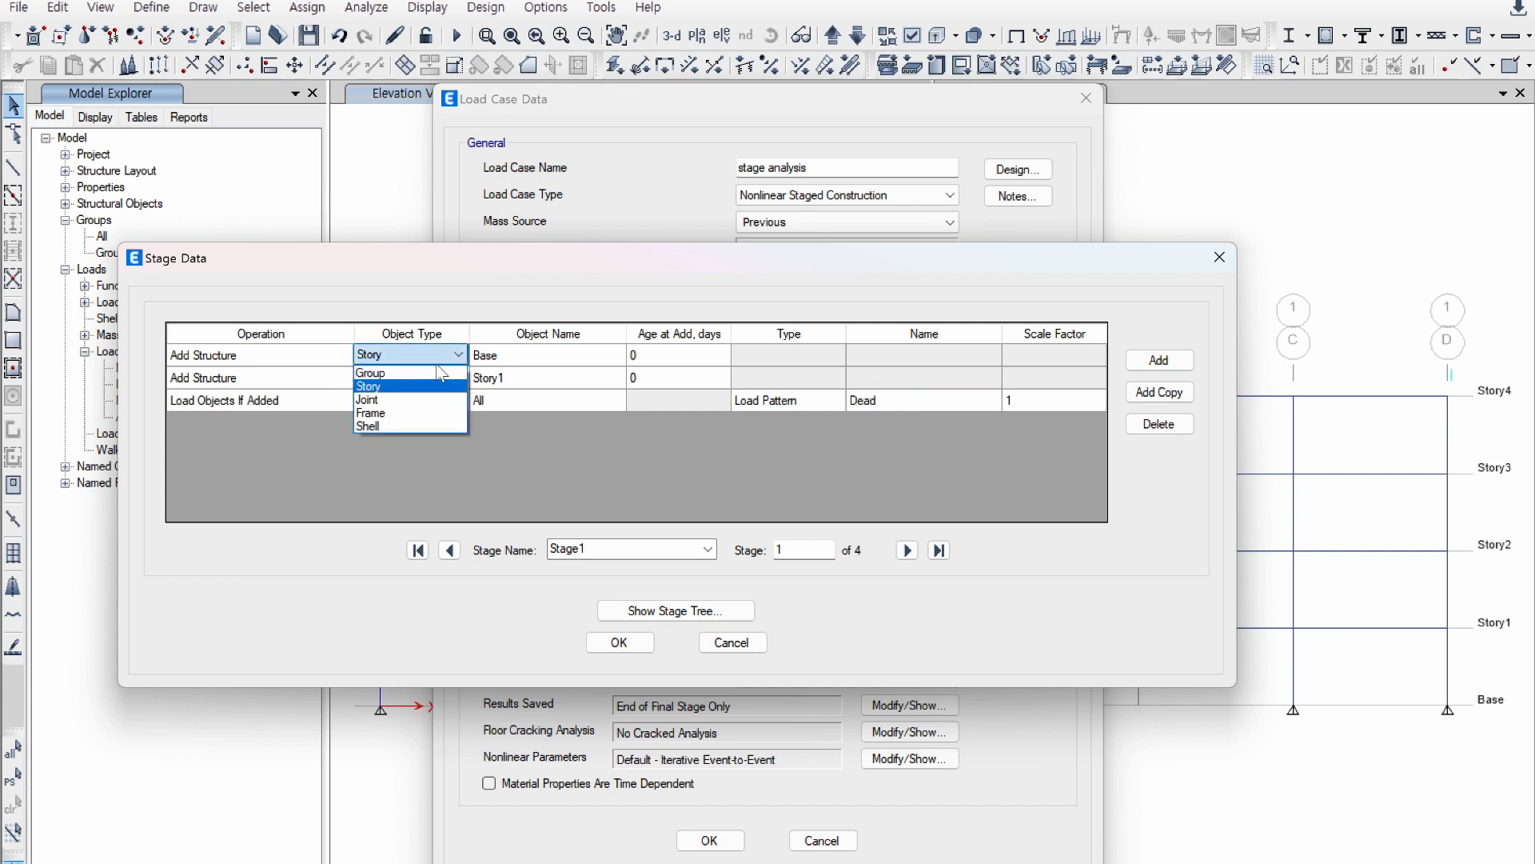
left_click(442, 373)
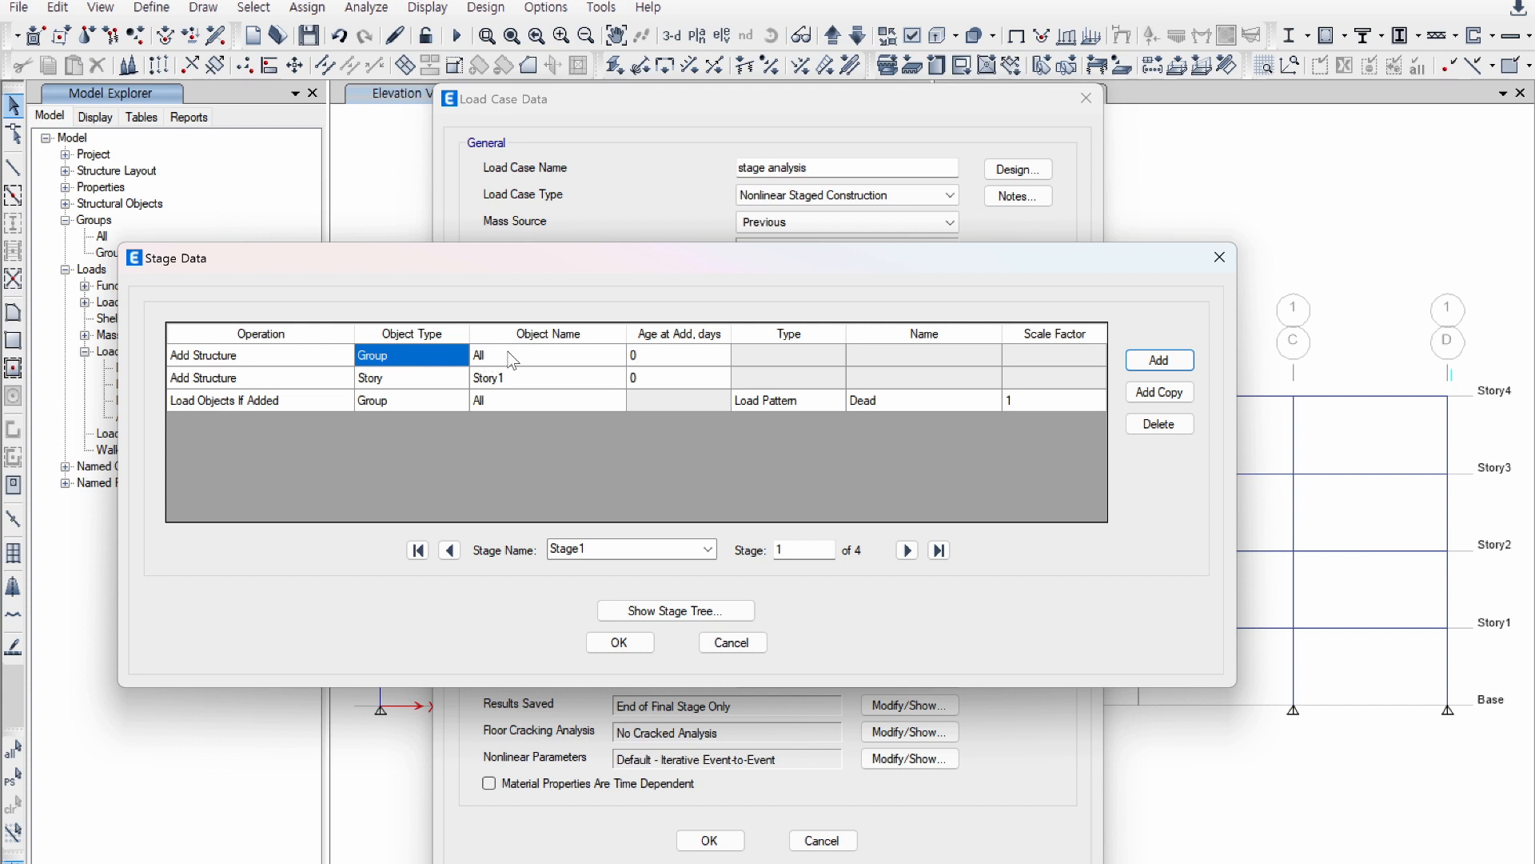
left_click(540, 352)
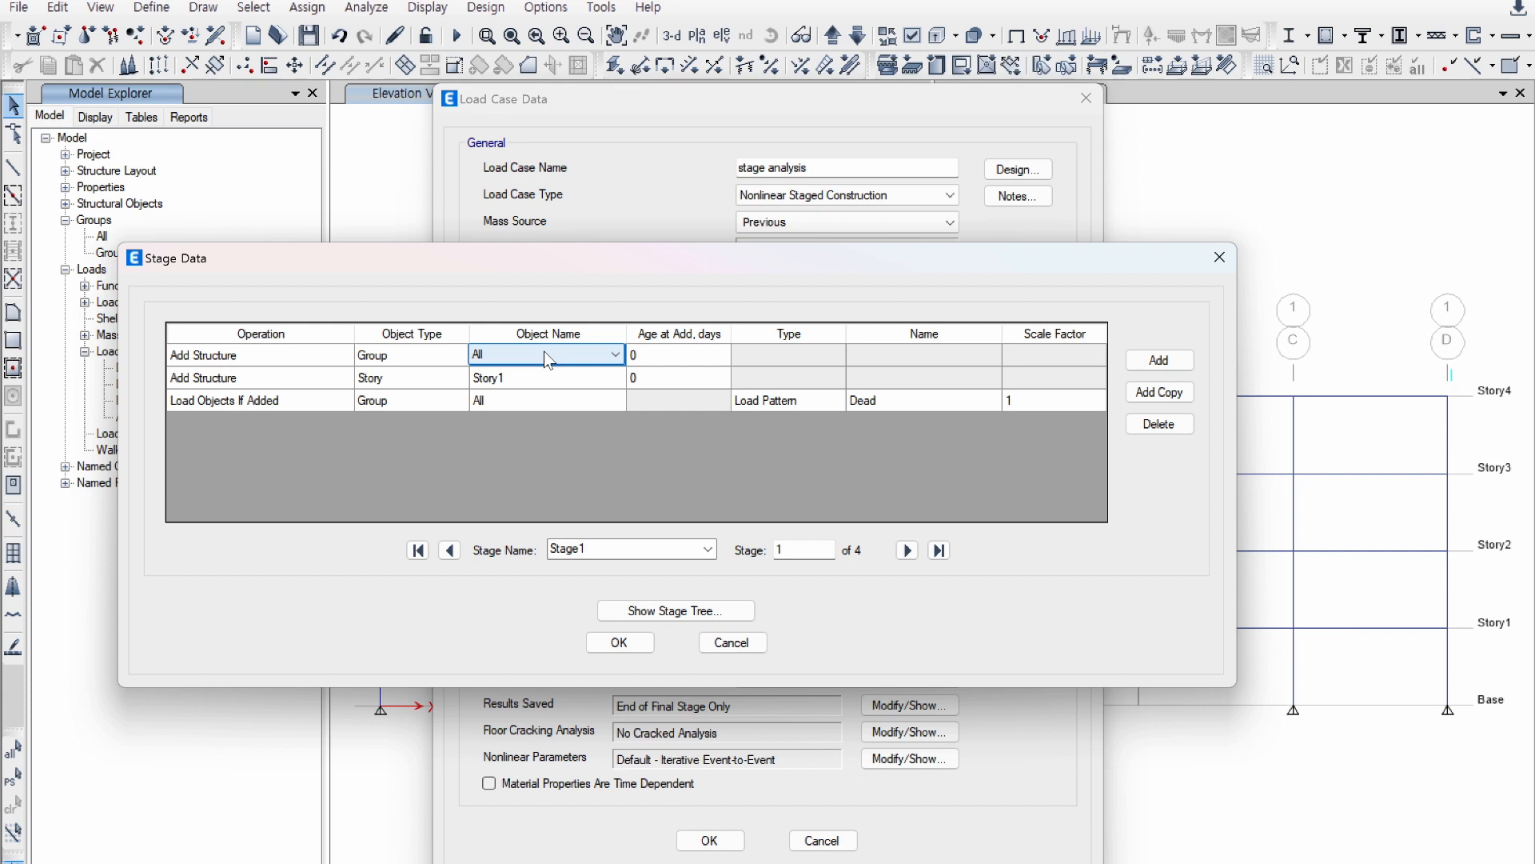
left_click(445, 360)
left_click(447, 361)
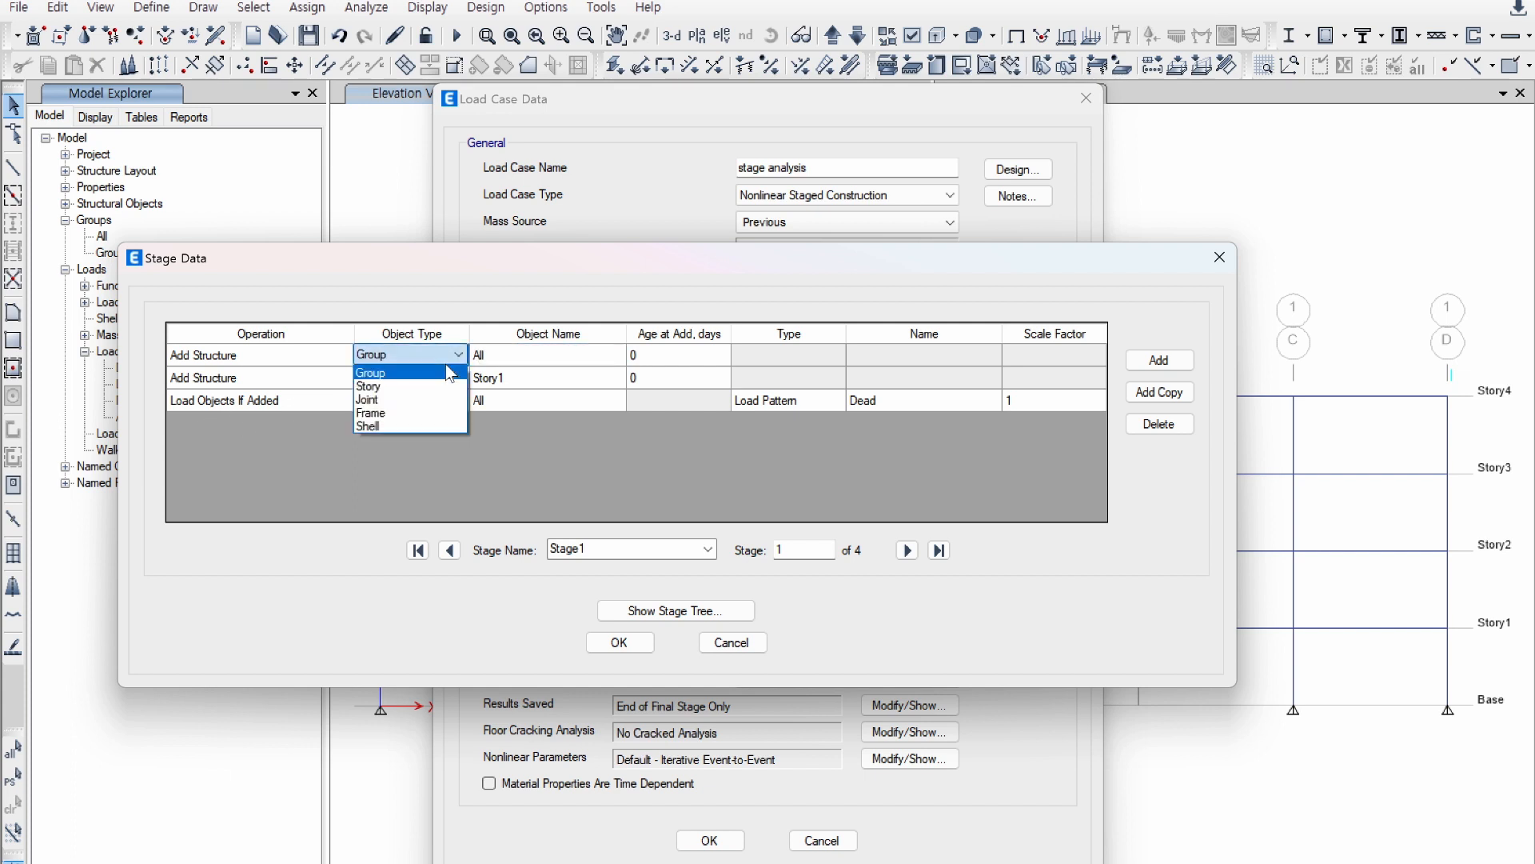
left_click(424, 387)
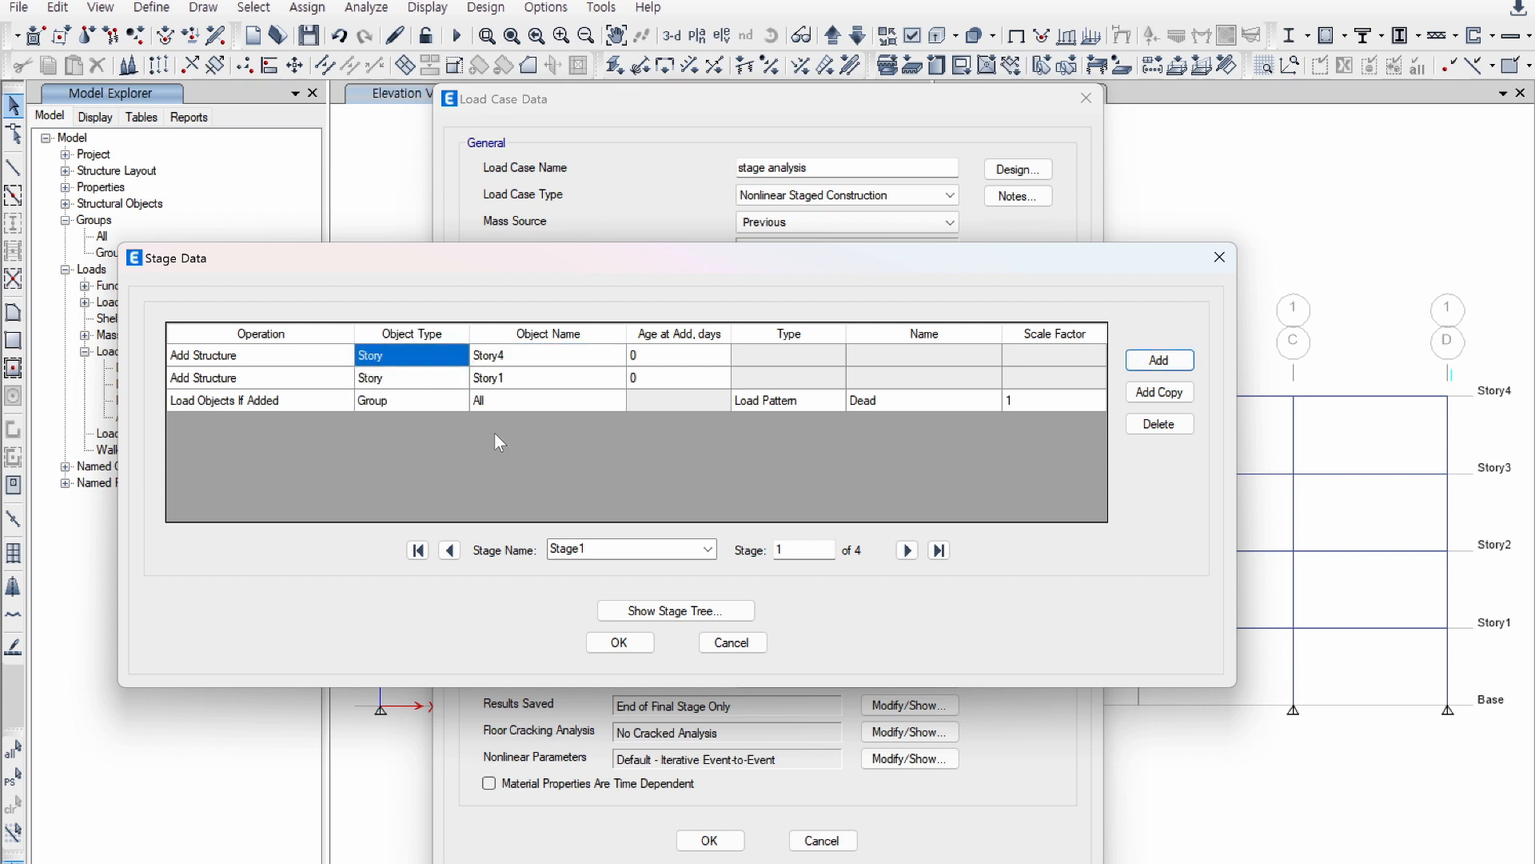
left_click(548, 368)
left_click(555, 359)
left_click(555, 359)
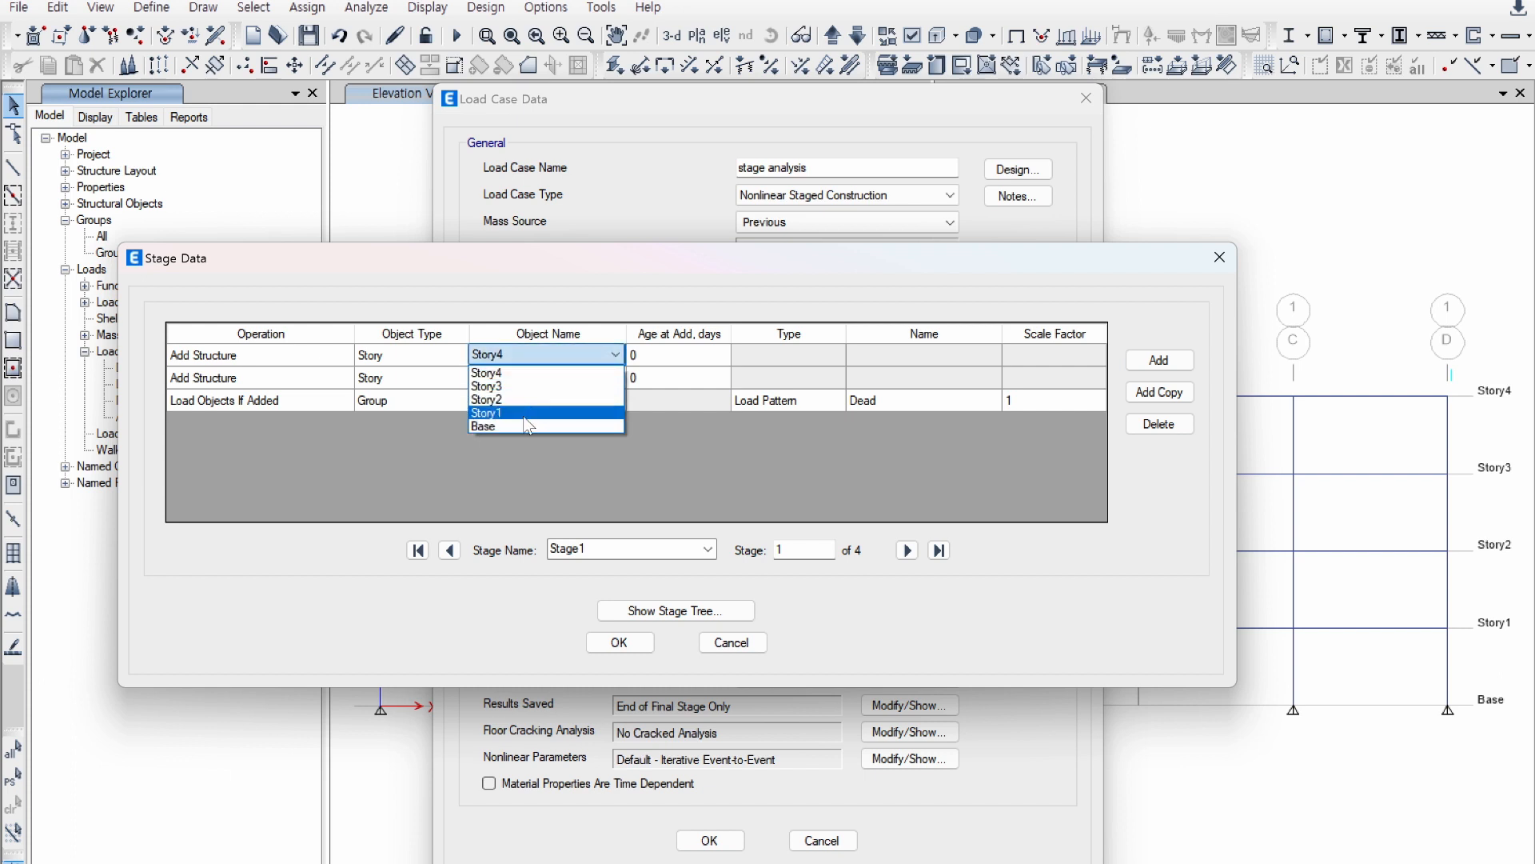
left_click(521, 426)
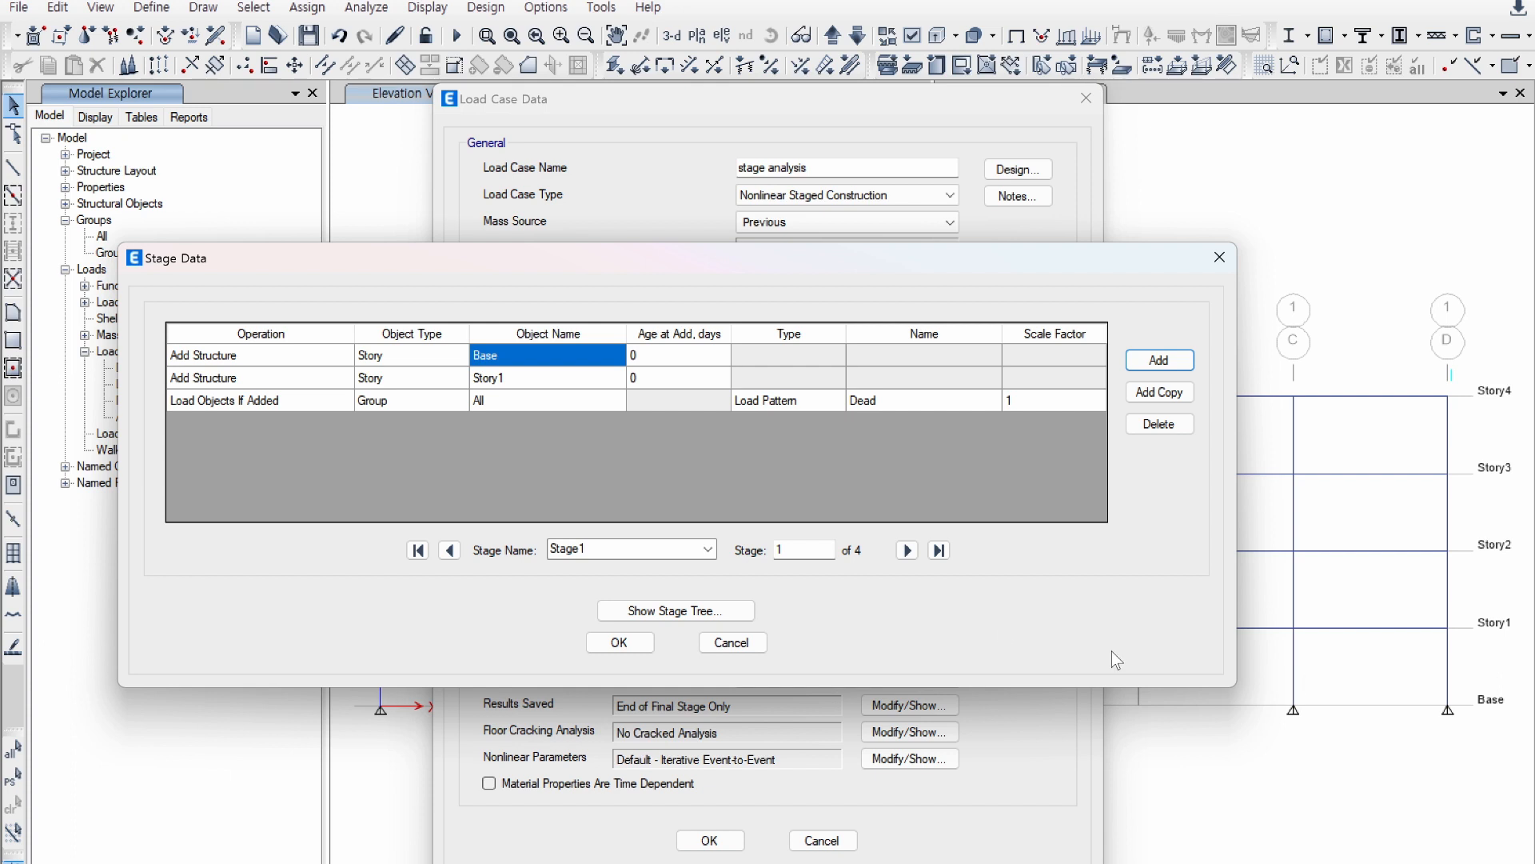
Step: Try Load Objects If Added and Remove Structure as the Story1 operation, and return it to Add Structure
left_click(502, 378)
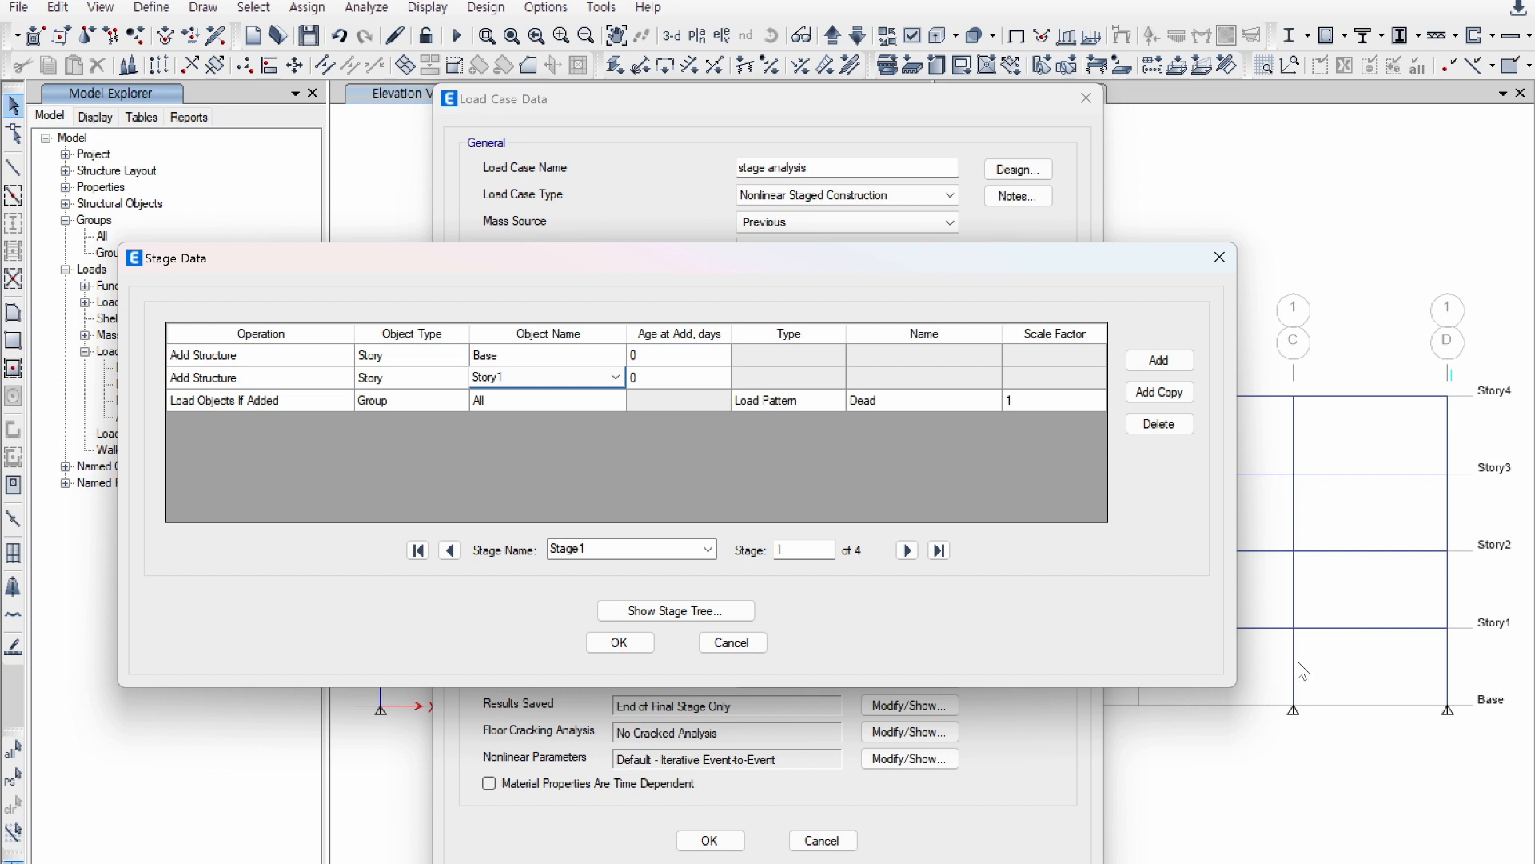
left_click(305, 381)
left_click(339, 382)
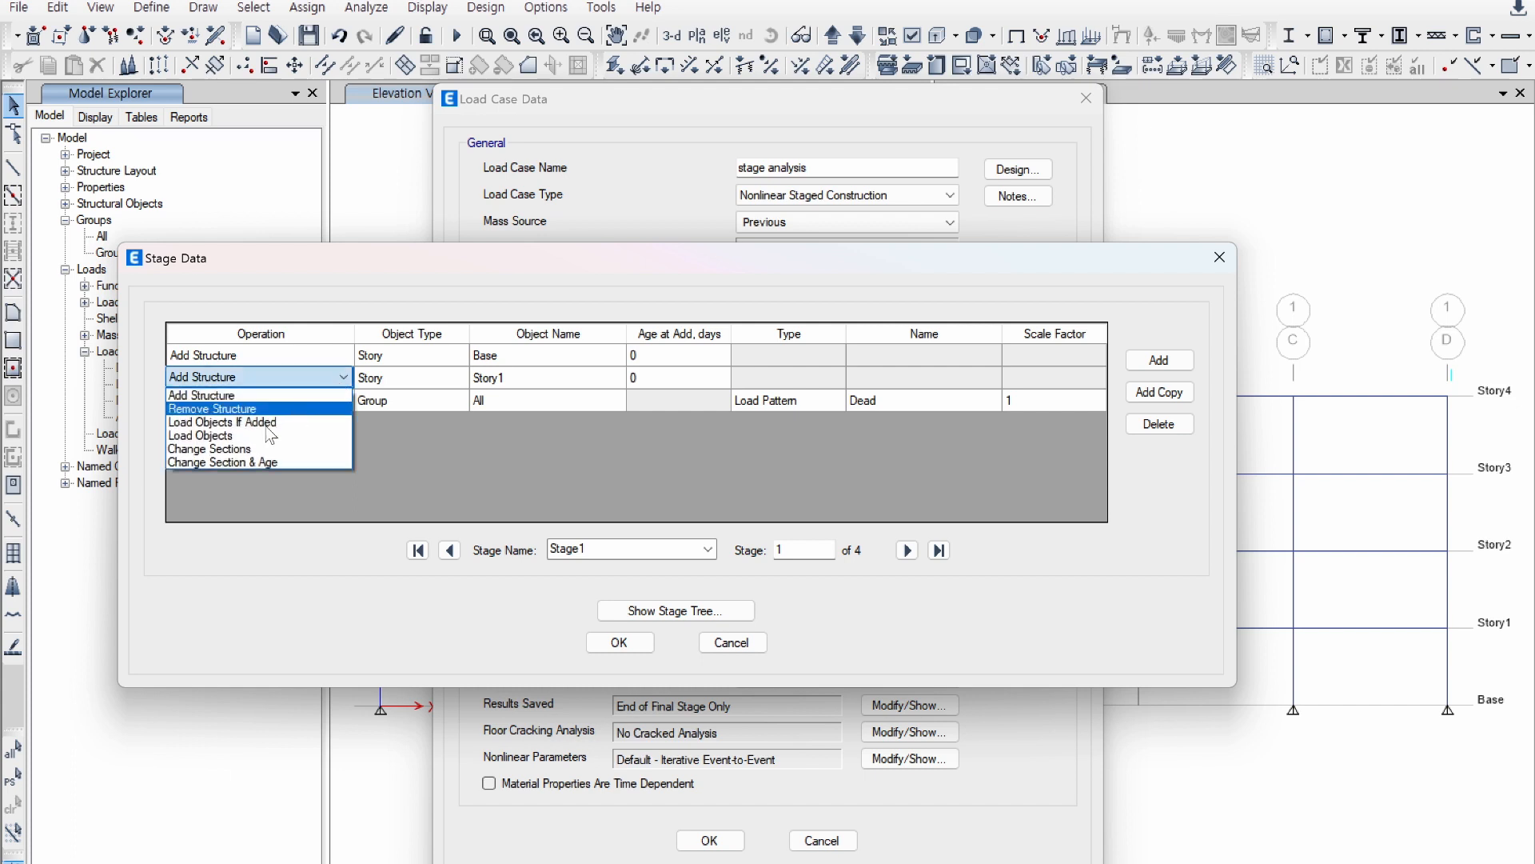
left_click(239, 424)
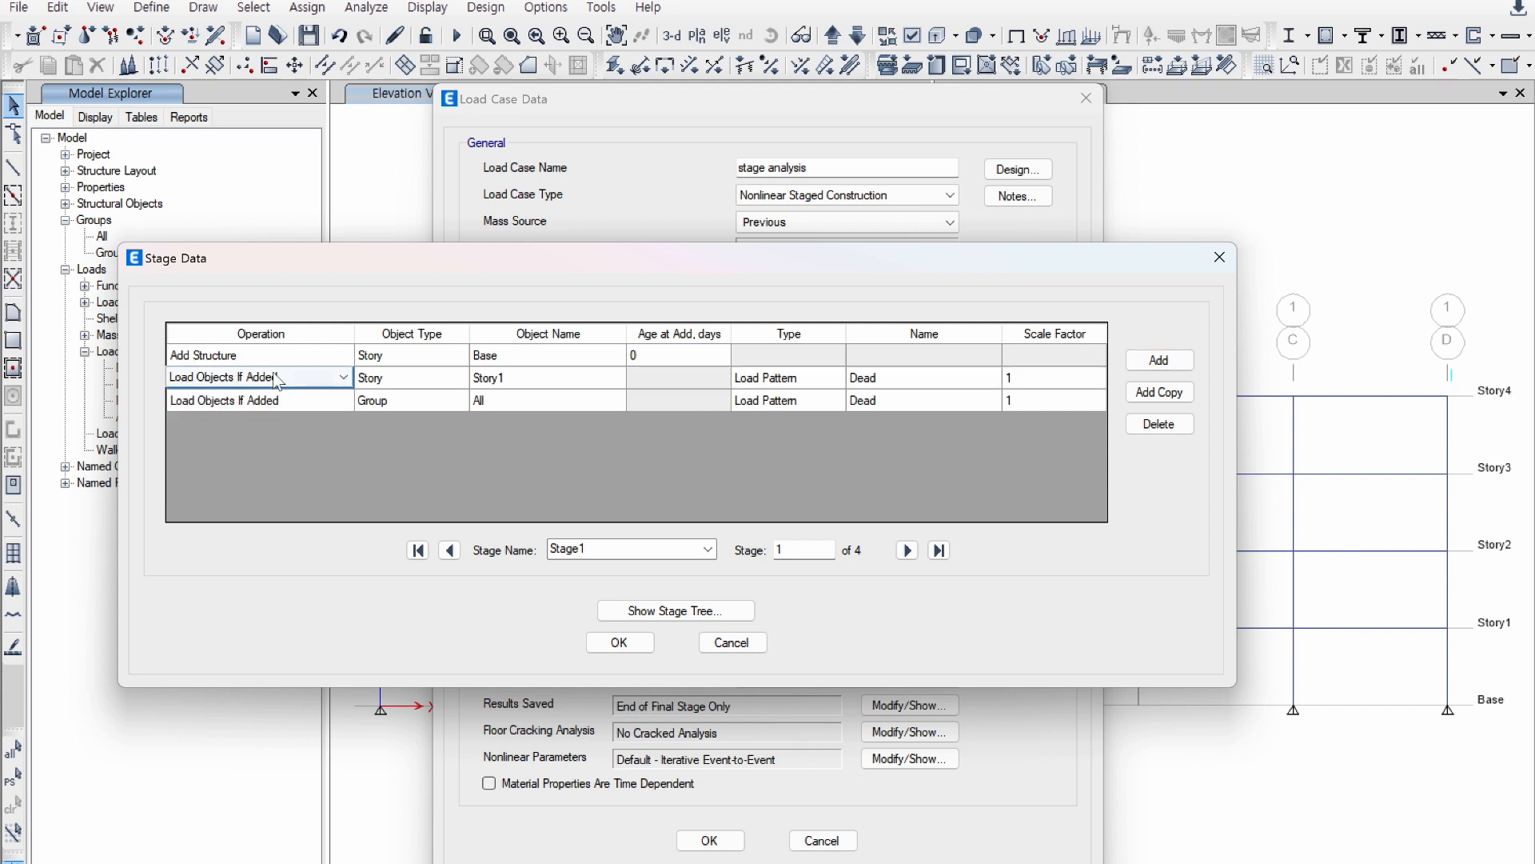
left_click(272, 376)
left_click(286, 416)
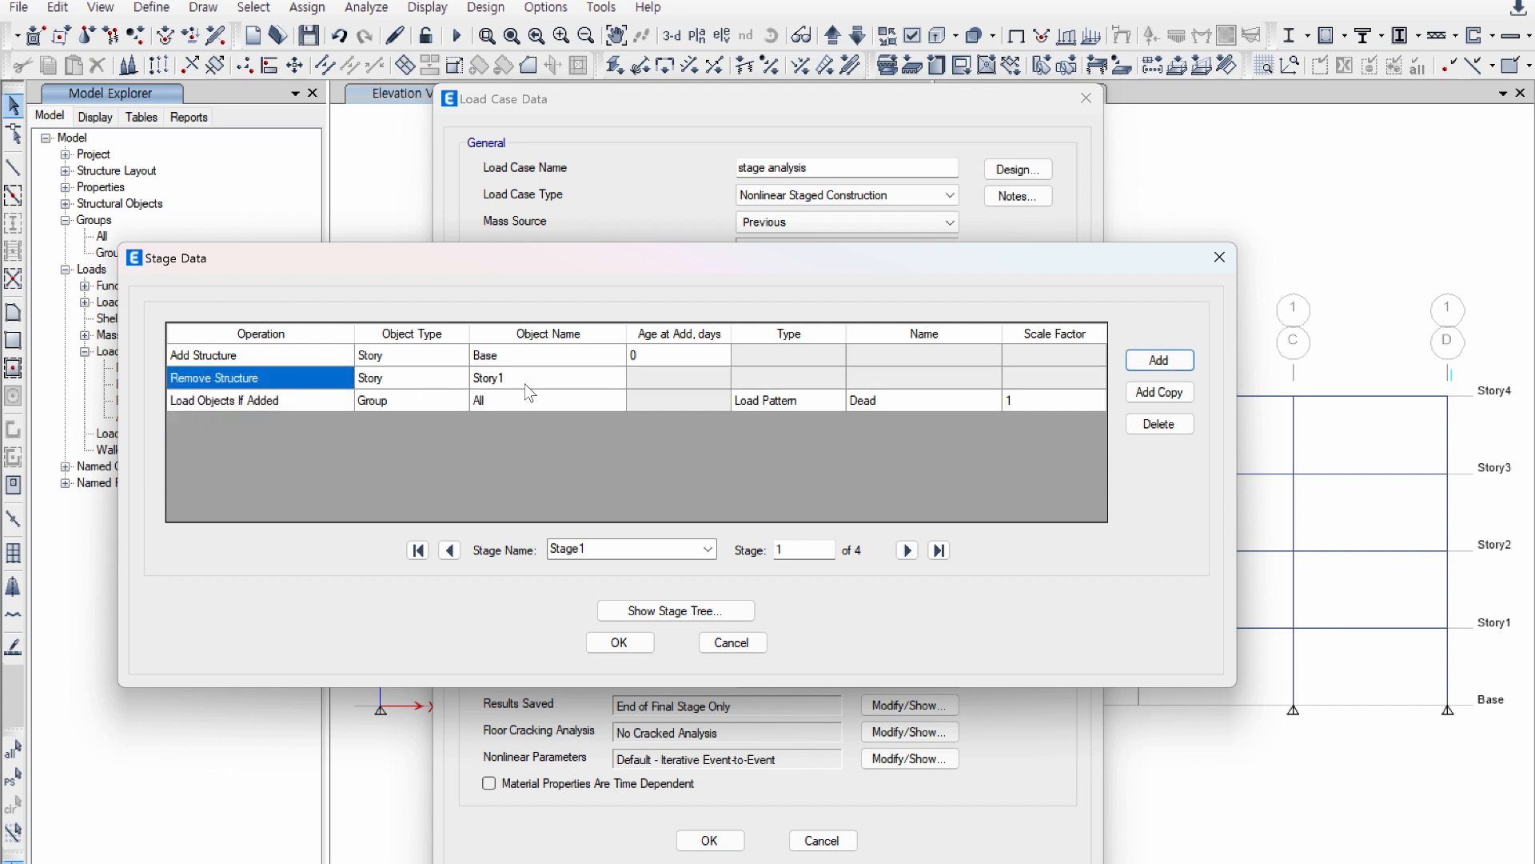
left_click(568, 387)
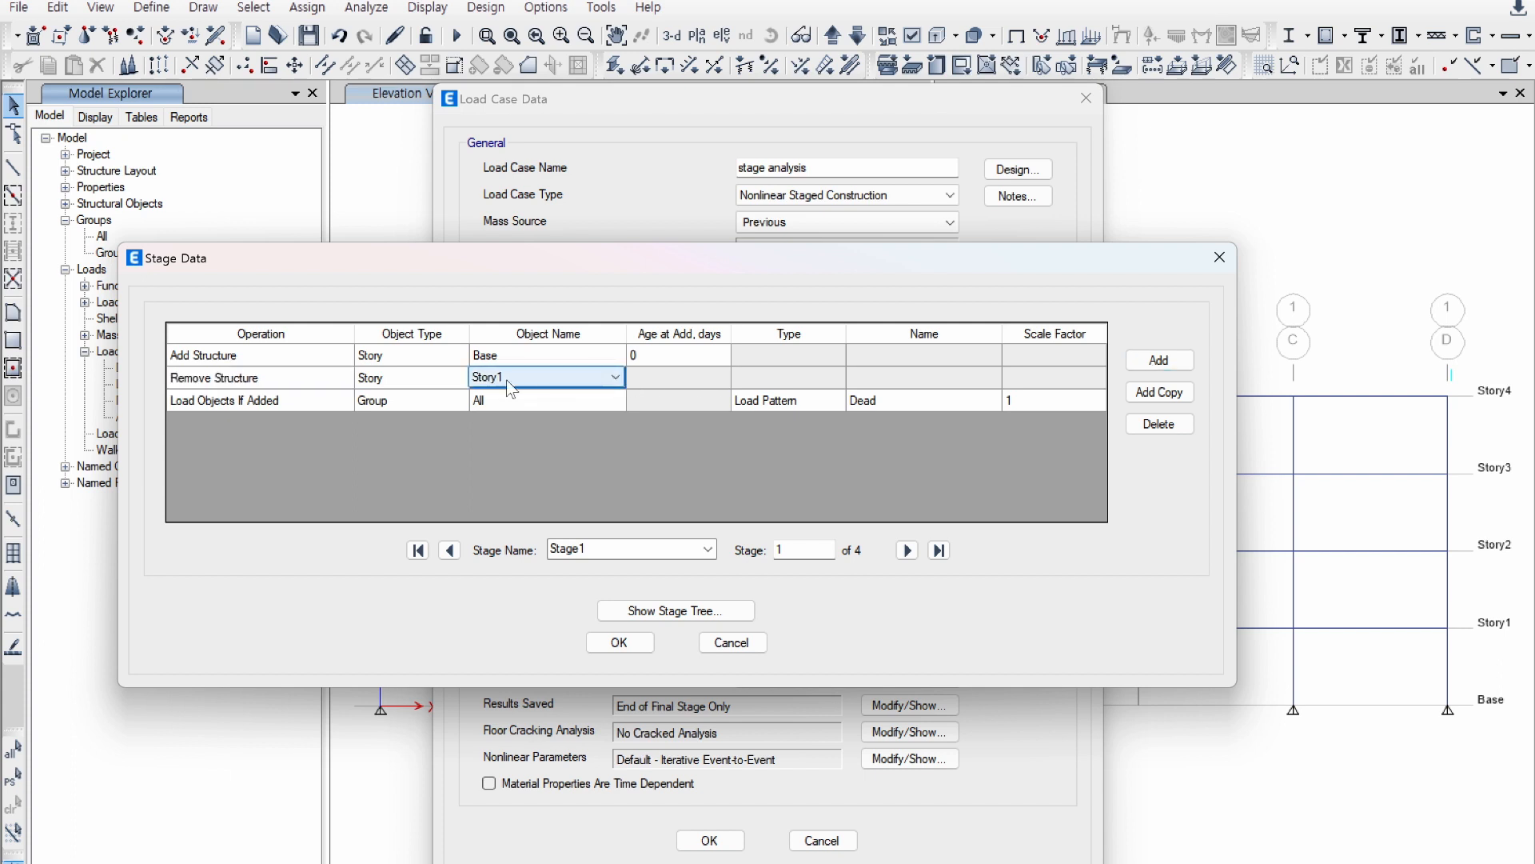
left_click(267, 382)
left_click(268, 385)
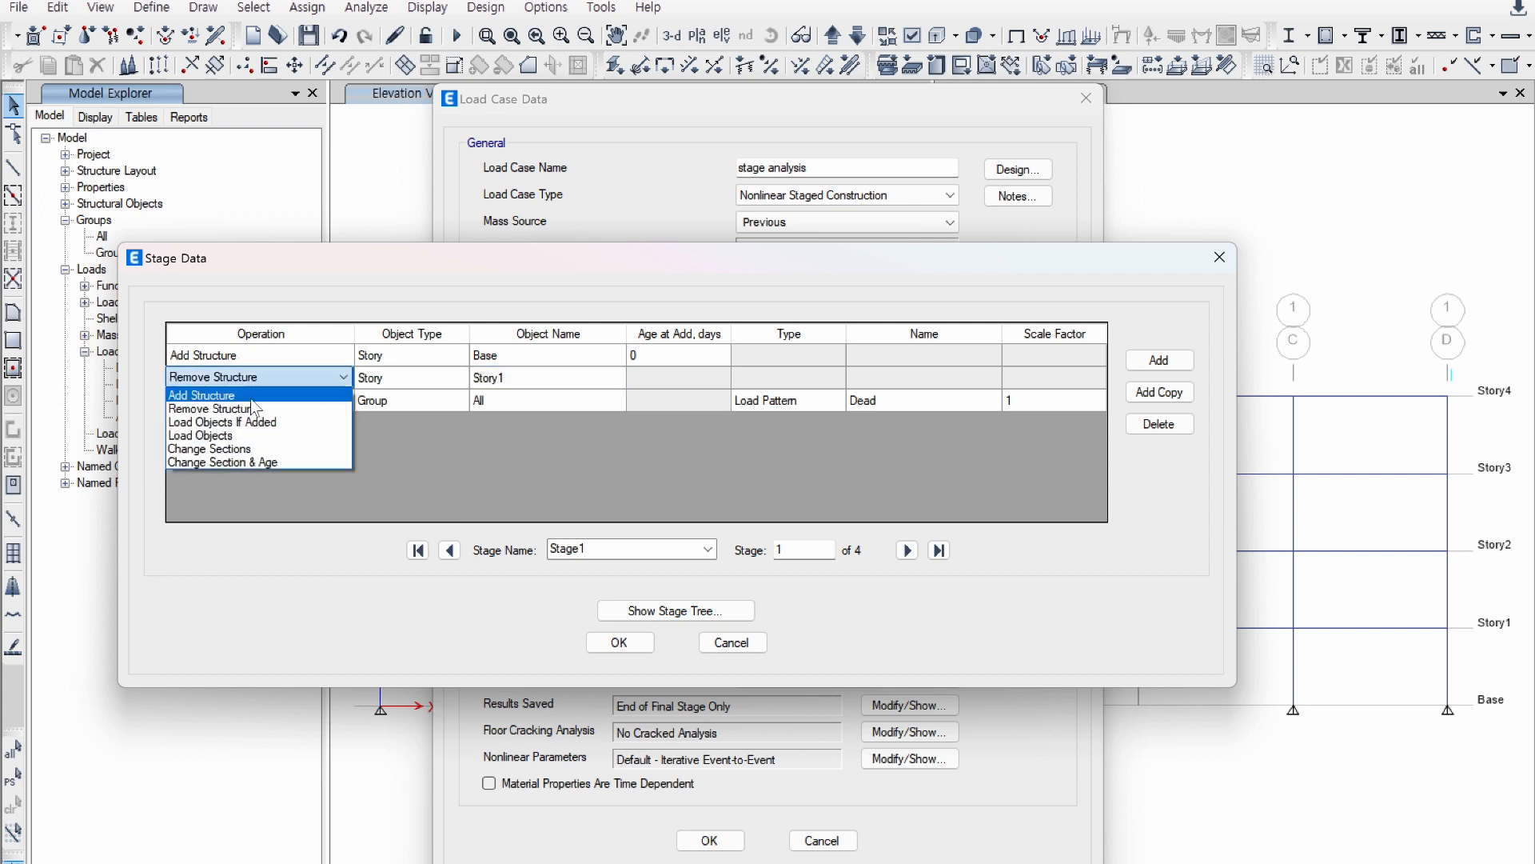
left_click(252, 403)
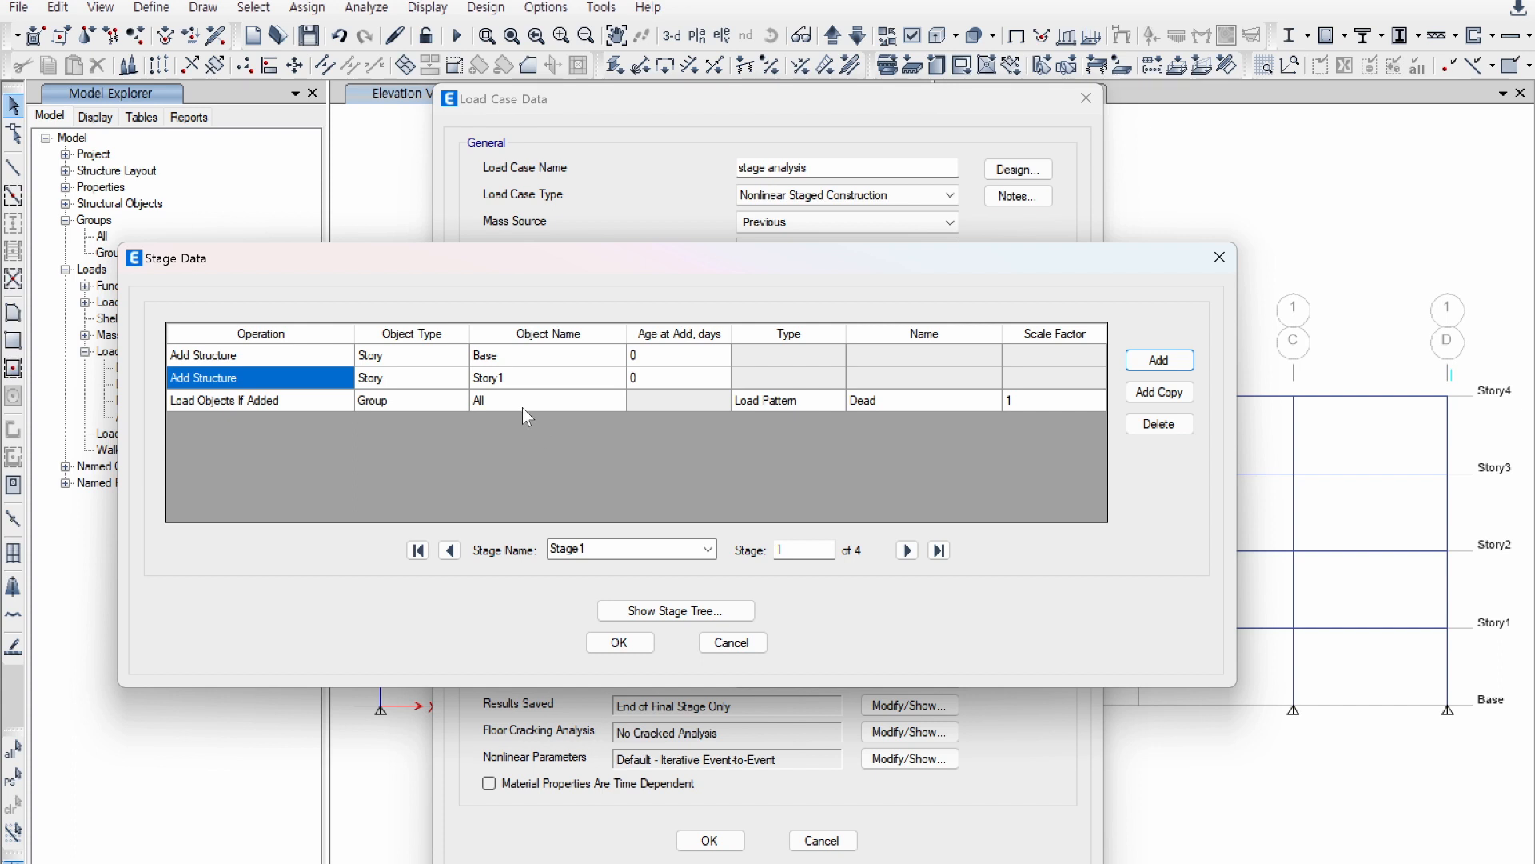
Step: Go to Stage2 and add an Add Structure operation for the story Story2
left_click(909, 550)
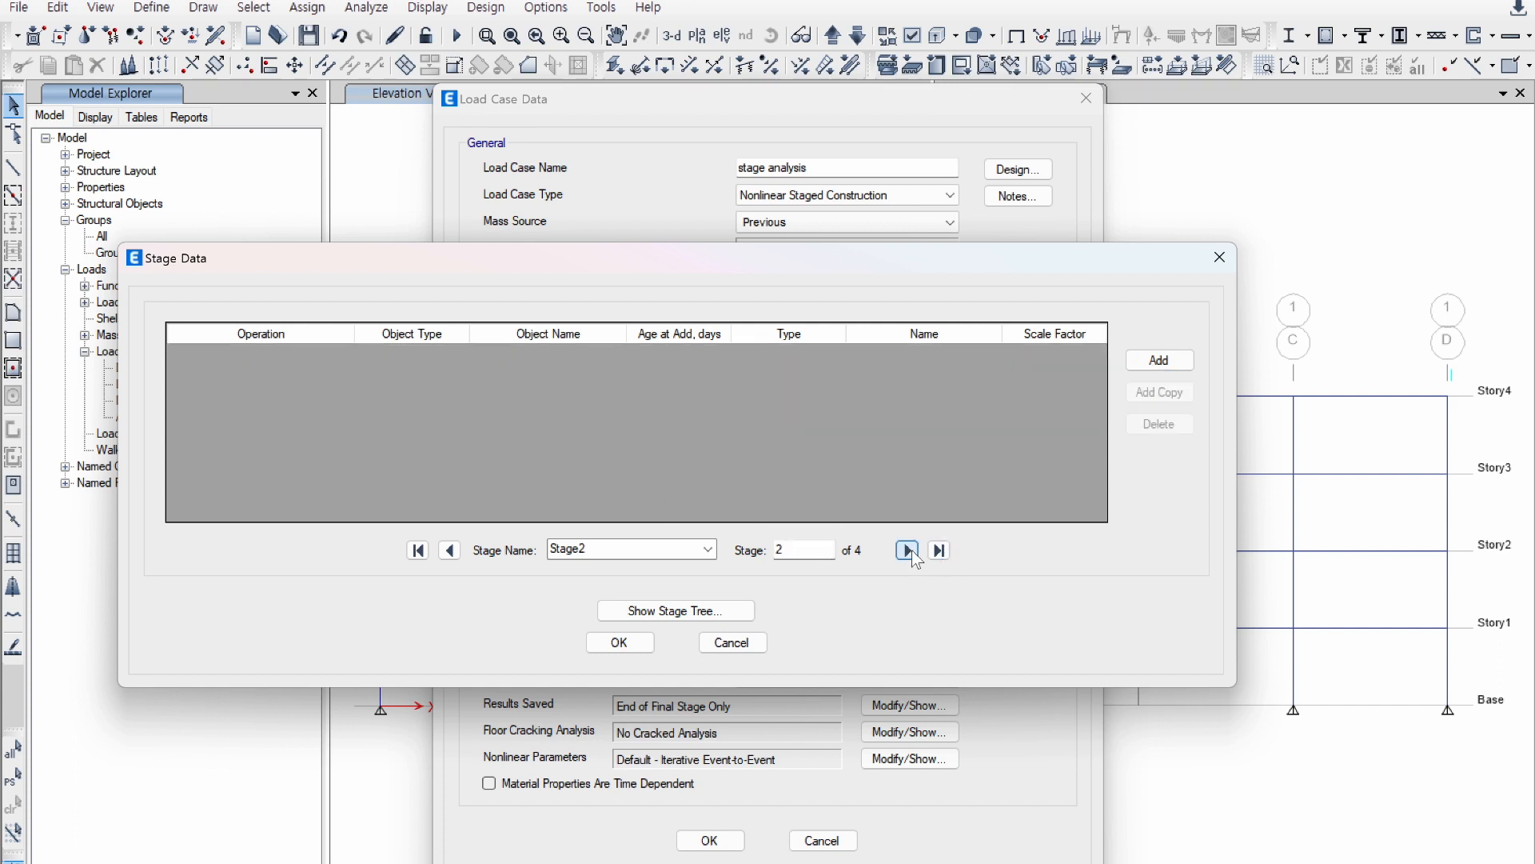
left_click(1160, 359)
left_click(318, 356)
left_click(418, 352)
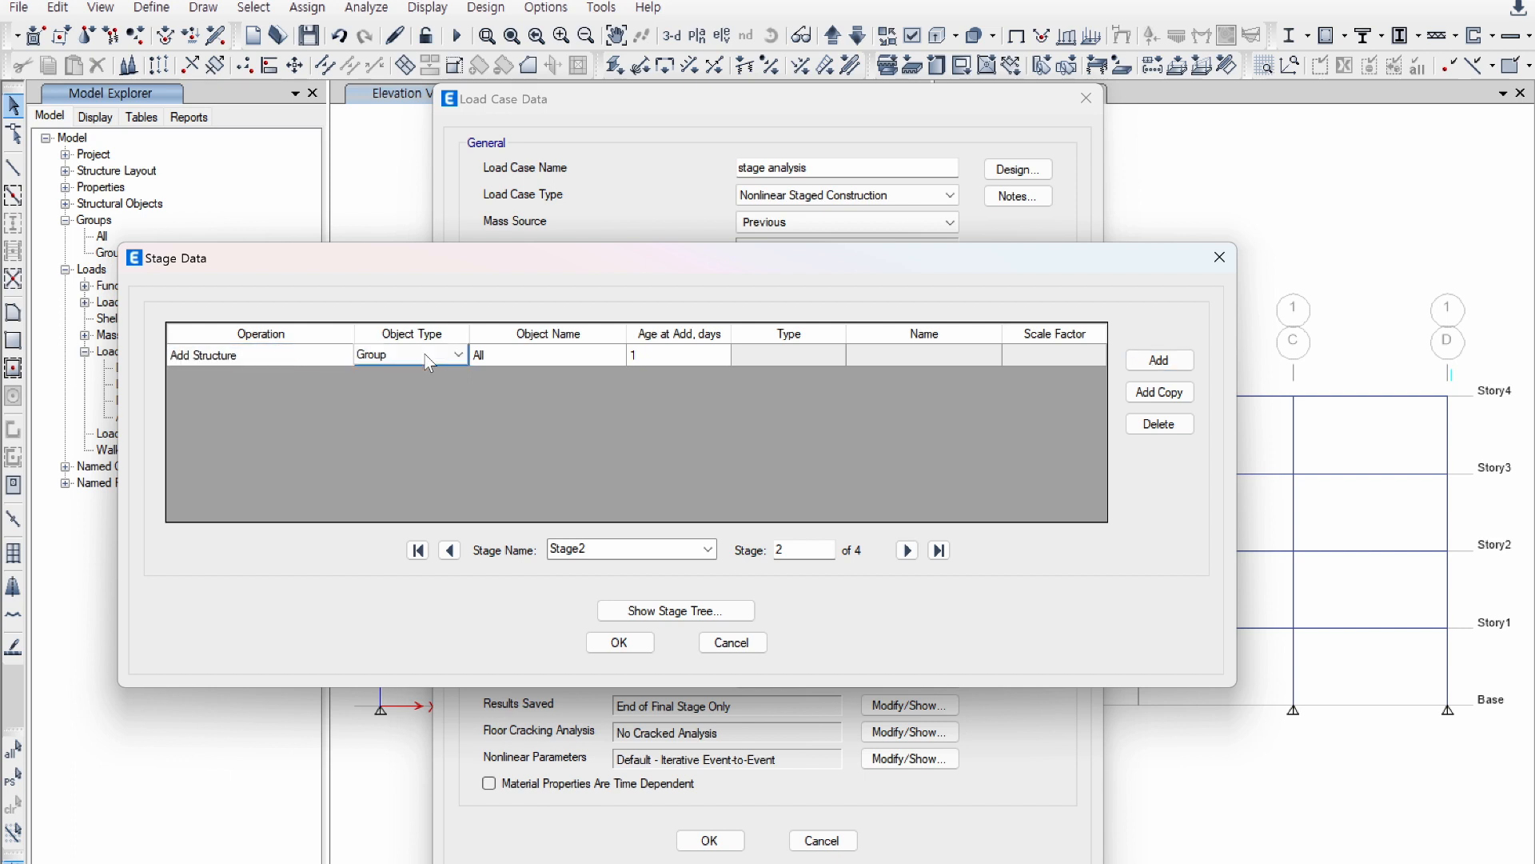
left_click(417, 352)
left_click(421, 386)
left_click(501, 357)
left_click(502, 357)
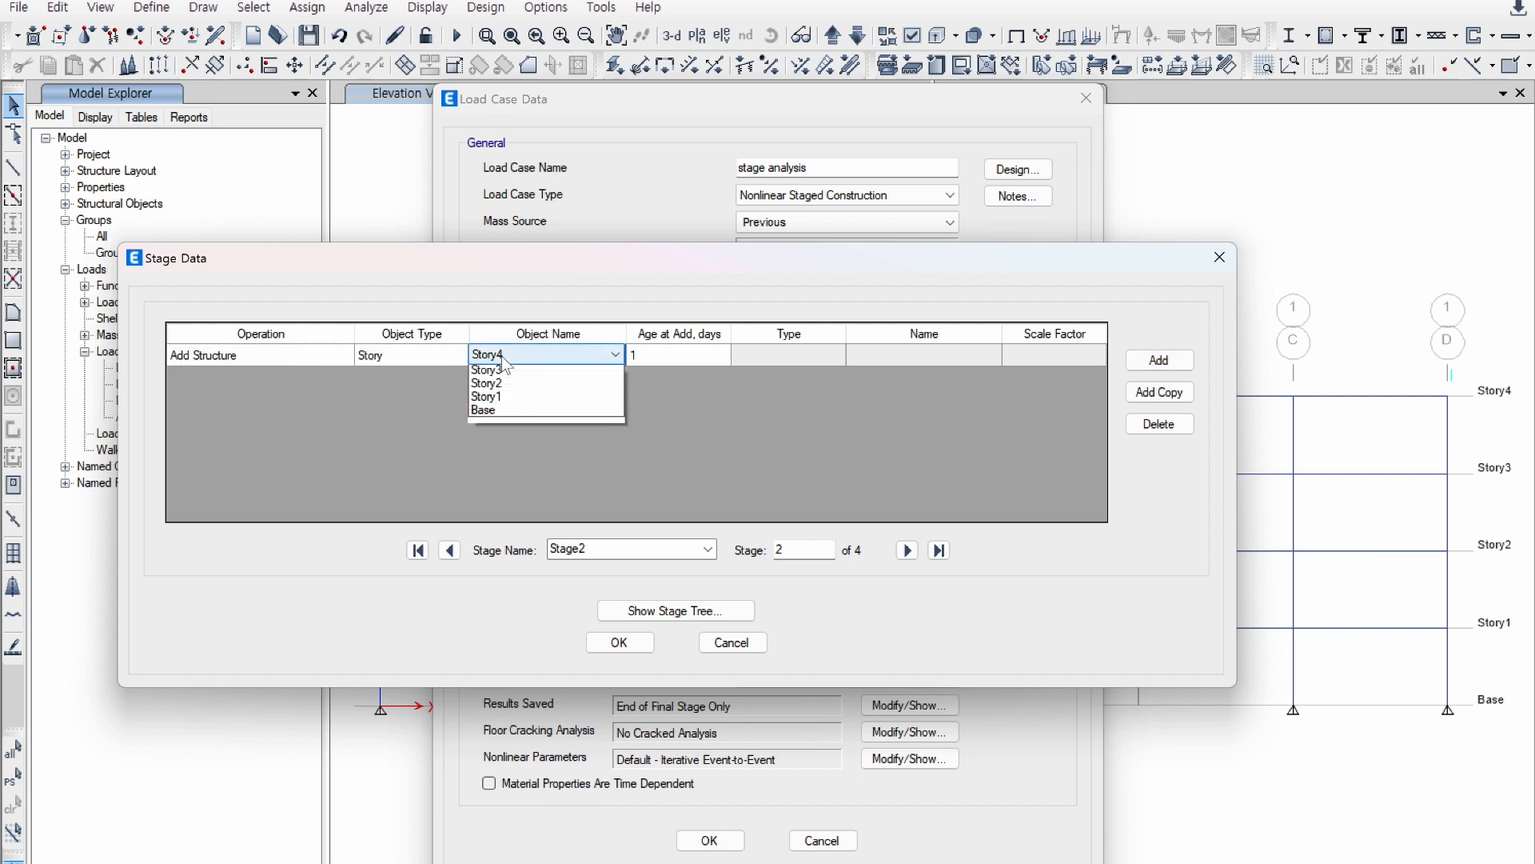
left_click(512, 400)
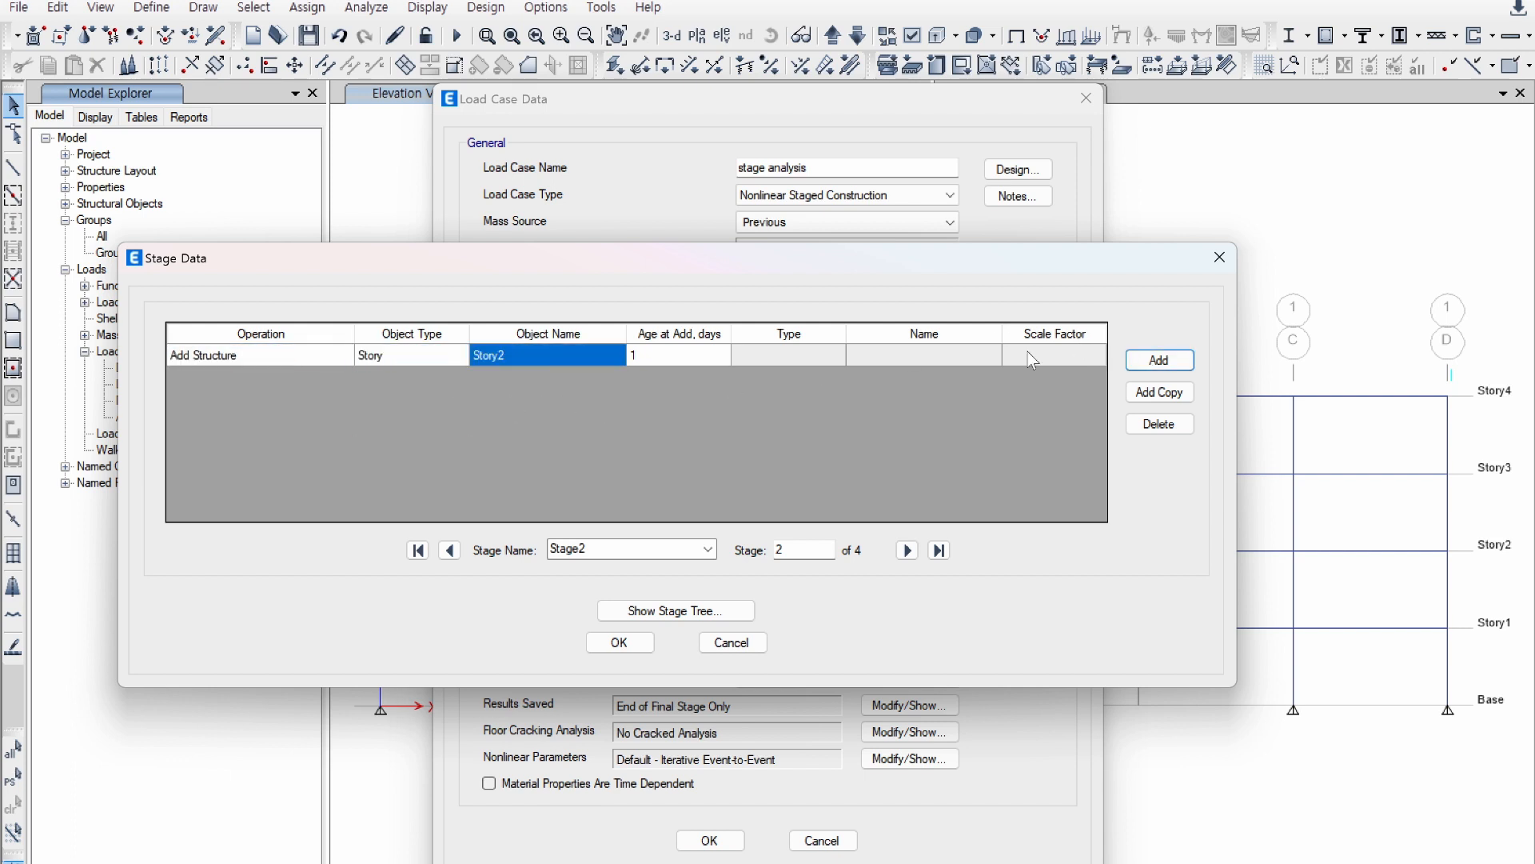
Step: Set the age at add of the Stage2 Add Structure operation to 0 days
left_click(692, 355)
left_click(693, 356)
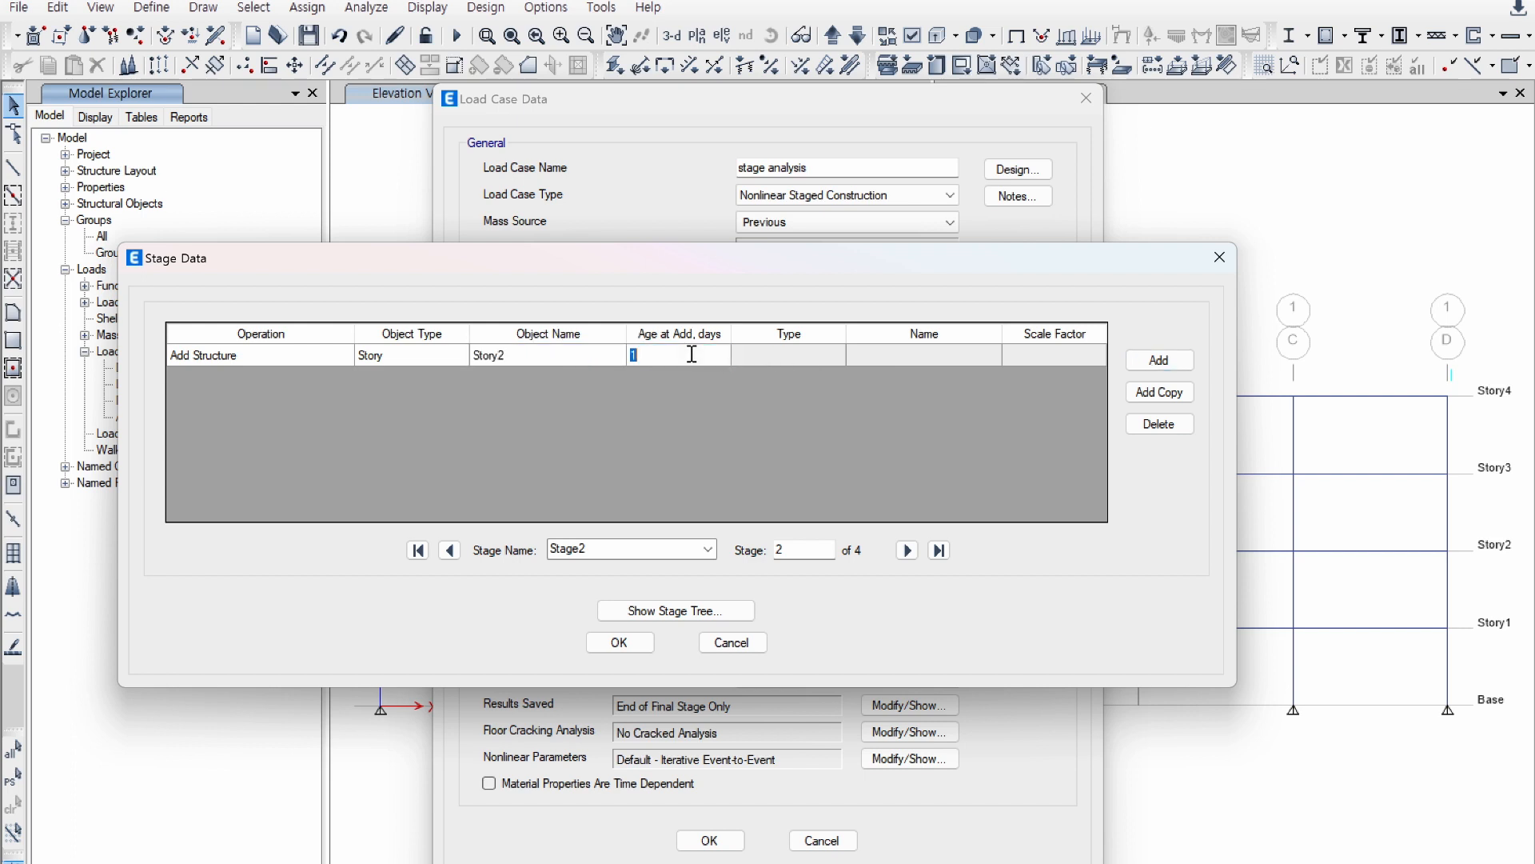
type("0")
left_click(583, 359)
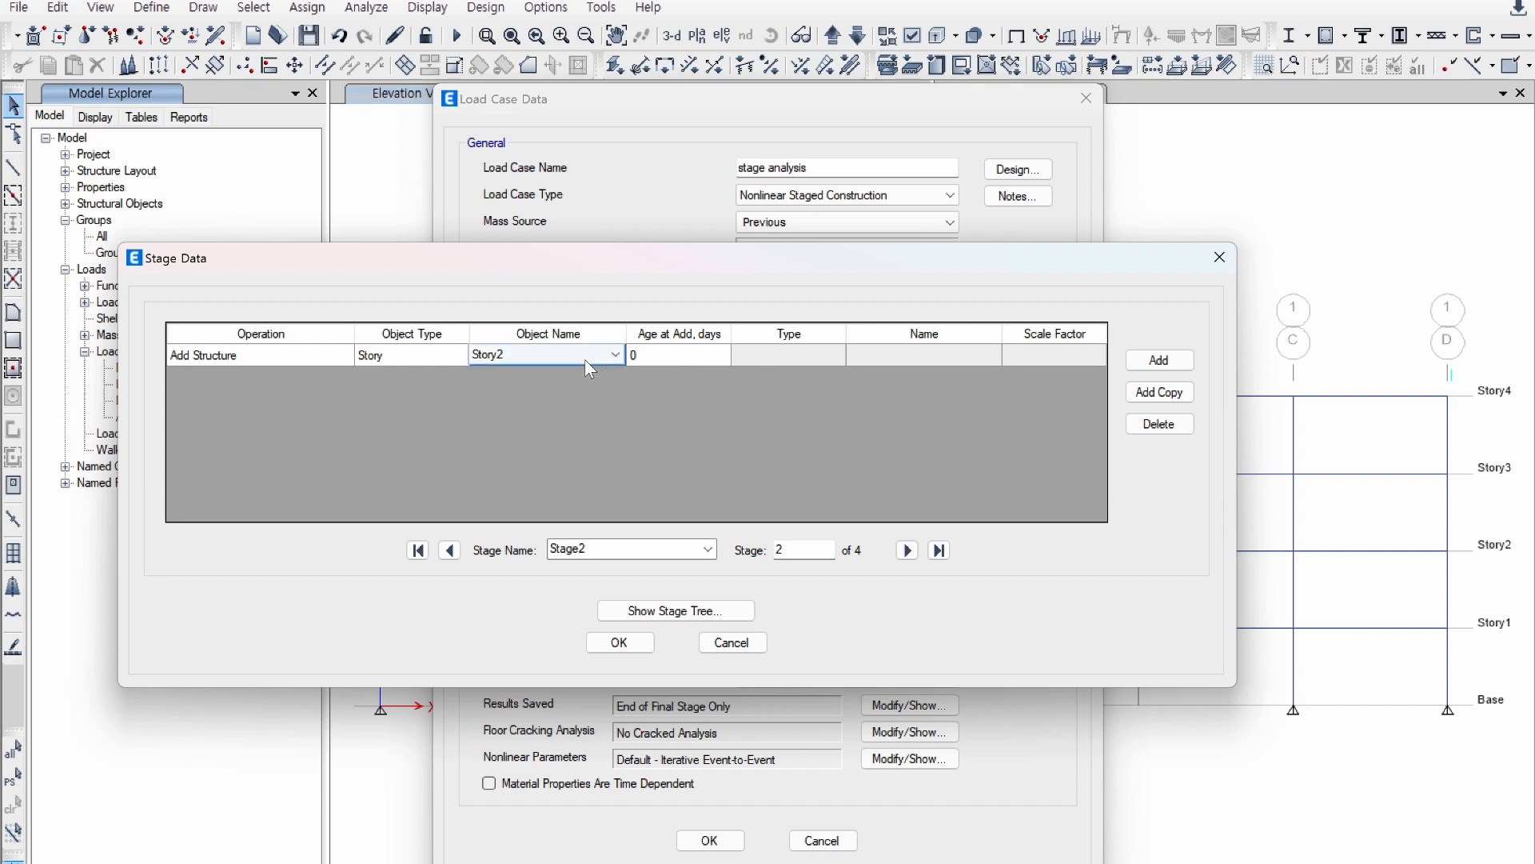
Step: Add a Load Objects If Added operation to Stage2 for the group All with the Dead load pattern
left_click(670, 359)
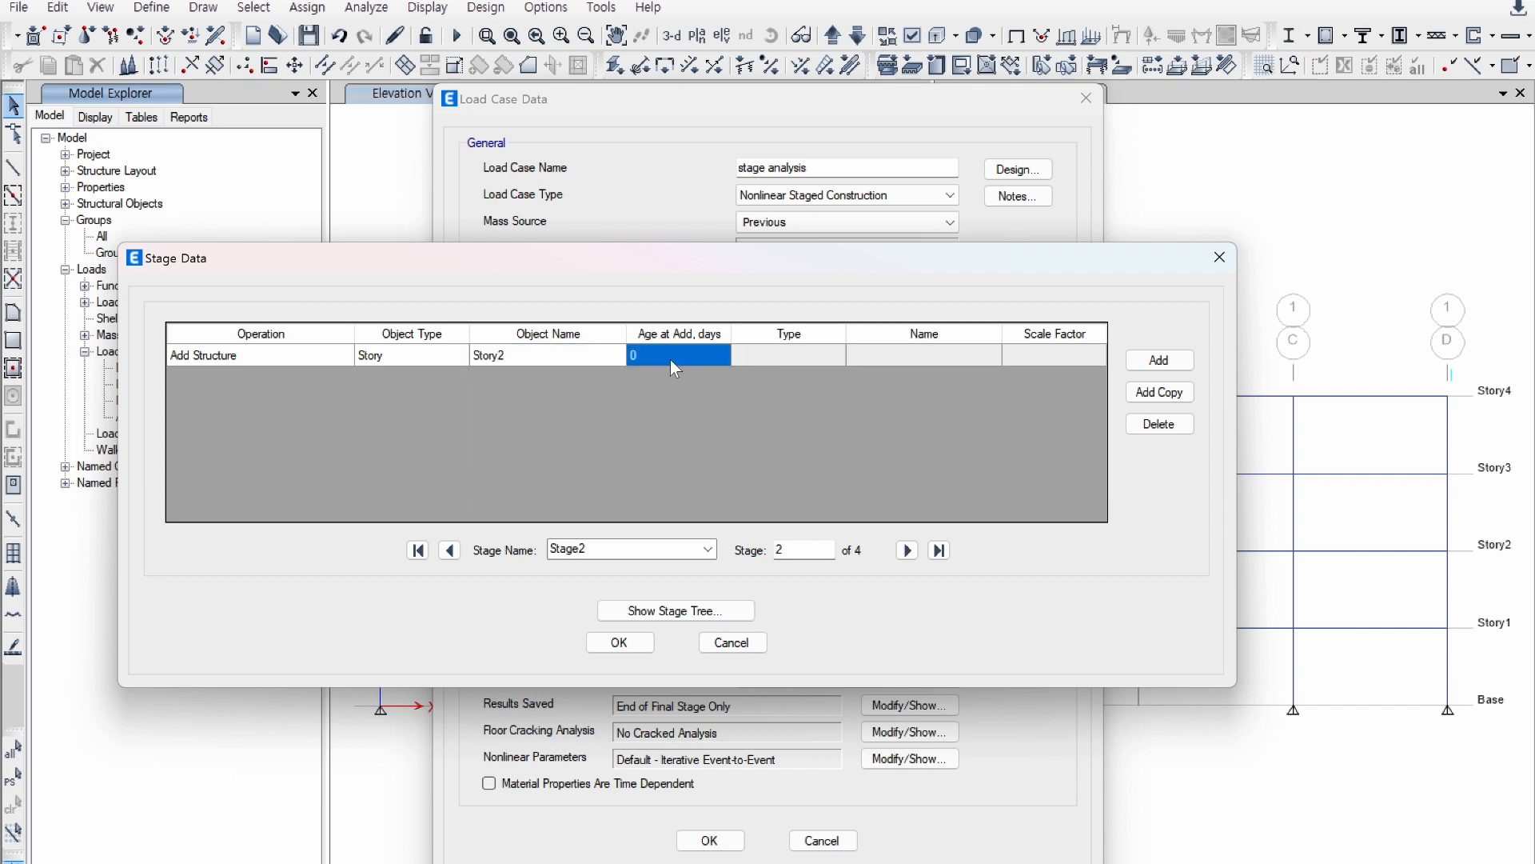
left_click(1160, 360)
left_click(280, 378)
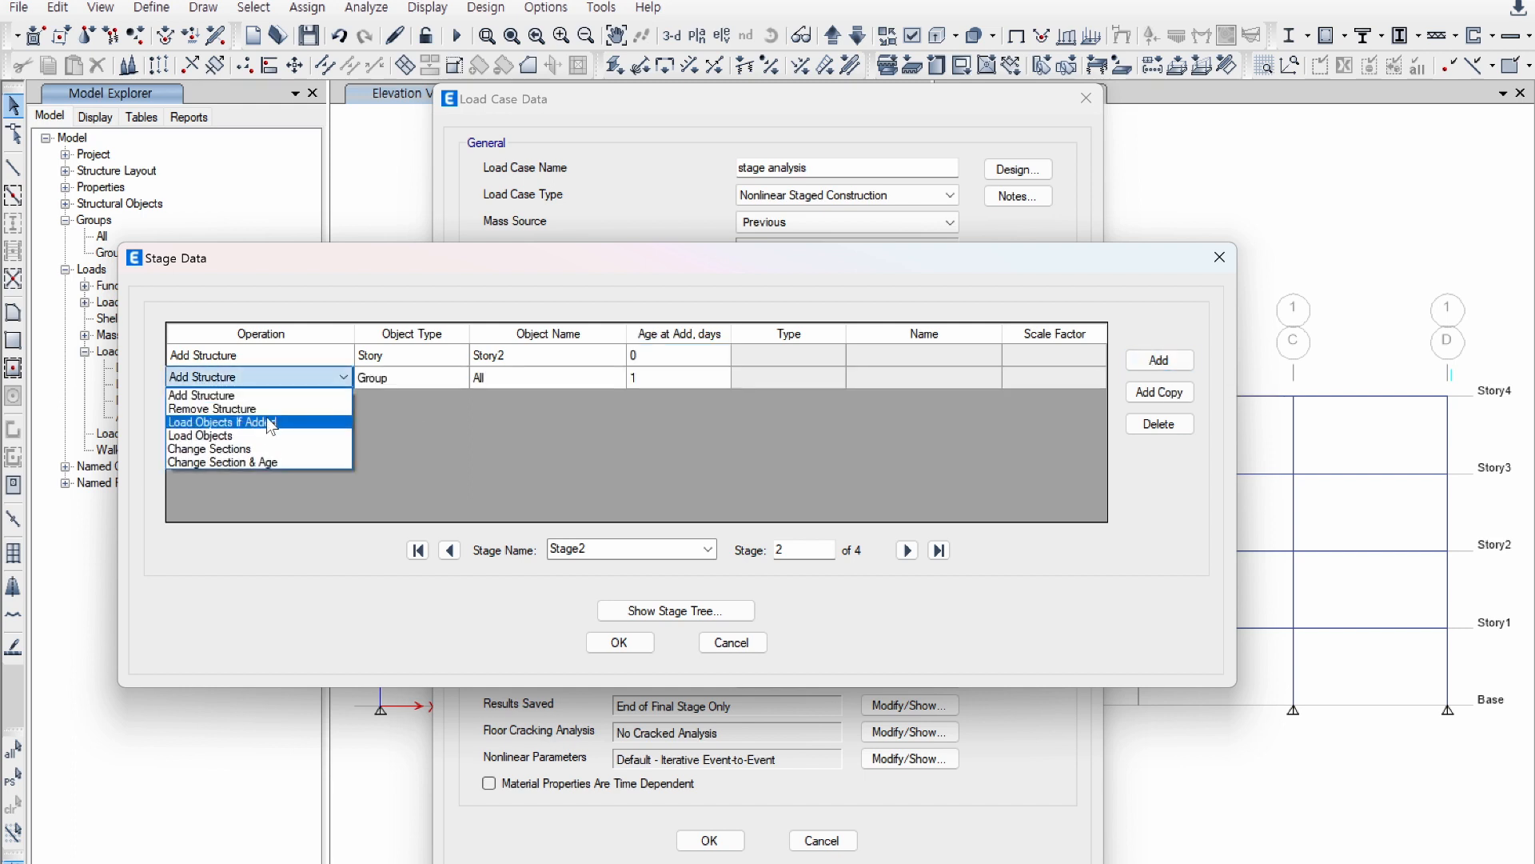
left_click(320, 423)
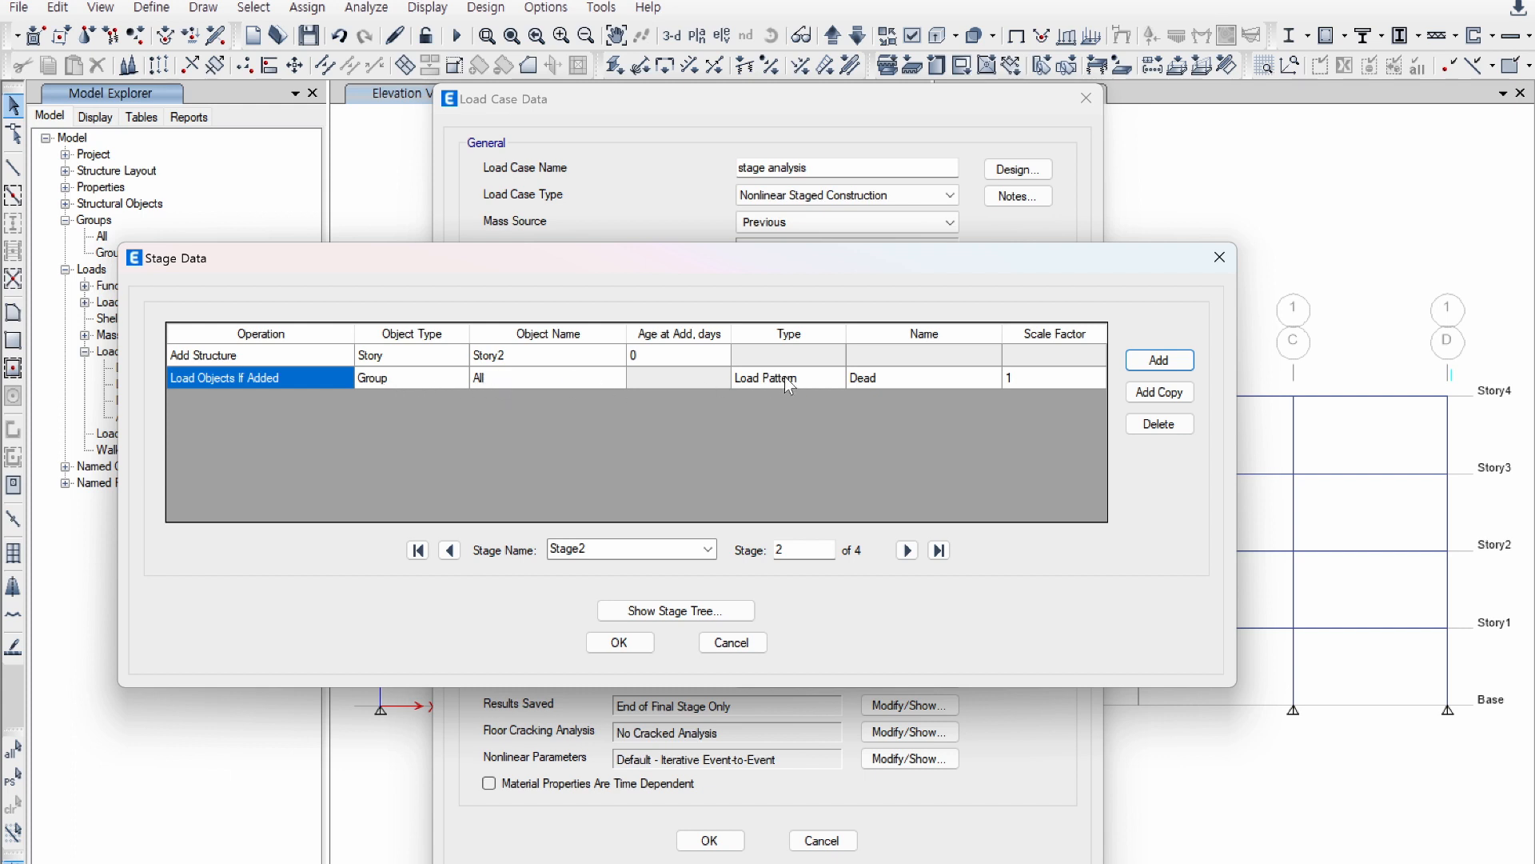
Step: Go to Stage3 and add two operations, with the first as Add Structure for the story Story3
left_click(907, 550)
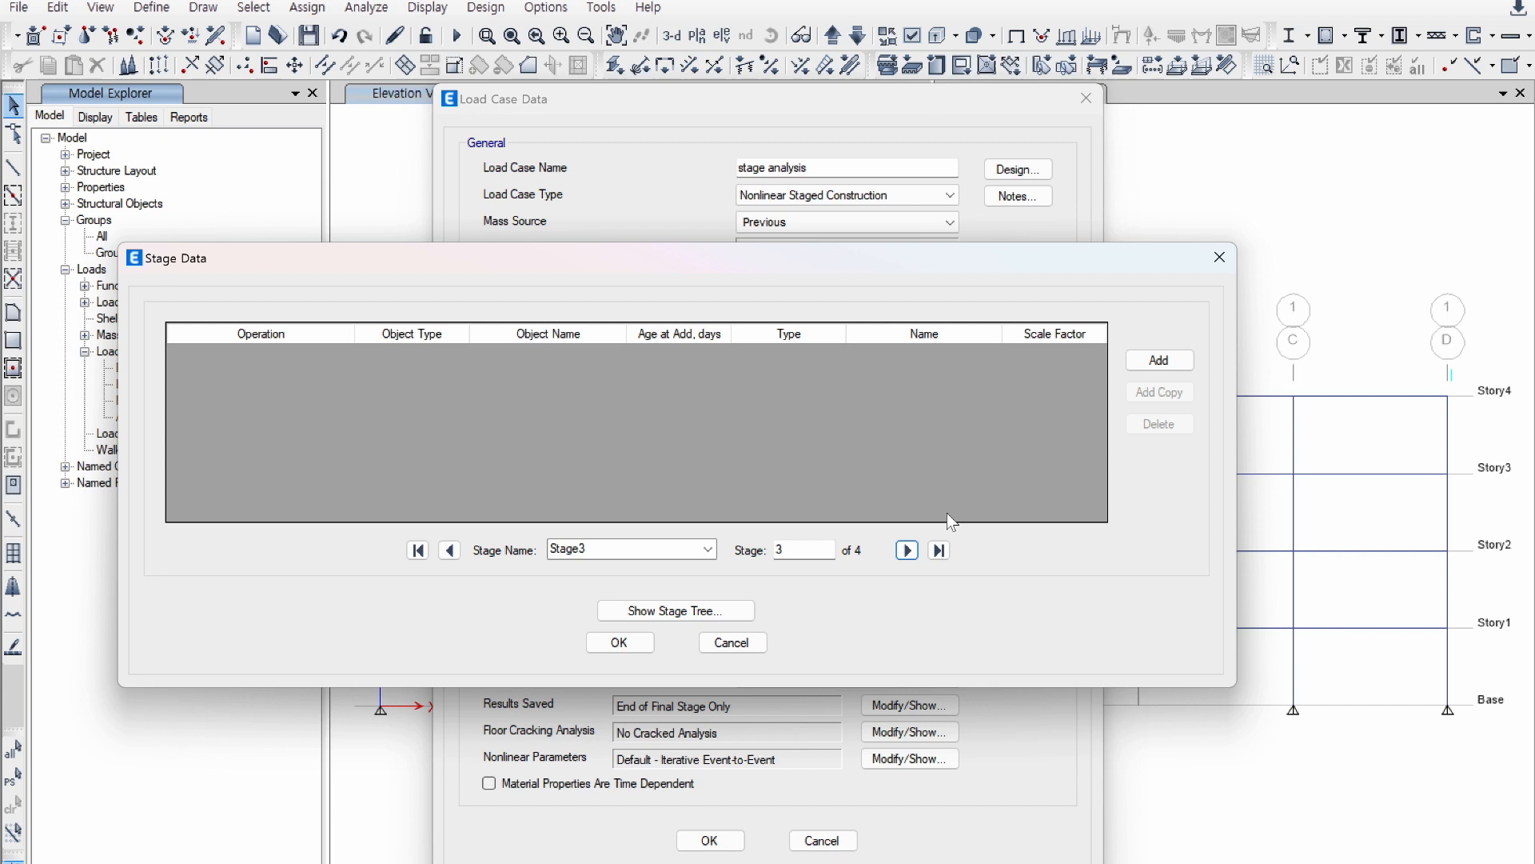
left_click(1134, 369)
left_click(1133, 370)
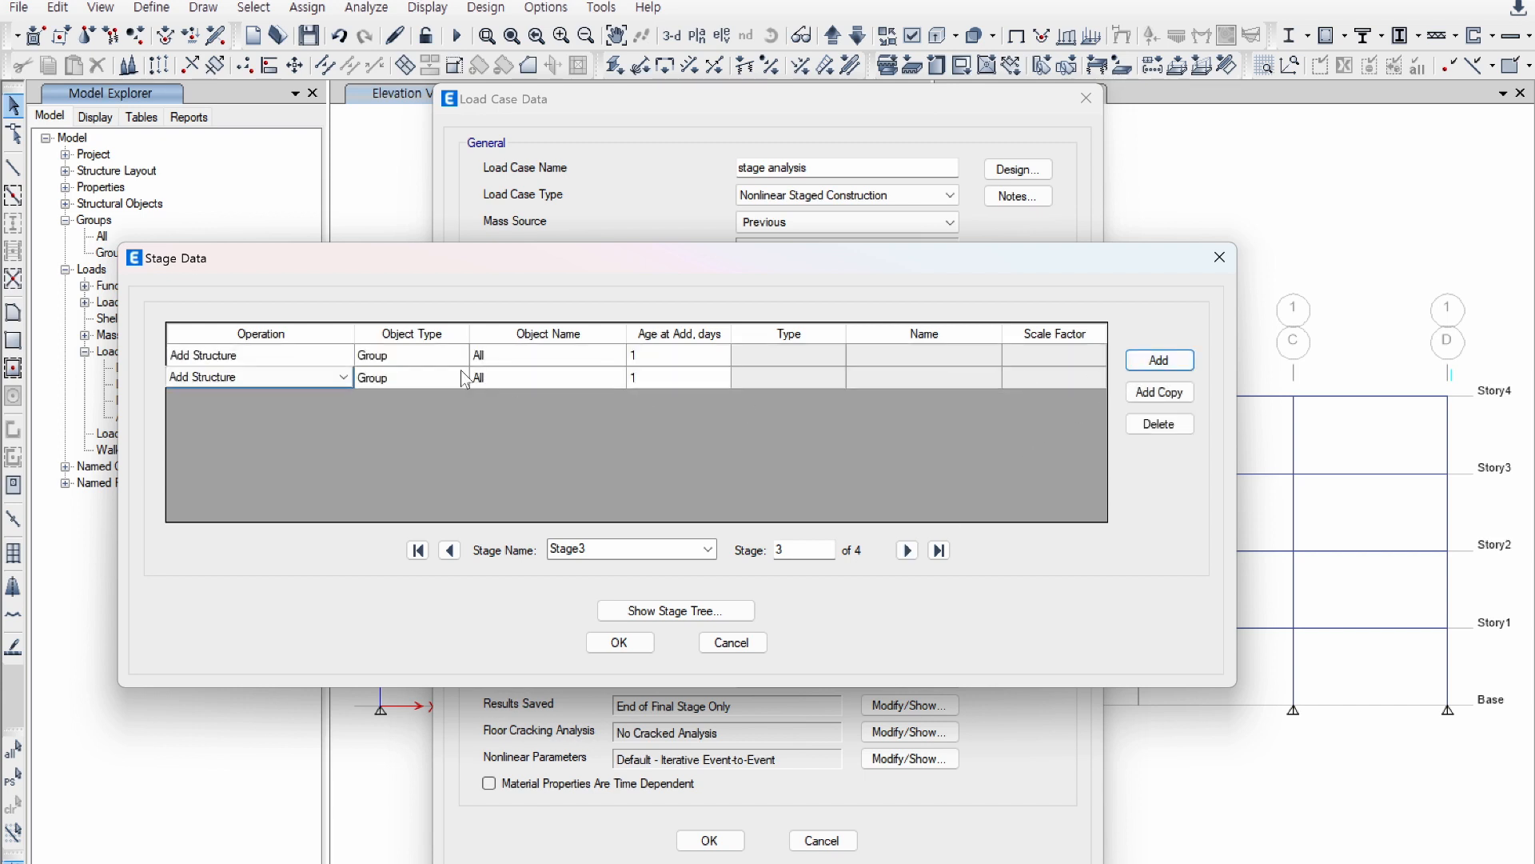
left_click(435, 359)
left_click(430, 364)
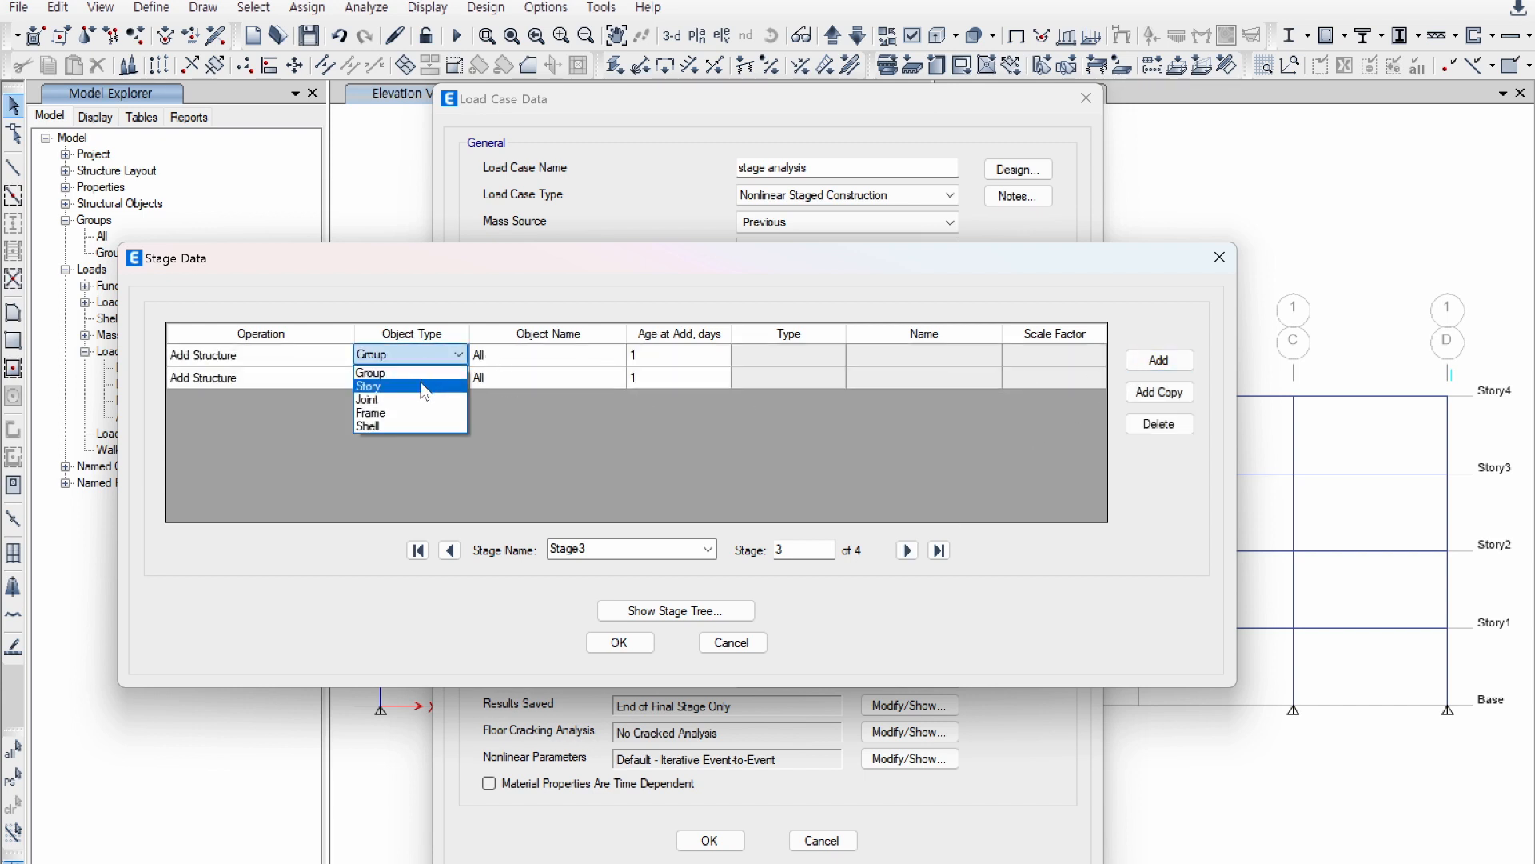
left_click(424, 377)
left_click(529, 354)
left_click(528, 348)
left_click(521, 392)
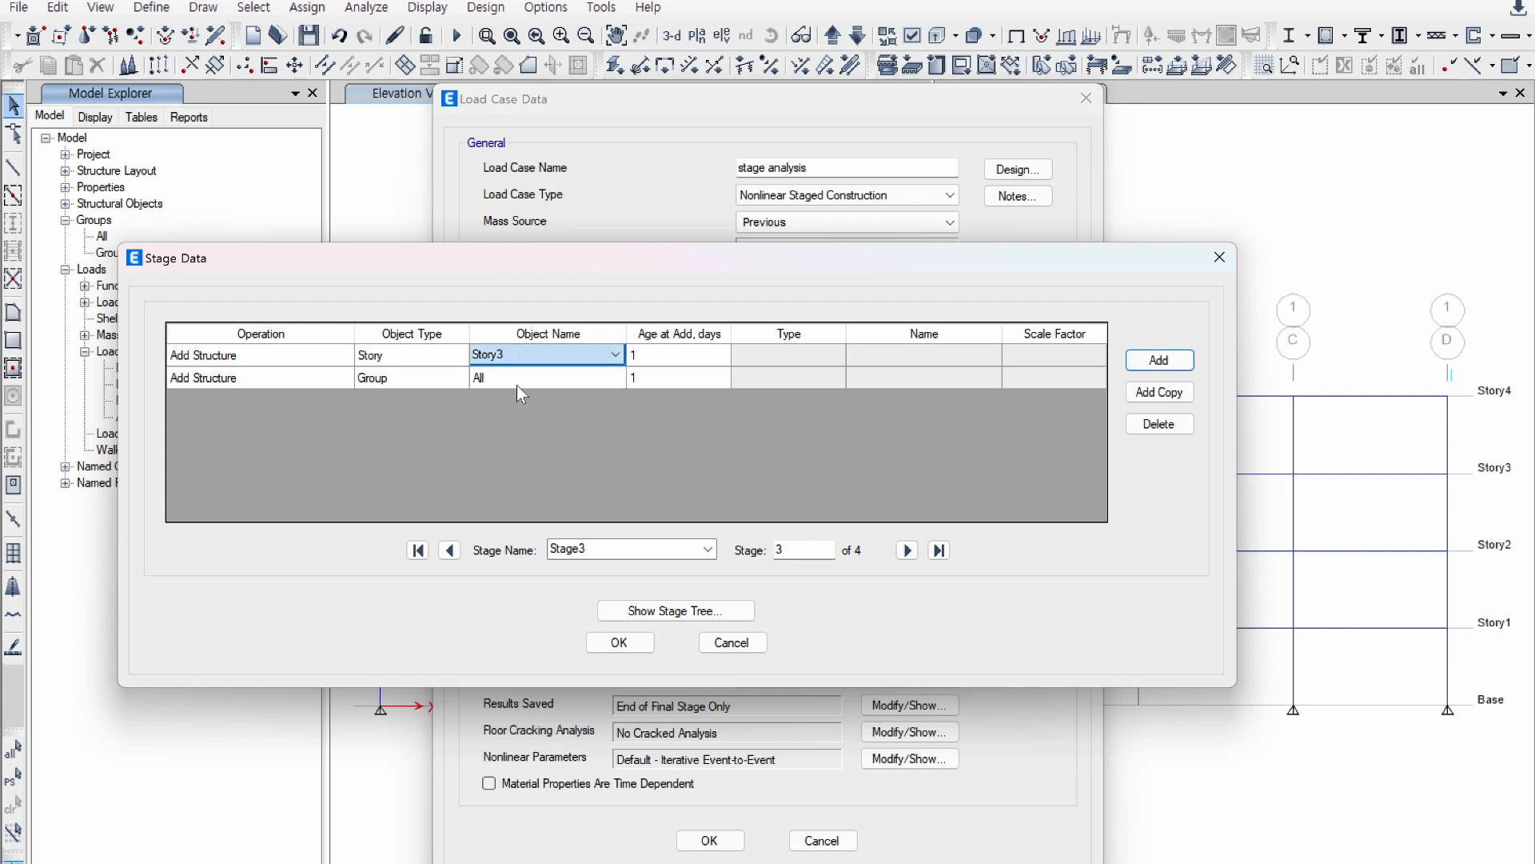
Step: Change the second Stage3 operation to Load Objects If Added for the group All with the Dead load pattern
left_click(285, 386)
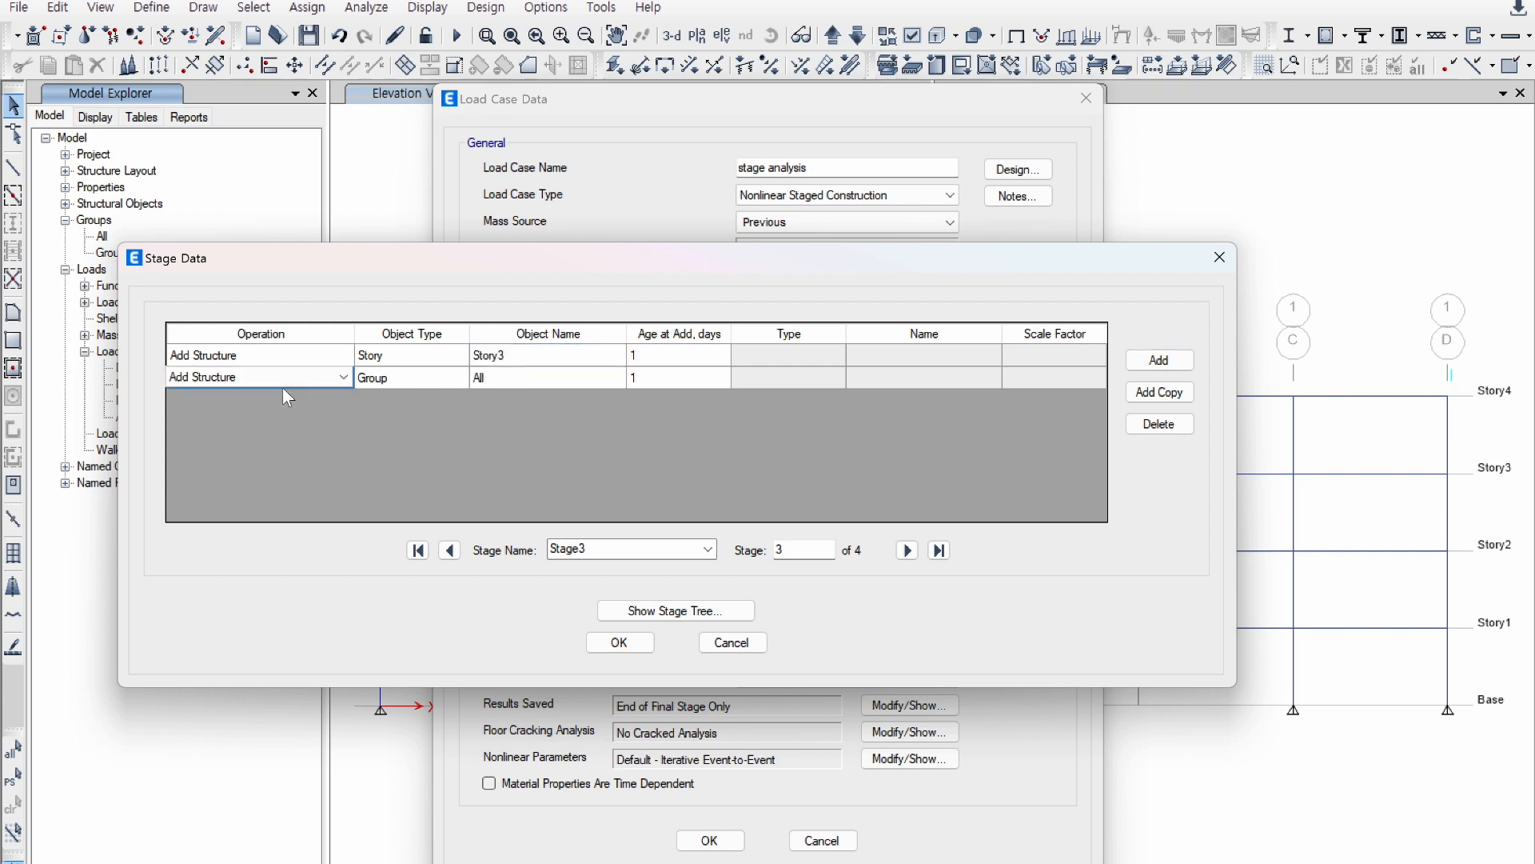
left_click(285, 384)
left_click(271, 416)
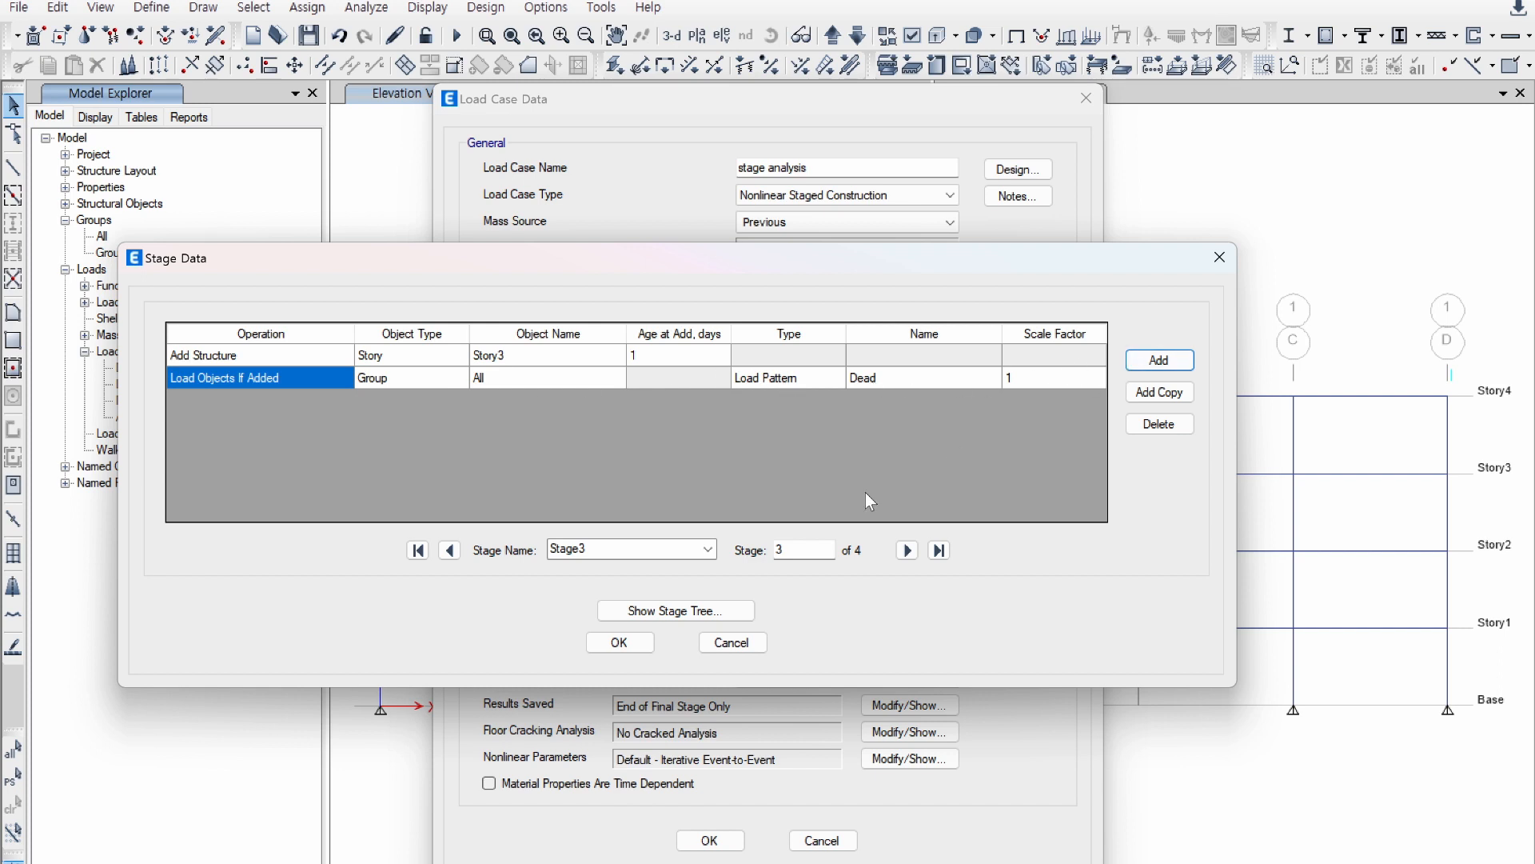
Step: Go to Stage4 and add an Add Structure operation for the story Story4
left_click(907, 550)
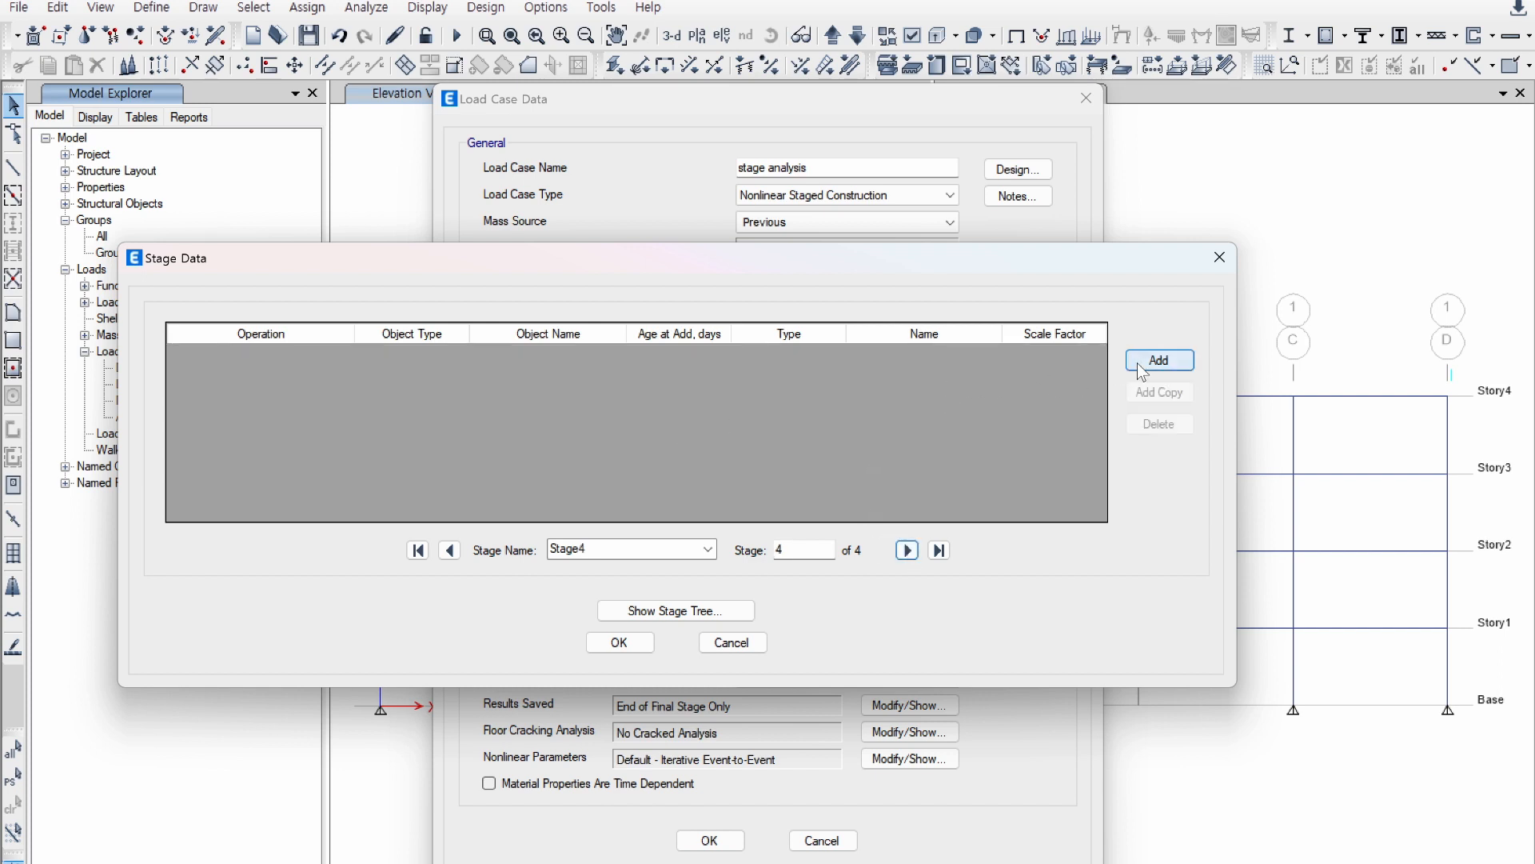
left_click(1160, 361)
left_click(291, 353)
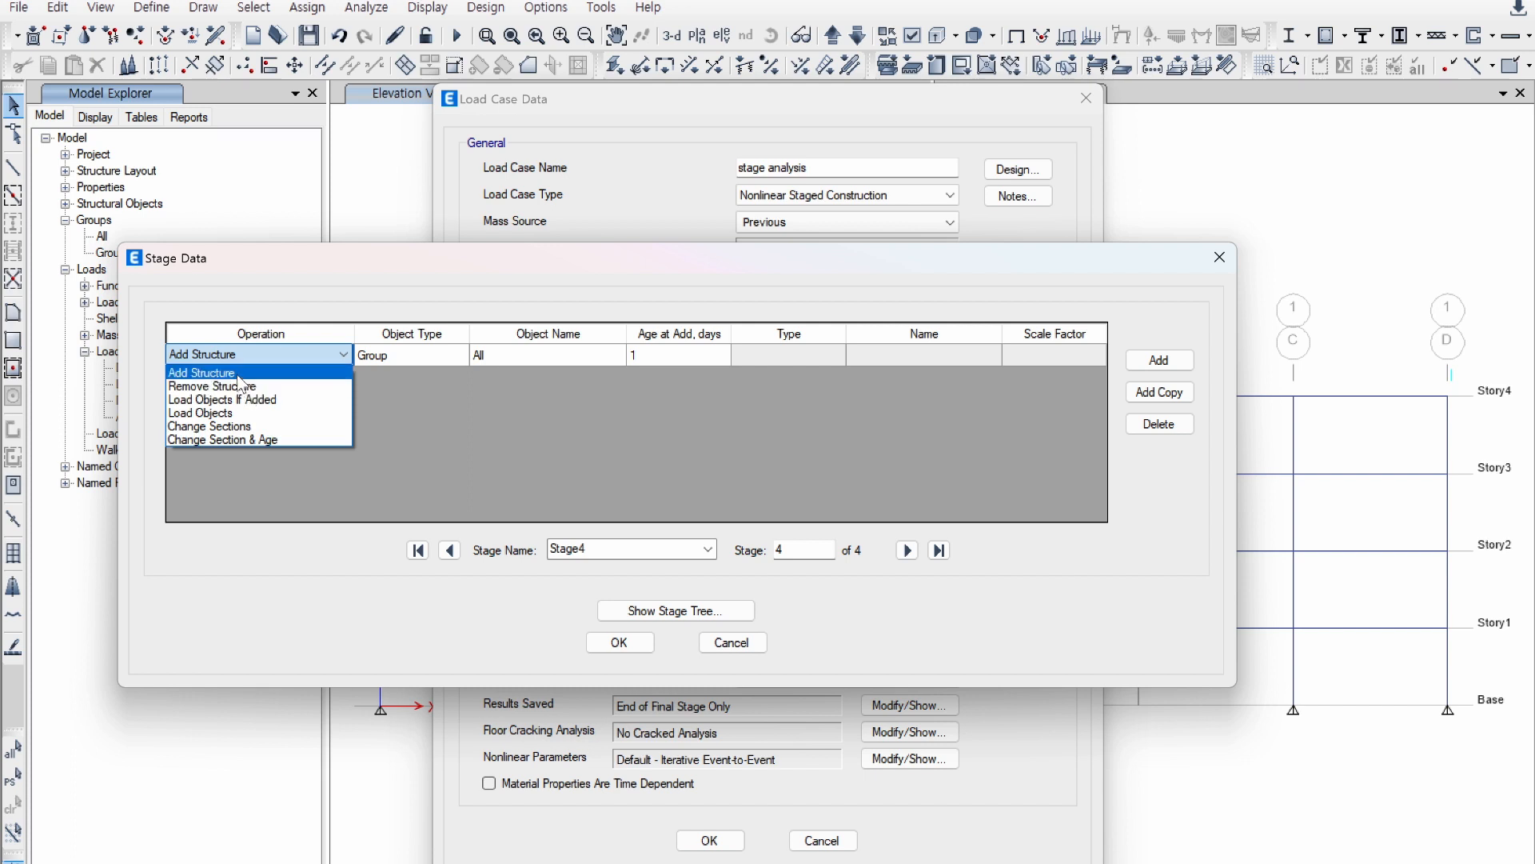
left_click(405, 364)
left_click(403, 361)
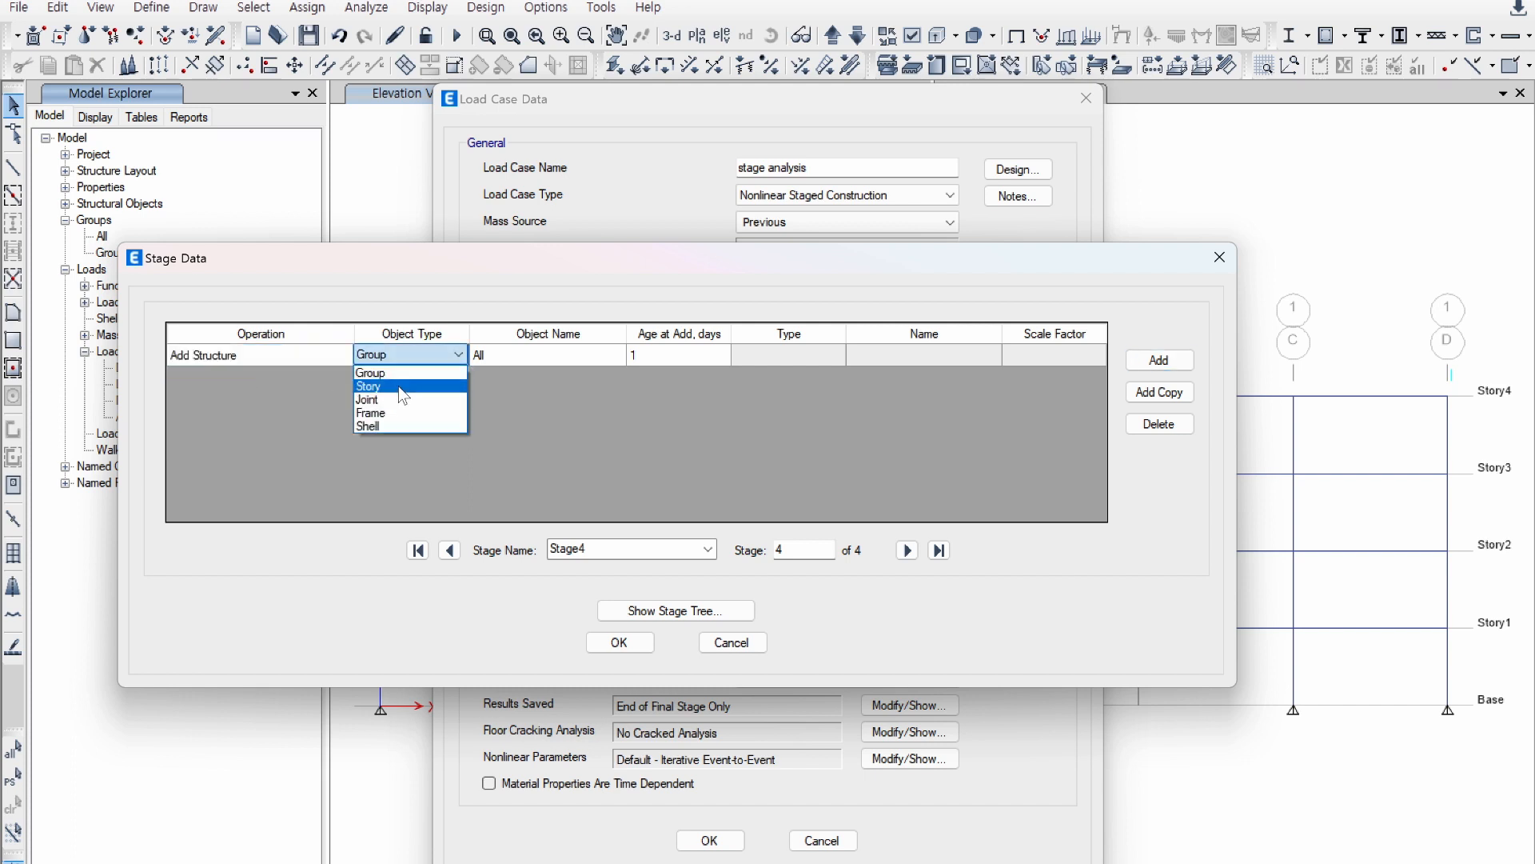
left_click(404, 387)
left_click(528, 355)
left_click(529, 355)
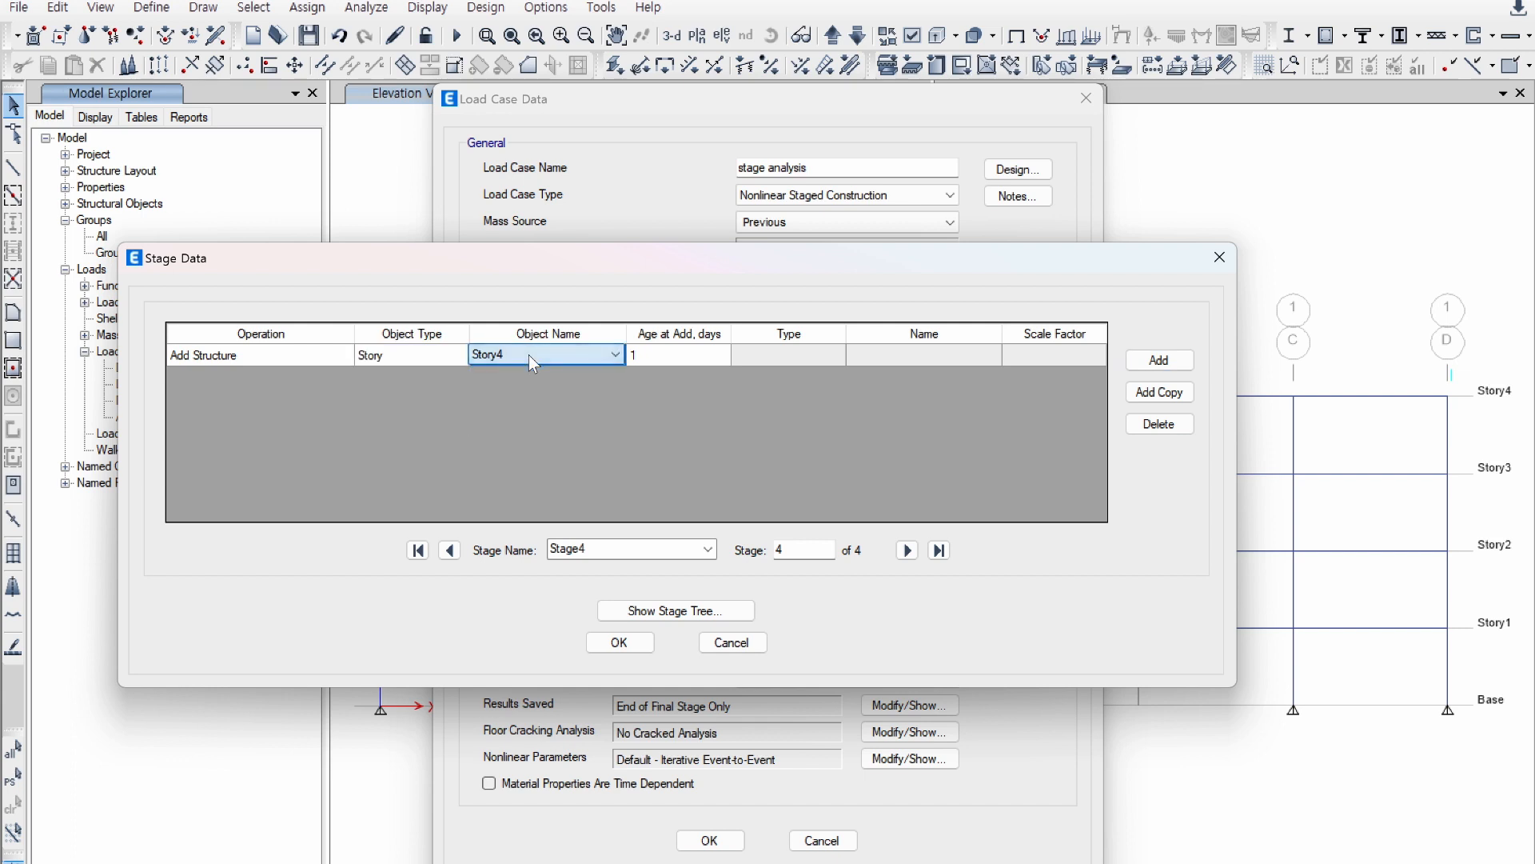
Step: Add a Load Objects If Added operation to Stage4 for the group All with the Dead load pattern
left_click(1159, 360)
left_click(301, 377)
left_click(301, 378)
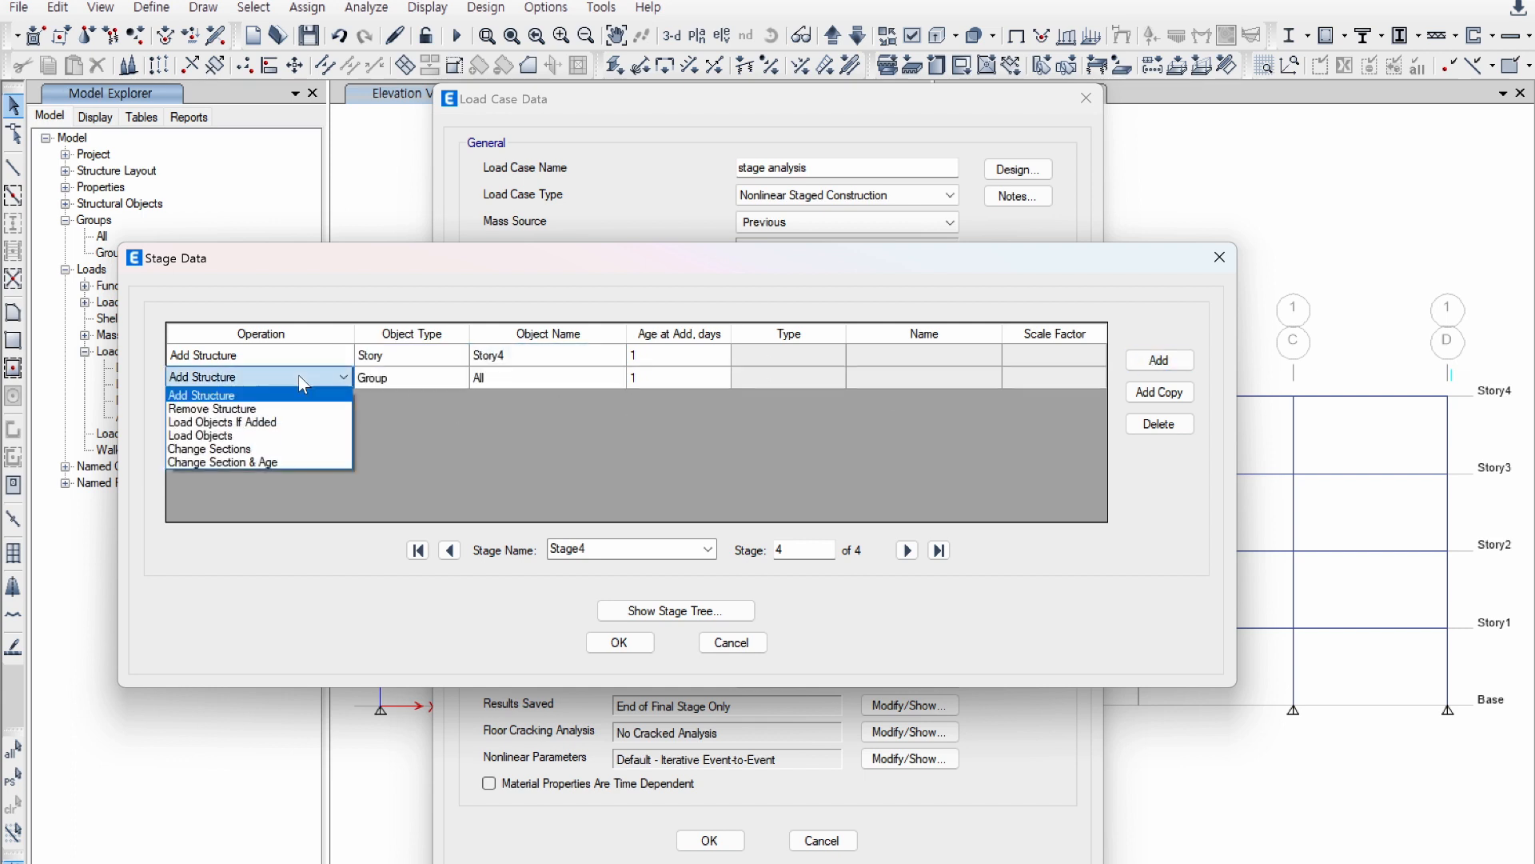
left_click(251, 423)
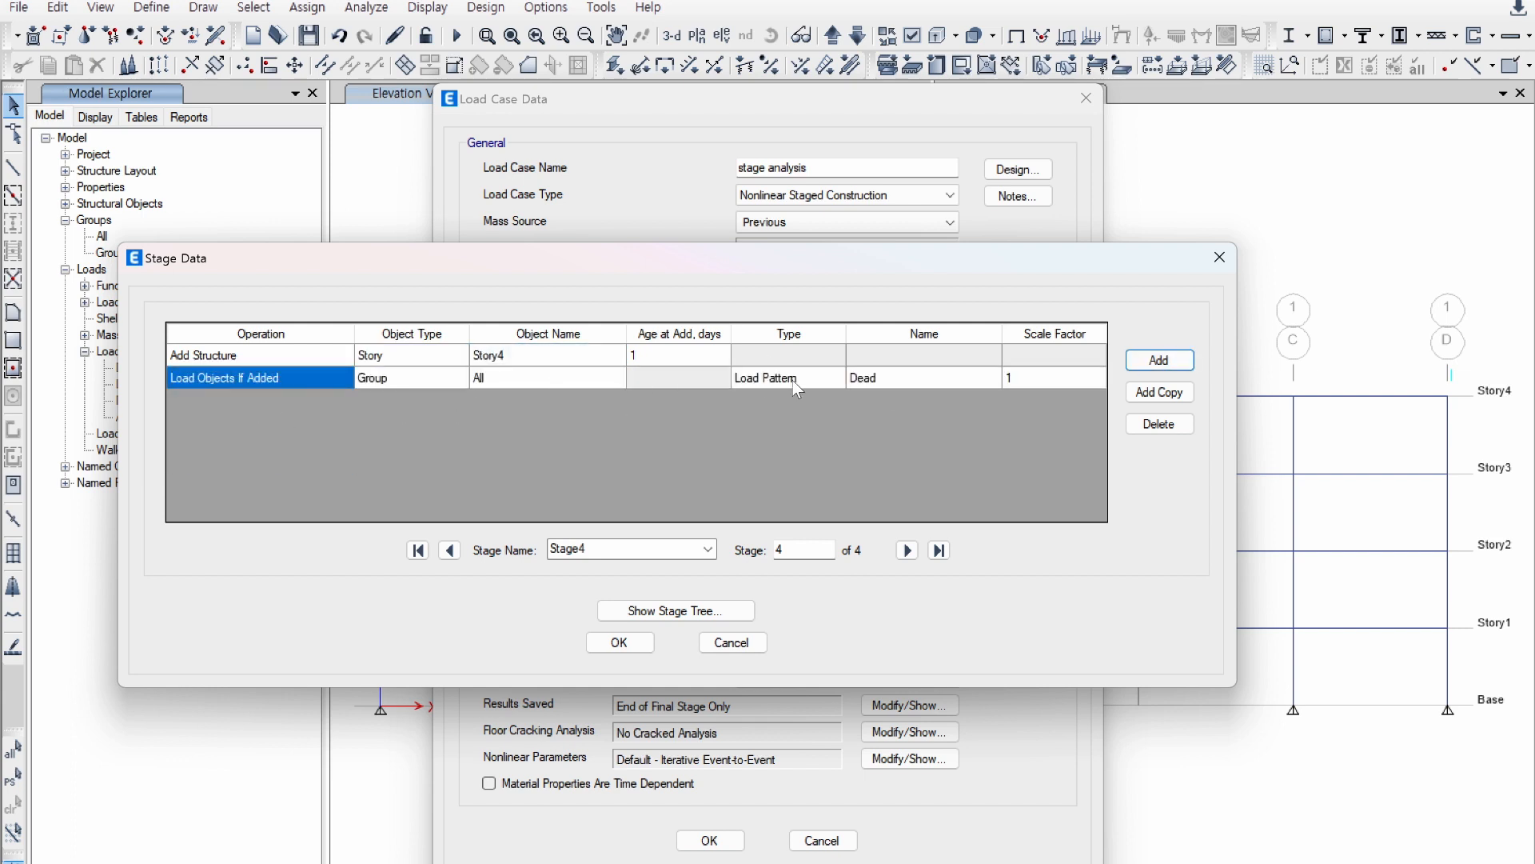
Step: Review the operations of all four stages in the stage tree, and accept the stage data
left_click(670, 614)
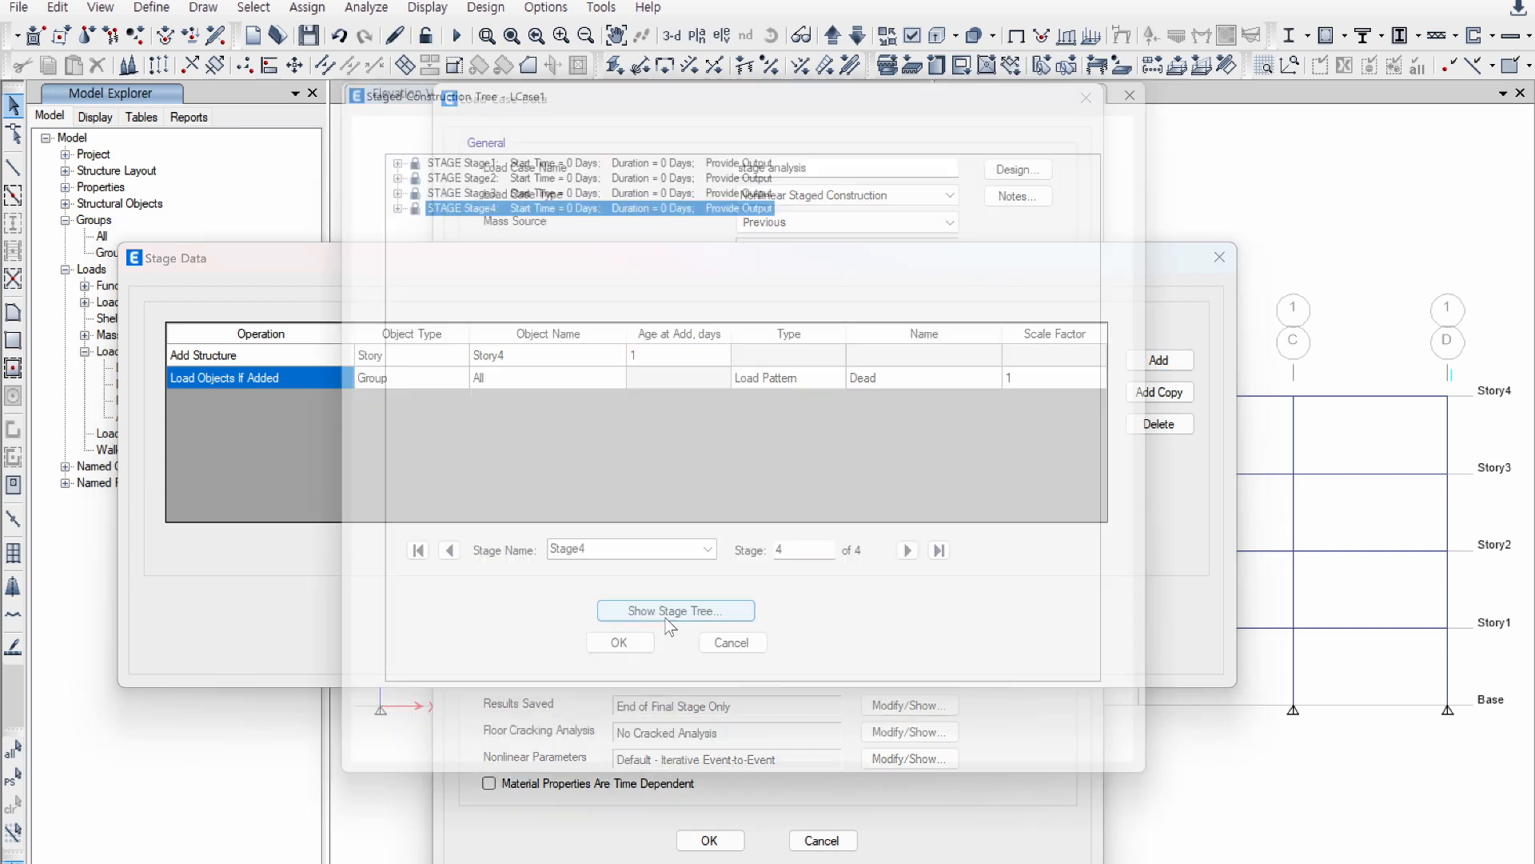
left_click(390, 190)
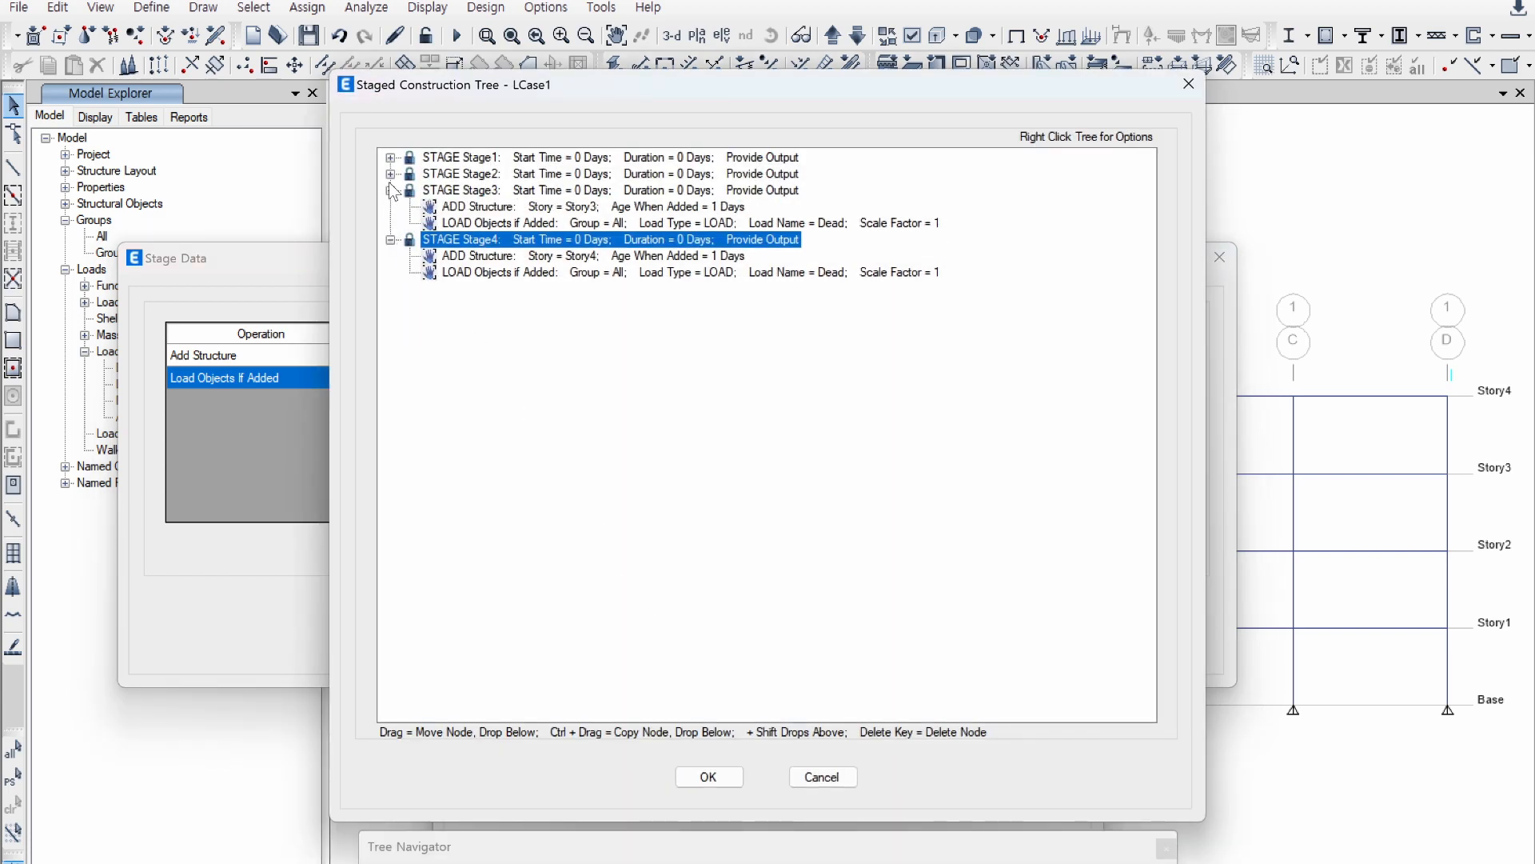
left_click(391, 173)
left_click(390, 157)
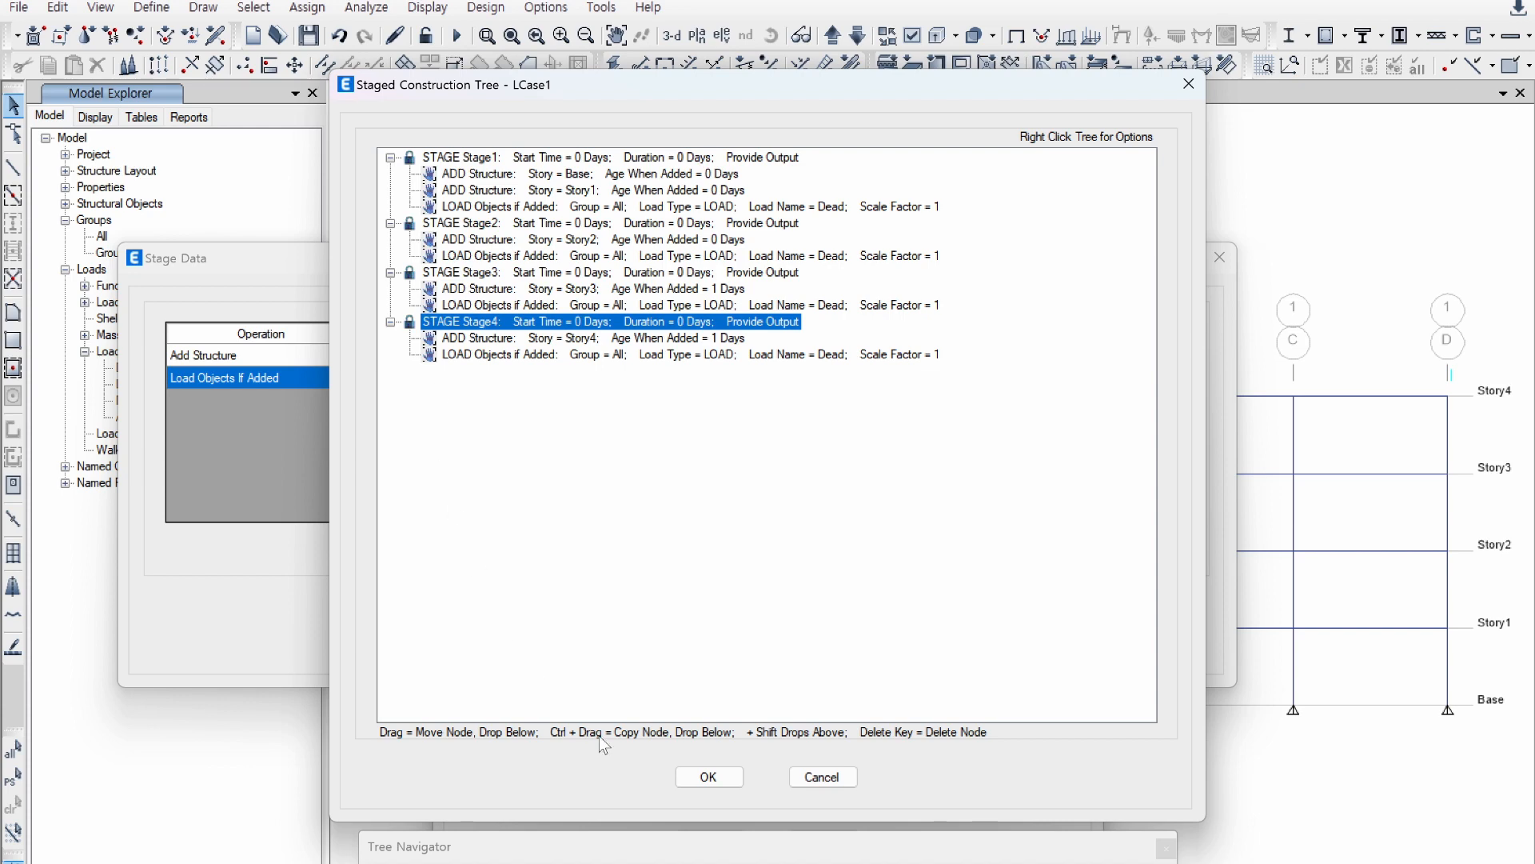
left_click(709, 777)
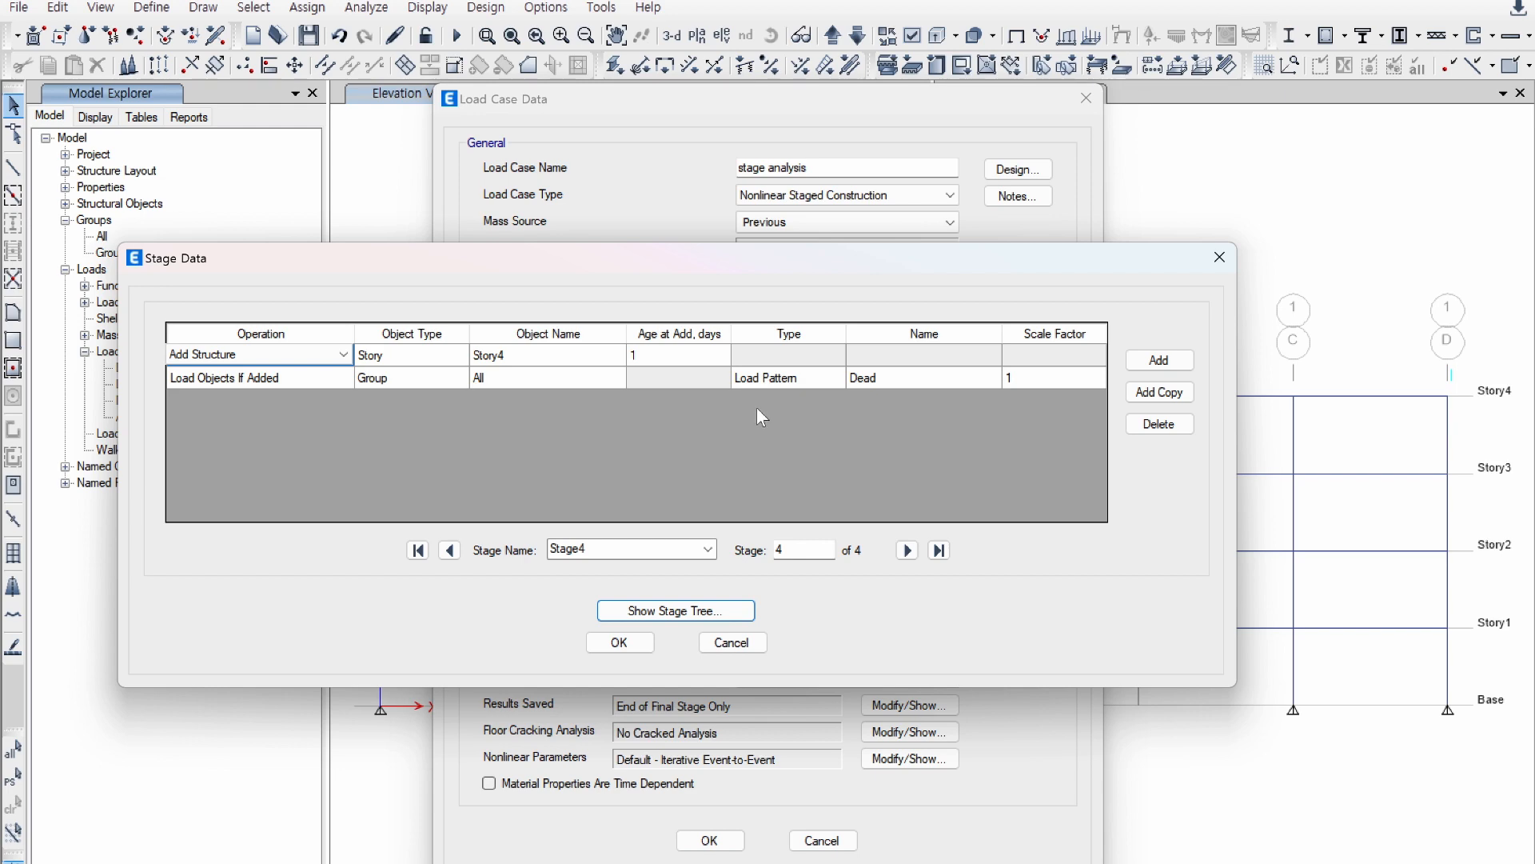
left_click(621, 642)
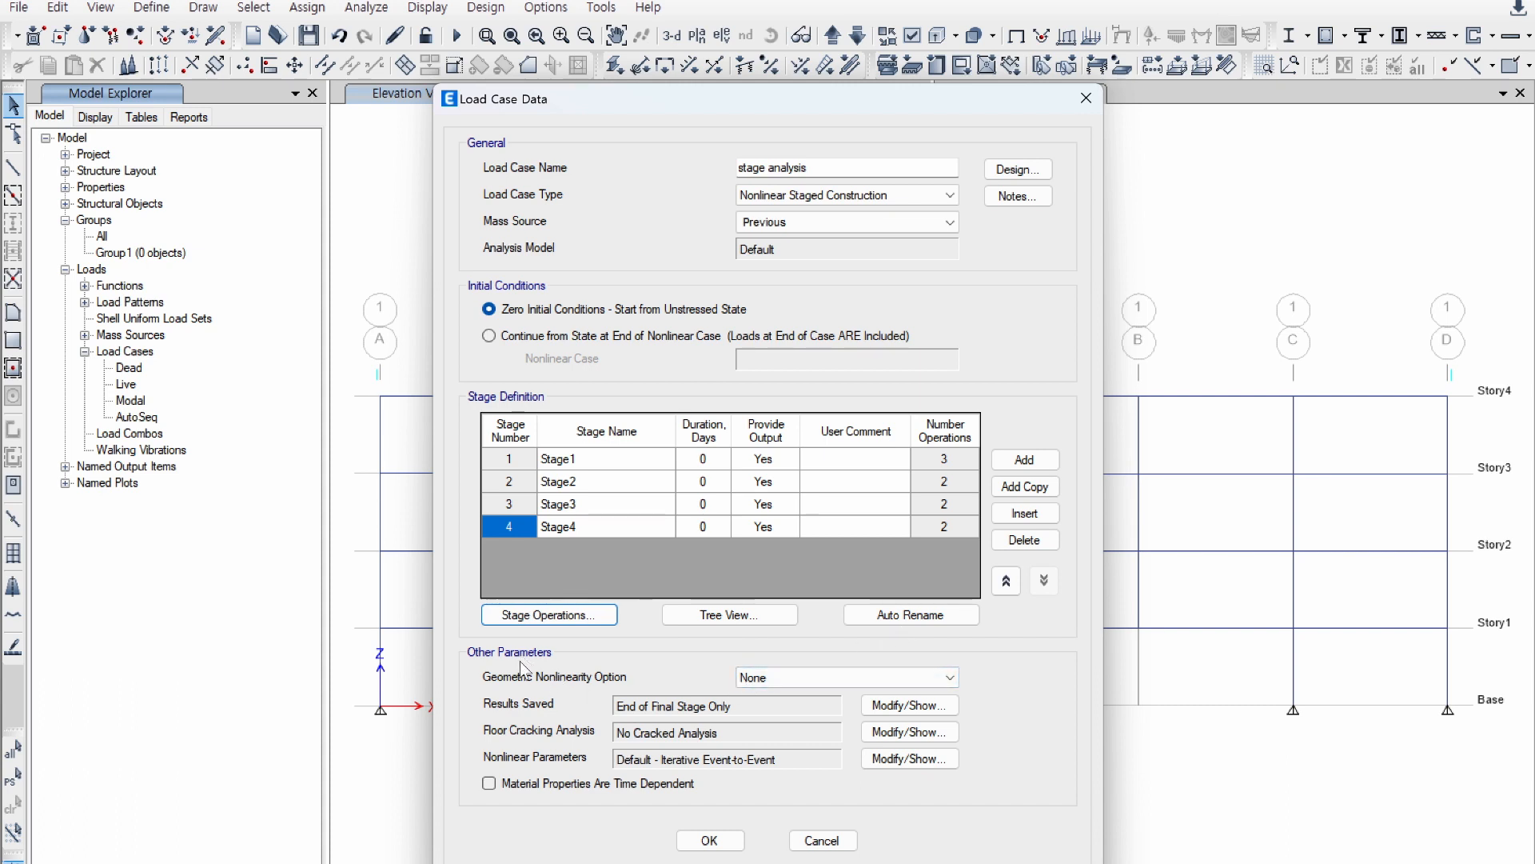
Step: Try P-Delta as the geometric nonlinearity option of the load case, and return it to None
left_click(787, 682)
left_click(780, 707)
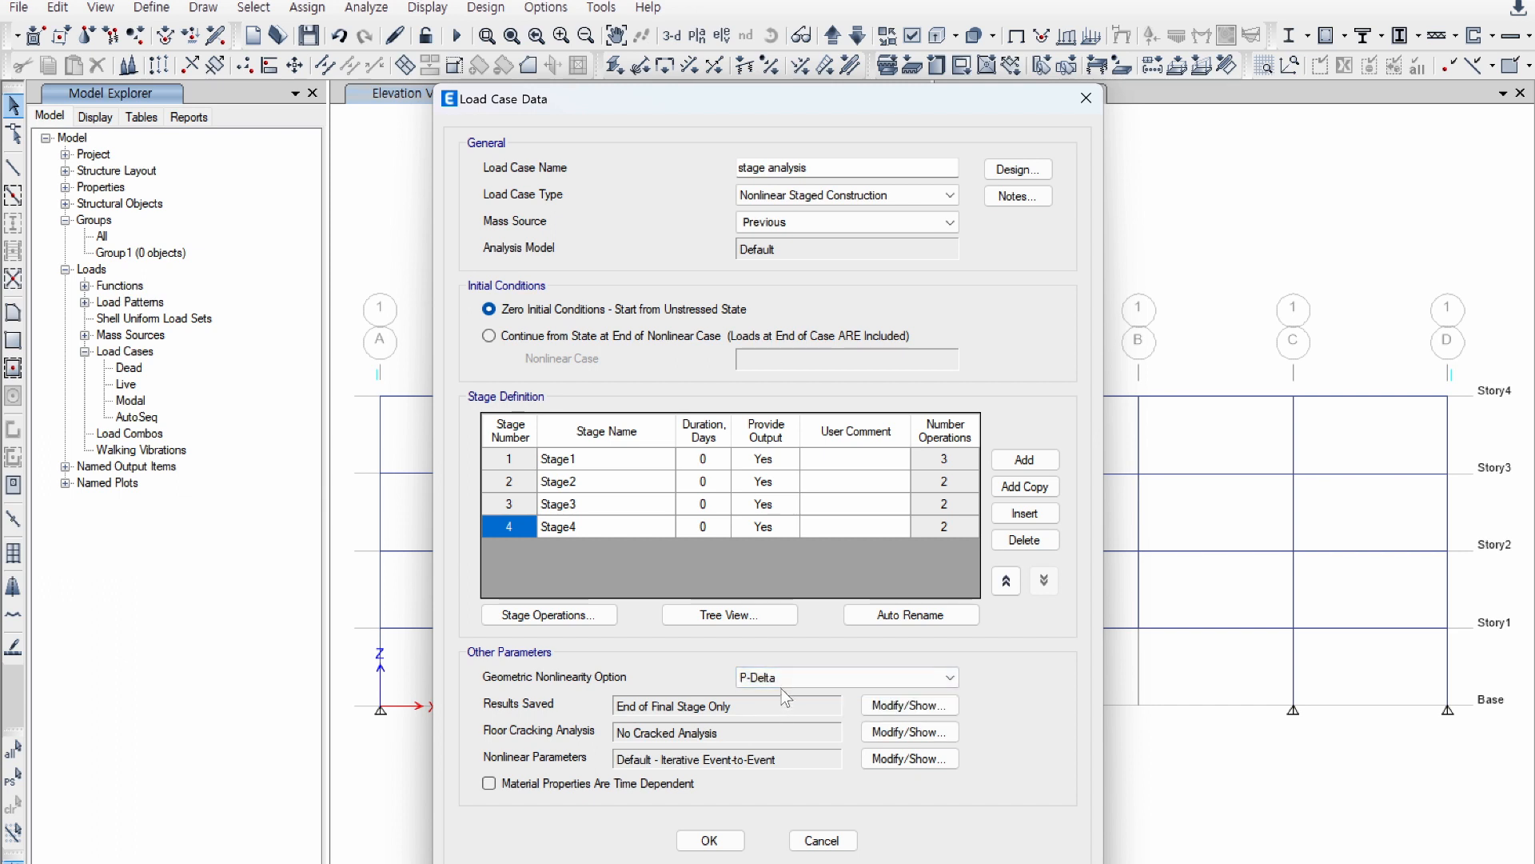
left_click(780, 686)
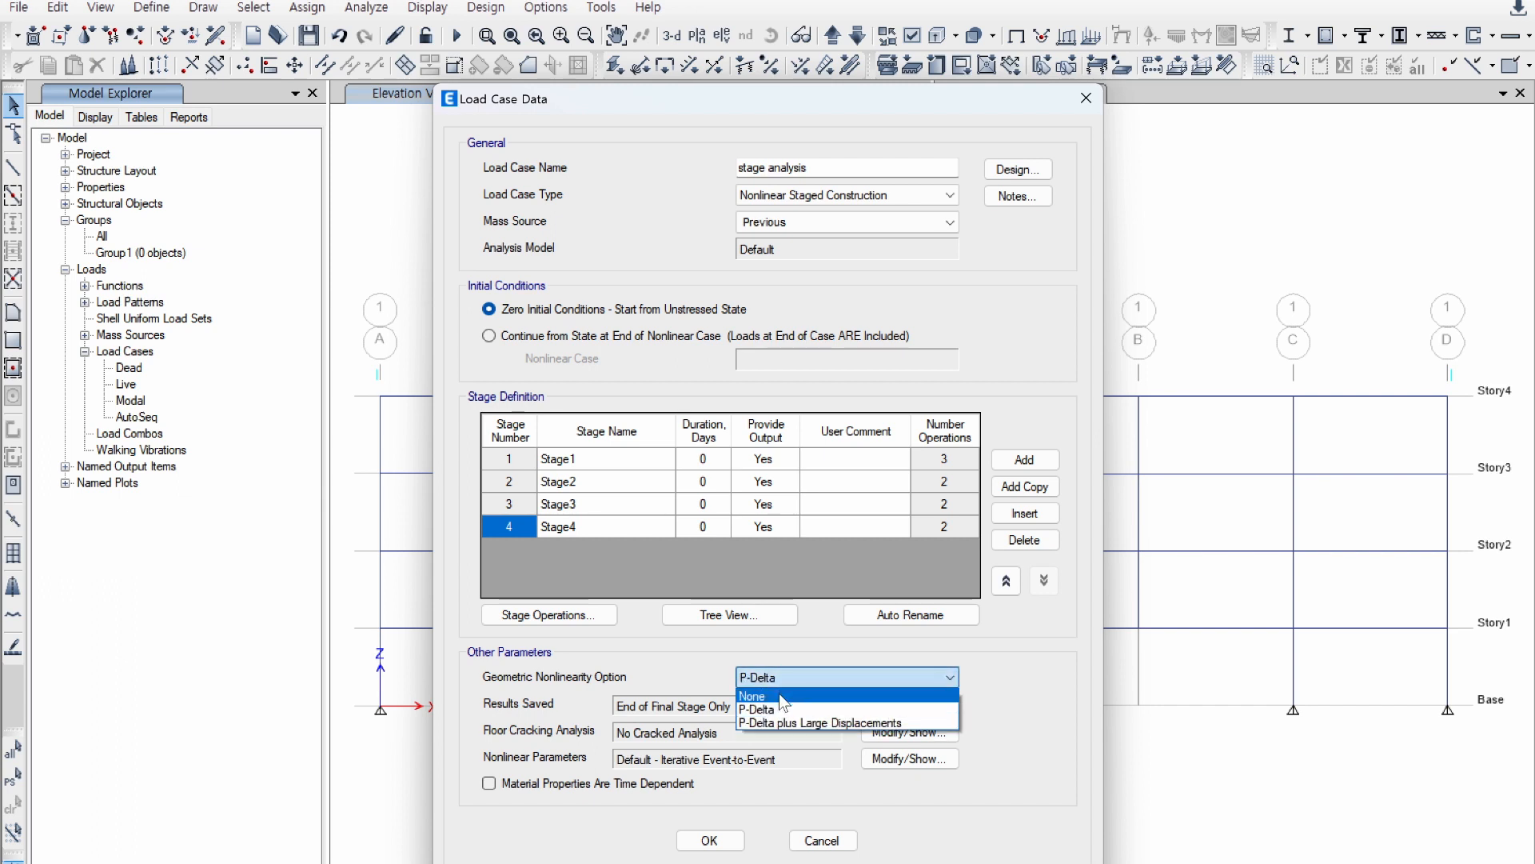
left_click(781, 694)
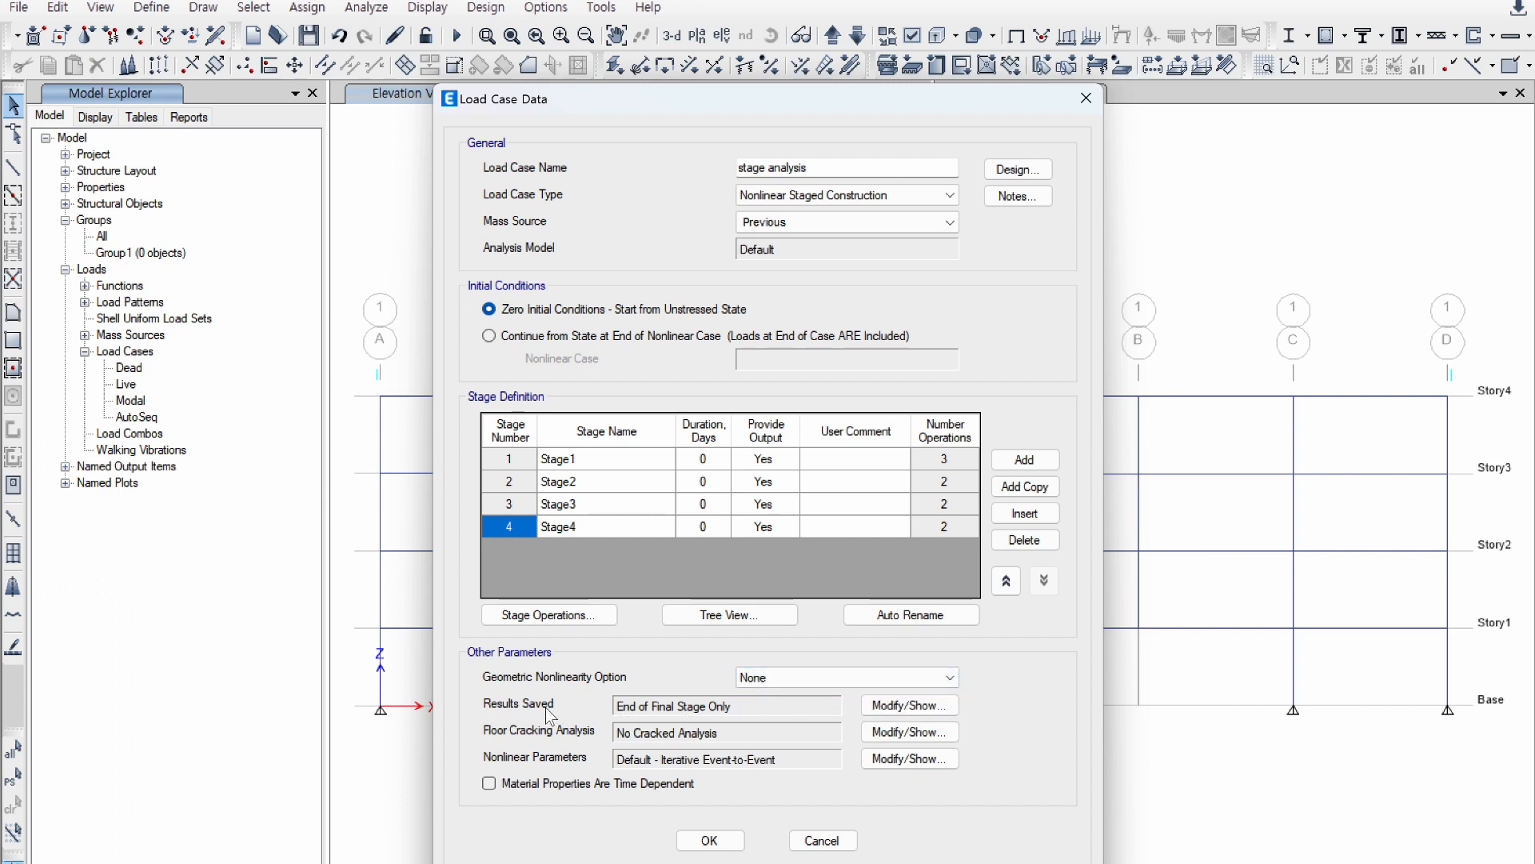
Step: Set the load case's saved results to End of Each Stage
left_click(909, 705)
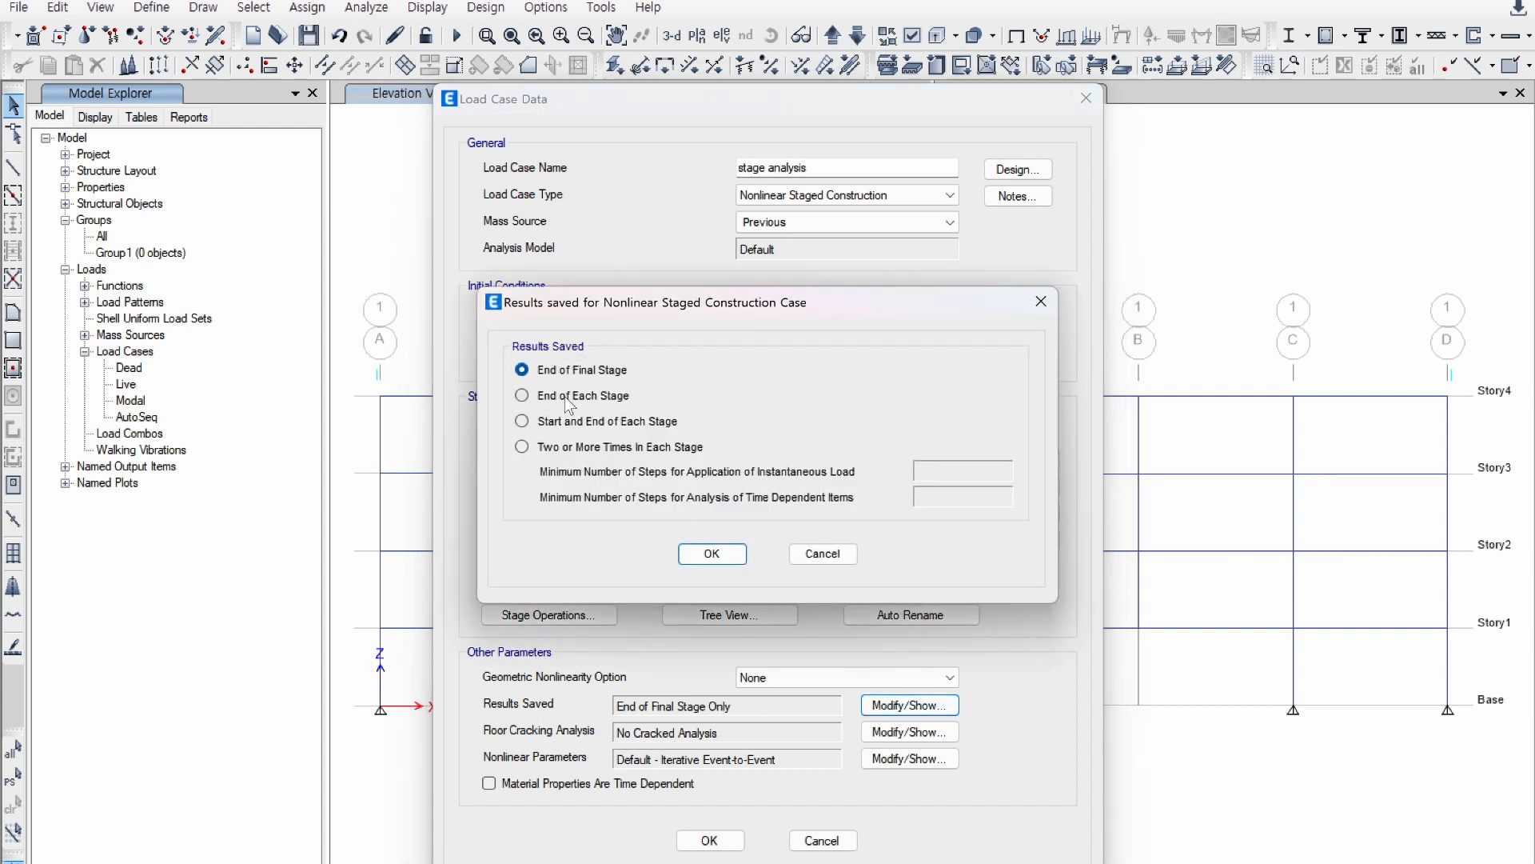
left_click(566, 397)
left_click(713, 557)
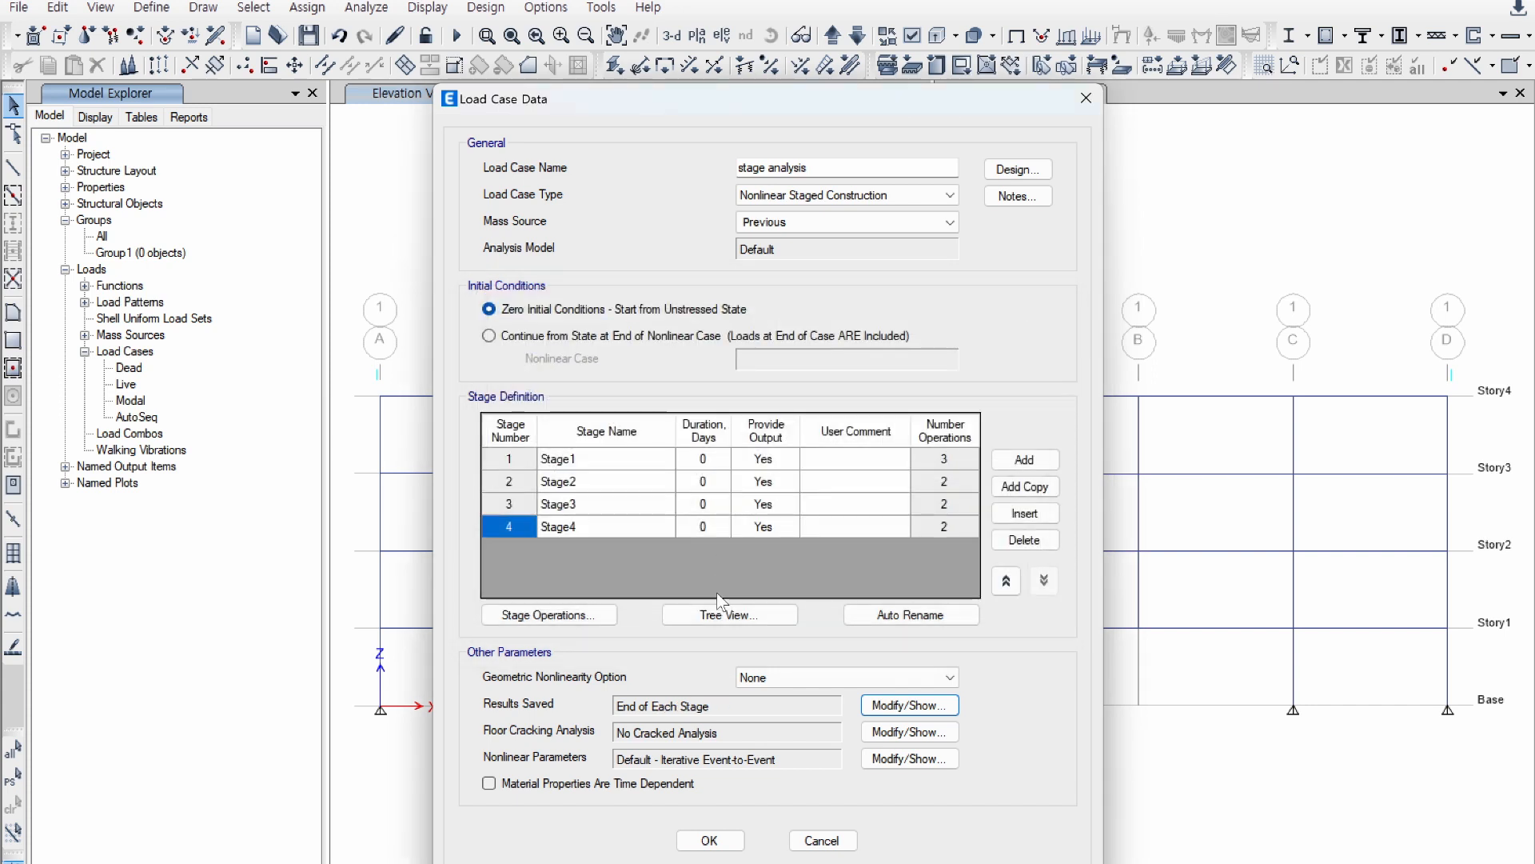
Step: Examine the solution scheme choices in the nonlinear parameters, keeping Iterative Event-to-Event
left_click(890, 764)
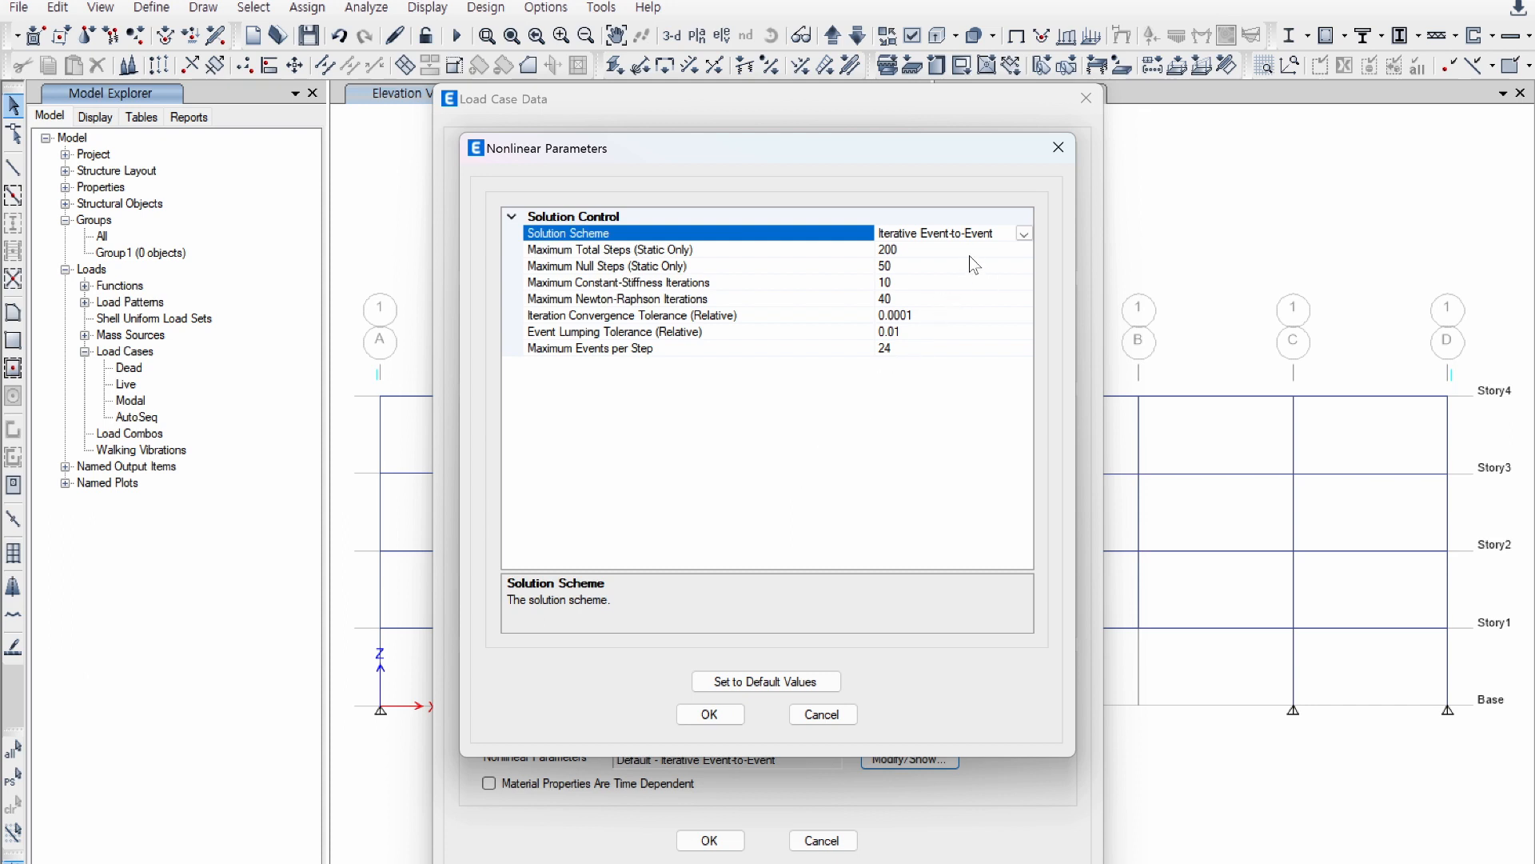
left_click(1023, 234)
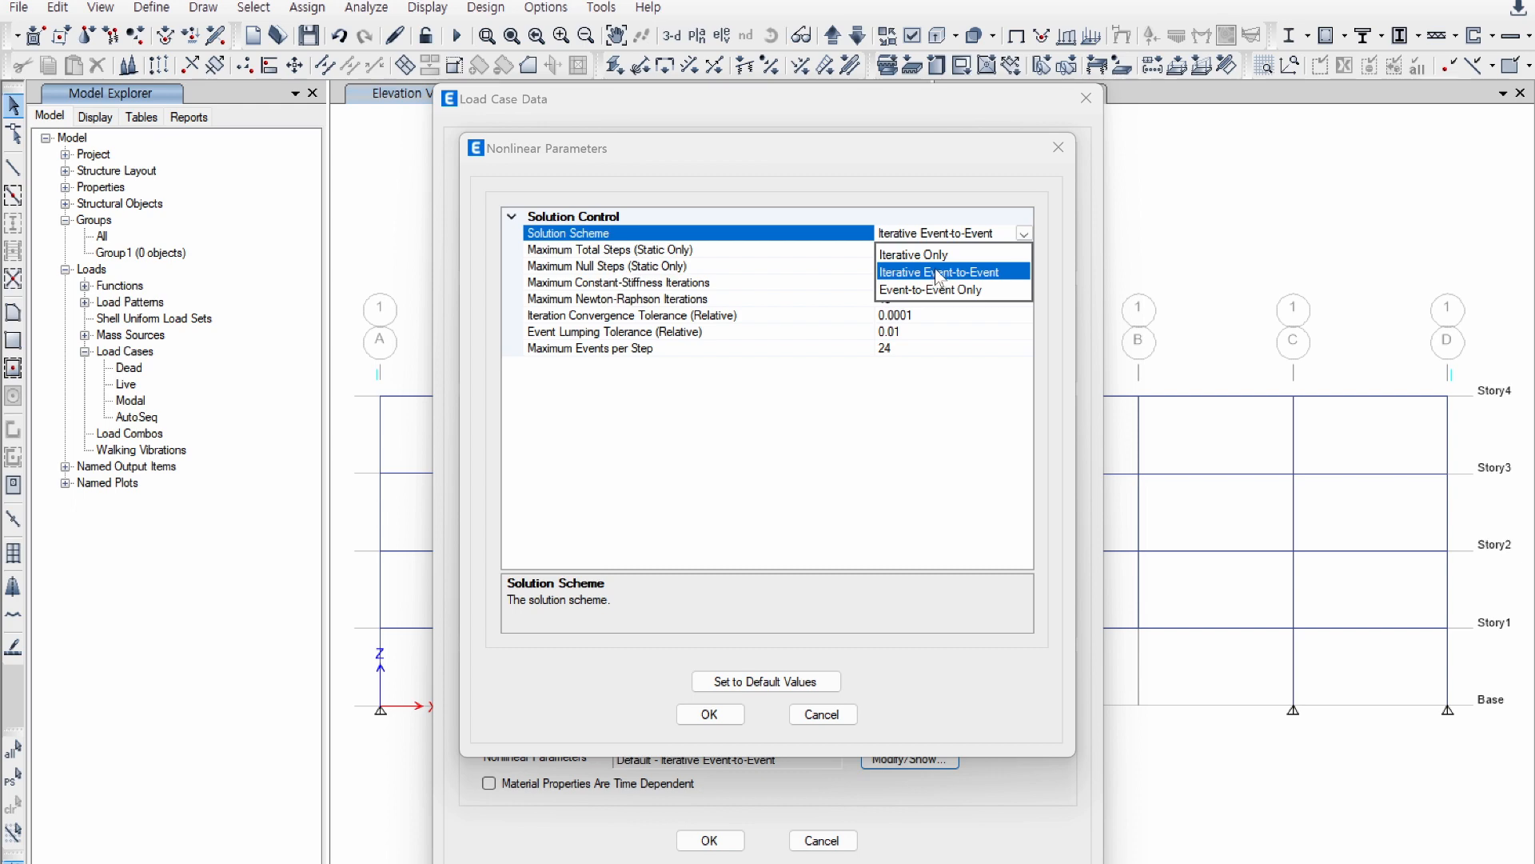
left_click(939, 272)
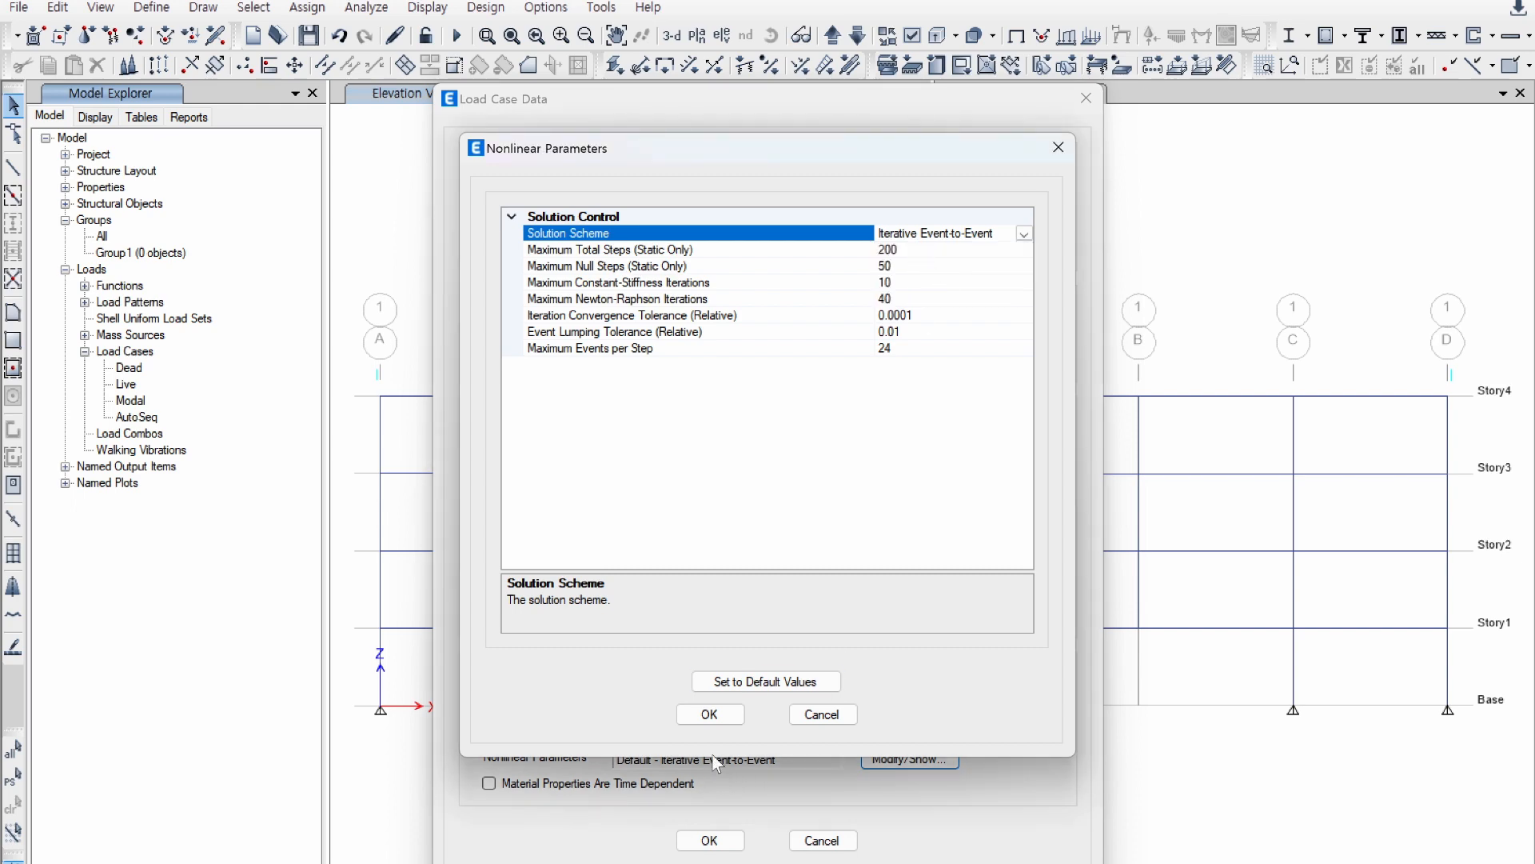
left_click(711, 714)
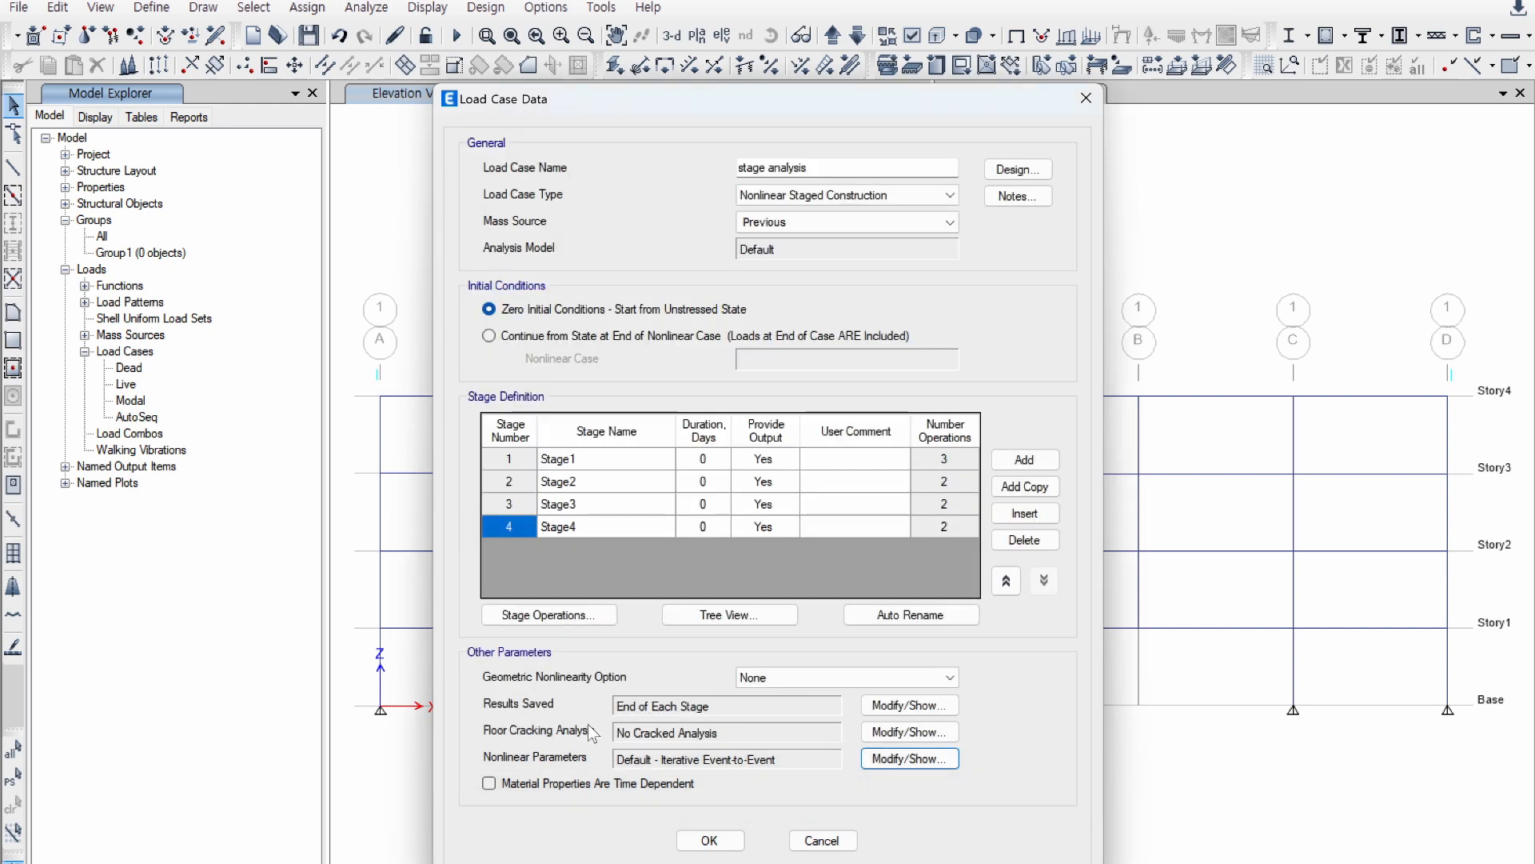
Step: Make the material properties time dependent and accept the "stage analysis" load case
left_click(526, 784)
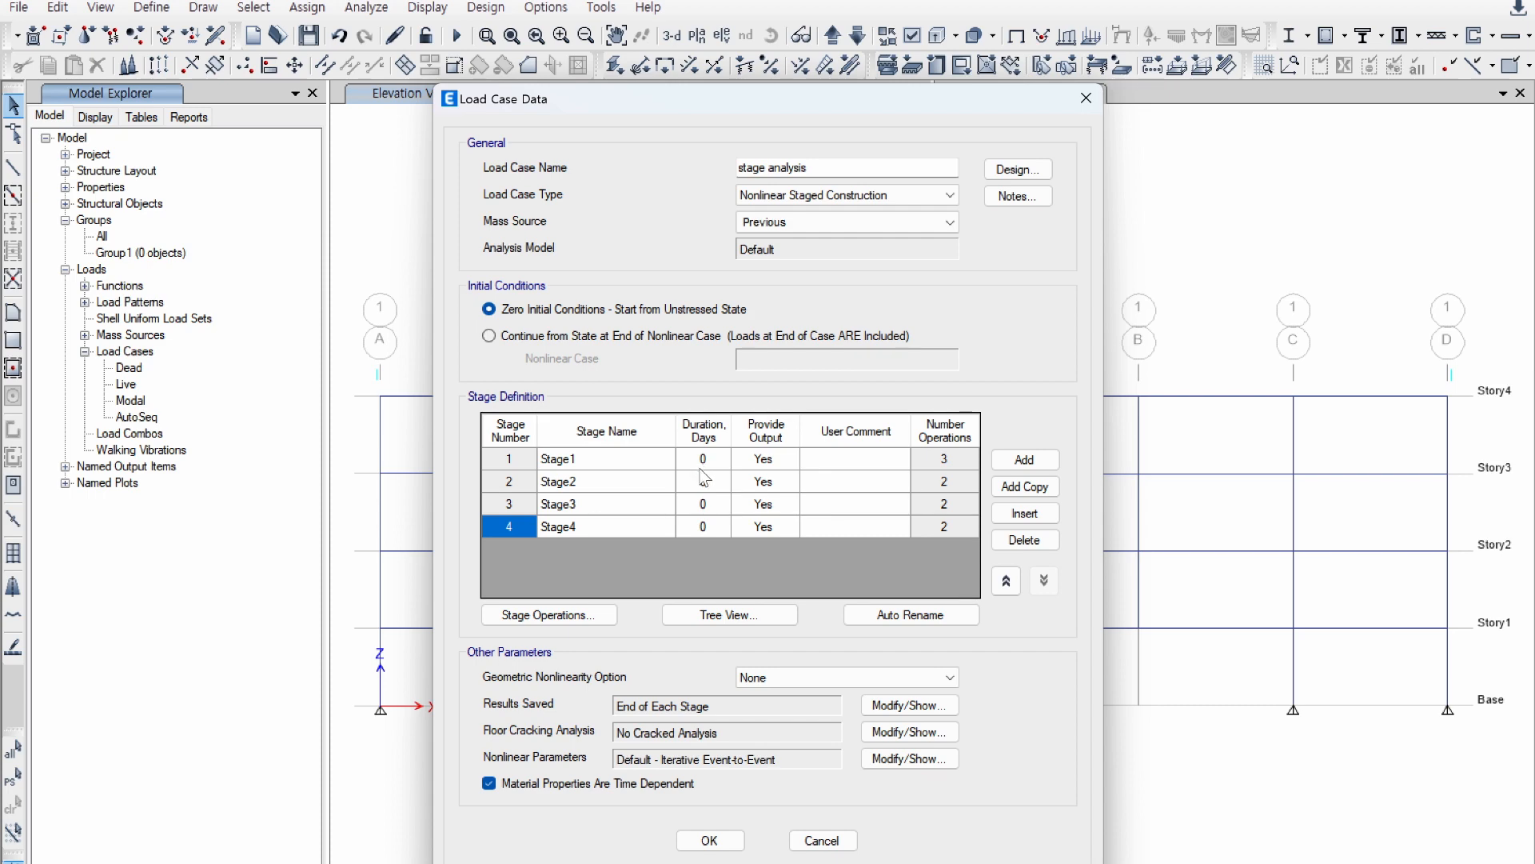
left_click(707, 840)
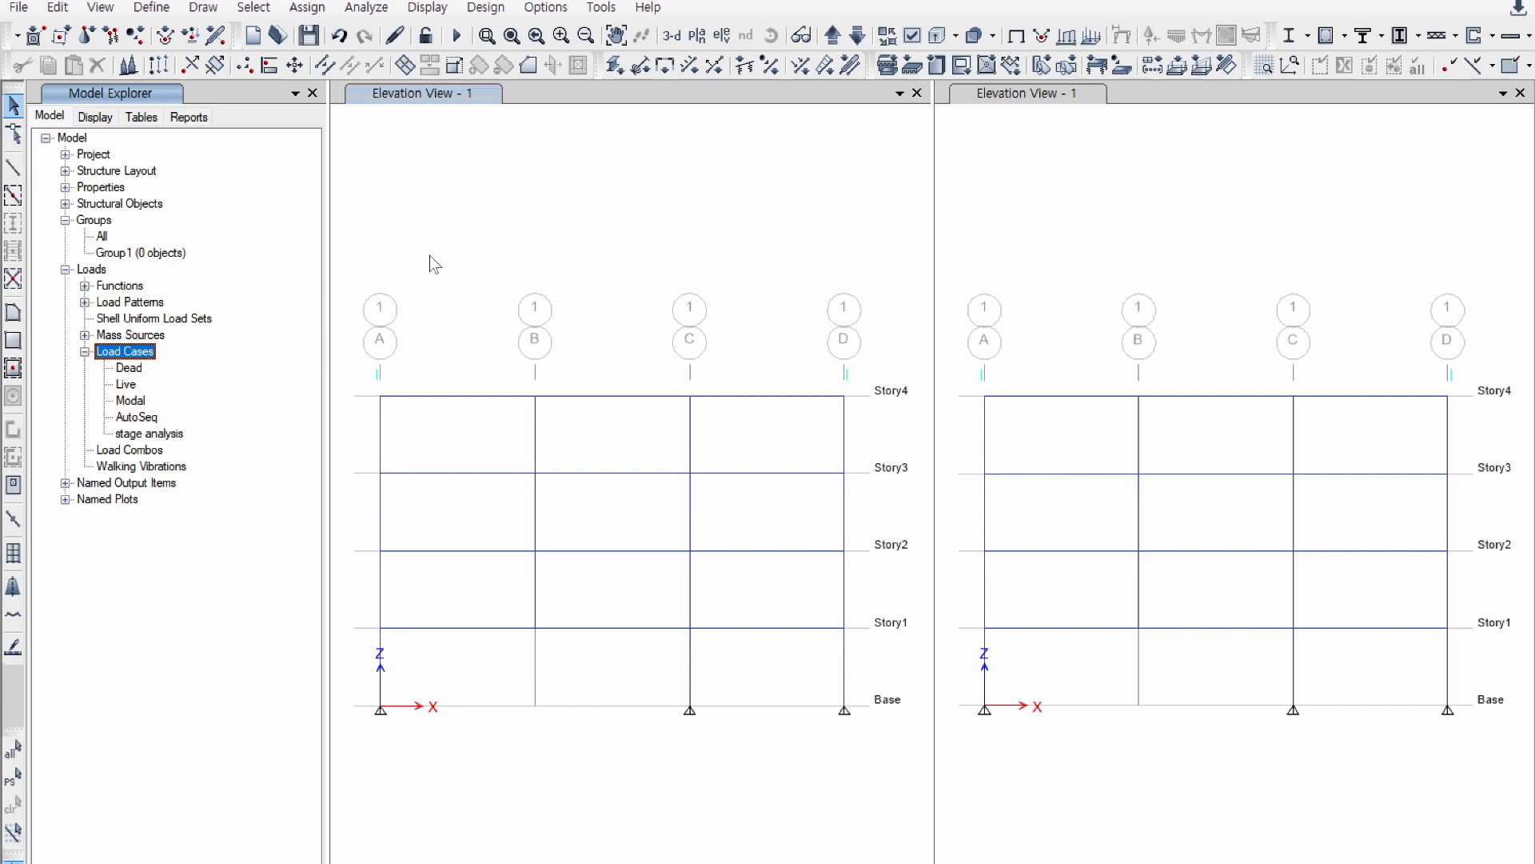
Step: Run the analysis for all load cases, including AutoSeq and stage analysis, and save the model as test2
left_click(367, 8)
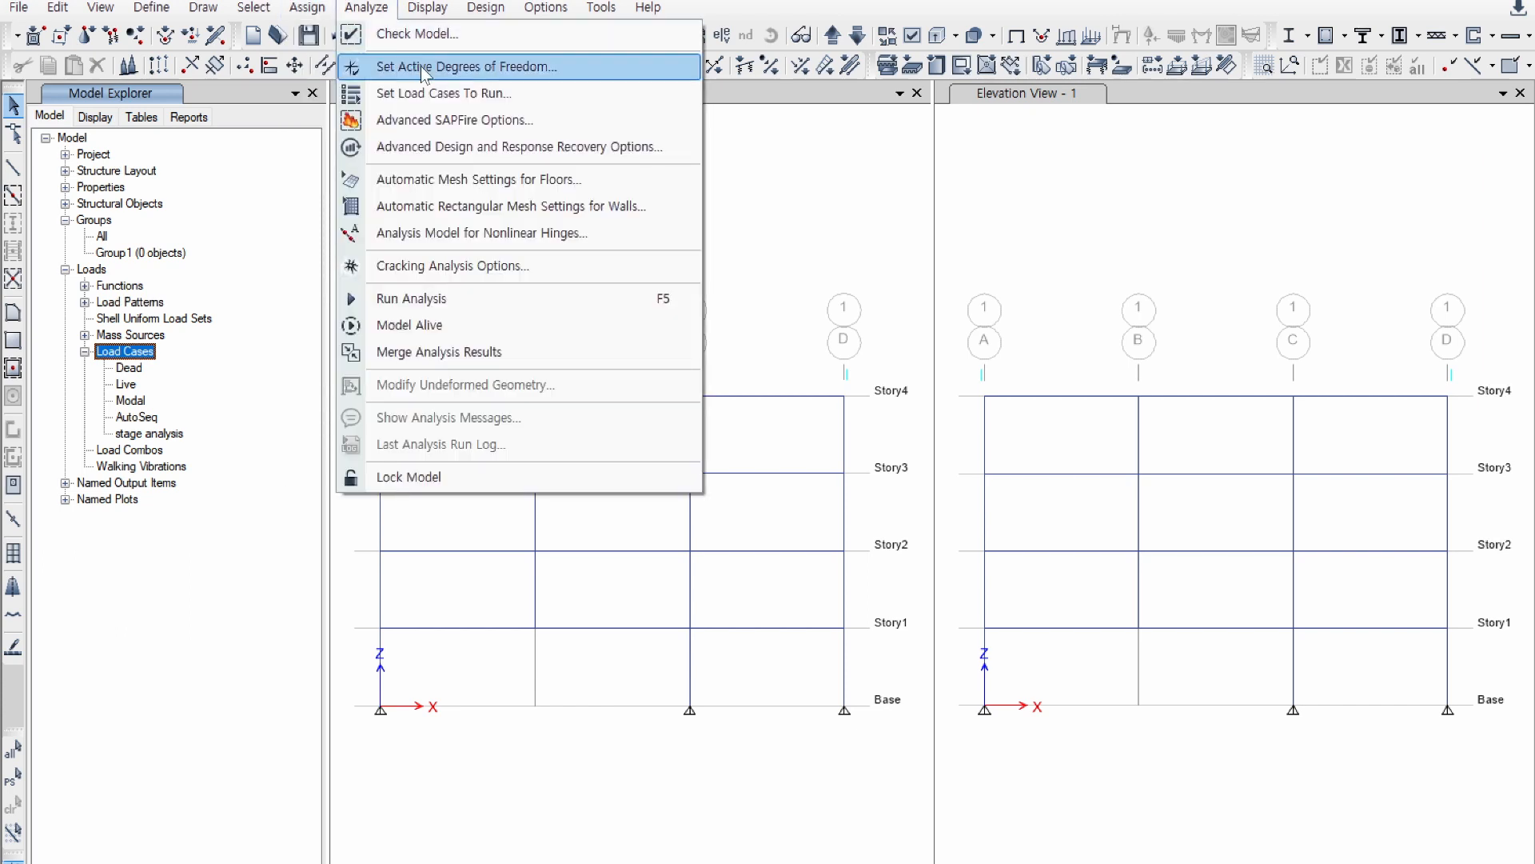
left_click(425, 92)
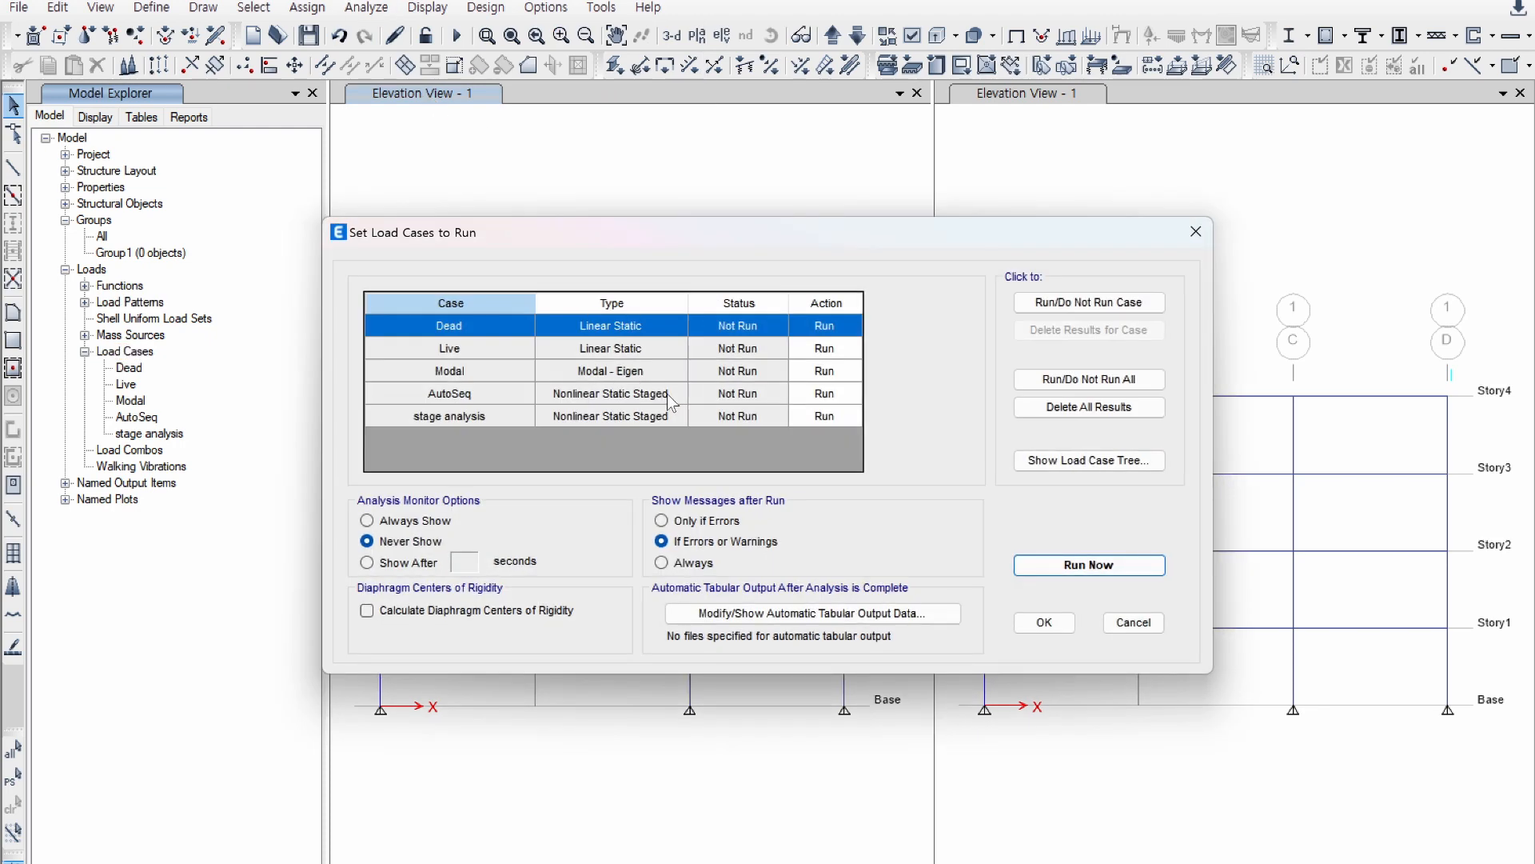
left_click(1053, 564)
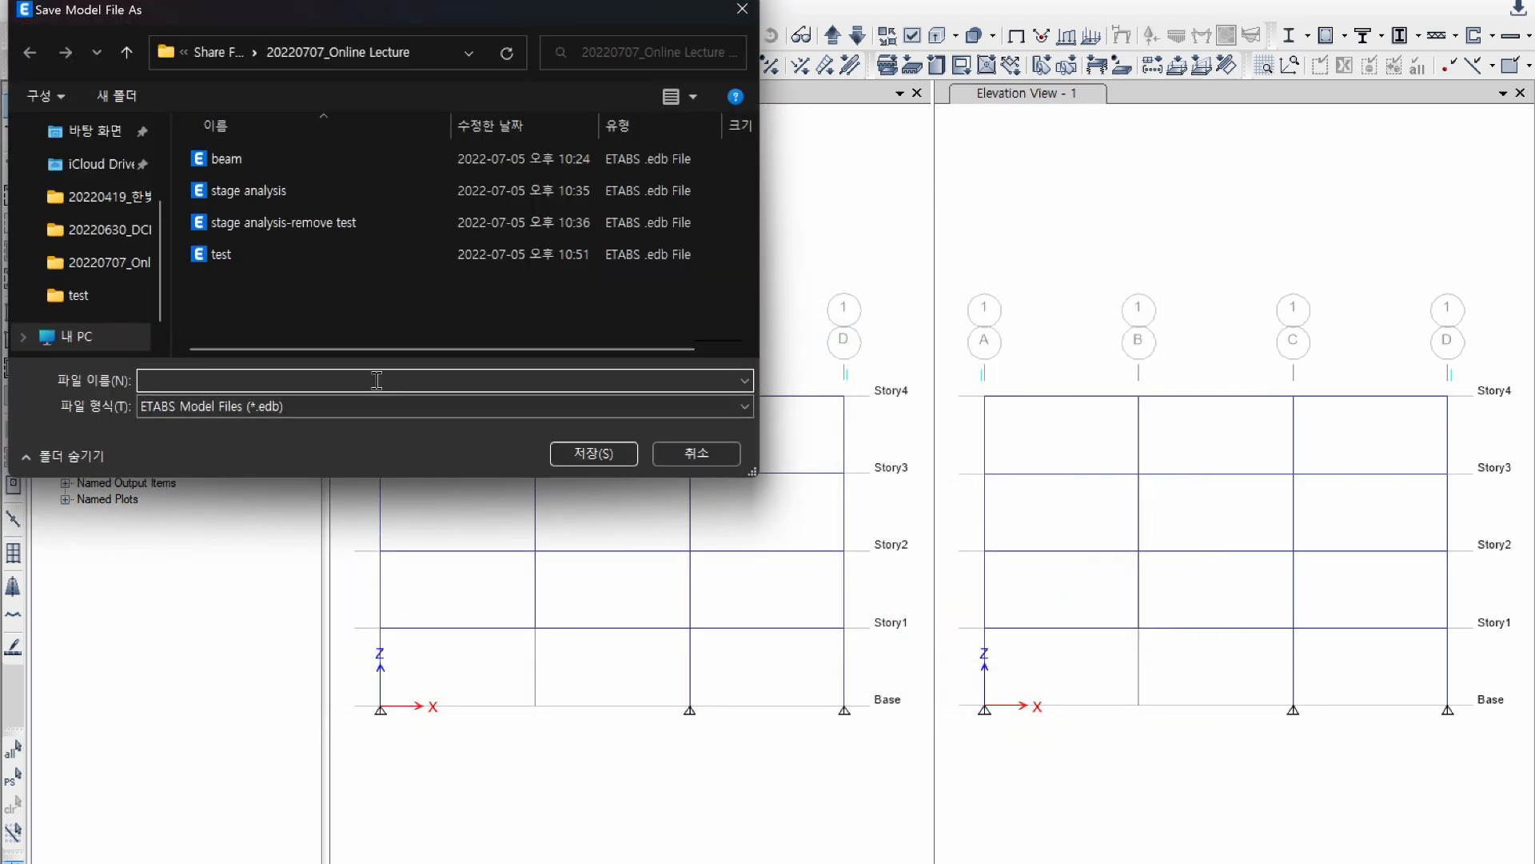
type("test2")
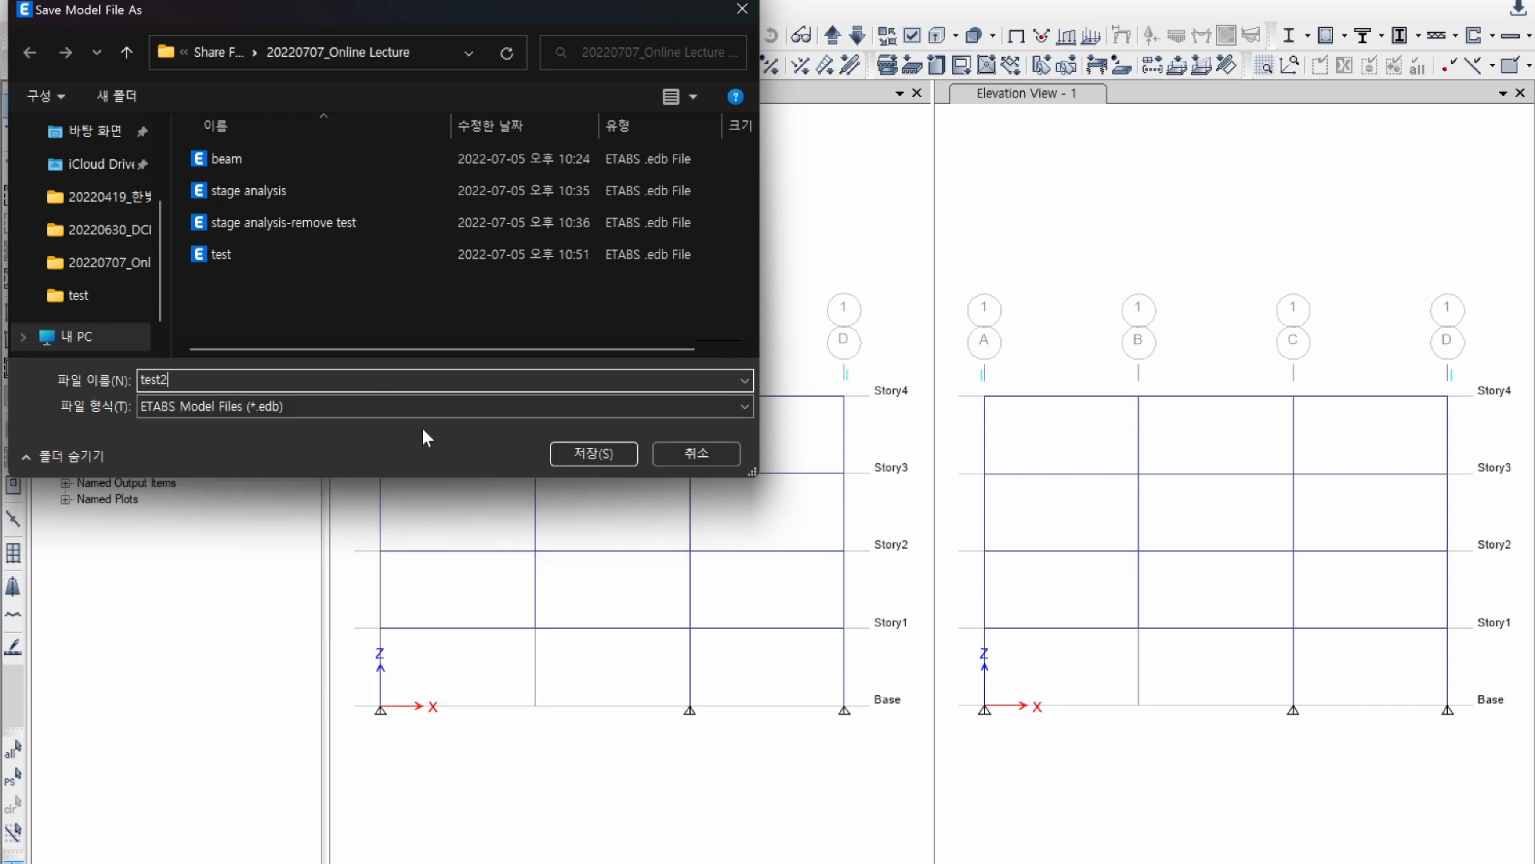
left_click(576, 462)
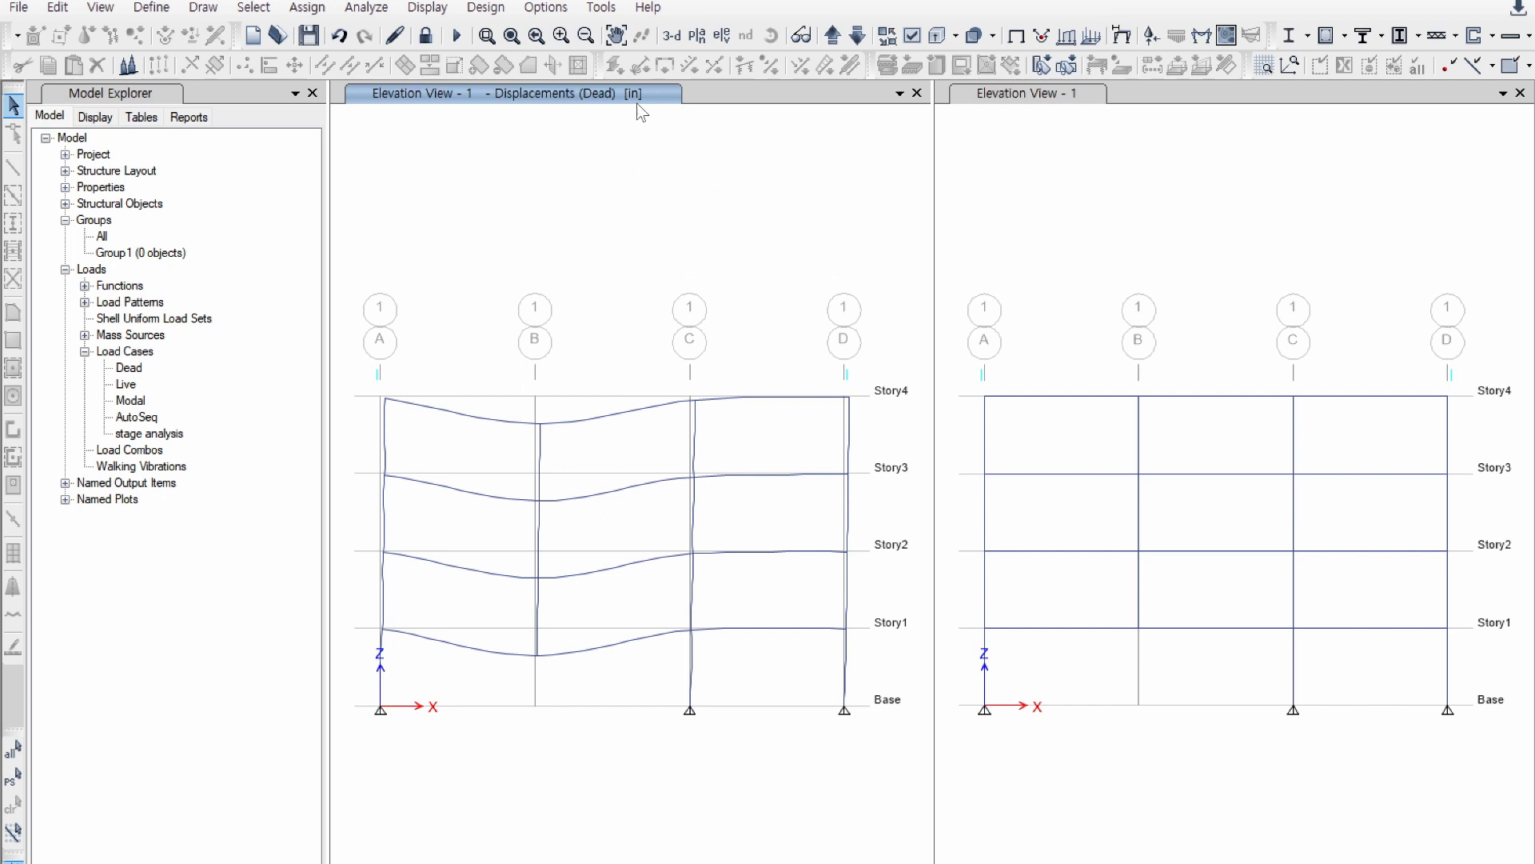
Step: Display the deformed shape for step 1 of the stage analysis case in the second elevation view, next to the Dead displacements
mouse_move(538, 656)
left_click(1084, 437)
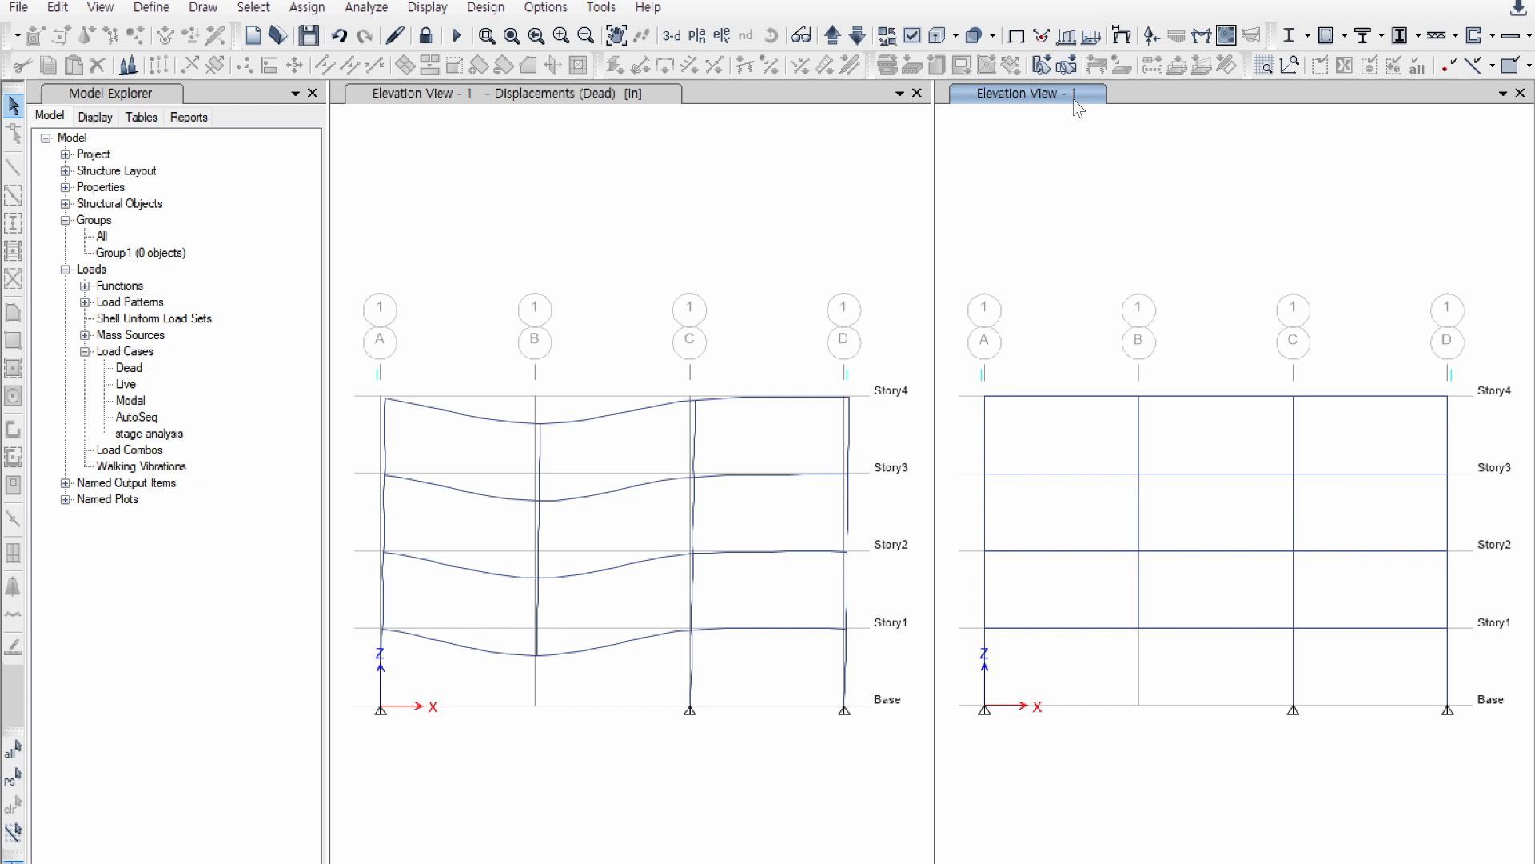
left_click(1122, 35)
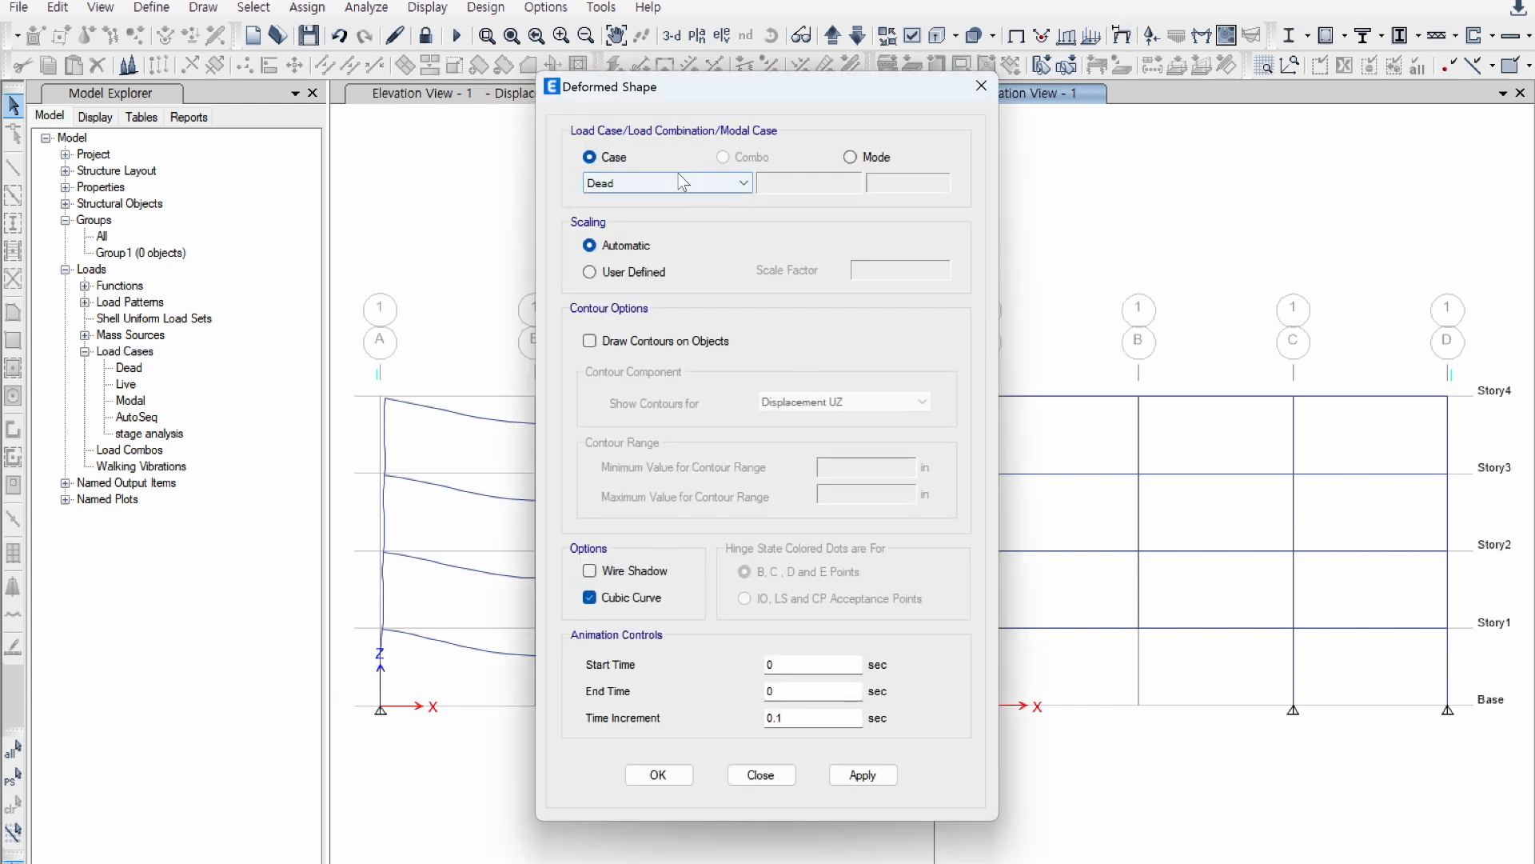
left_click(680, 178)
left_click(657, 241)
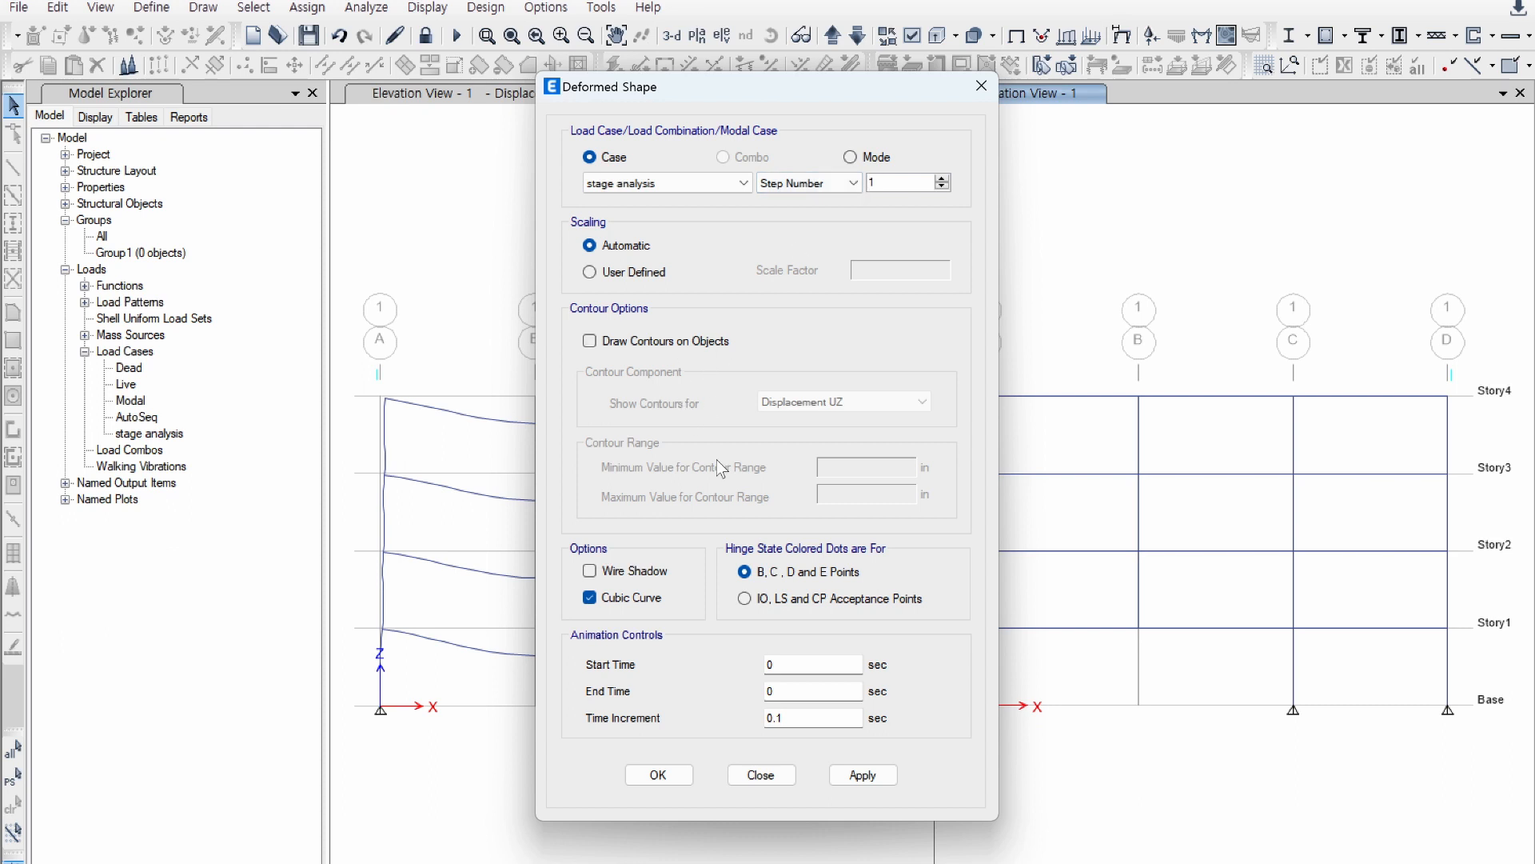
left_click(862, 774)
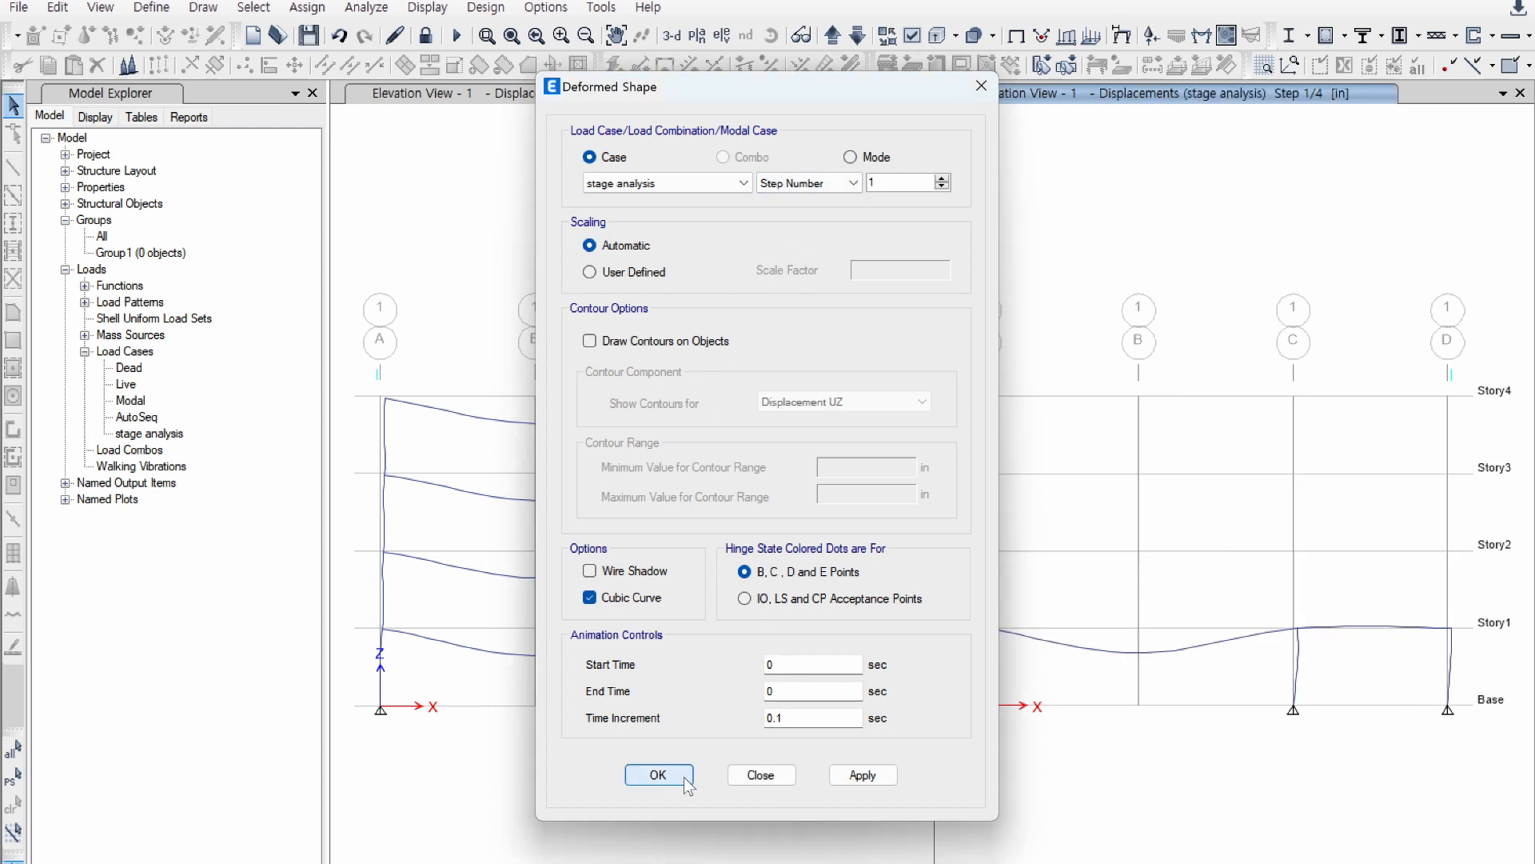
left_click(658, 775)
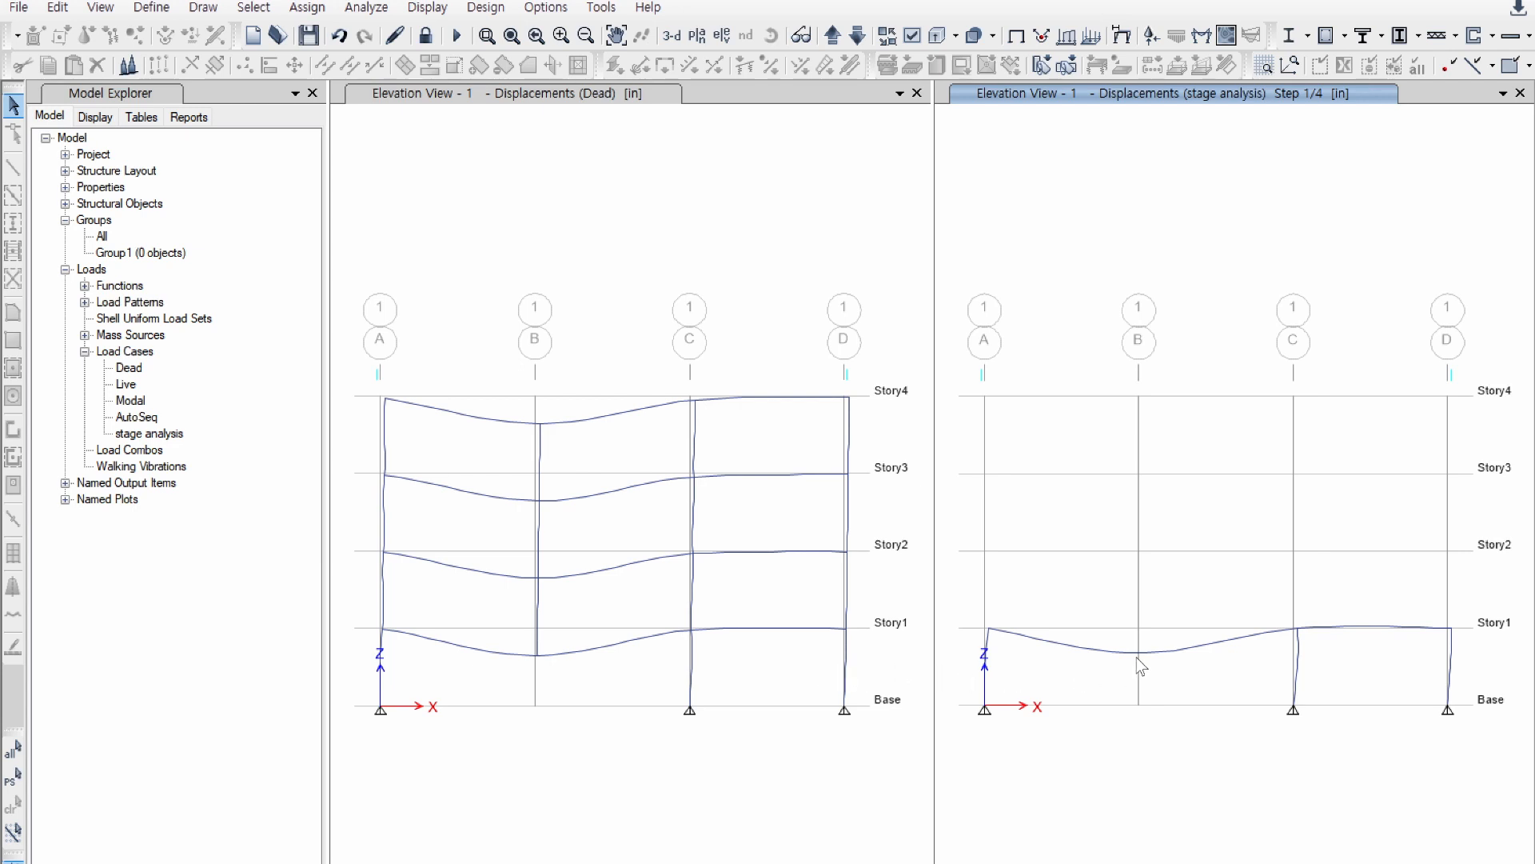
Step: Compare the joint displacements at grid B with the Dead case and advance the staged deformed shape to step 4
mouse_move(1141, 656)
left_click(570, 684)
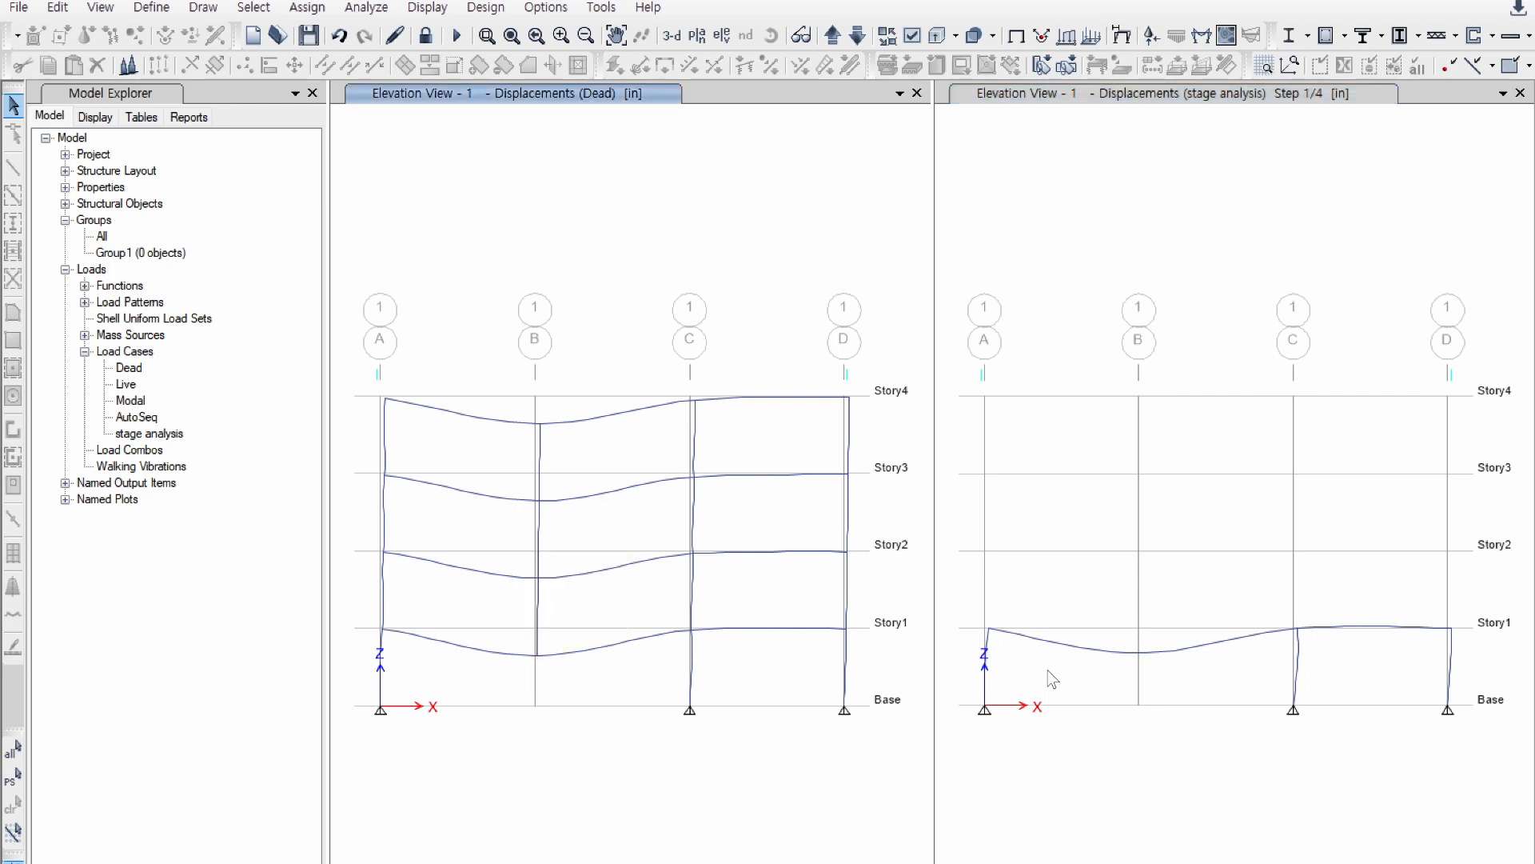
left_click(1213, 695)
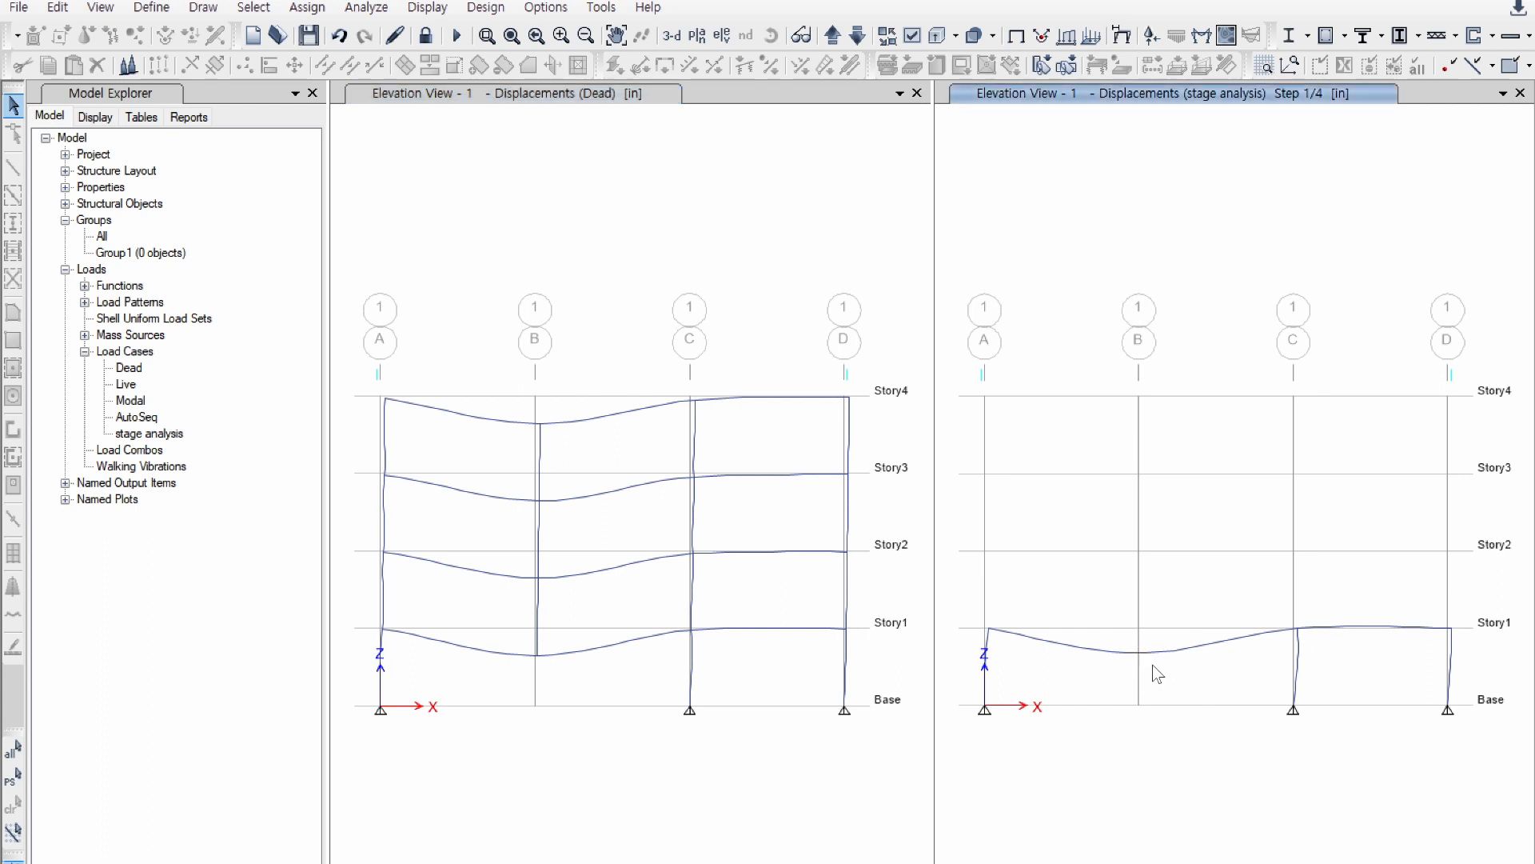
mouse_move(1143, 657)
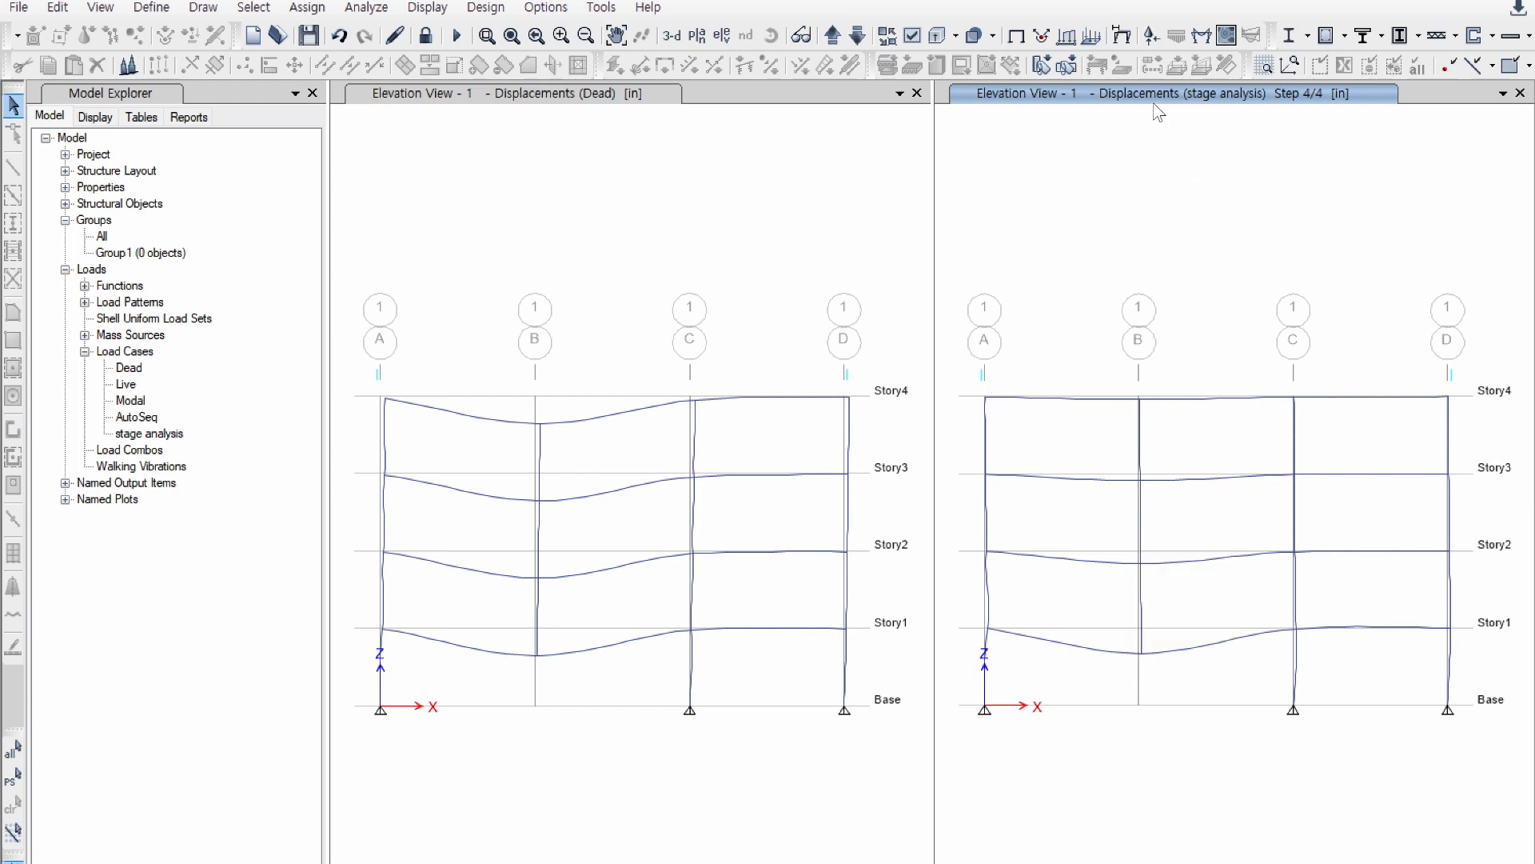
Step: Replace the staged deformed shape with the Dead case's Moment 3-3 diagram, showing values at controlling stations
left_click(1202, 36)
left_click(1231, 77)
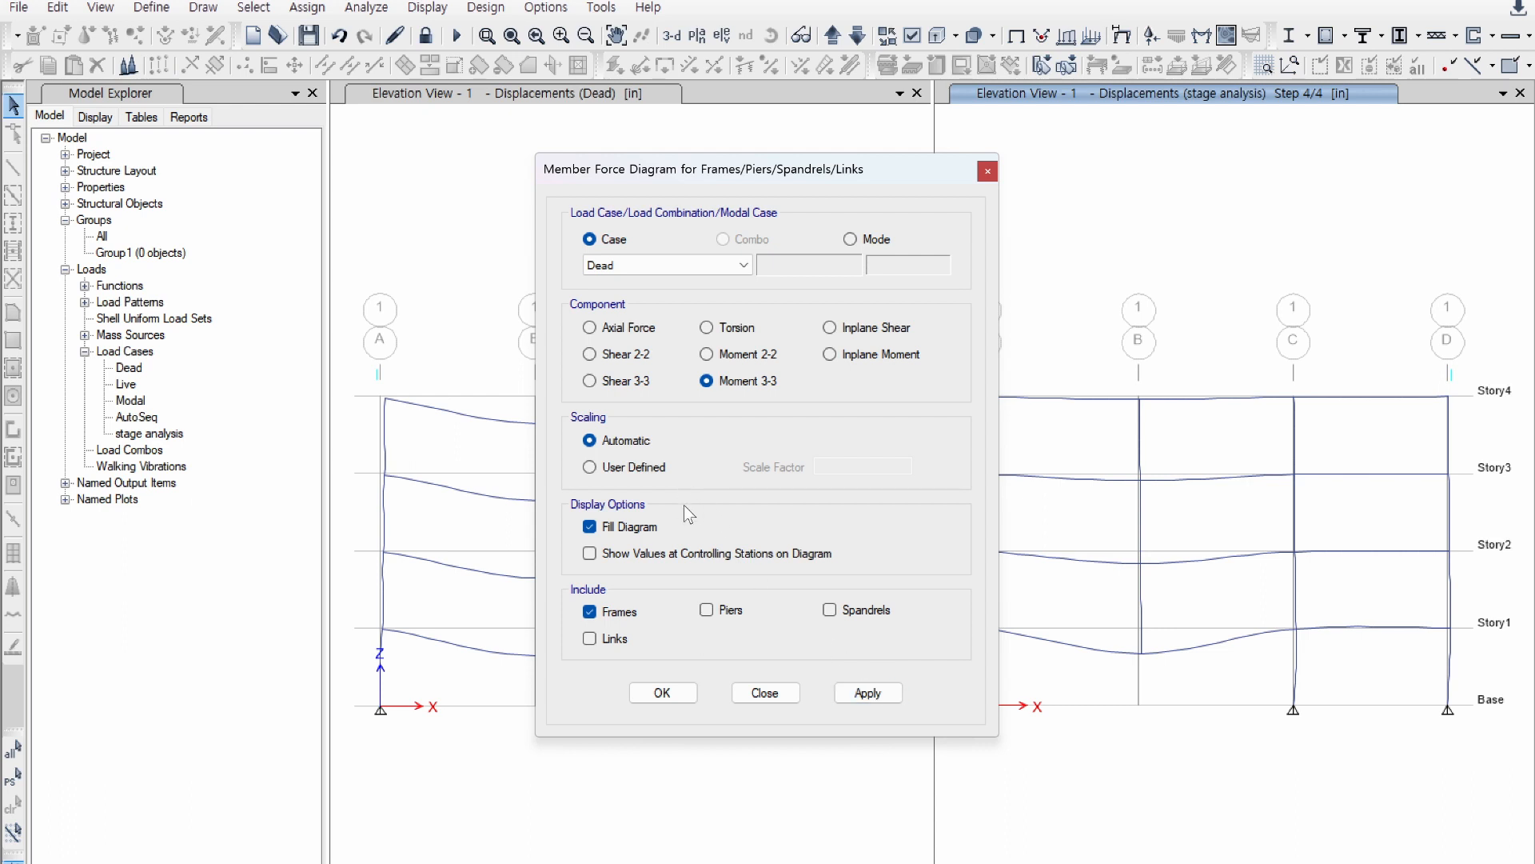
left_click(671, 559)
left_click(867, 692)
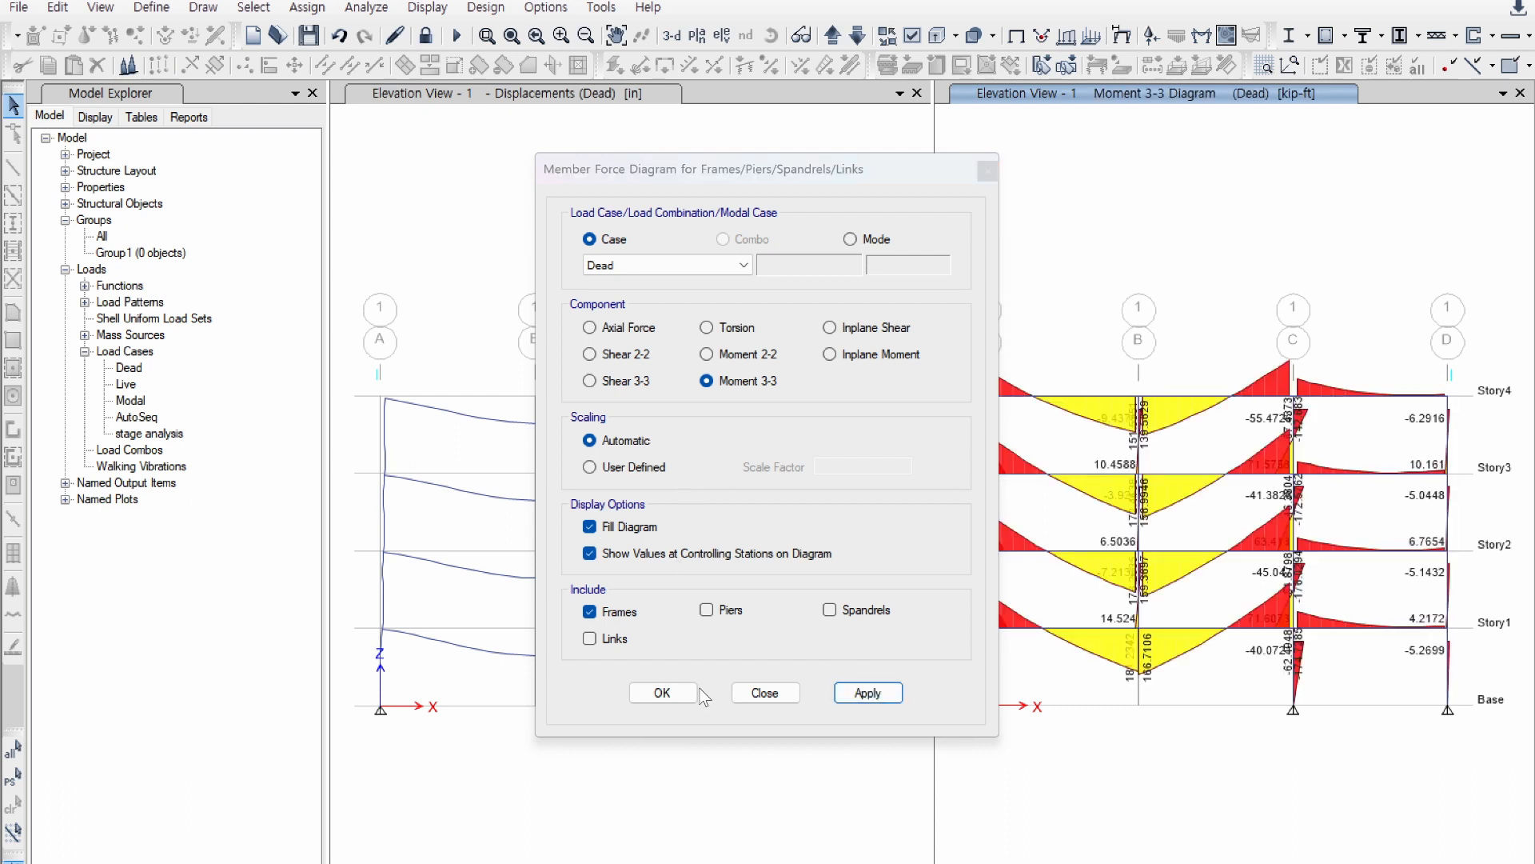
left_click(663, 692)
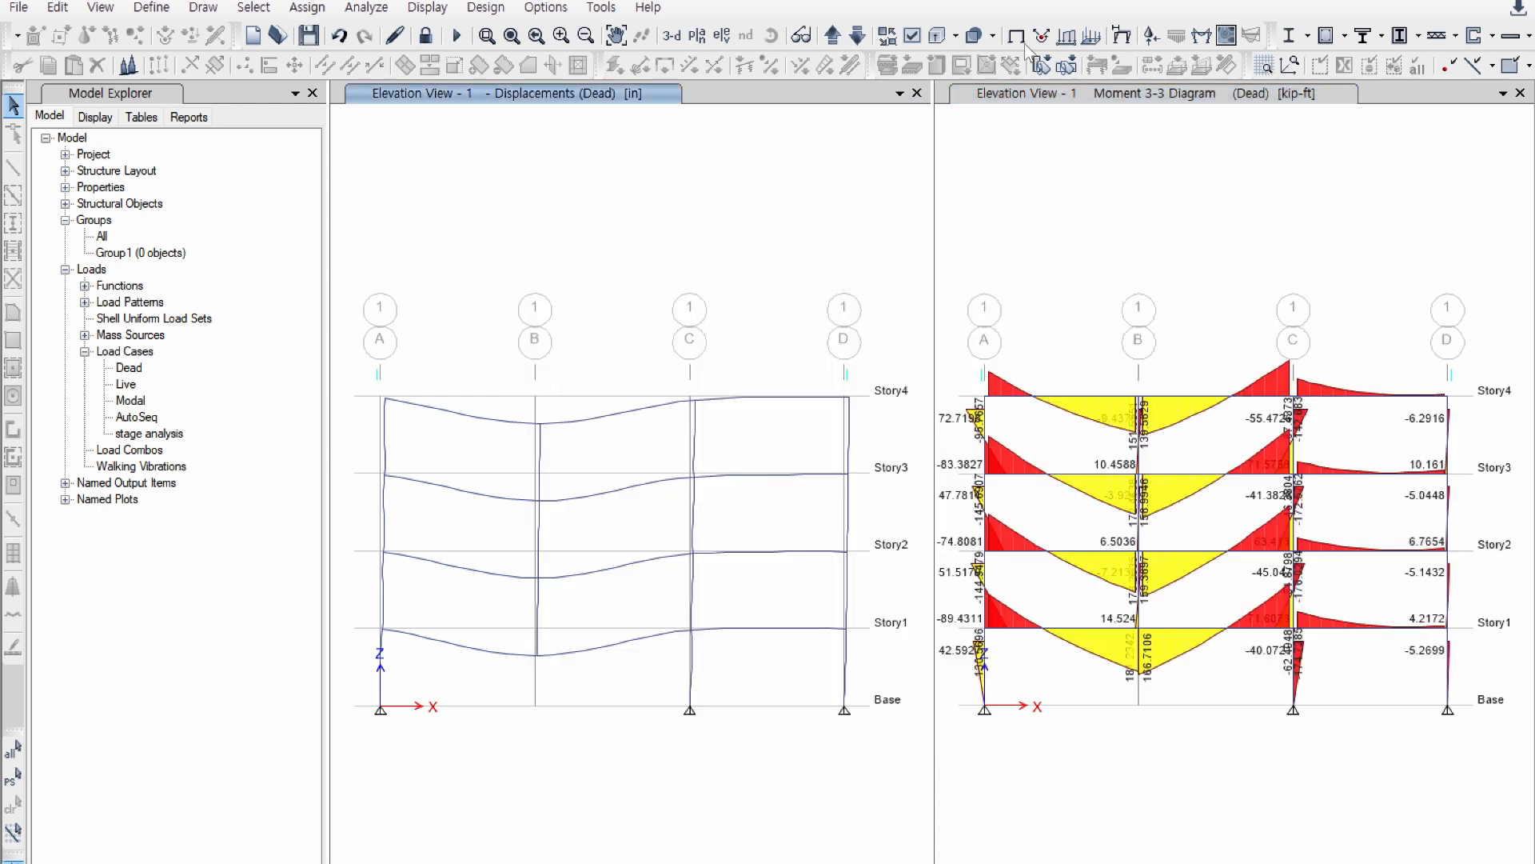
Step: Display the Dead case's Moment 3-3 diagram with controlling station values in the elevation view that shows the Dead displacements
left_click(1204, 40)
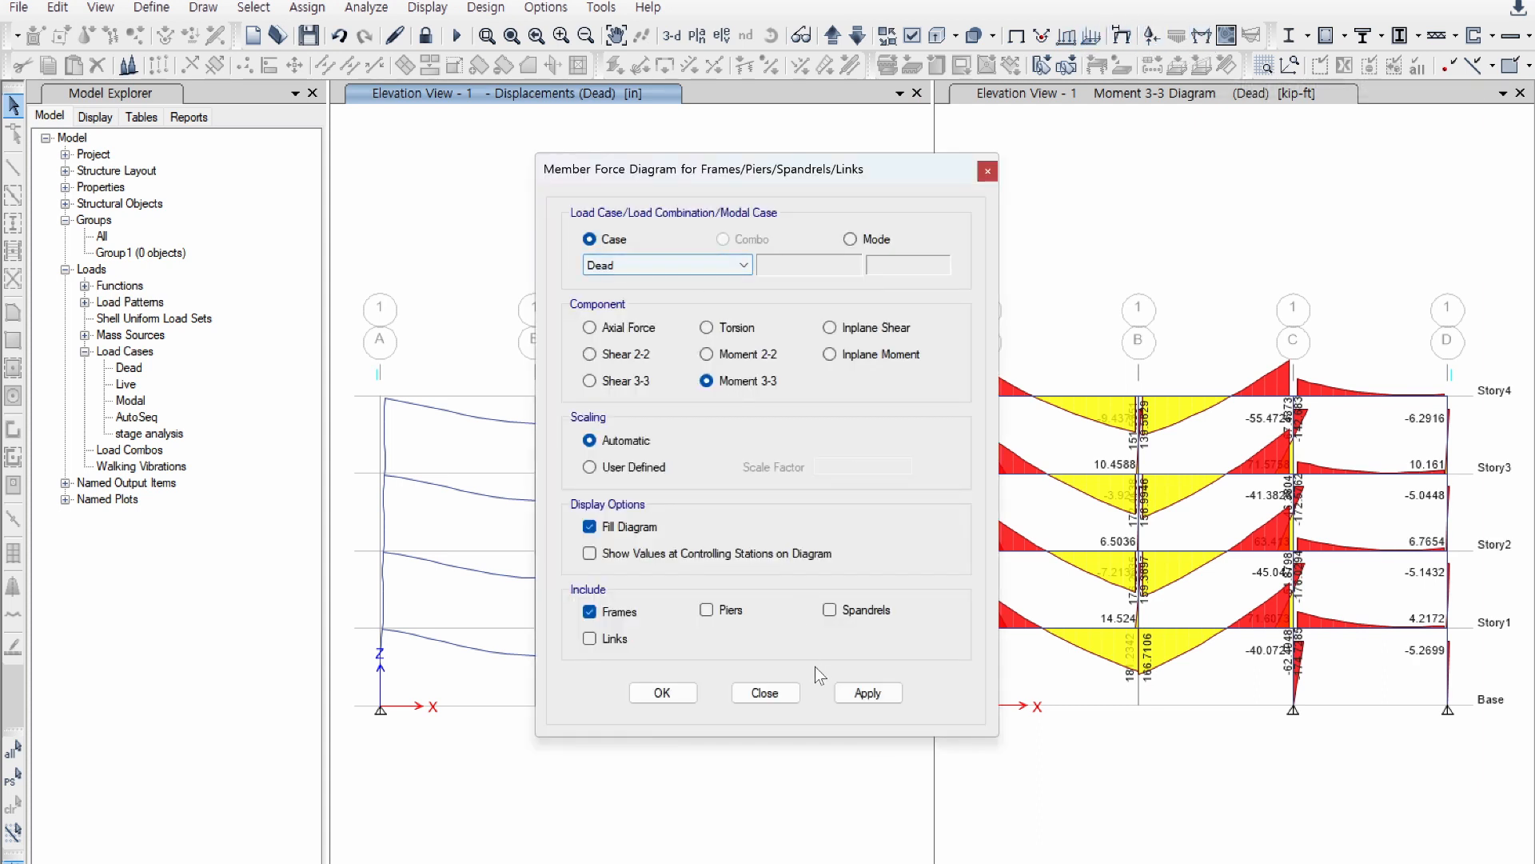
left_click(859, 693)
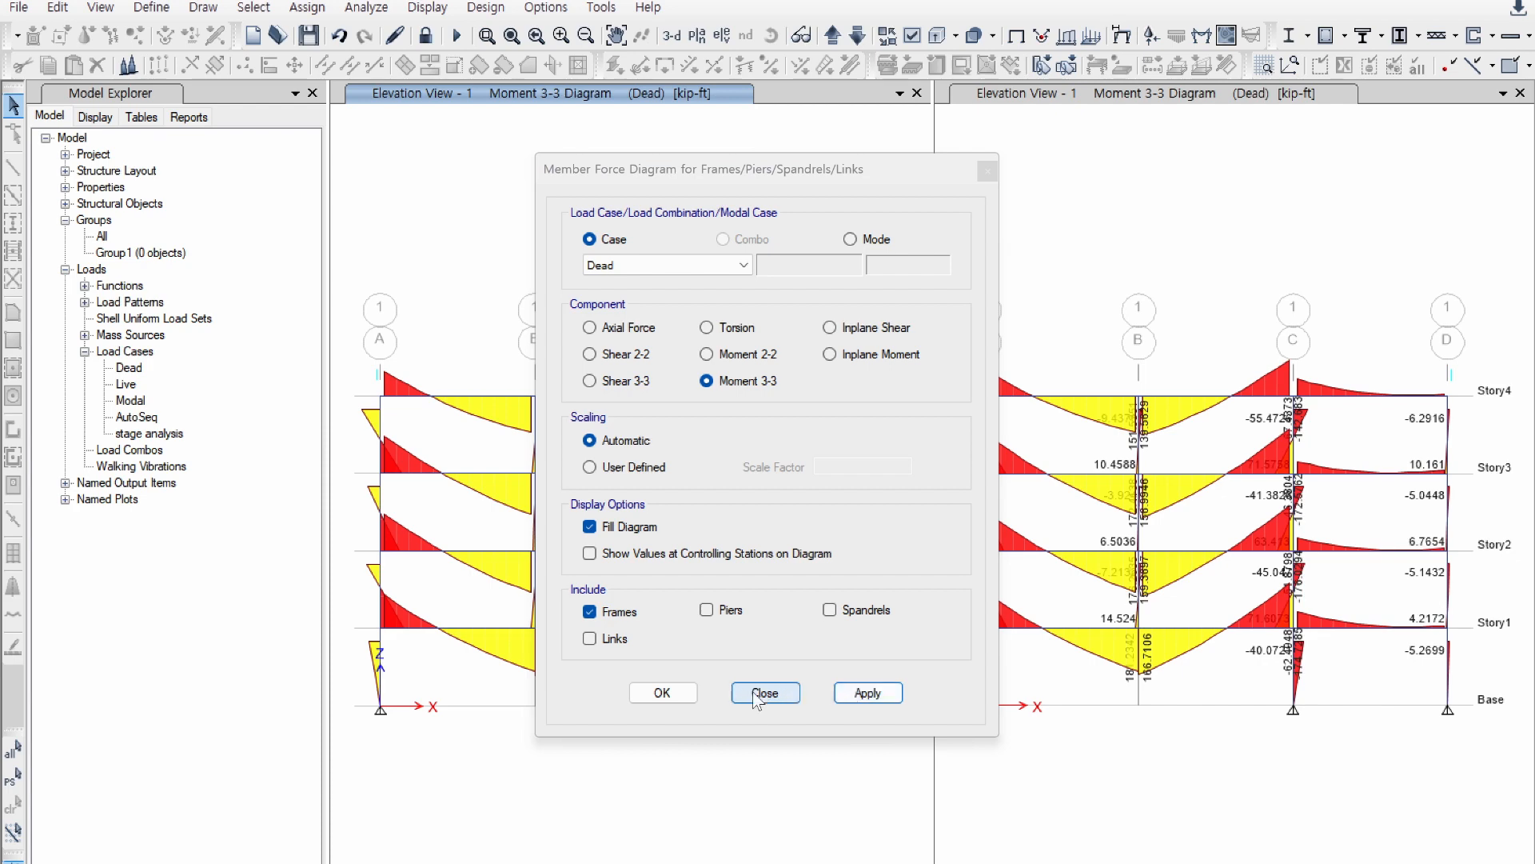
left_click(663, 692)
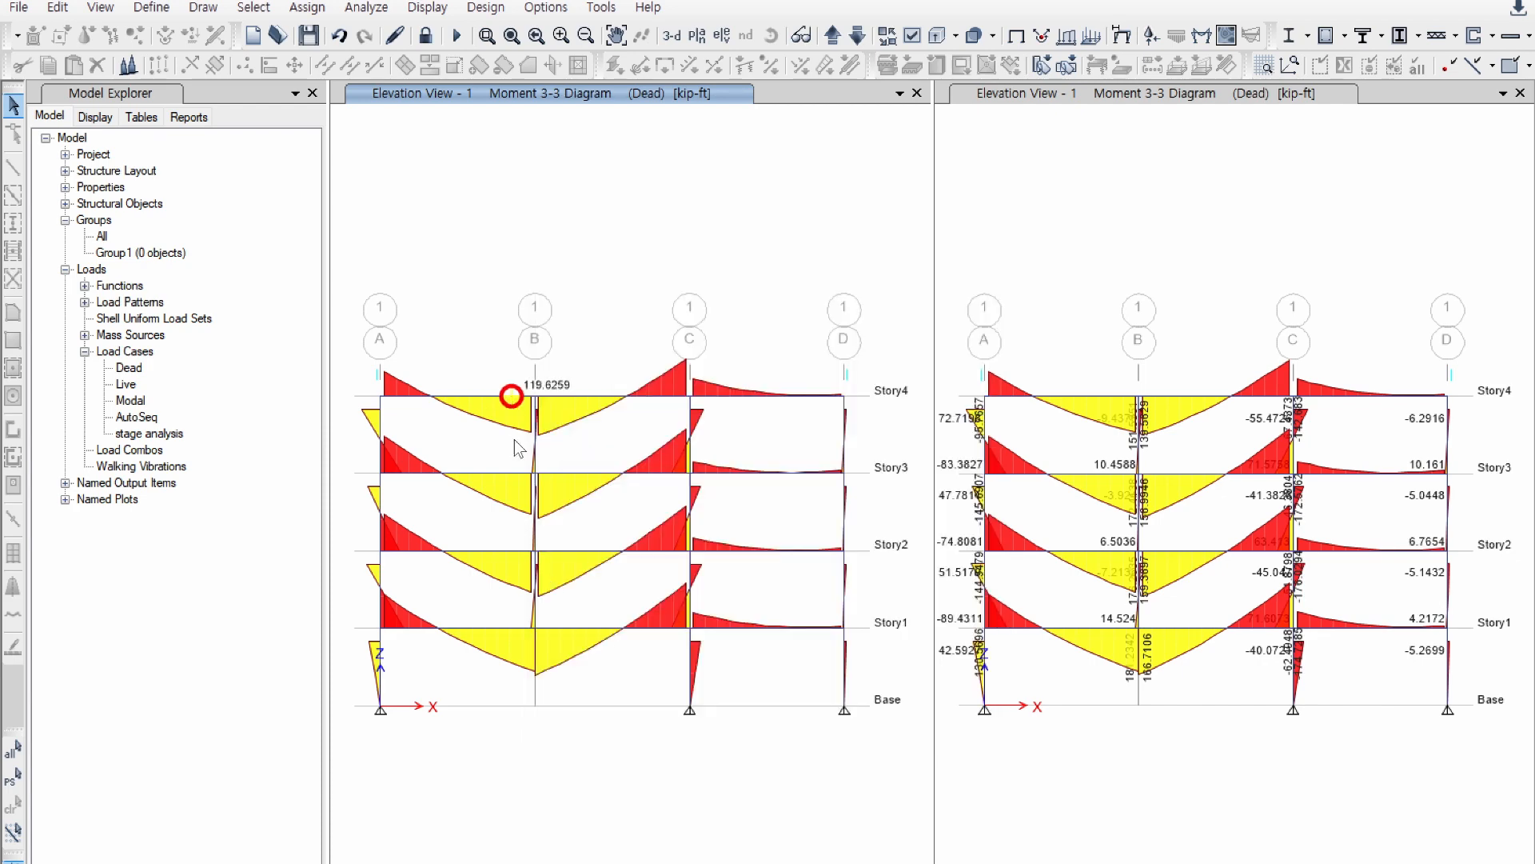
left_click(1122, 36)
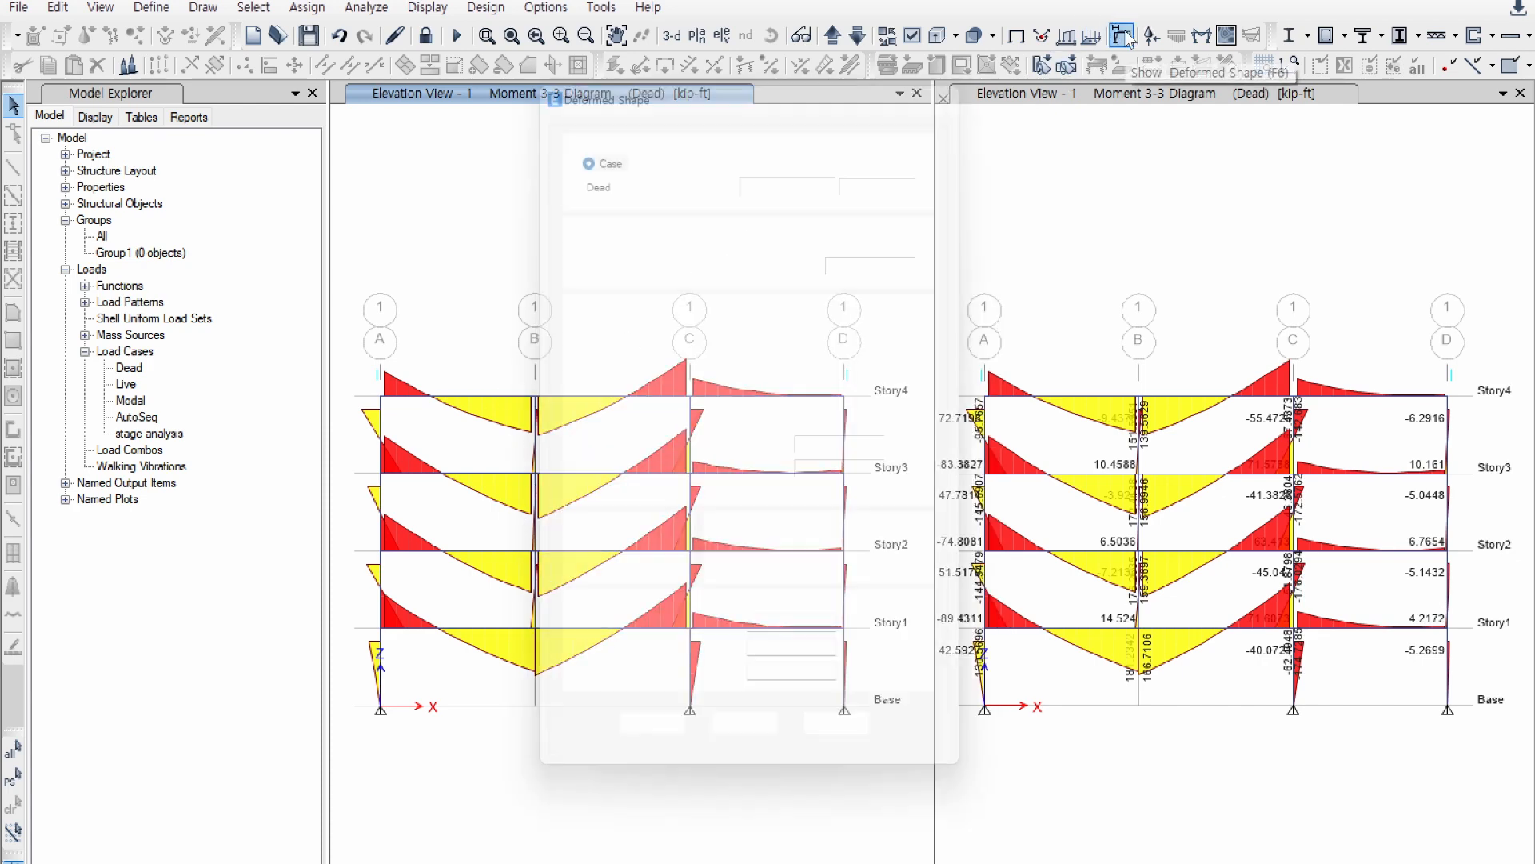
key("Escape")
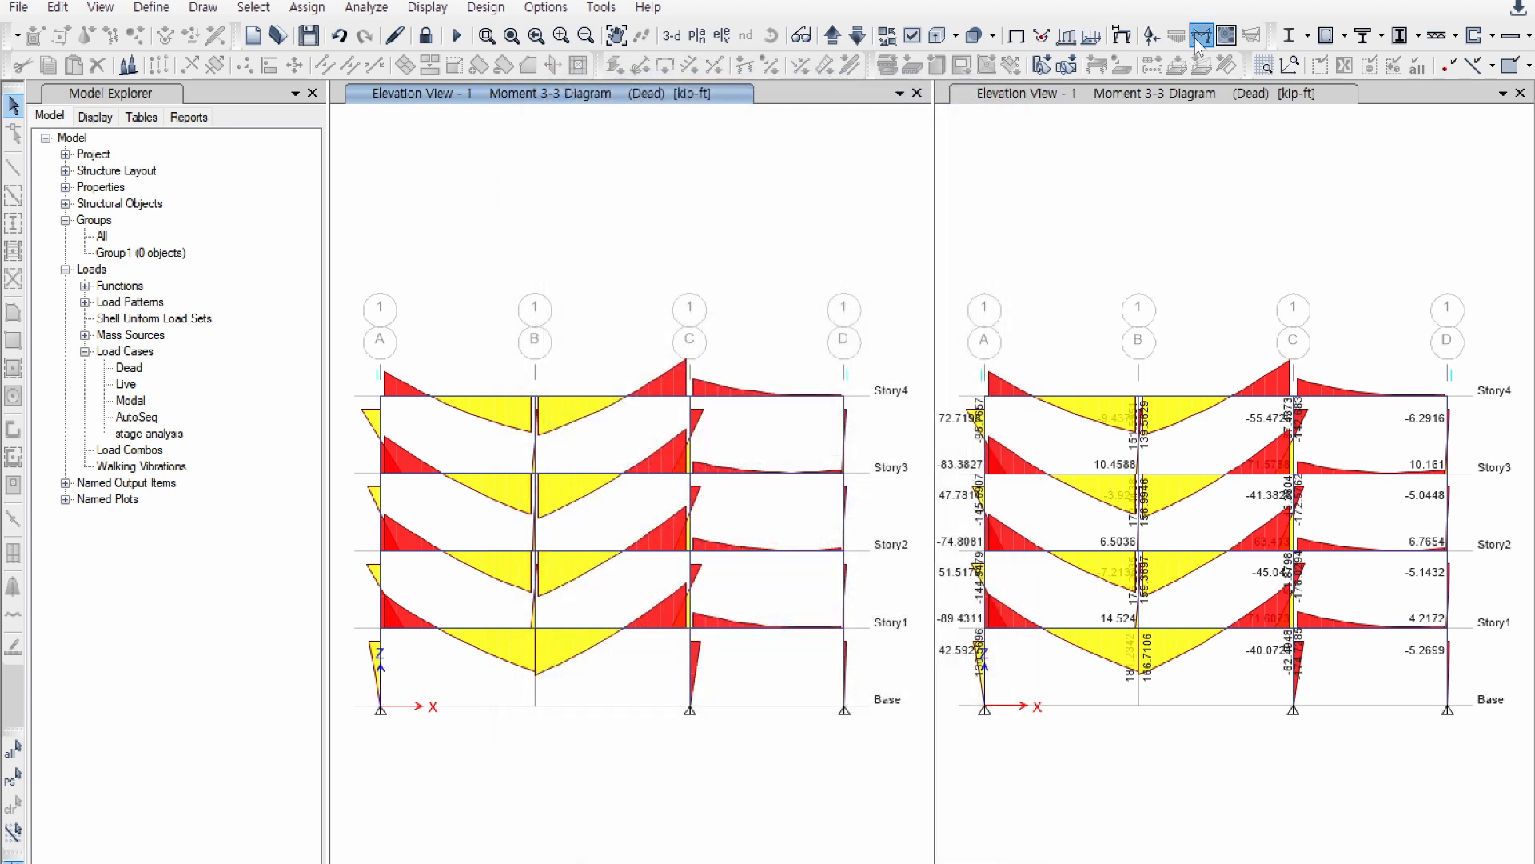
left_click(1201, 35)
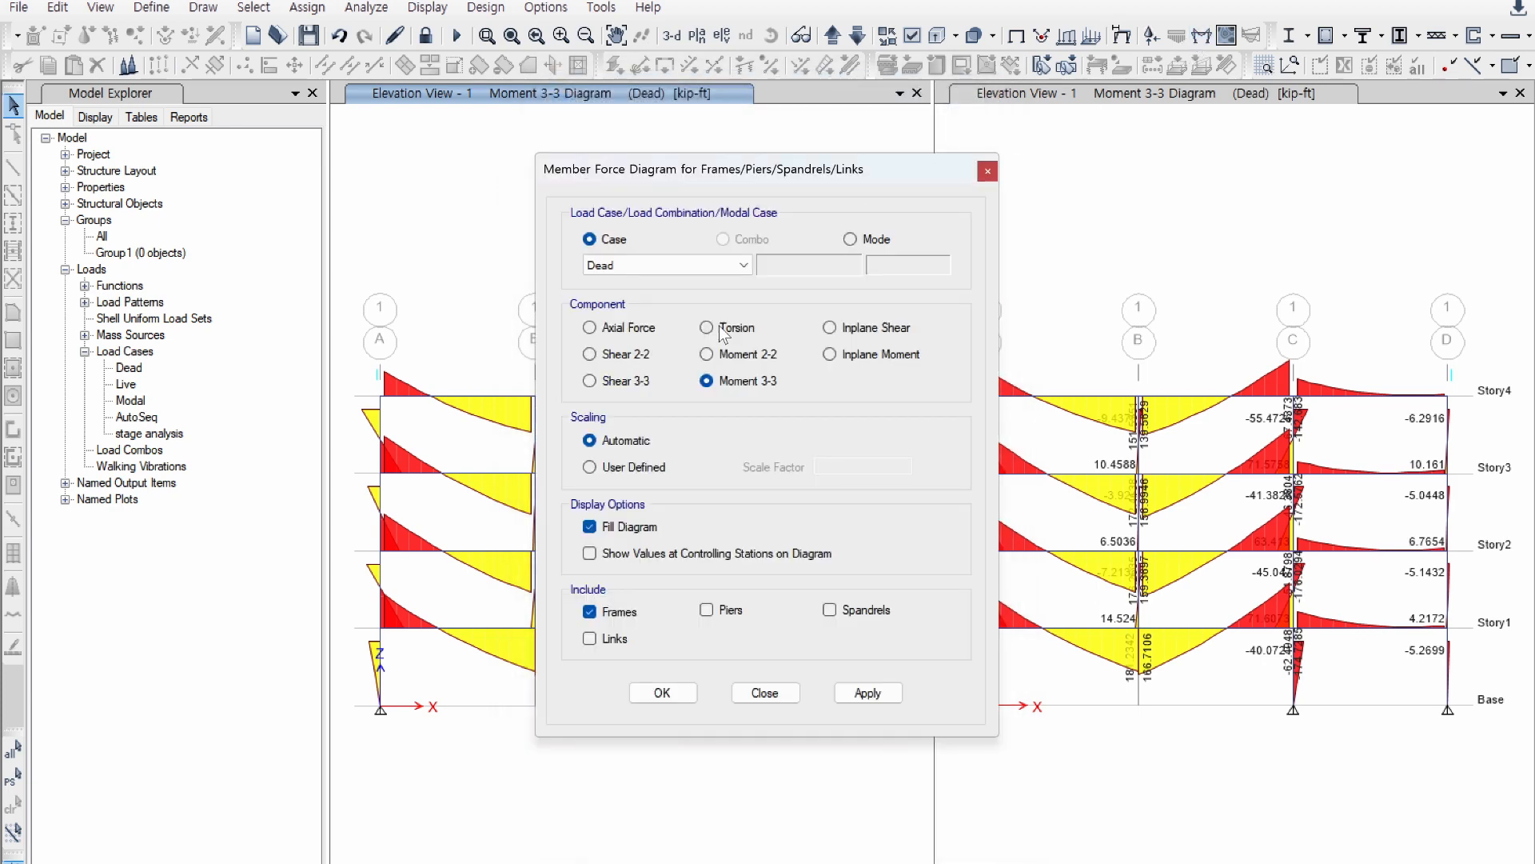
left_click(662, 692)
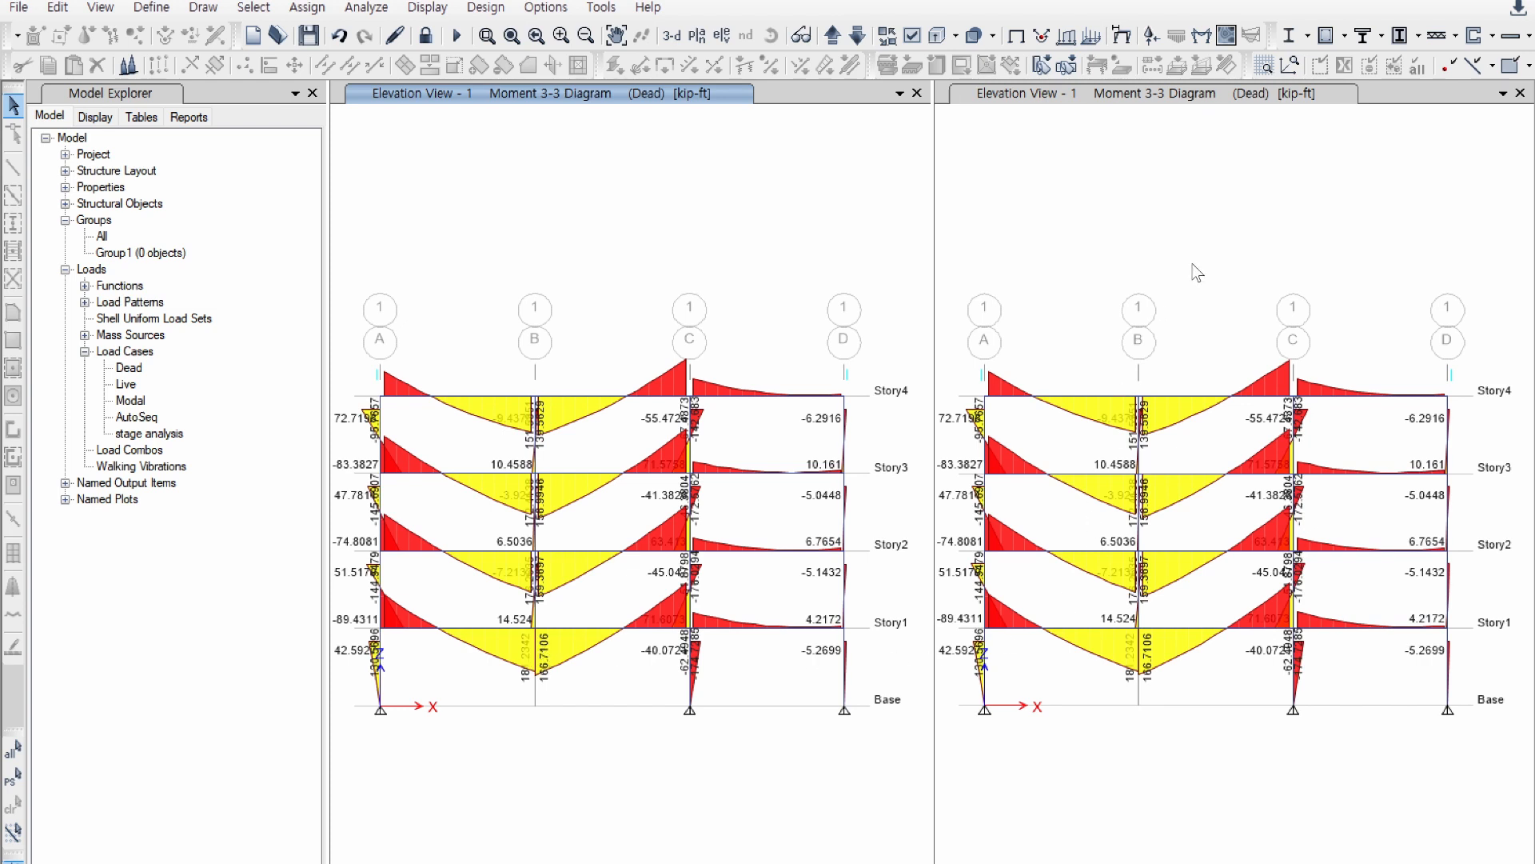
Step: Switch the second elevation's Moment 3-3 diagram to the stage analysis case and advance it to step 4
left_click(1207, 244)
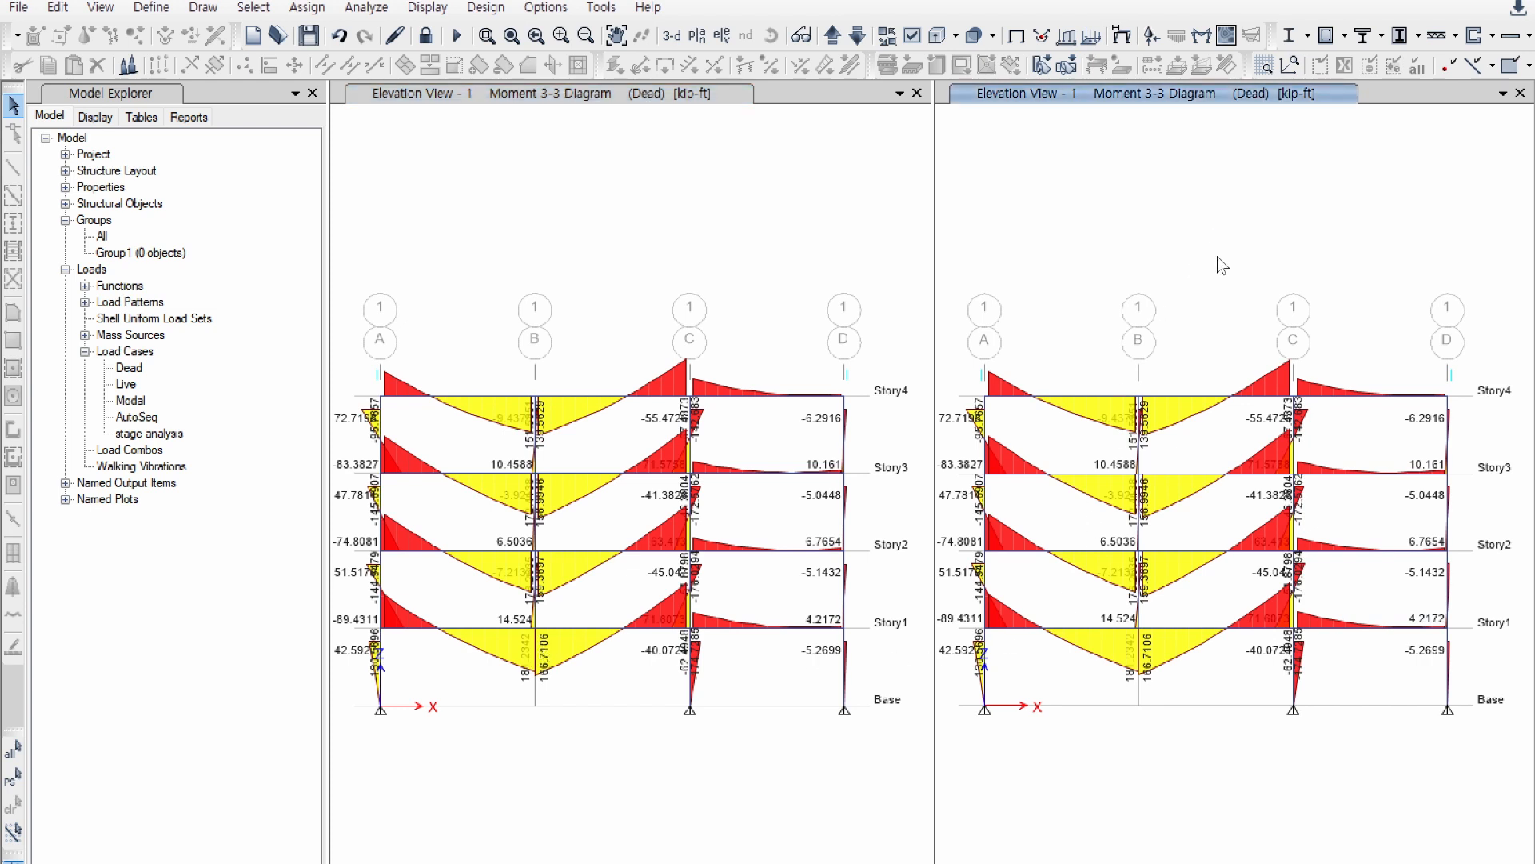
left_click(1202, 36)
left_click(705, 270)
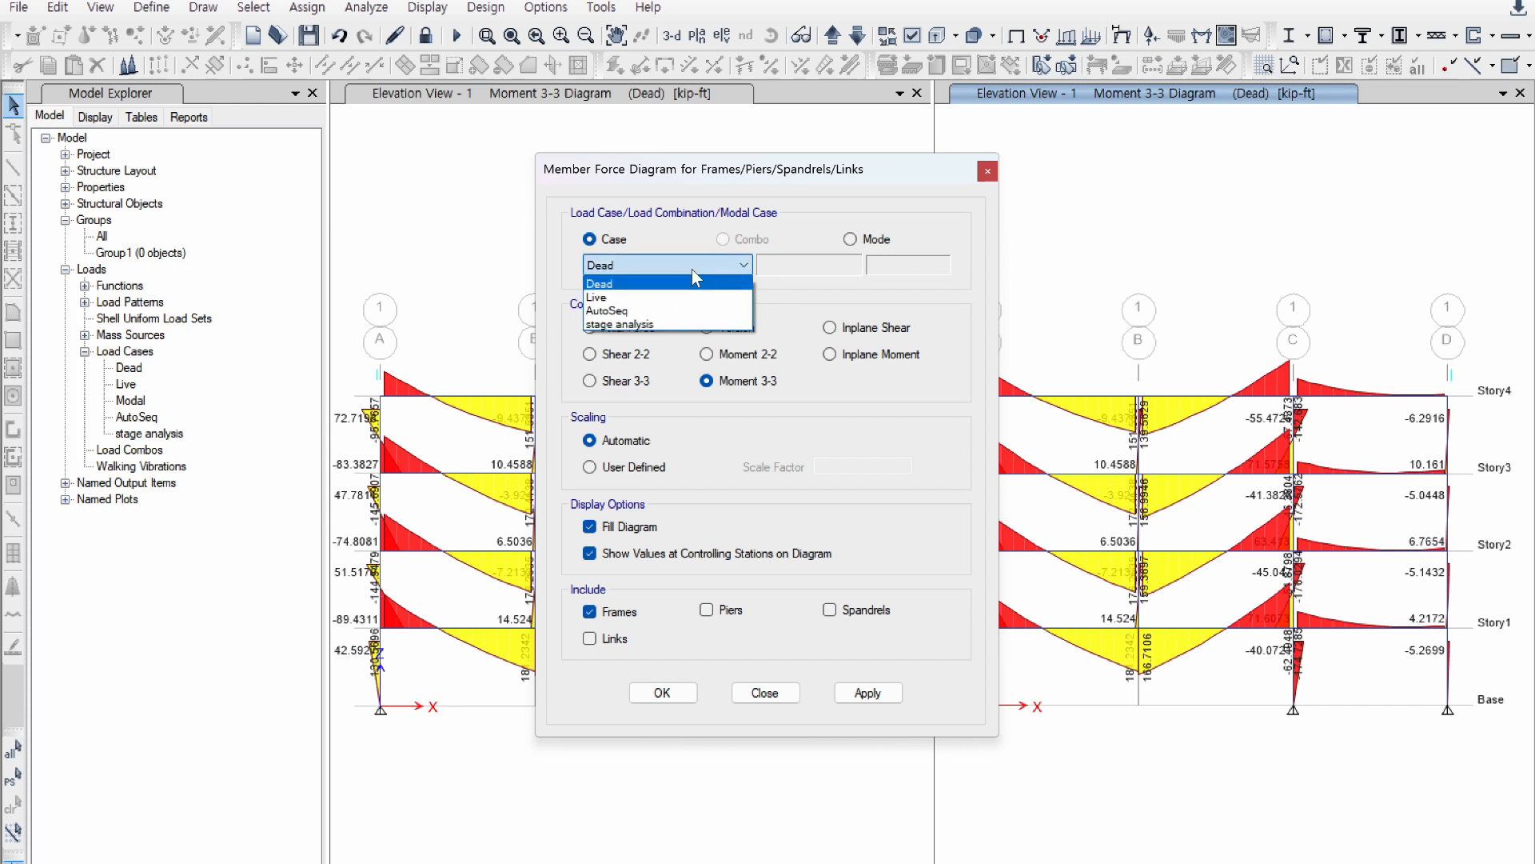
left_click(619, 328)
left_click(691, 691)
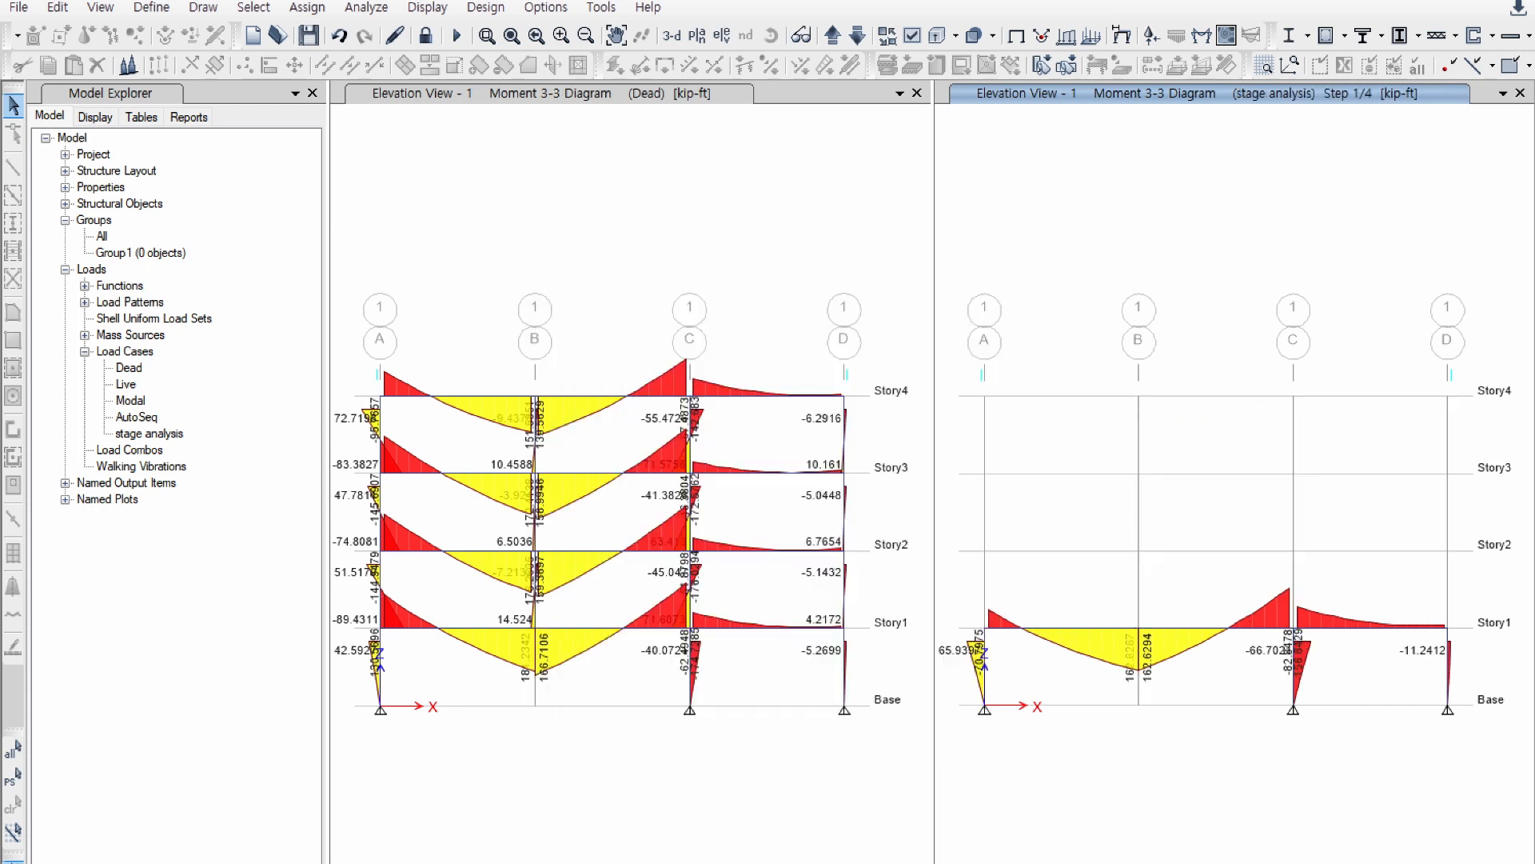
key("Right")
key("Right")
key("Right")
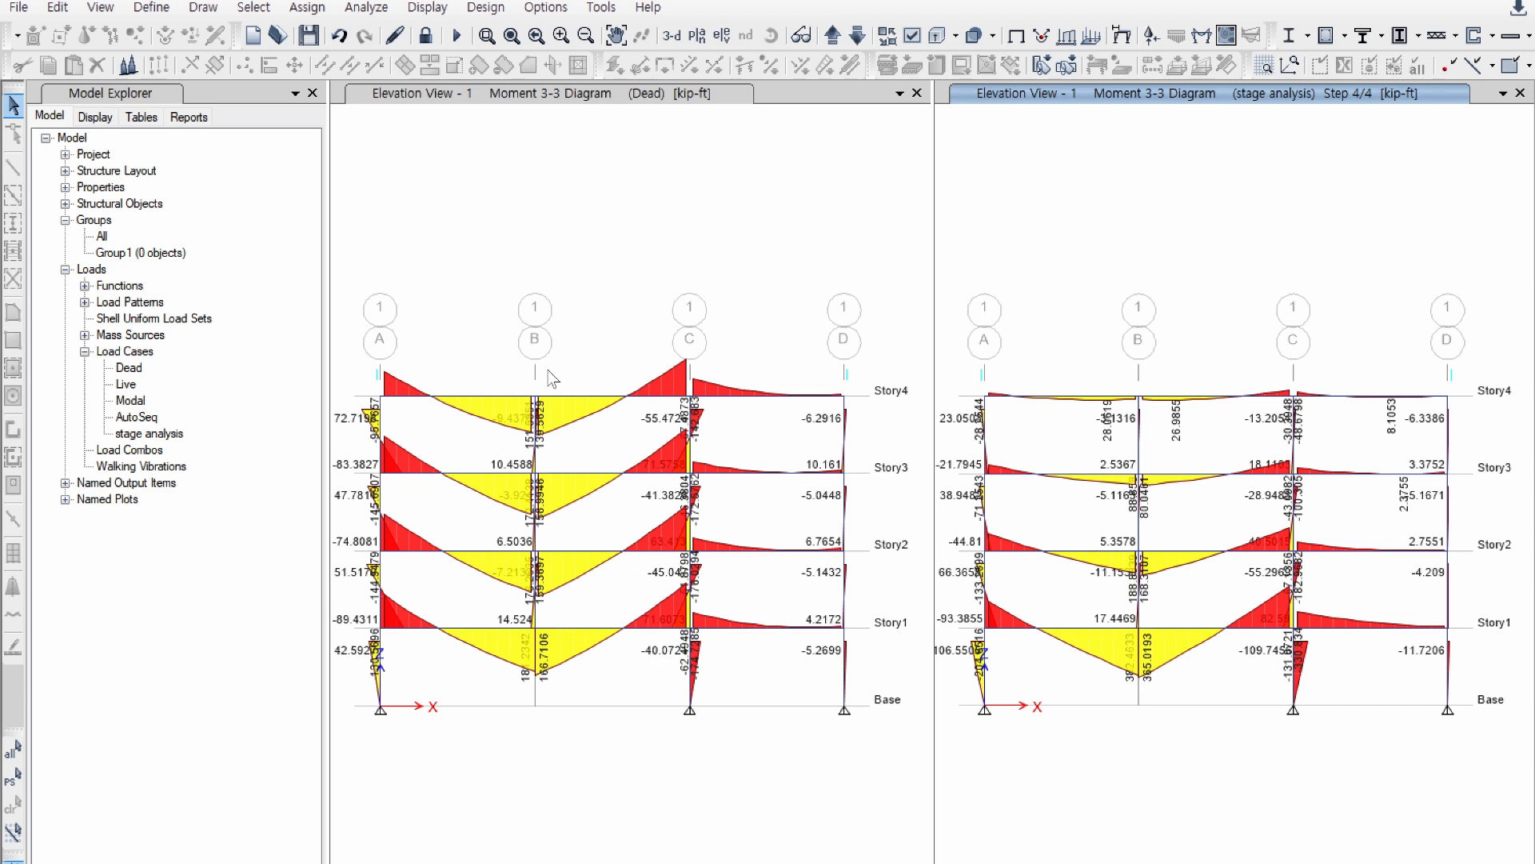
Step: Open the model file "stage analysis-remove test" in place of test2
left_click(392, 221)
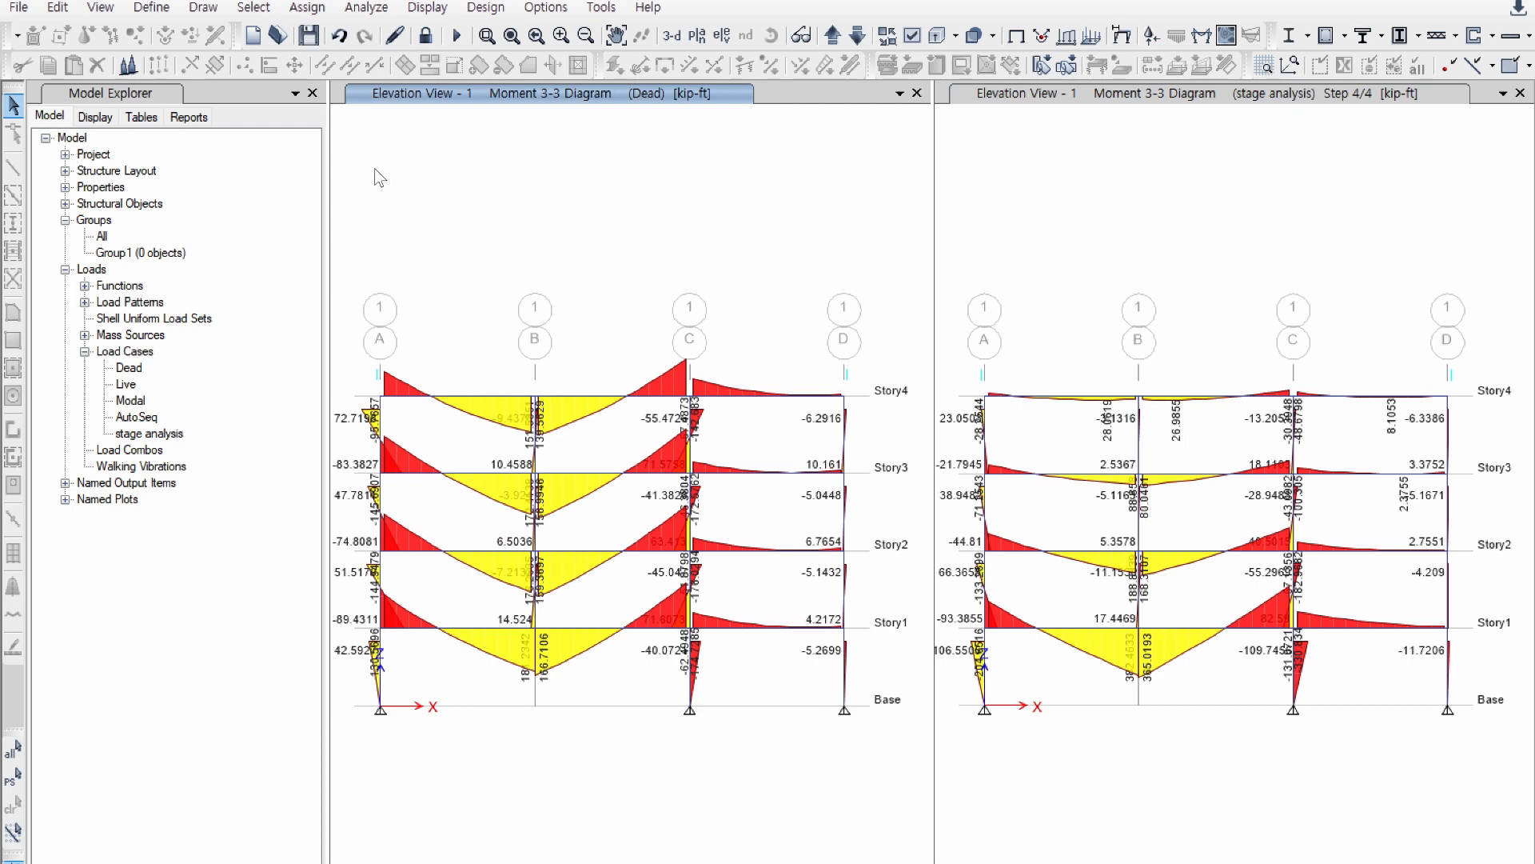
left_click(20, 10)
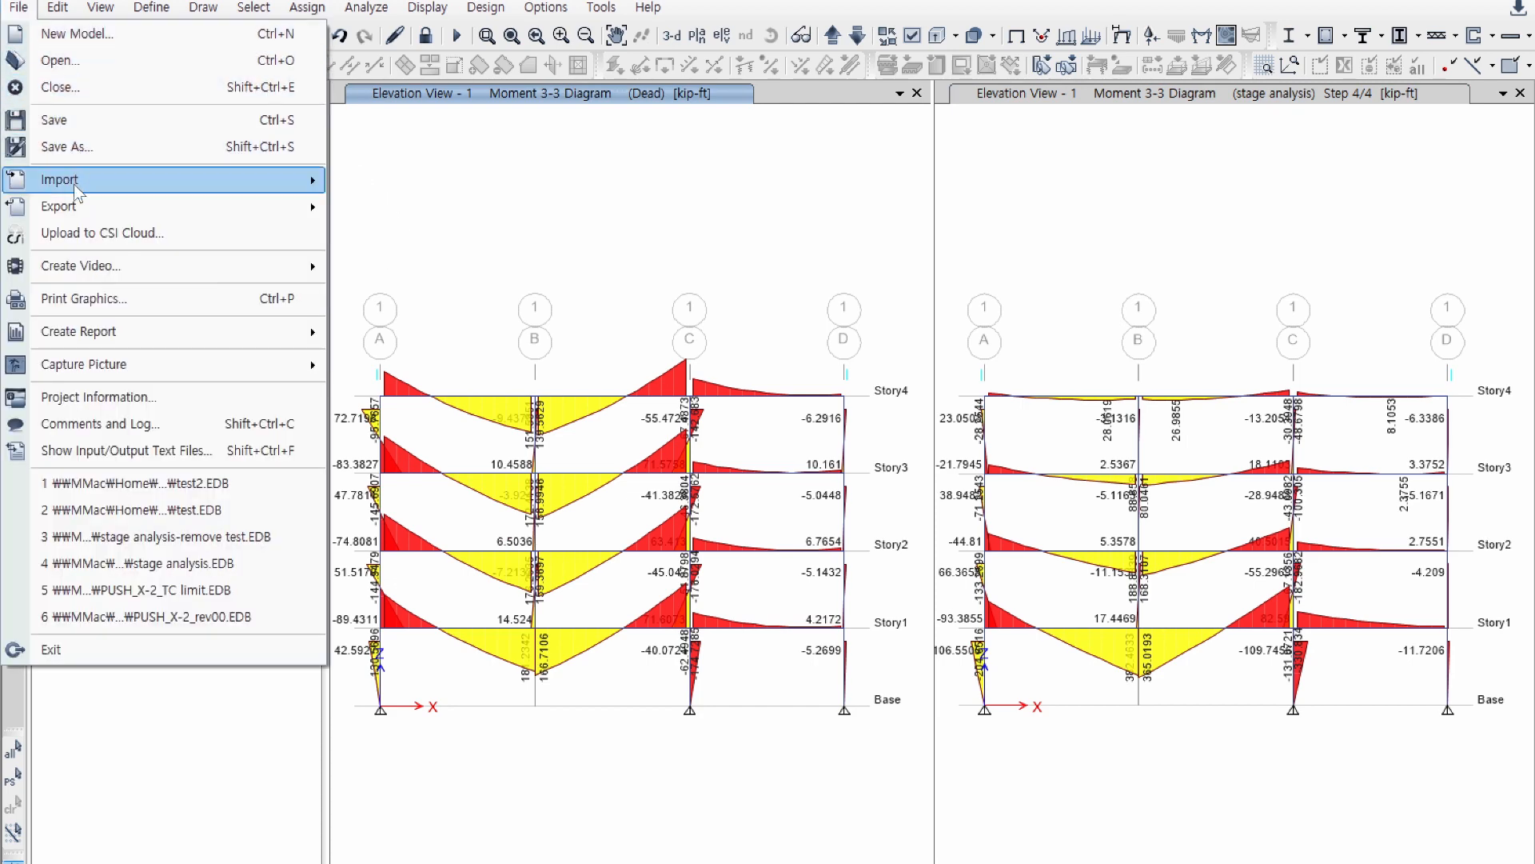
left_click(85, 65)
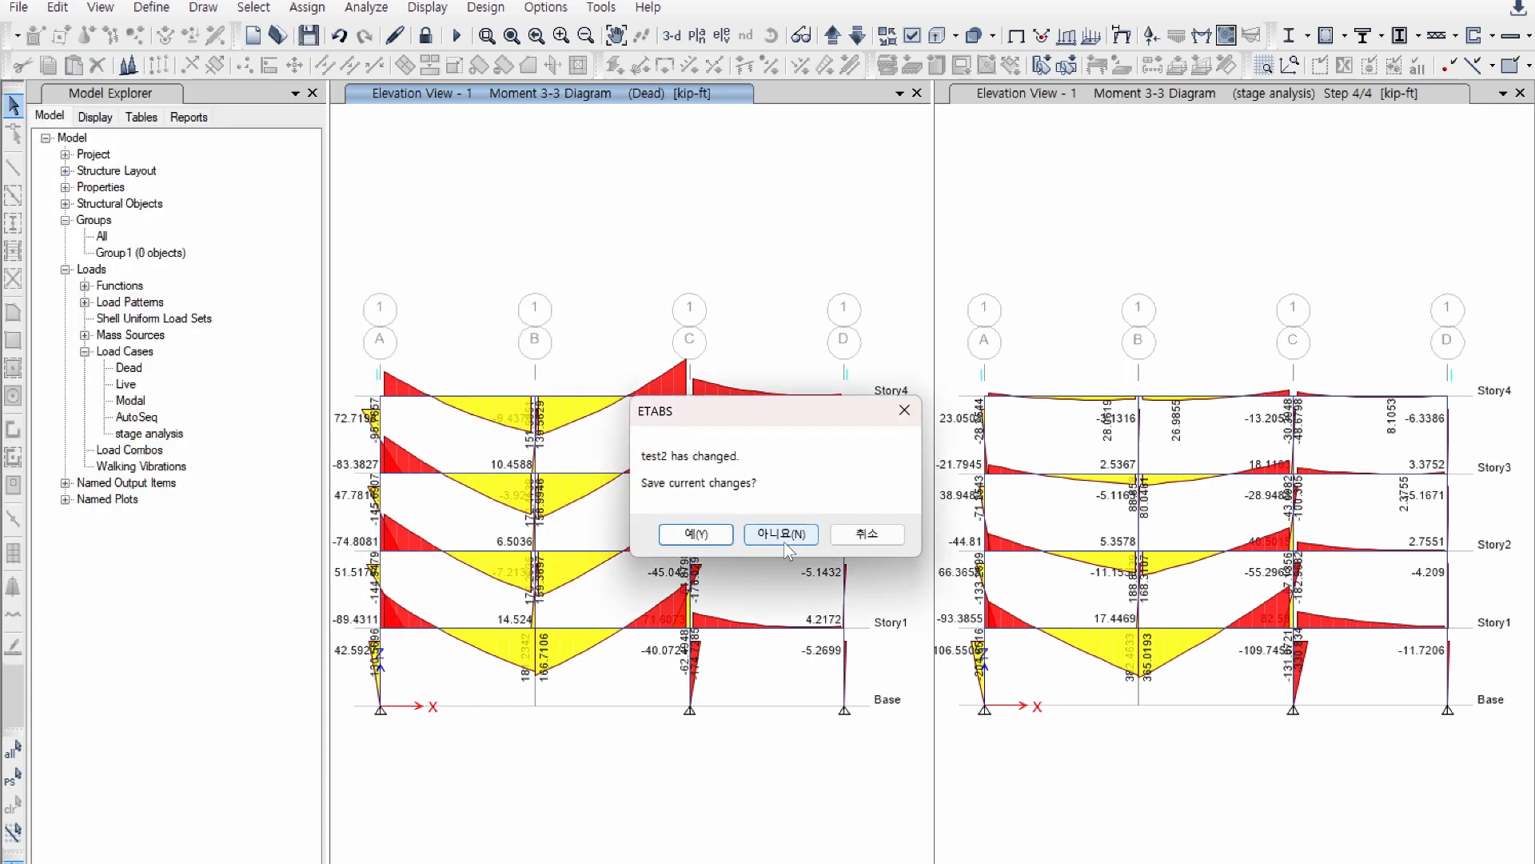
left_click(695, 533)
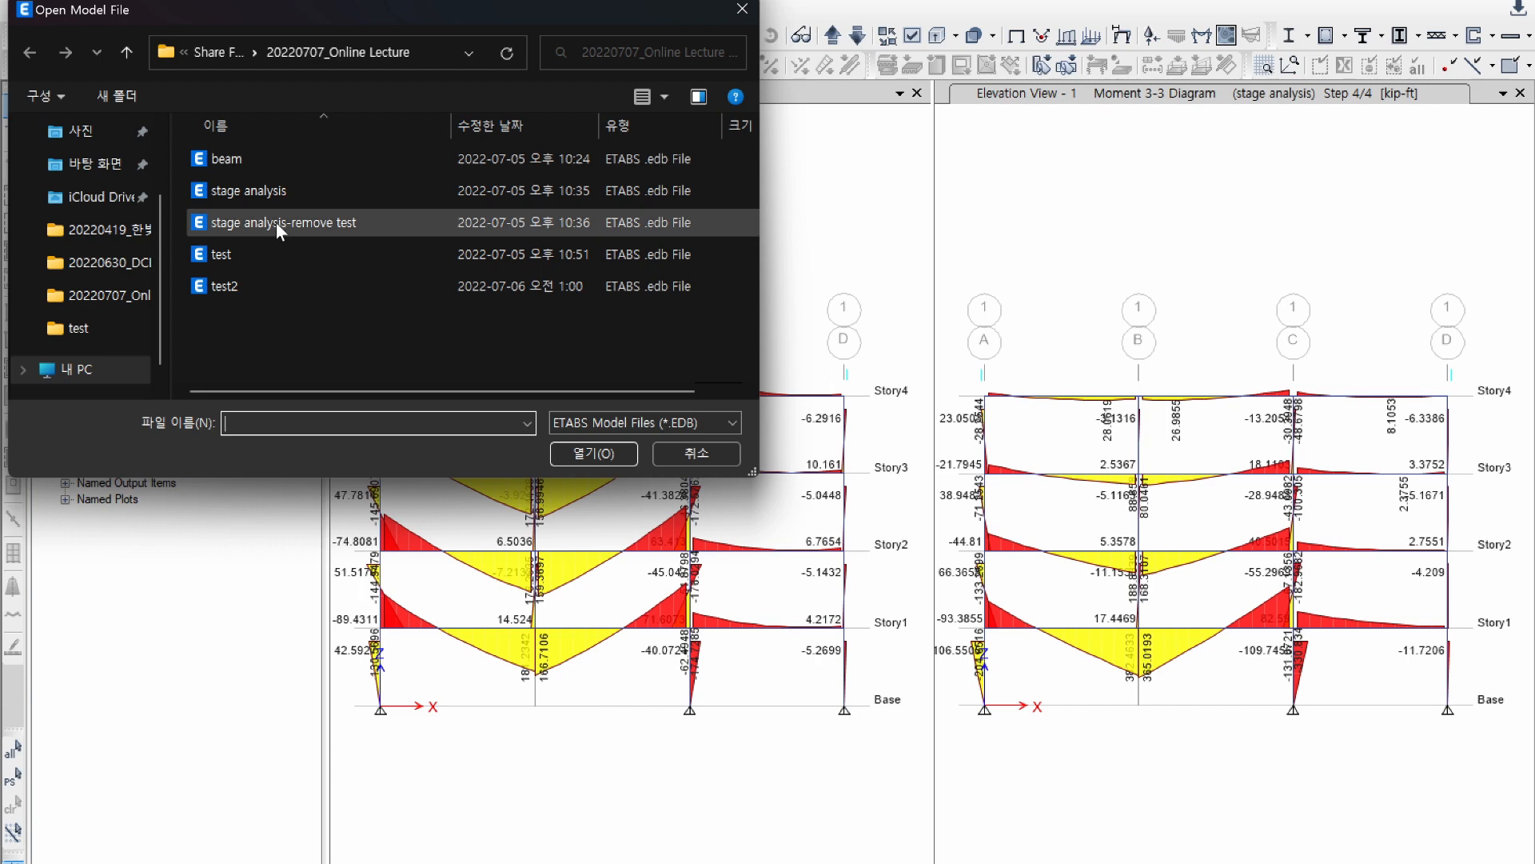
left_click(258, 192)
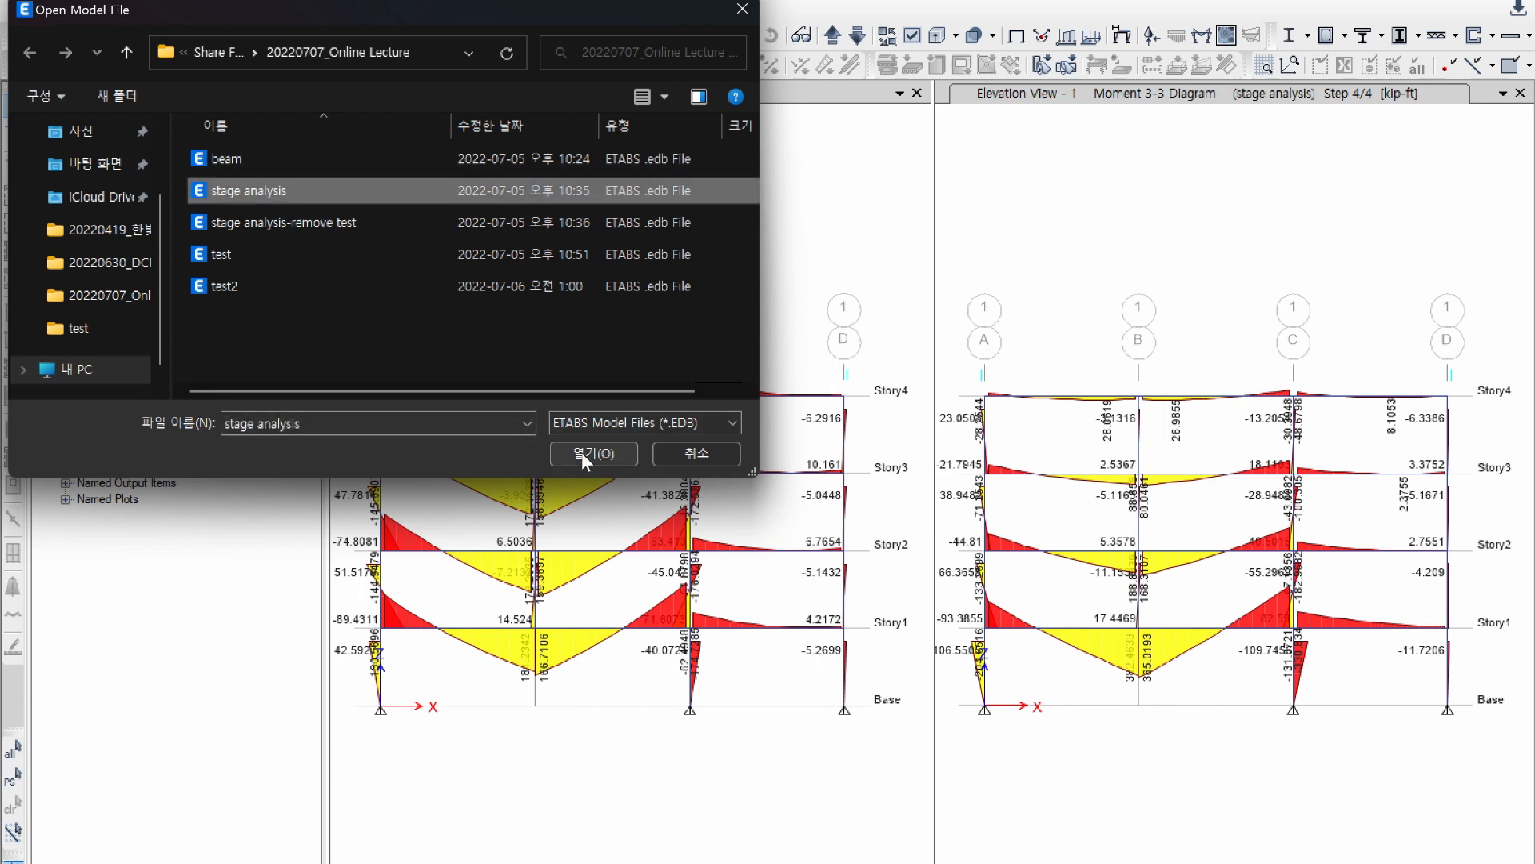
left_click(310, 223)
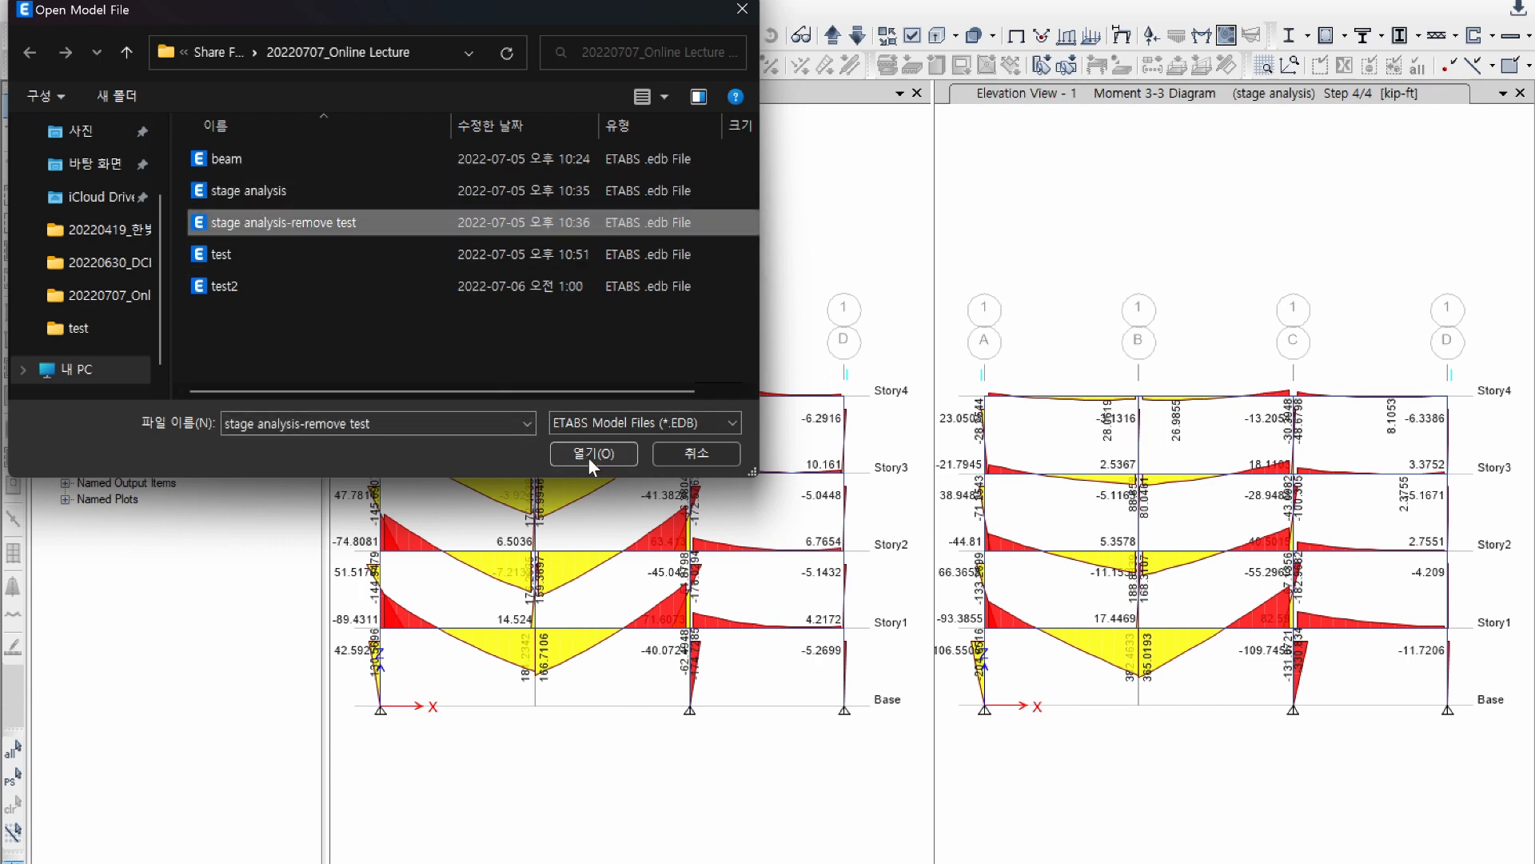
left_click(592, 457)
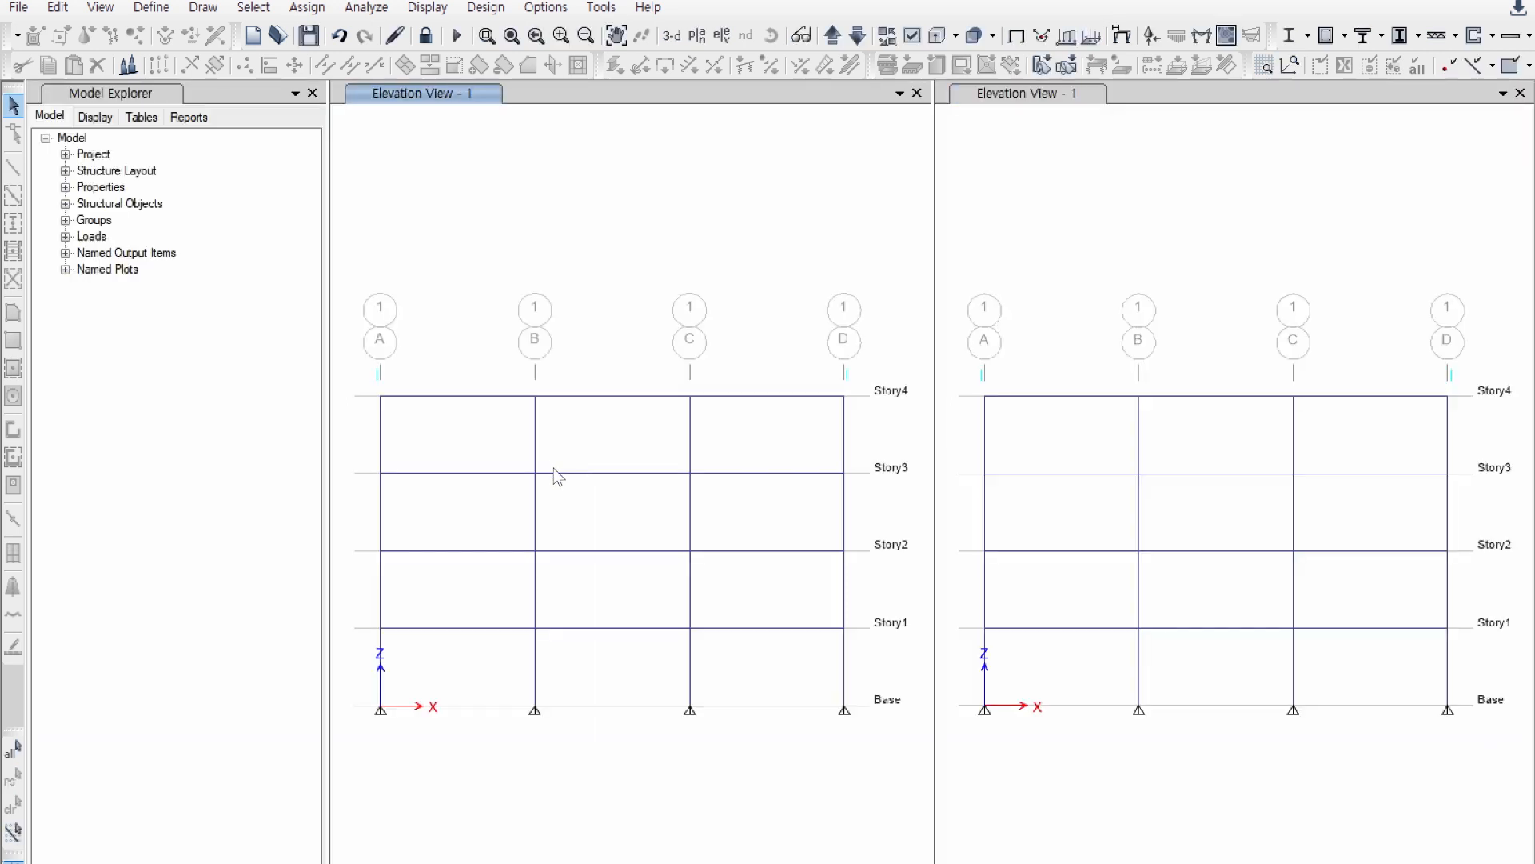
Step: Review the stage operations defined in the stage1 load case, then close the case without changes
left_click(66, 237)
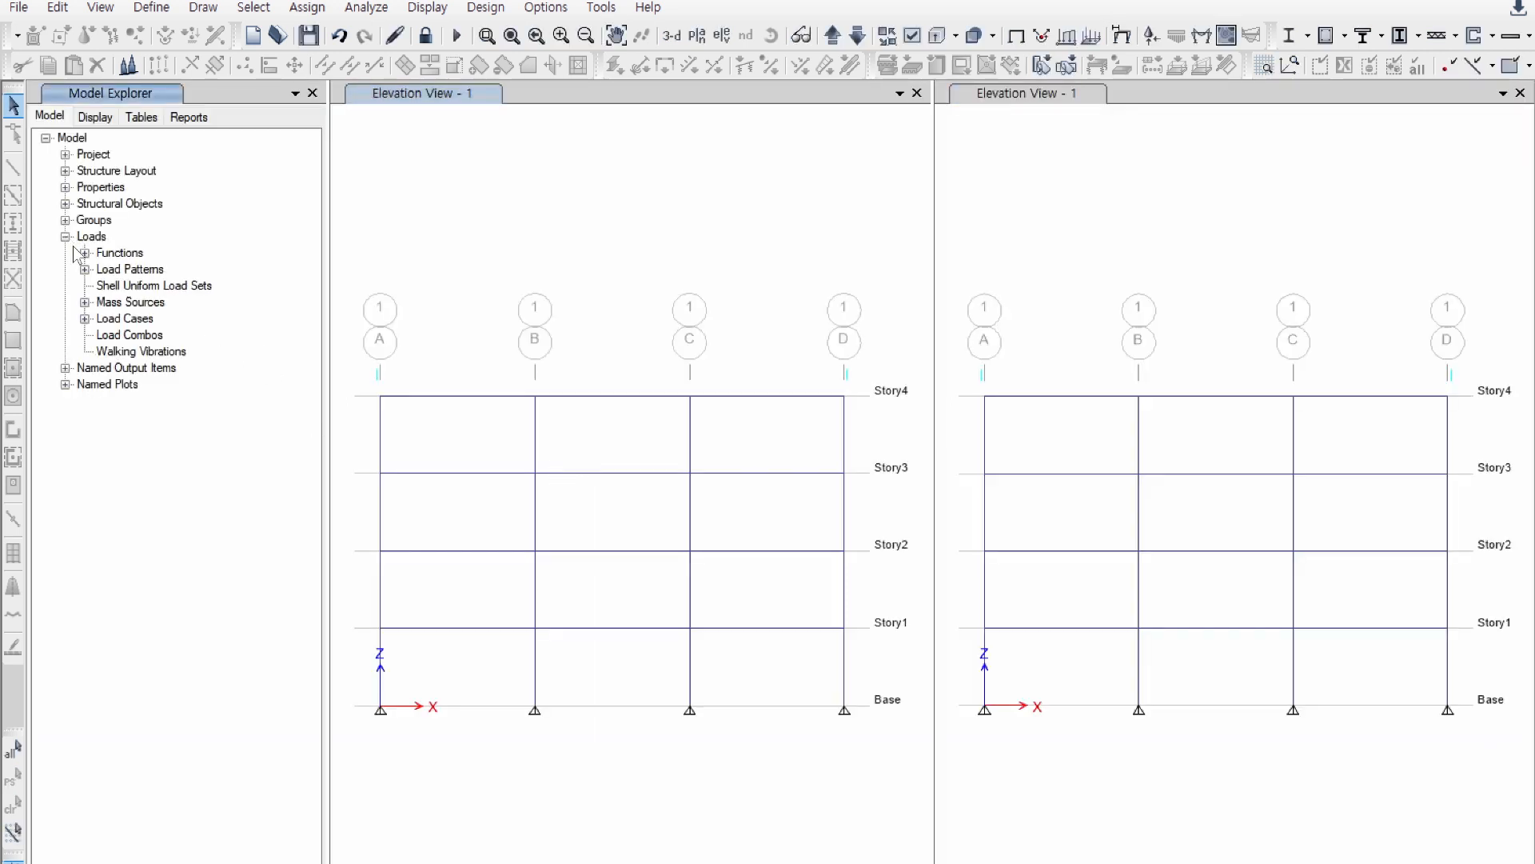
left_click(85, 319)
left_click(132, 385)
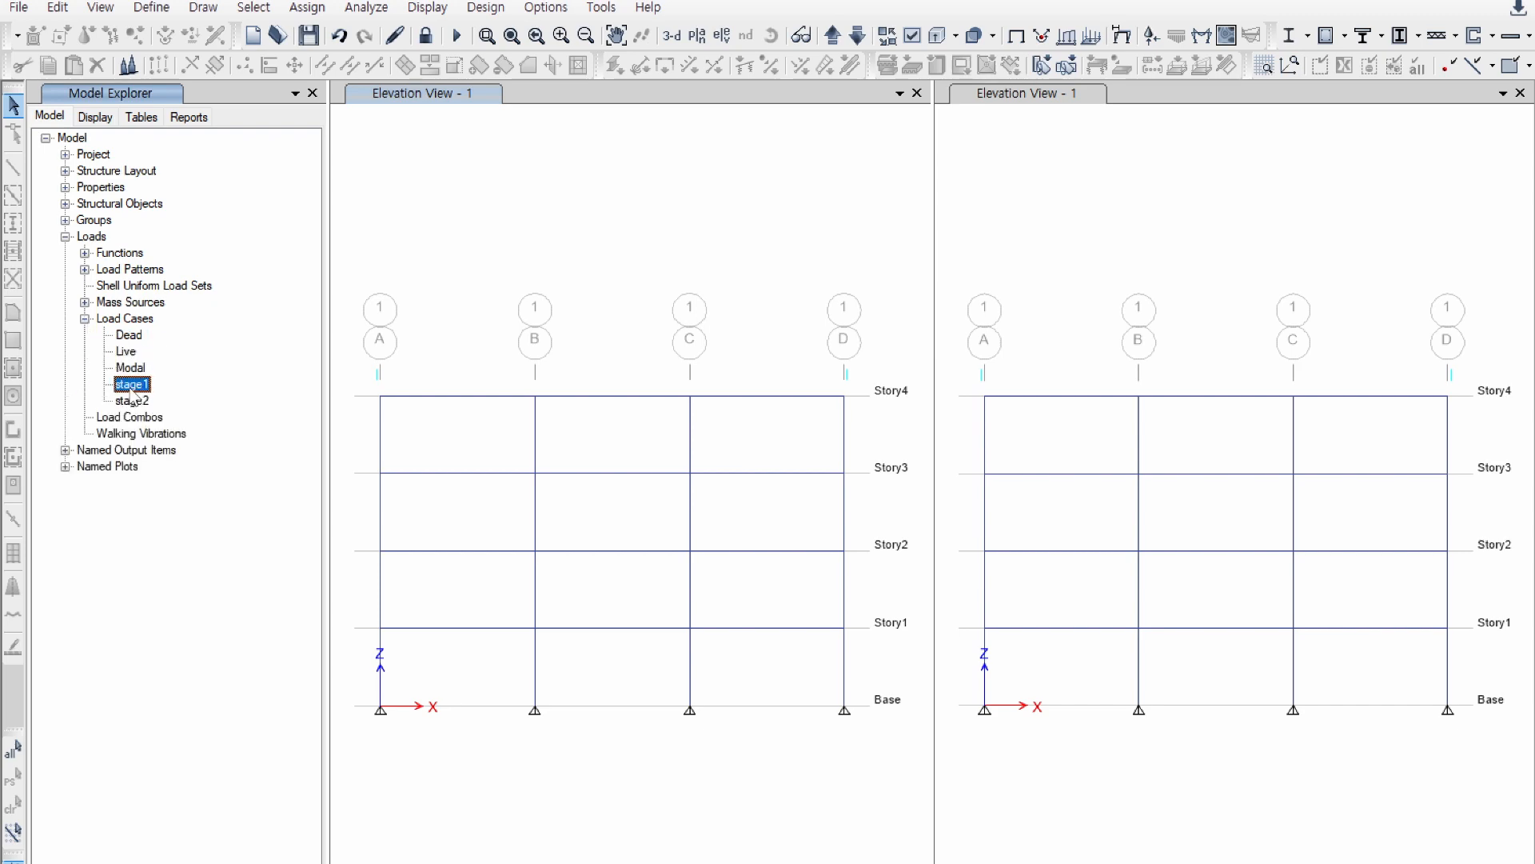
double_click(132, 387)
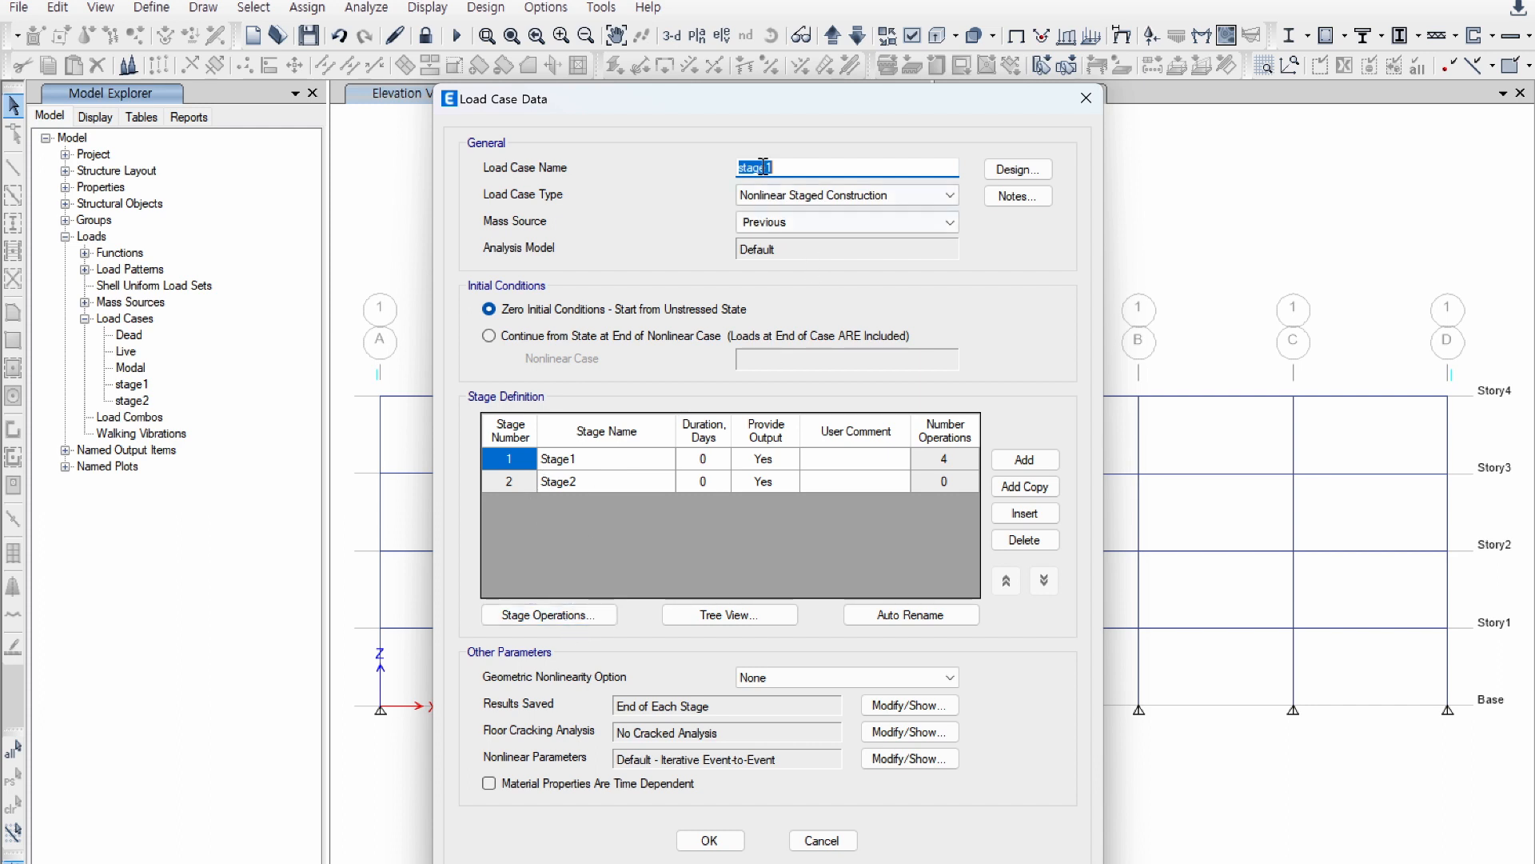
left_click(550, 616)
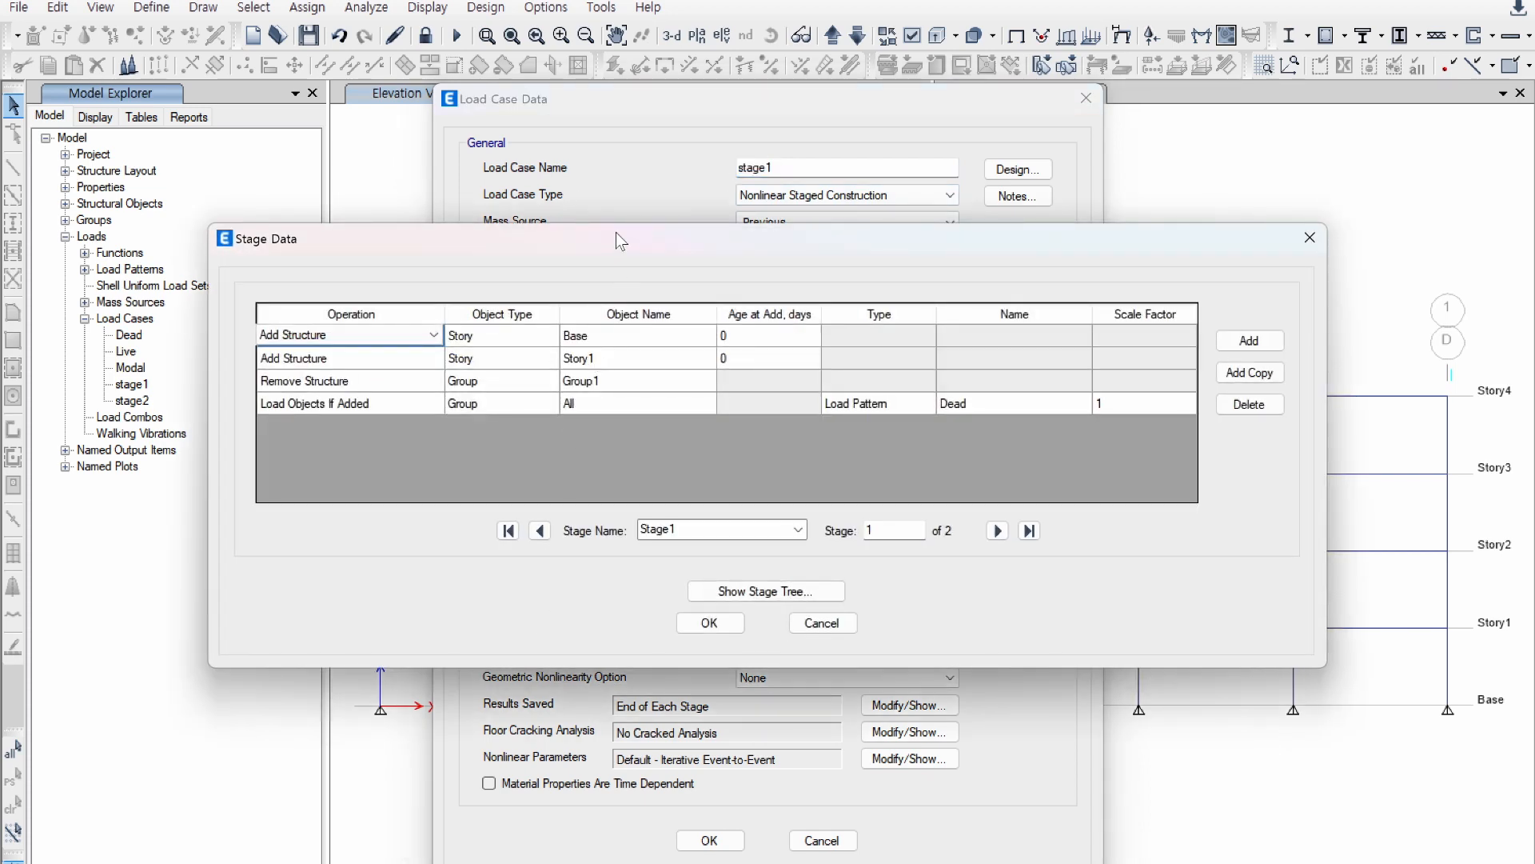
left_click(815, 623)
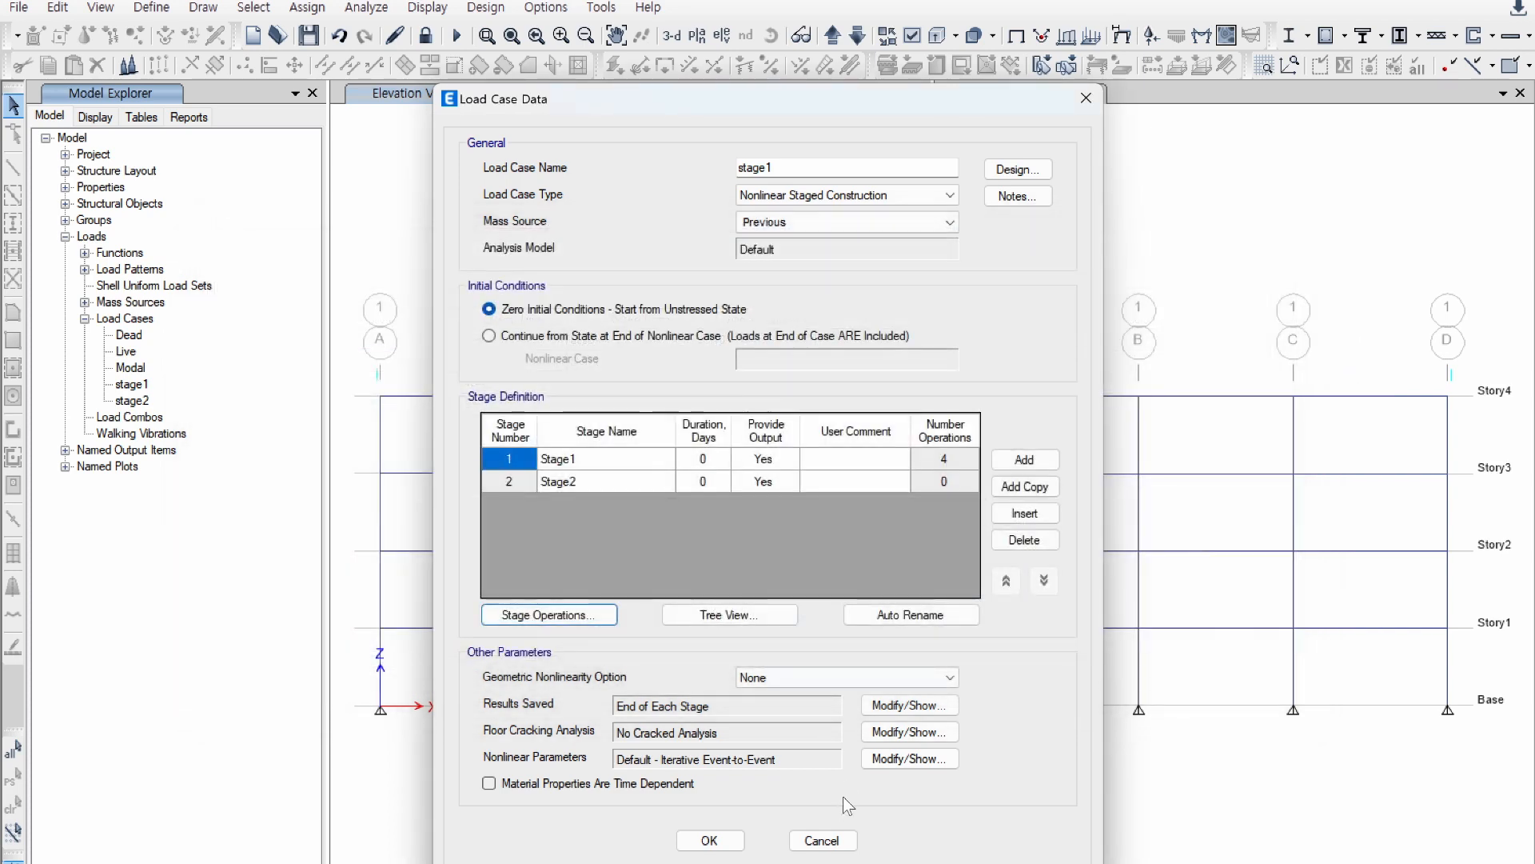
left_click(821, 839)
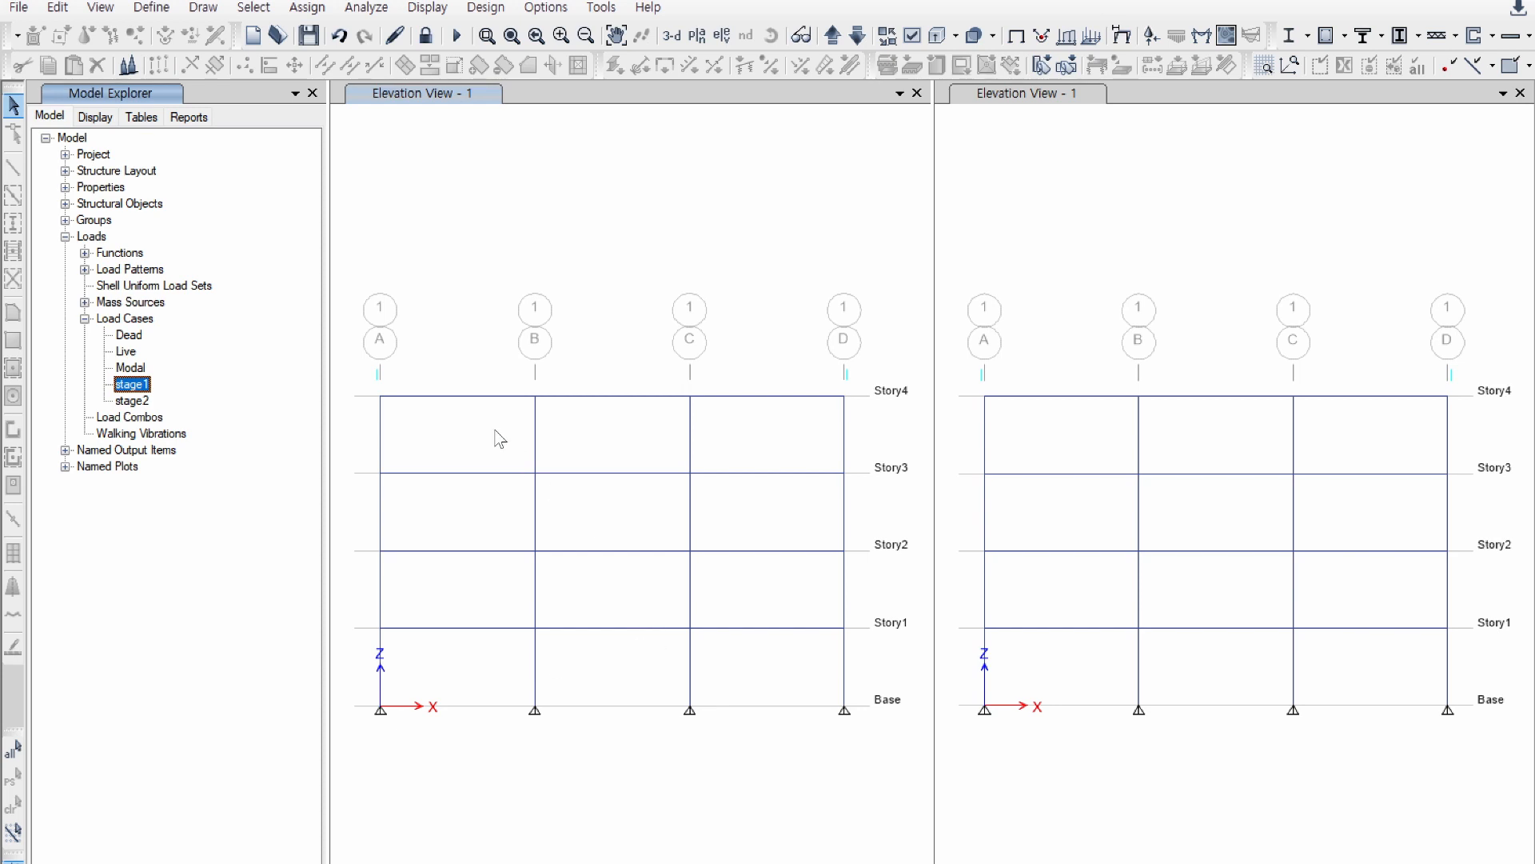
Step: Examine the object types and names of the two Add Structure operations in stage1's first stage, leaving the load case unmodified
right_click(131, 387)
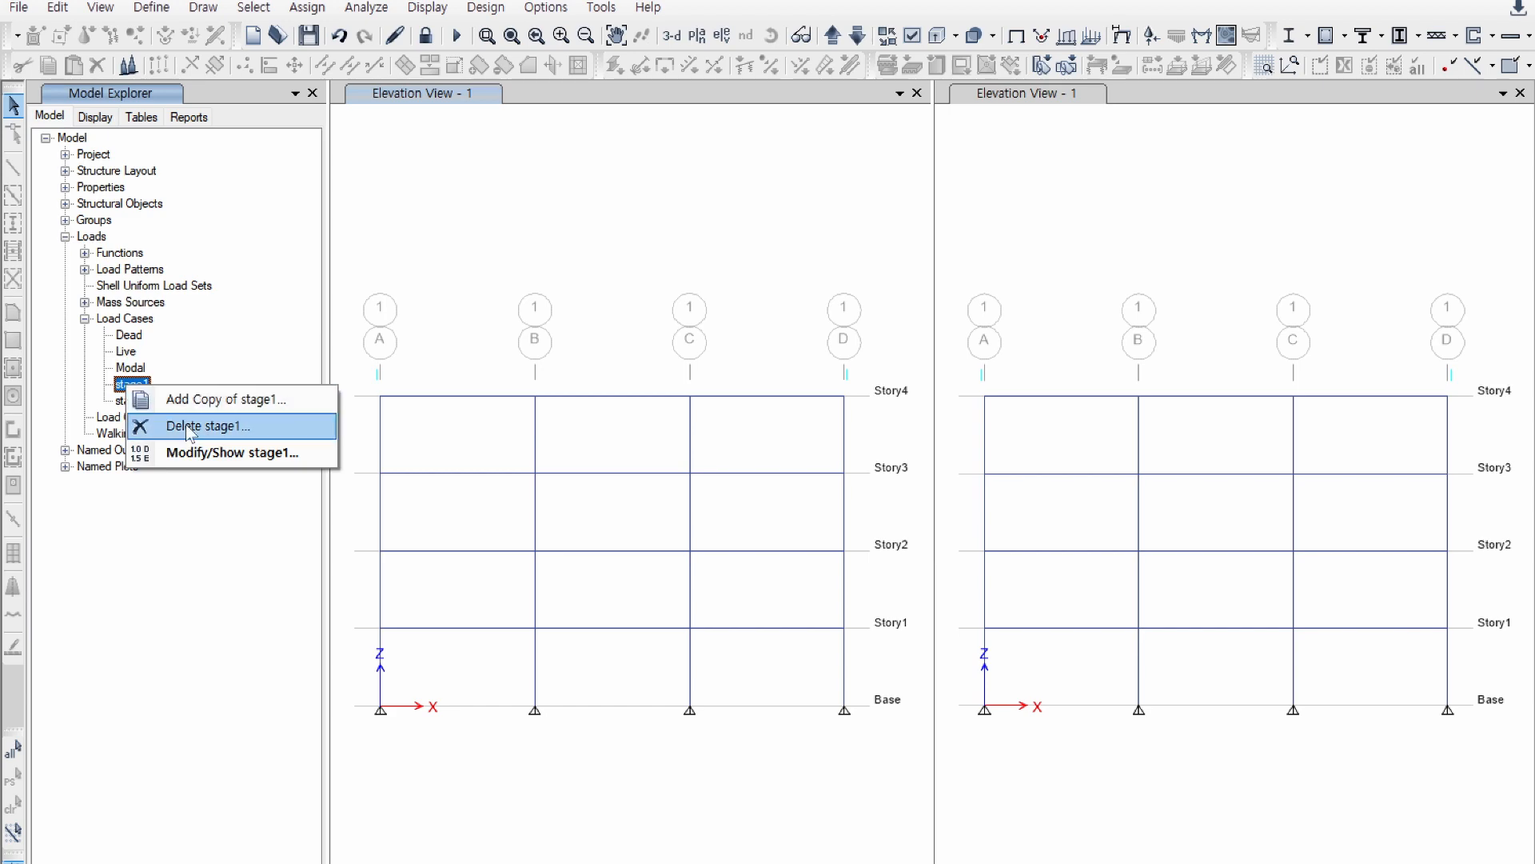
left_click(202, 452)
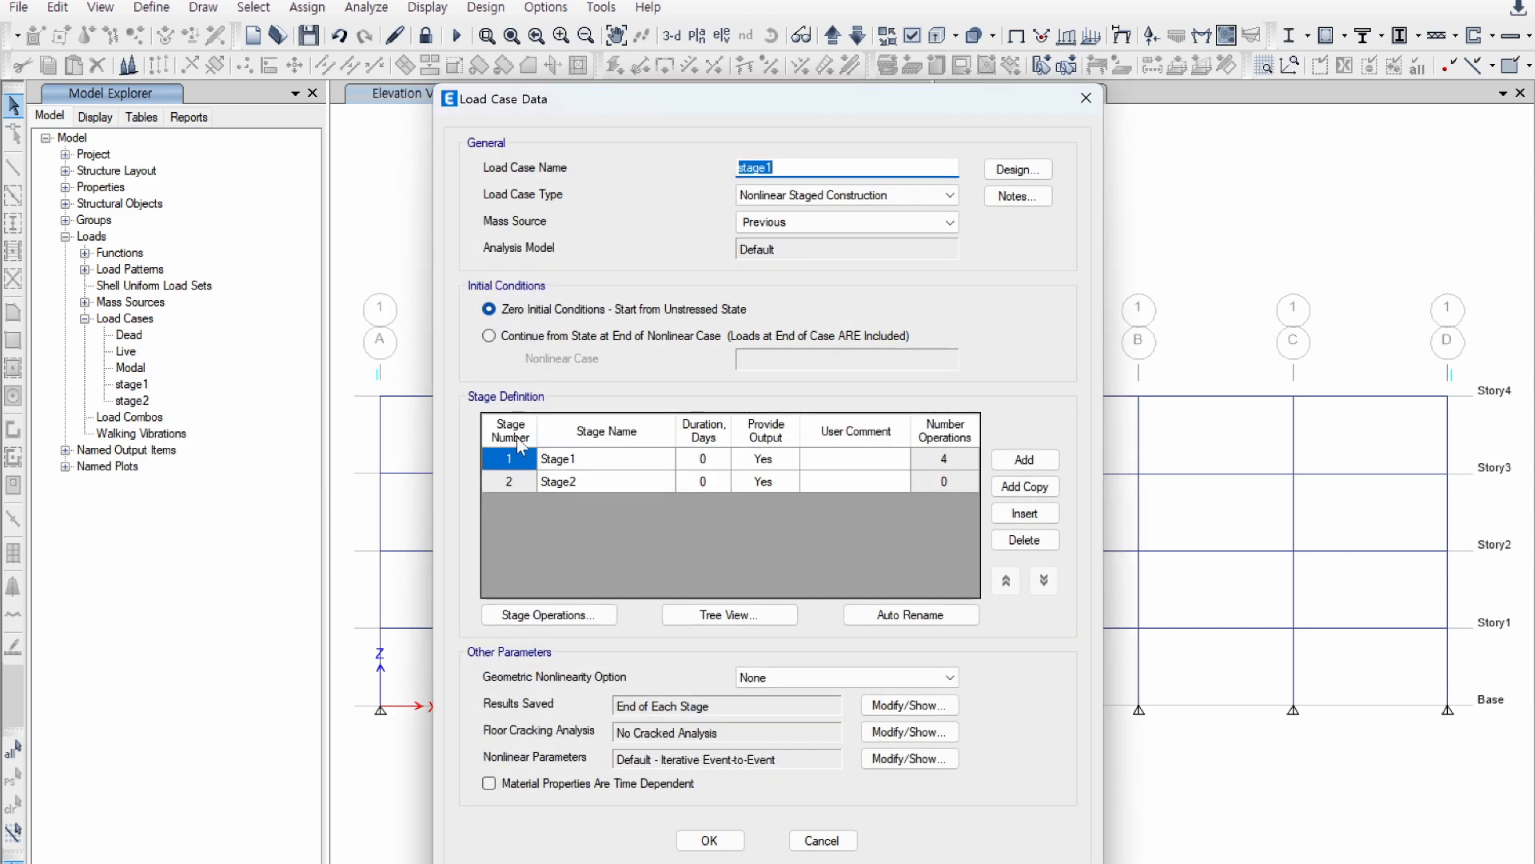
left_click(550, 609)
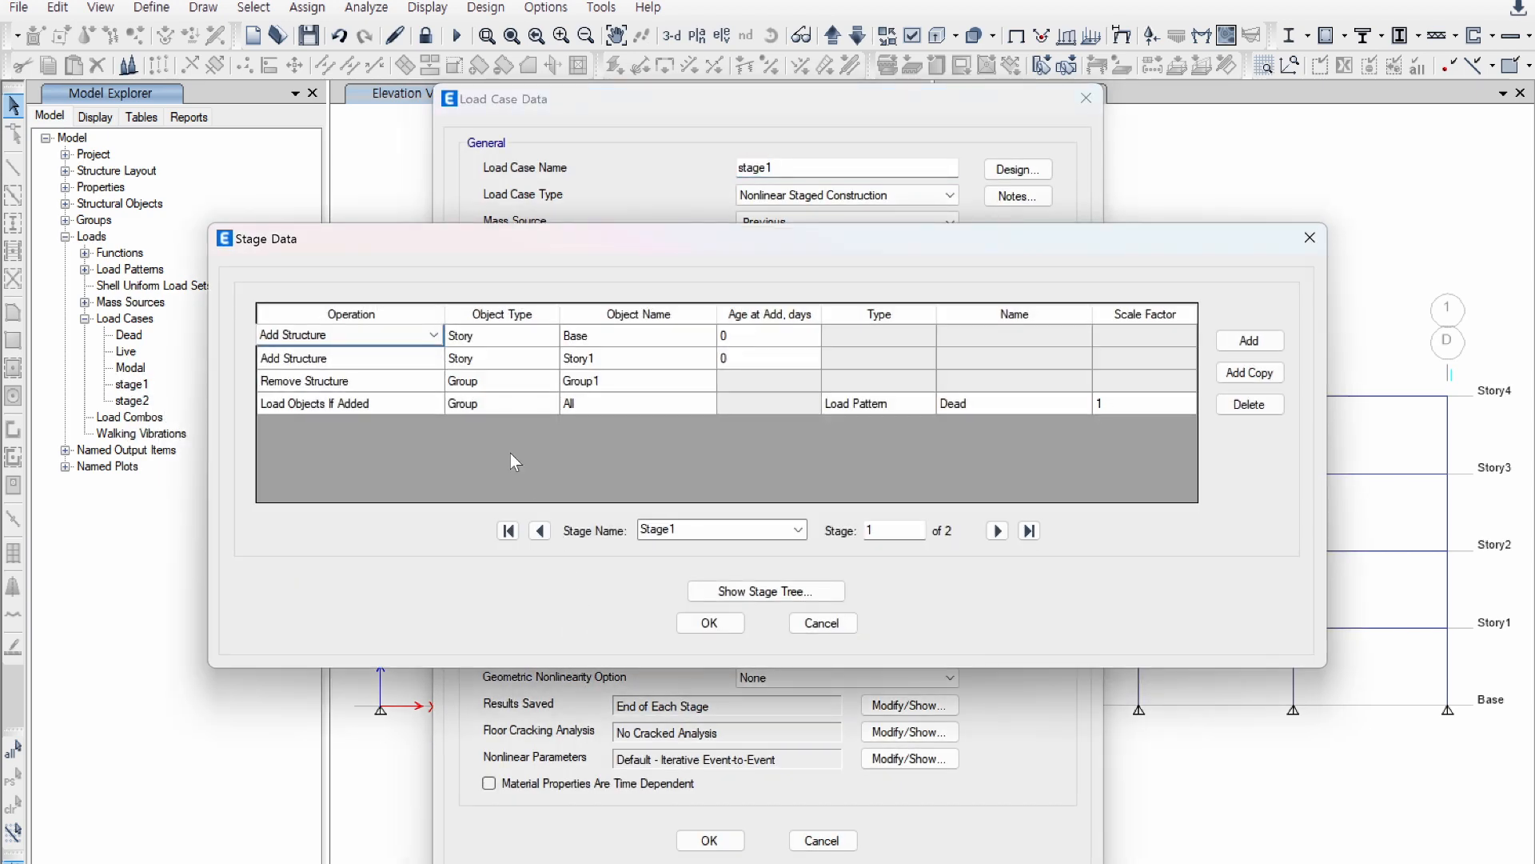
left_click(601, 340)
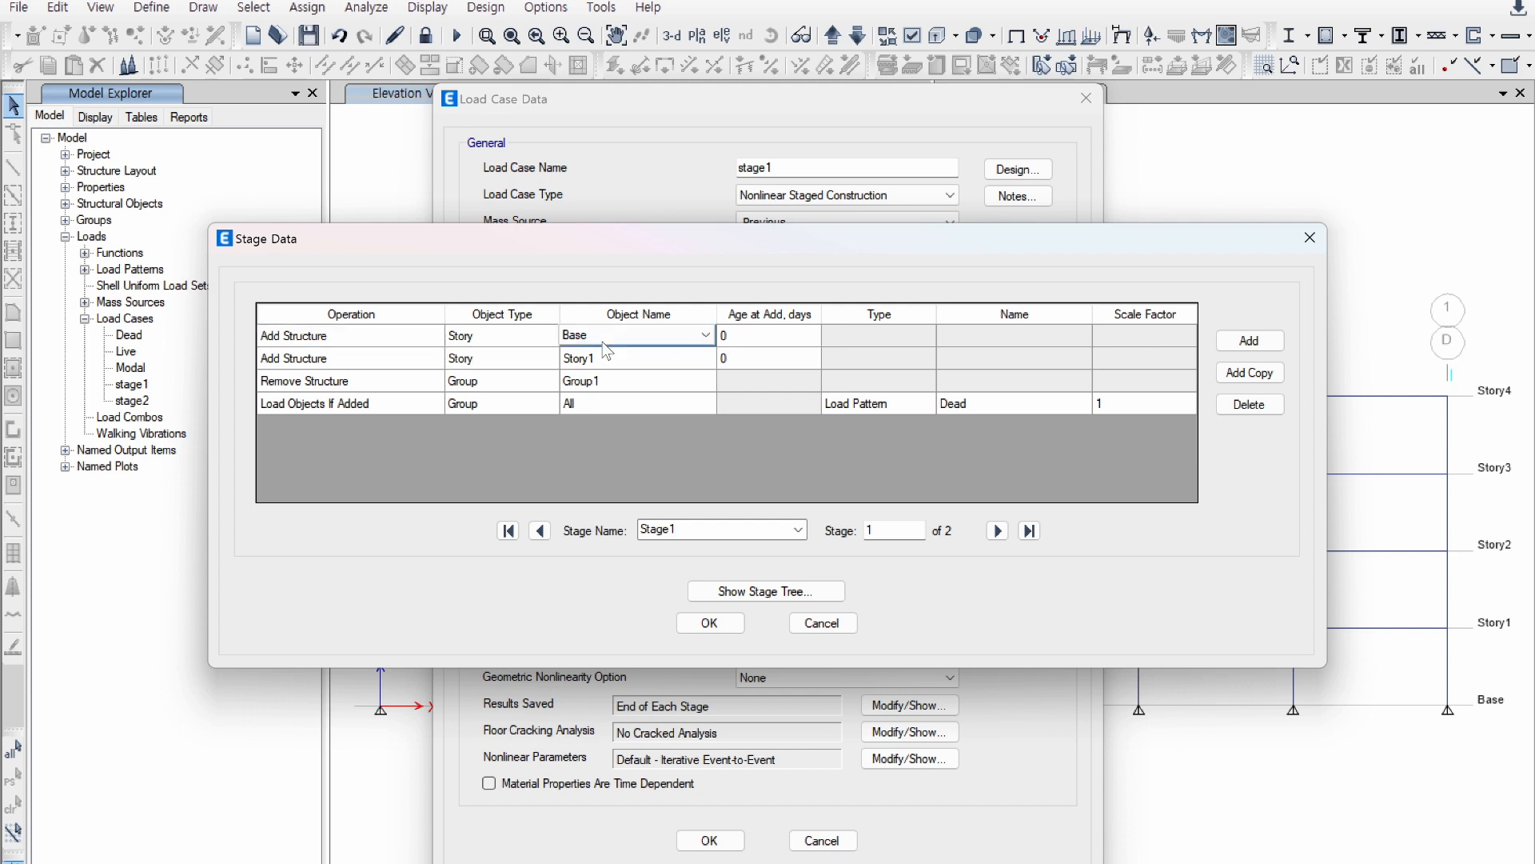
left_click(603, 358)
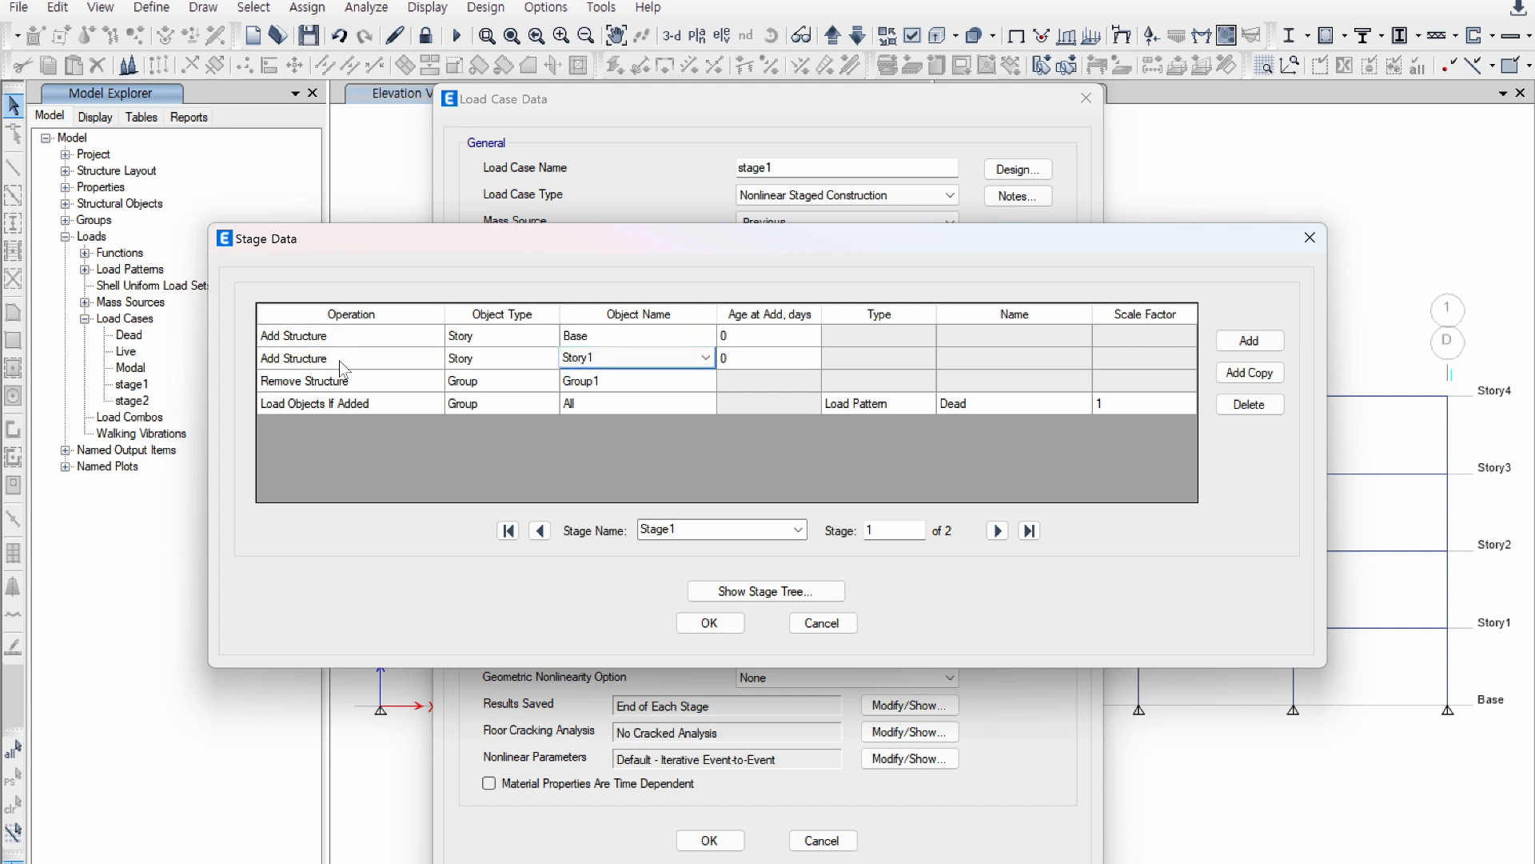
left_click(501, 337)
left_click(501, 358)
left_click(608, 360)
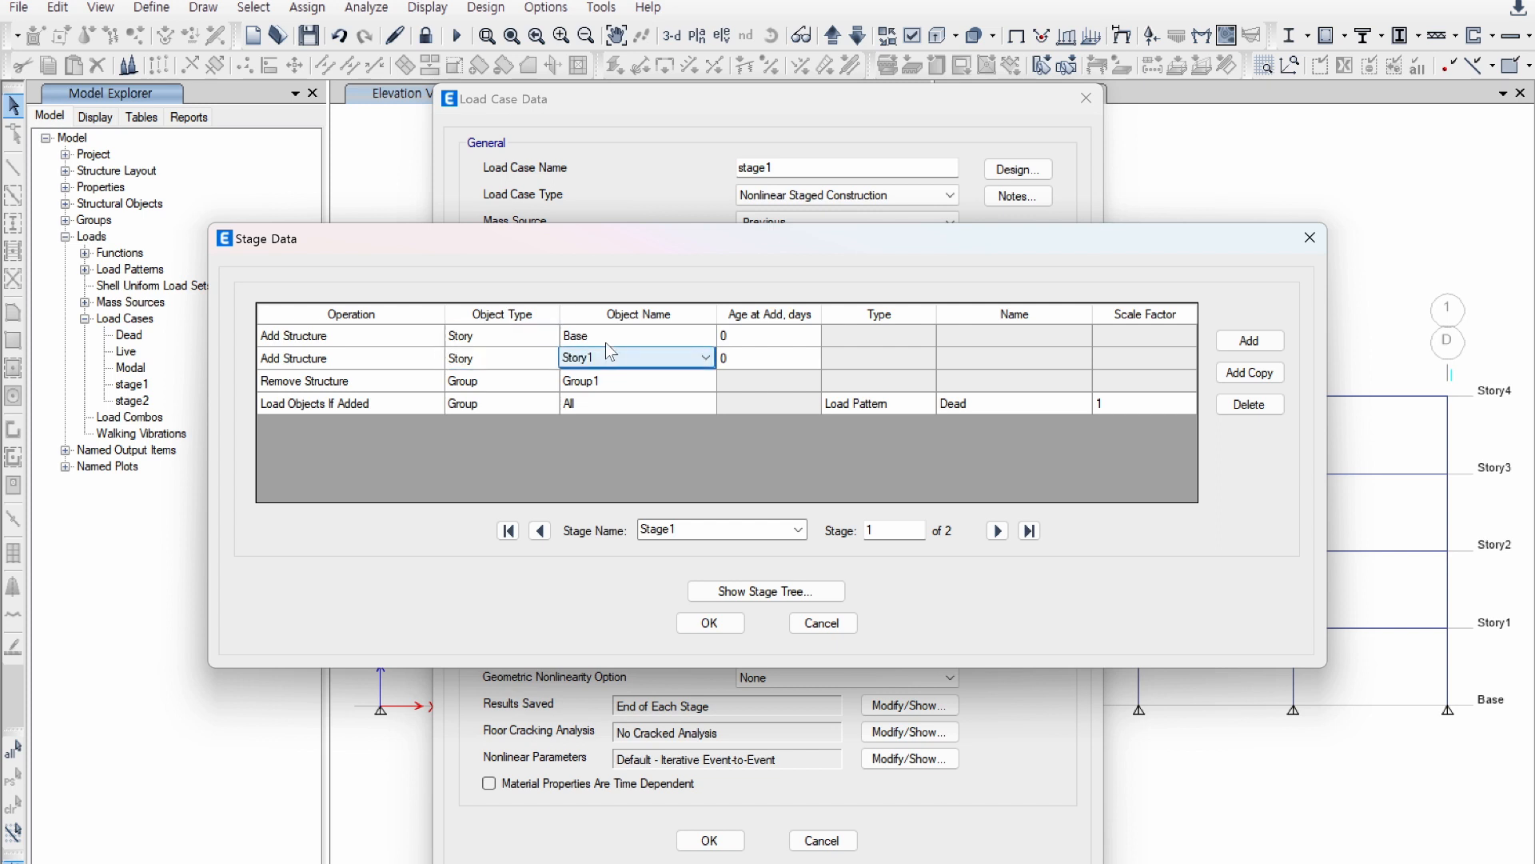
left_click(606, 342)
left_click(608, 359)
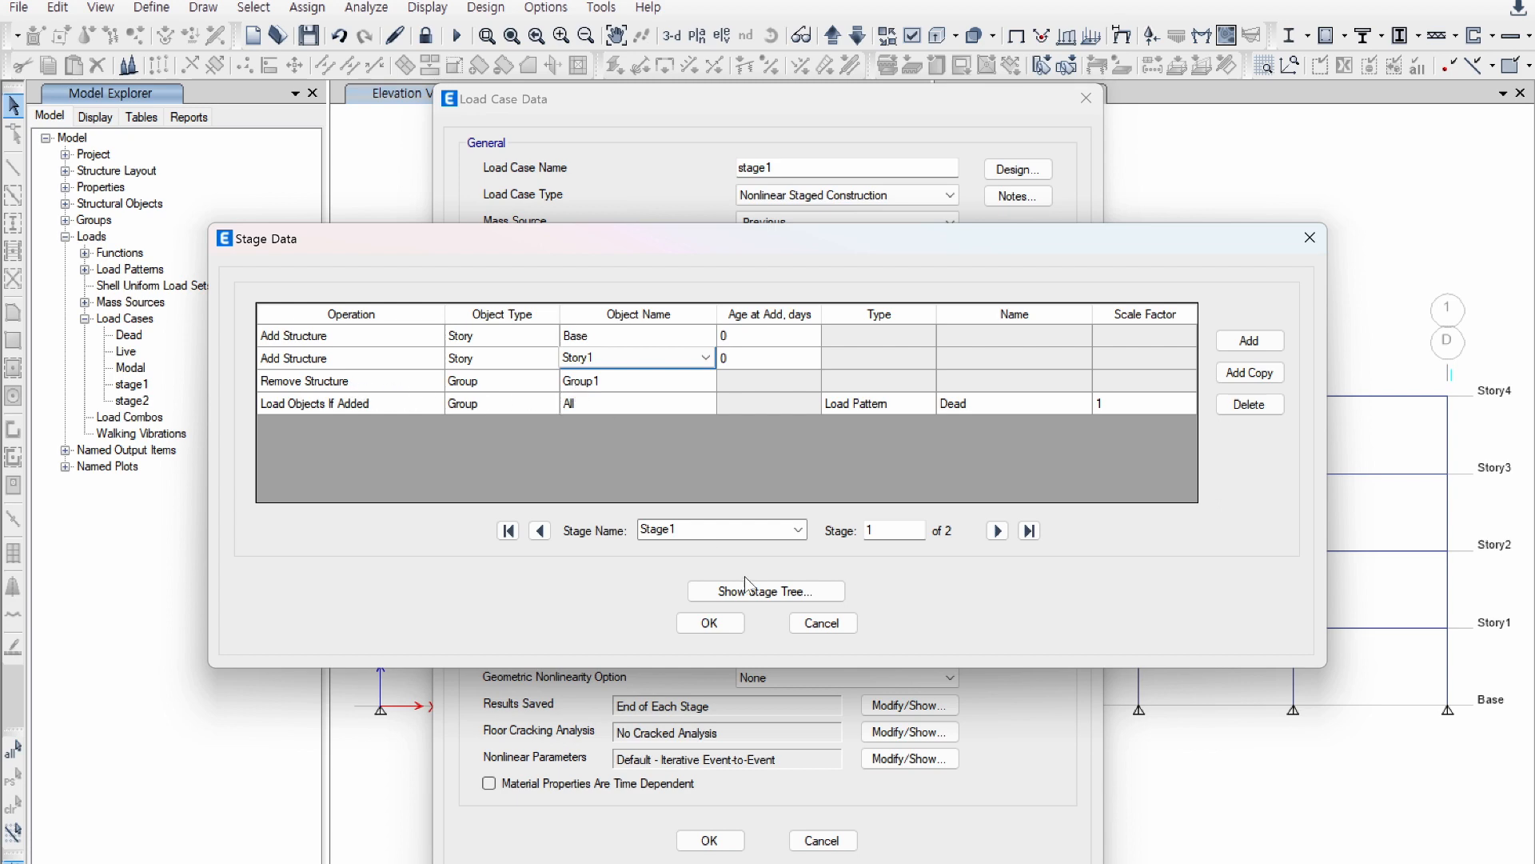
left_click(815, 628)
left_click(817, 837)
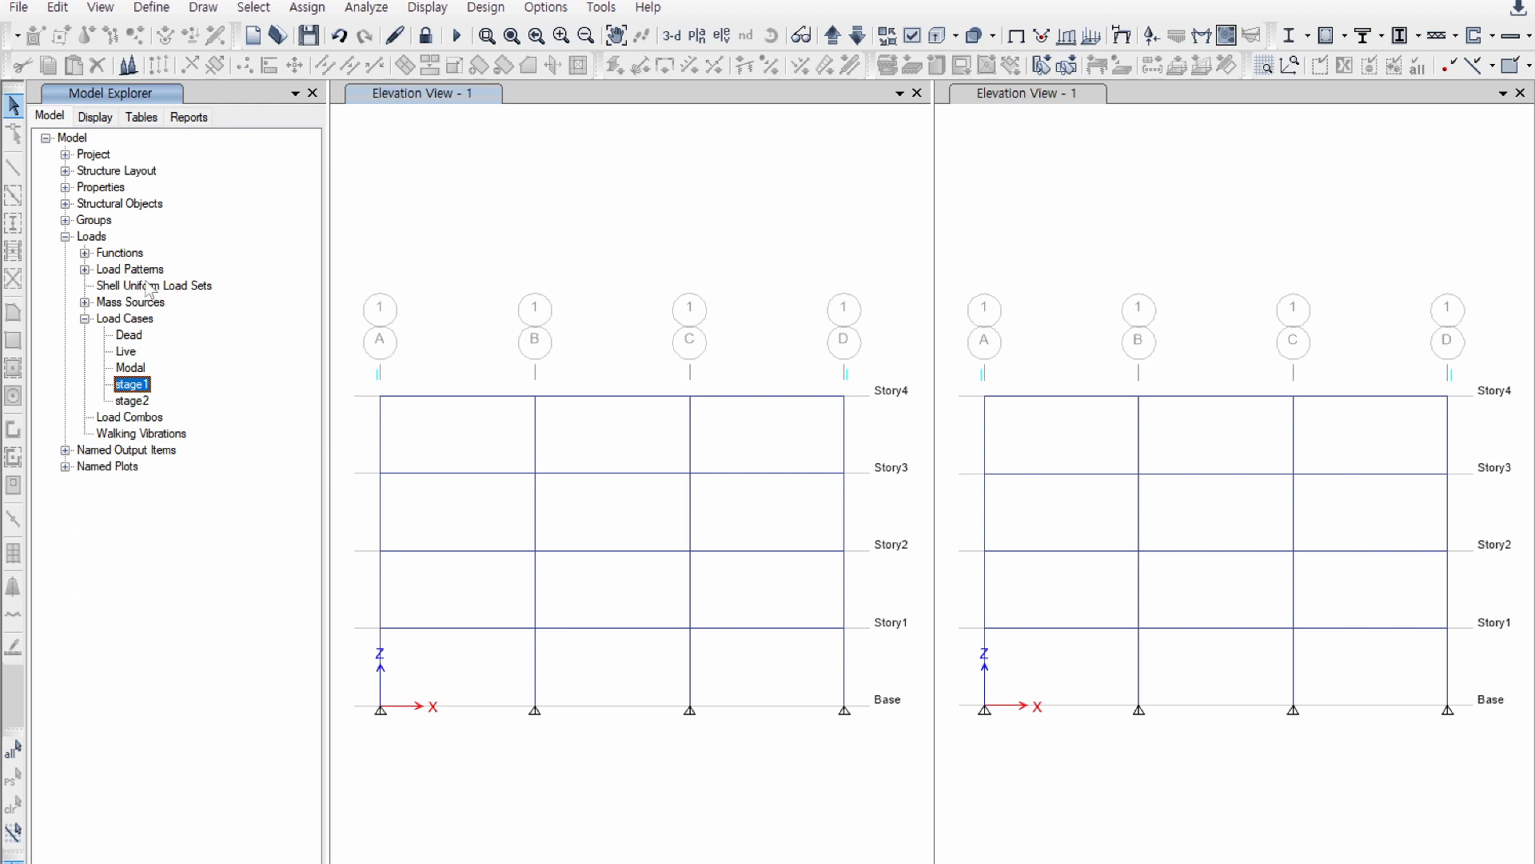
Step: Select the objects of Group1 in the model to identify the members it contains
left_click(66, 221)
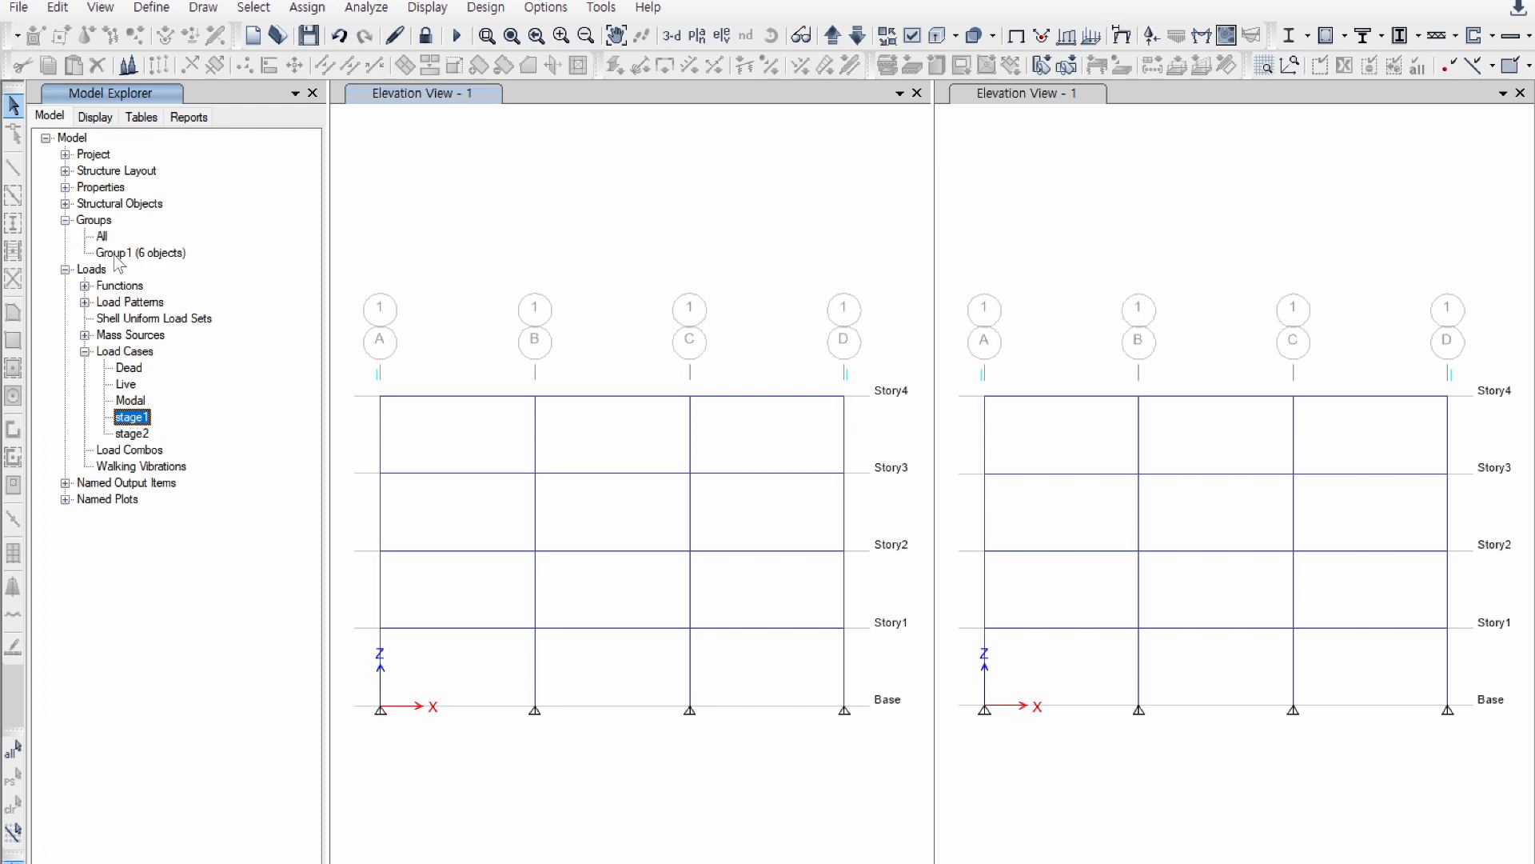
right_click(114, 253)
left_click(190, 416)
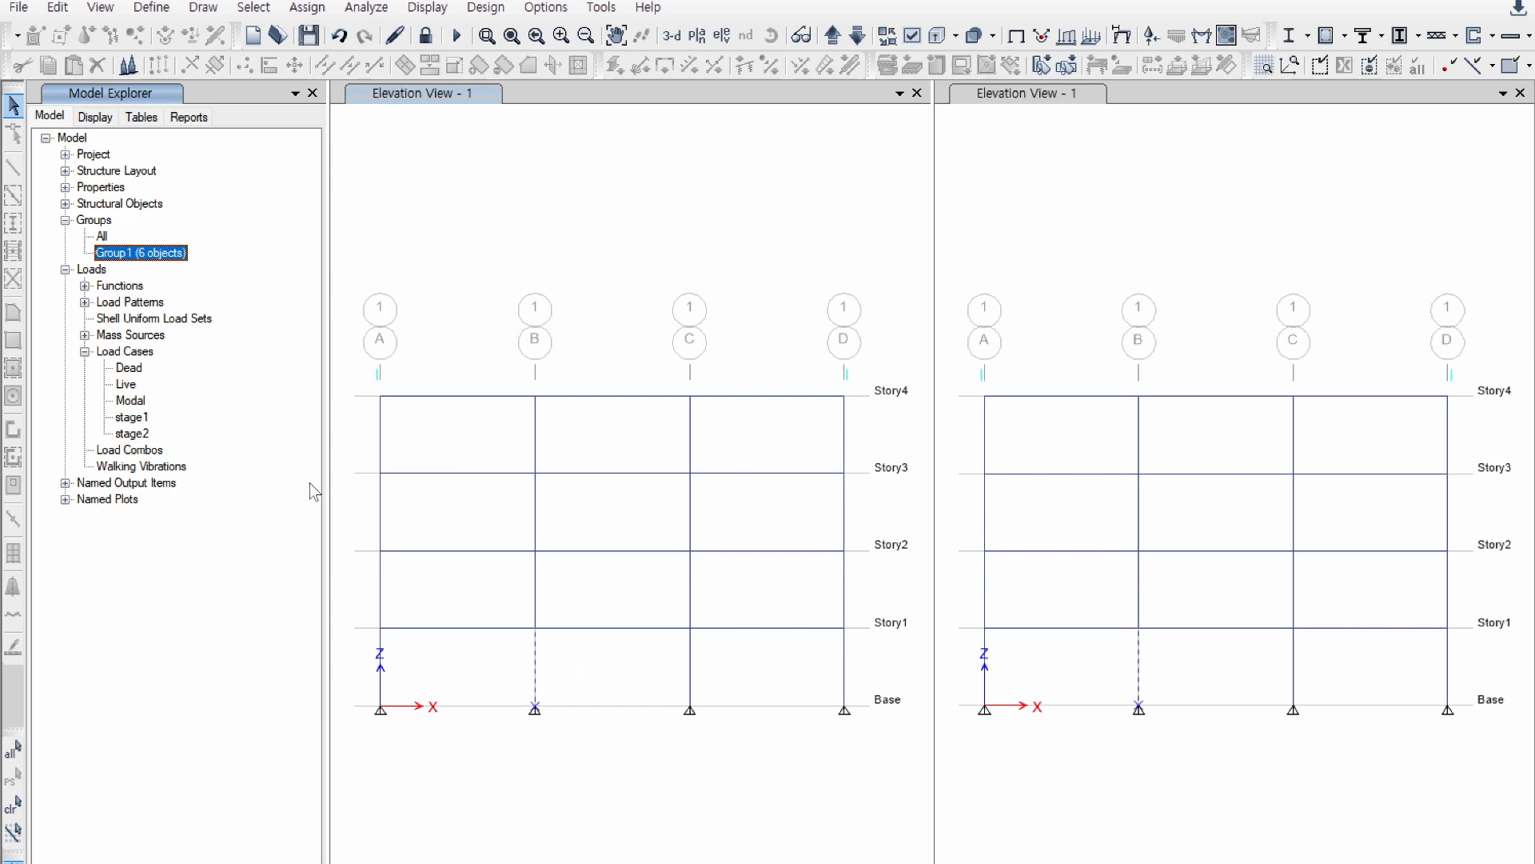
Step: Reopen the stage1 load case's first-stage operations to check the Remove Structure operation for Group1
left_click(147, 421)
double_click(149, 422)
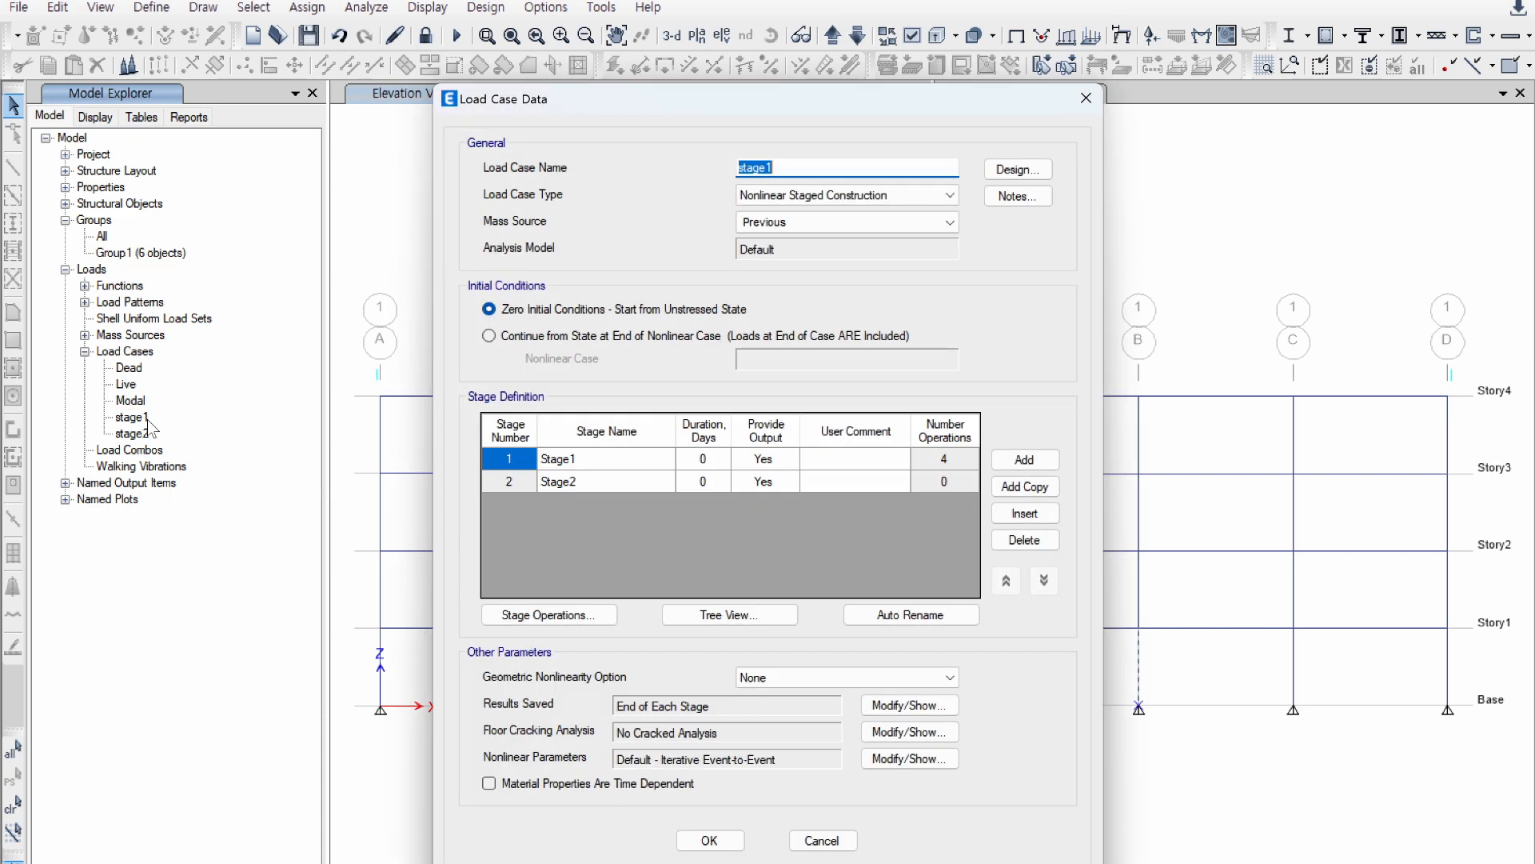
left_click(537, 614)
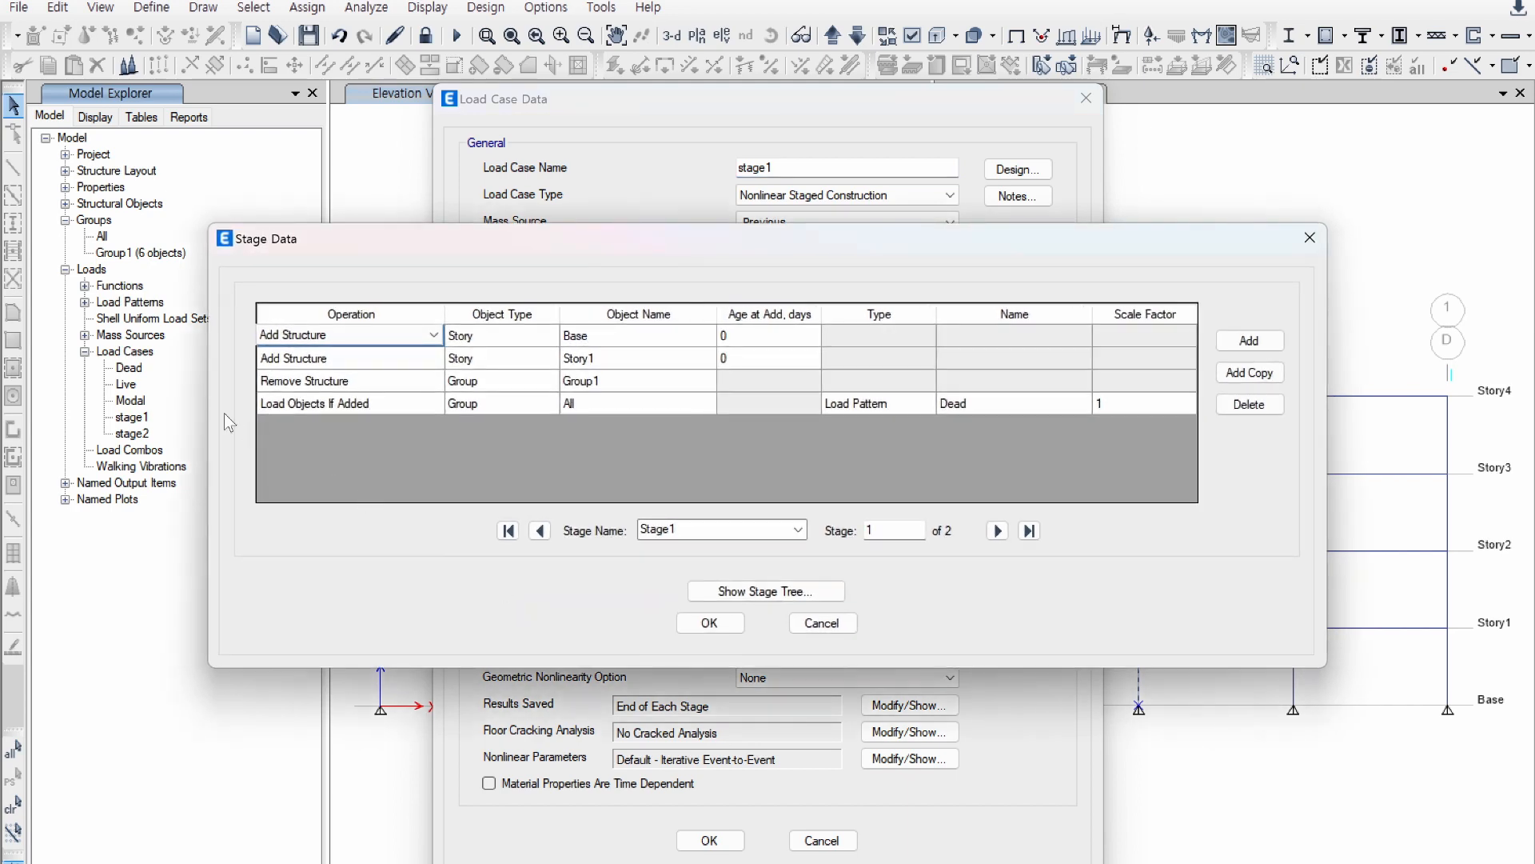
Step: Review the Stage1 add, remove and load operations of load case stage1, leaving the load case unchanged
left_click_drag(389, 256, 464, 267)
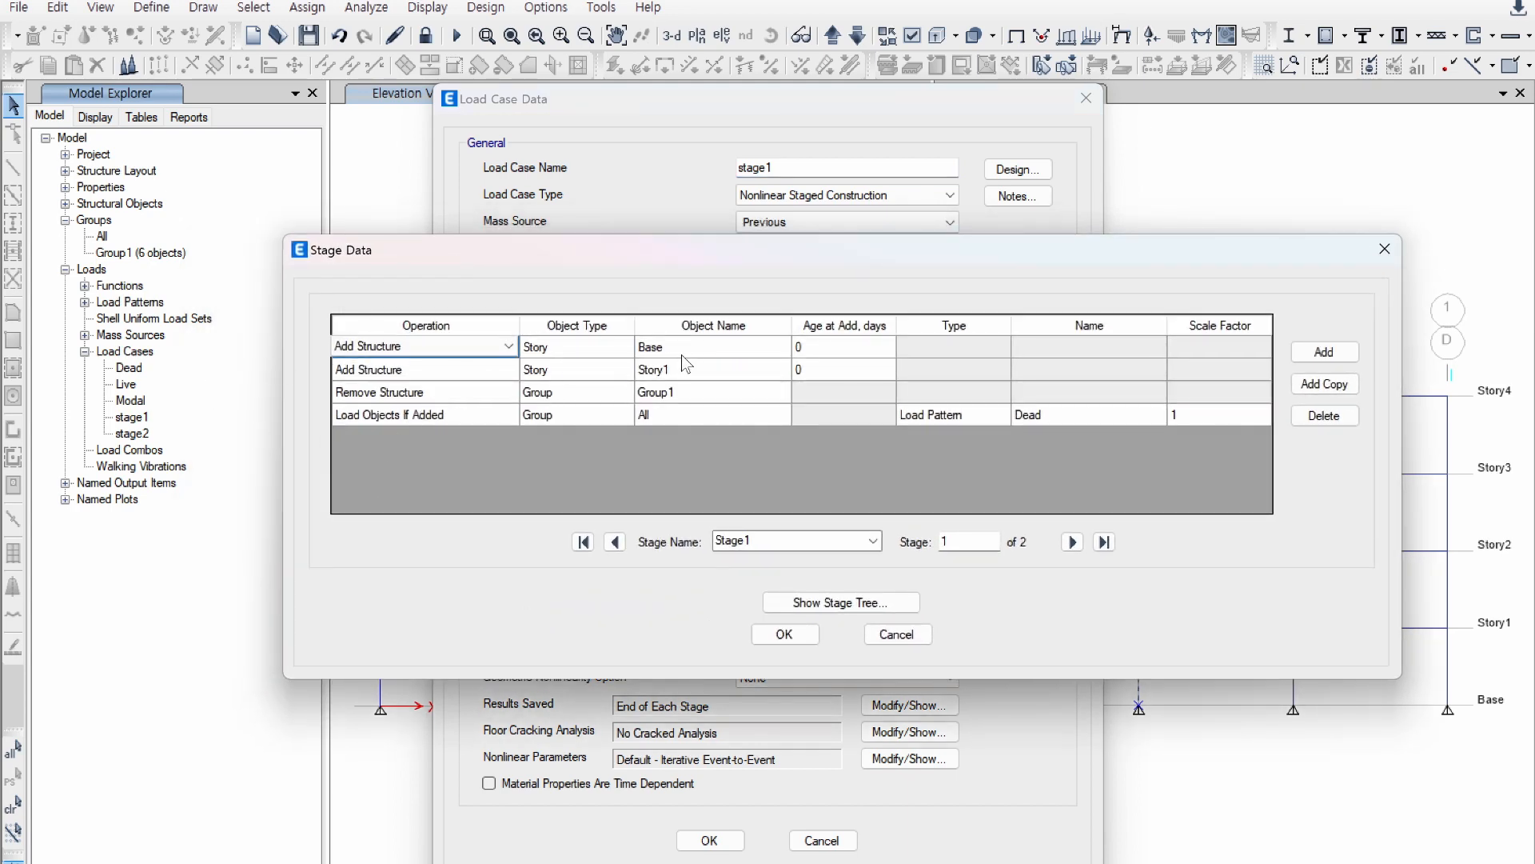
left_click_drag(681, 353, 682, 366)
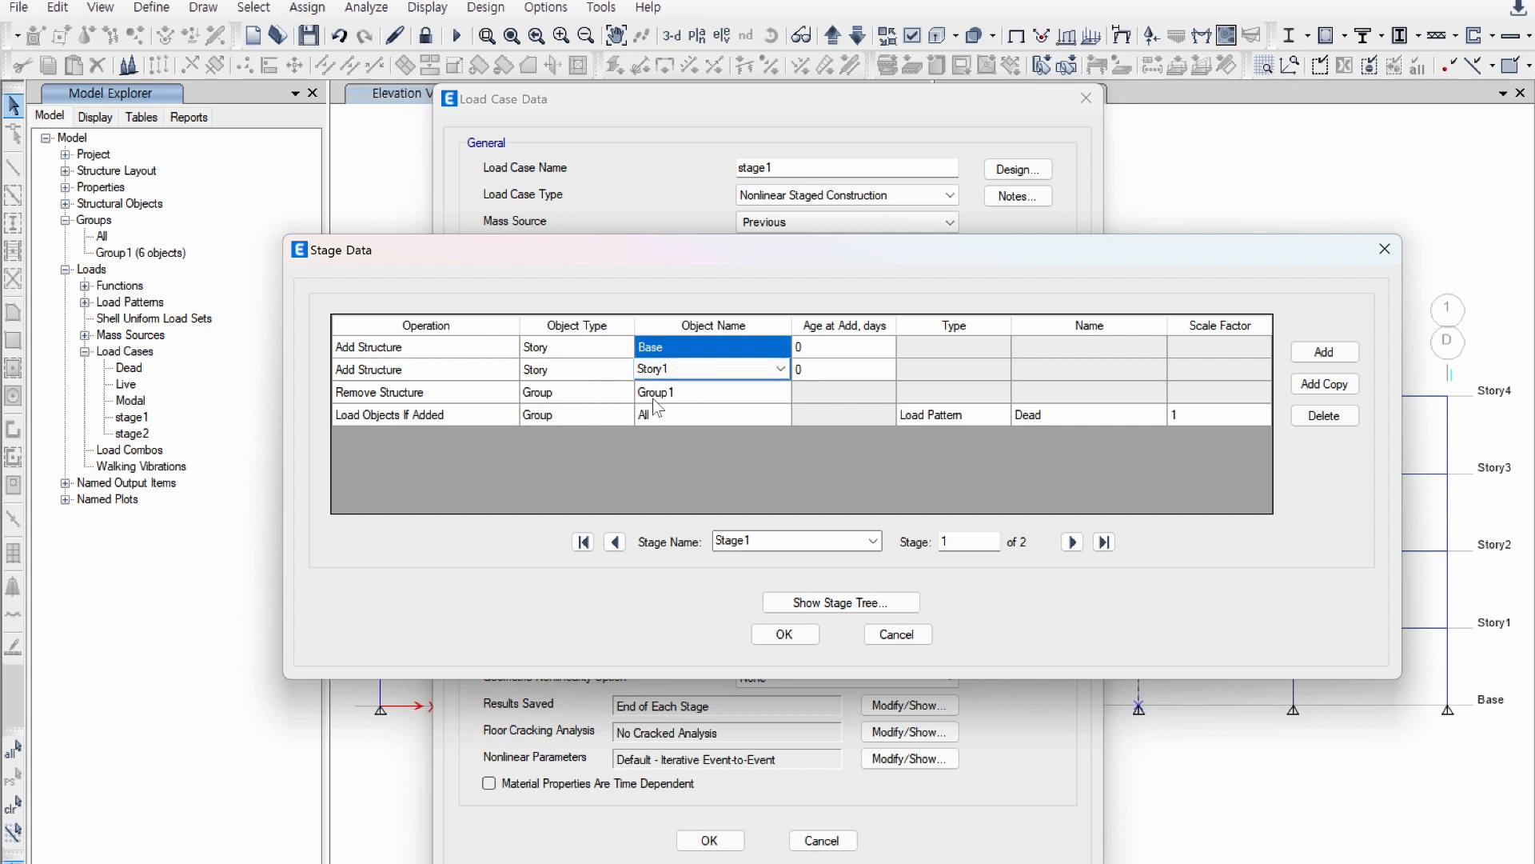
left_click(665, 398)
left_click(423, 397)
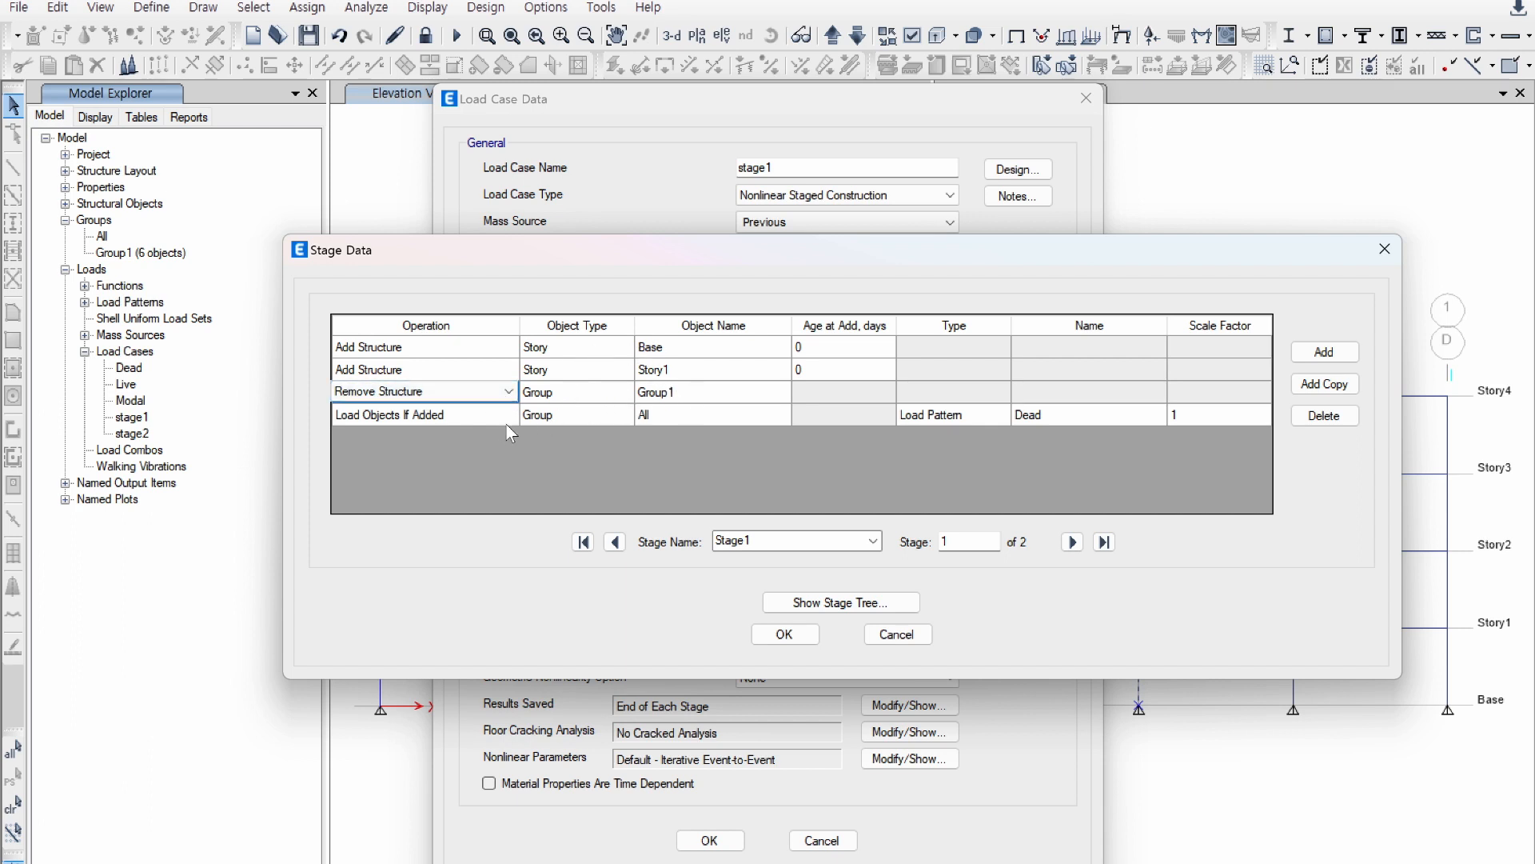
left_click(442, 422)
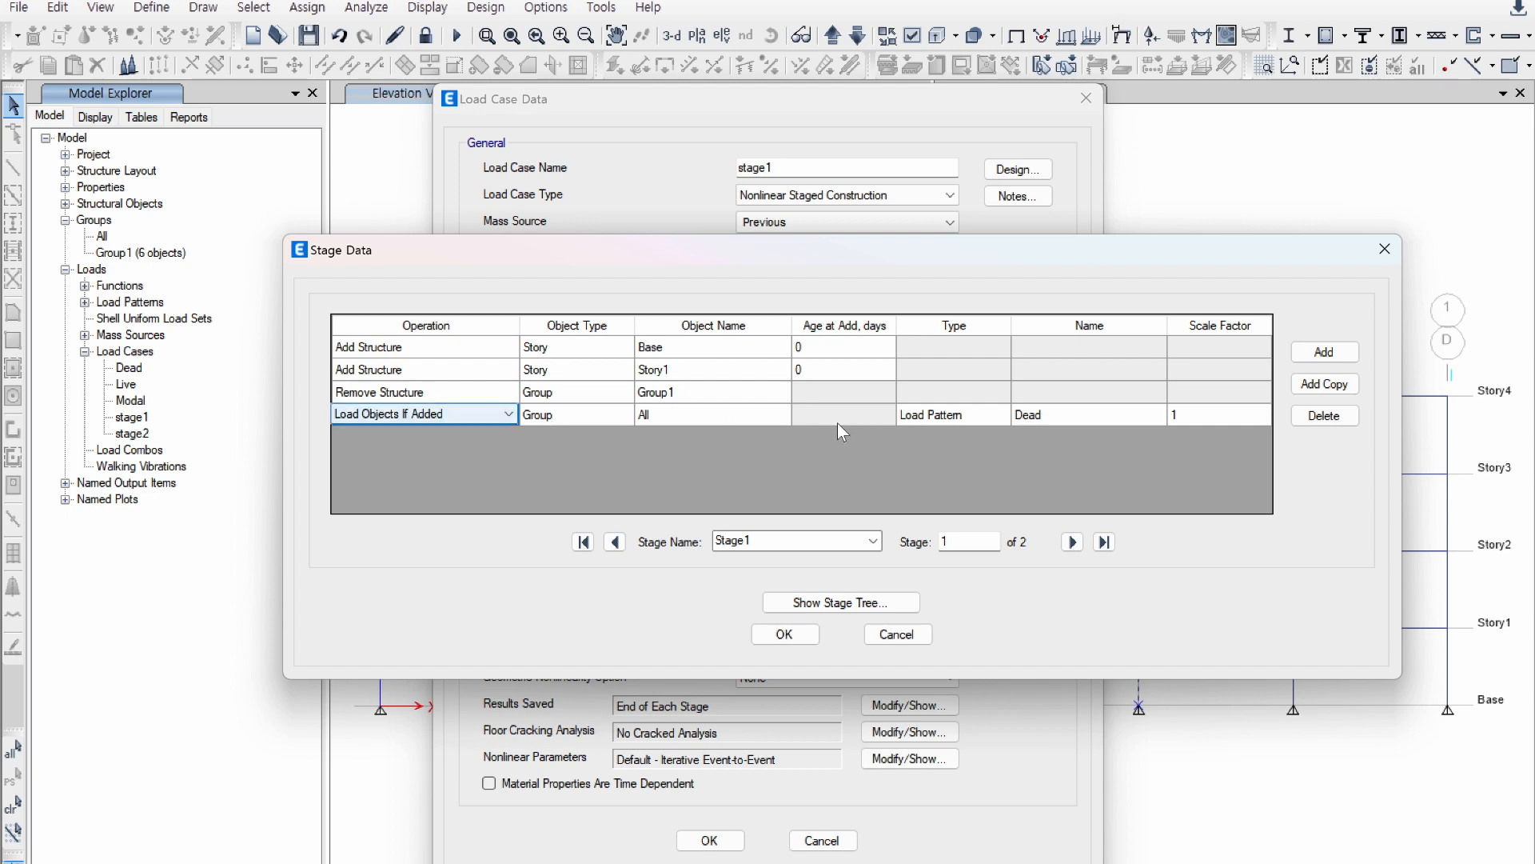
left_click(898, 631)
left_click(809, 841)
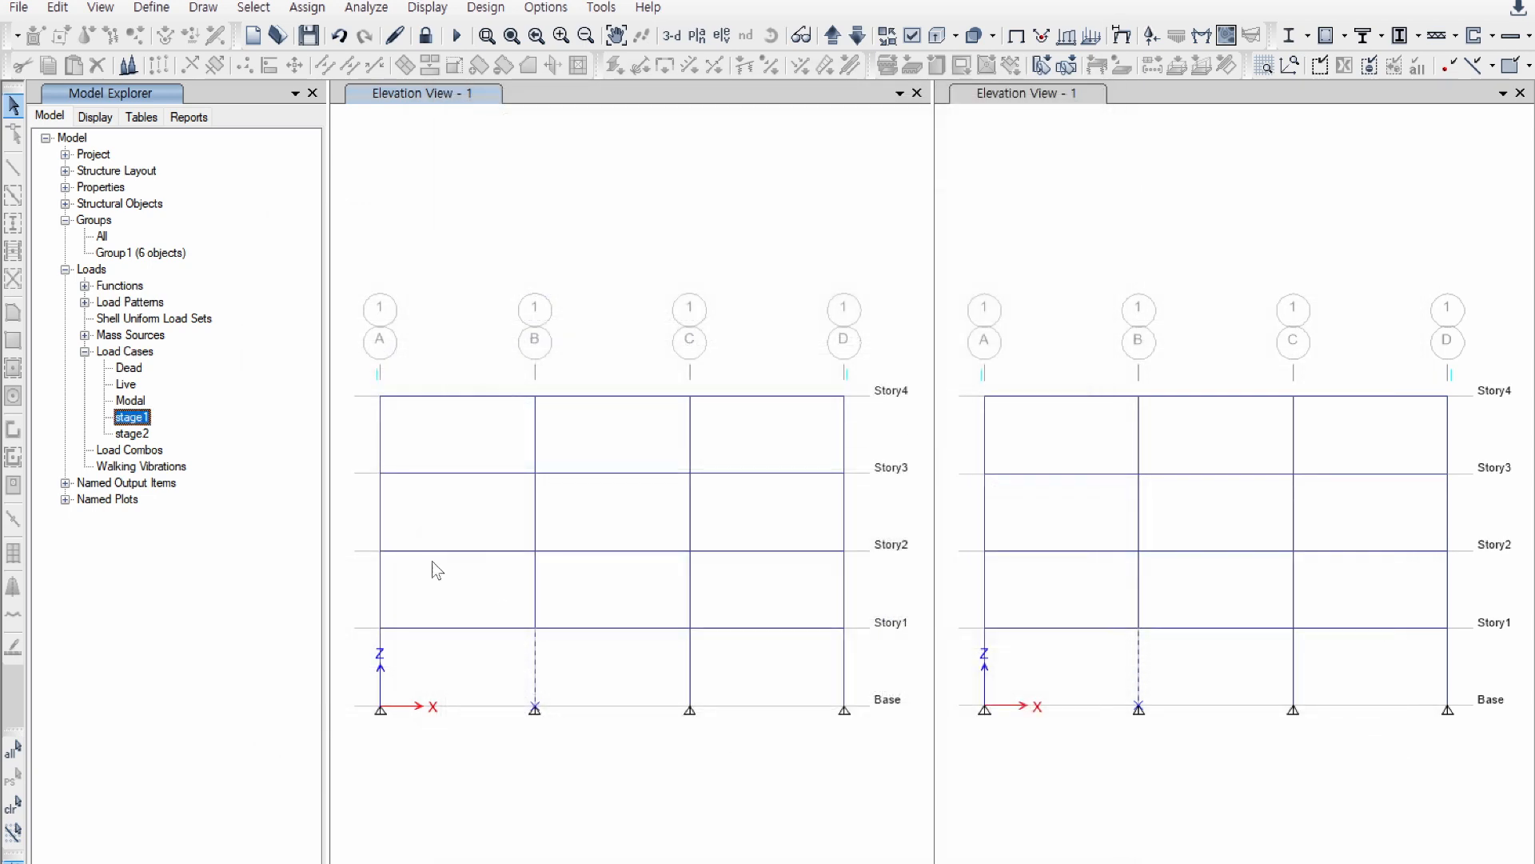
Step: Inspect the Stage1 and Stage2 operations of load case stage2, discarding any edits
left_click(142, 434)
right_click(143, 435)
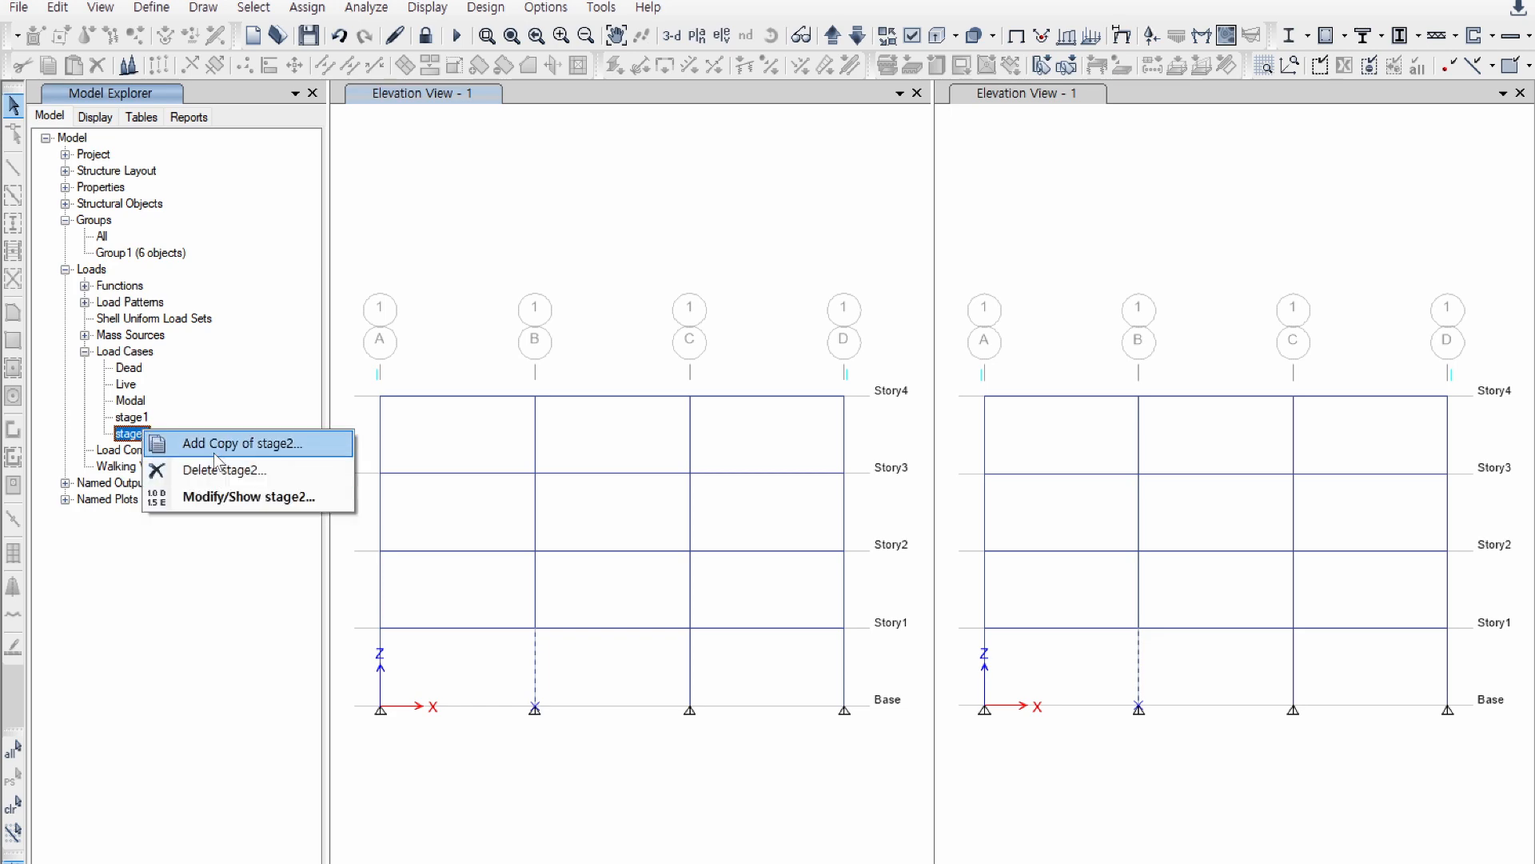
left_click(227, 496)
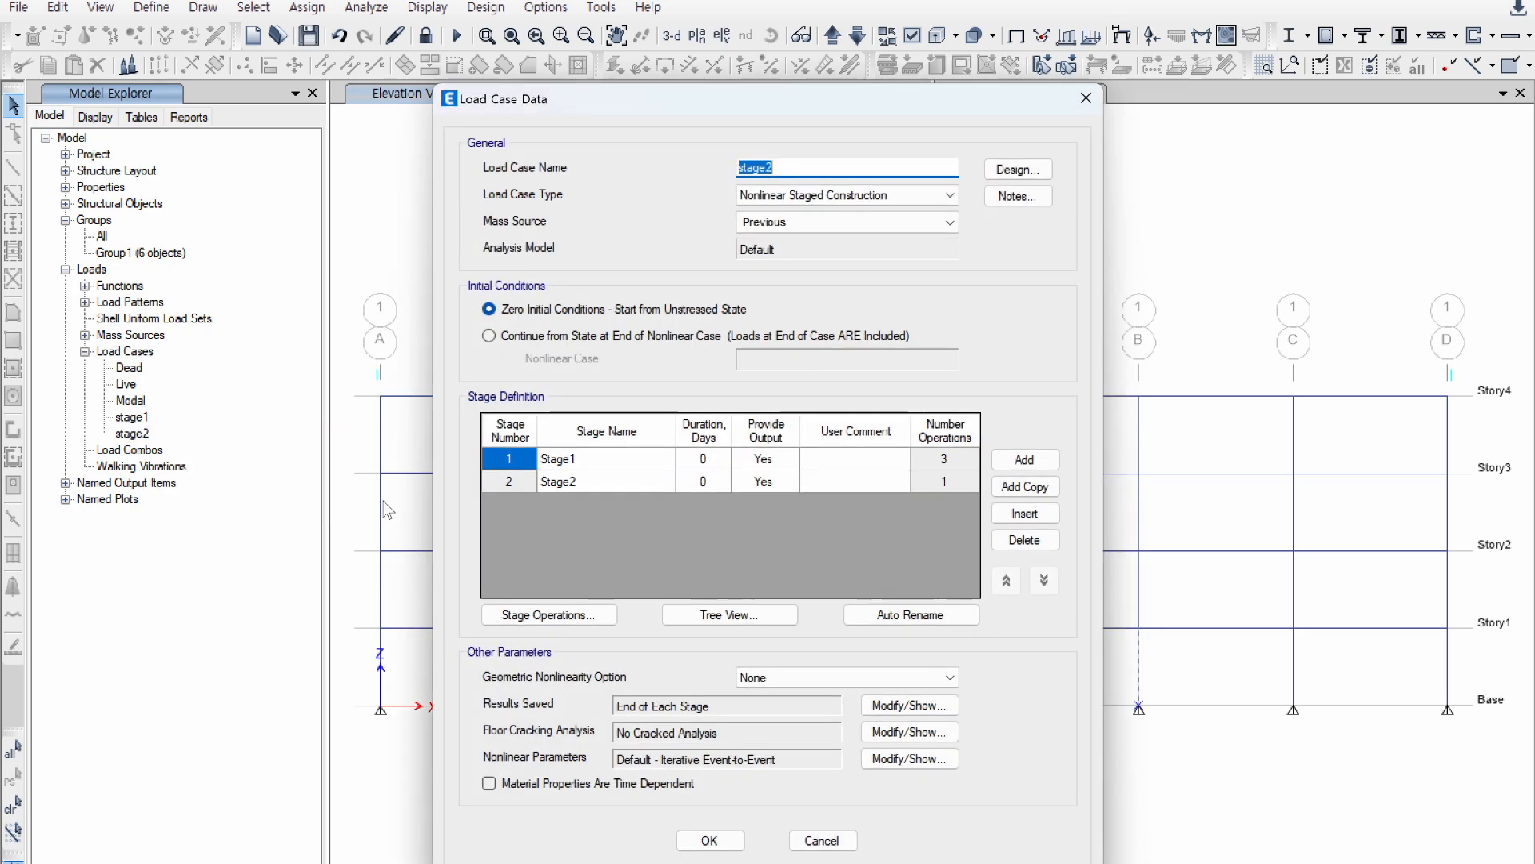
left_click(569, 606)
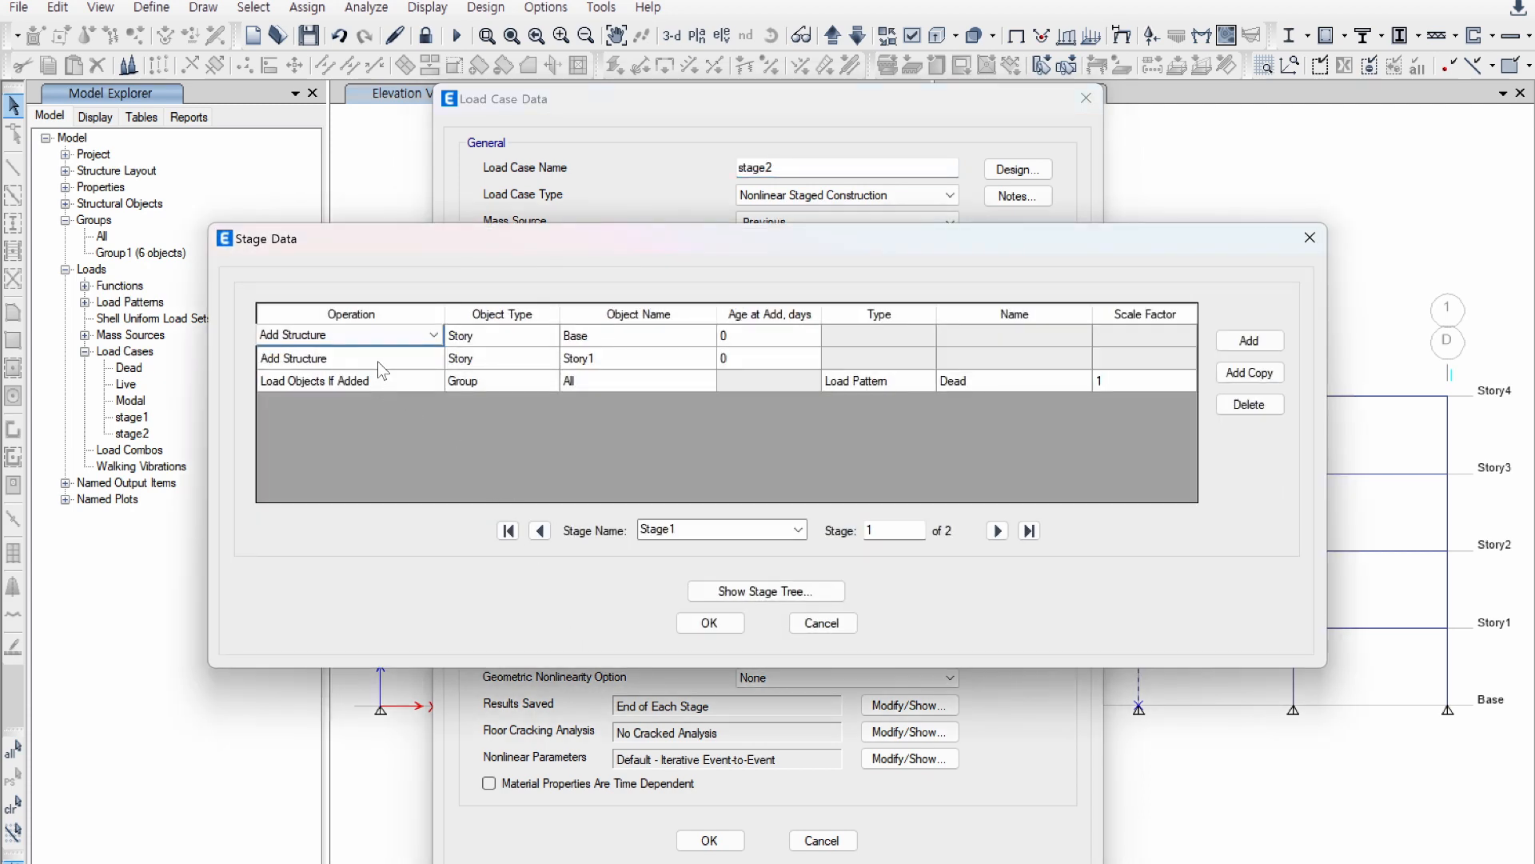
left_click(378, 356)
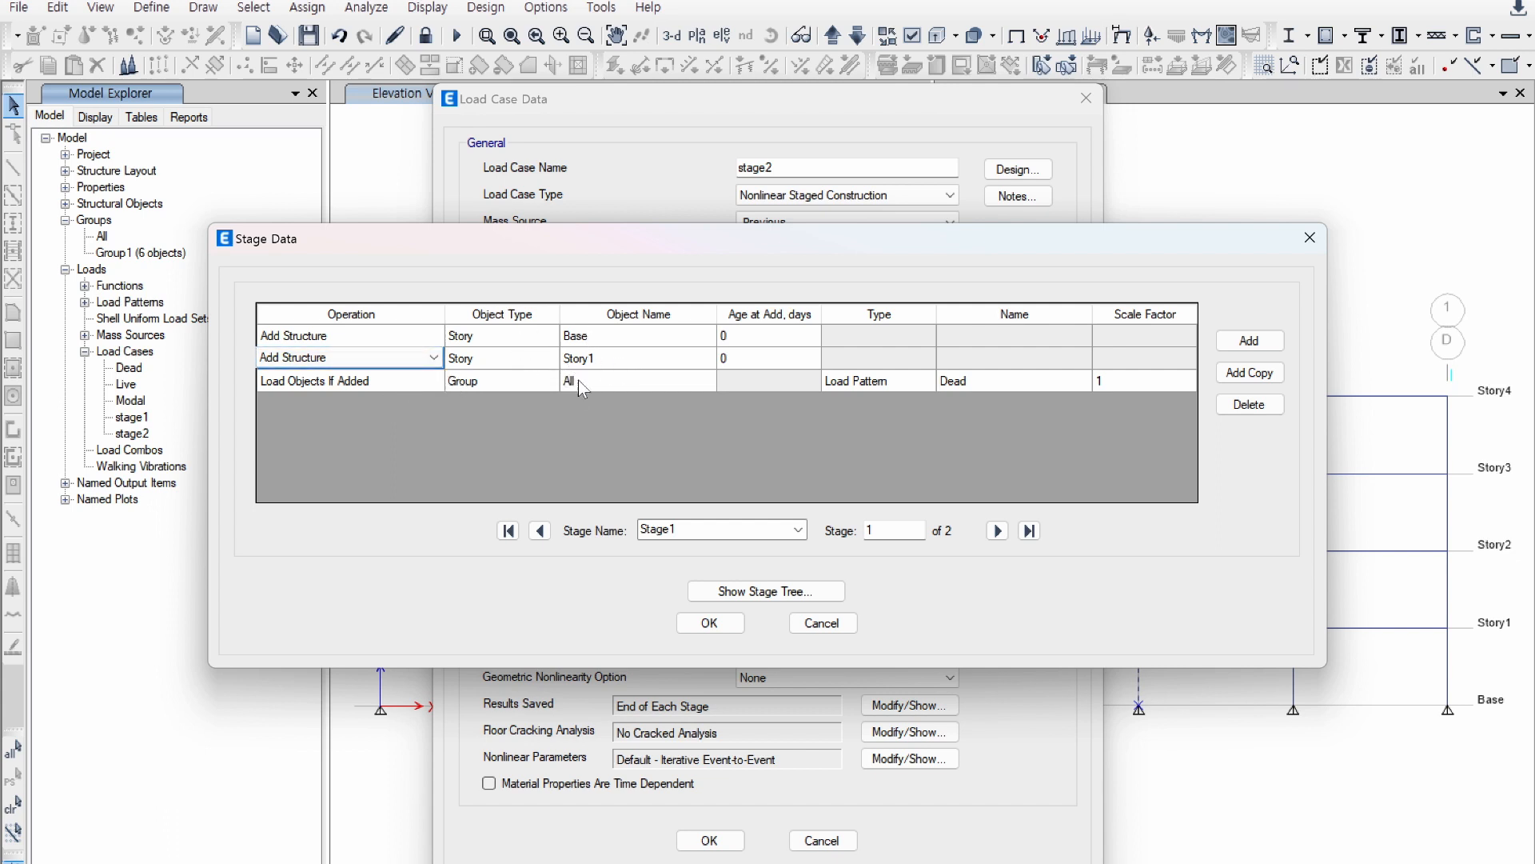
left_click(1004, 538)
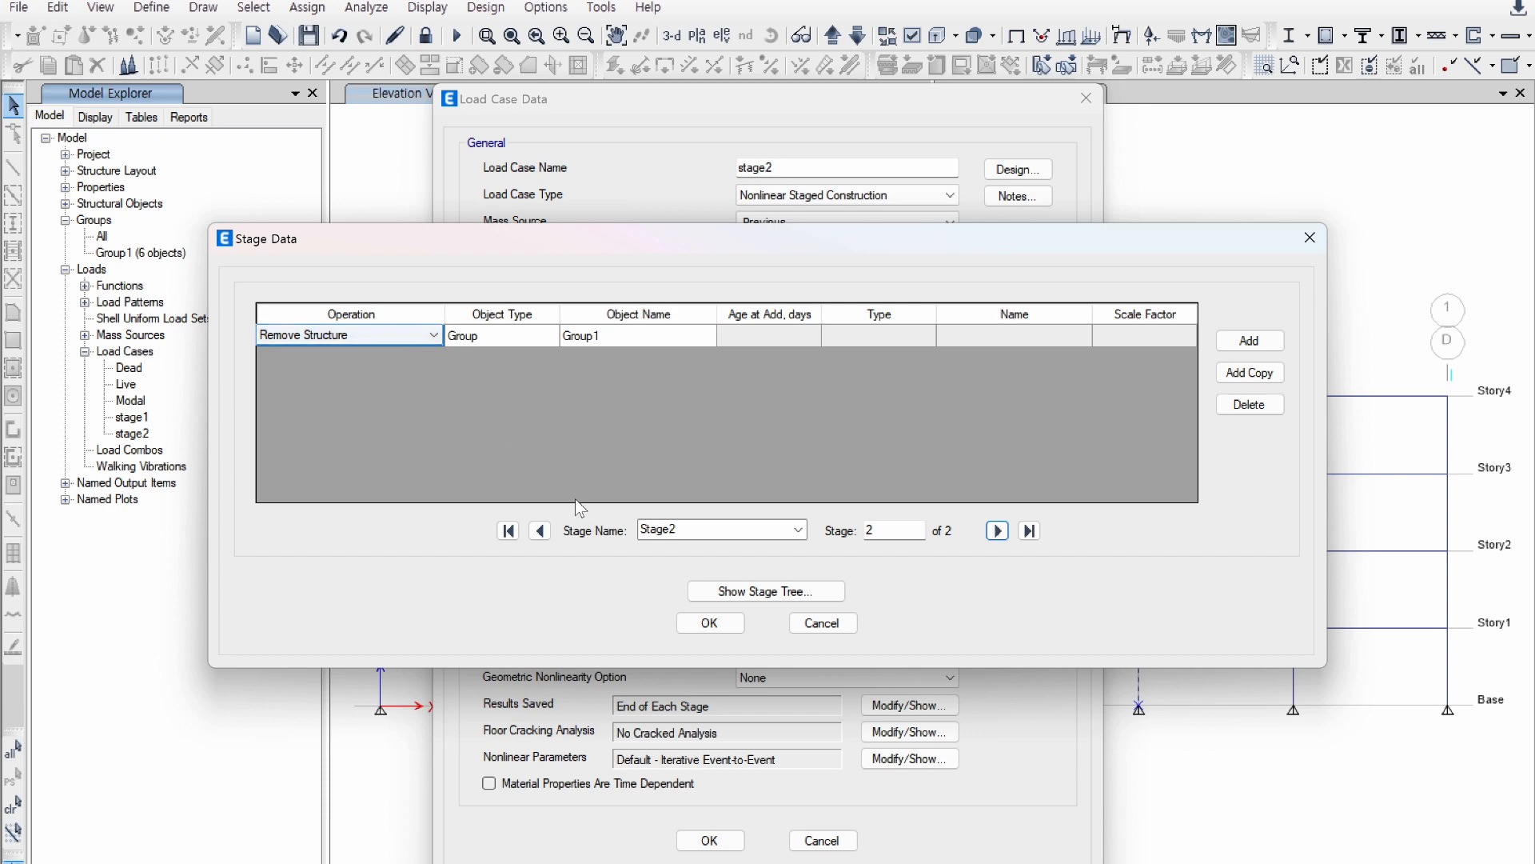
left_click(806, 630)
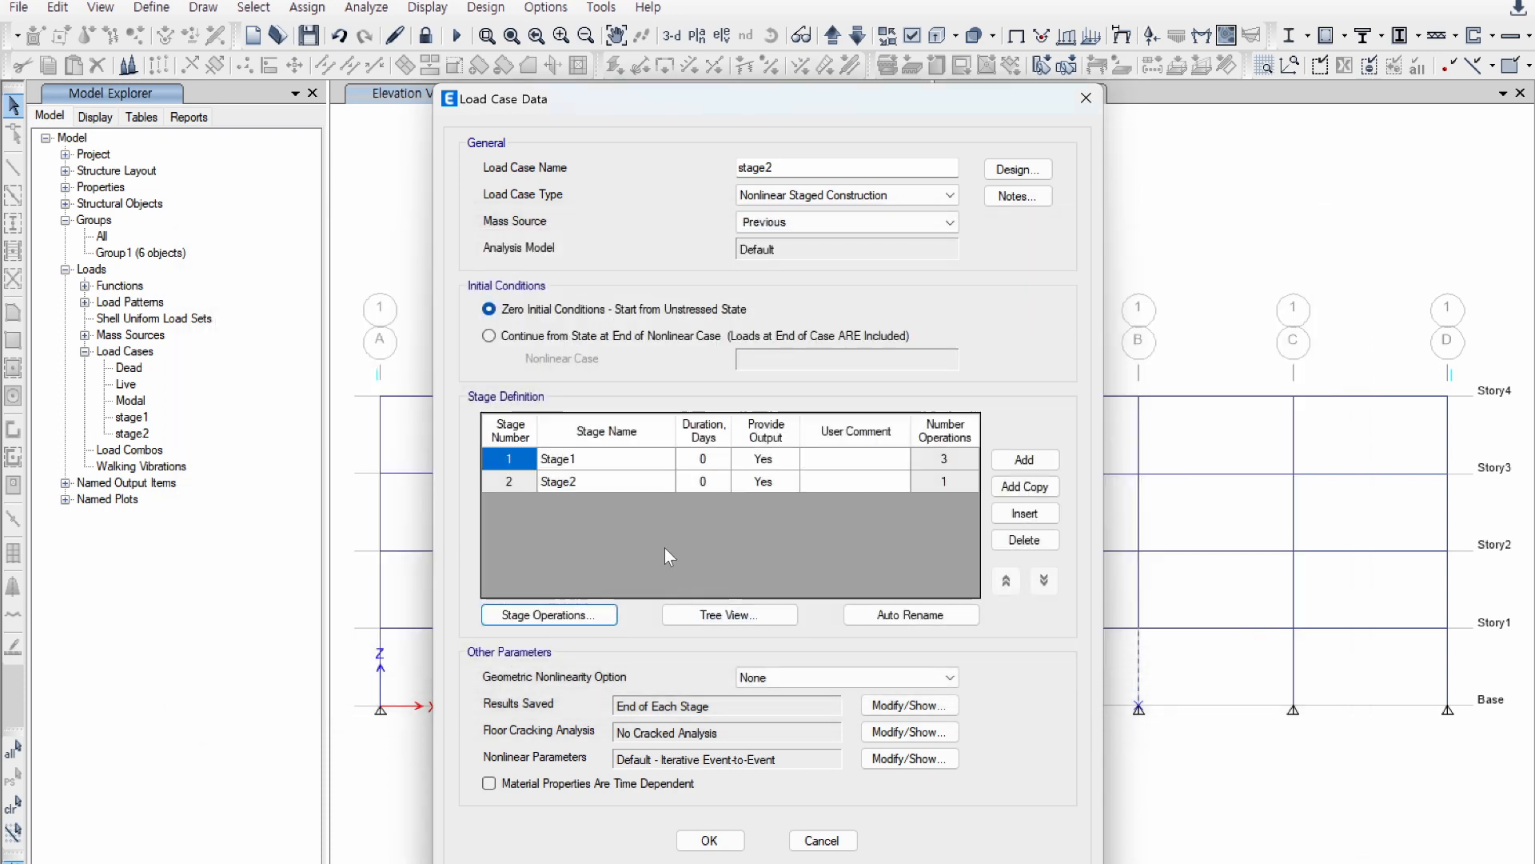
left_click(573, 615)
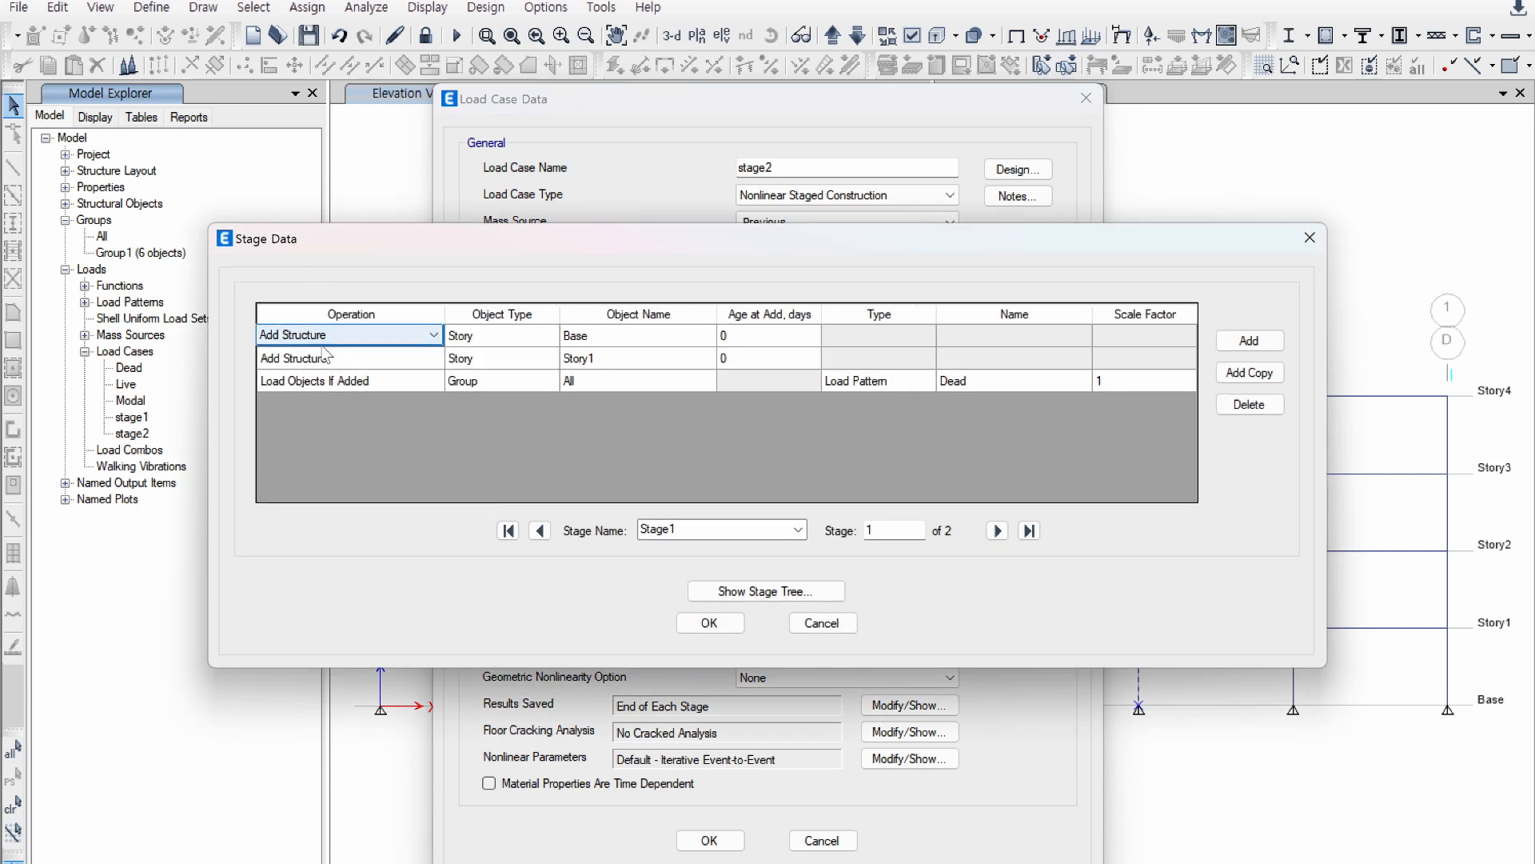
left_click(809, 623)
left_click(817, 838)
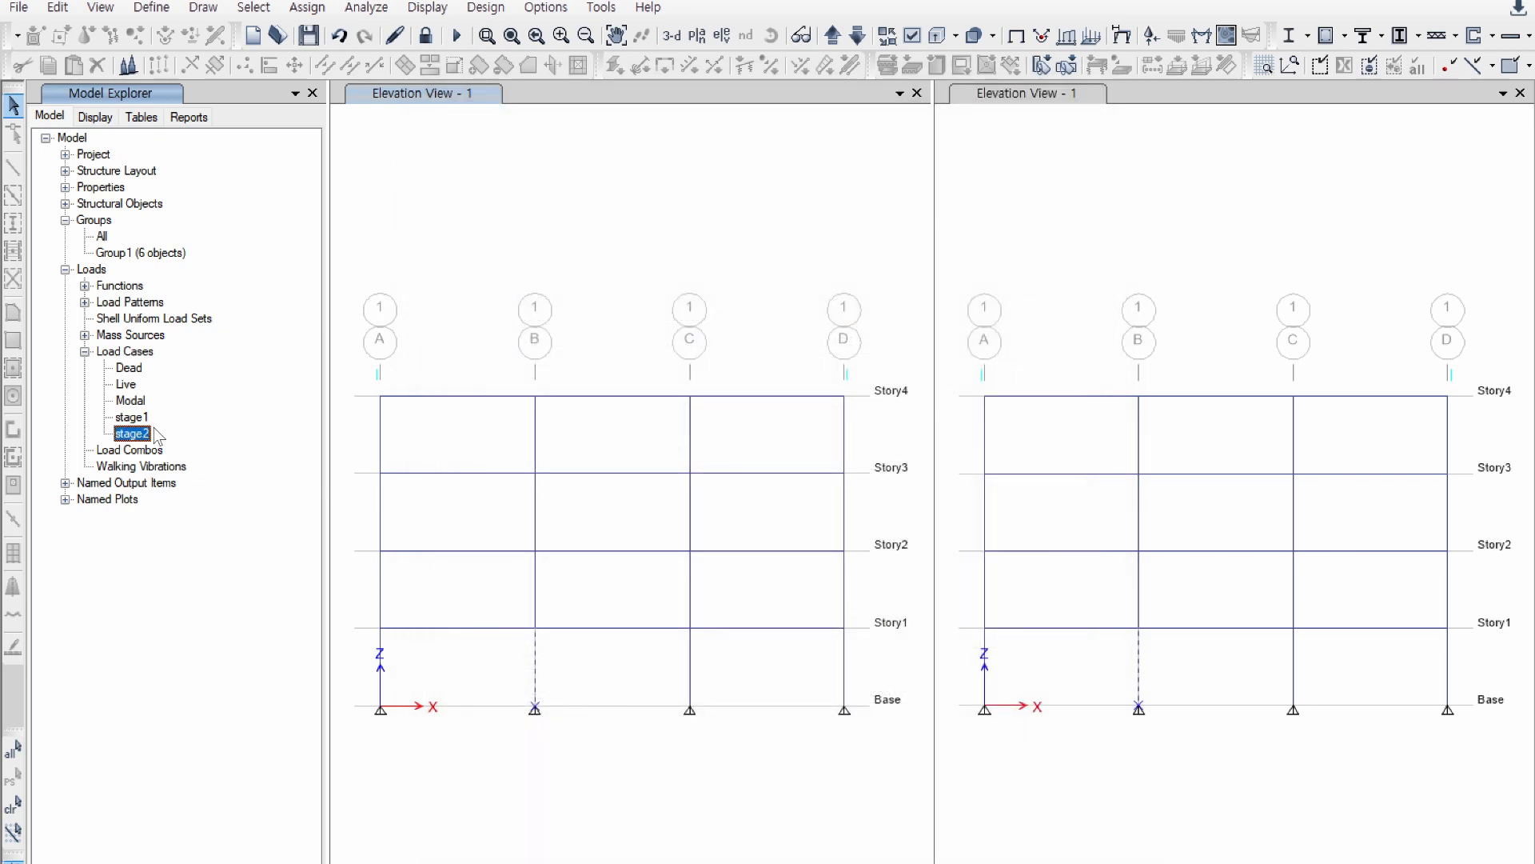
Step: Recheck the order of the Stage1 operations in load case stage1 without editing them
right_click(132, 416)
left_click(231, 487)
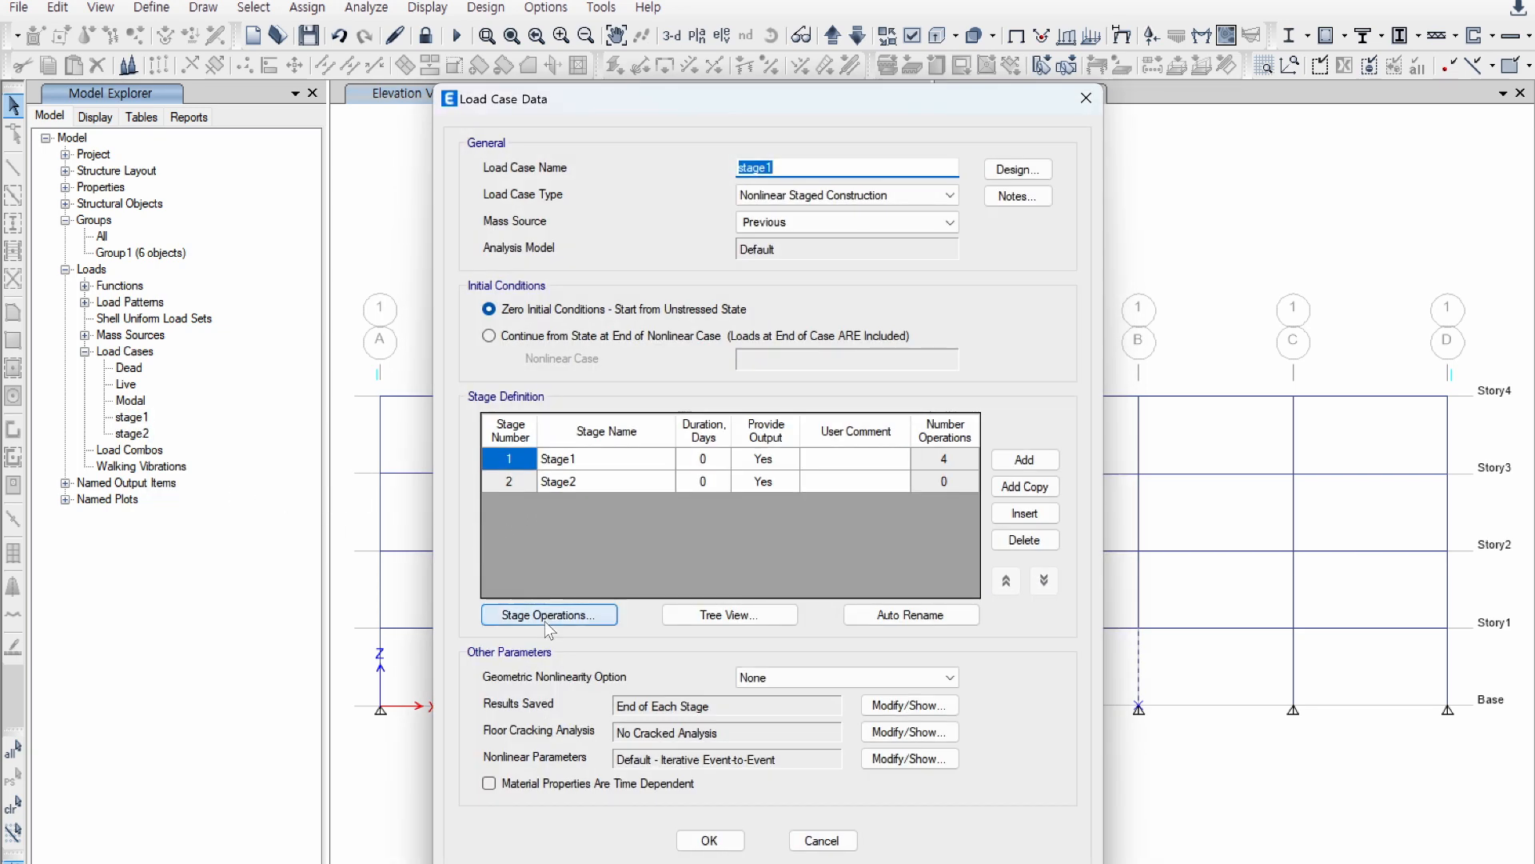
left_click(545, 621)
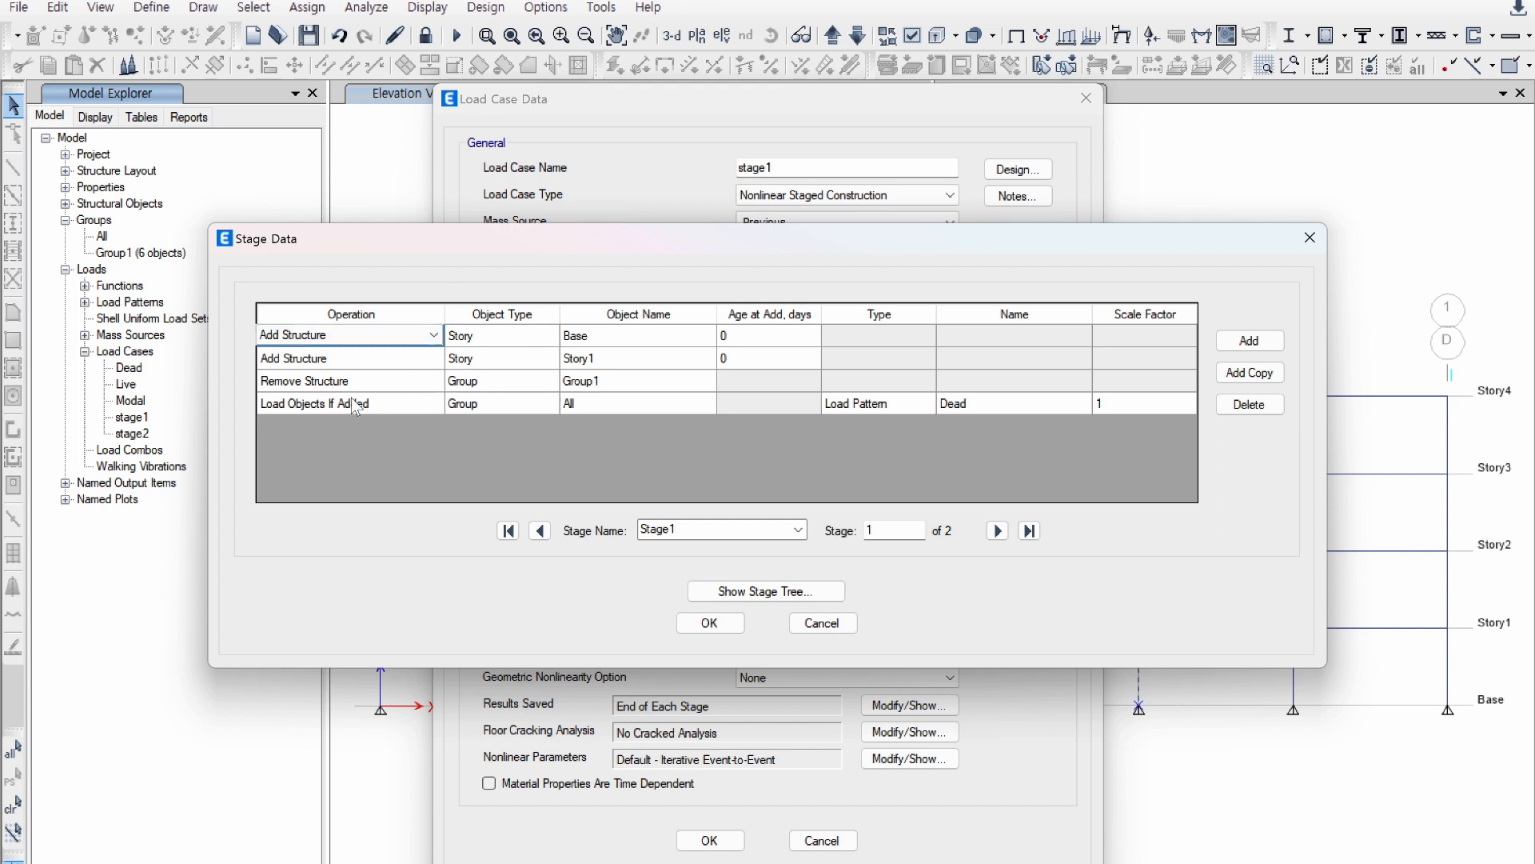
left_click(812, 624)
left_click(820, 840)
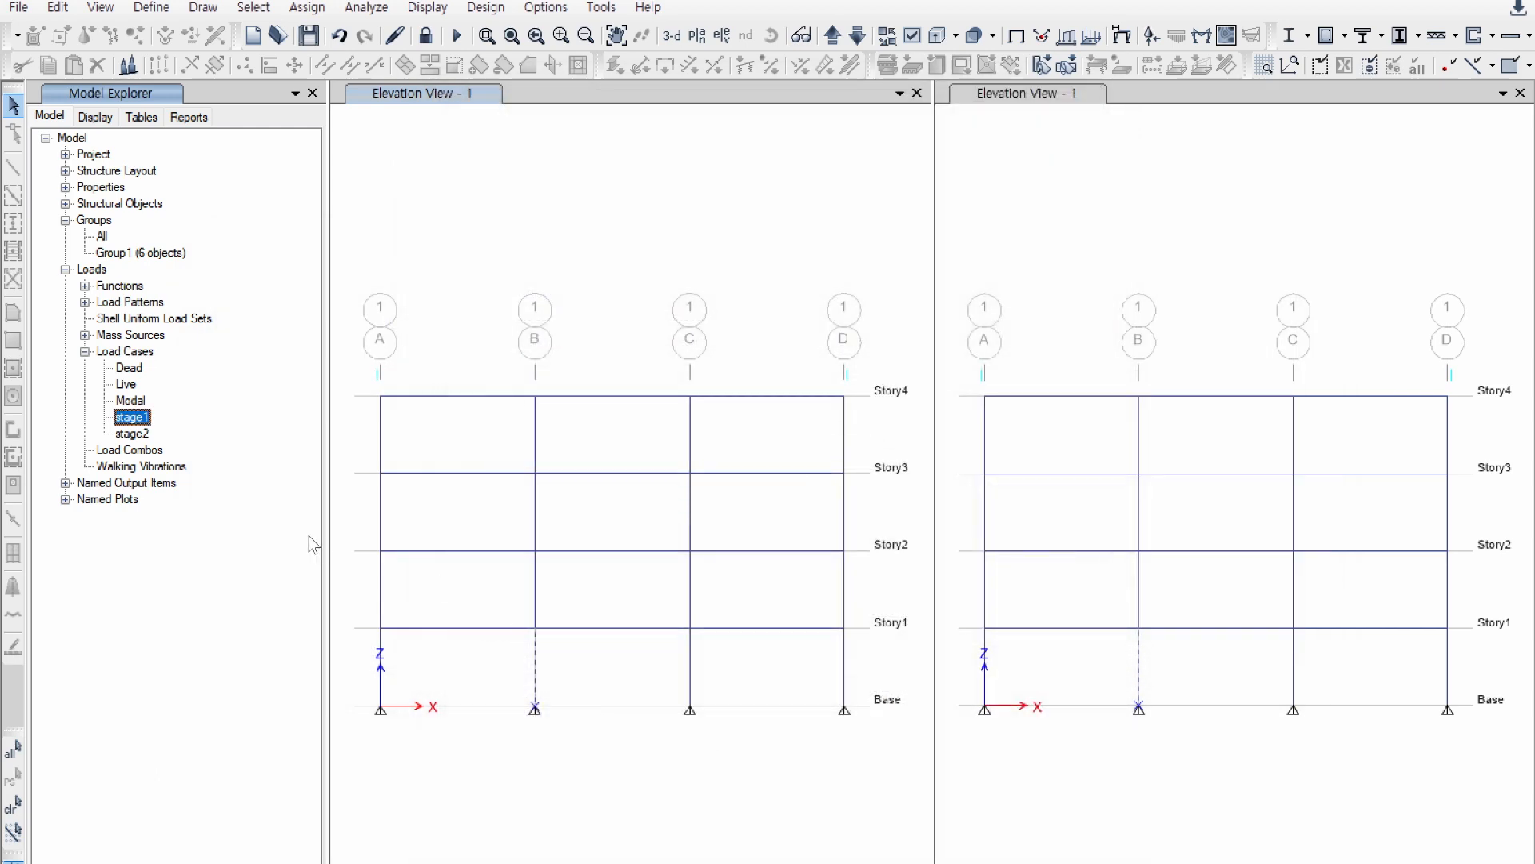
Step: Compare the operations of both stages in load case stage2 again, then dismiss its definition without changes
right_click(134, 433)
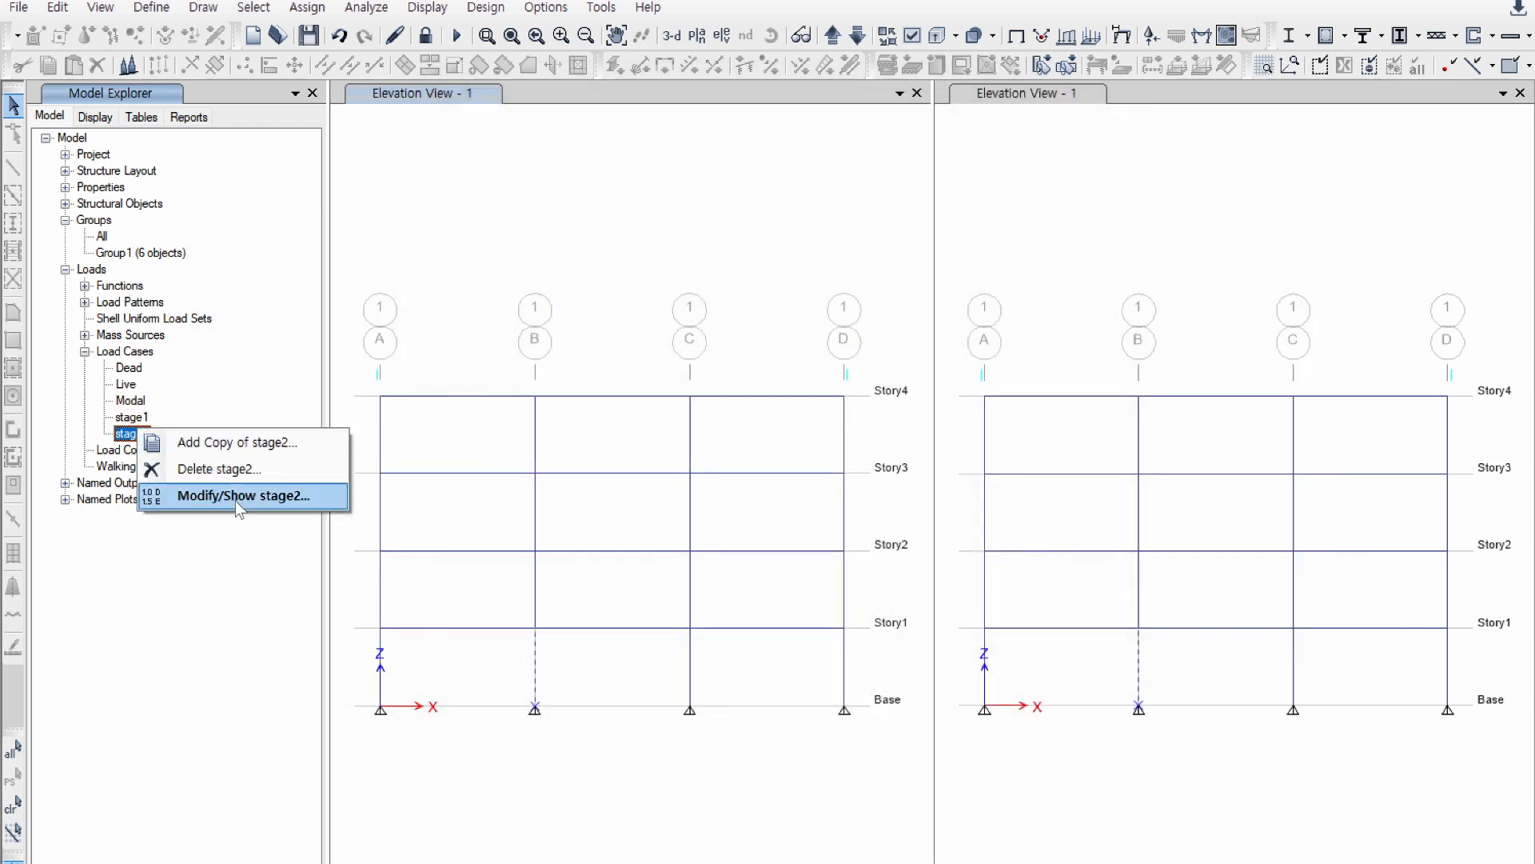
left_click(236, 499)
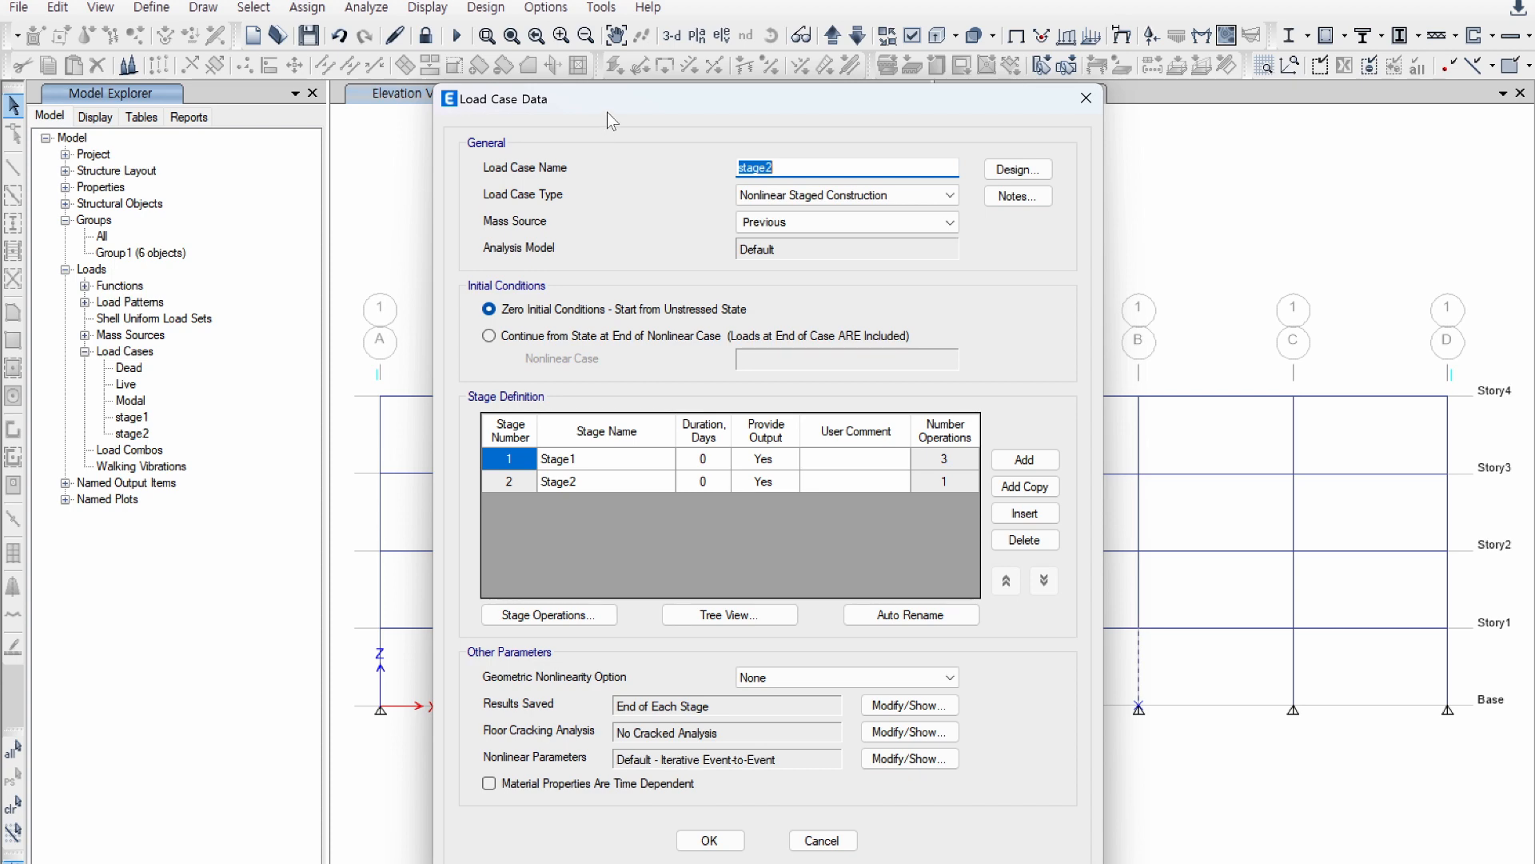
left_click_drag(607, 112, 886, 118)
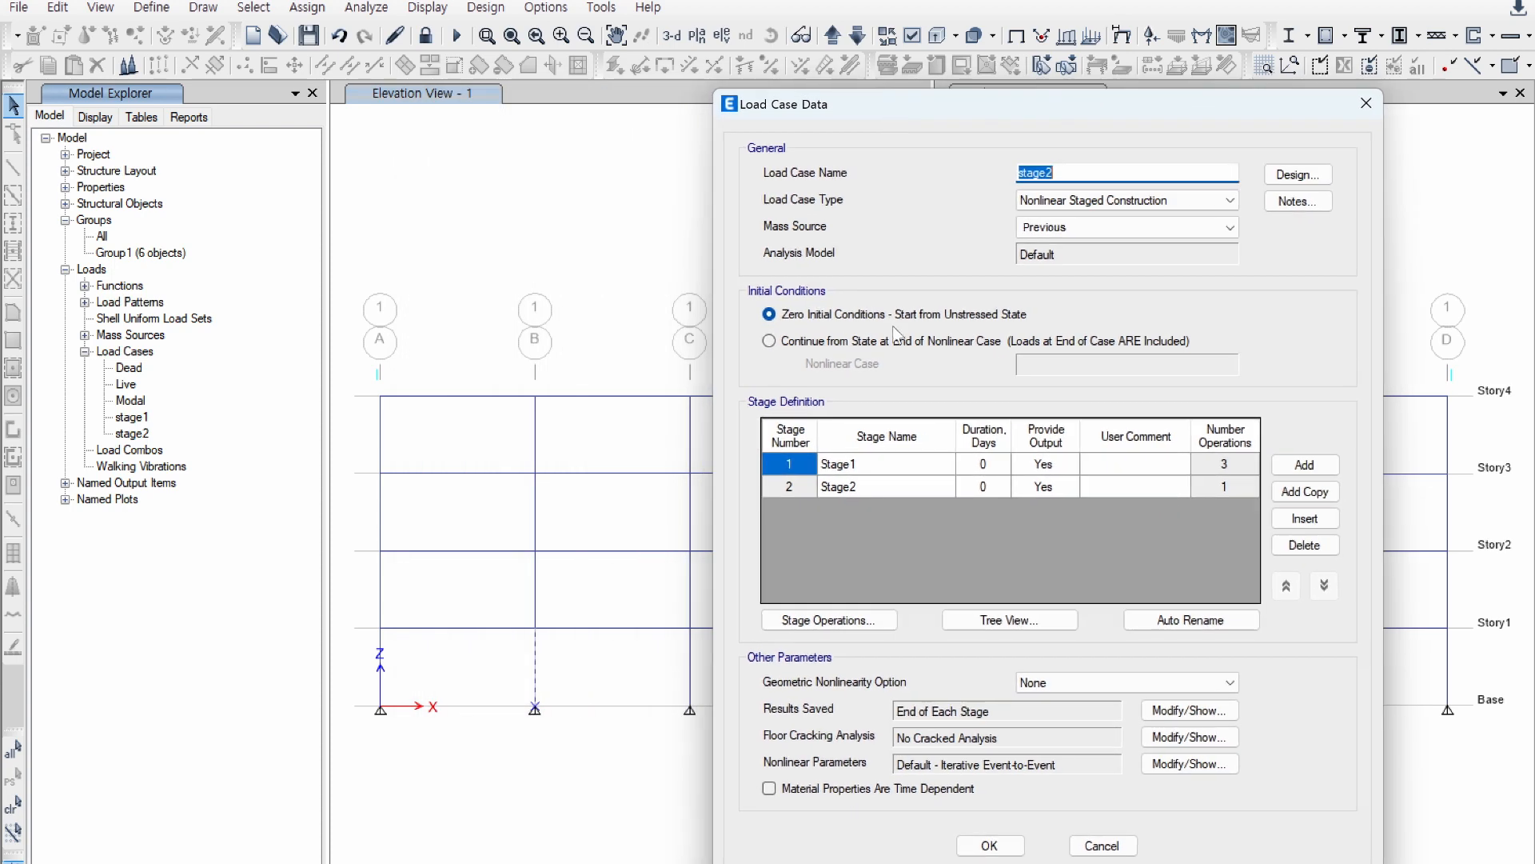
left_click(840, 621)
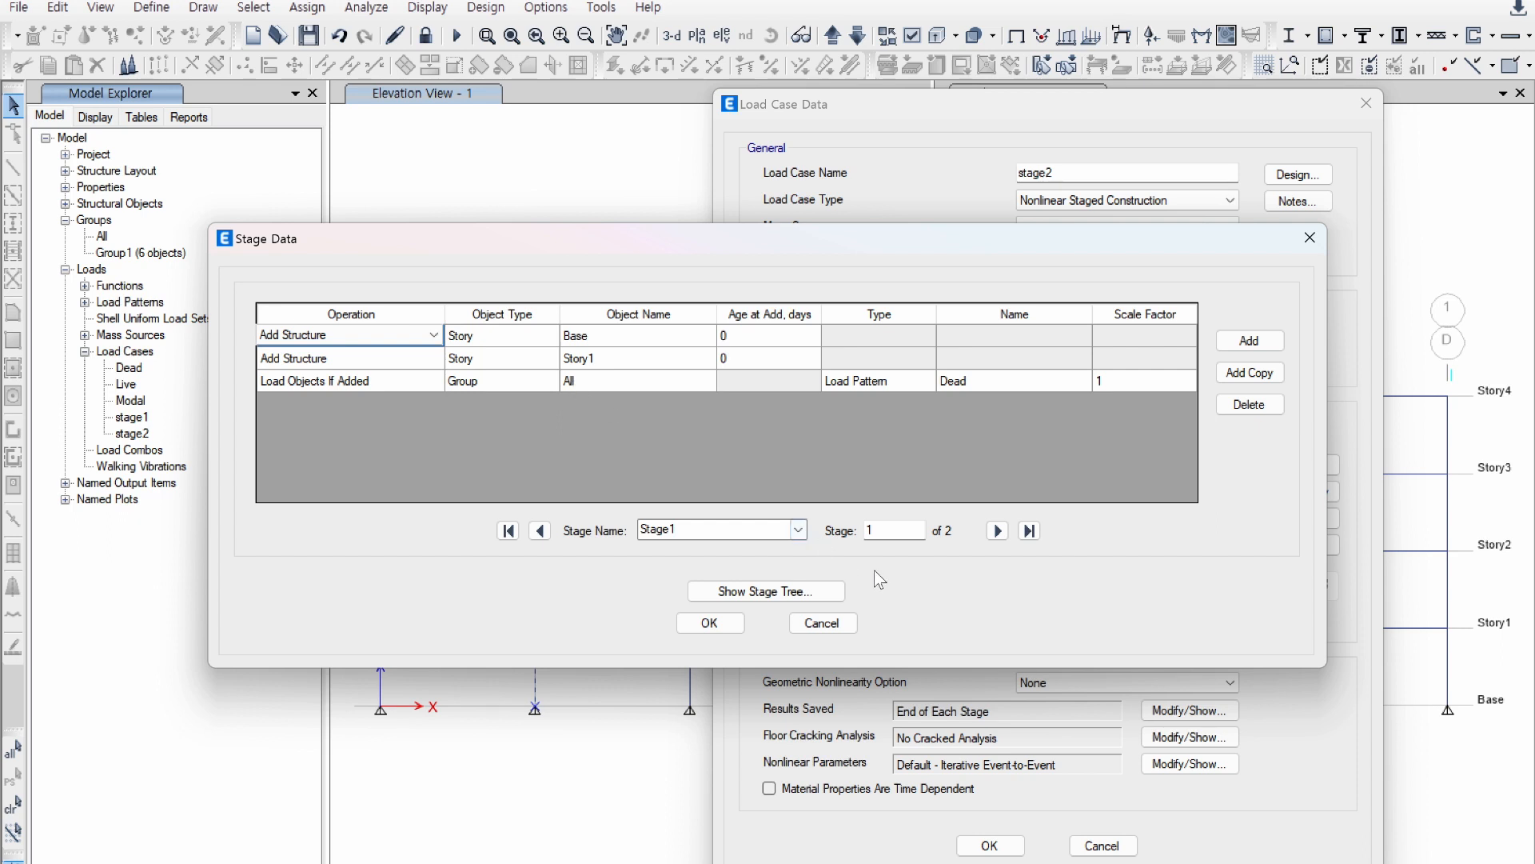
left_click(997, 531)
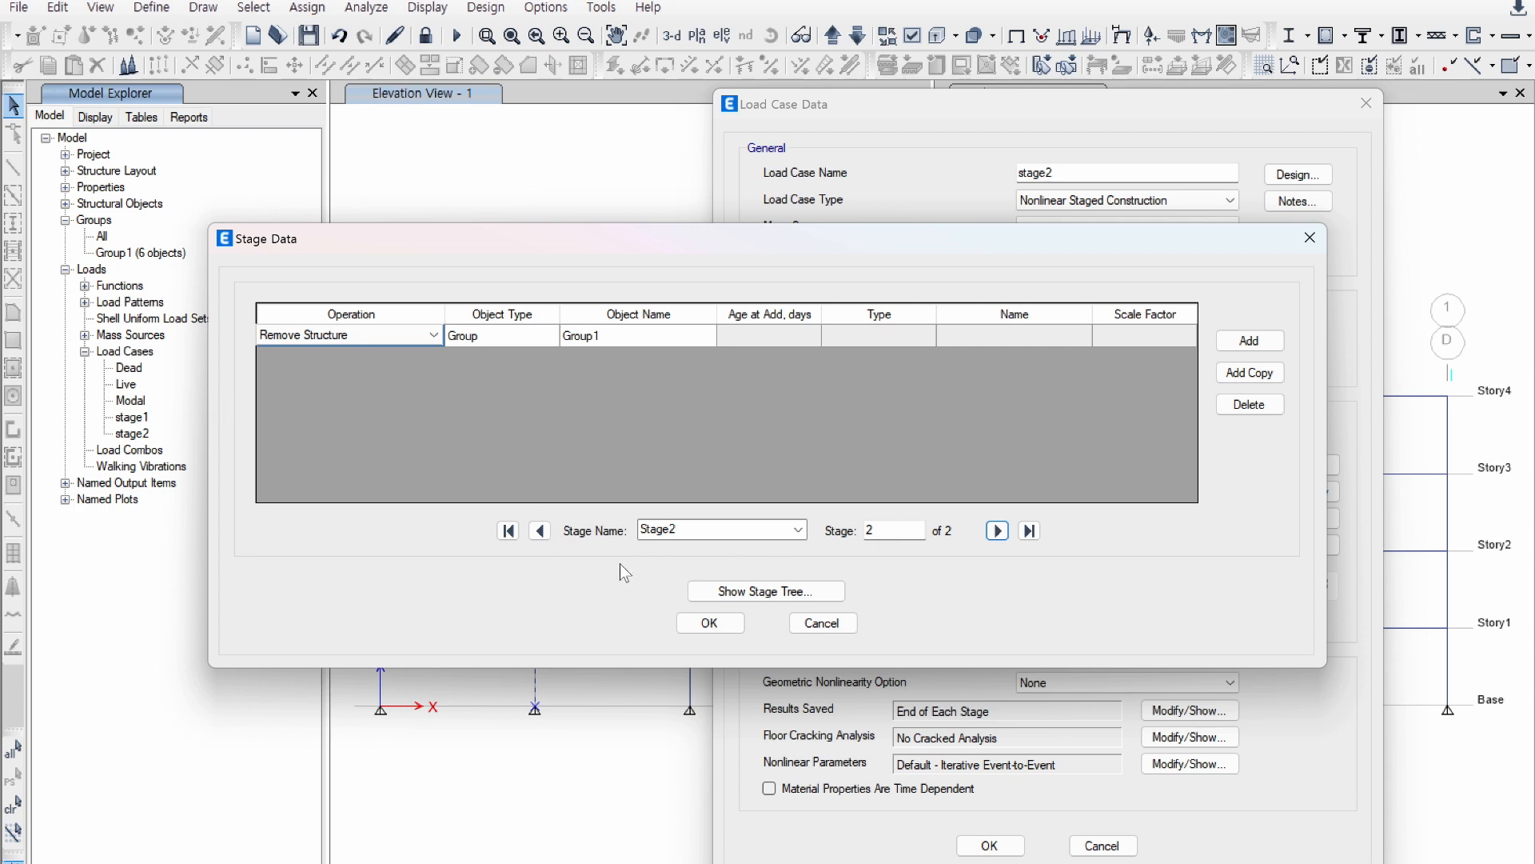
left_click(540, 530)
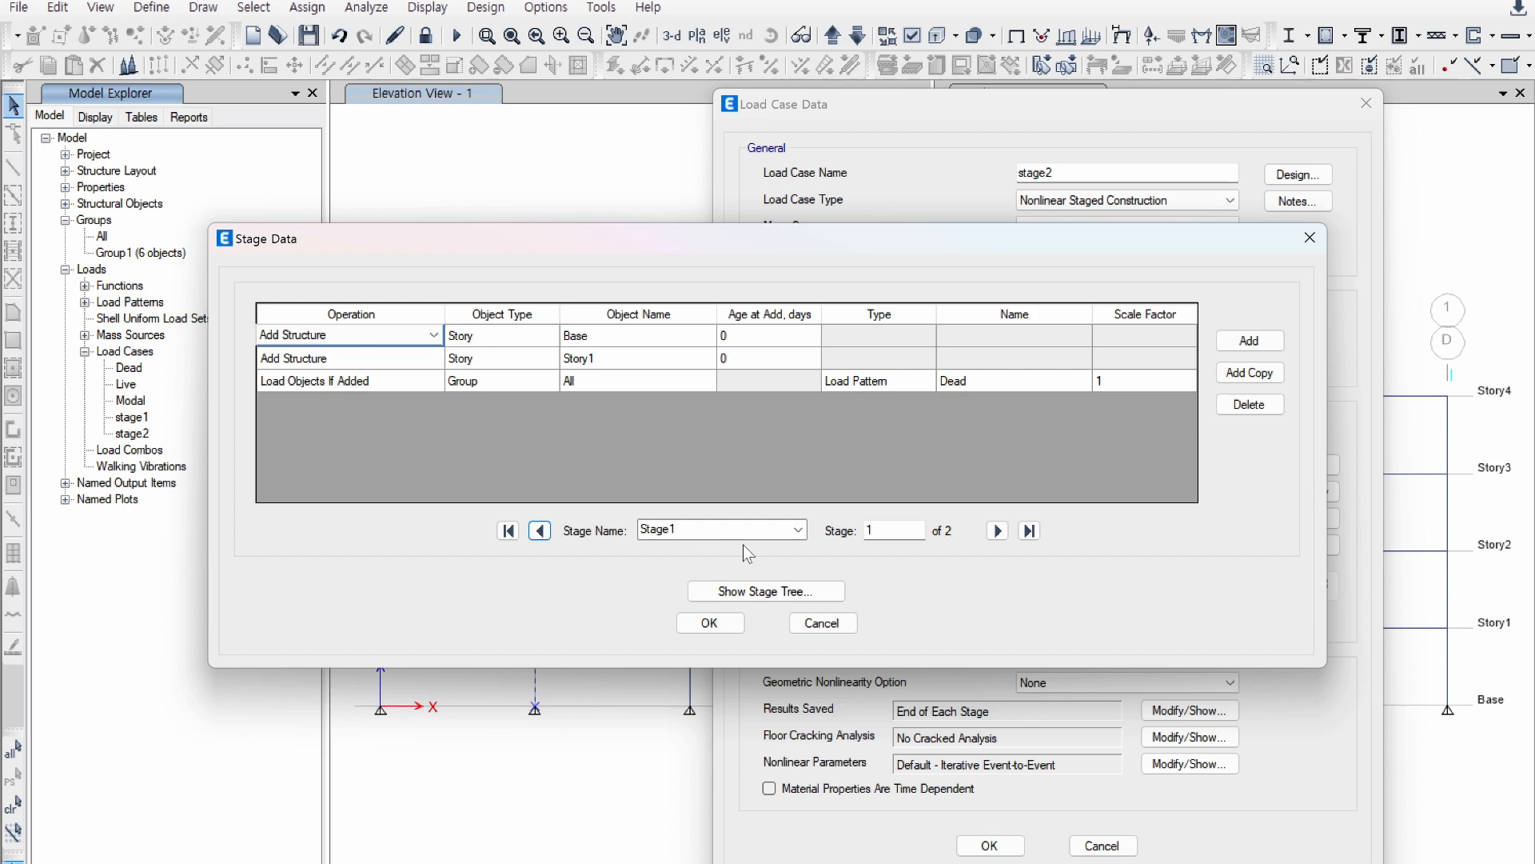
left_click(823, 623)
left_click(1103, 846)
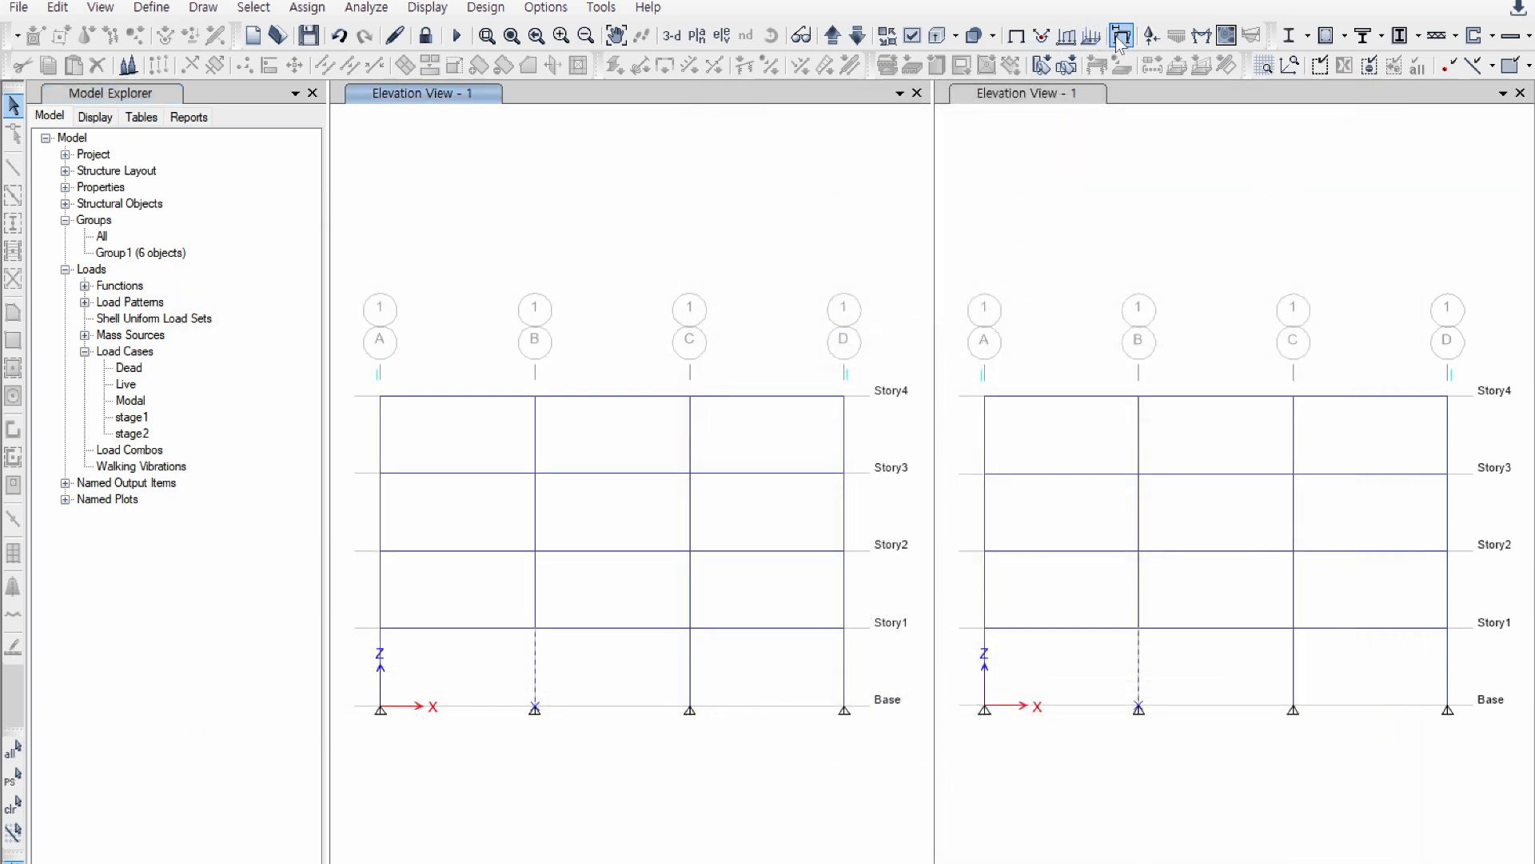
Step: Display the frame Moment 3-3 diagram for load case stage1 at step number 2 in the first elevation view
left_click(1202, 35)
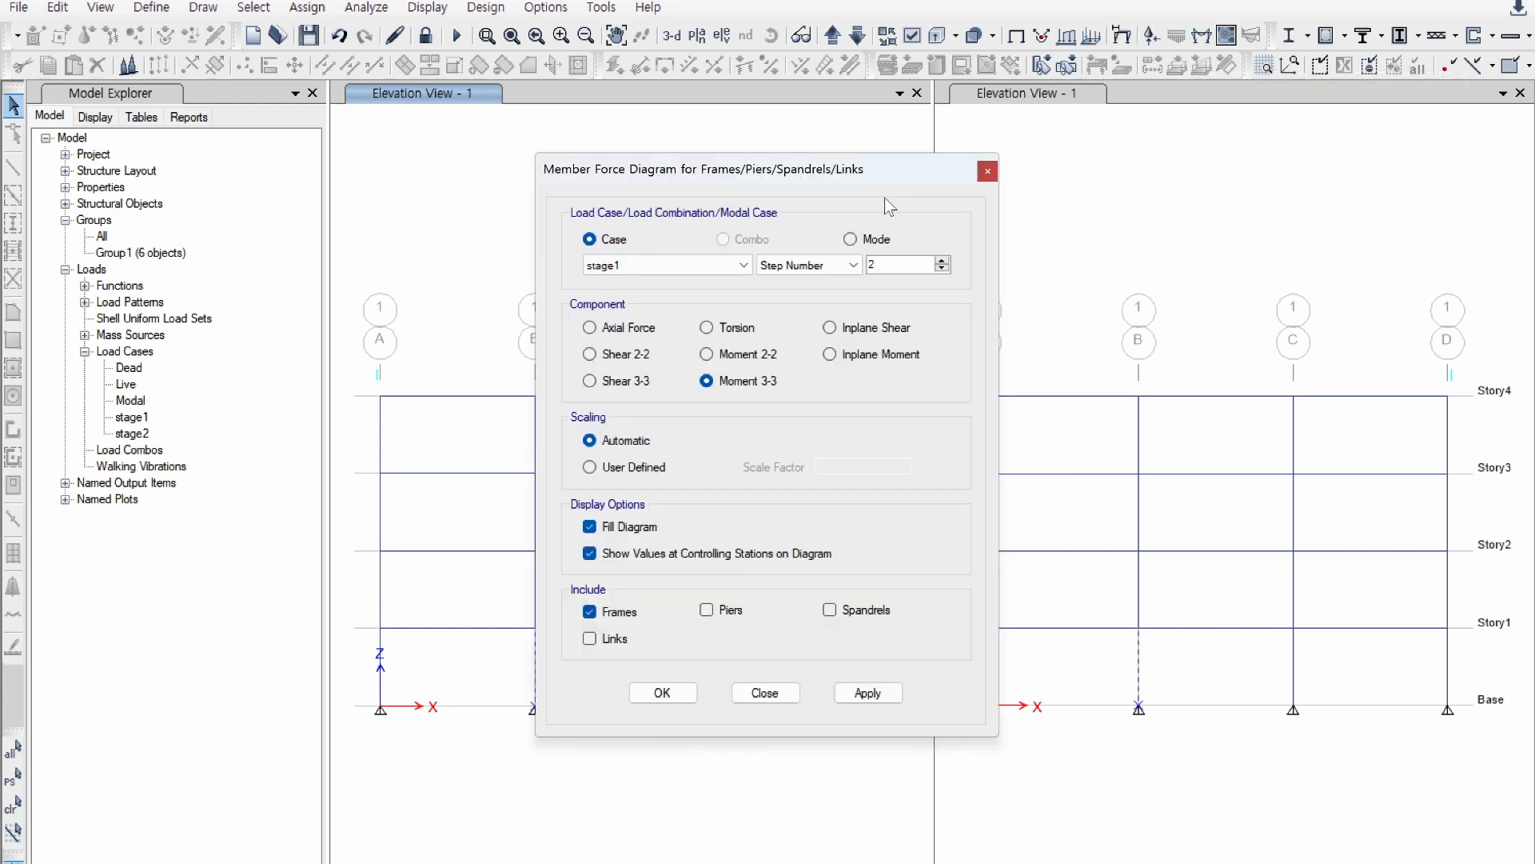
left_click(688, 267)
left_click(688, 267)
left_click(841, 700)
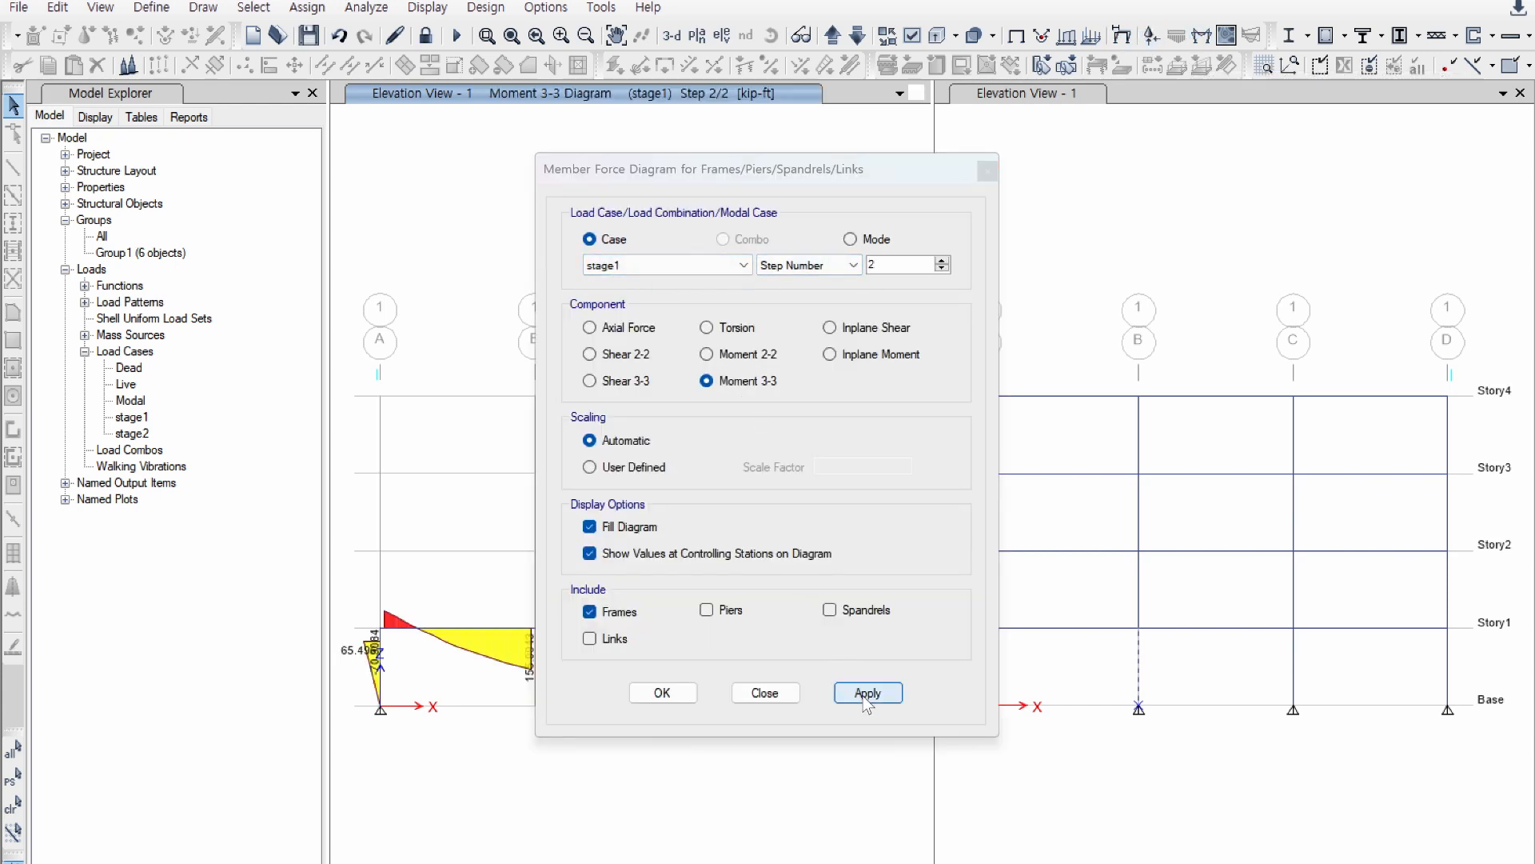
left_click(687, 694)
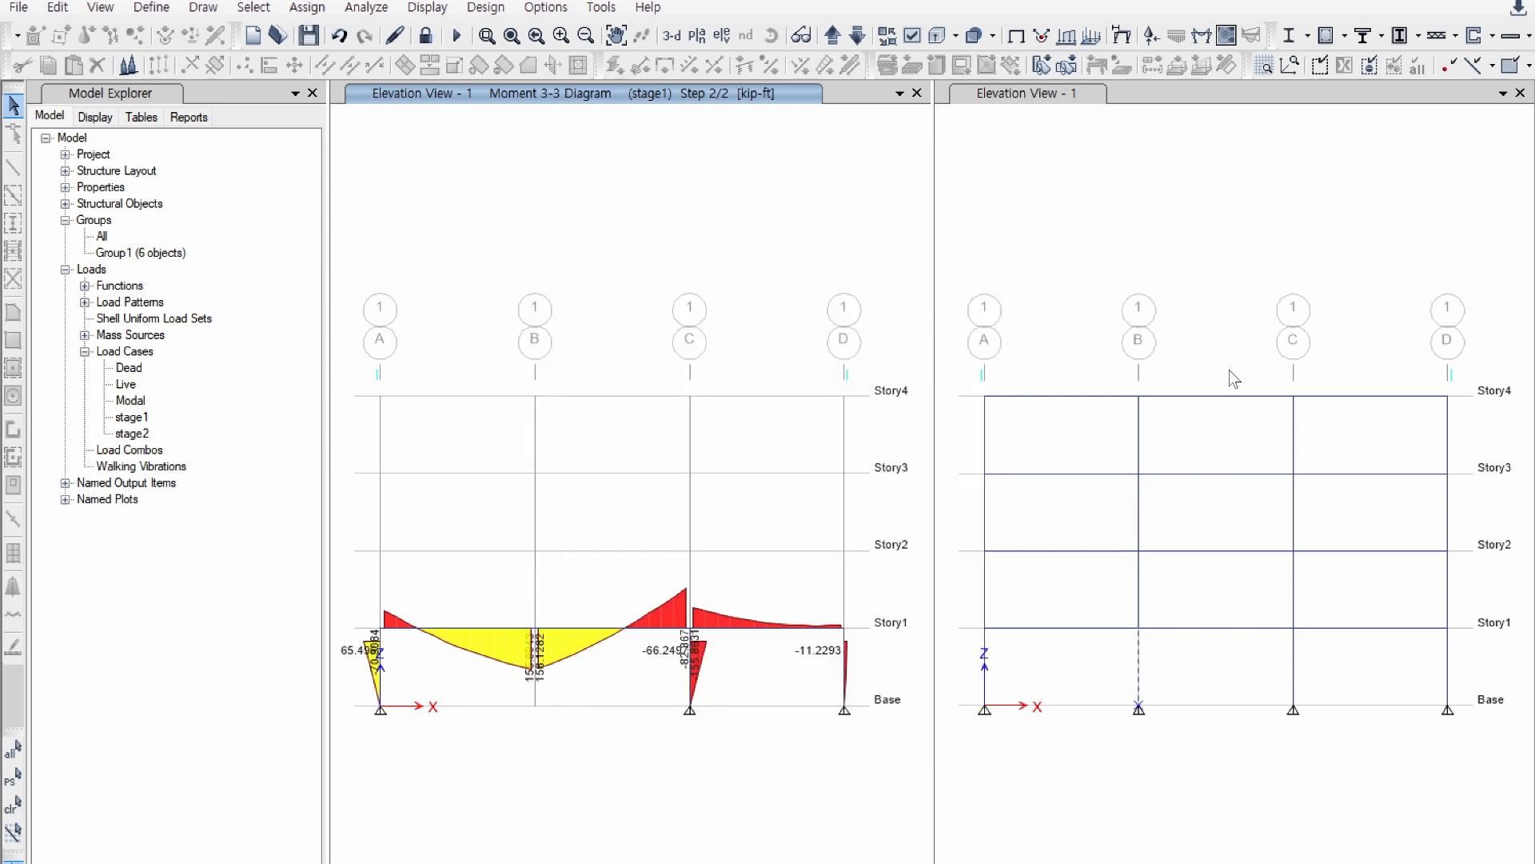
Step: Display the frame Moment 3-3 diagram for load case stage2 at step number 1 in the second elevation view
left_click(1226, 343)
left_click(1202, 37)
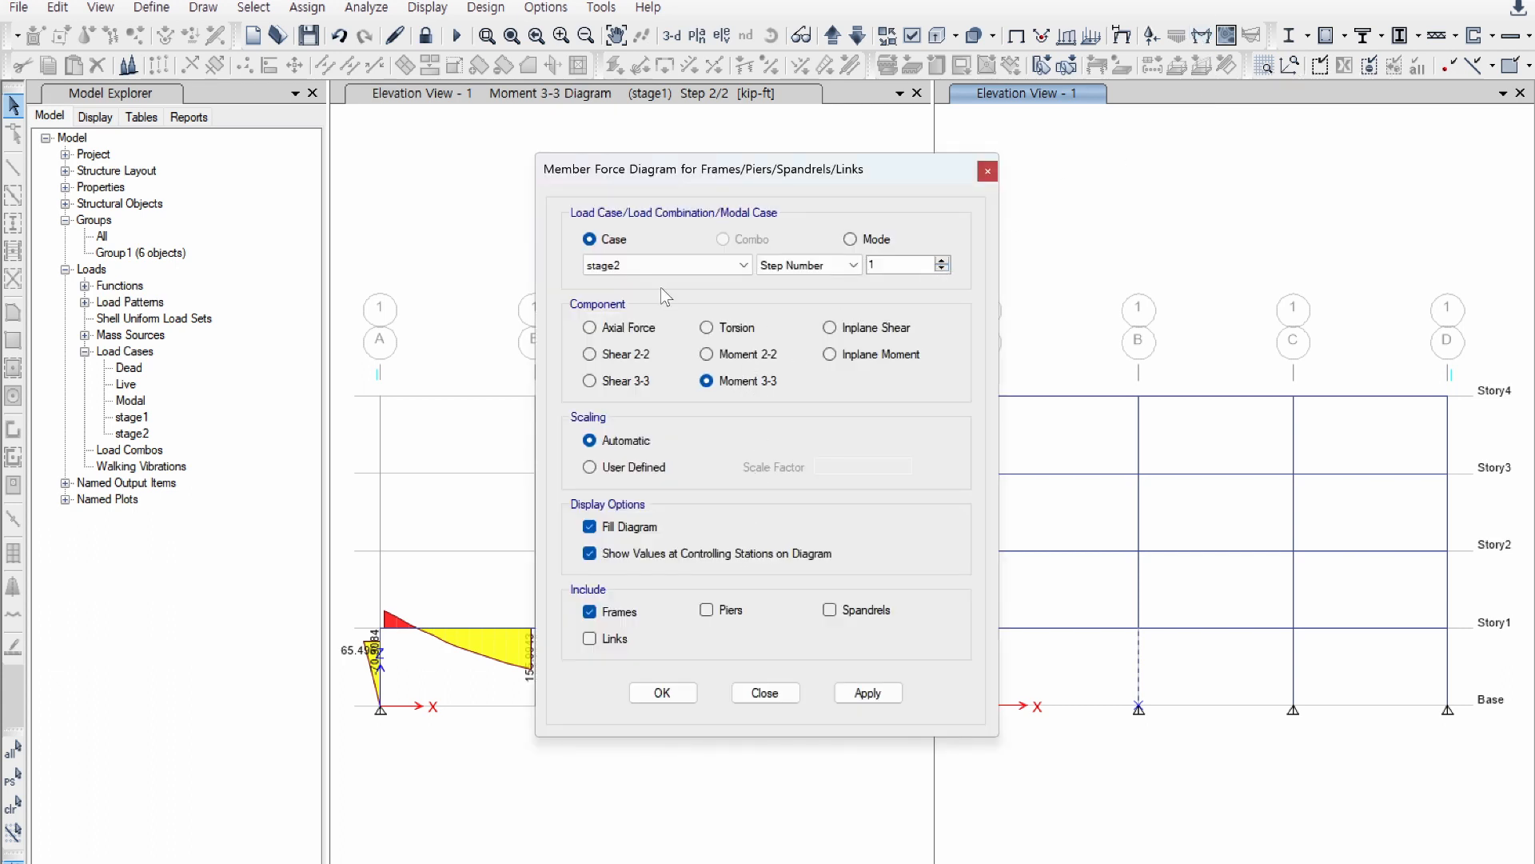
left_click(853, 694)
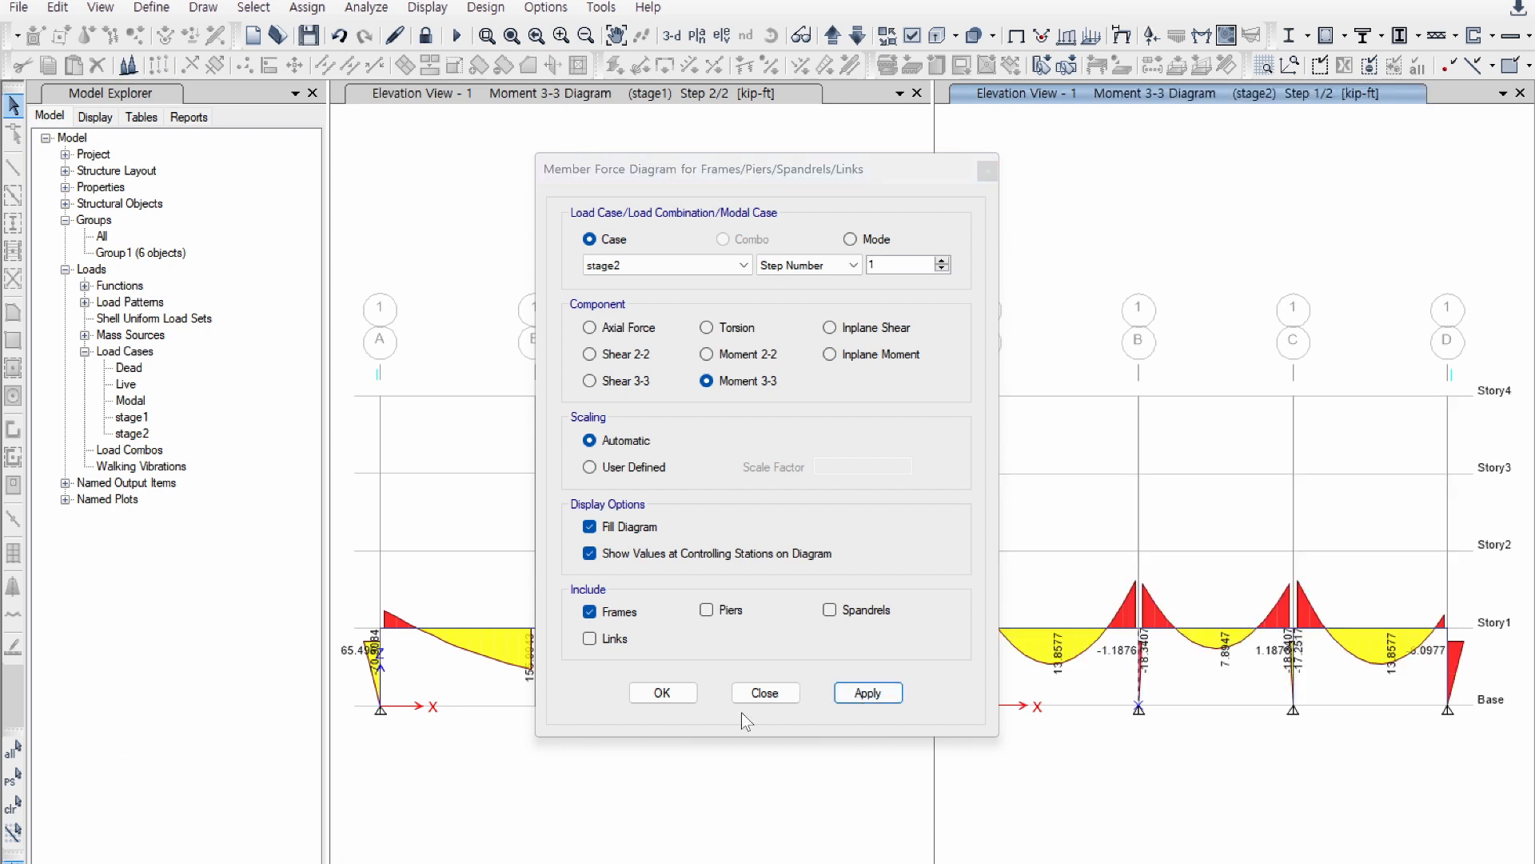
left_click(648, 697)
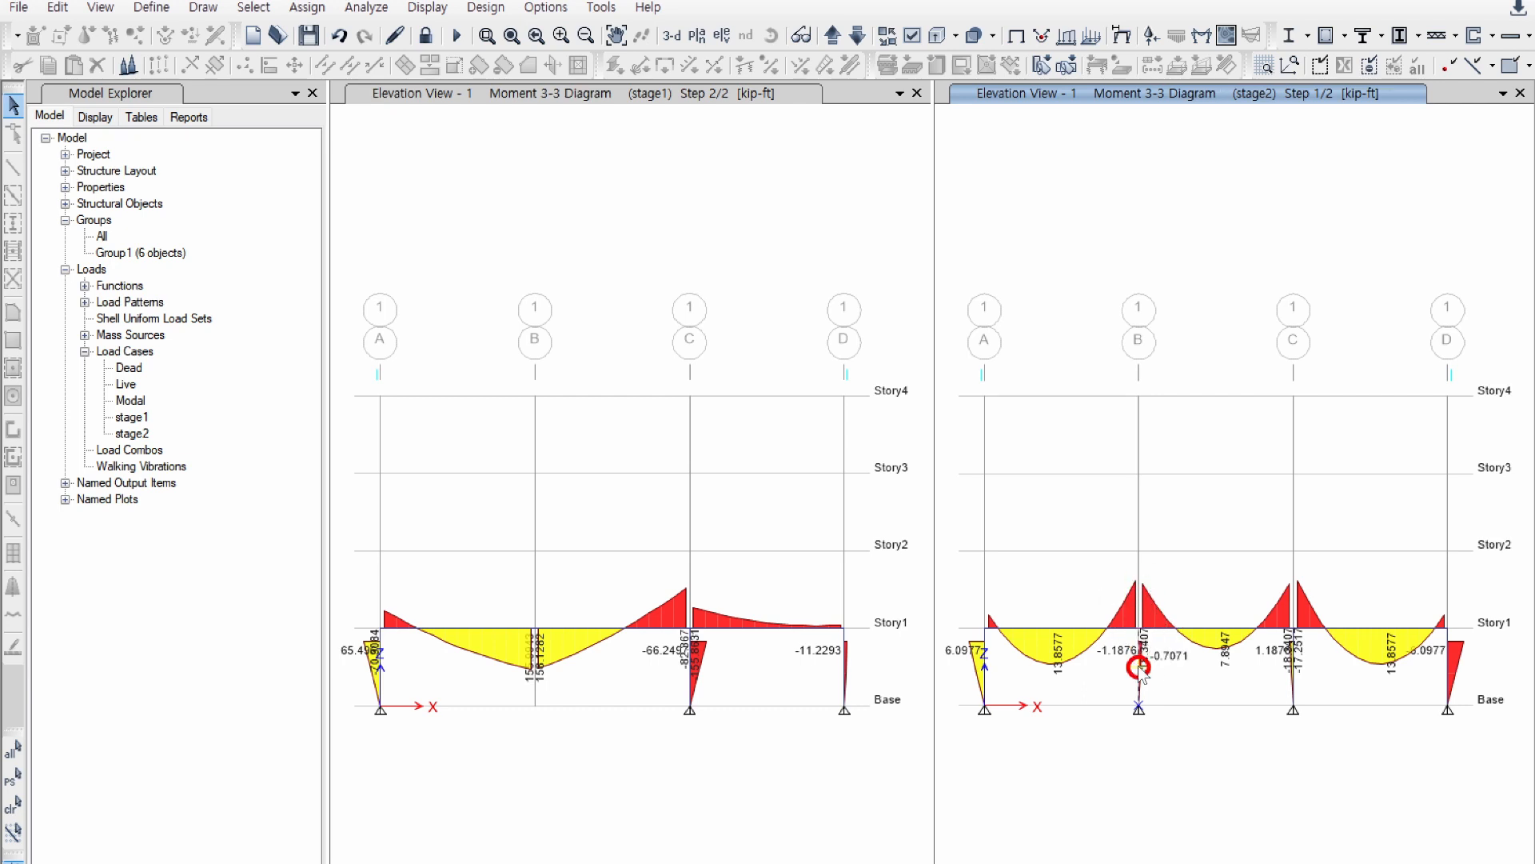
Step: Advance the stage2 moment diagram to step 2 and examine the Story1 beam at grid line B
key("Right")
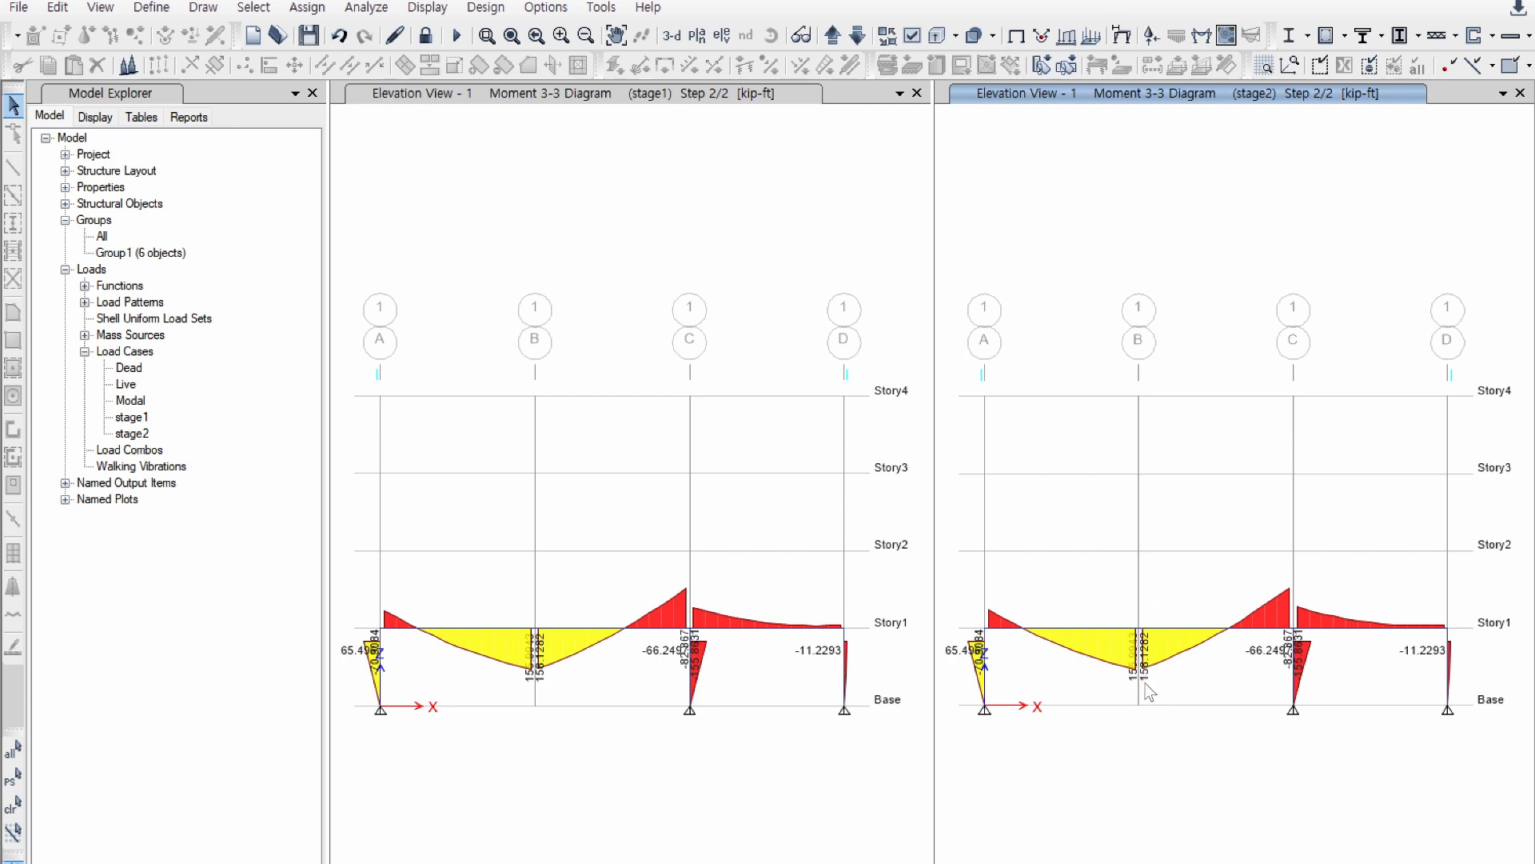
left_click(1138, 664)
left_click(1139, 651)
Step: Open the "stage analysis" model without saving the current changes and expand its list of load cases
left_click(17, 8)
left_click(152, 619)
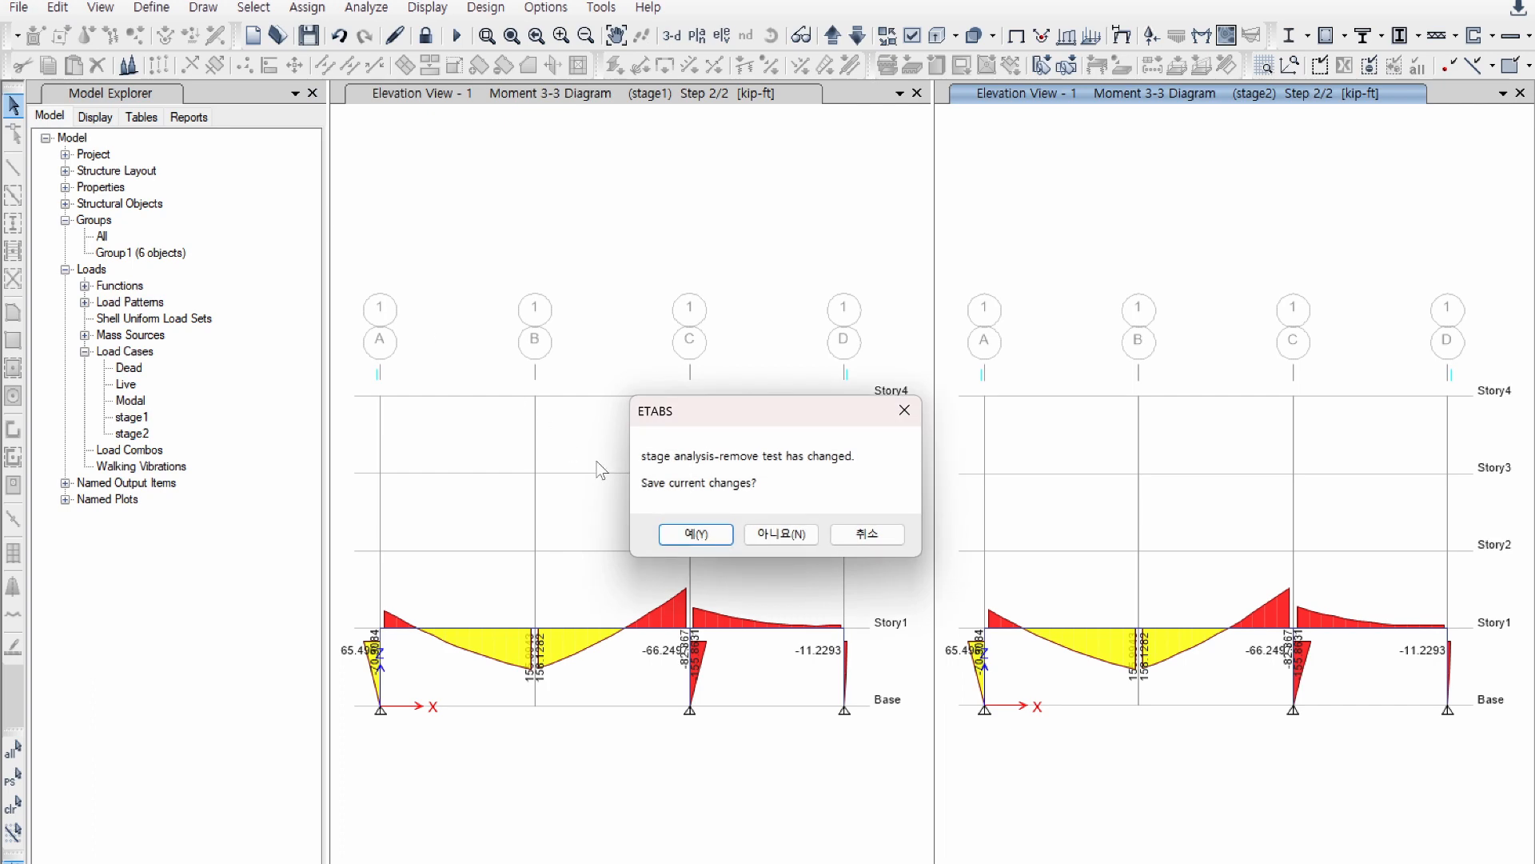
left_click(762, 537)
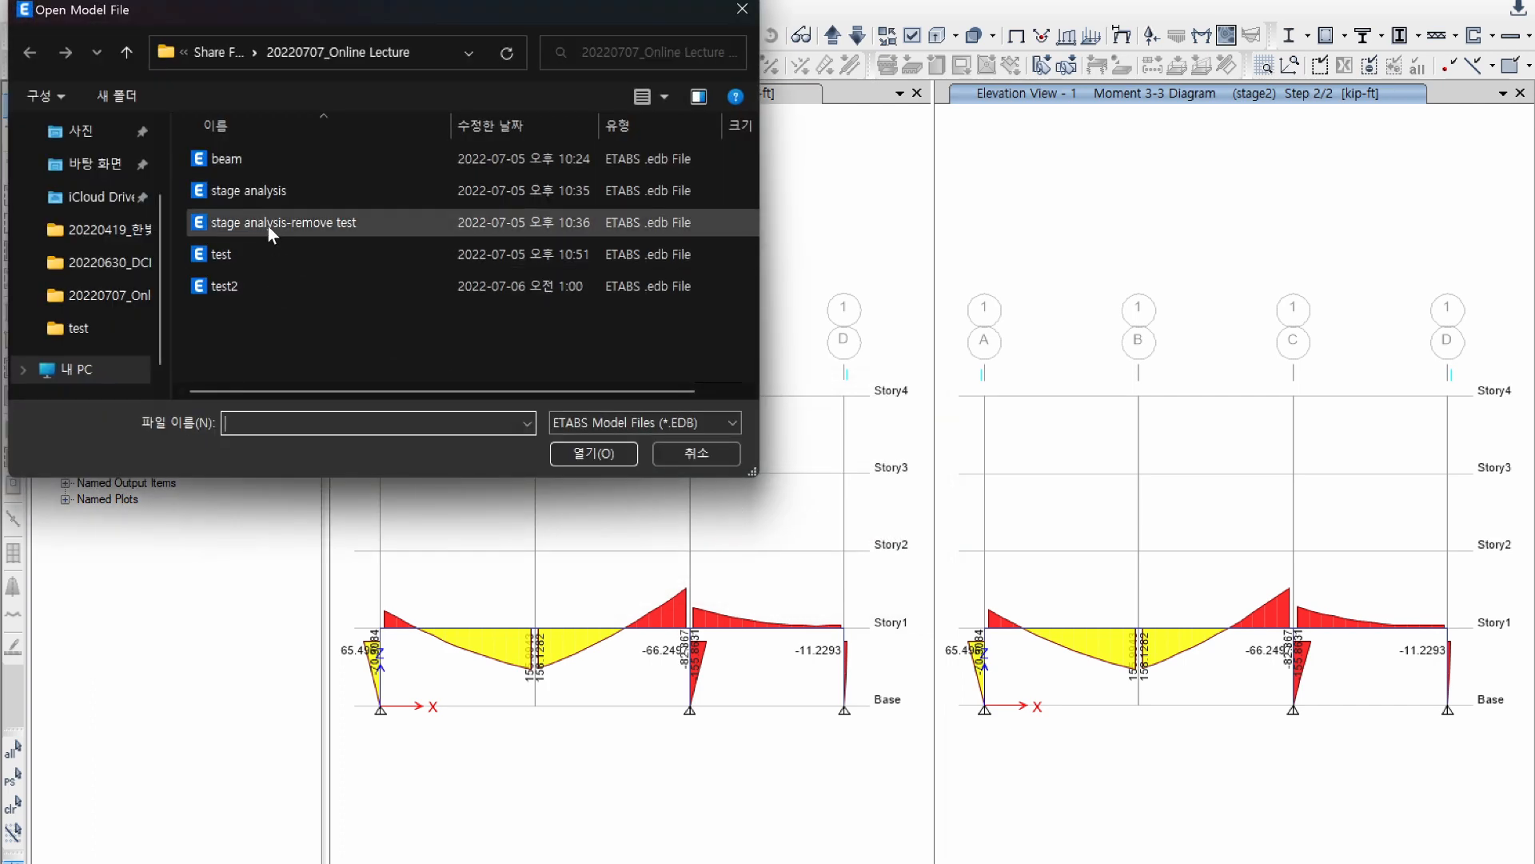
double_click(257, 198)
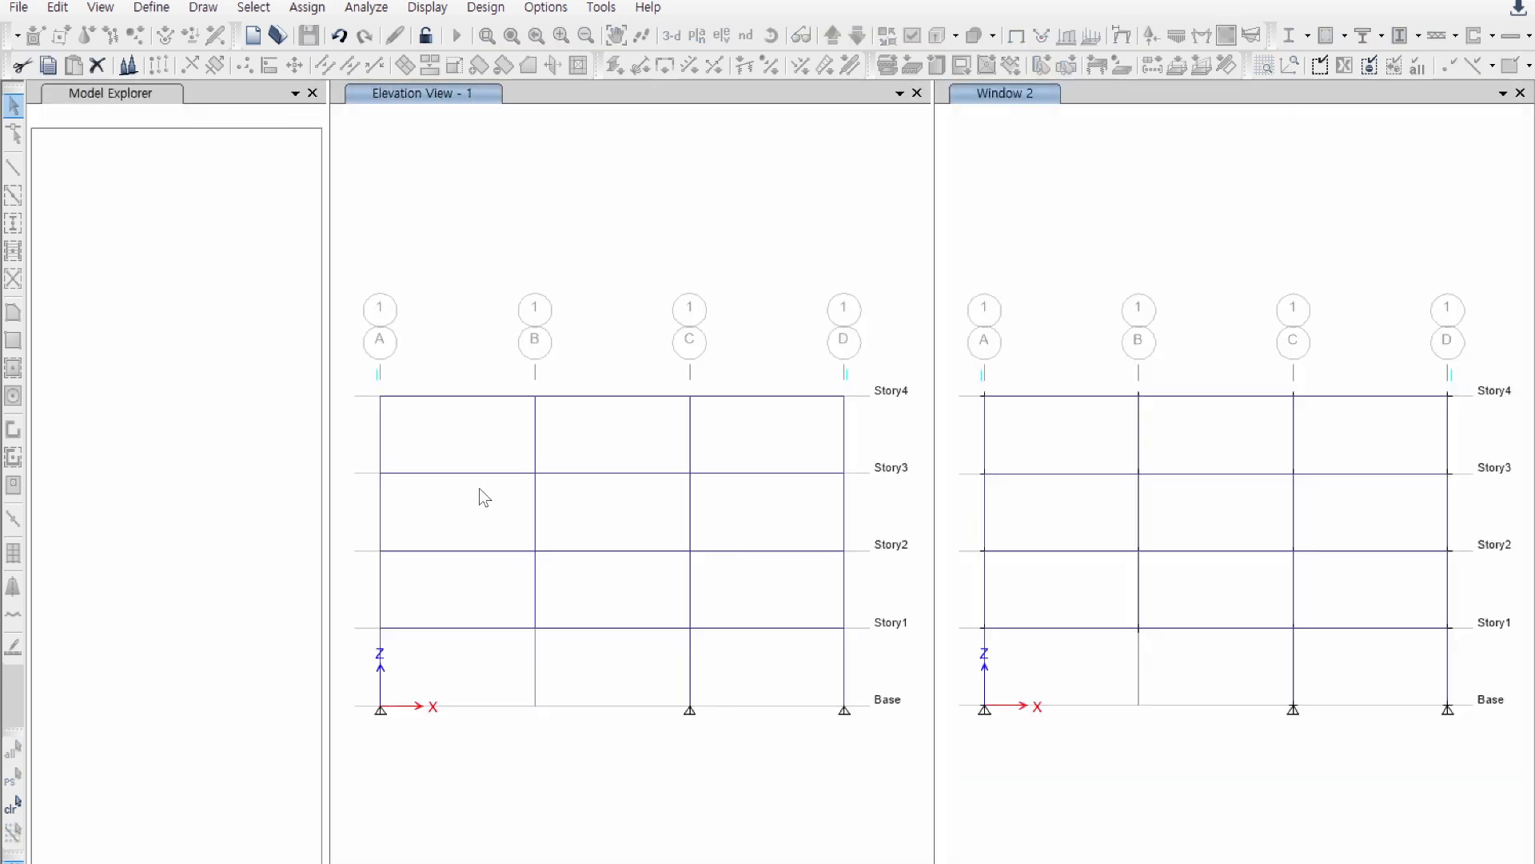
left_click(66, 238)
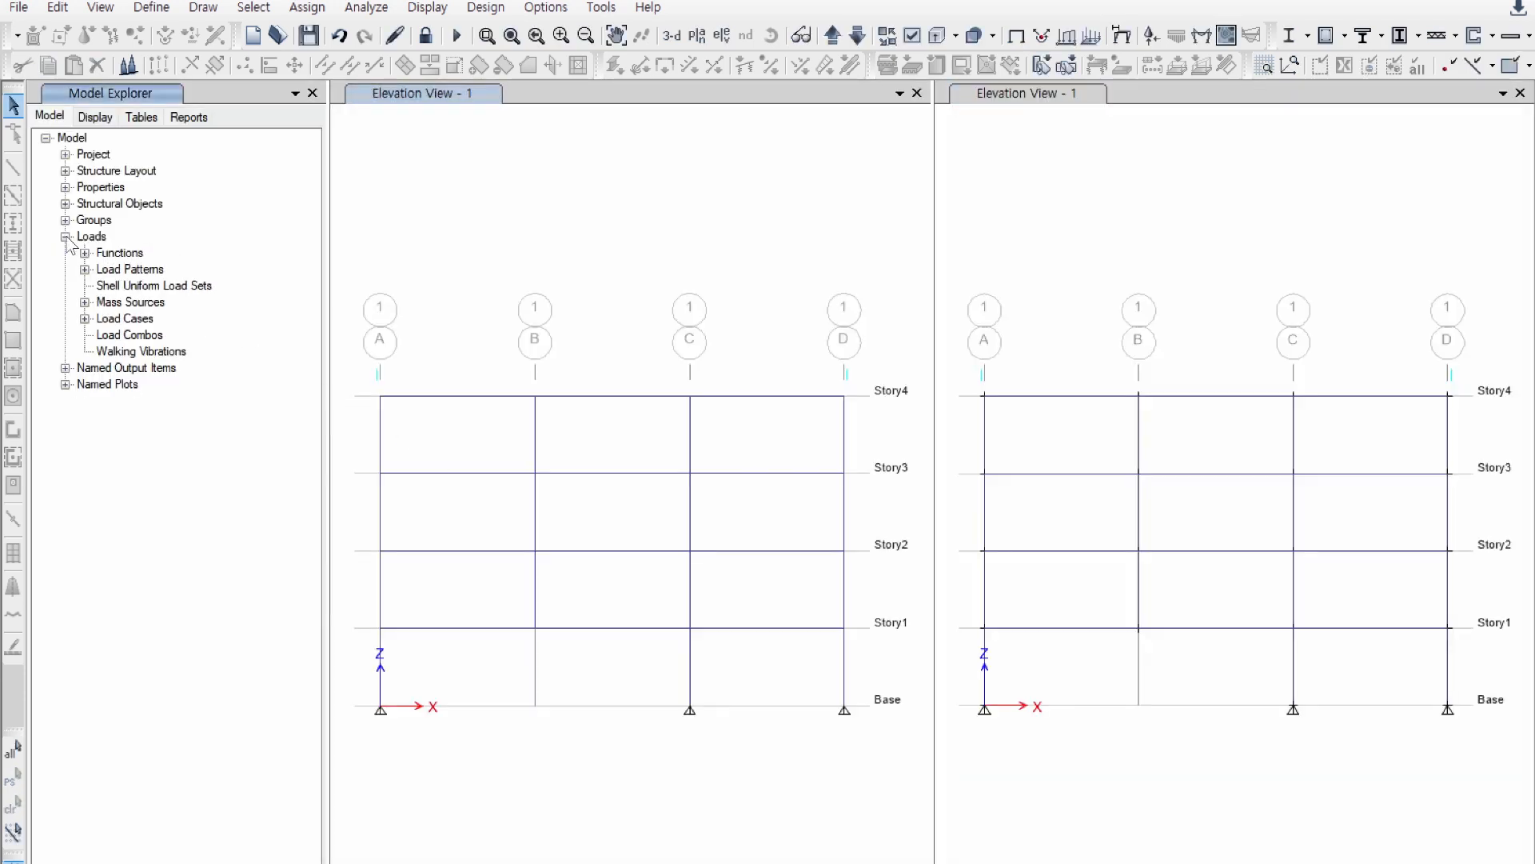
left_click(85, 318)
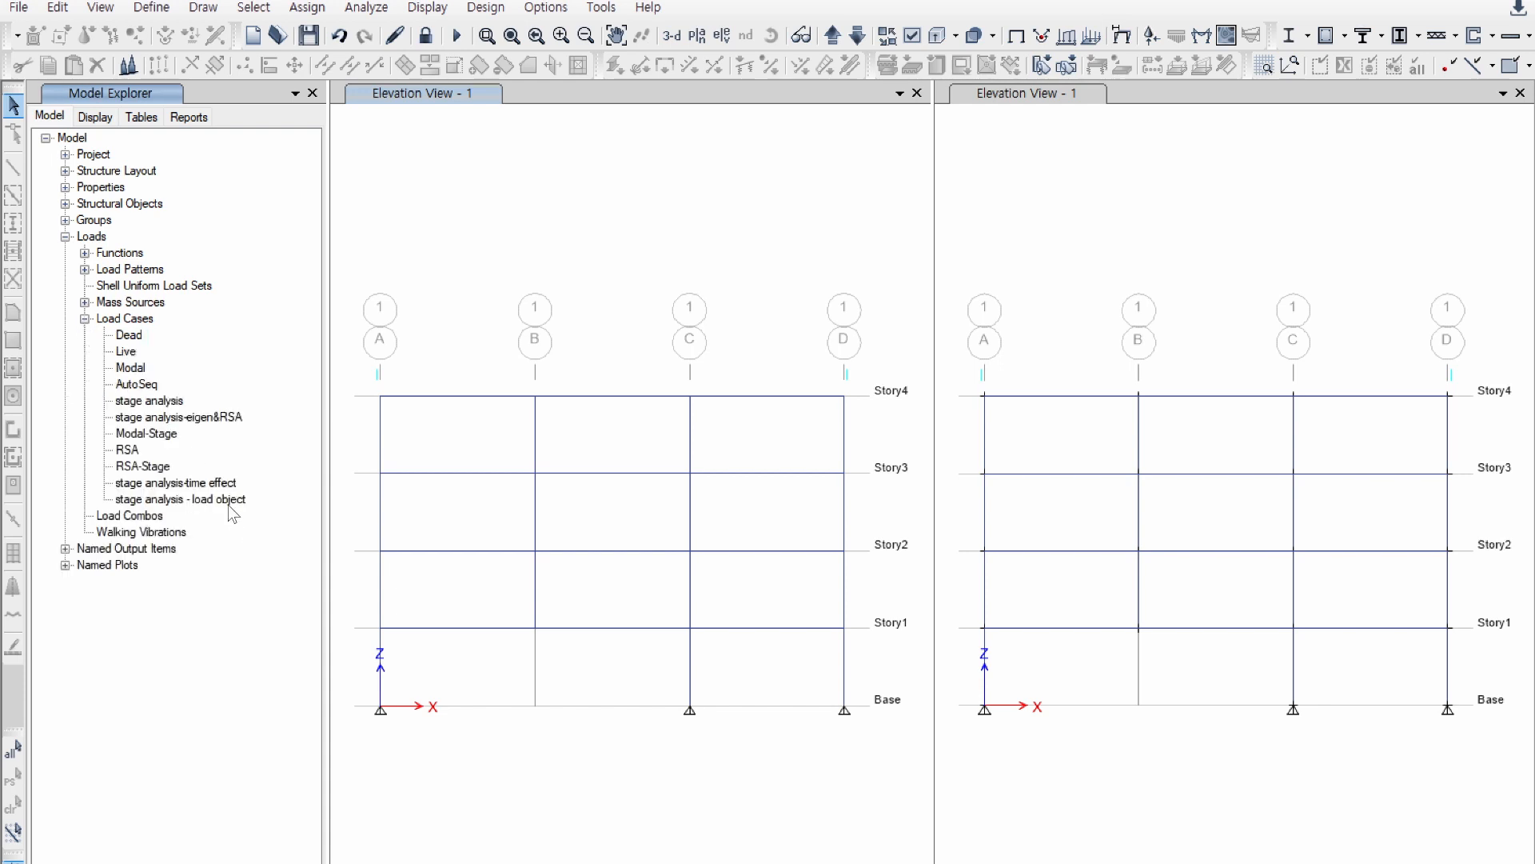
Step: Open the stage operations of the "stage analysis" load case and review the available operations for the Stage1 Dead load entry
right_click(160, 401)
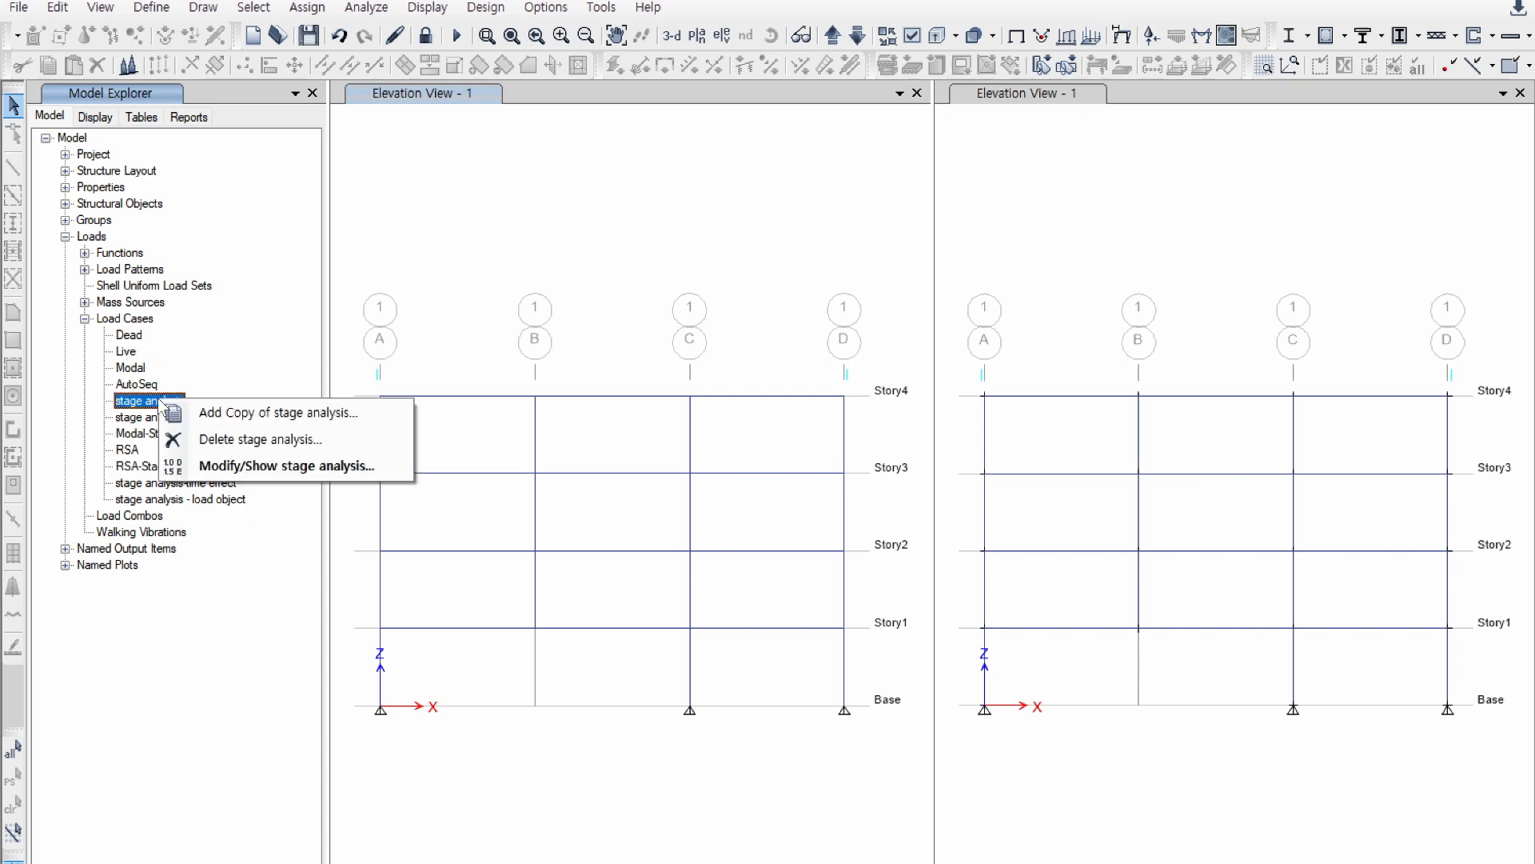
left_click(214, 465)
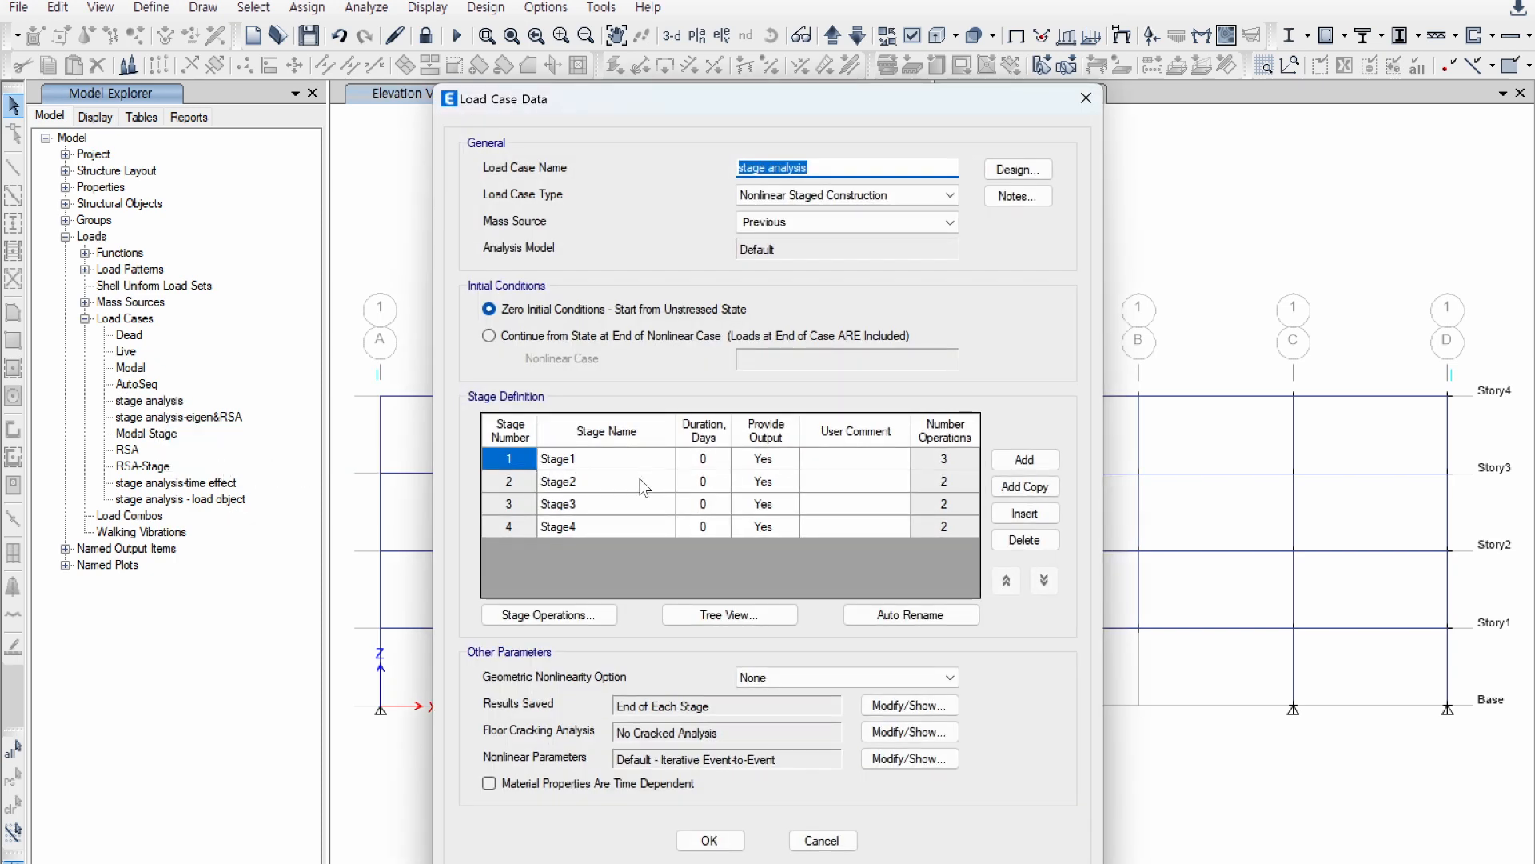
left_click(580, 613)
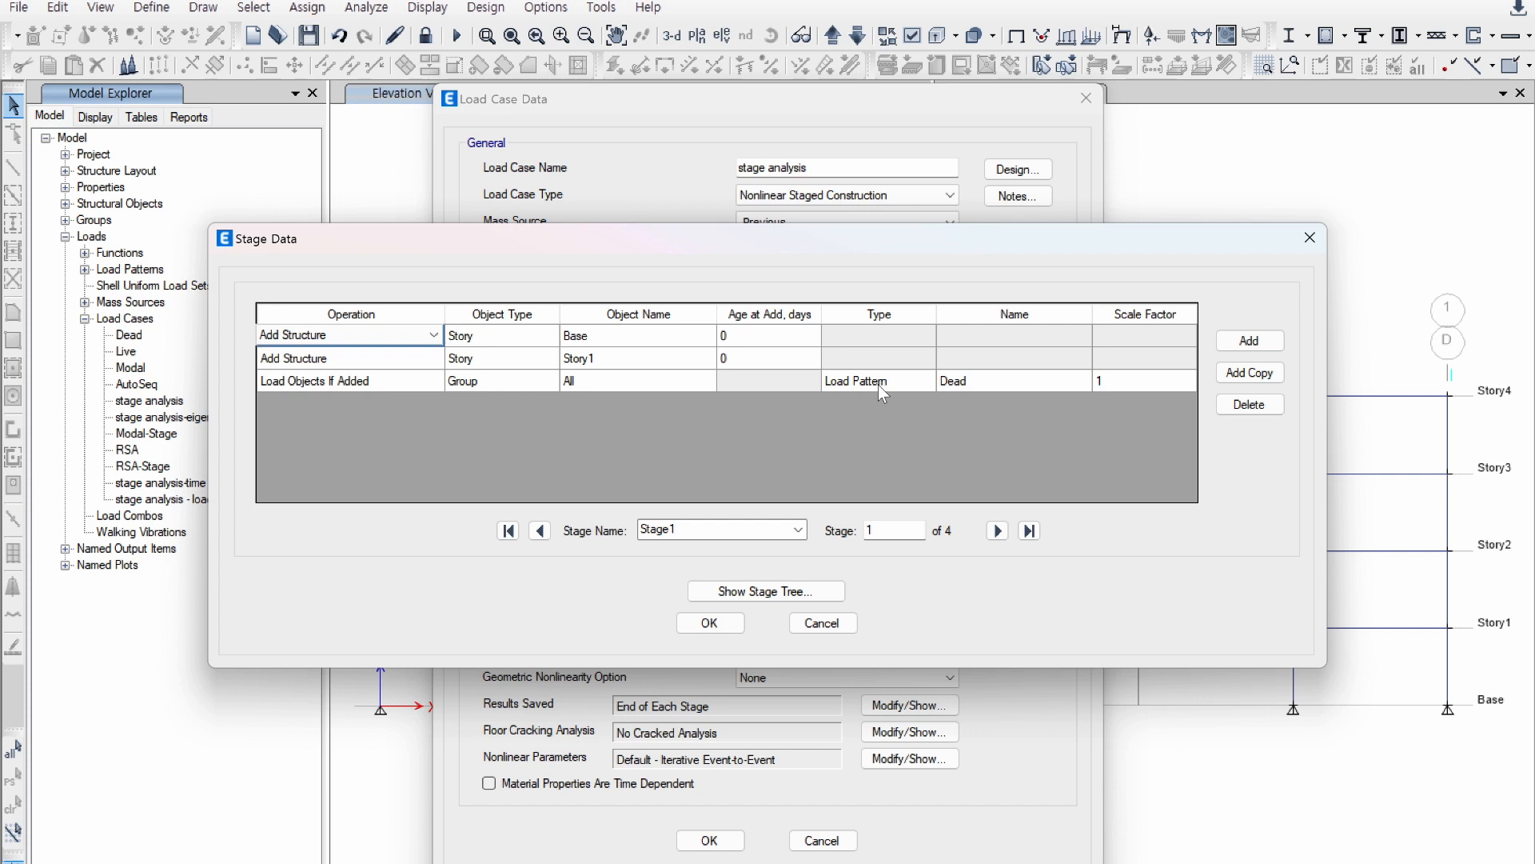
left_click(405, 382)
left_click(415, 382)
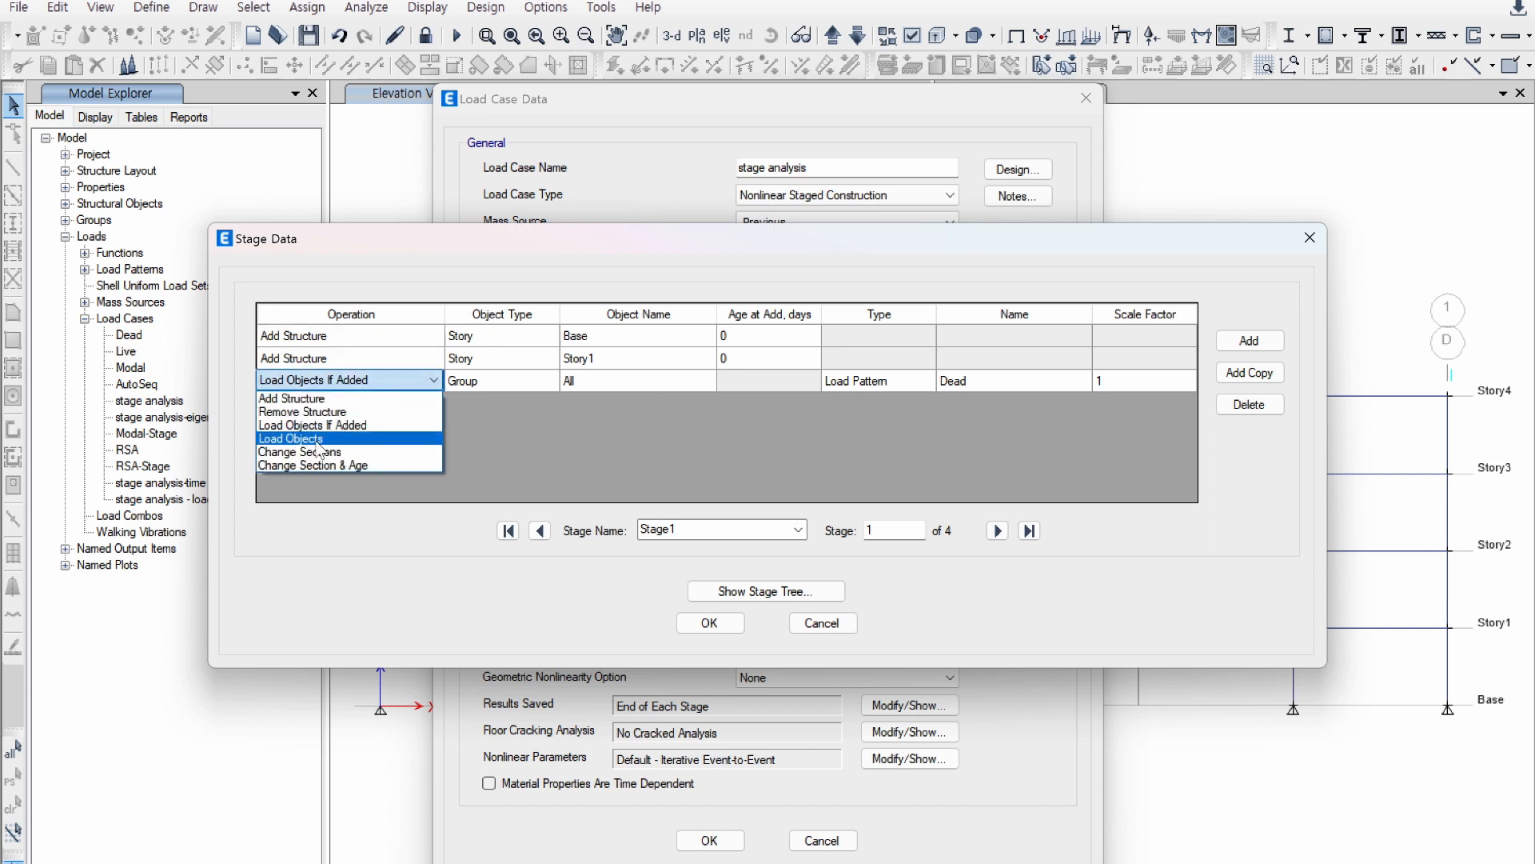
left_click(333, 429)
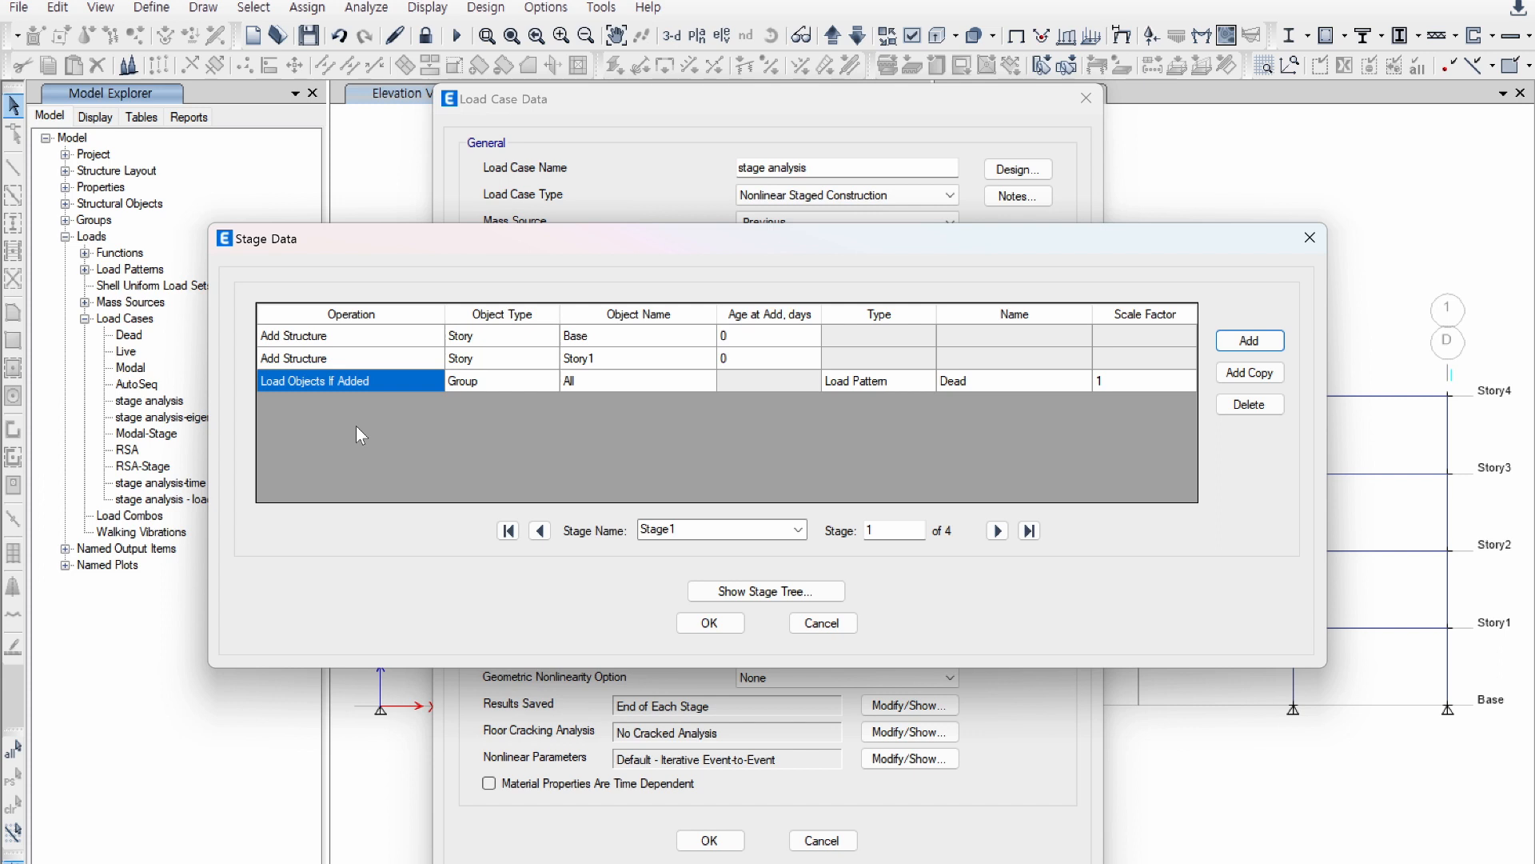
Step: Examine the operation, object type and object name of the Stage1 Dead load entry, and close the load case without saving changes
left_click(358, 385)
left_click(358, 386)
left_click(358, 385)
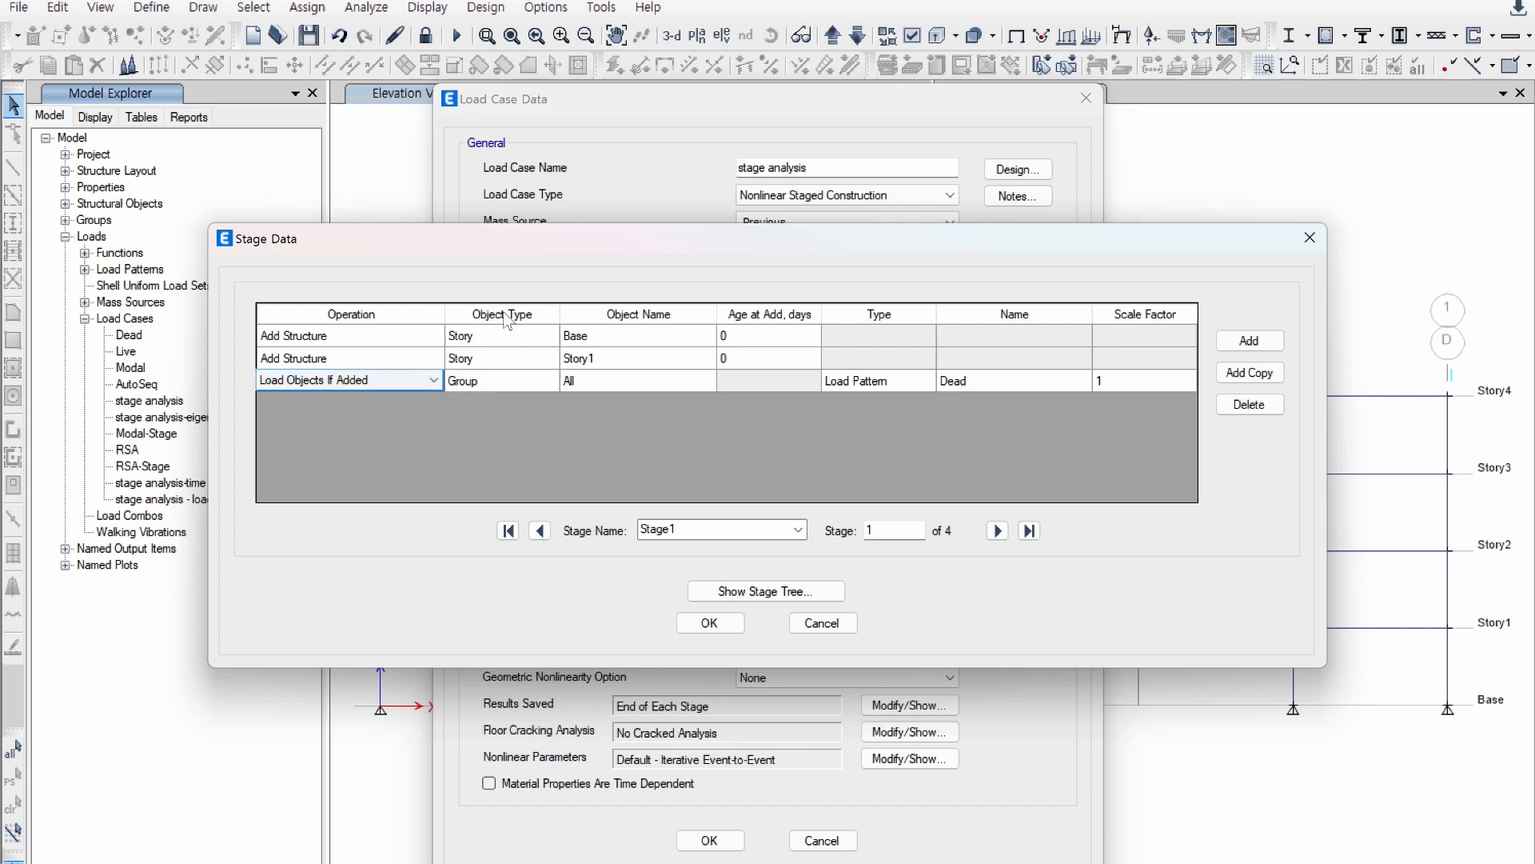
left_click(492, 381)
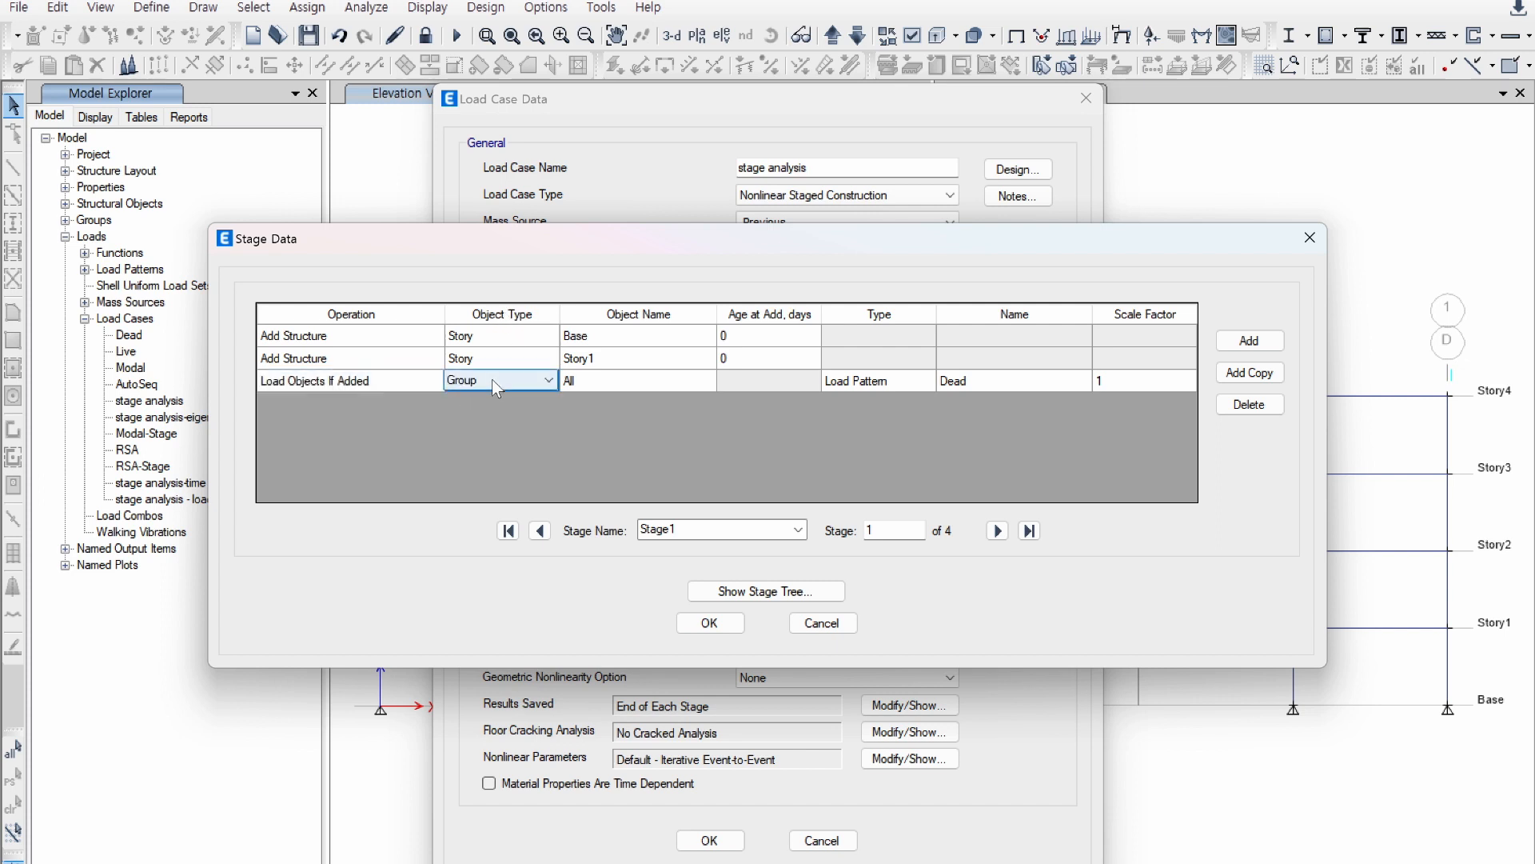
left_click(599, 383)
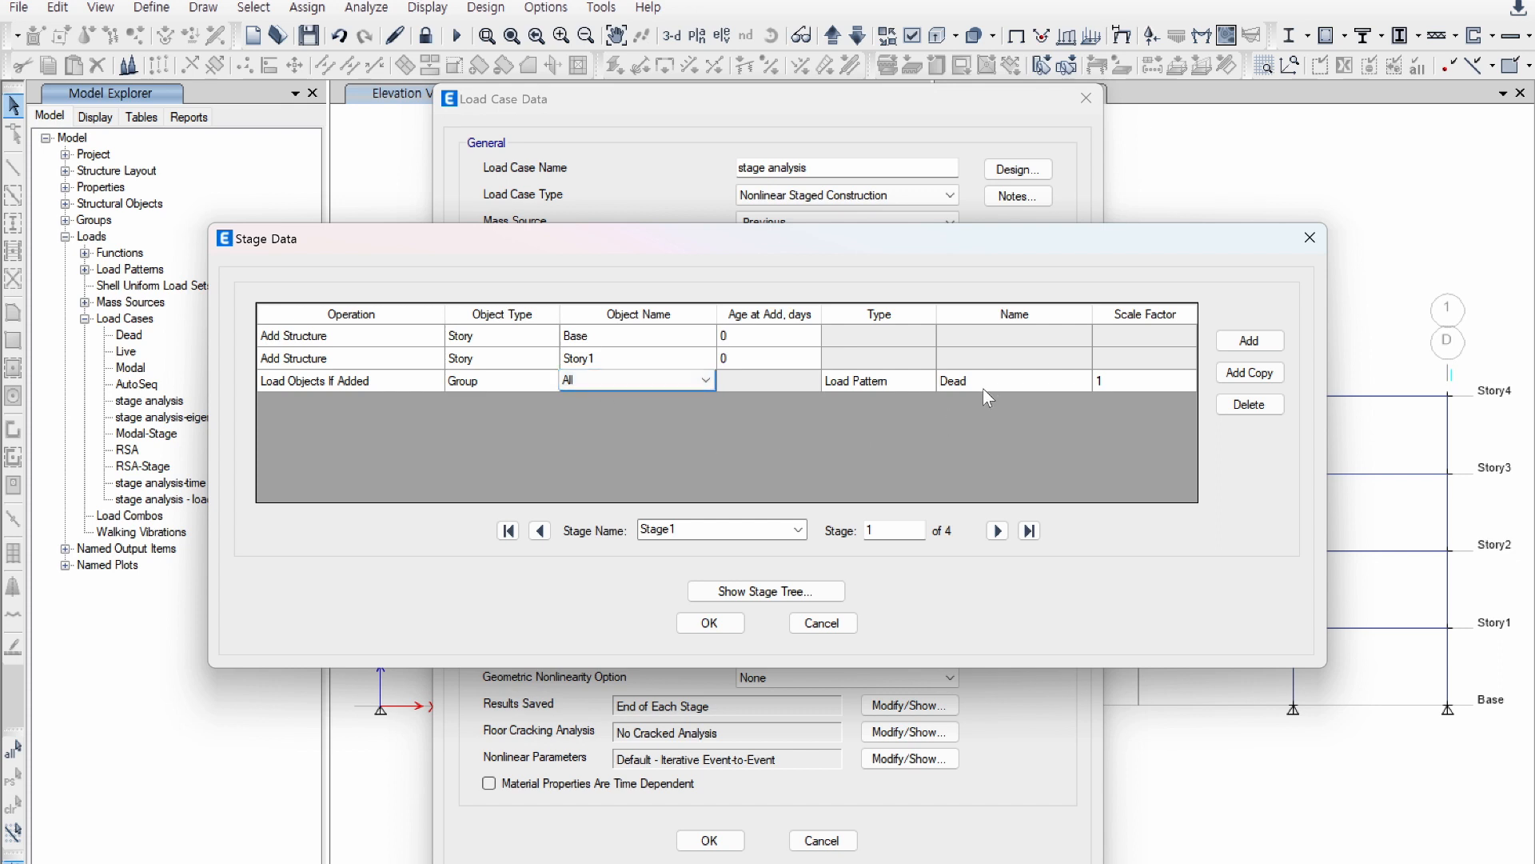
left_click(398, 384)
left_click(398, 384)
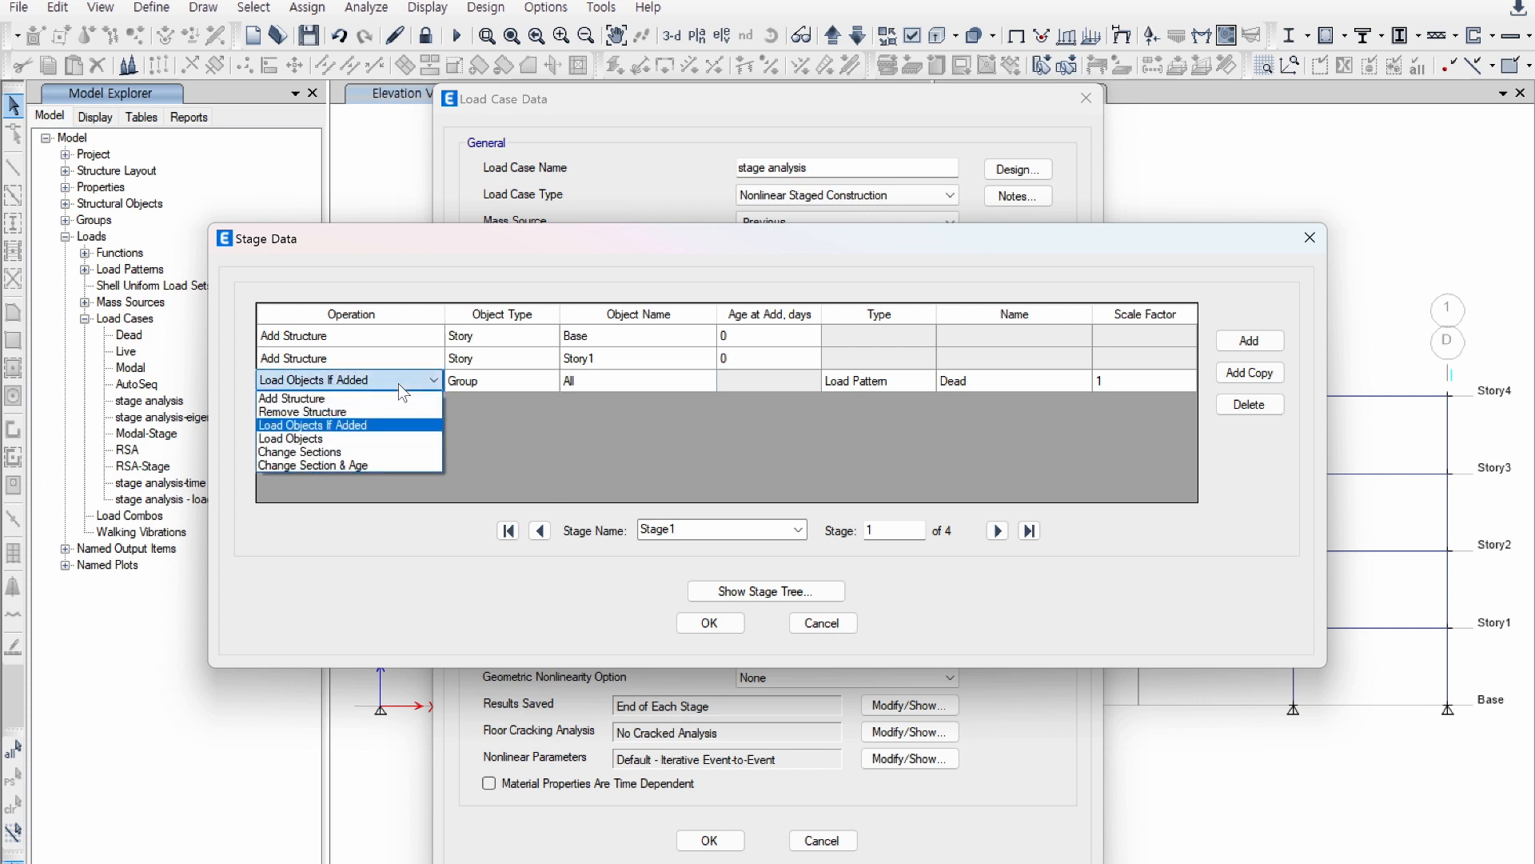
left_click(398, 384)
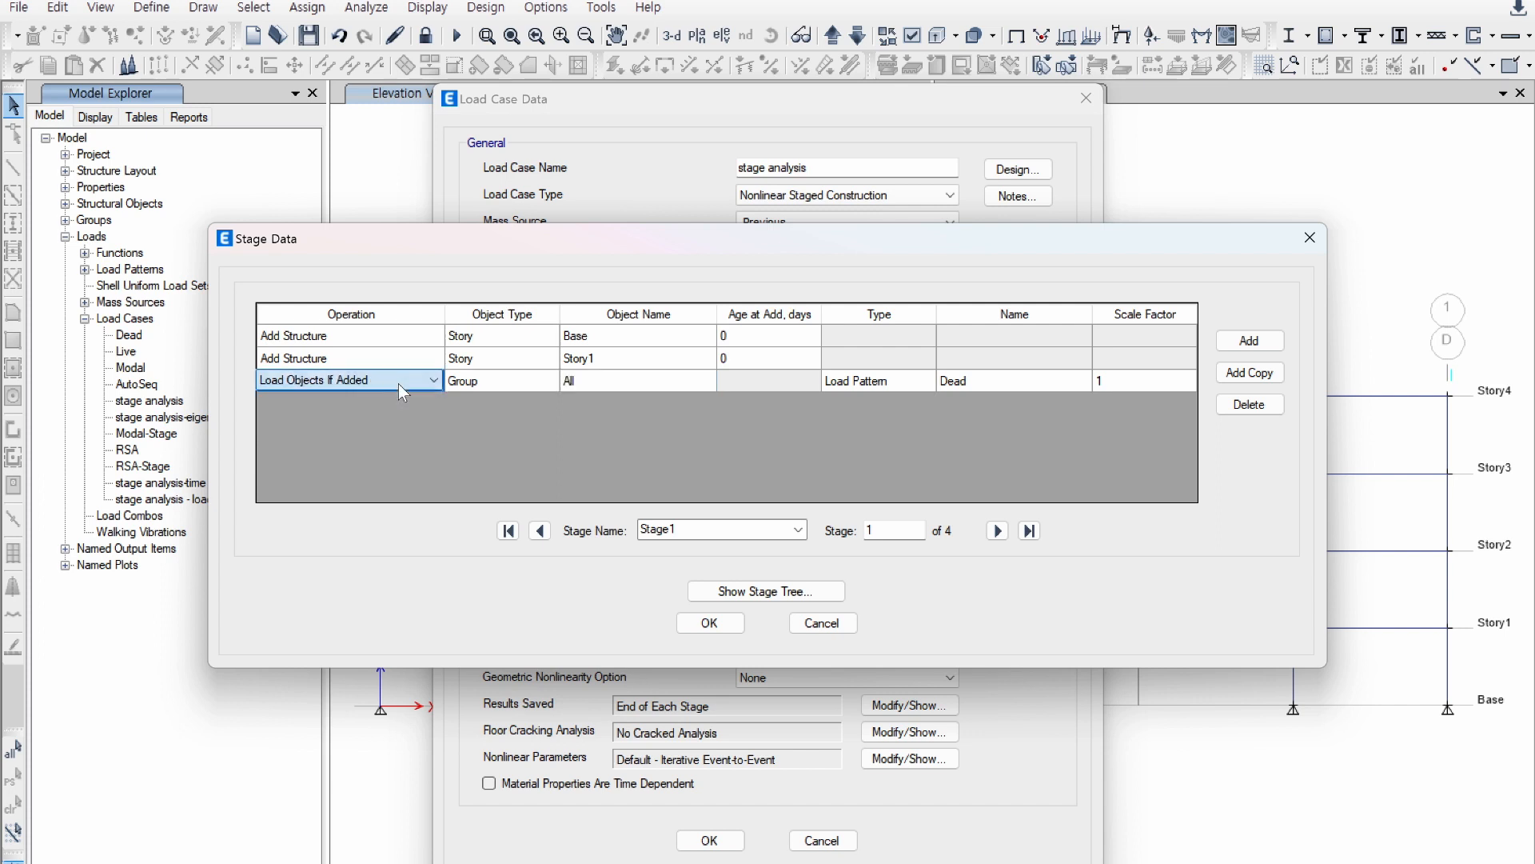
left_click(823, 624)
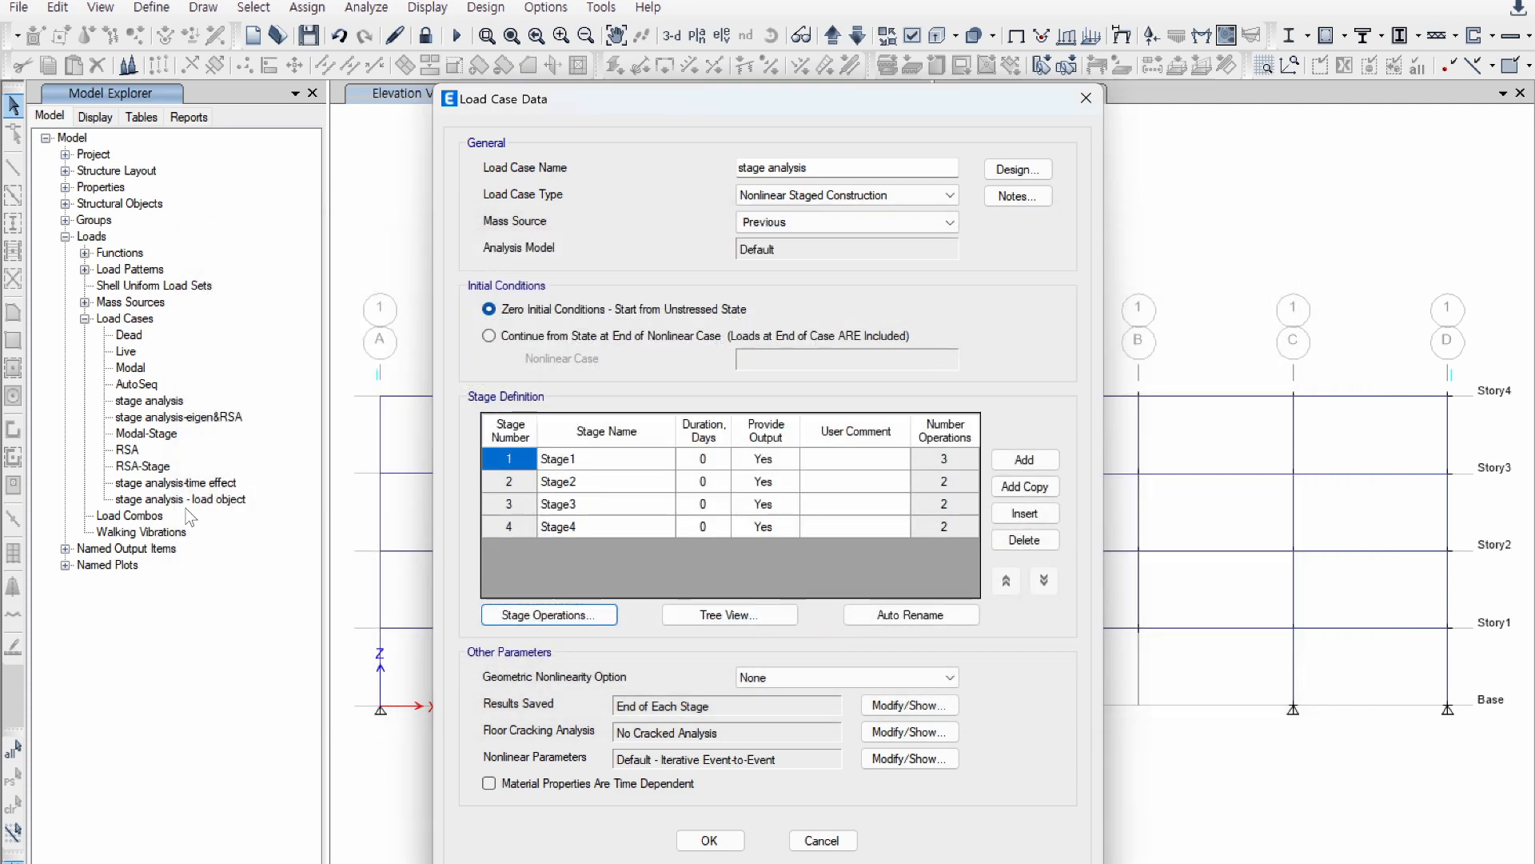
left_click(791, 836)
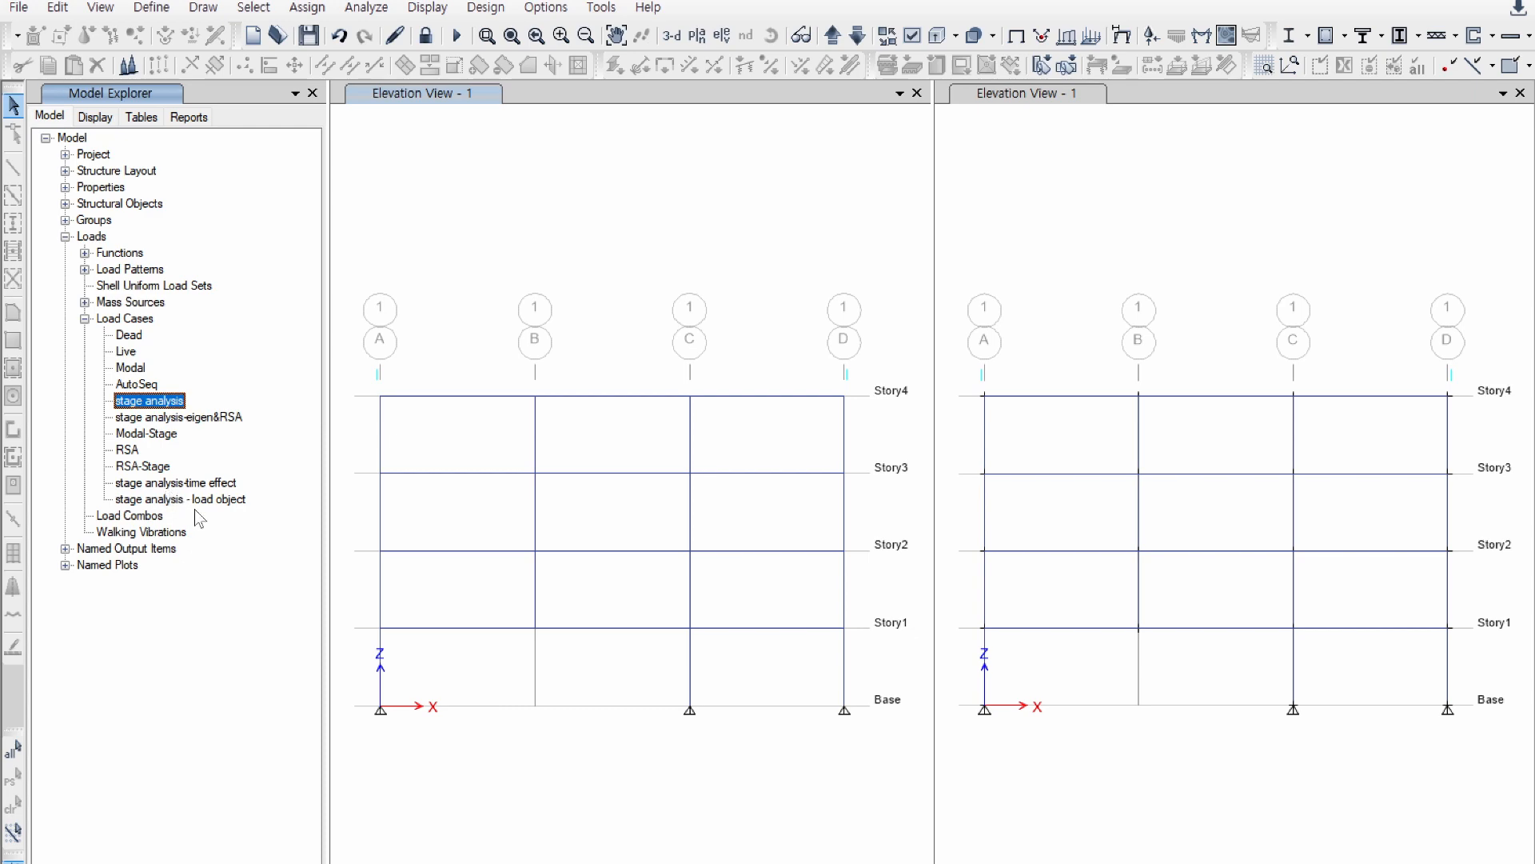
Step: Inspect the Stage1 Dead load operation in the "stage analysis - load object" load case and close it without saving changes
left_click(197, 500)
double_click(196, 506)
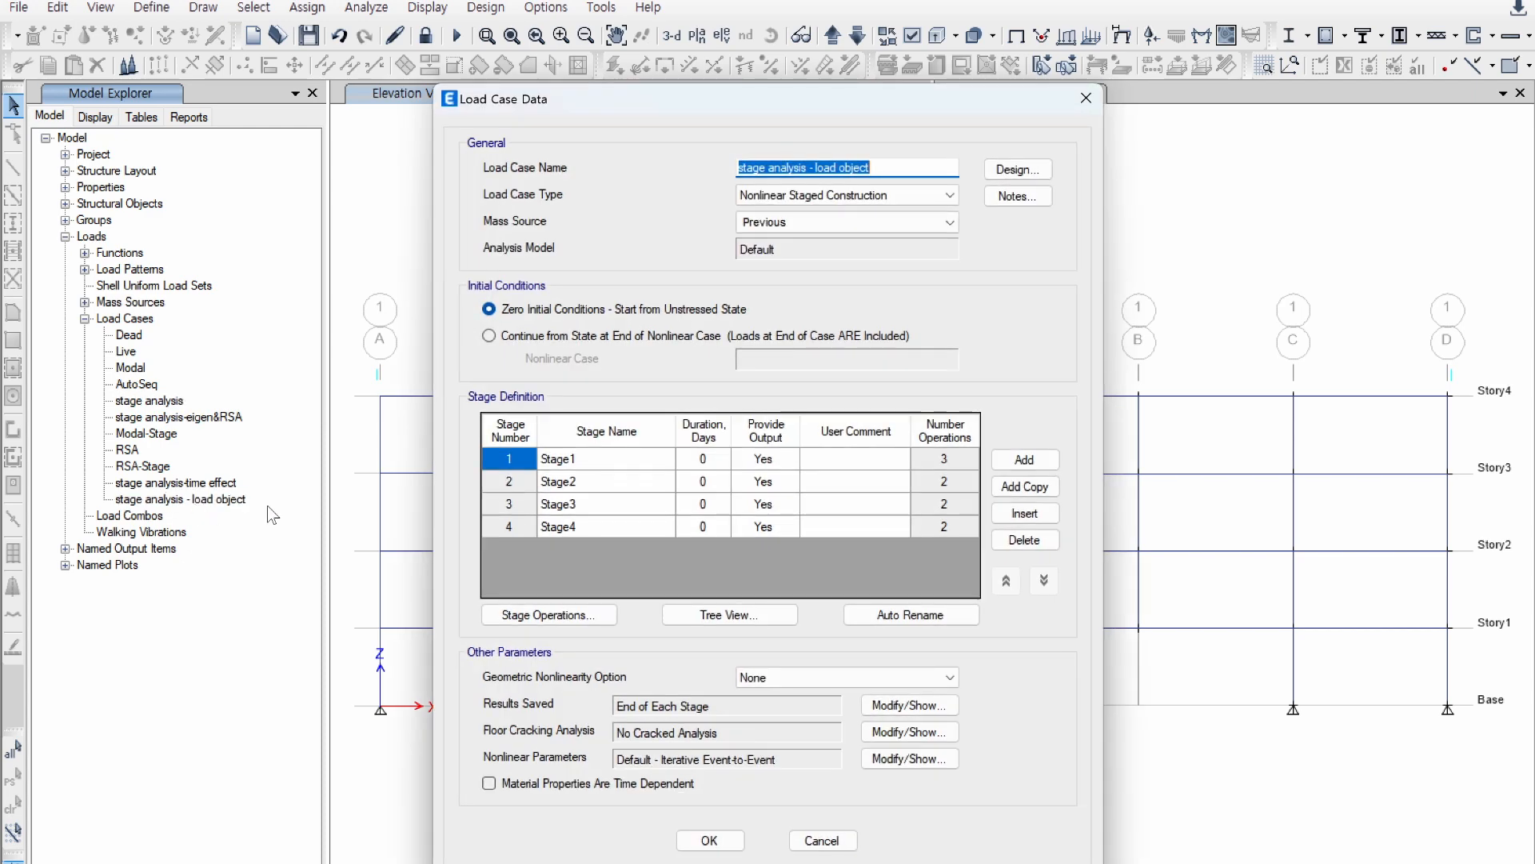
left_click(549, 616)
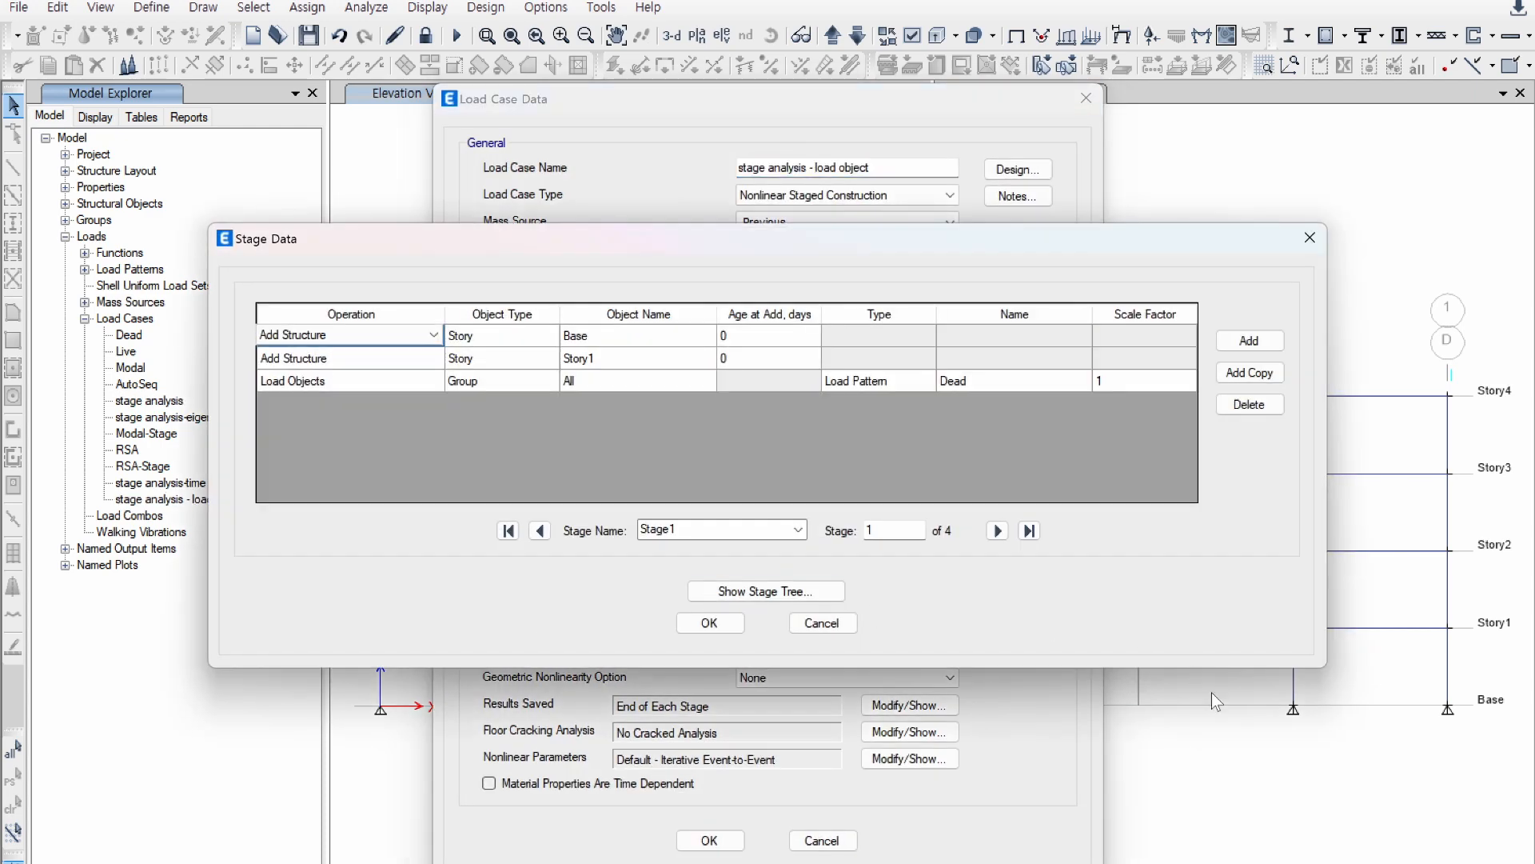
left_click(372, 385)
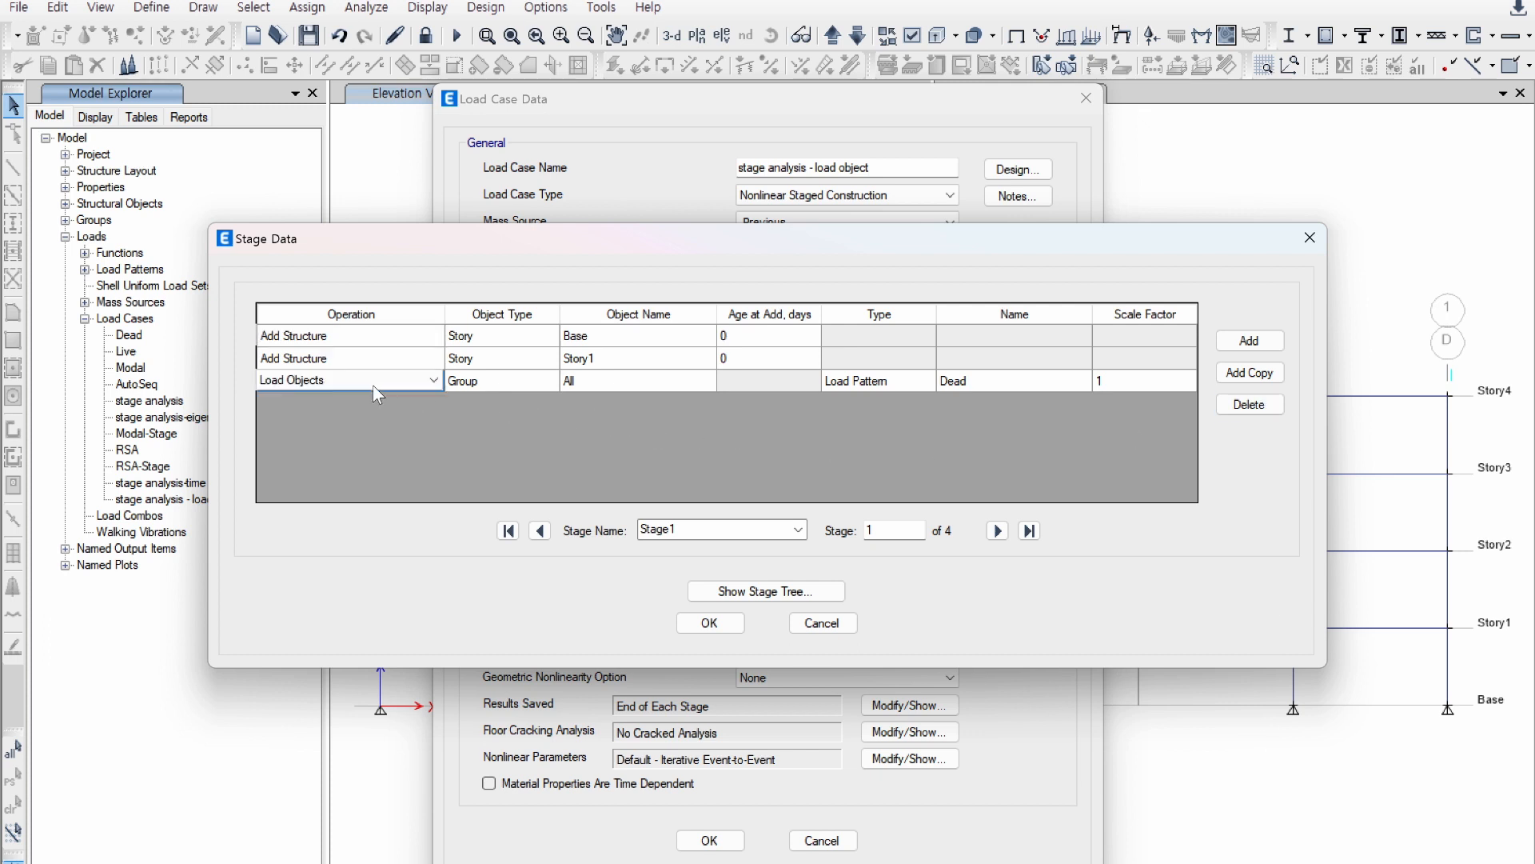
left_click(401, 382)
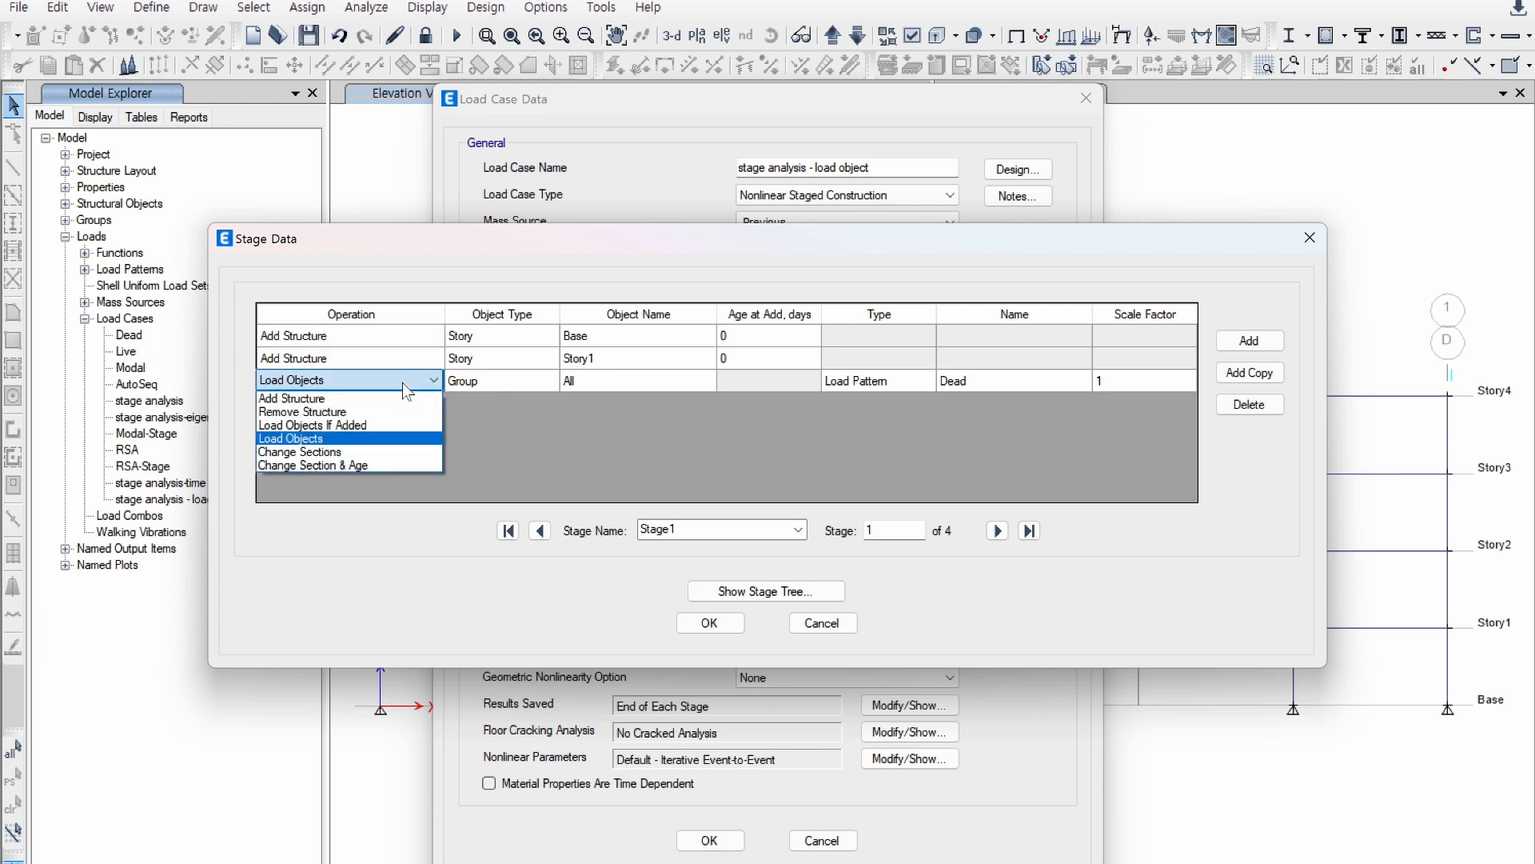
left_click(337, 437)
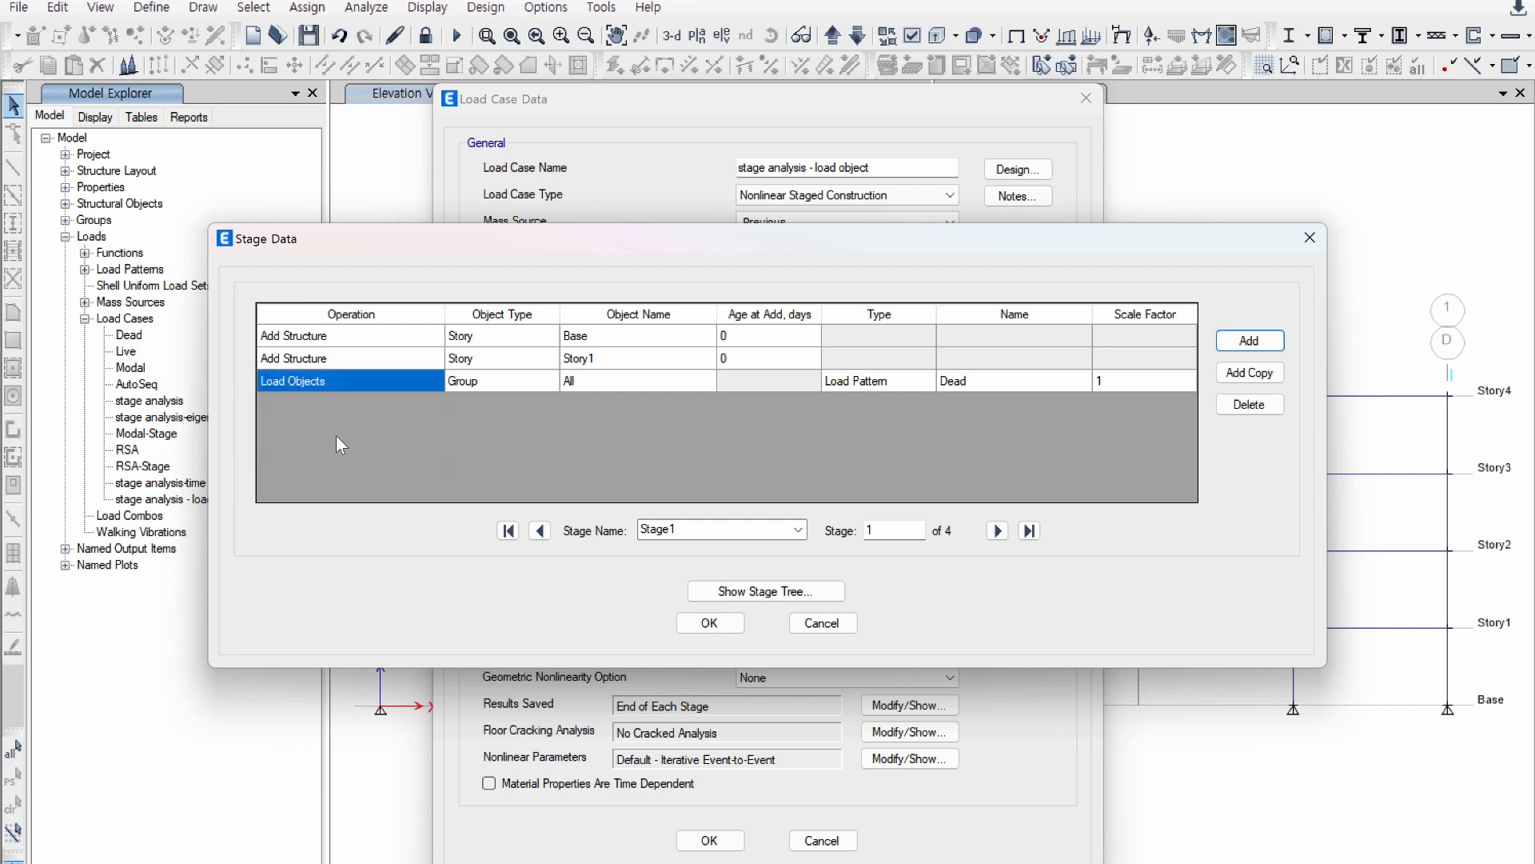
left_click(821, 624)
left_click(821, 841)
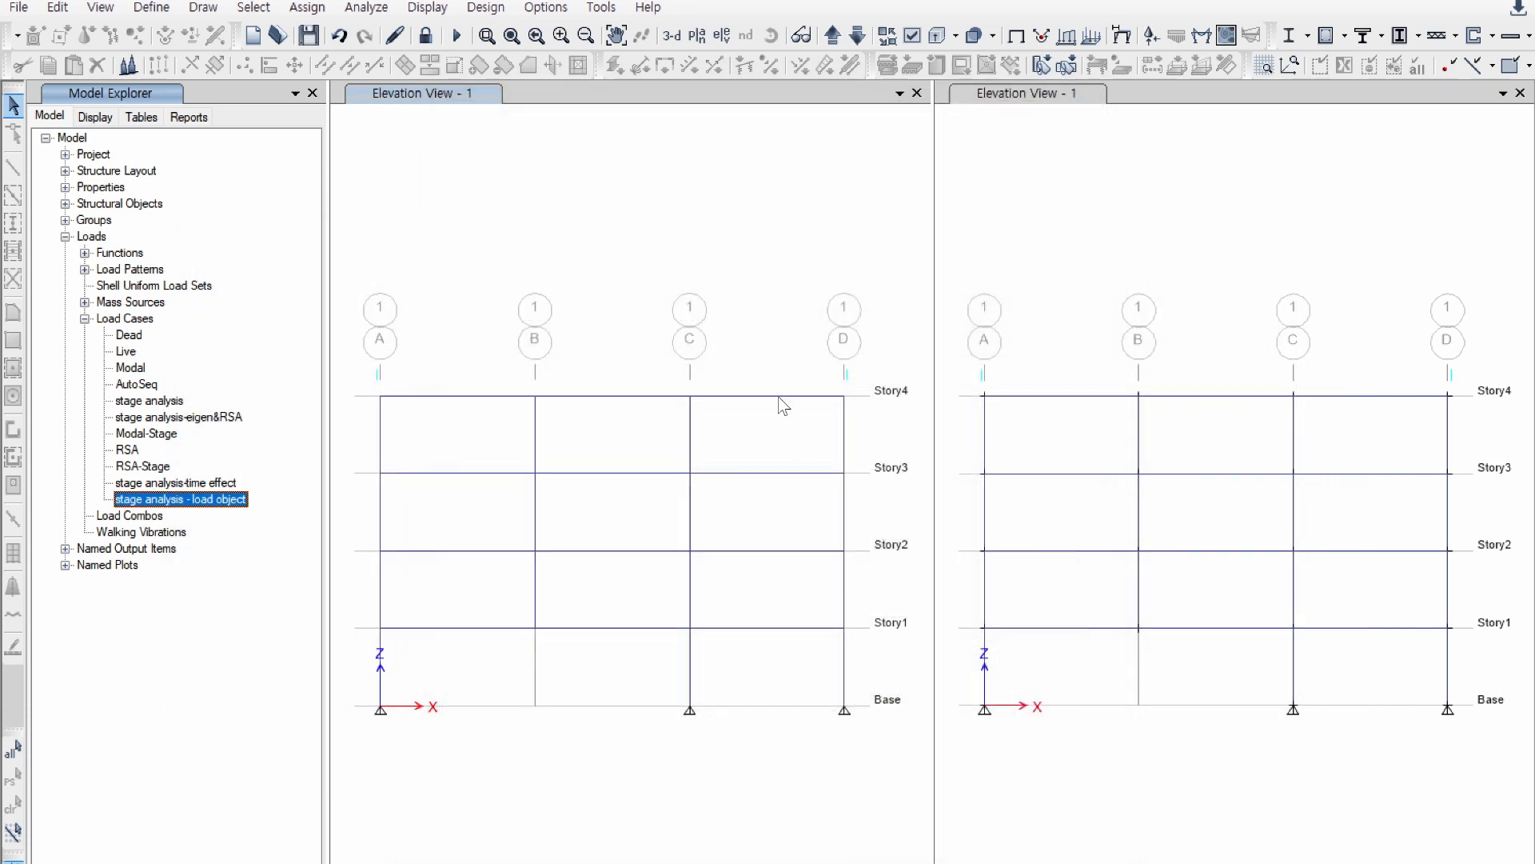
Step: Display the frame Moment 3-3 diagram for load case stage analysis in the first elevation view, starting at step 1 and advancing to step 4
left_click(748, 242)
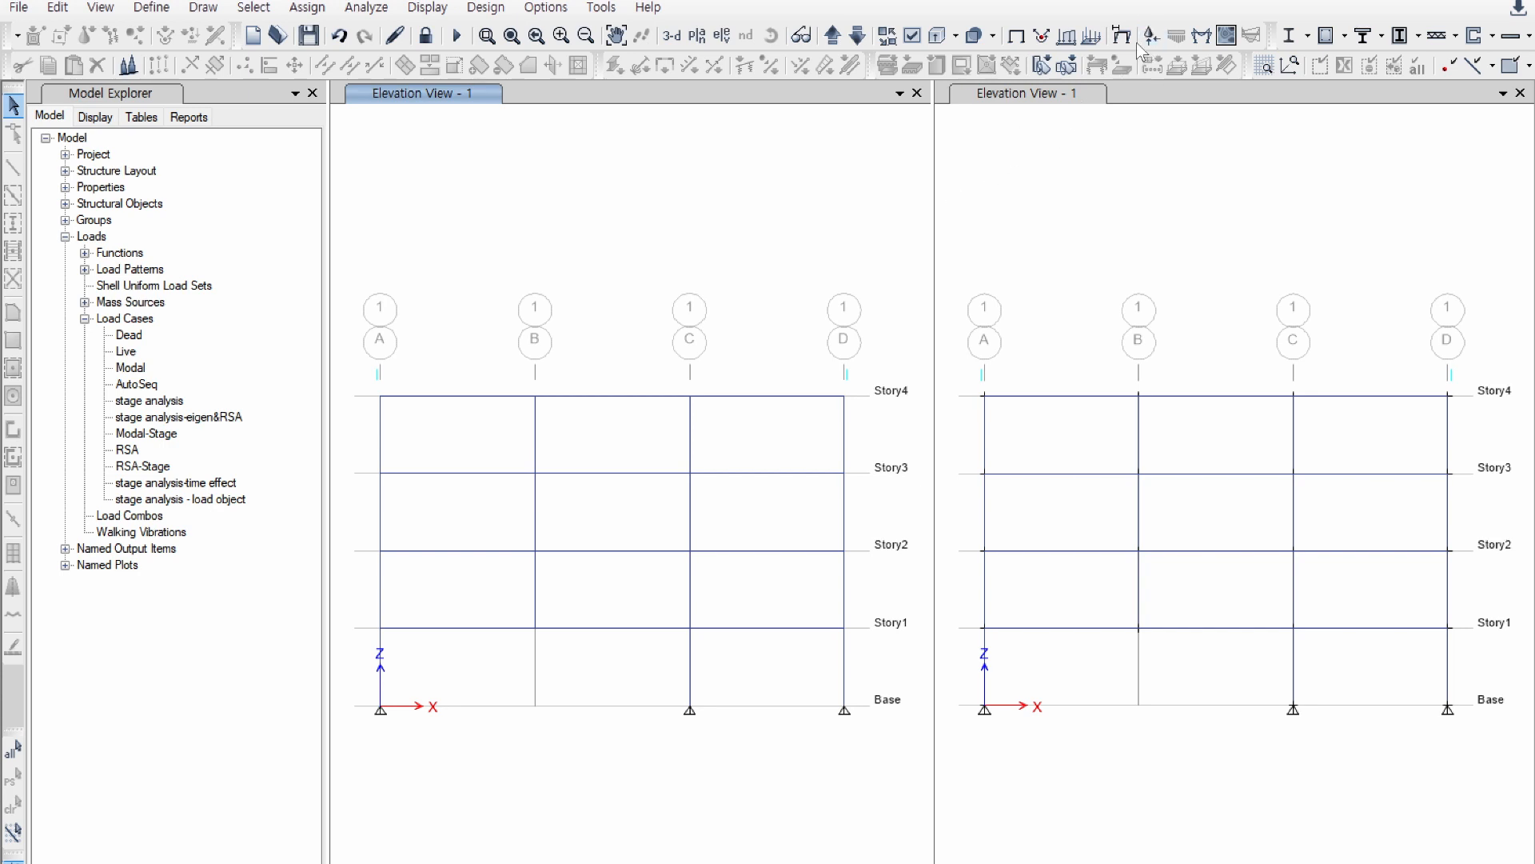
left_click(1201, 36)
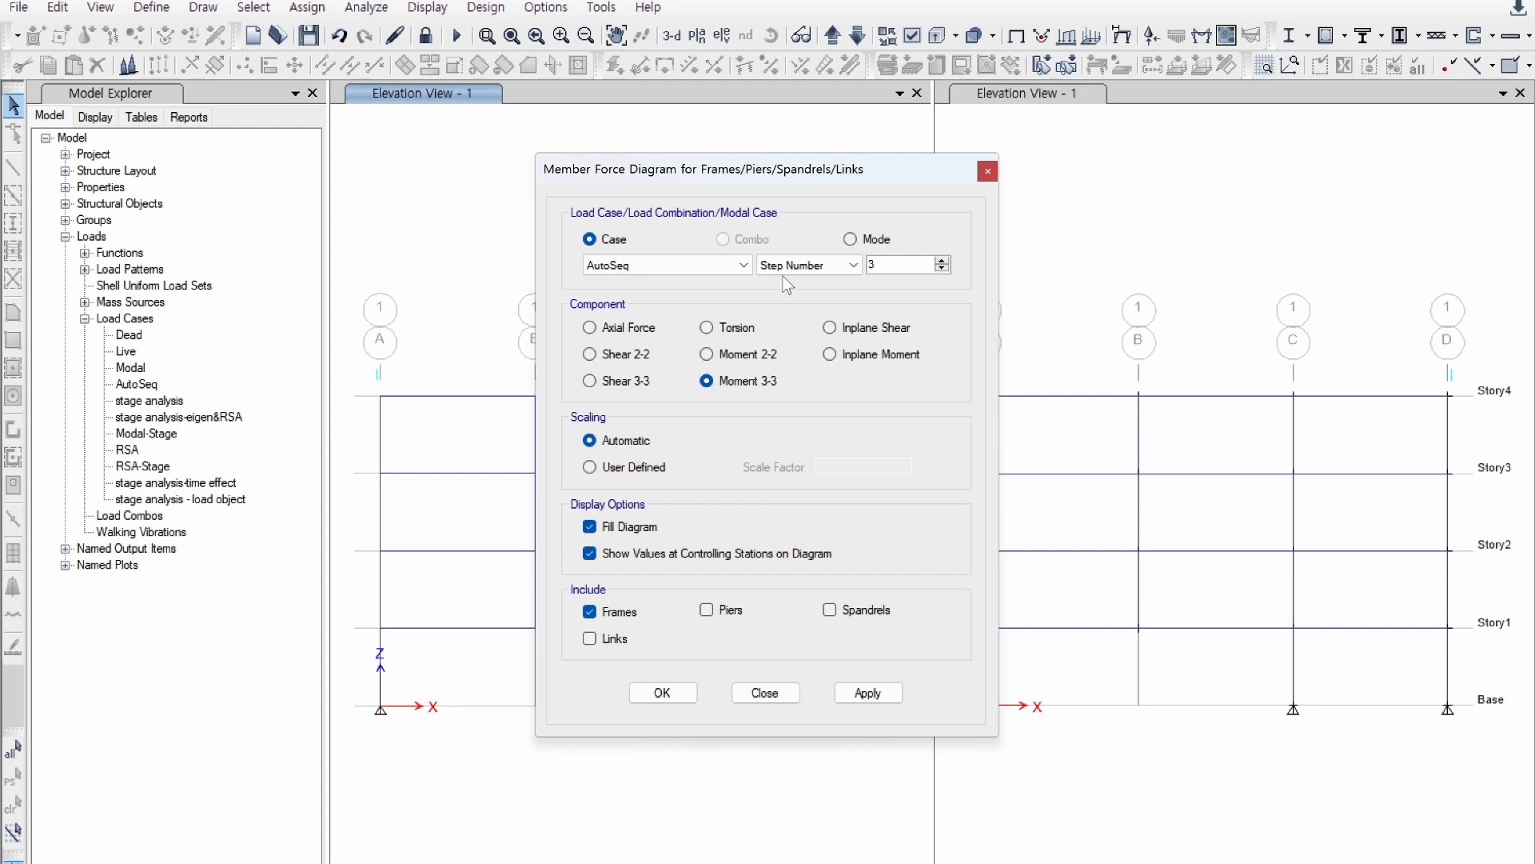
left_click(659, 269)
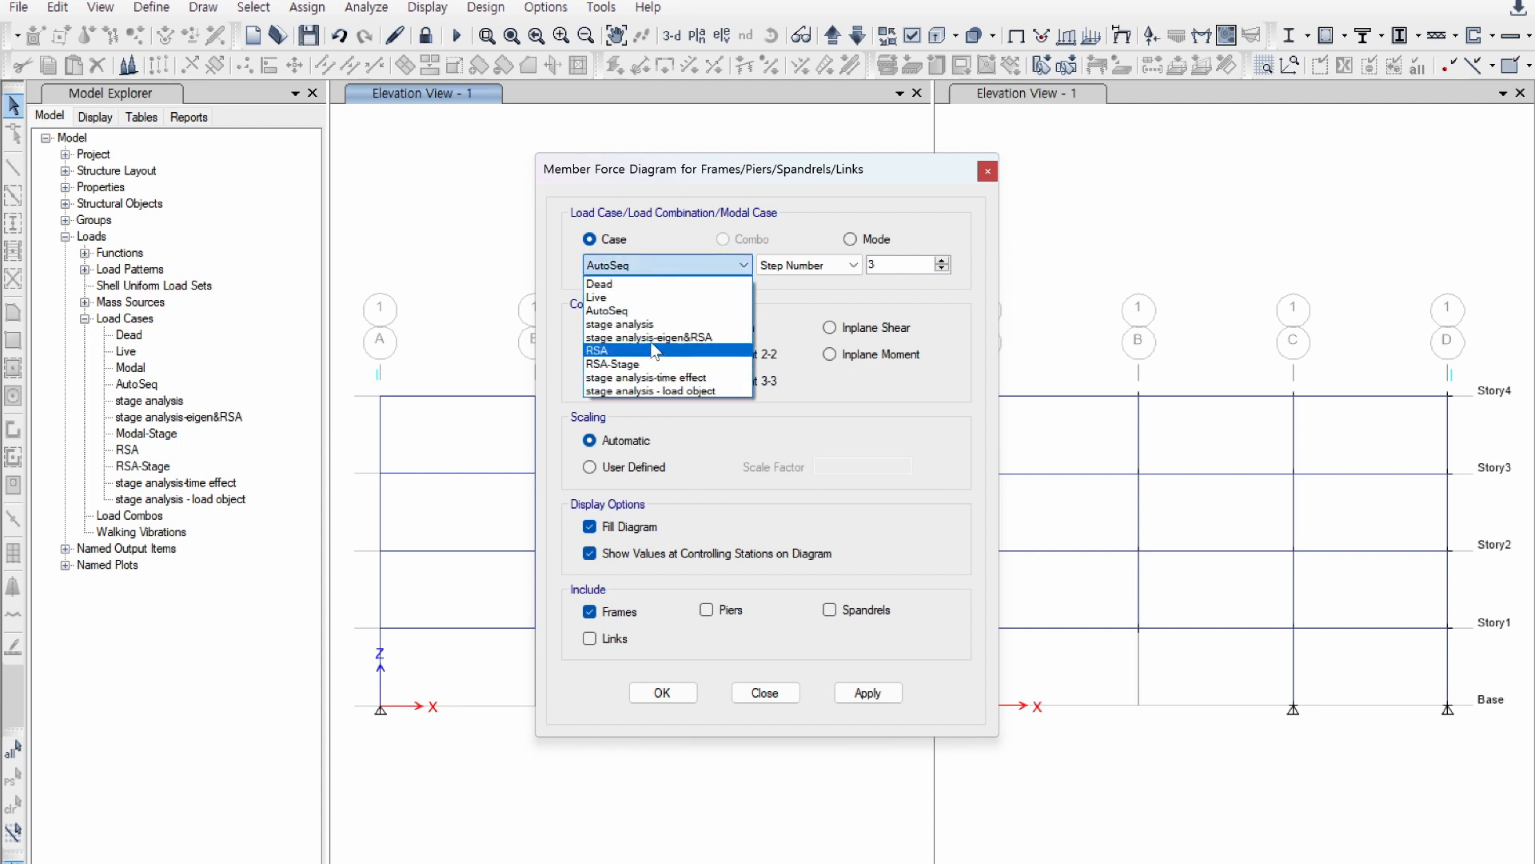
left_click(653, 324)
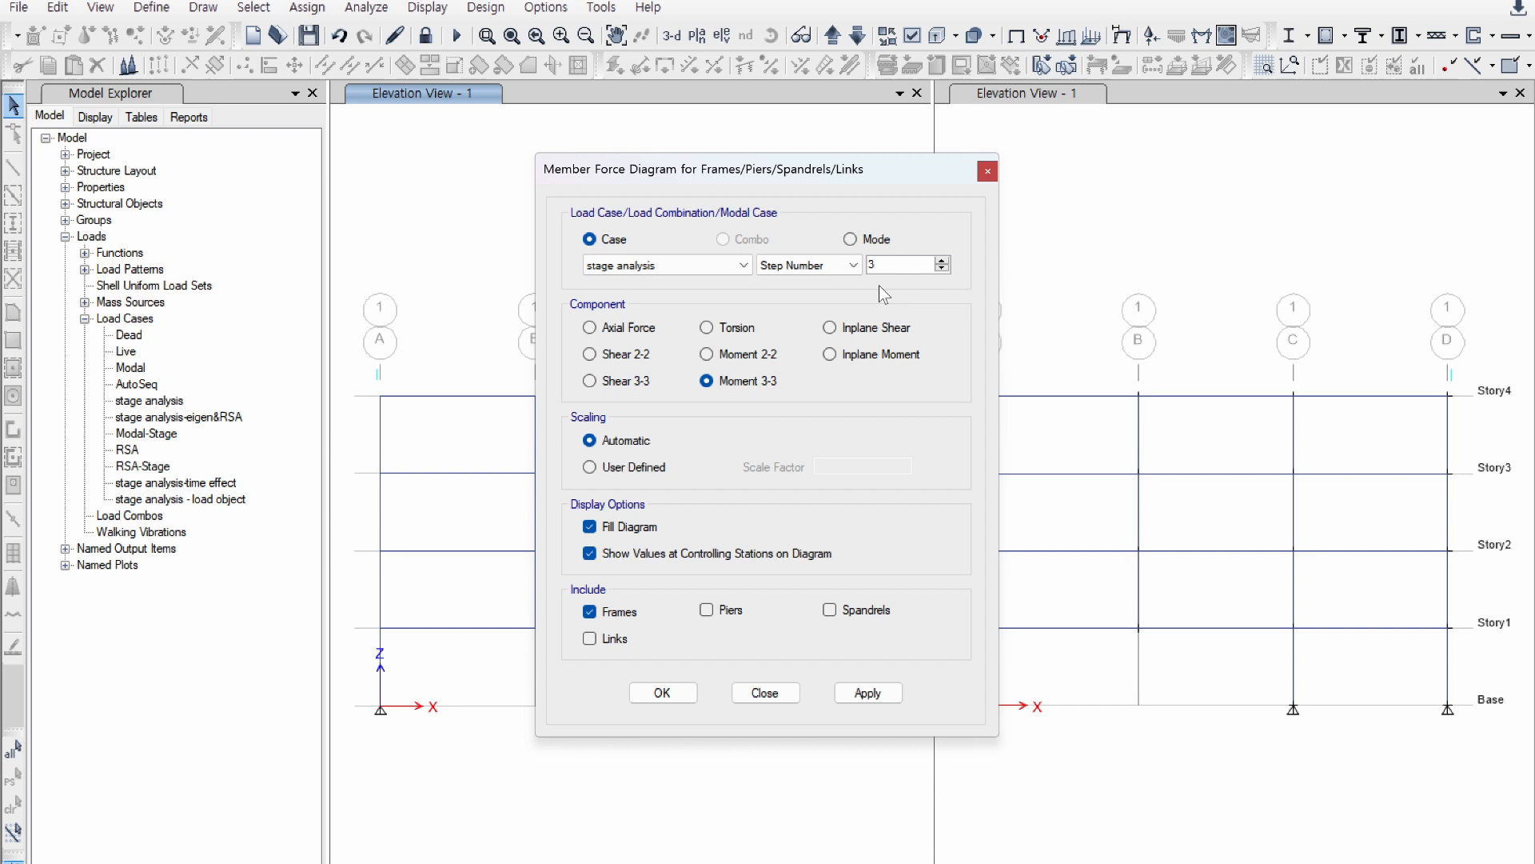
left_click(942, 269)
left_click(862, 694)
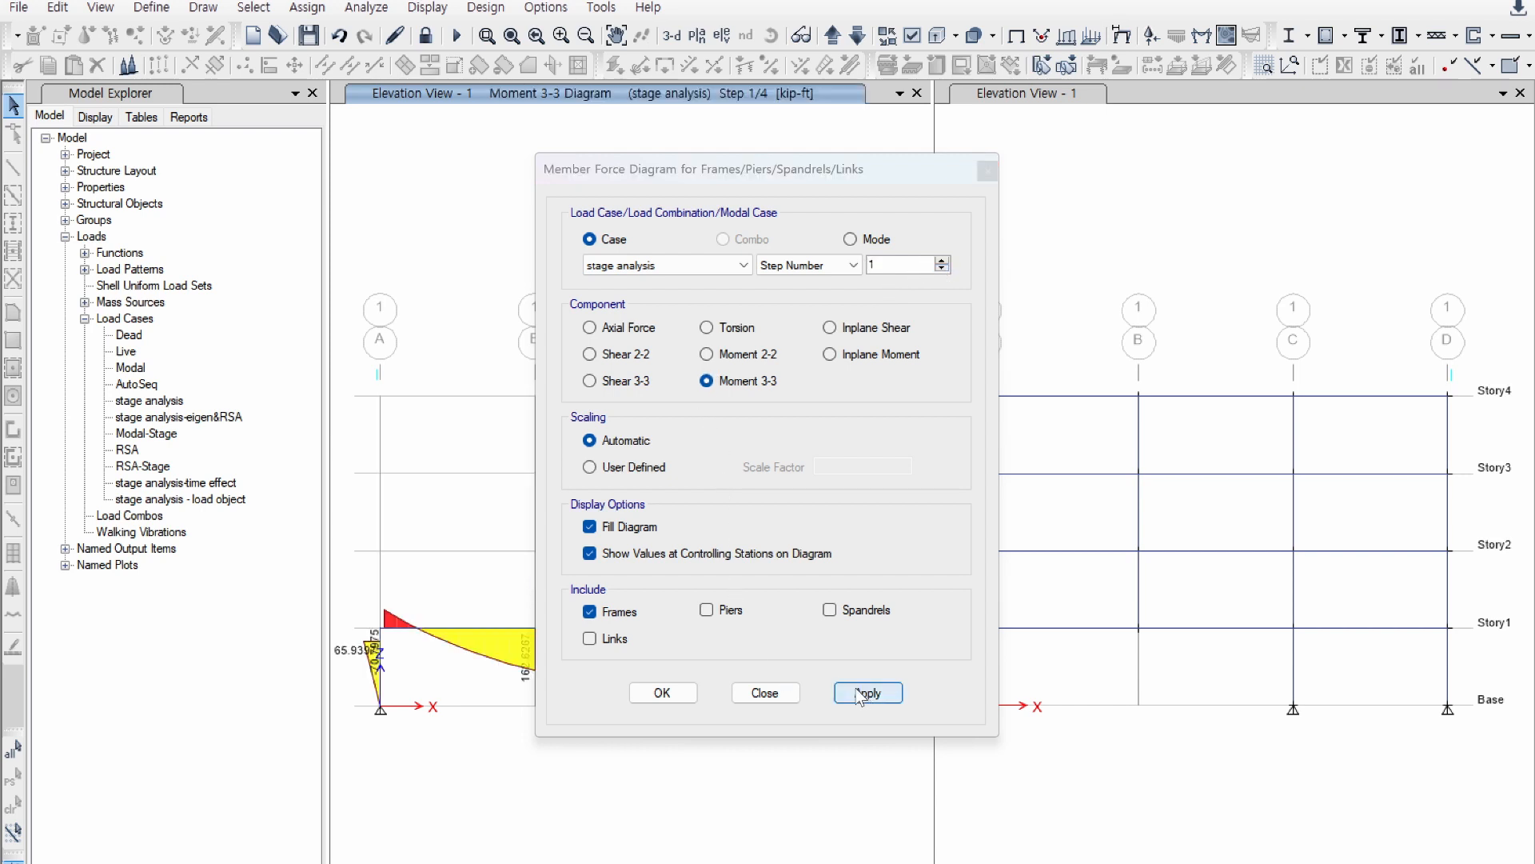
left_click(678, 689)
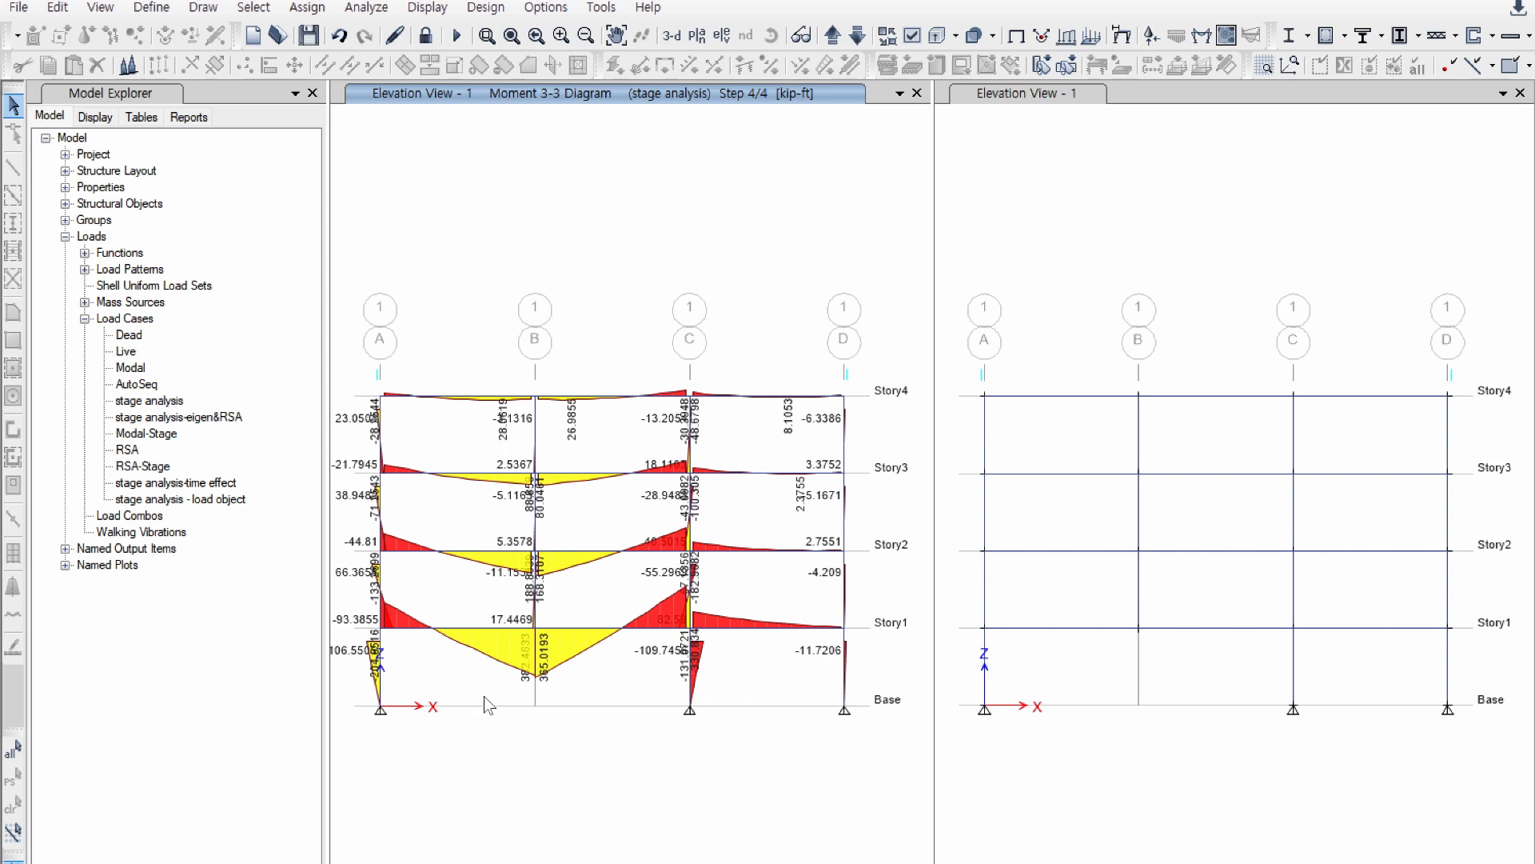
left_click(437, 628)
left_click(842, 589)
Step: Display the frame Moment 3-3 diagram for load case "stage analysis - load object" at step number 1 in the second elevation view
left_click(1117, 242)
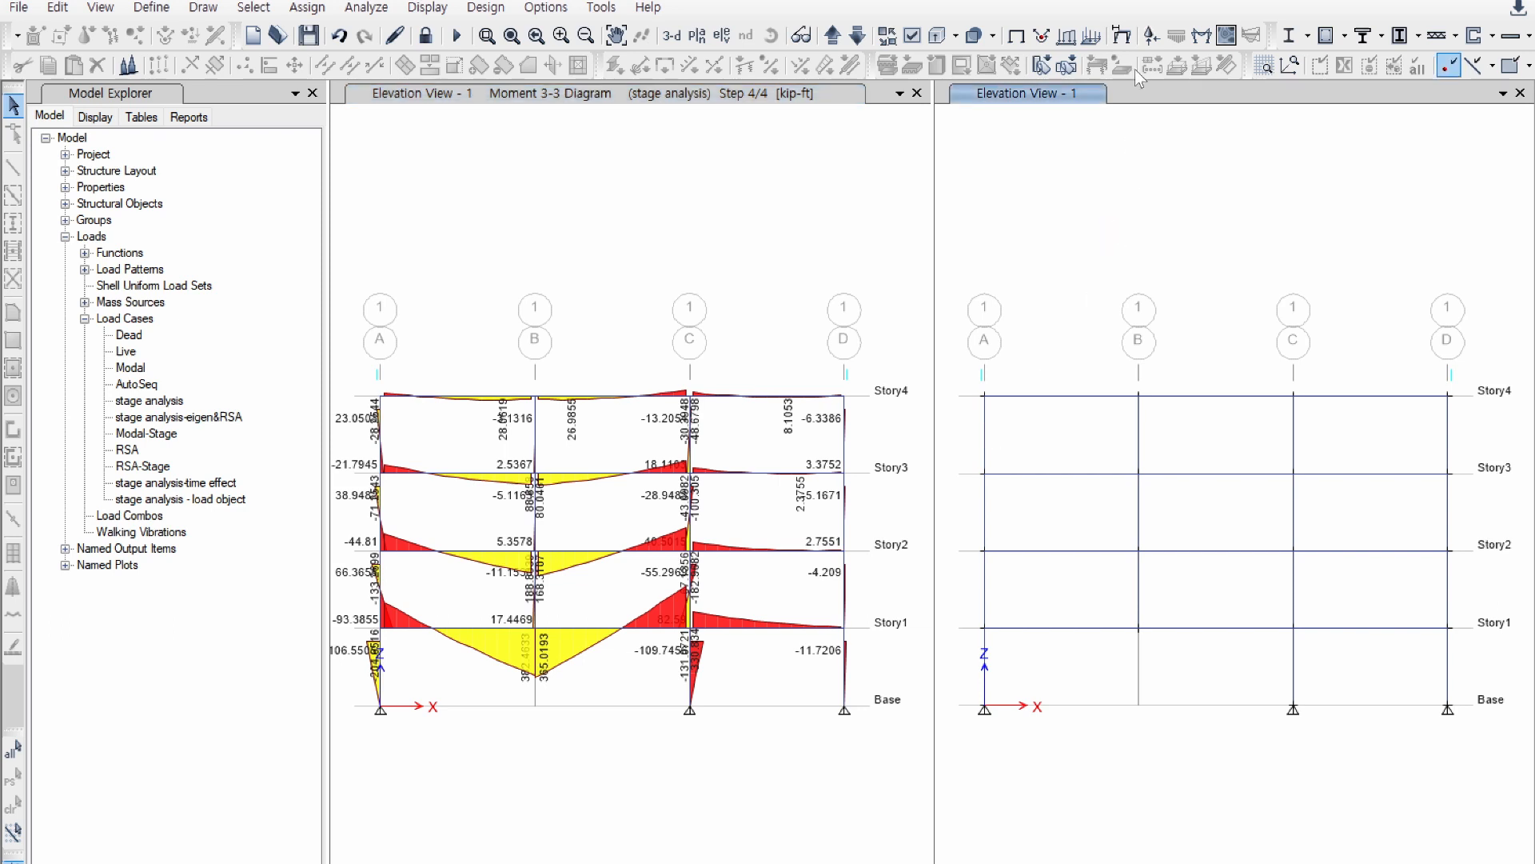
left_click(1200, 37)
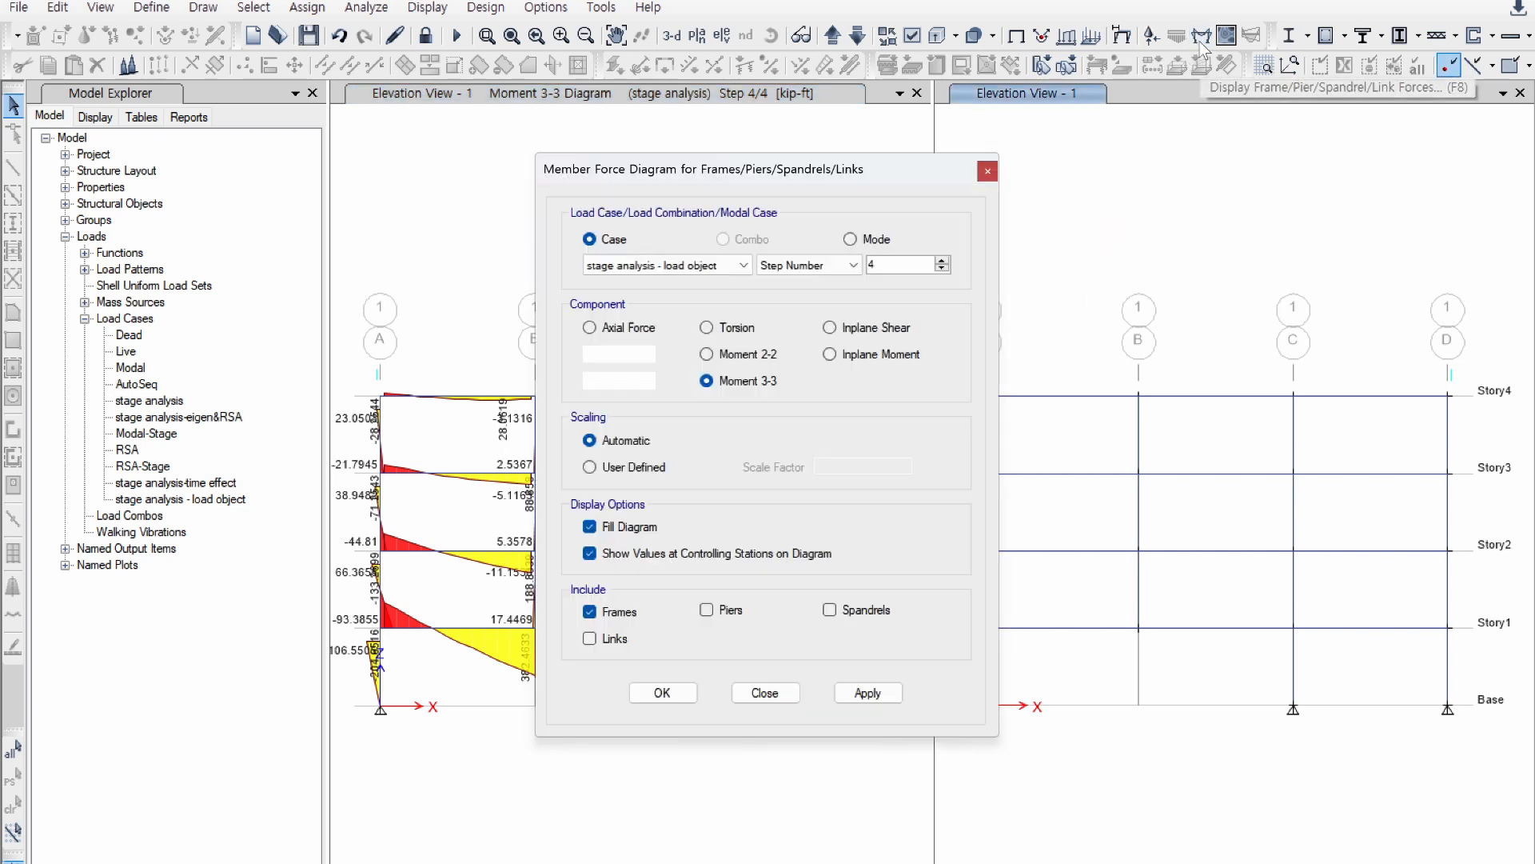
left_click(702, 270)
left_click(692, 392)
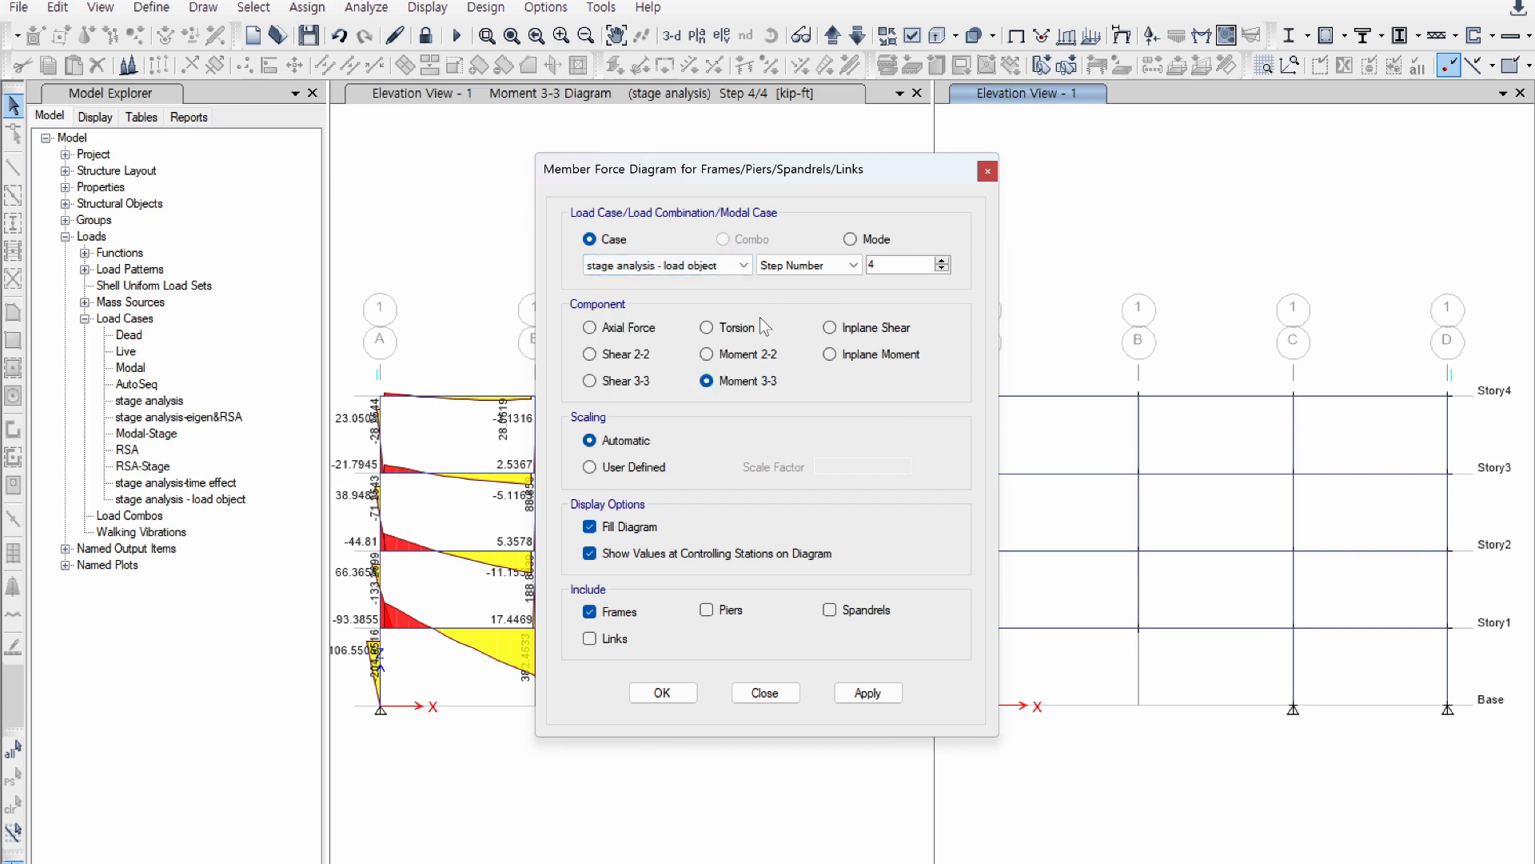
left_click(942, 270)
double_click(942, 269)
left_click(866, 693)
left_click(664, 693)
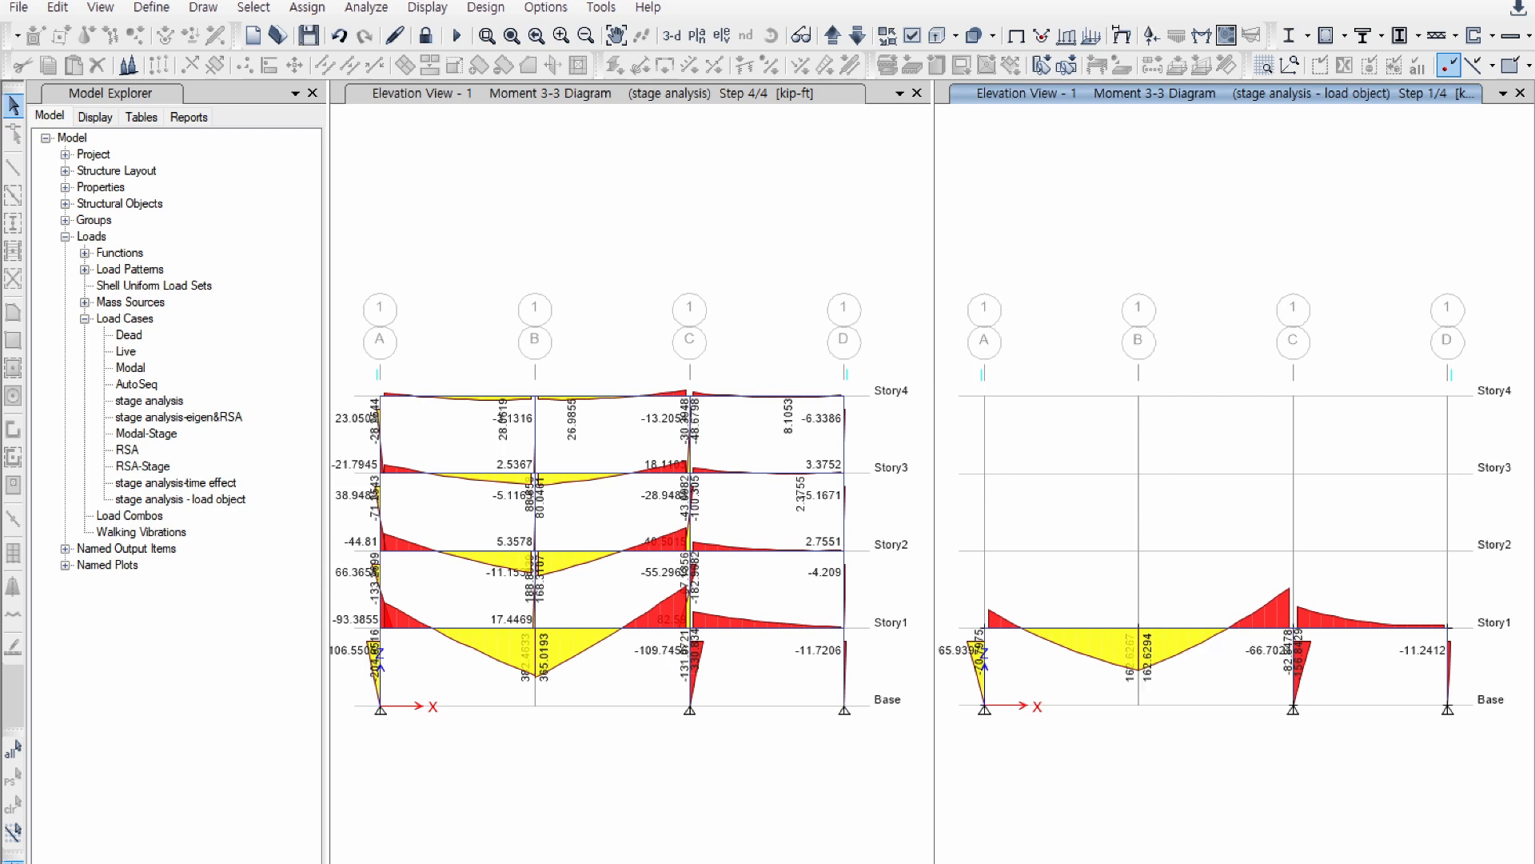
Step: Advance the "stage analysis - load object" moment diagram through its construction steps to step 4
key("Right")
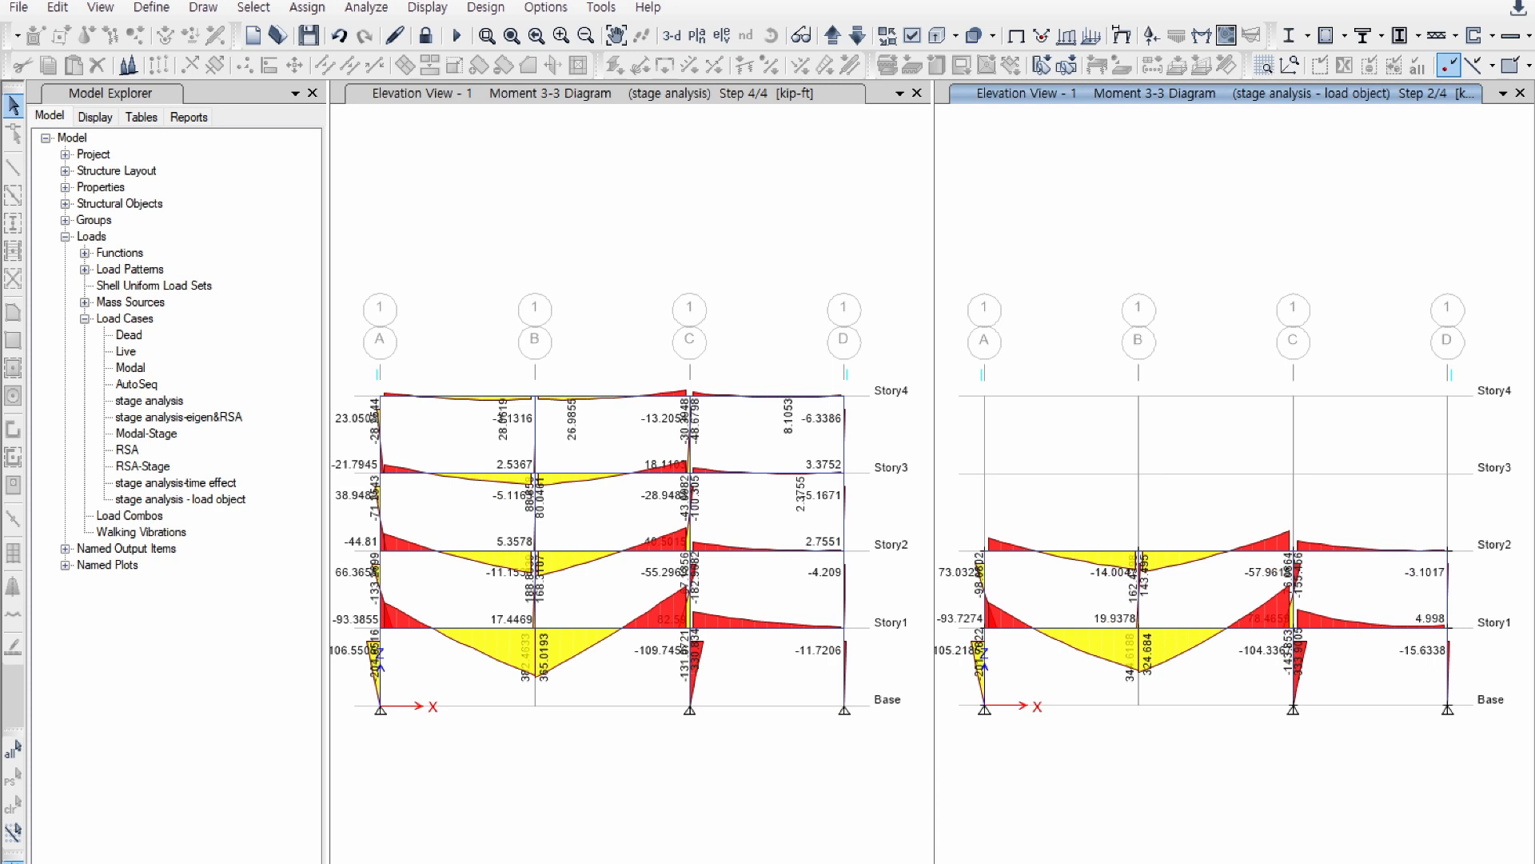
key("Right")
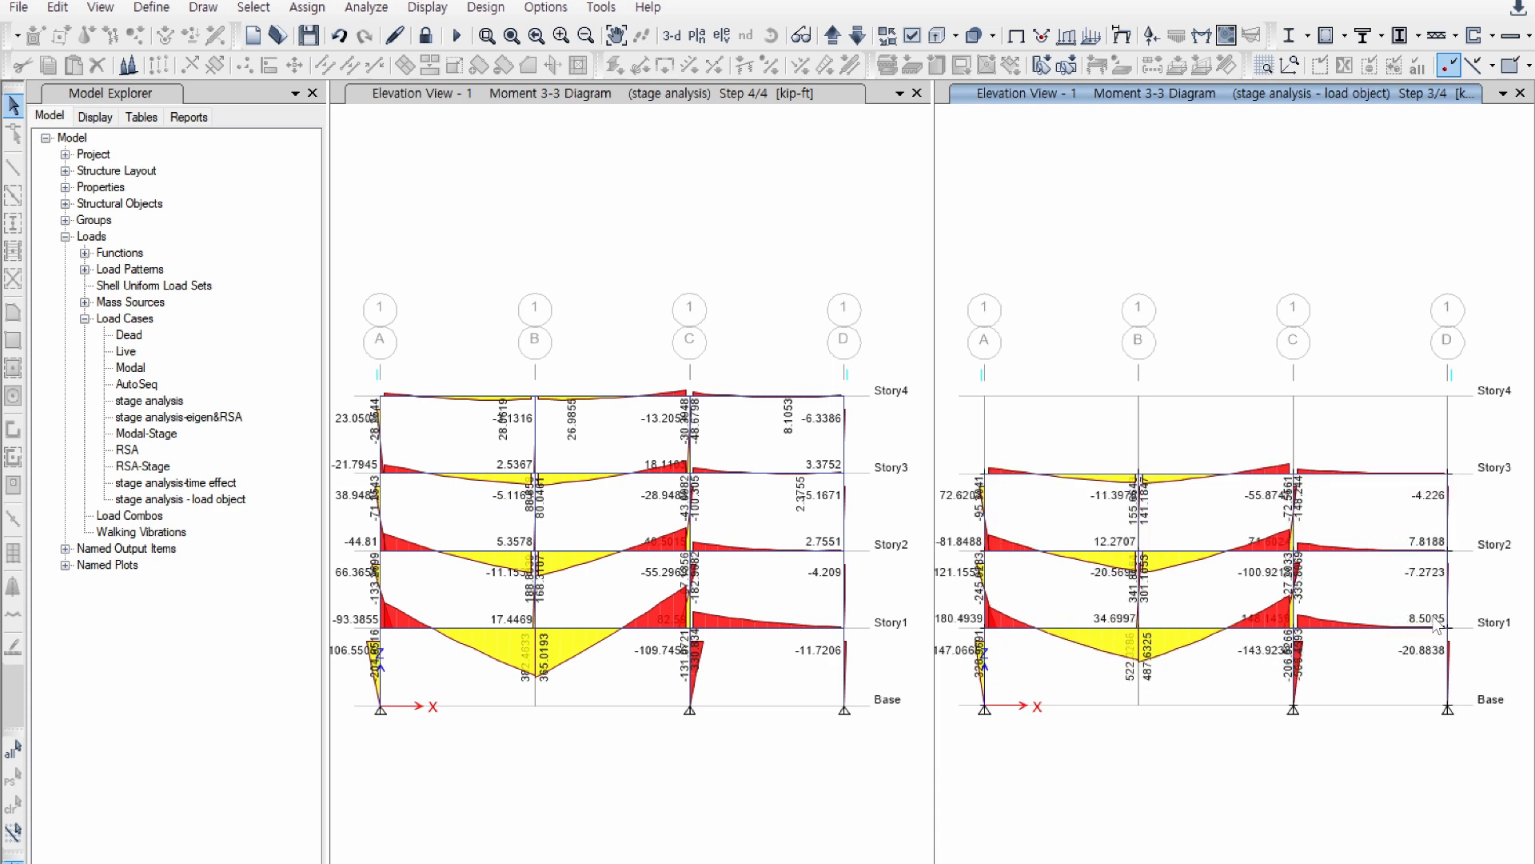
left_click(1253, 629)
left_click(1253, 862)
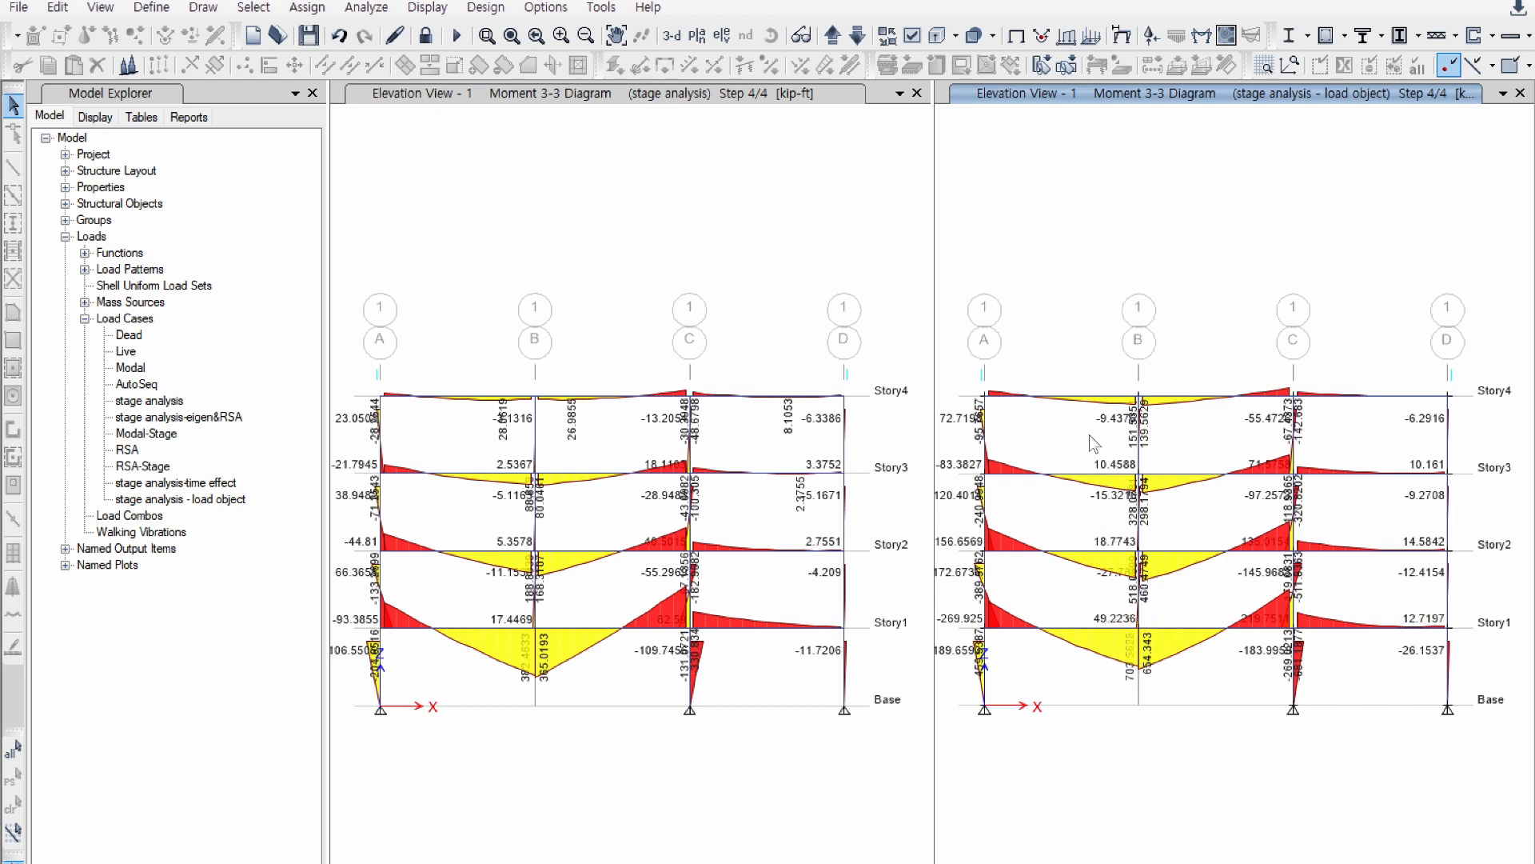
Step: Display the Fz restraint reactions as arrows for load case stage analysis at step number 1 in the first elevation view
left_click(880, 197)
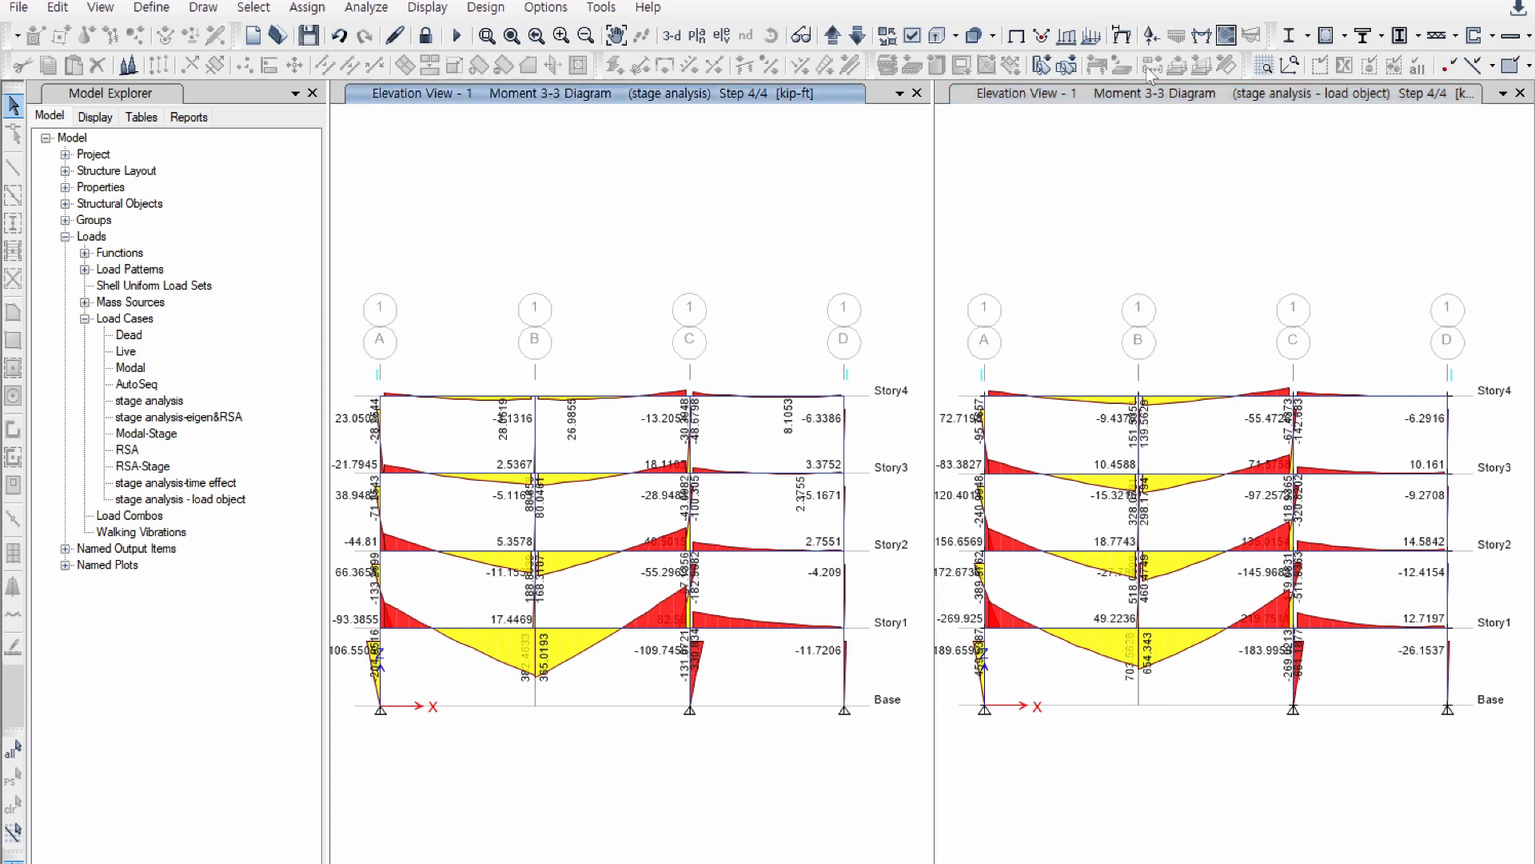
left_click(1152, 36)
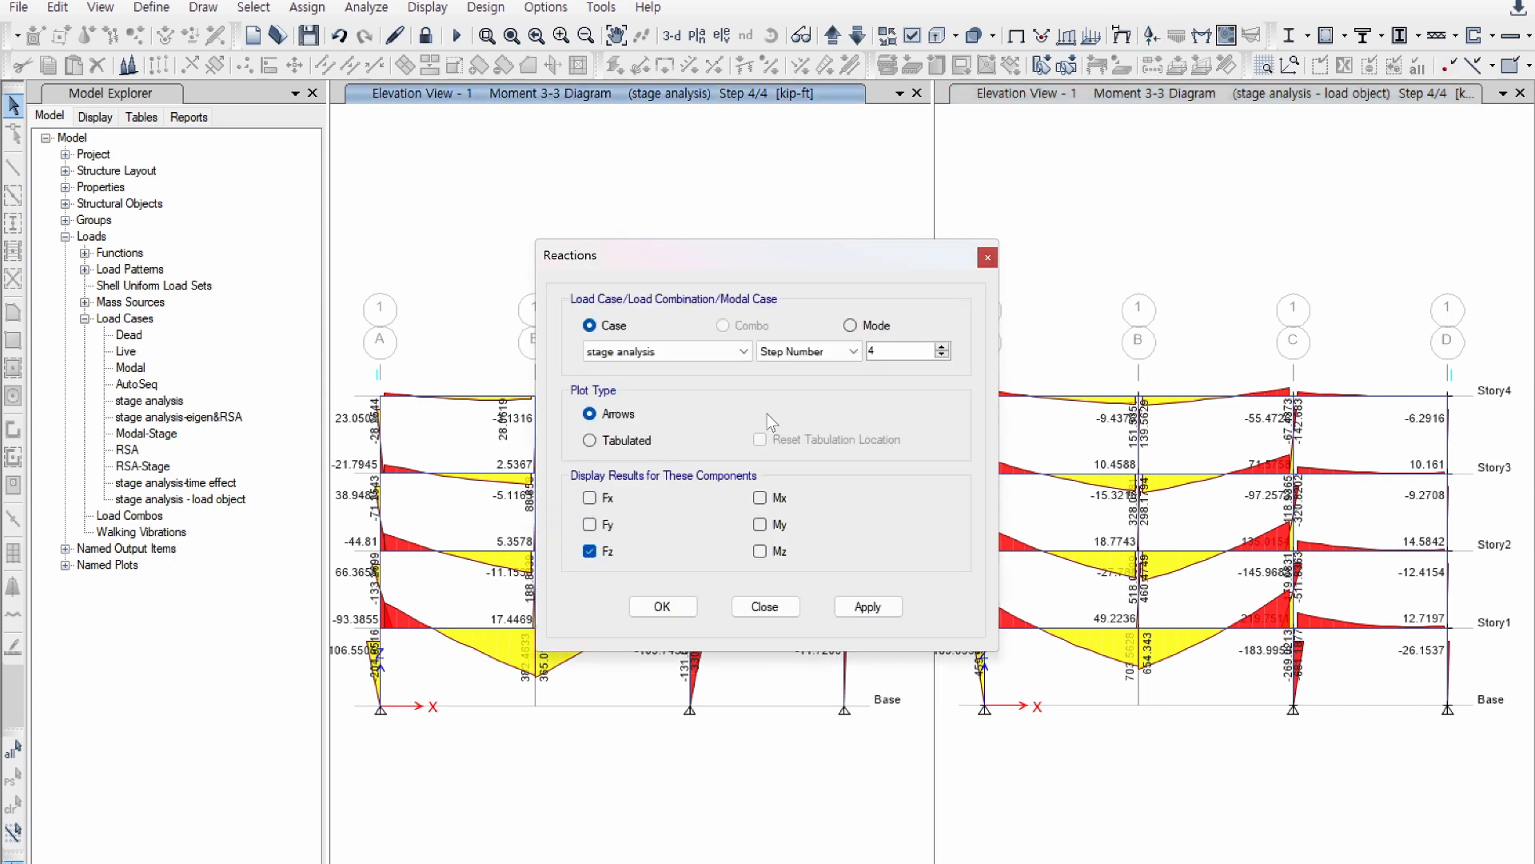
left_click(879, 607)
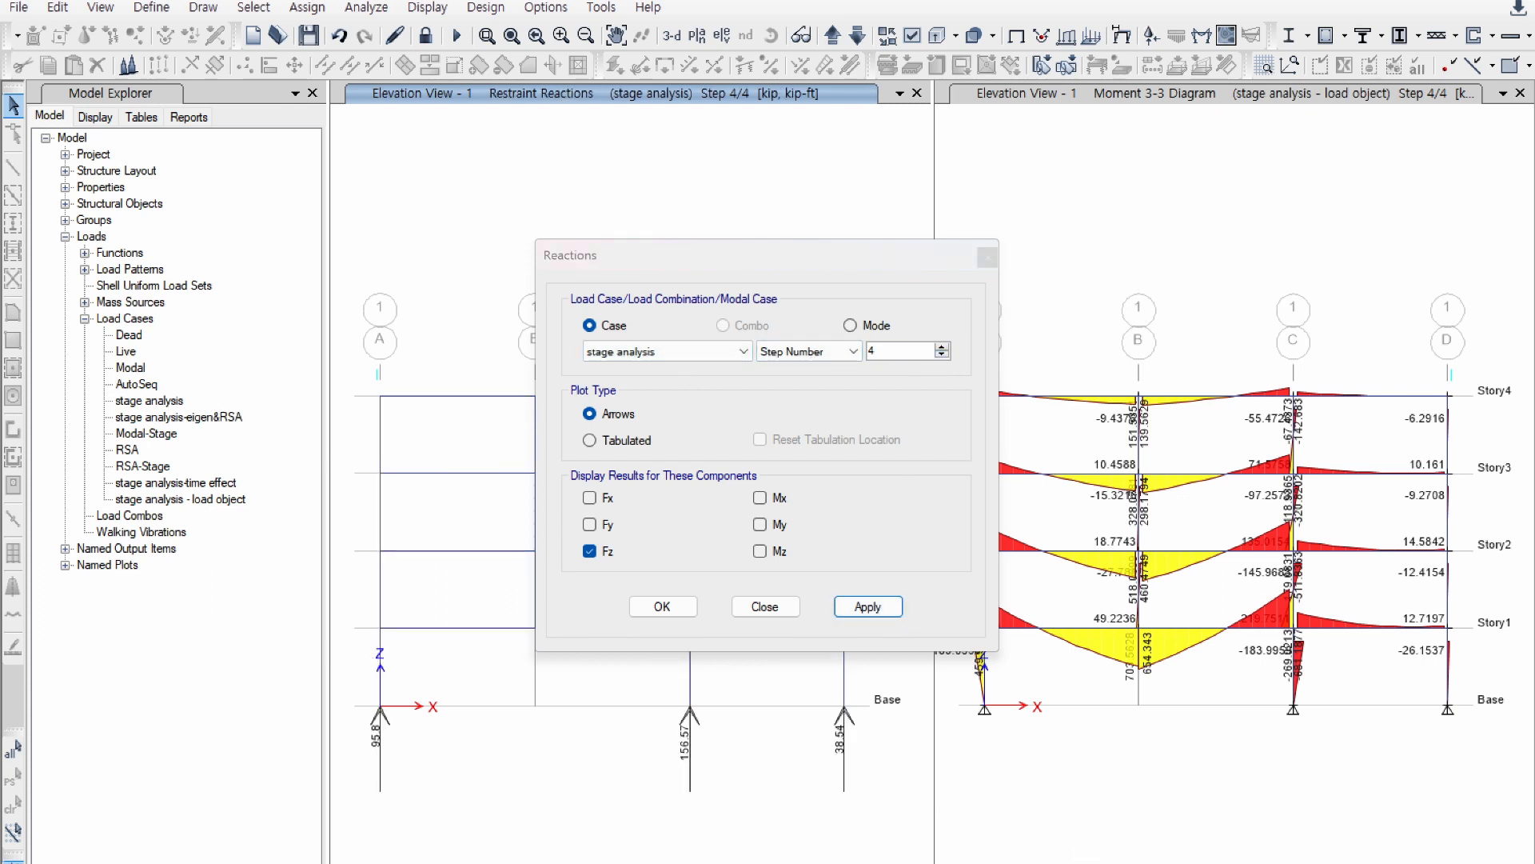
key("Down")
key("Down")
key("Down")
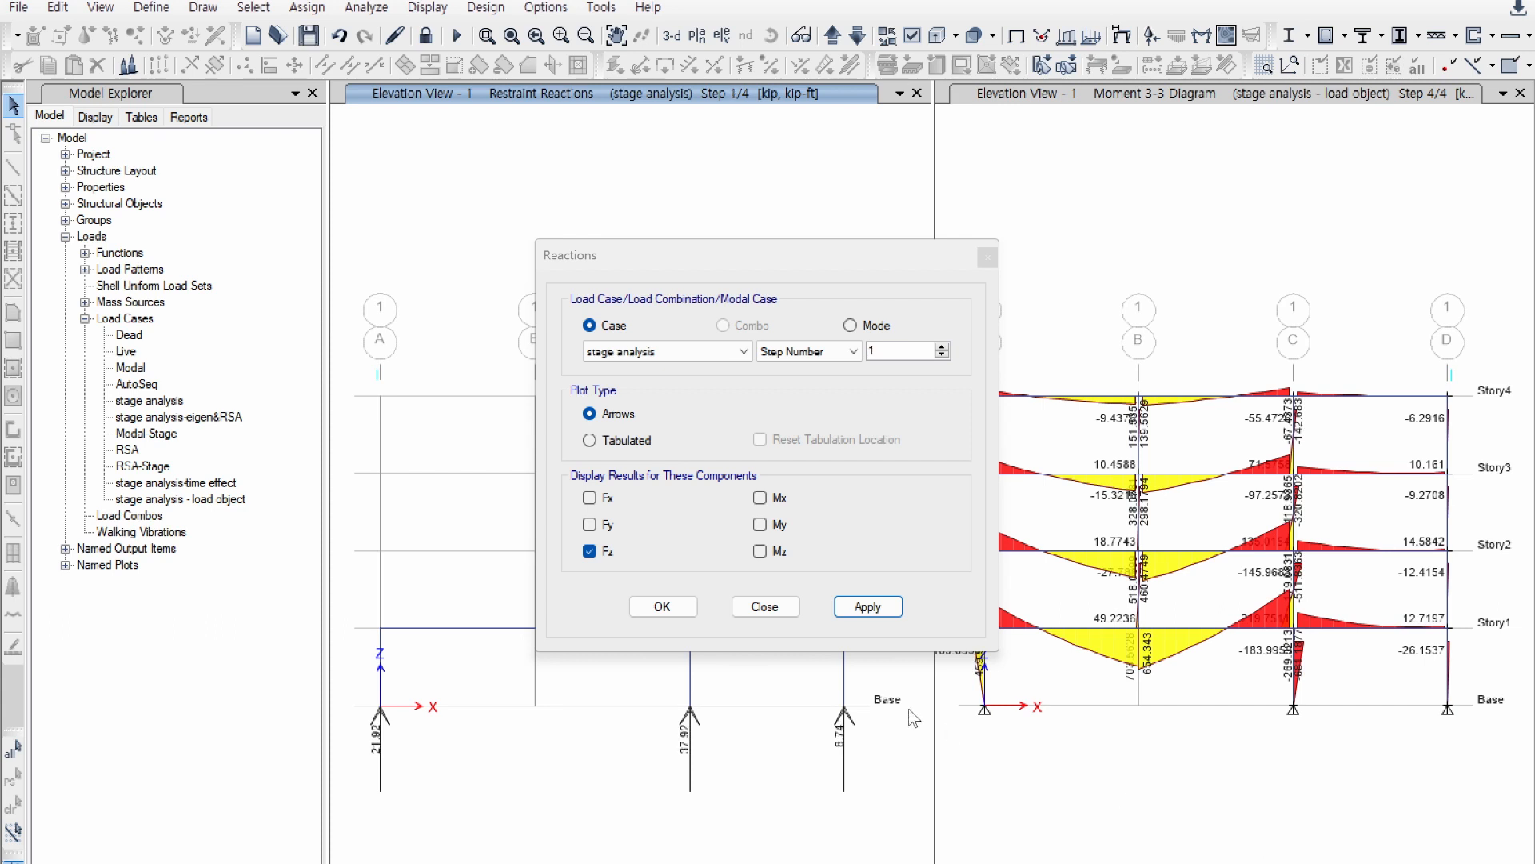
left_click(686, 605)
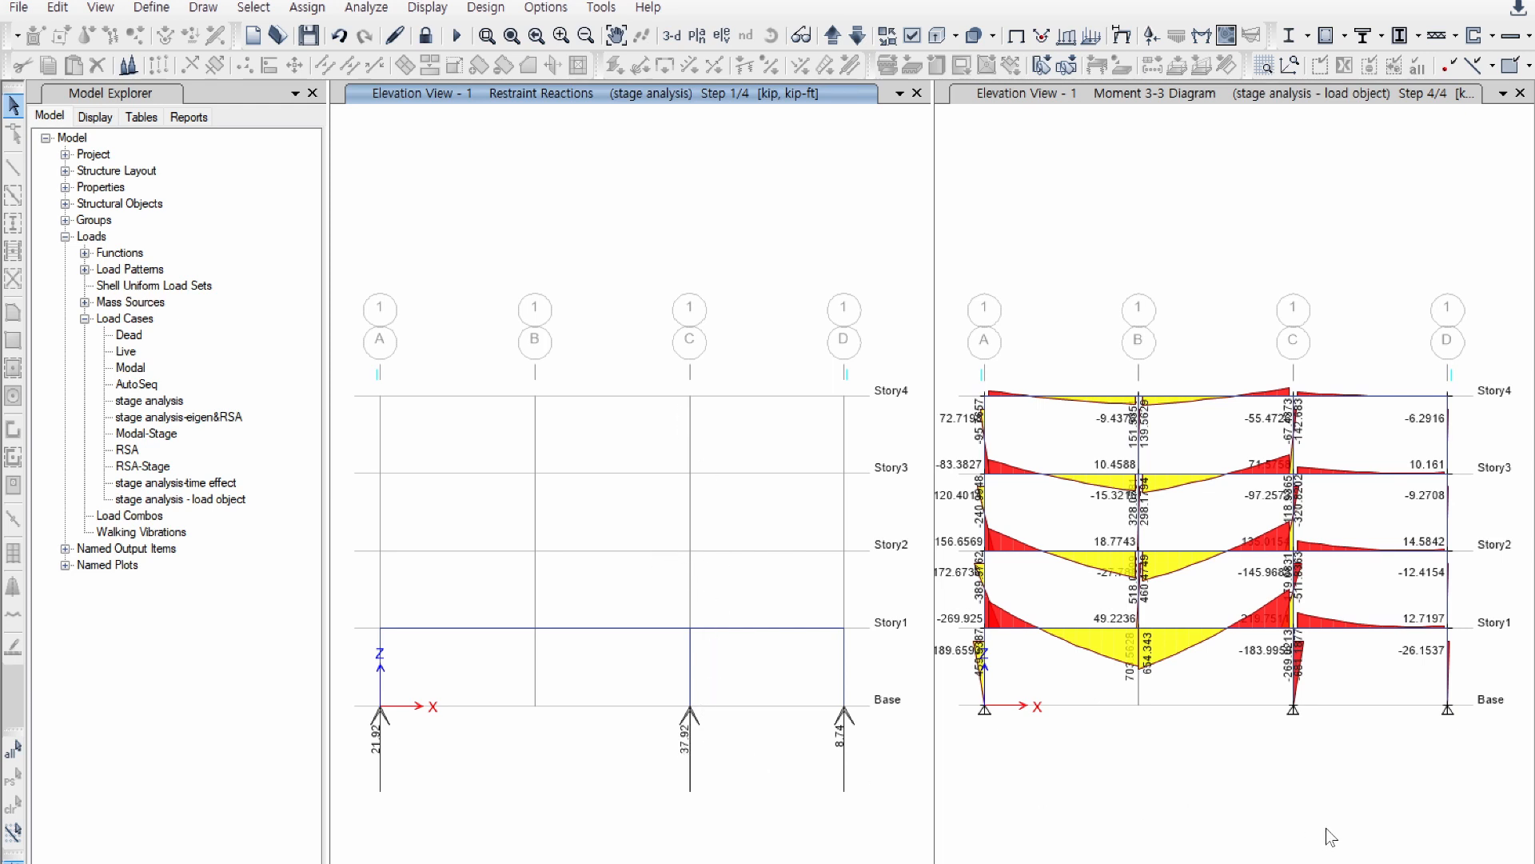
Step: Advance the stage analysis reactions through the construction steps to step 4
key("Right")
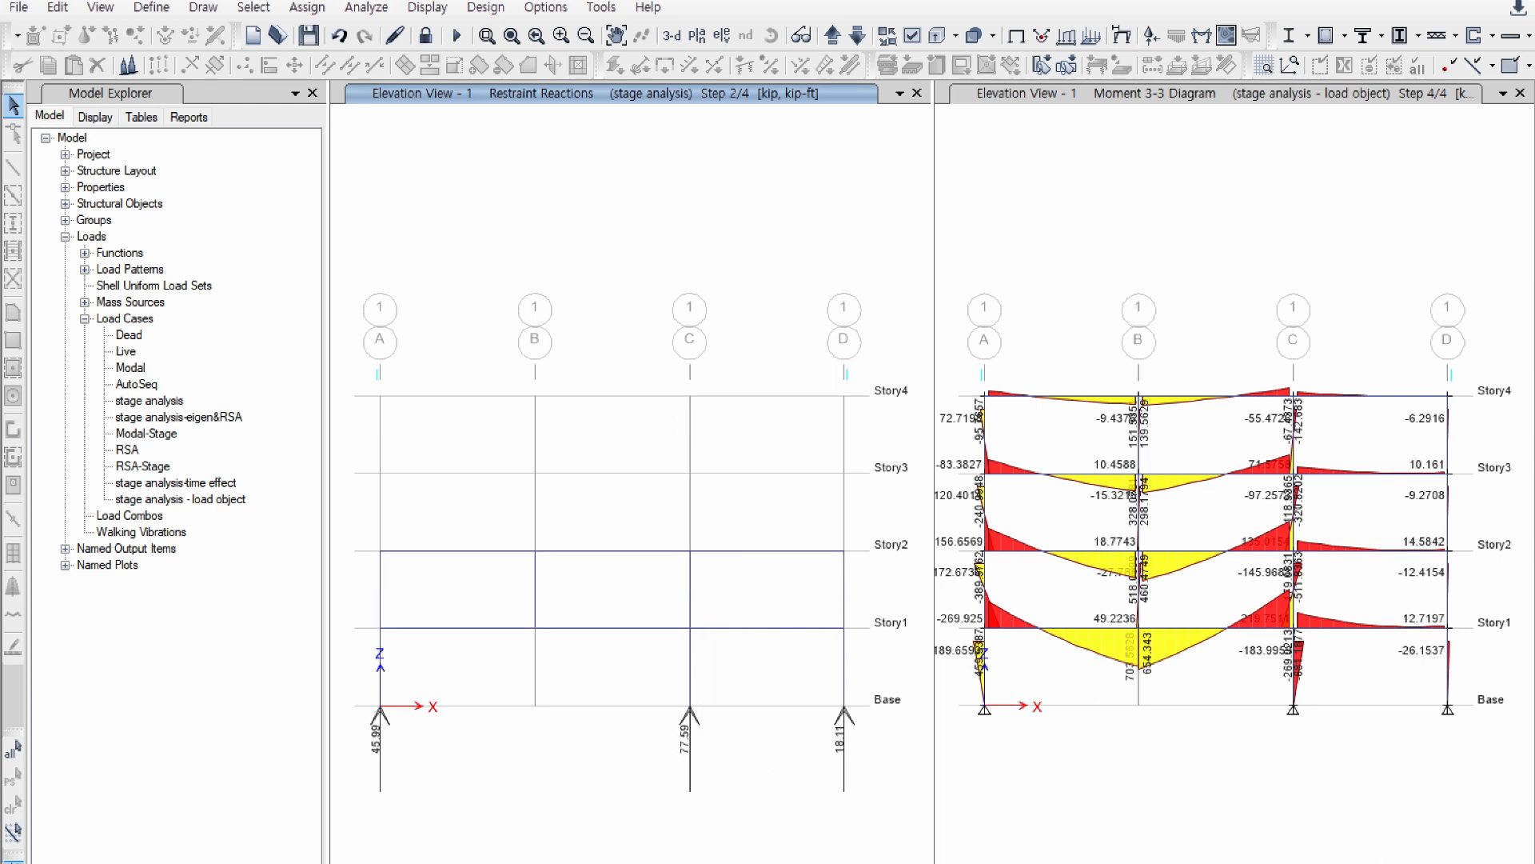
key("Right")
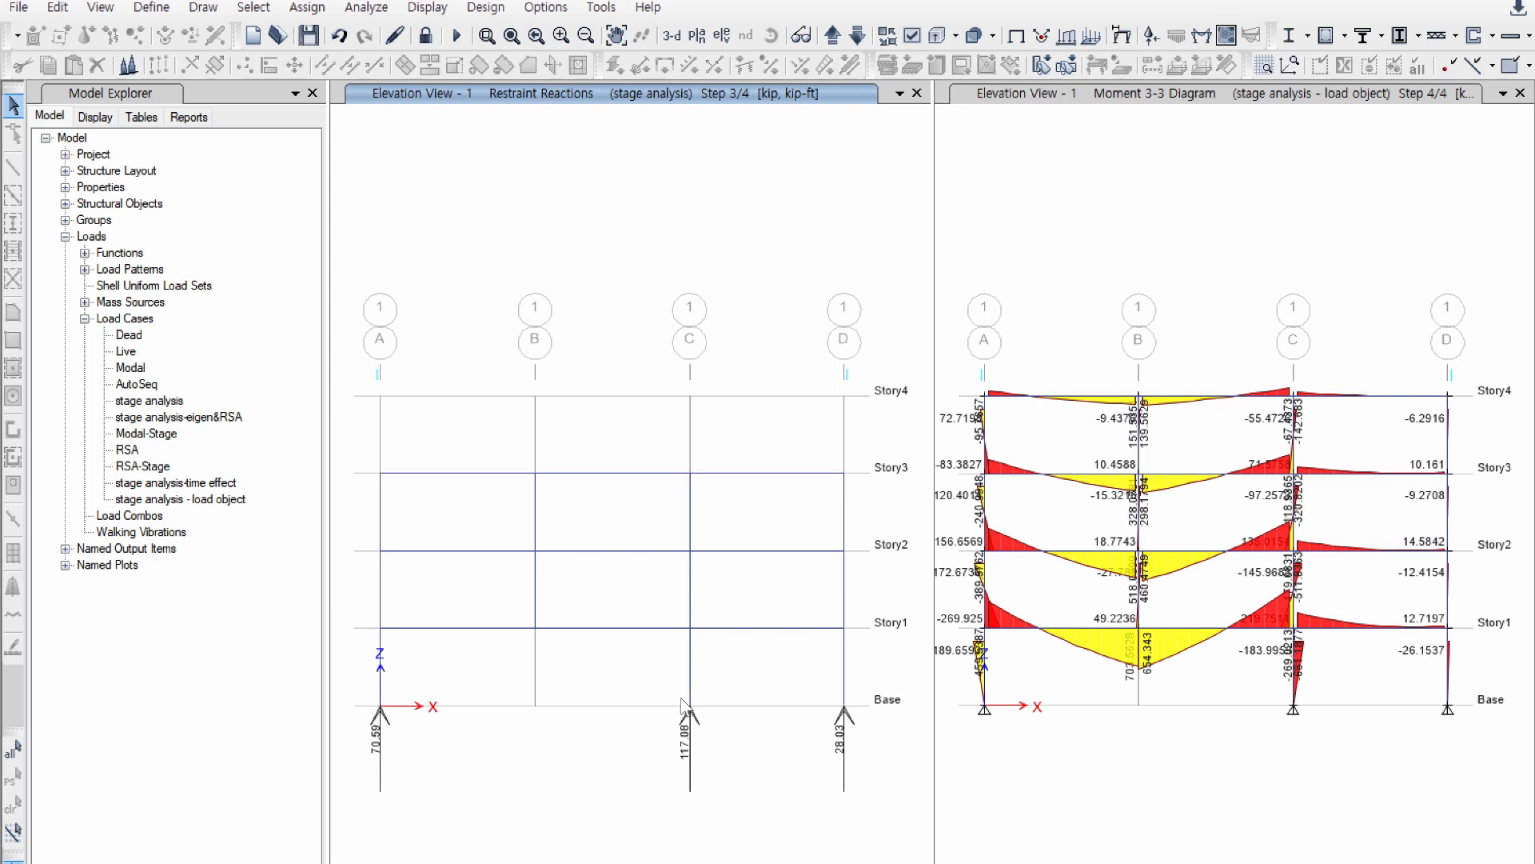
key("Right")
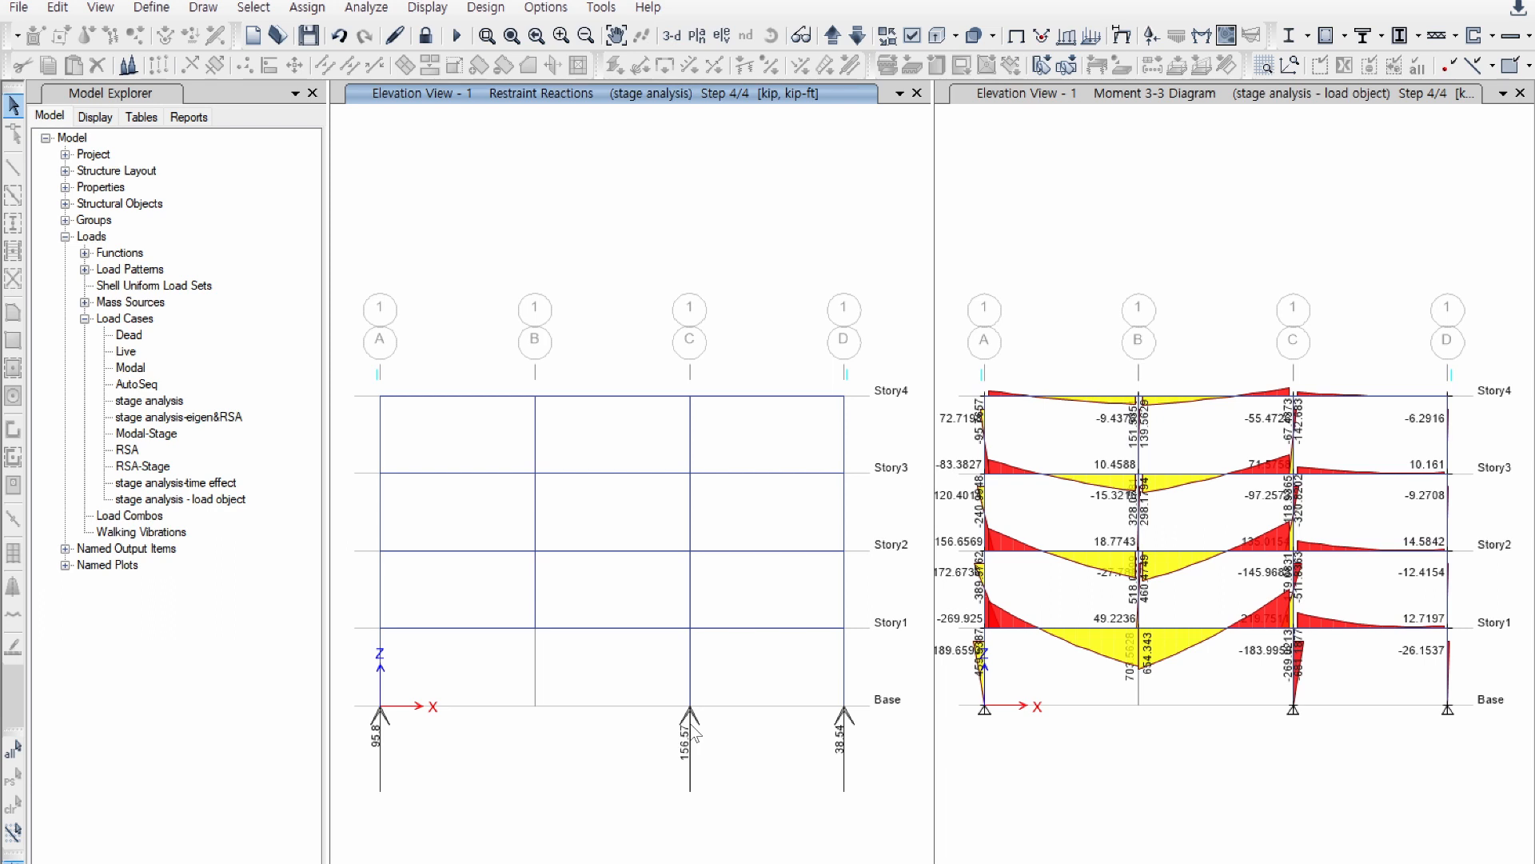
Step: Display the Fz restraint reactions for load case "stage analysis - load object" at step number 1 in the second elevation view
left_click(1203, 743)
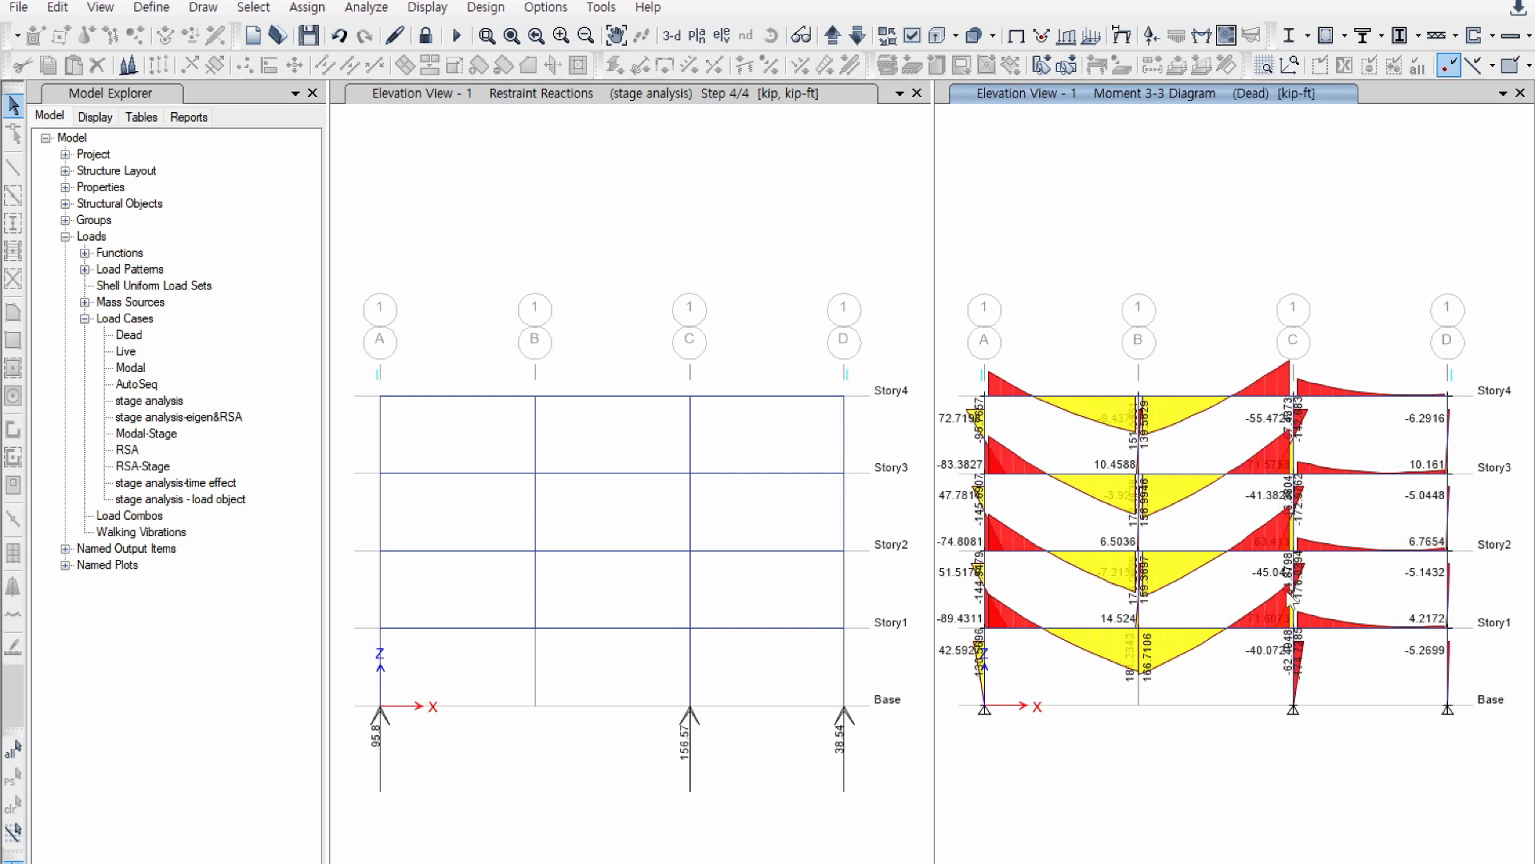
left_click(1152, 35)
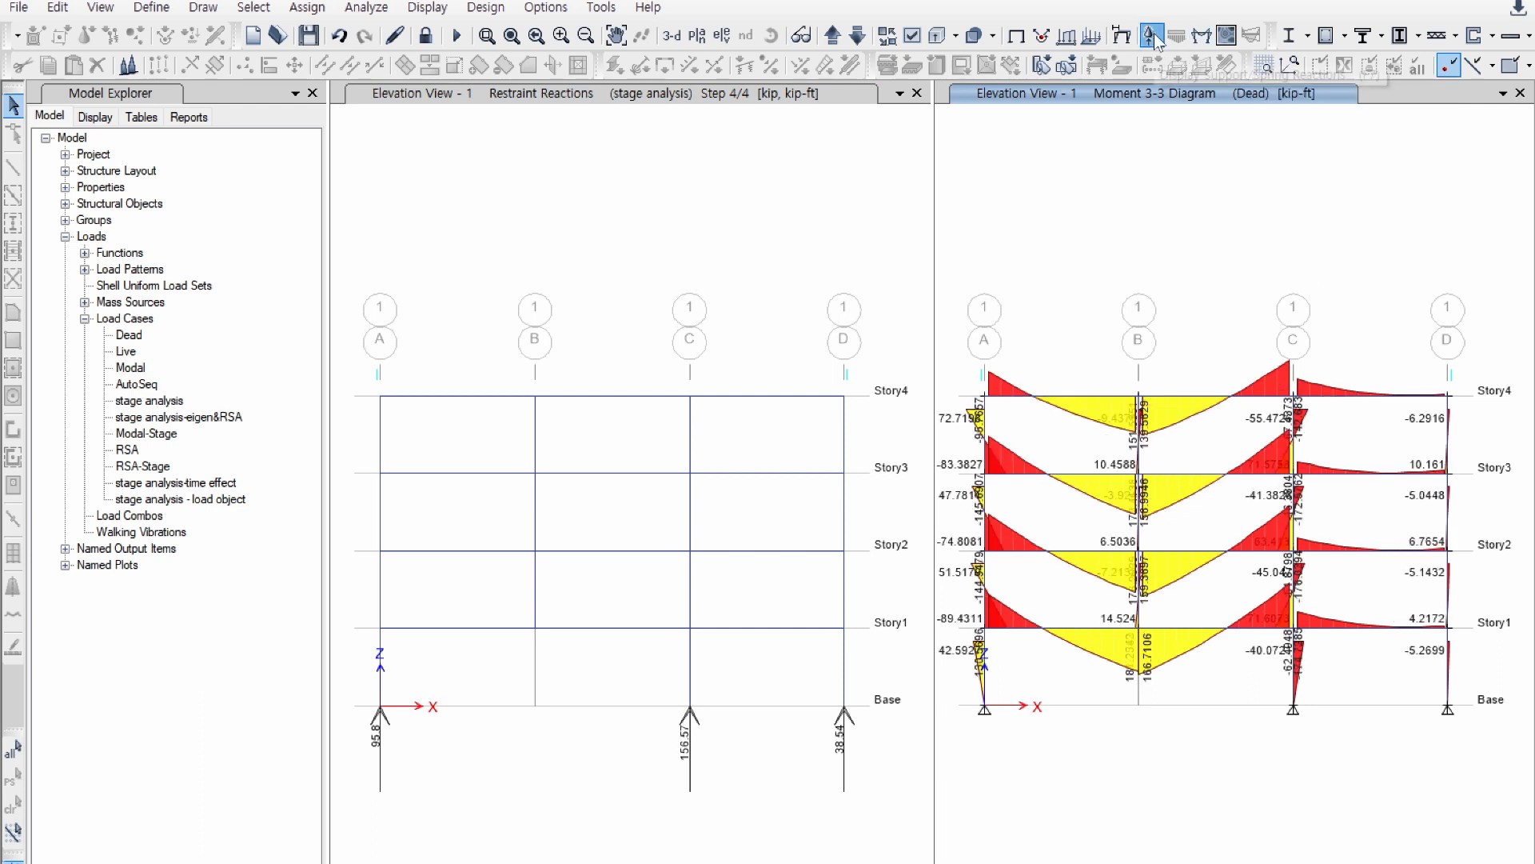
left_click(692, 346)
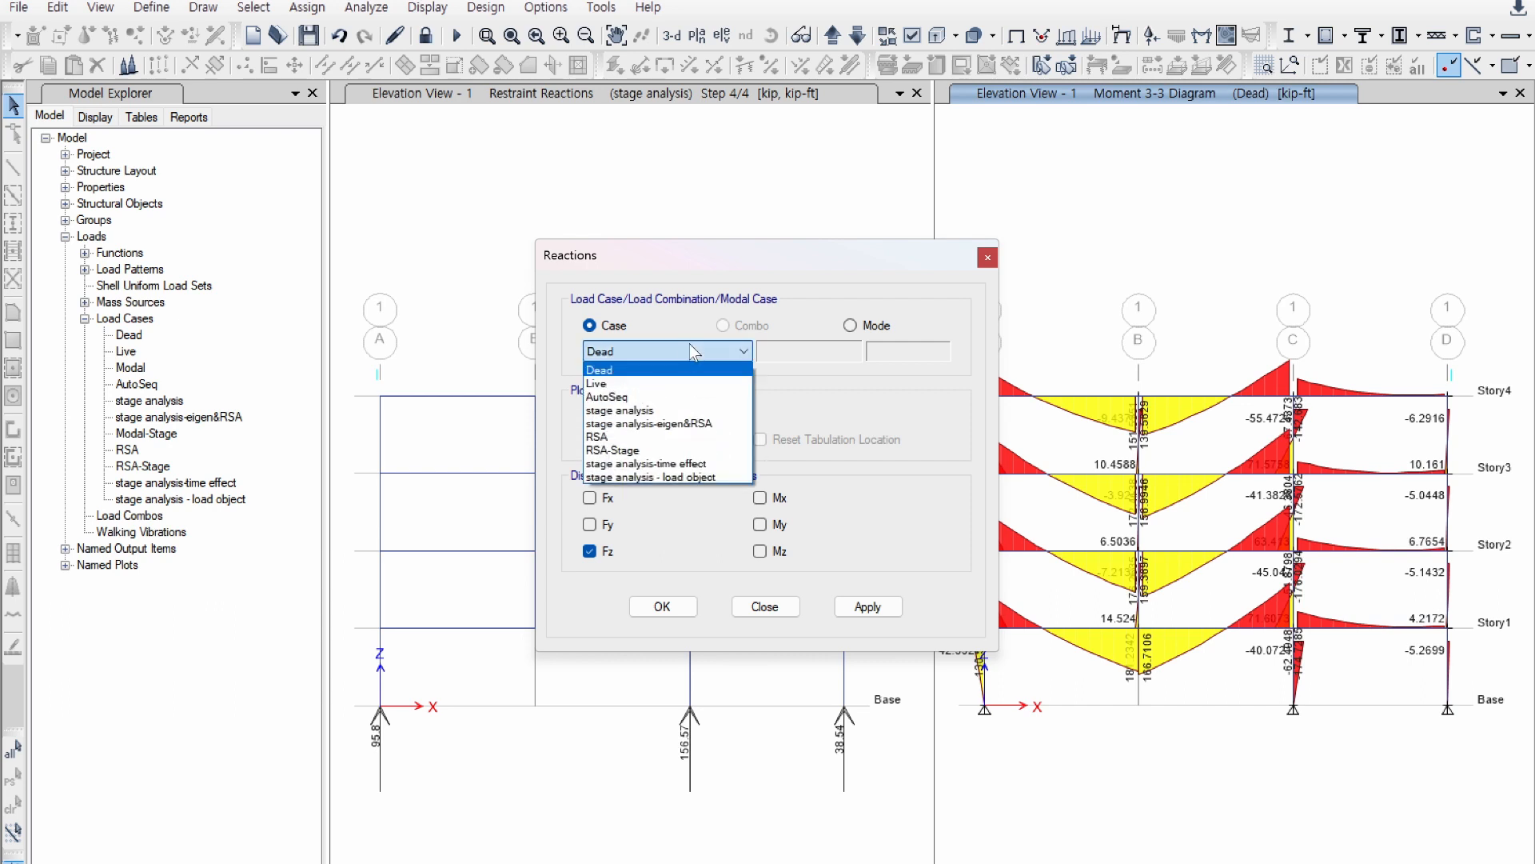
left_click(664, 483)
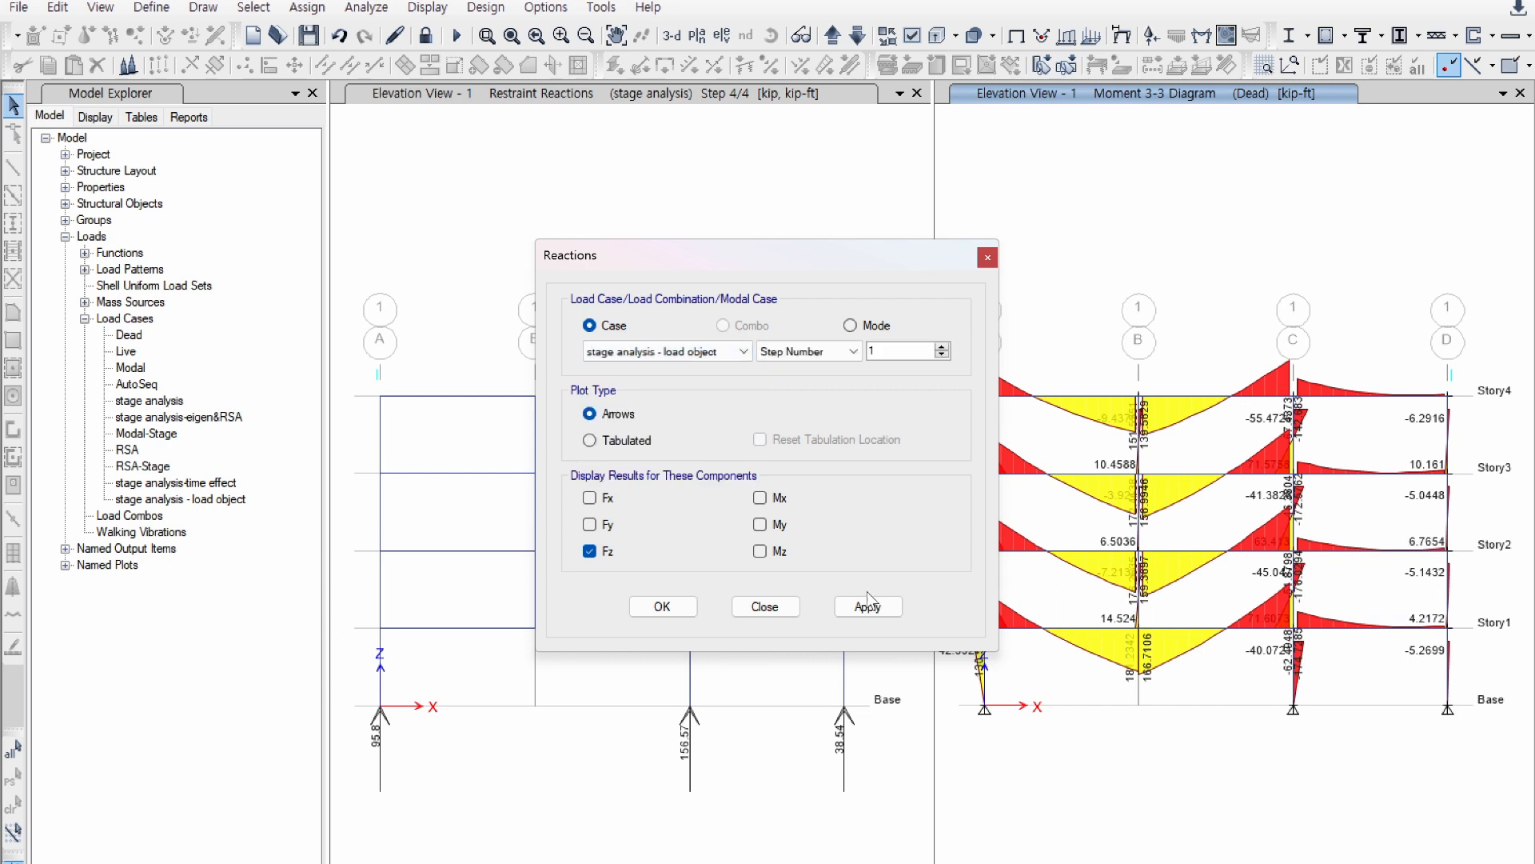
left_click(689, 607)
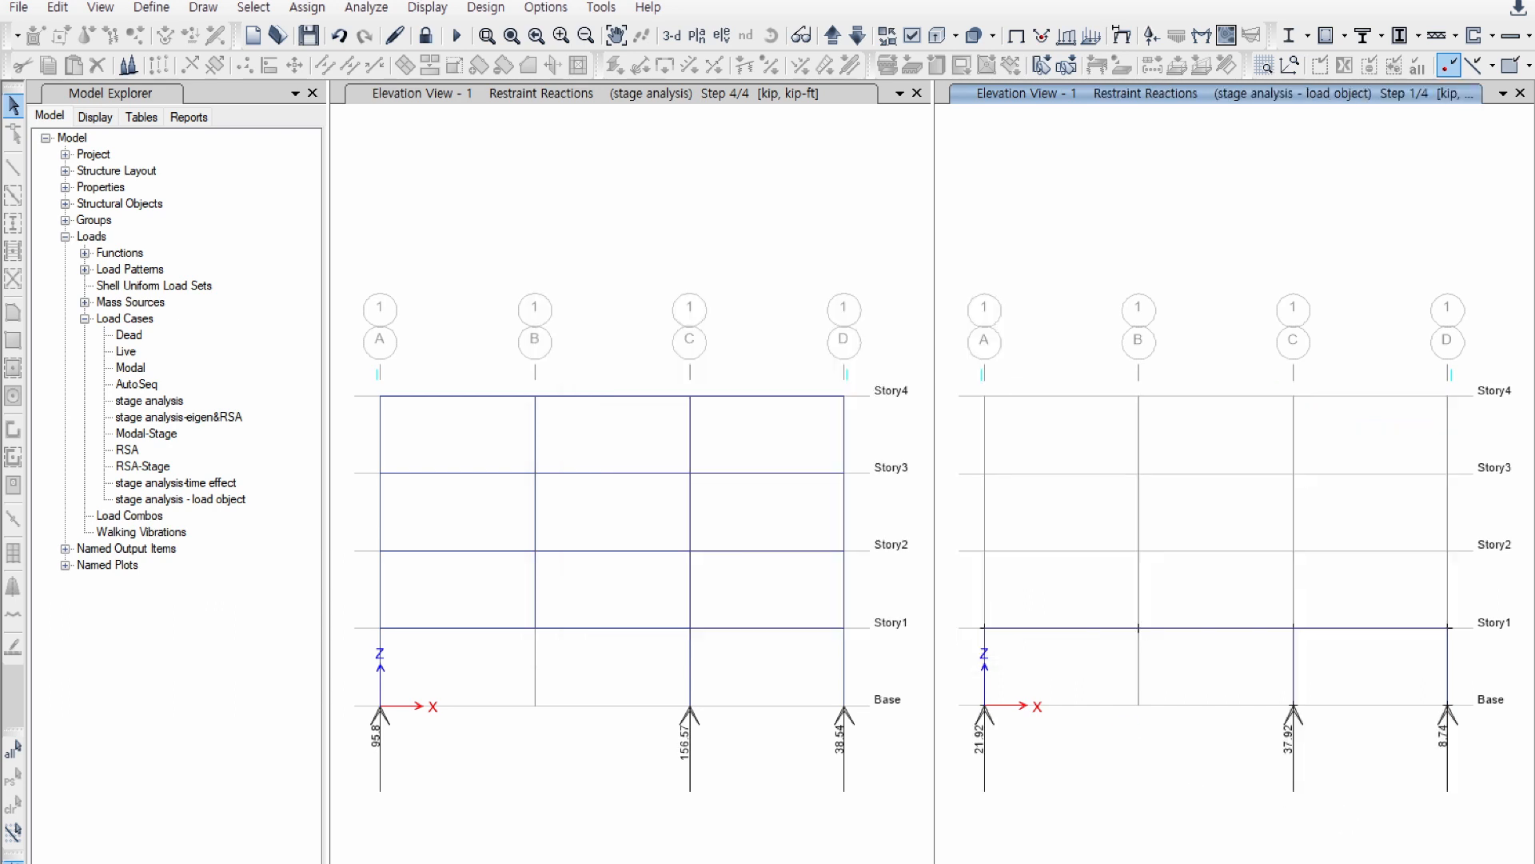
Step: Advance the "stage analysis - load object" reactions through the construction steps to step 4
key("Right")
key("Right")
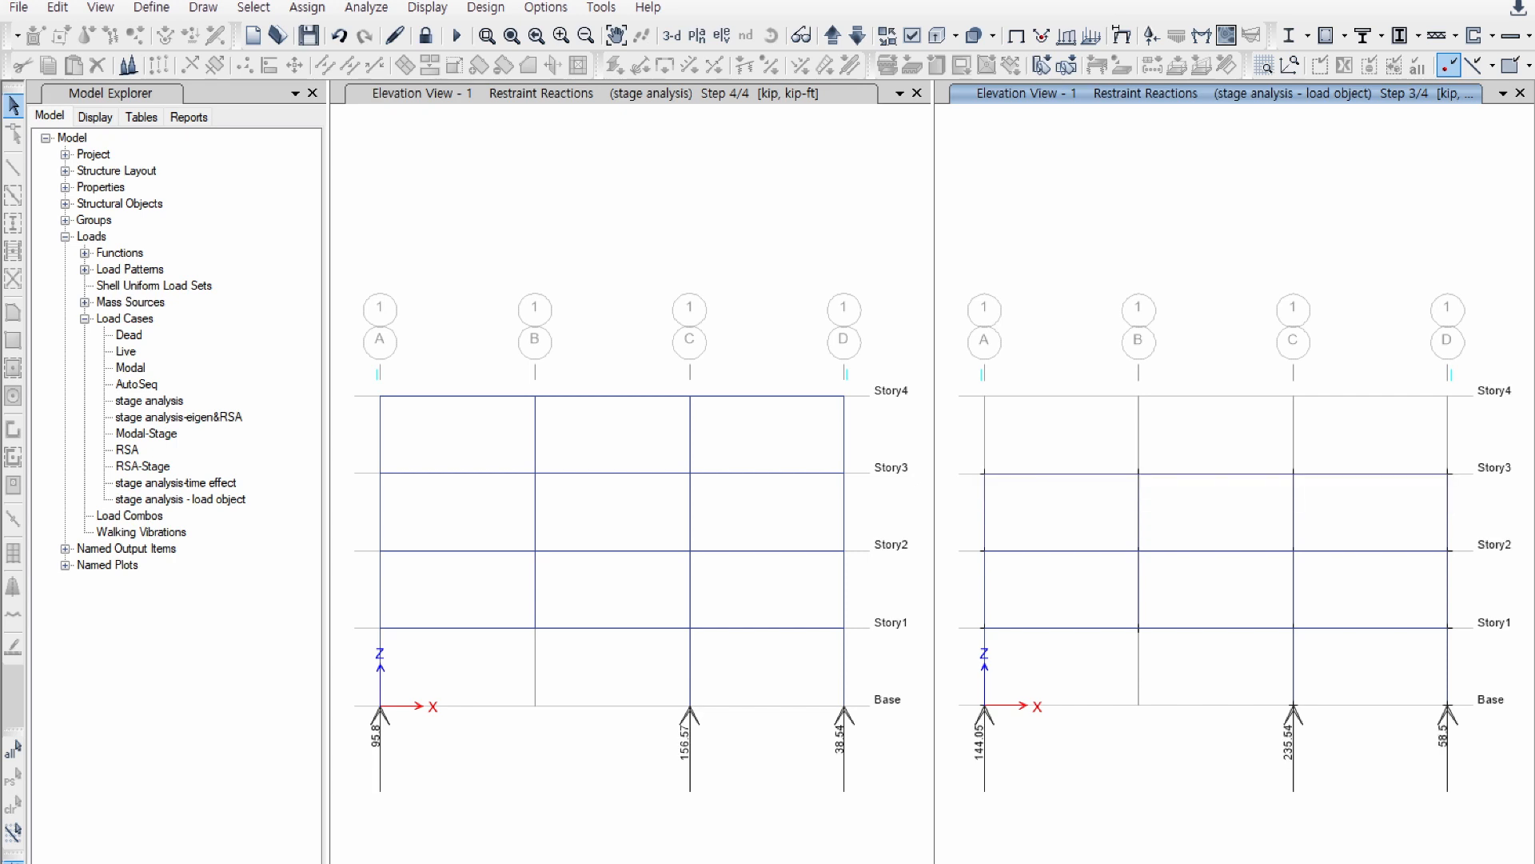
key("Right")
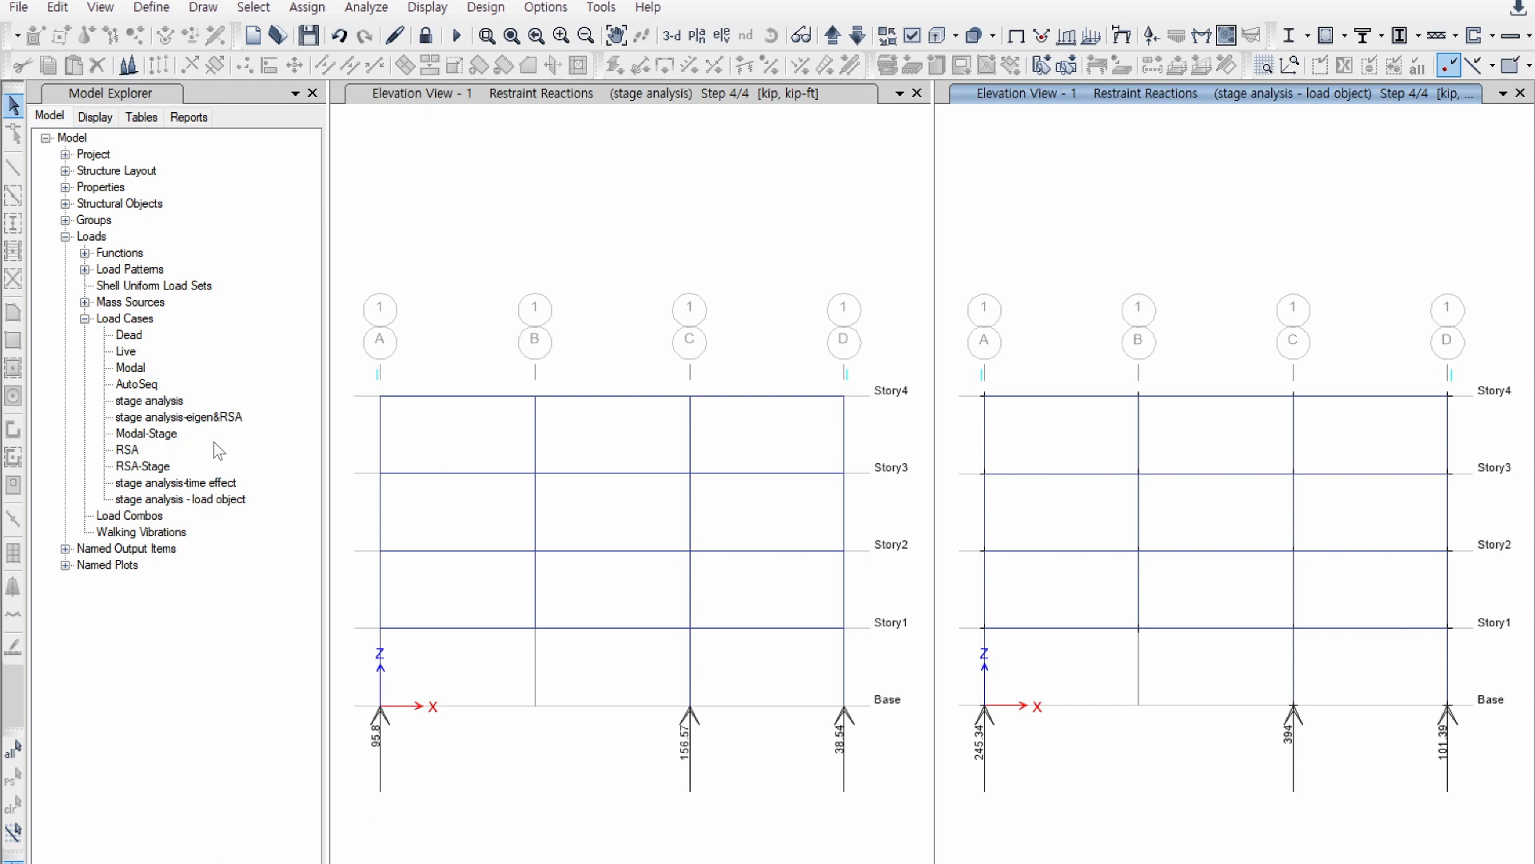
Step: Review the Stage1 operations of the "stage analysis-eigen&RSA" load case and close its load case data
double_click(209, 421)
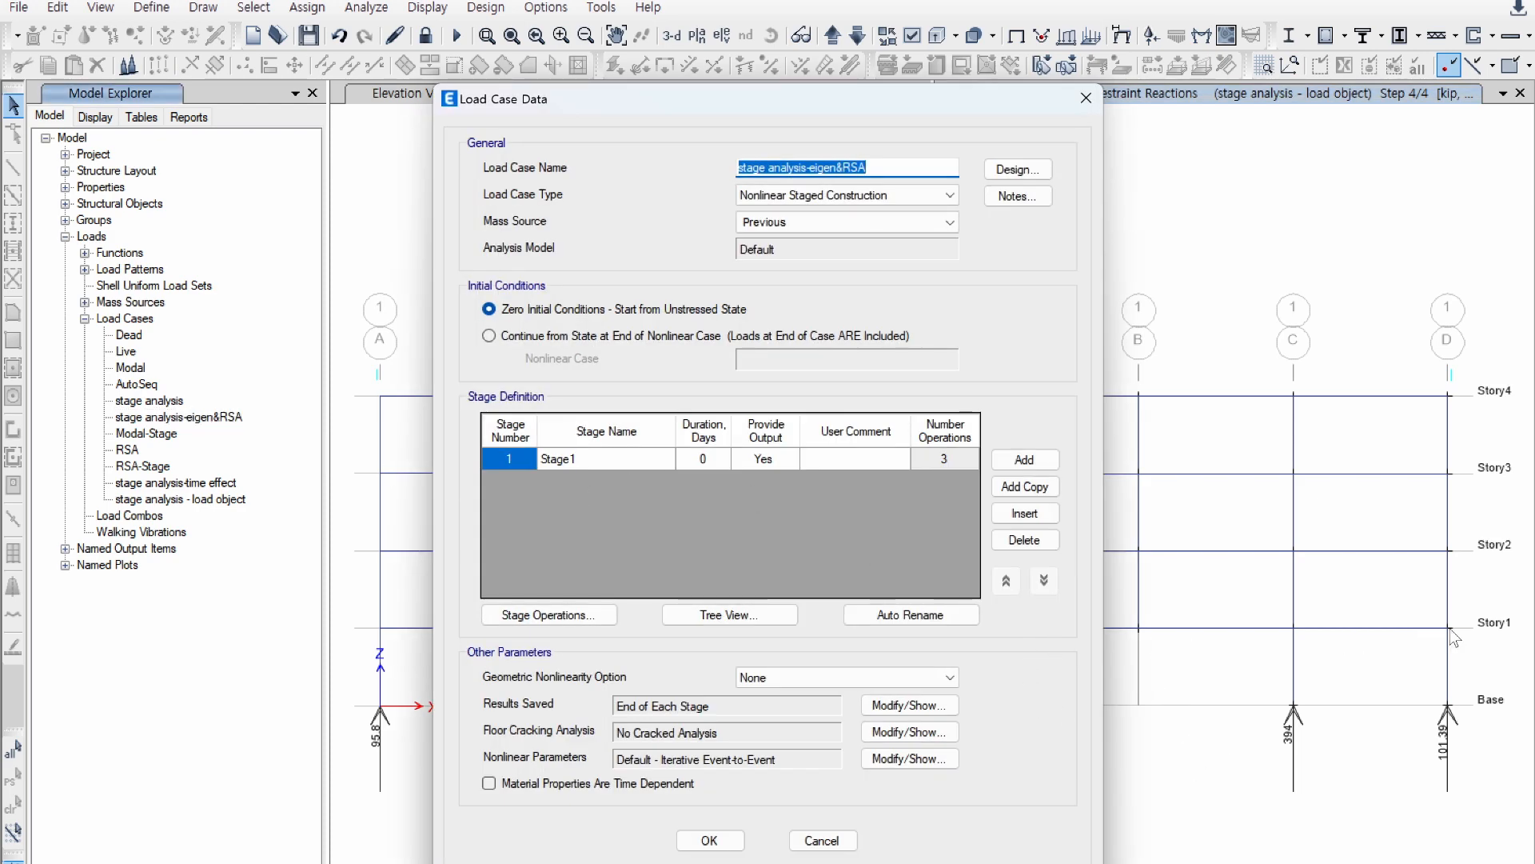
left_click(553, 616)
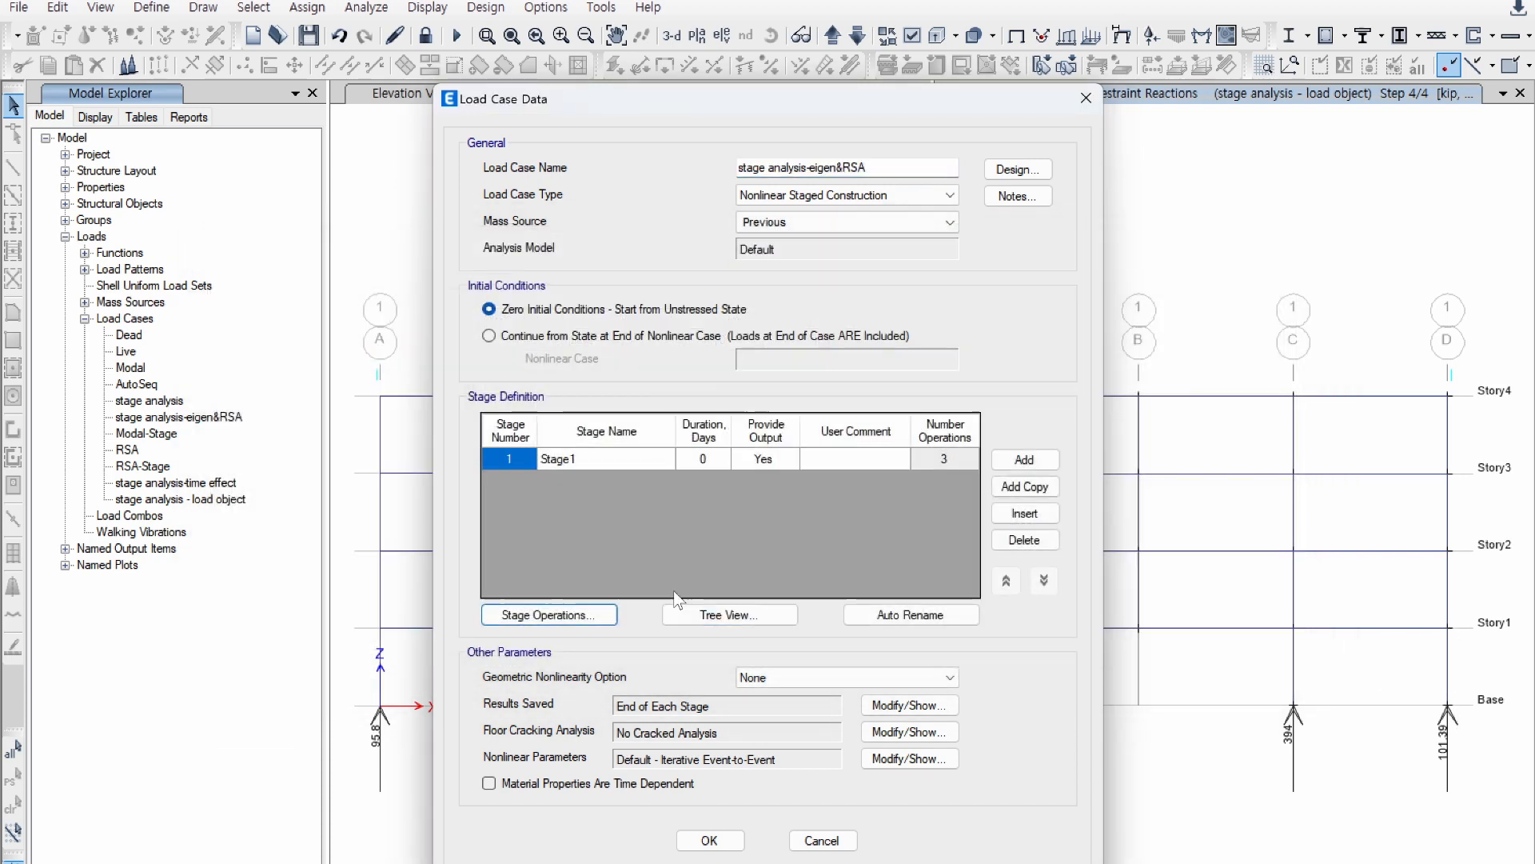
left_click(710, 623)
left_click(710, 839)
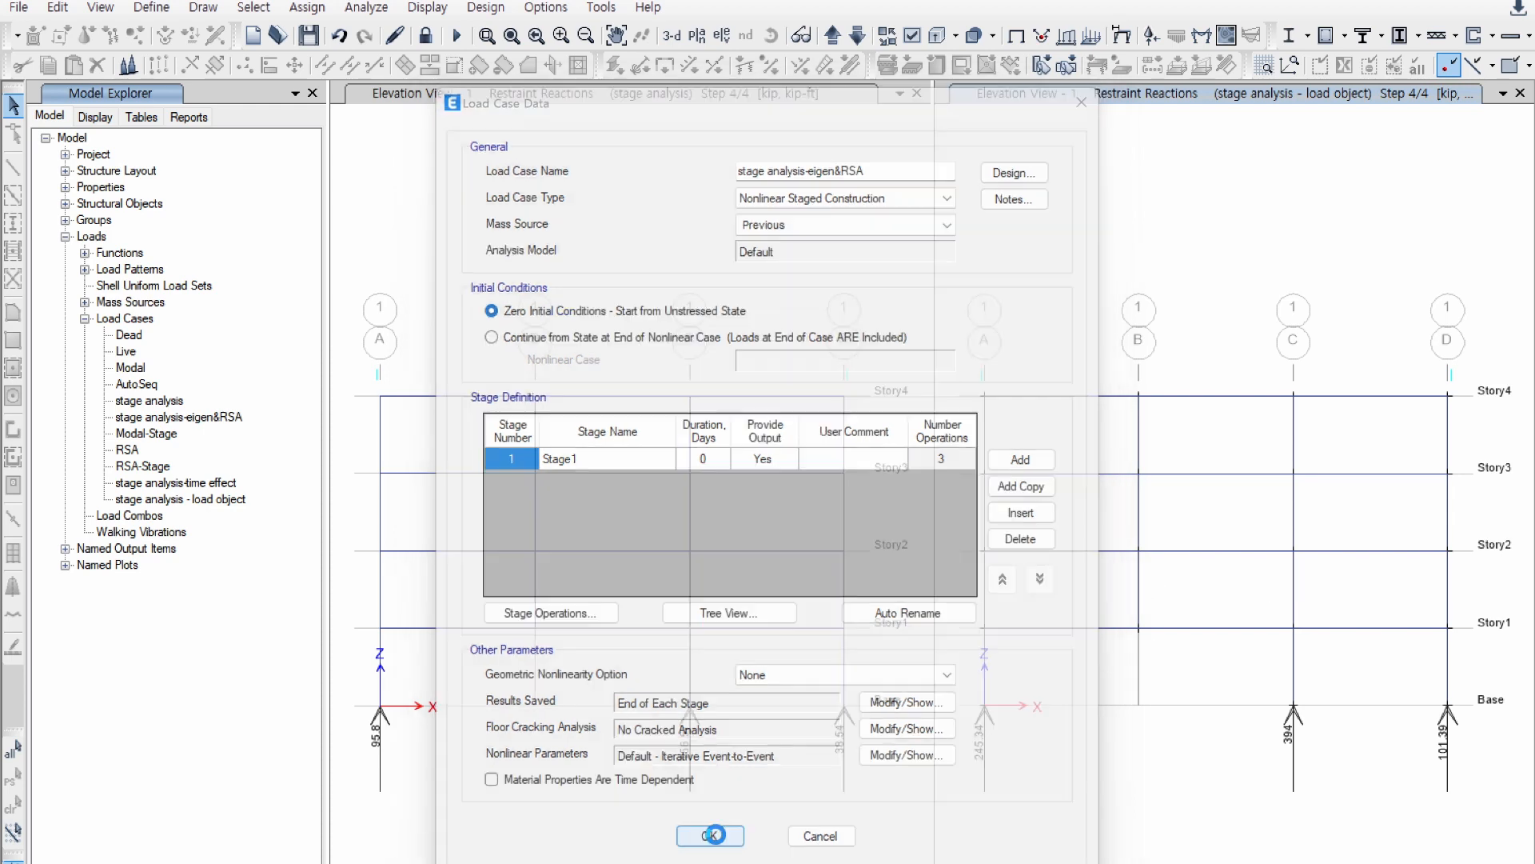
left_click(954, 418)
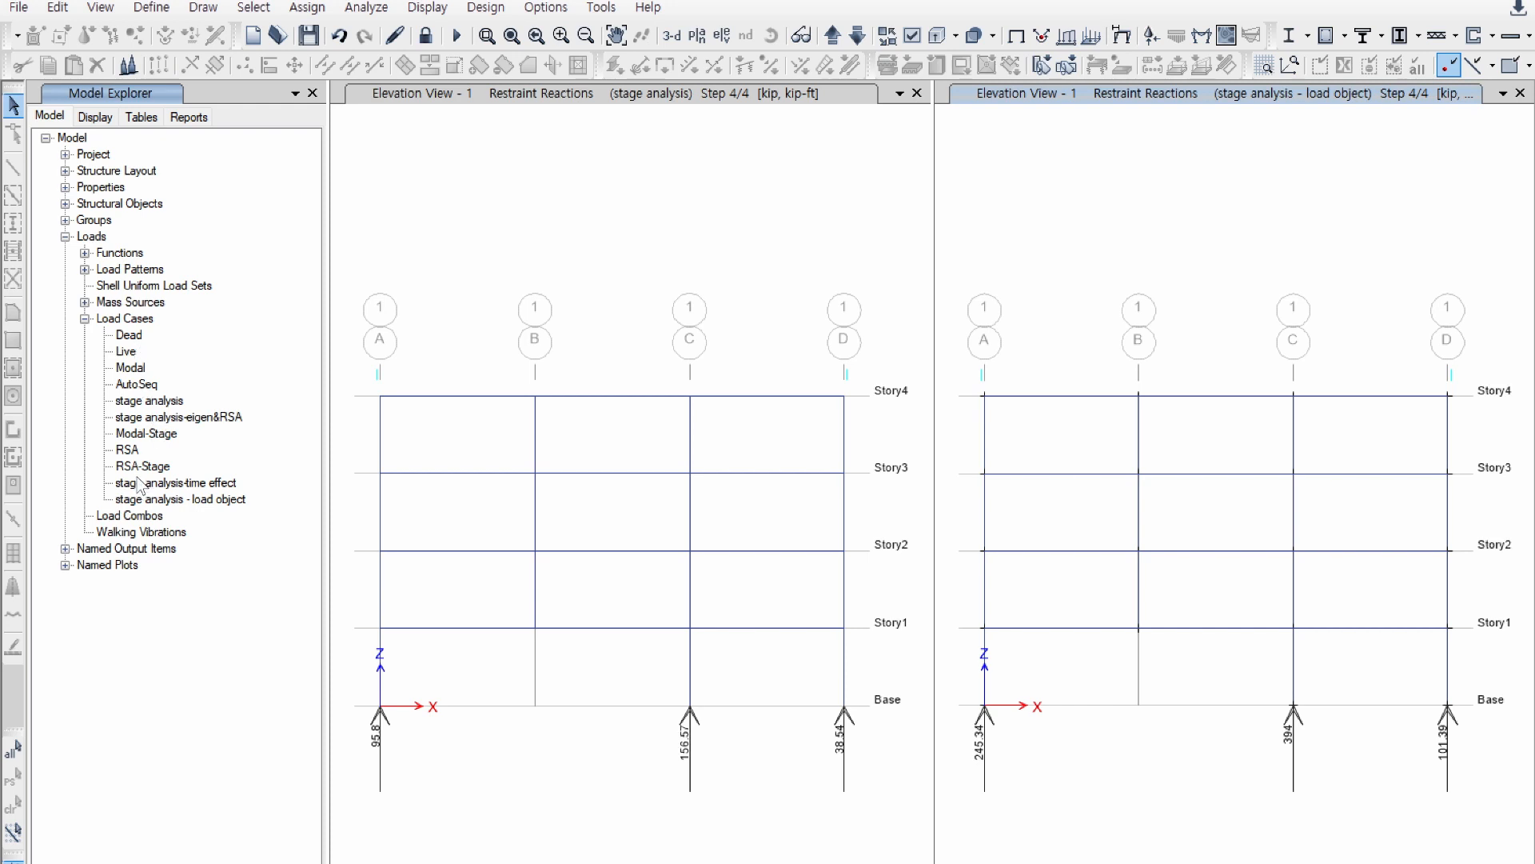
Step: Inspect the Modal load case's stiffness and mode settings and close it without saving changes
left_click(135, 369)
double_click(136, 369)
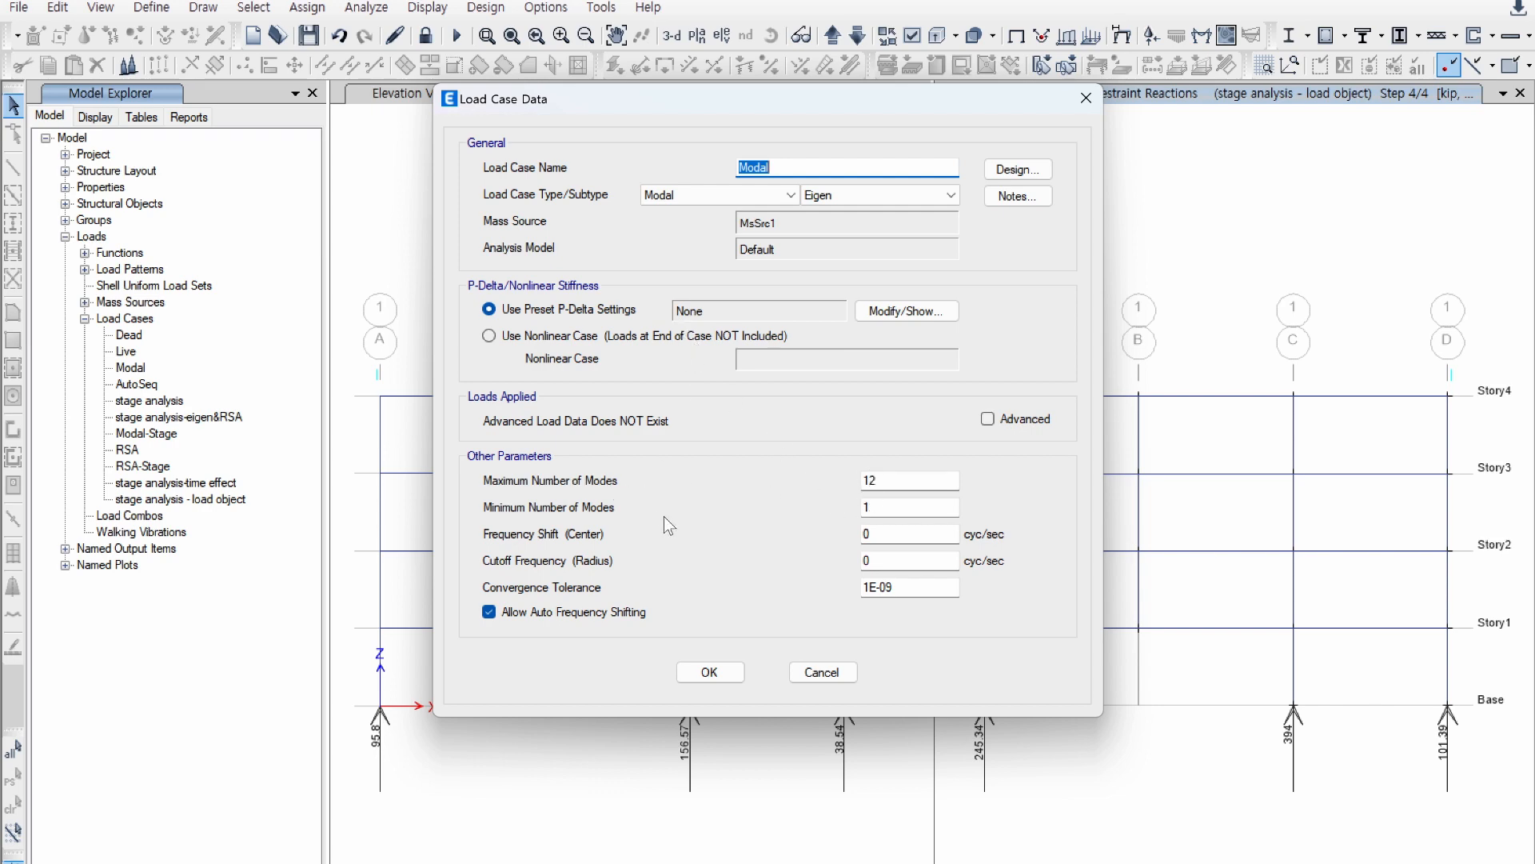
left_click(829, 686)
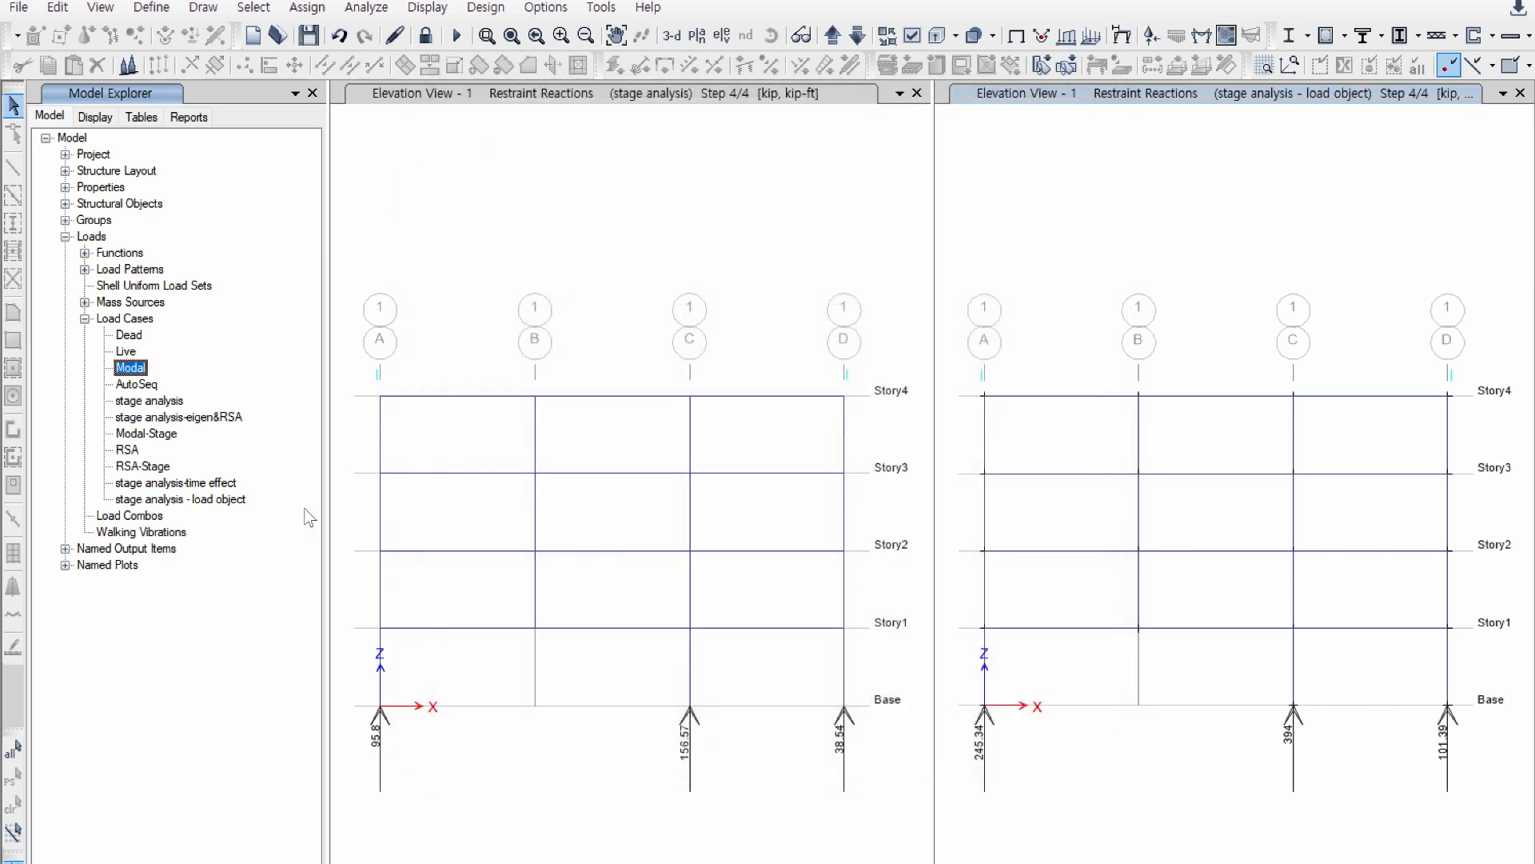
Step: Inspect the Modal-Stage load case's nonlinear stiffness setting that uses "stage analysis-eigen&RSA" and close the load case data
double_click(166, 437)
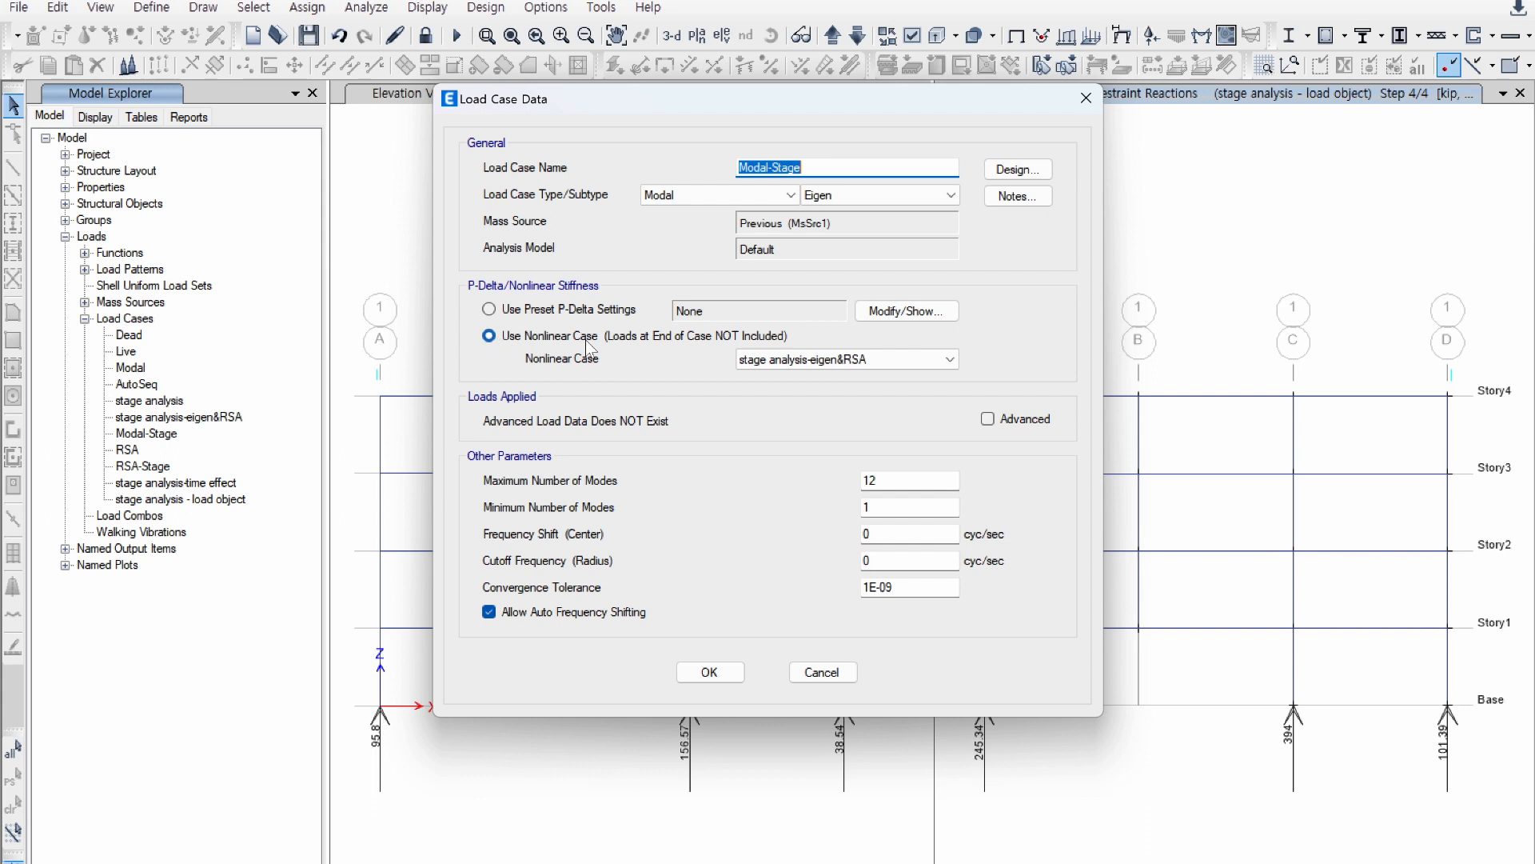
left_click(779, 362)
left_click(780, 361)
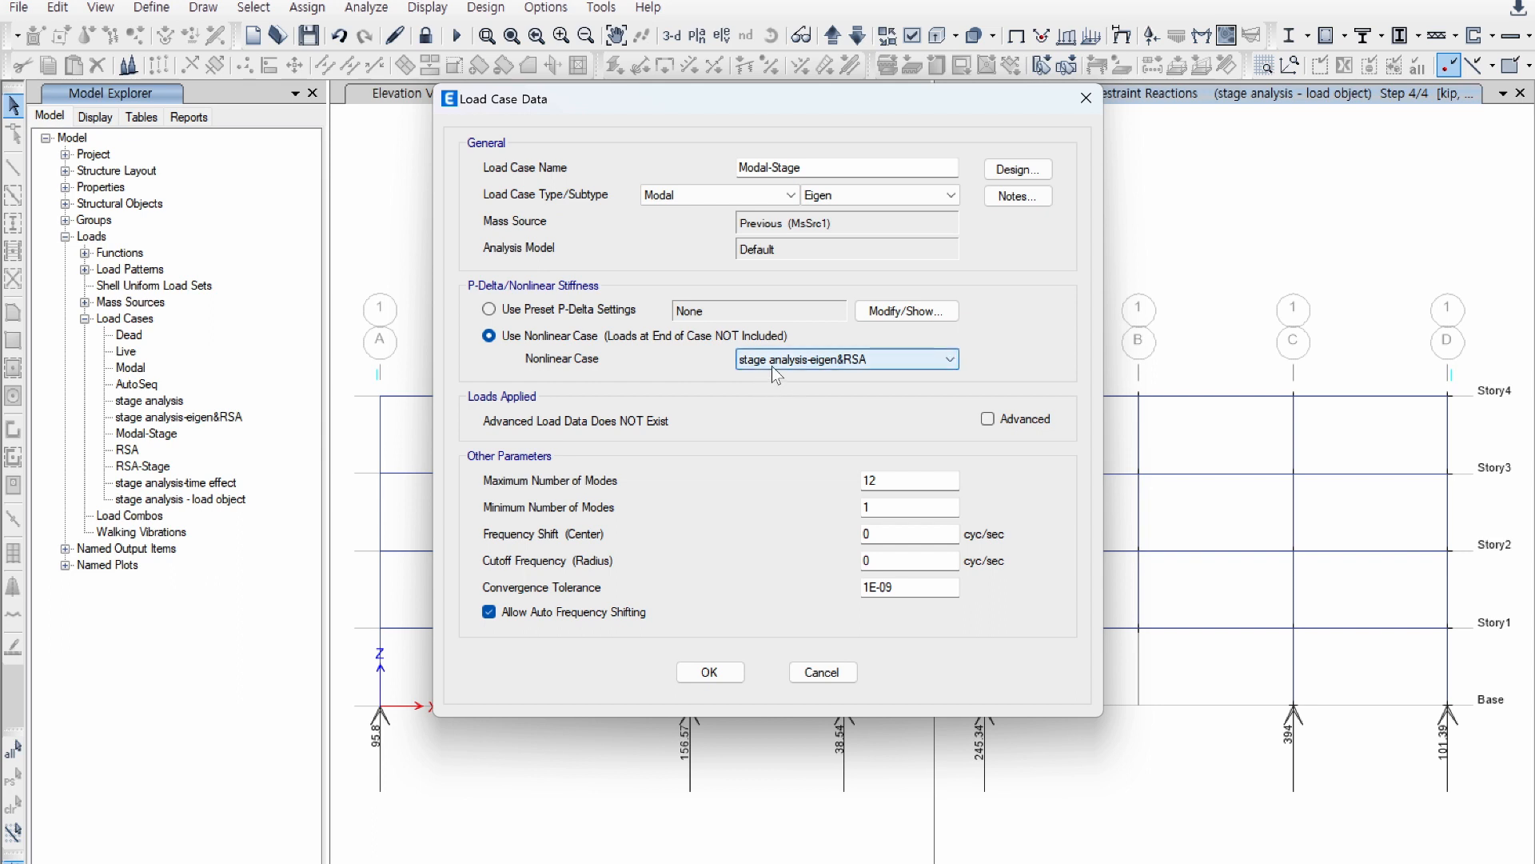
left_click(710, 672)
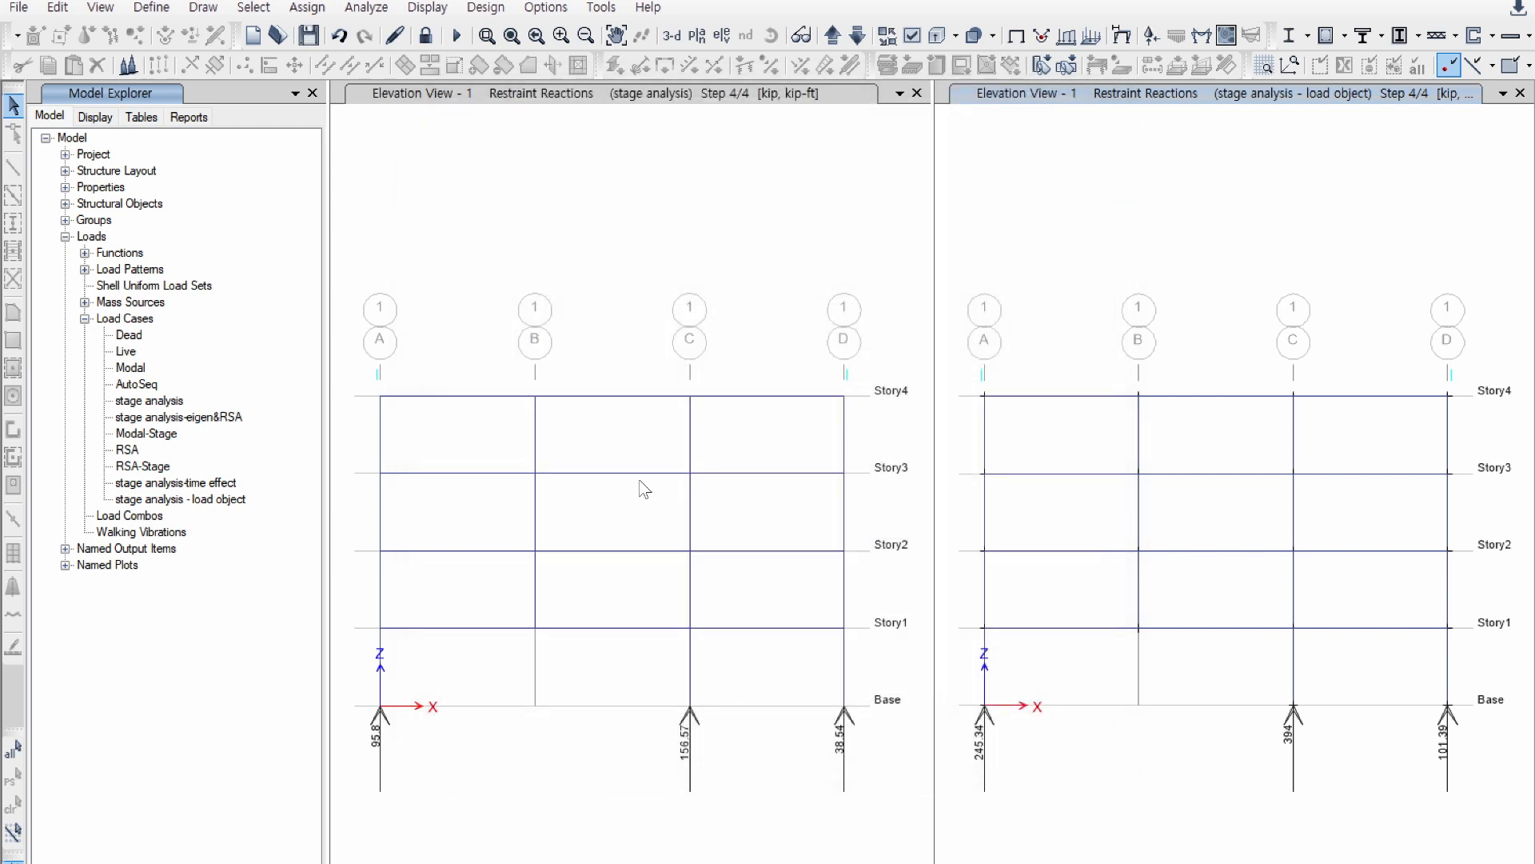
left_click(456, 36)
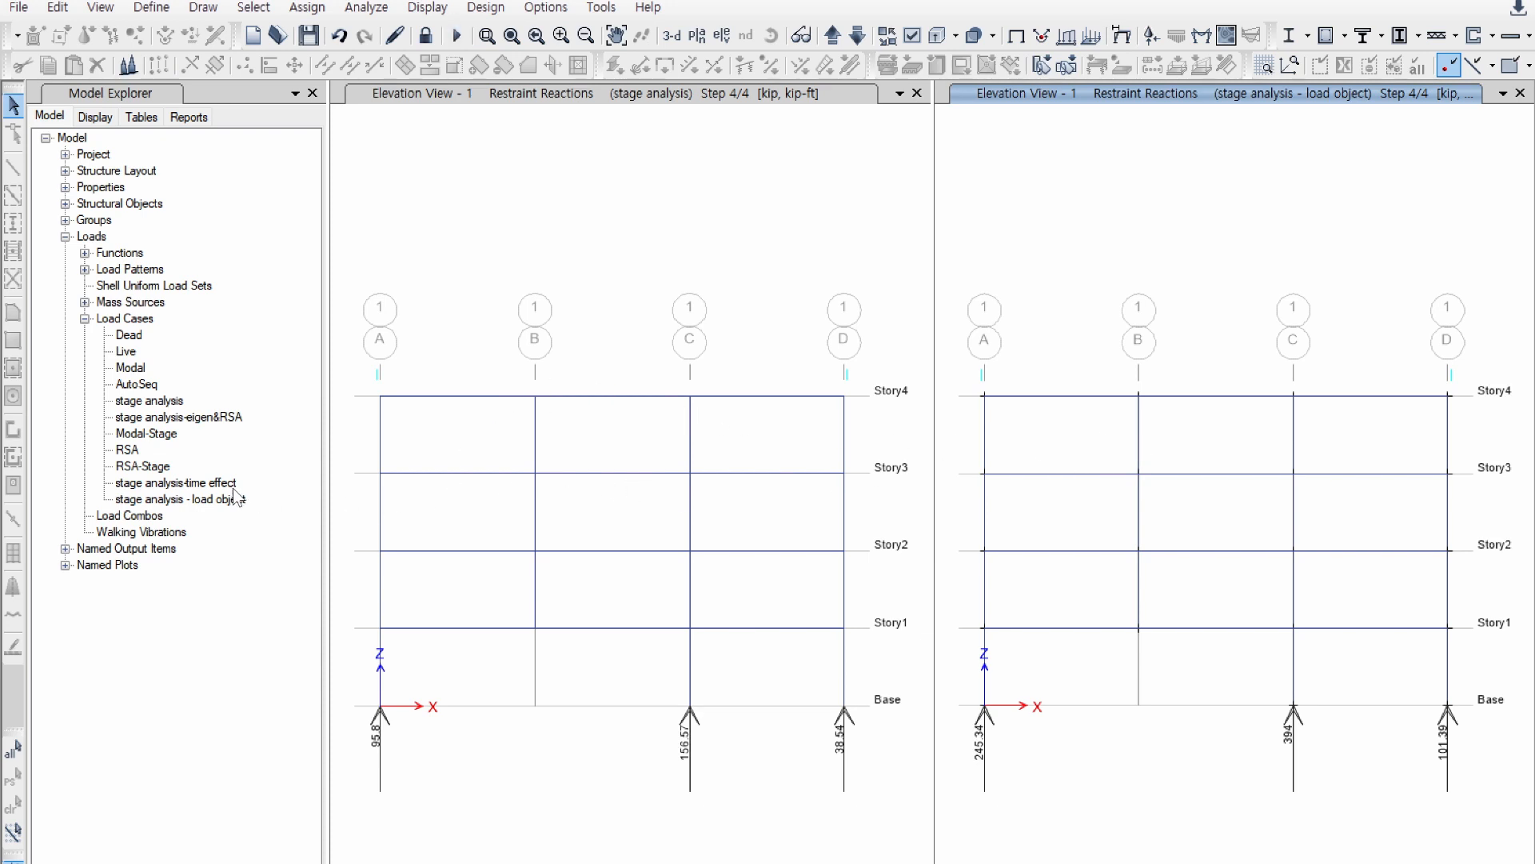
Step: Inspect the RSA-Stage response spectrum case, checking its Modal-Stage modal load case choice, and close it without saving changes
left_click(150, 472)
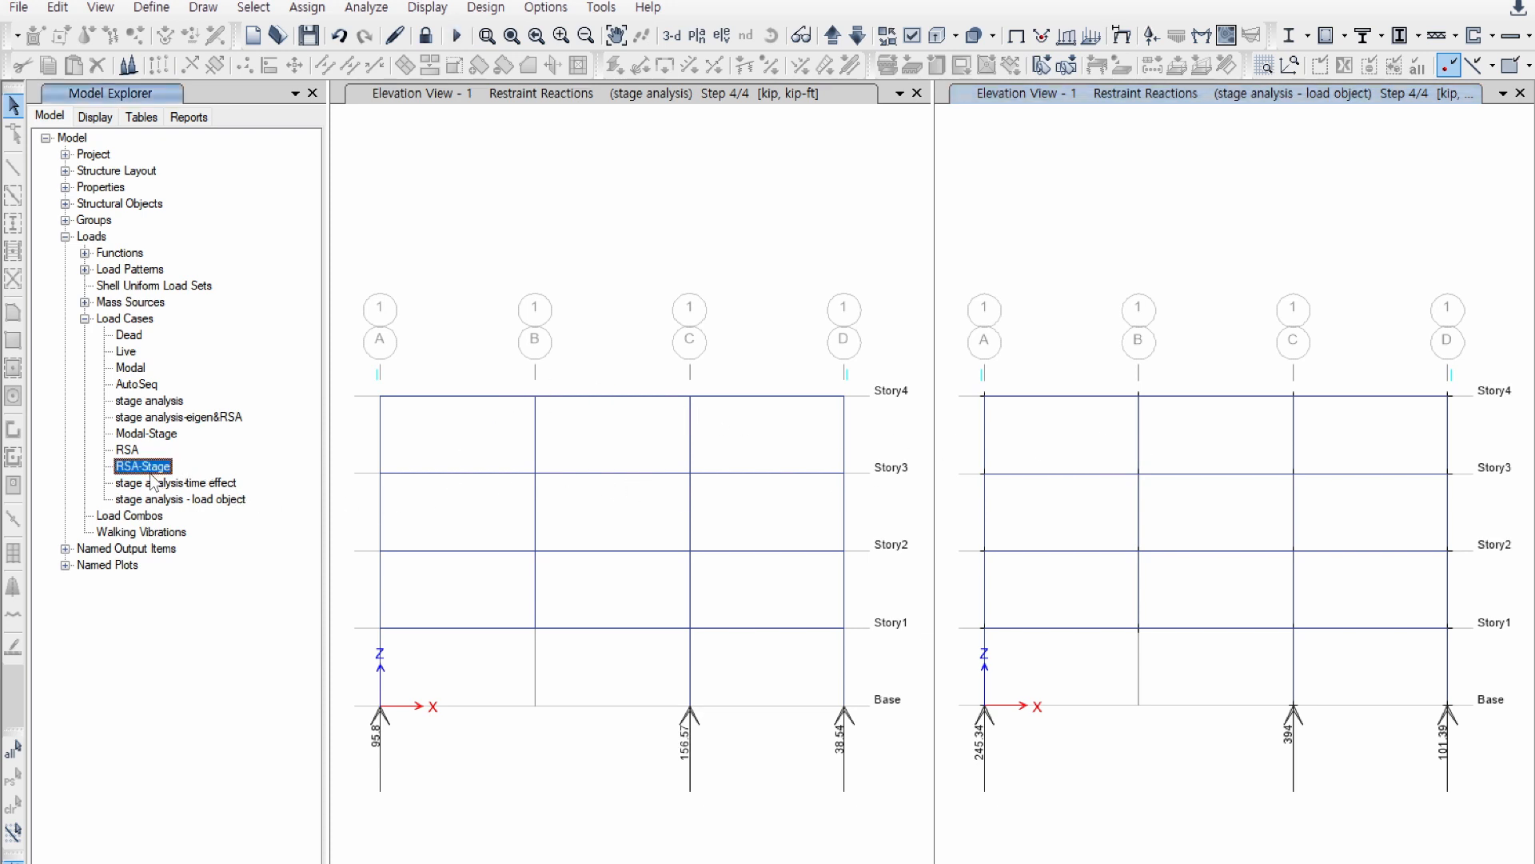
double_click(150, 473)
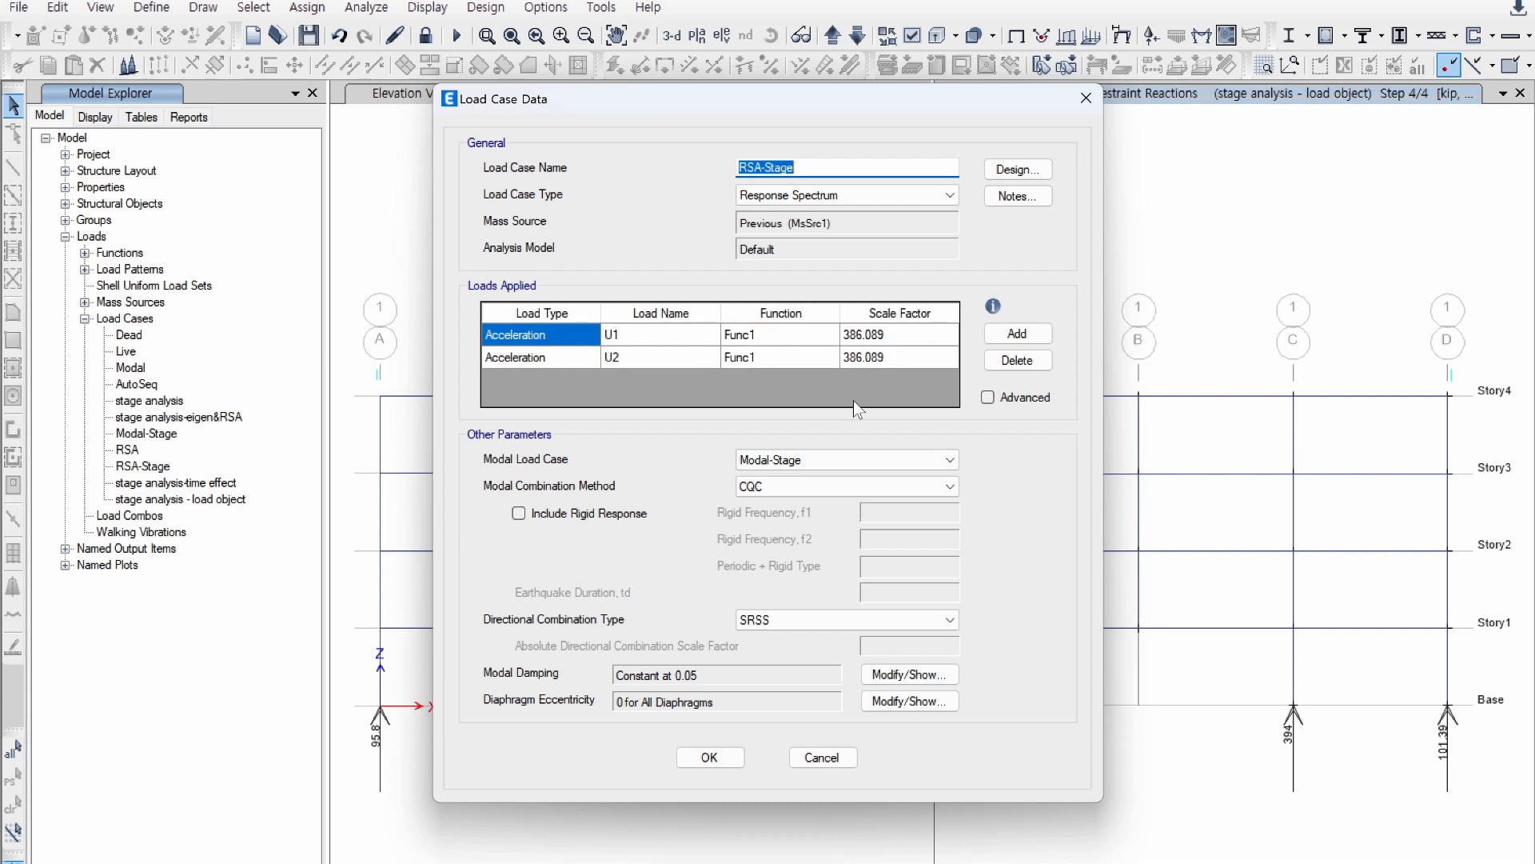
left_click(782, 462)
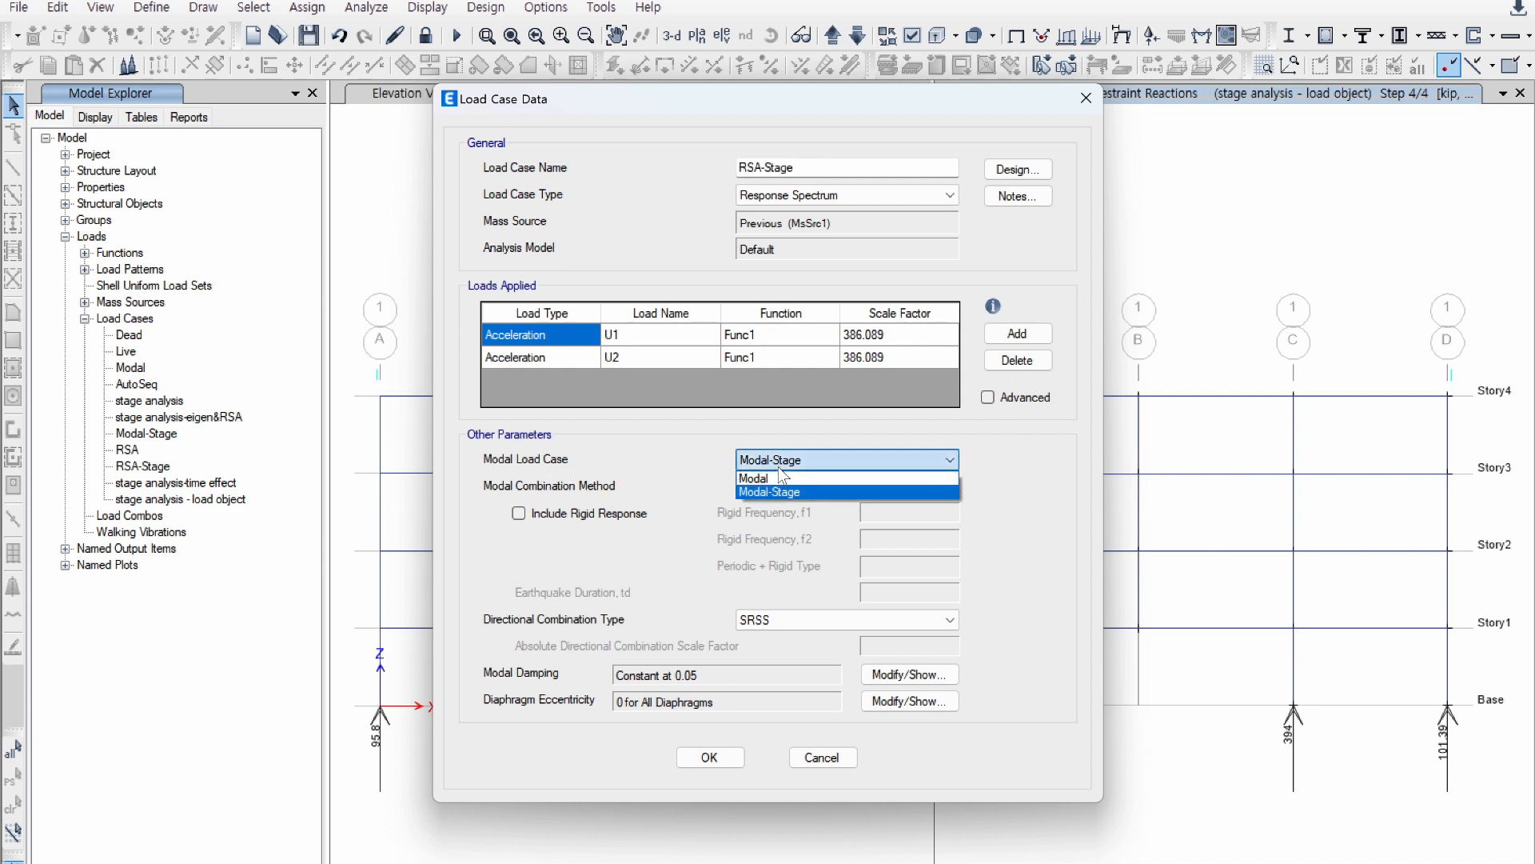
left_click(775, 489)
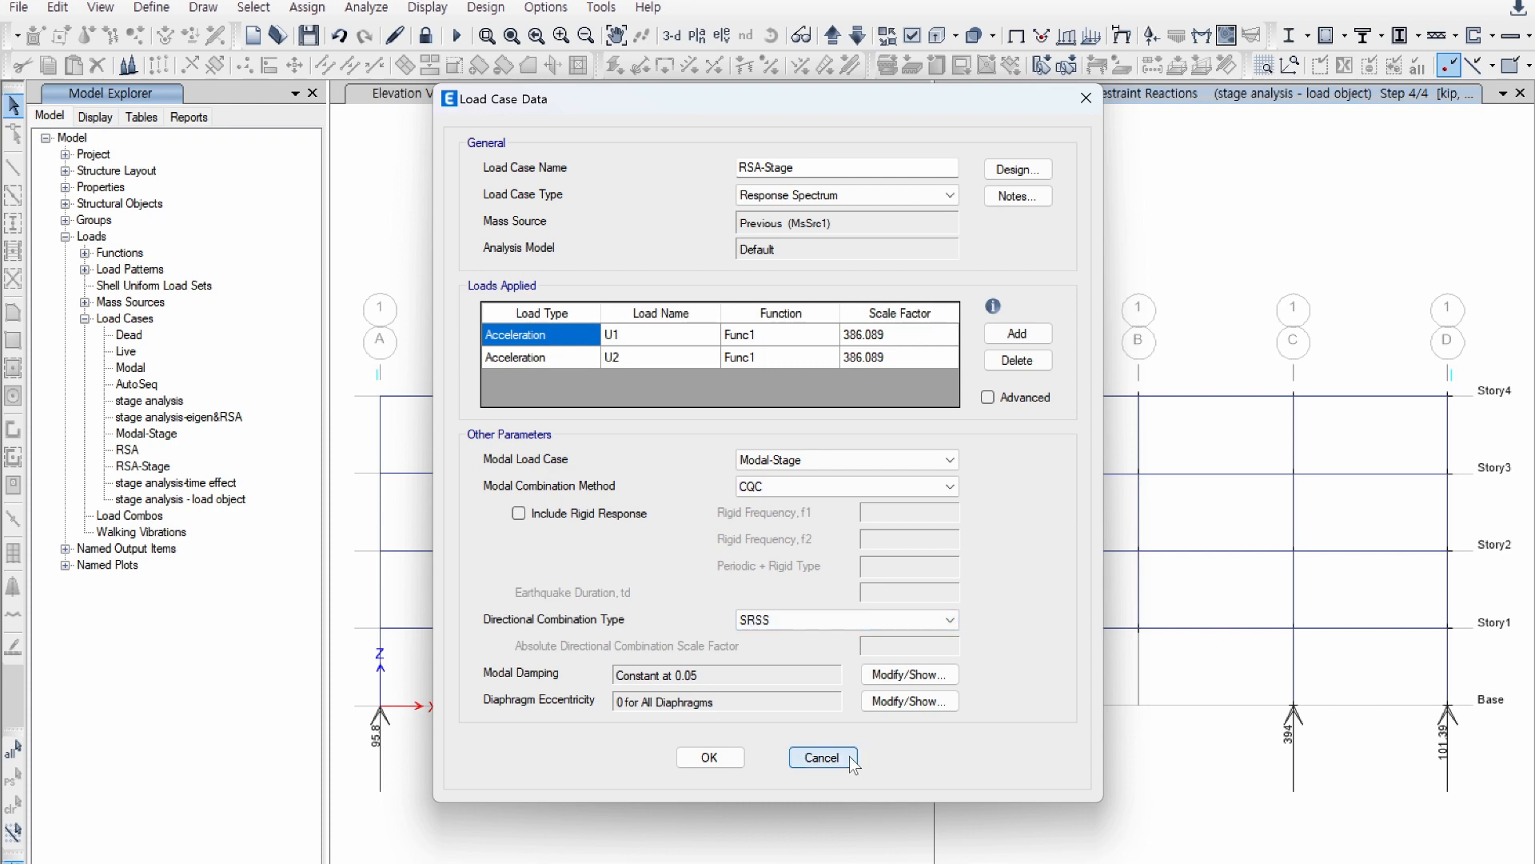
left_click(821, 756)
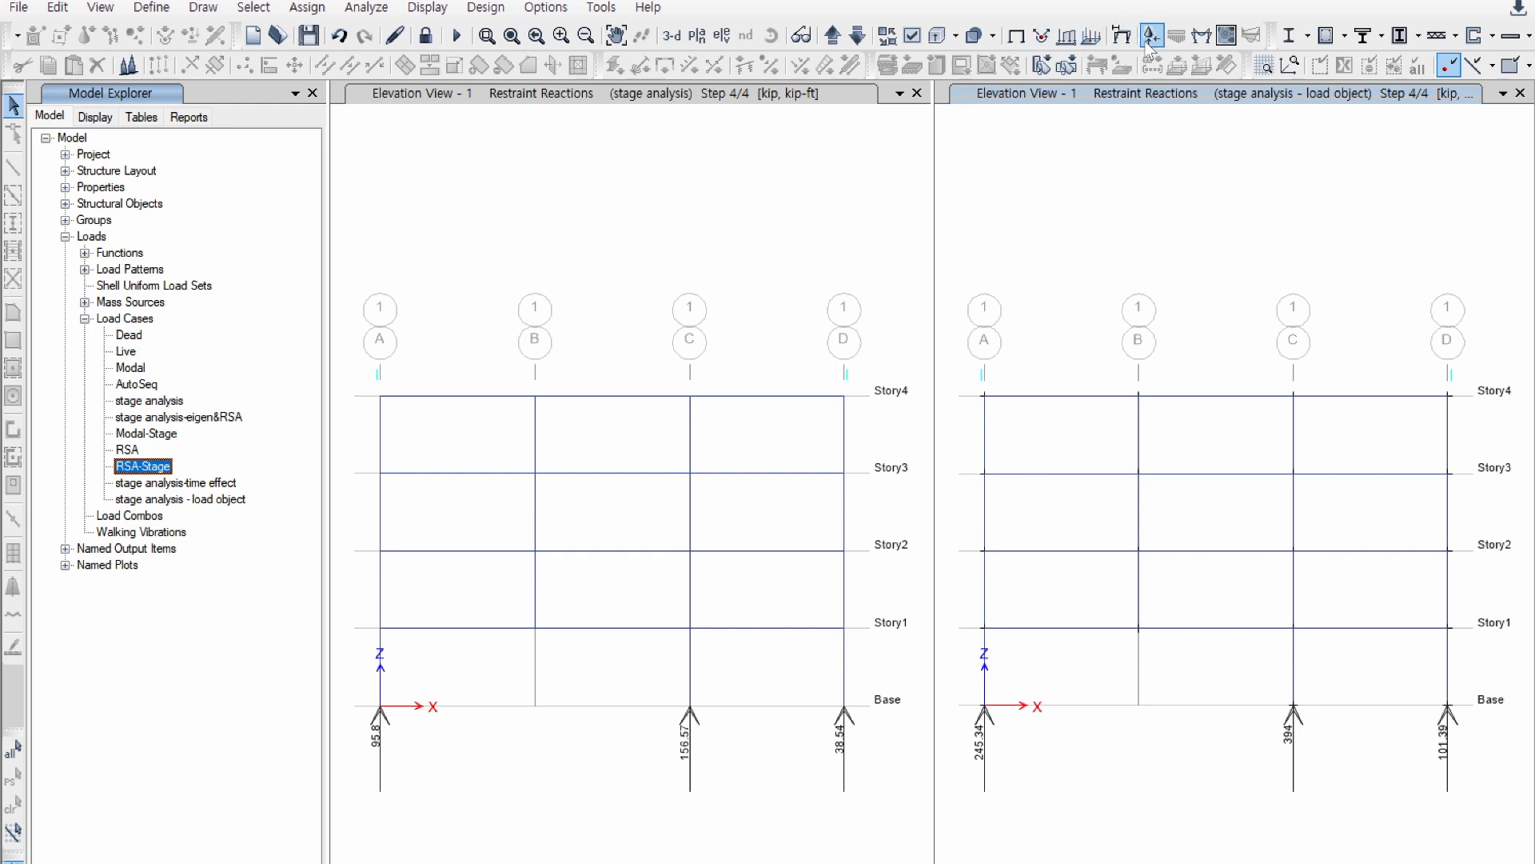
Step: Display the Modal case's mode 1 shape in the elevation view showing the "stage analysis - load object" reactions
left_click(1123, 35)
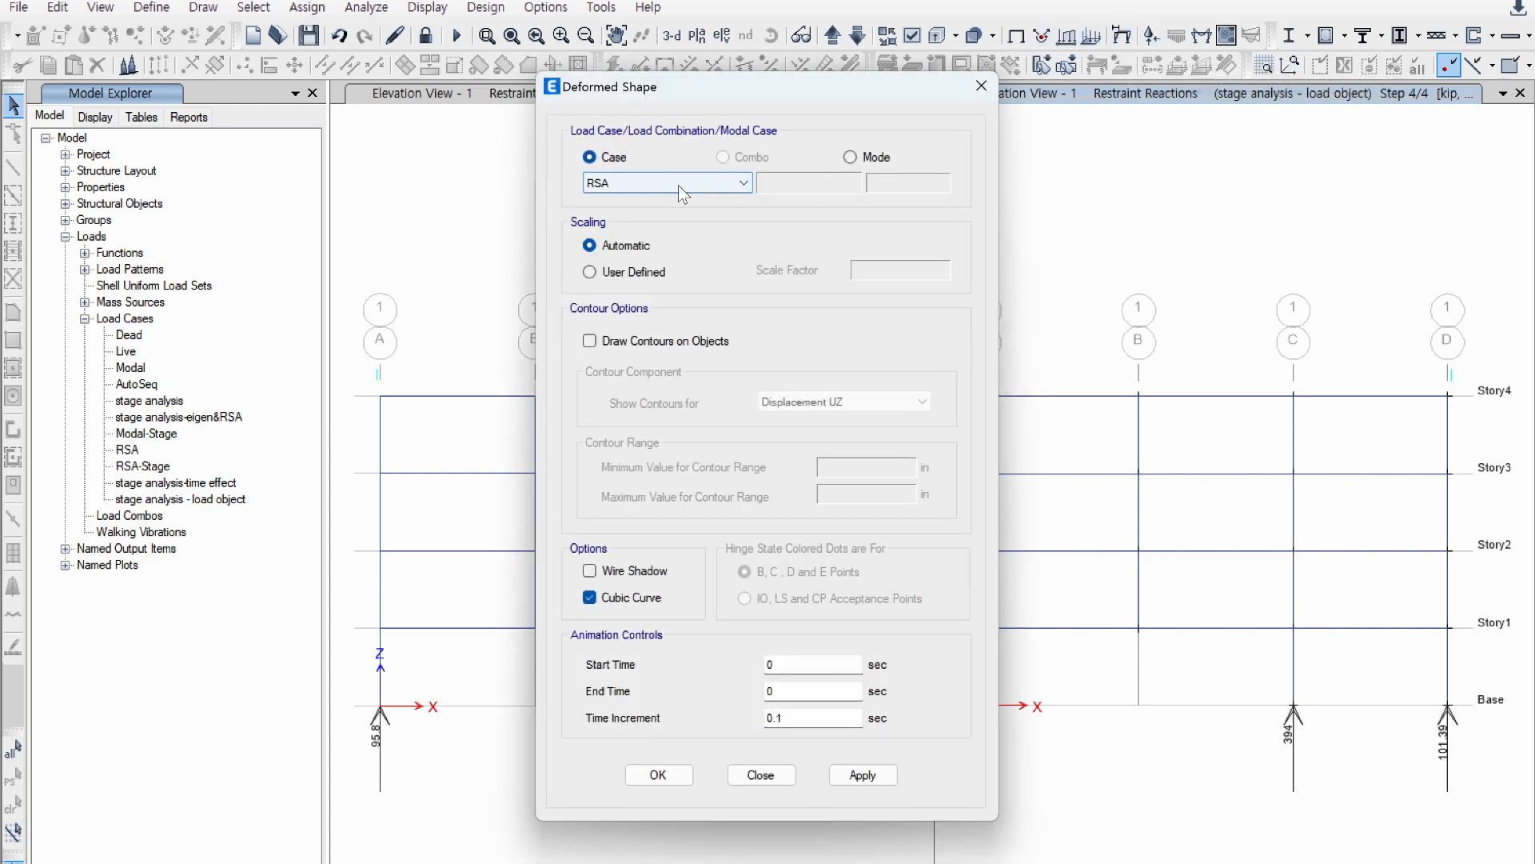
left_click(677, 183)
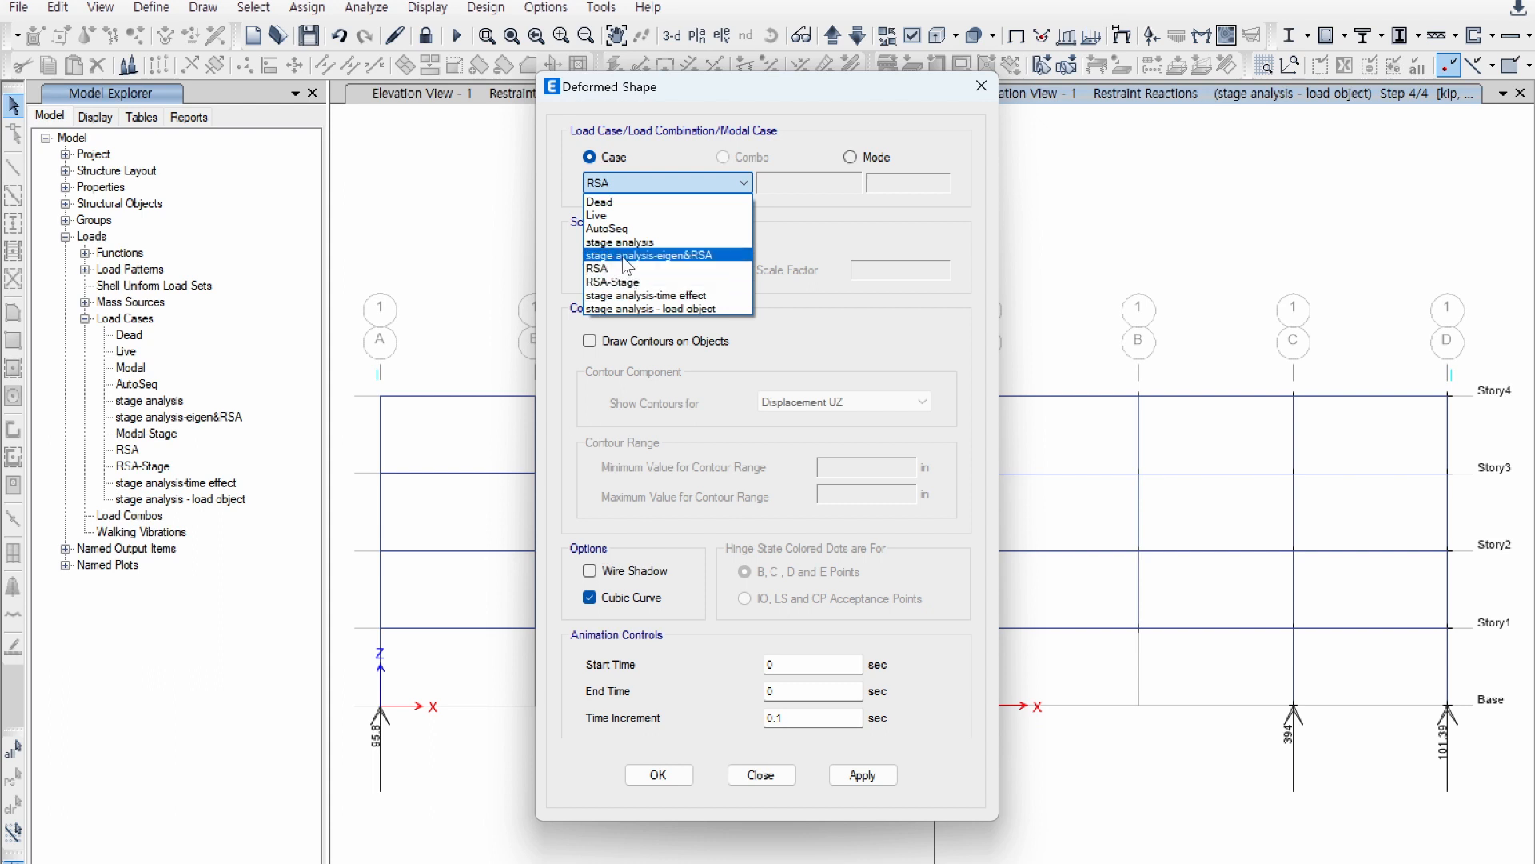
left_click(578, 439)
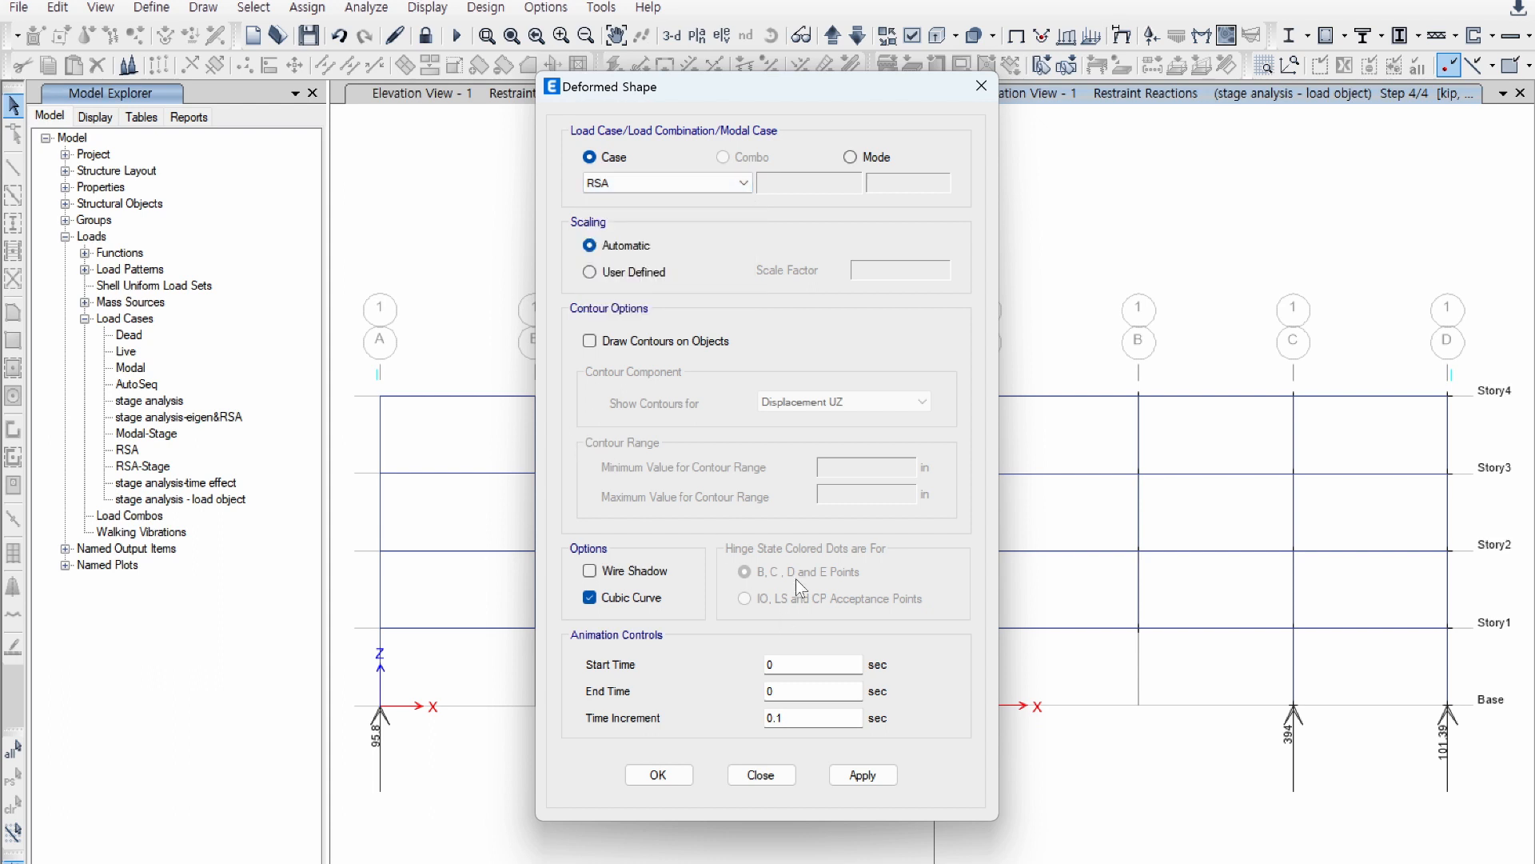
left_click(875, 157)
left_click(703, 183)
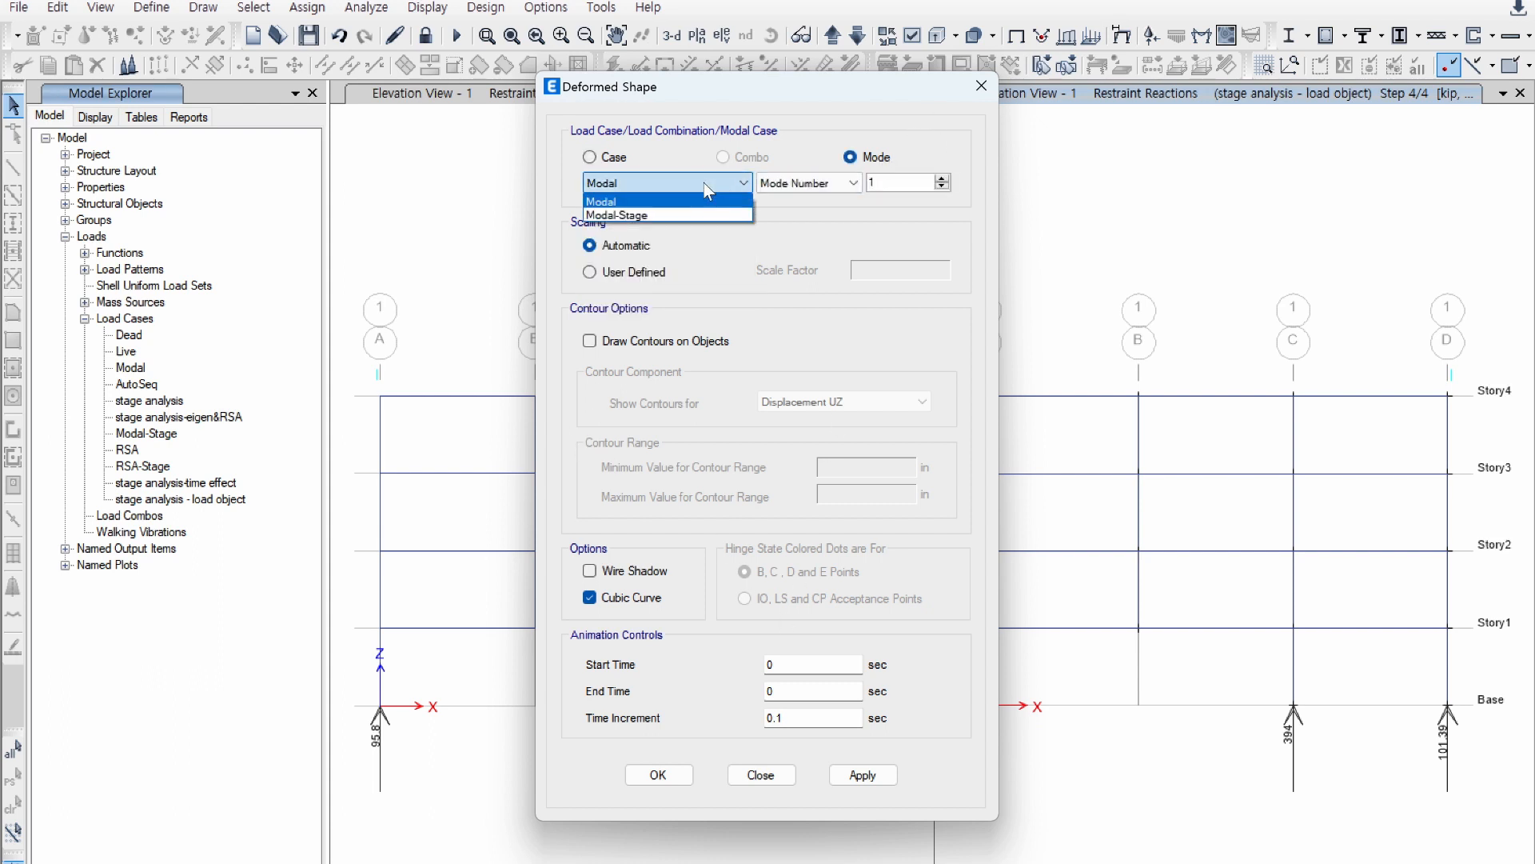
left_click(712, 181)
left_click(831, 769)
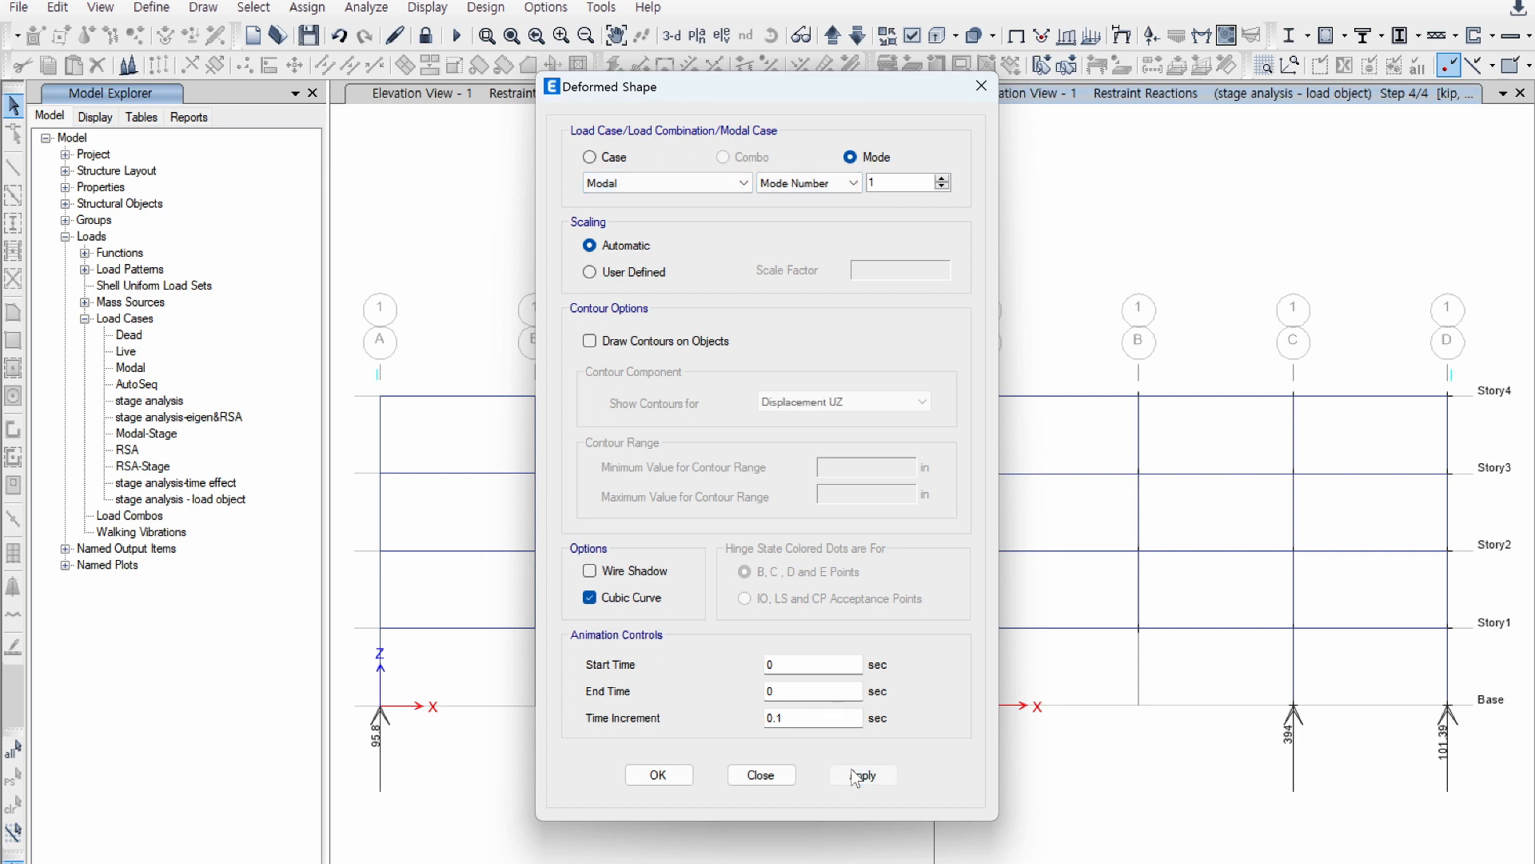
left_click(659, 775)
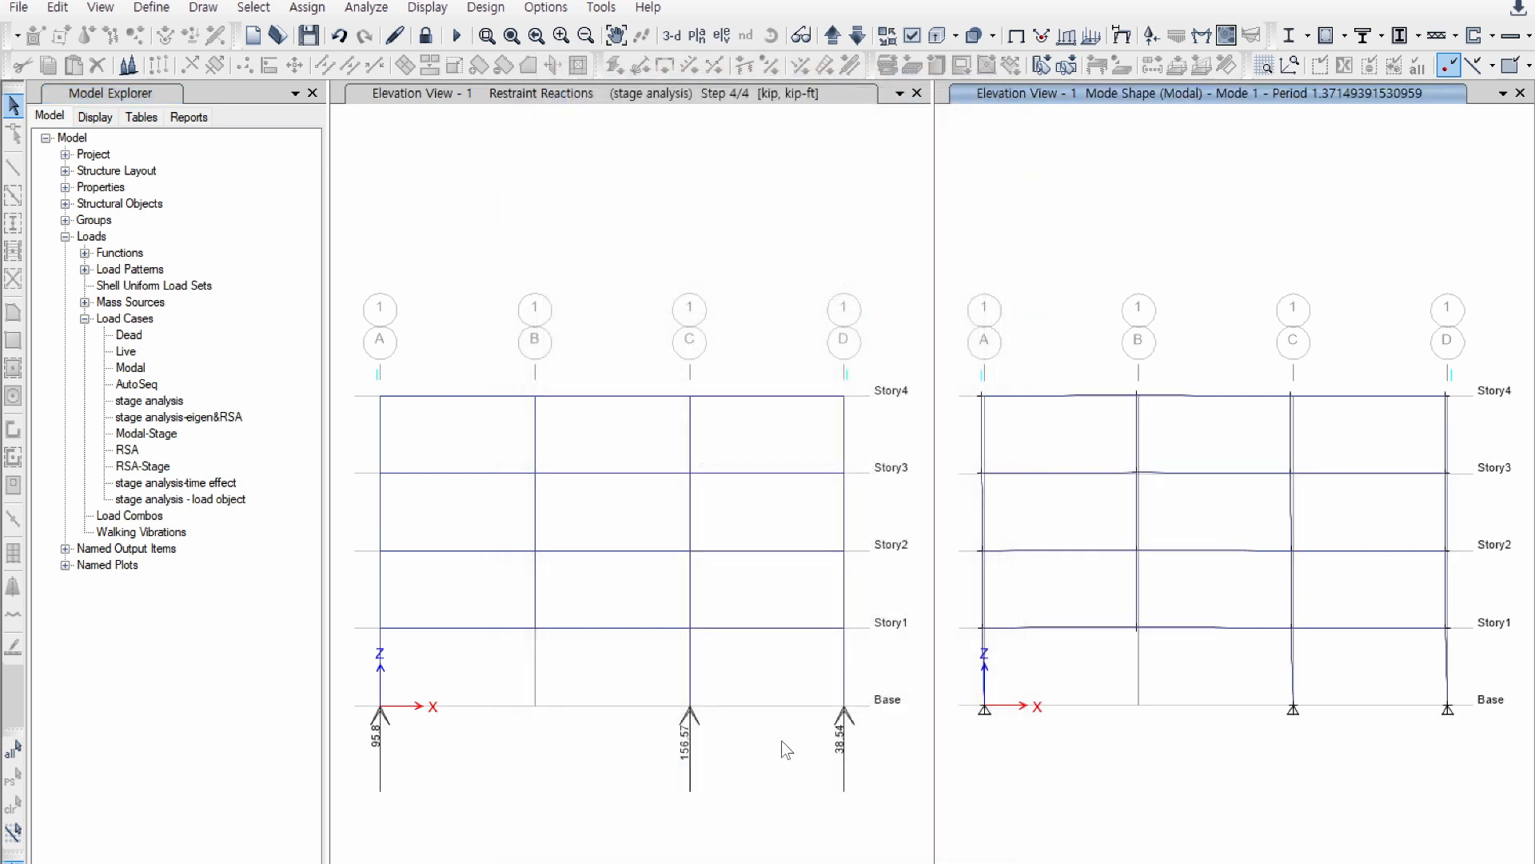
Step: Display the Modal case's mode shape in the elevation view with the "stage analysis" reactions and advance it from mode 1 to mode 5
left_click(702, 172)
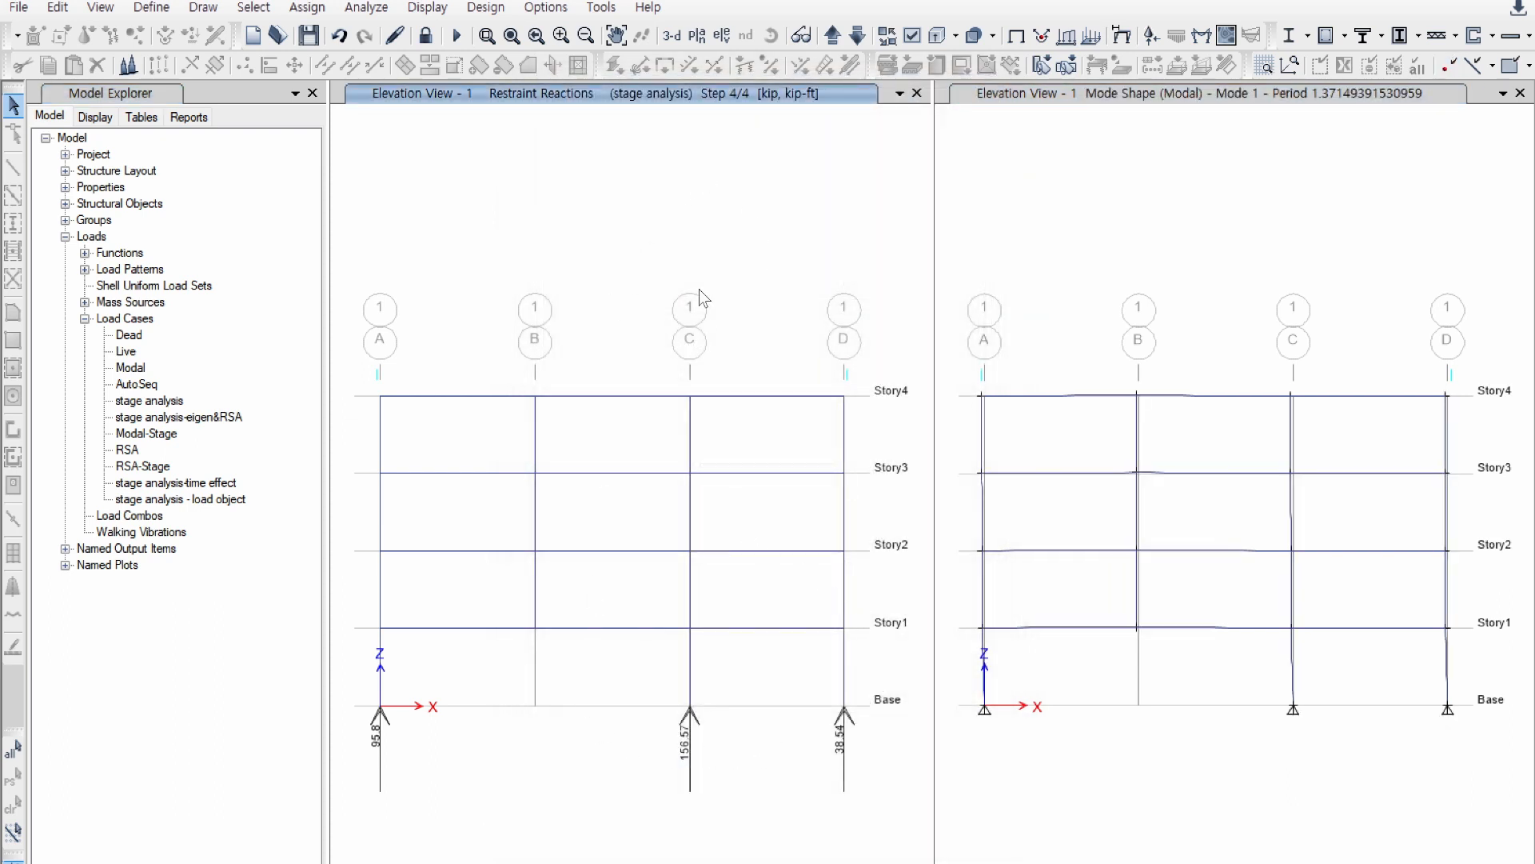
left_click(1123, 36)
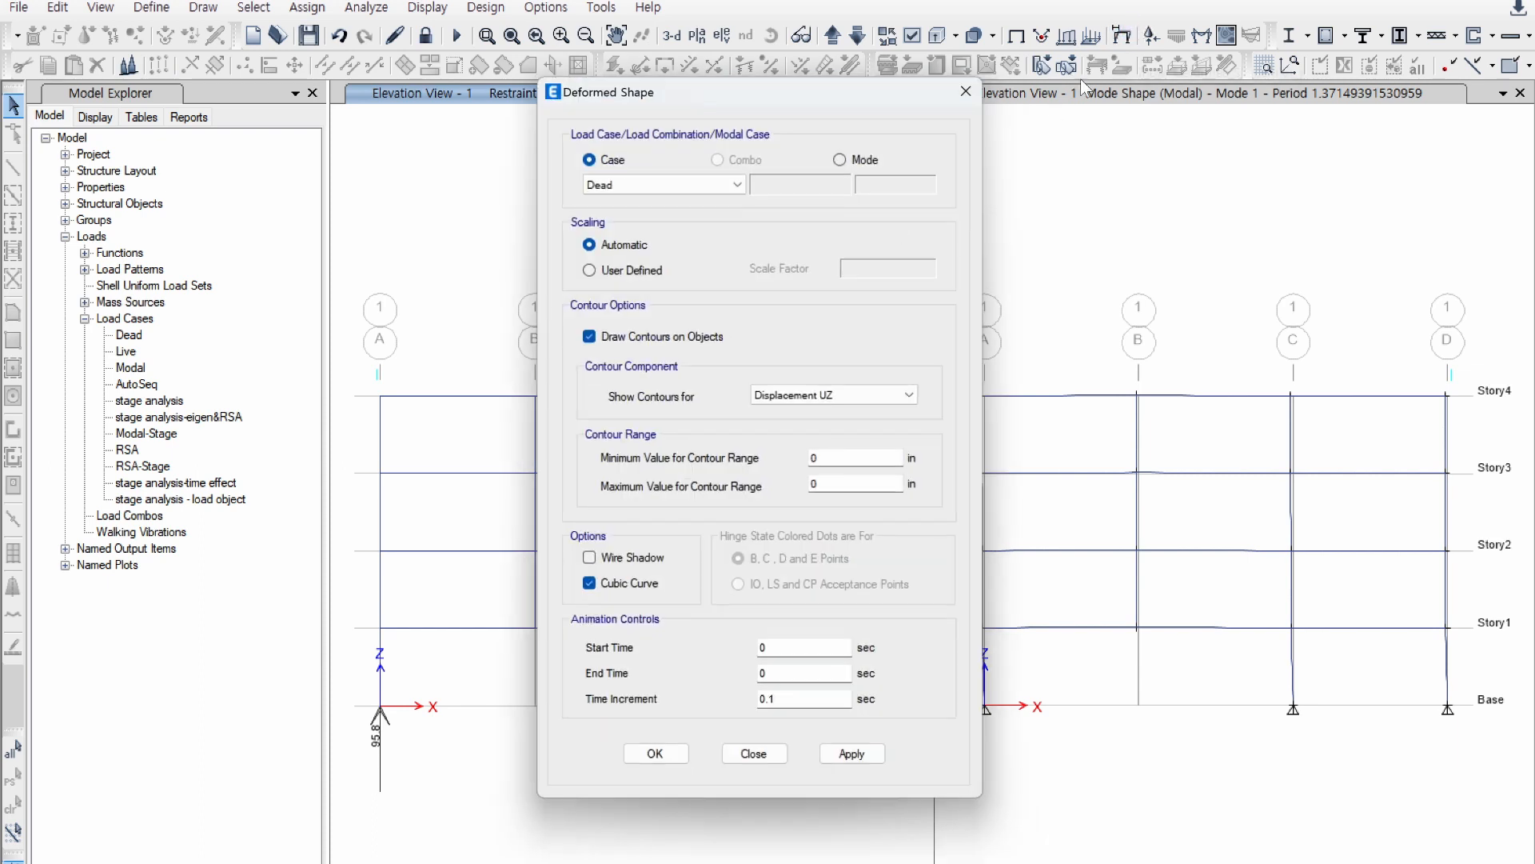
left_click(878, 159)
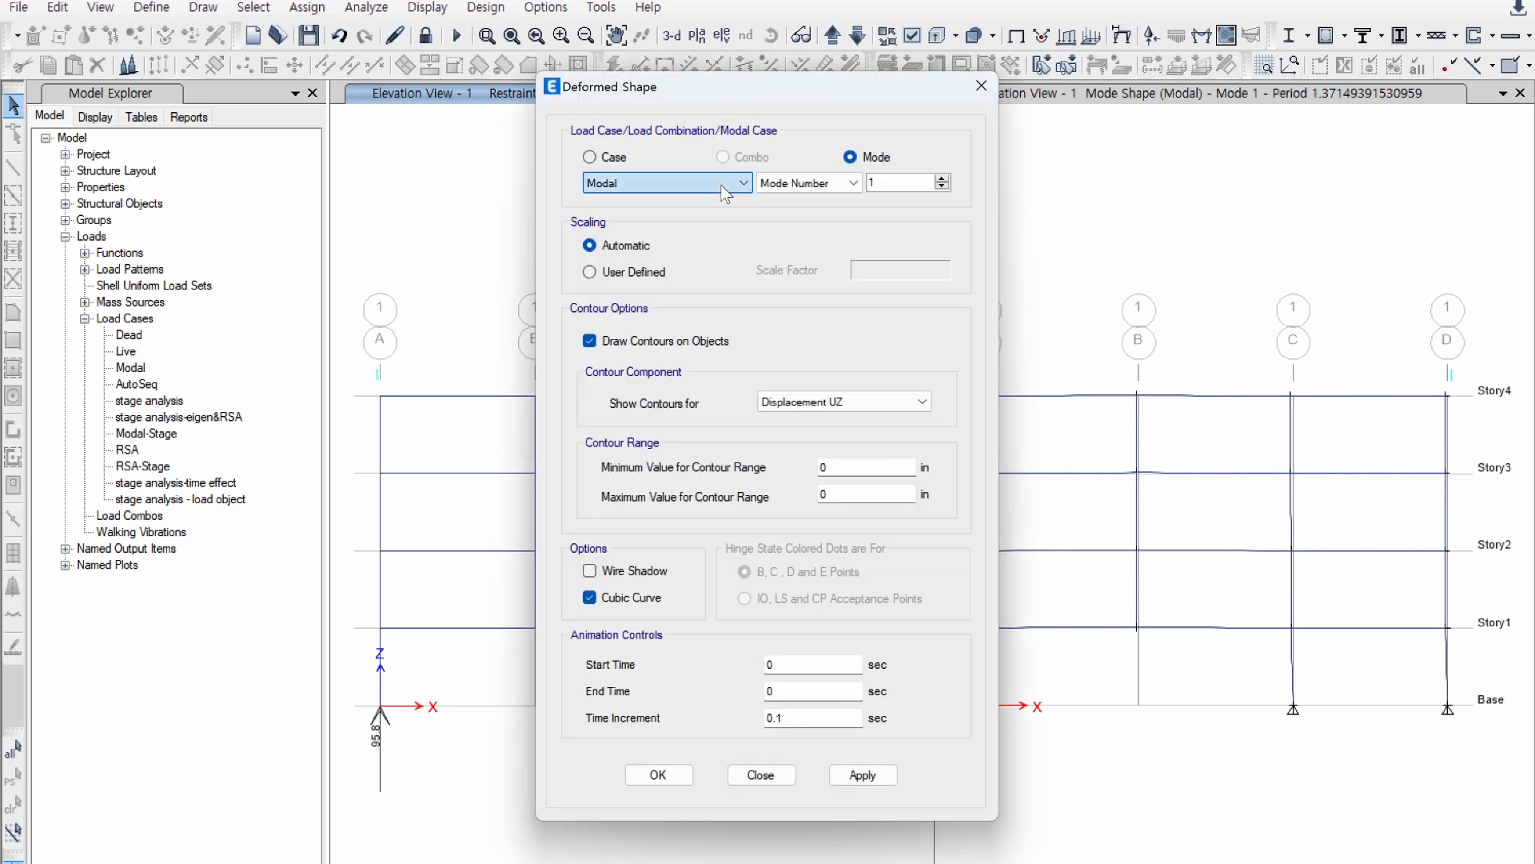
left_click(862, 775)
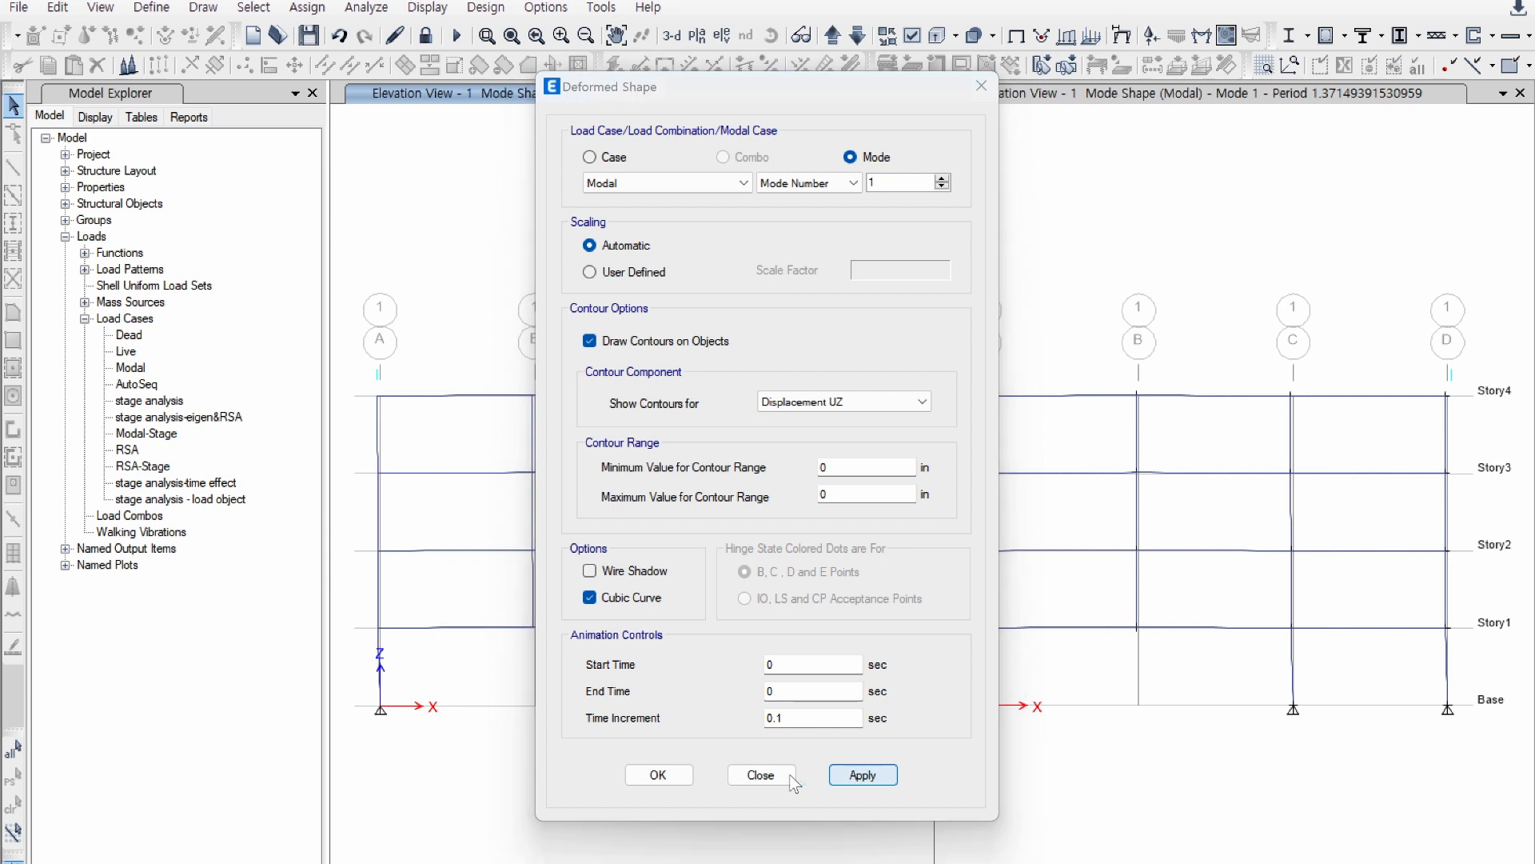
left_click(672, 776)
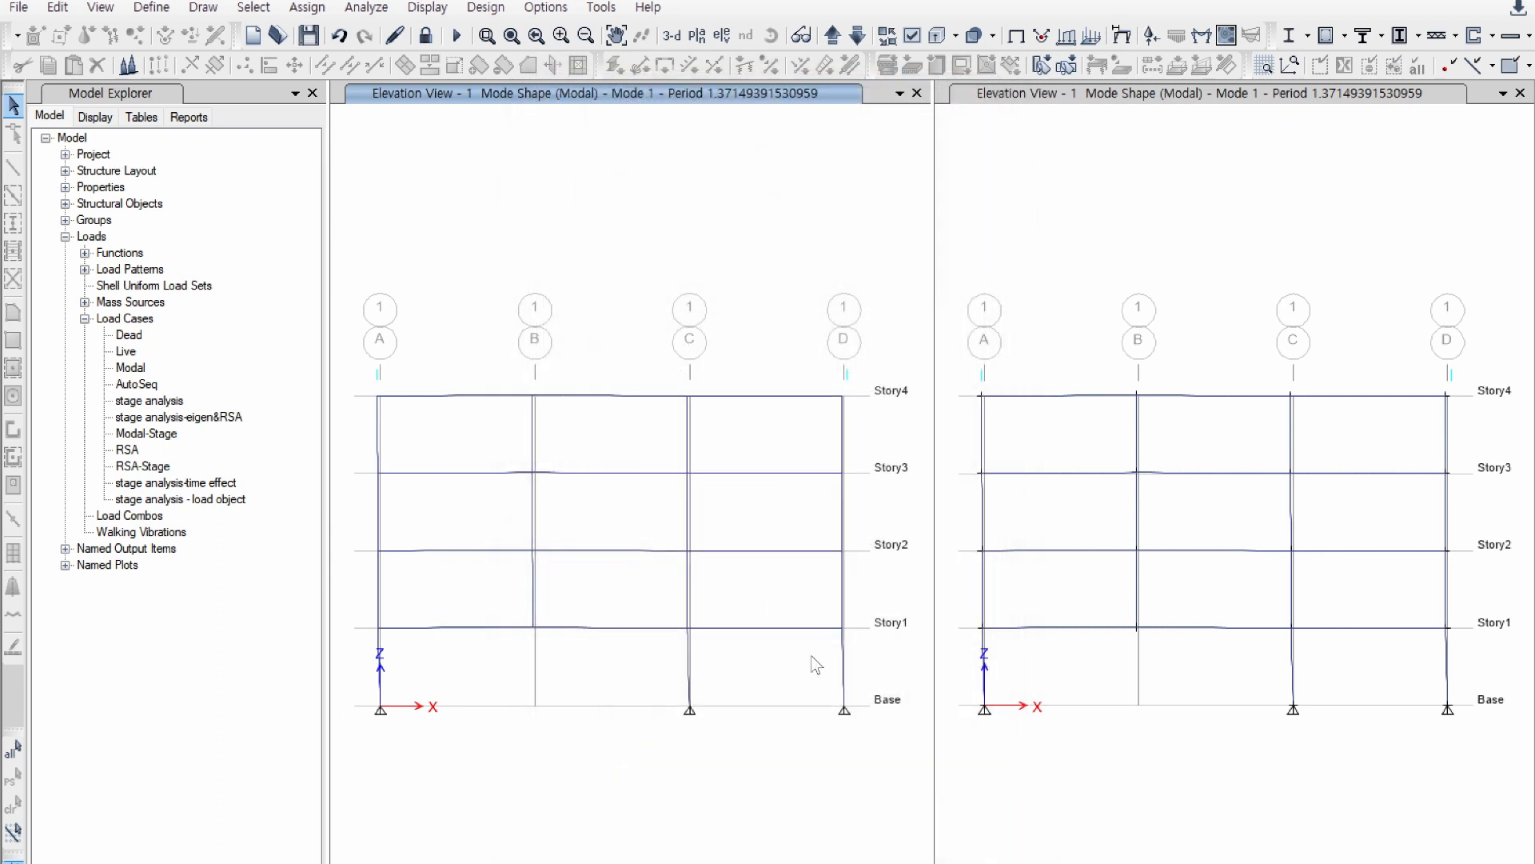
key("Right")
key("Right")
key("Right")
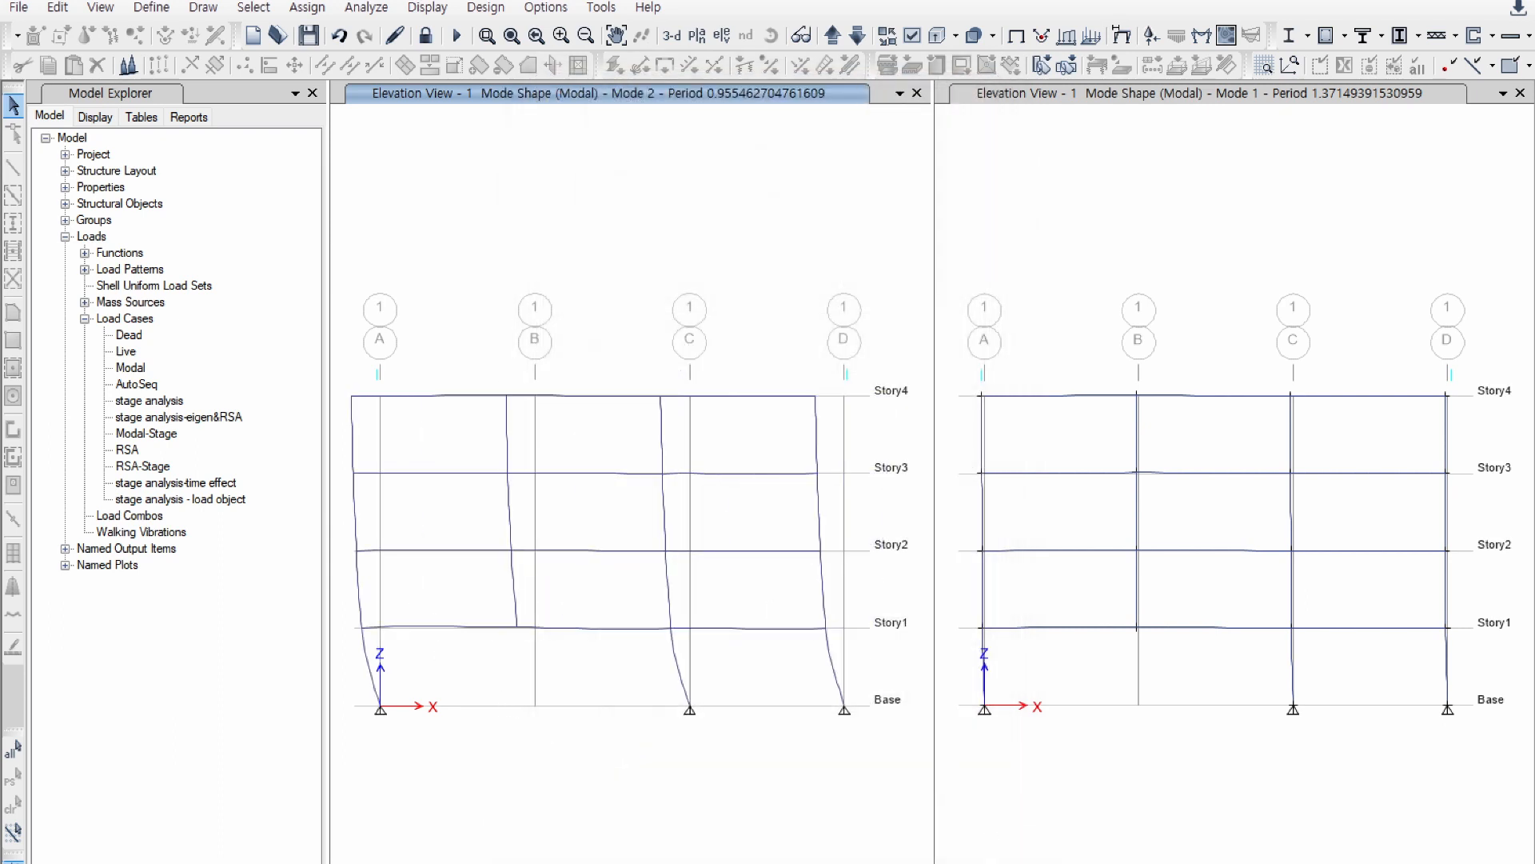
key("Right")
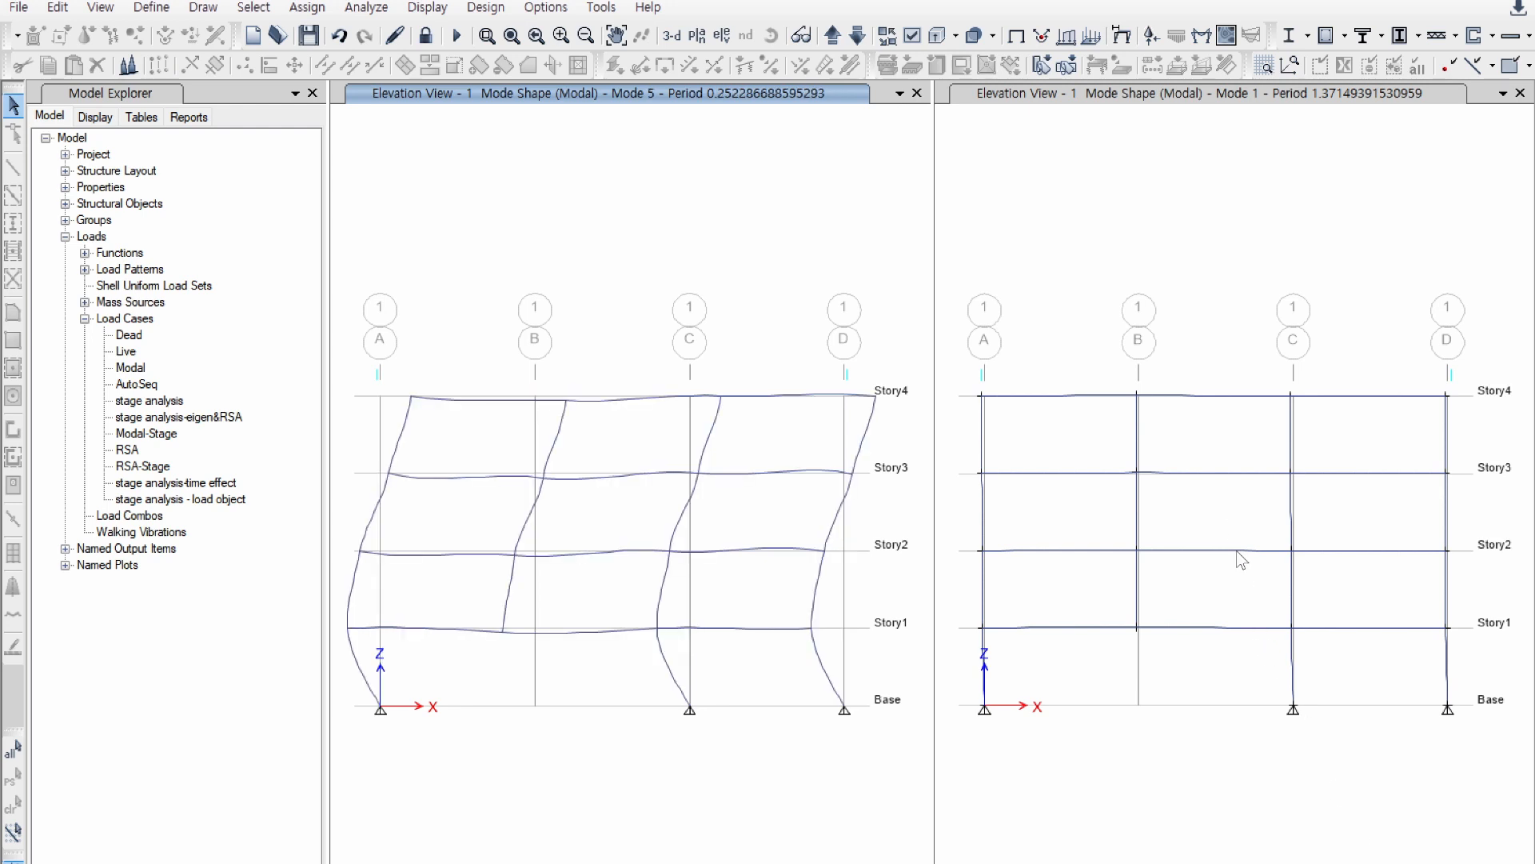
Step: Switch the elevation view showing Modal mode 1 to the Modal-Stage mode shape and advance it to mode 2
left_click(1239, 521)
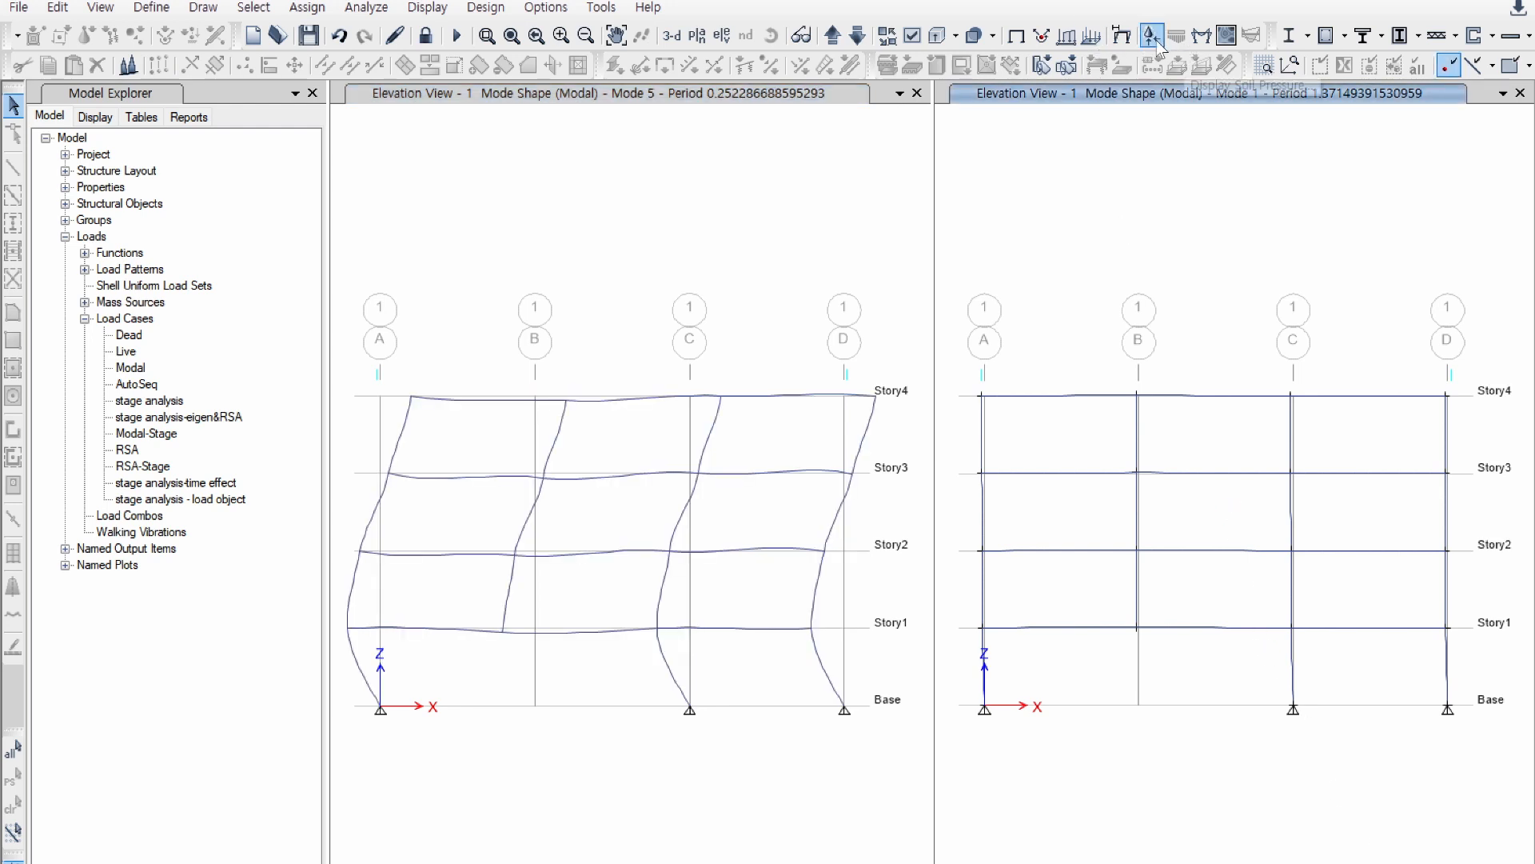
left_click(1122, 36)
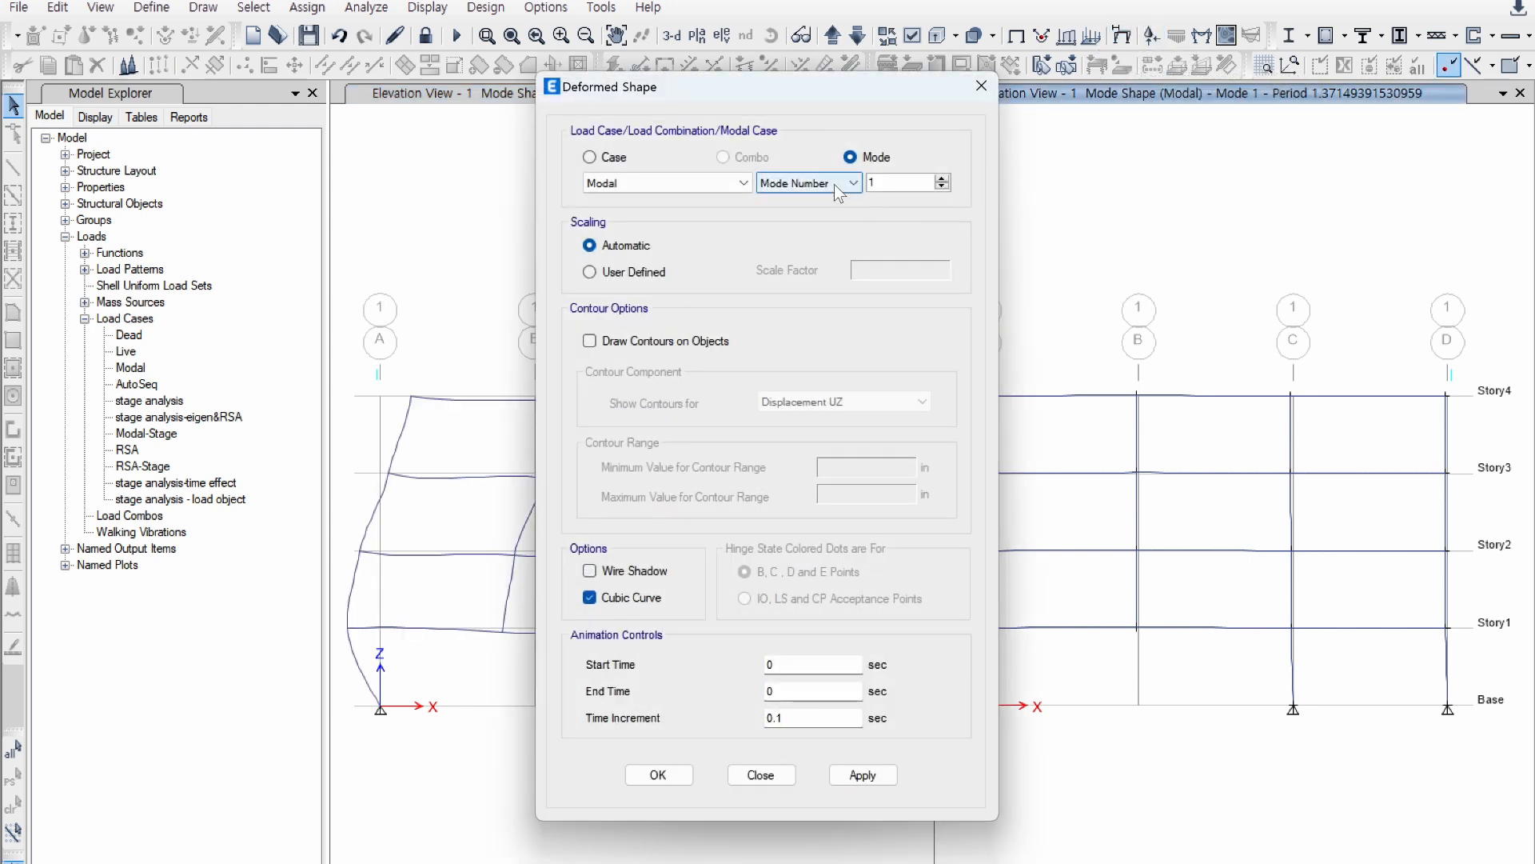
left_click(688, 185)
left_click(655, 213)
left_click(868, 775)
left_click(661, 776)
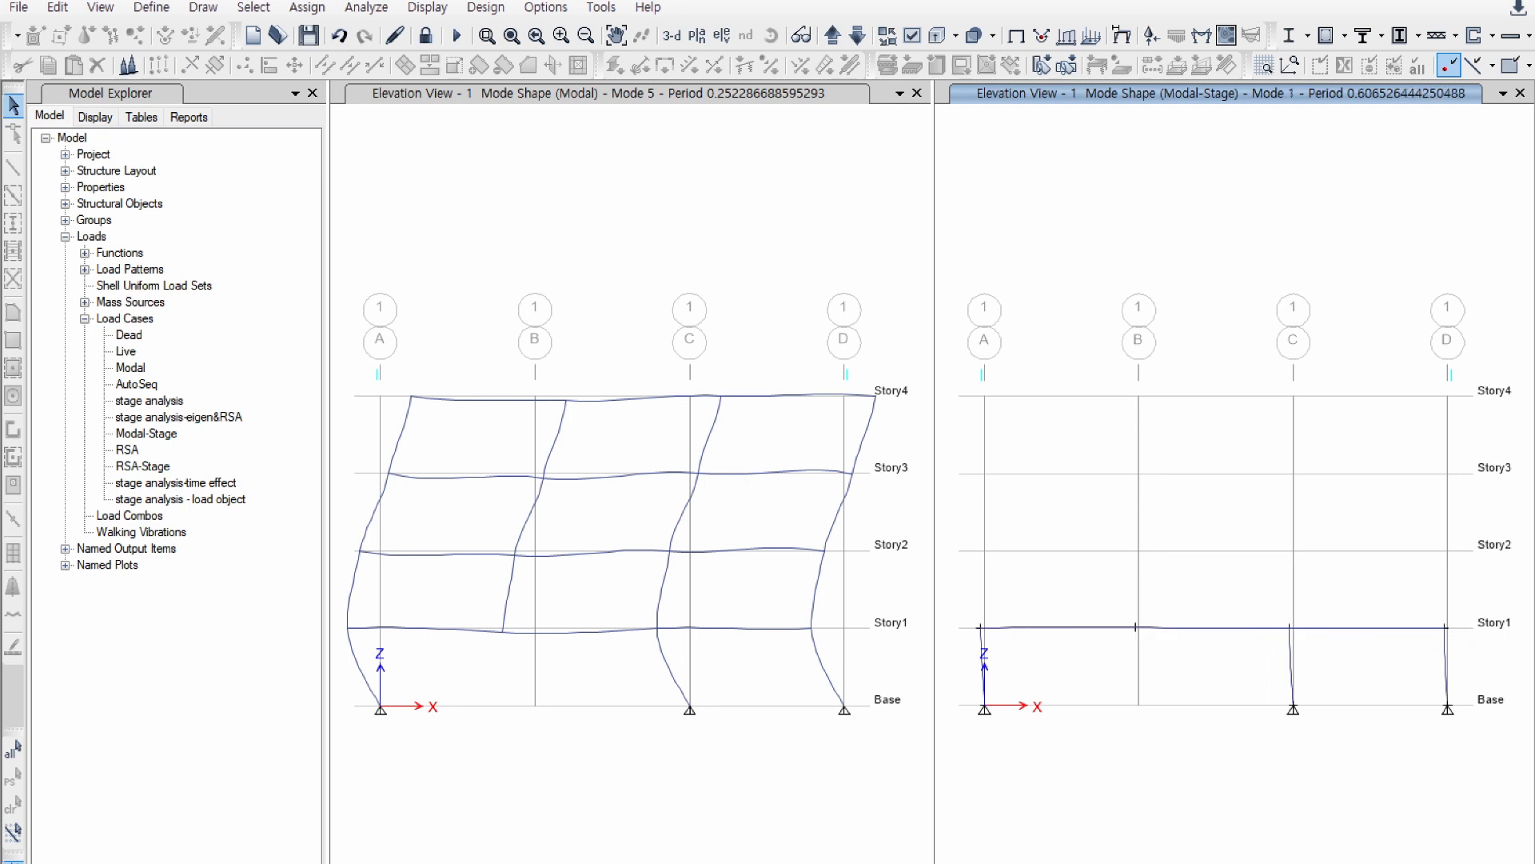
key("Right")
Step: Display the RSA case's Moment 3-3 diagram in the elevation view showing the Modal mode 5 shape
left_click(816, 209)
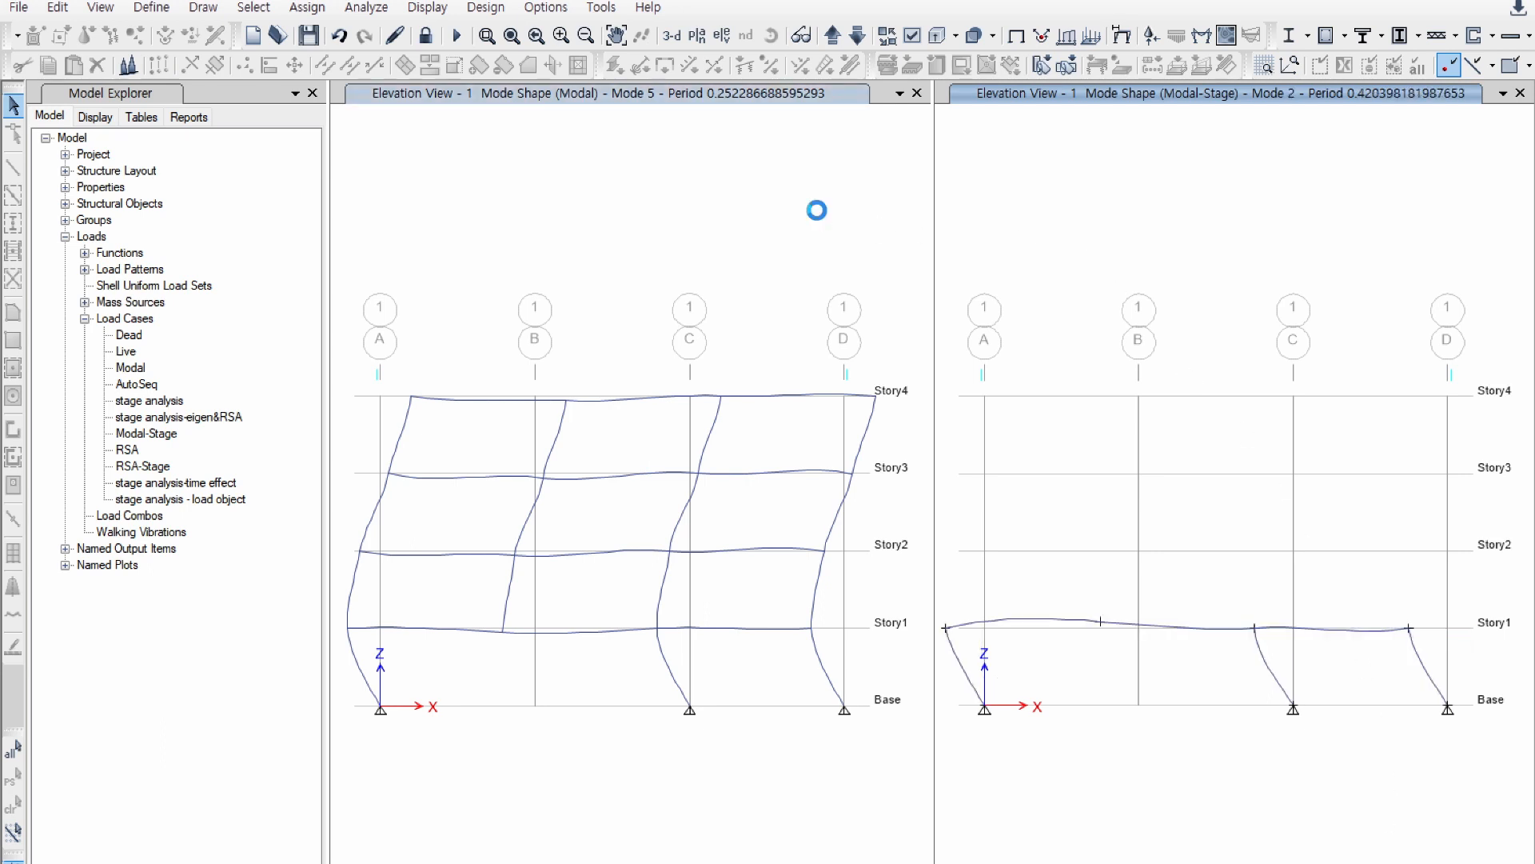
left_click(1199, 37)
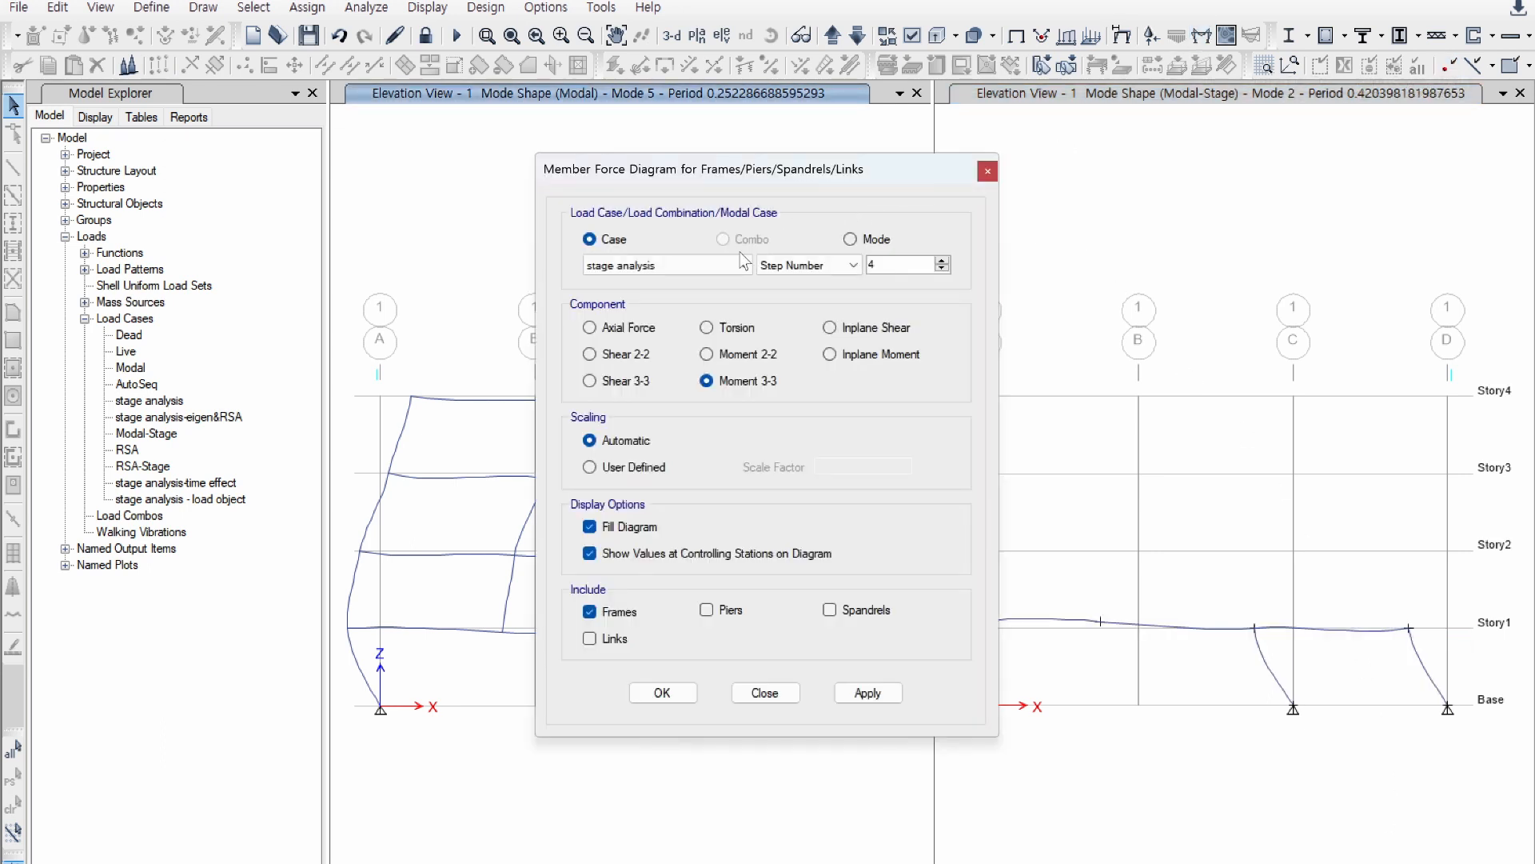
left_click(668, 265)
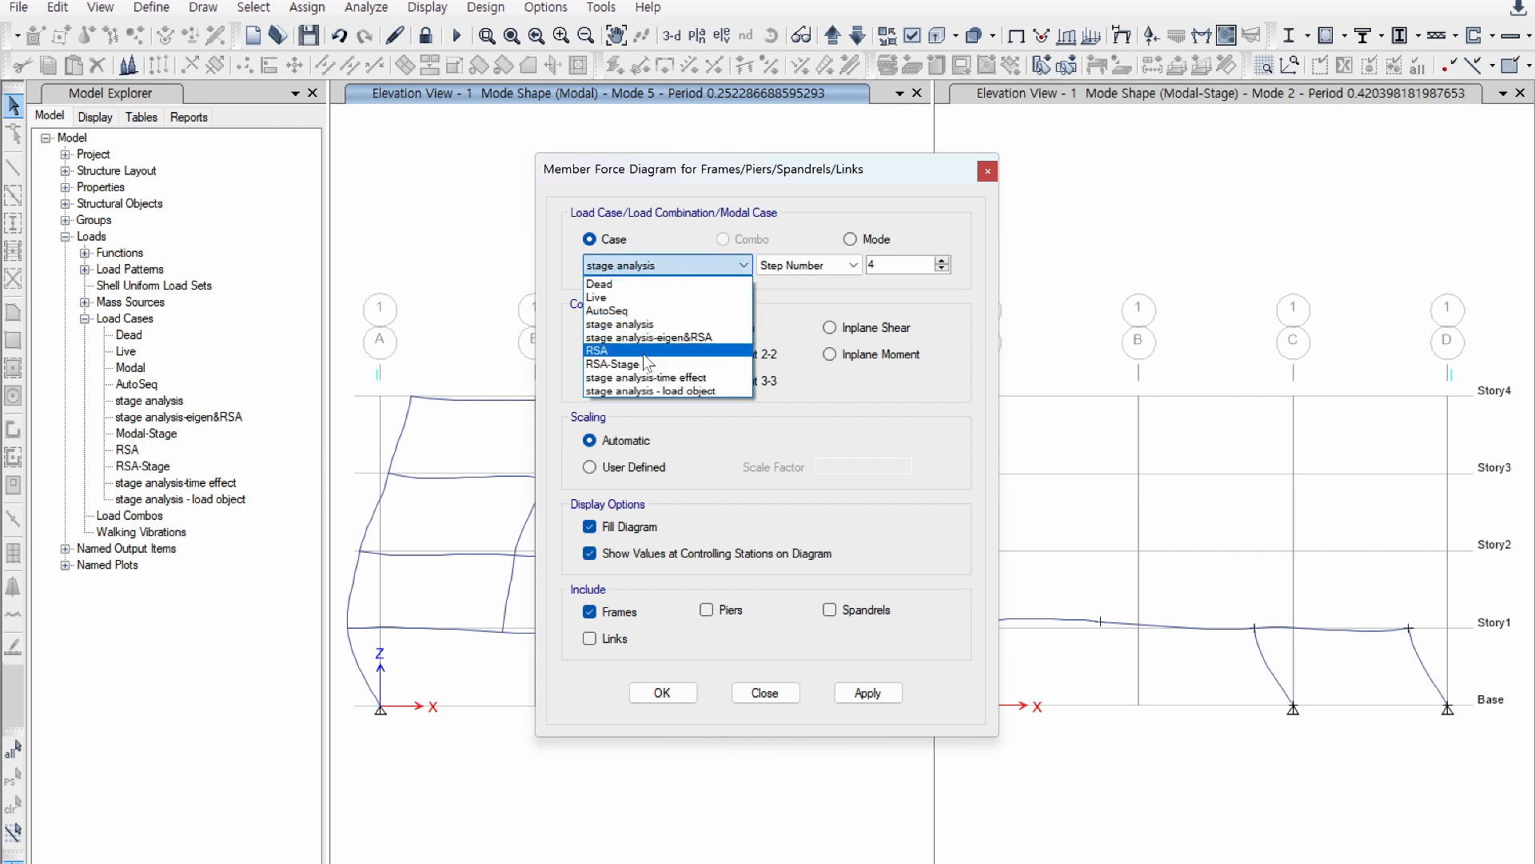
left_click(650, 351)
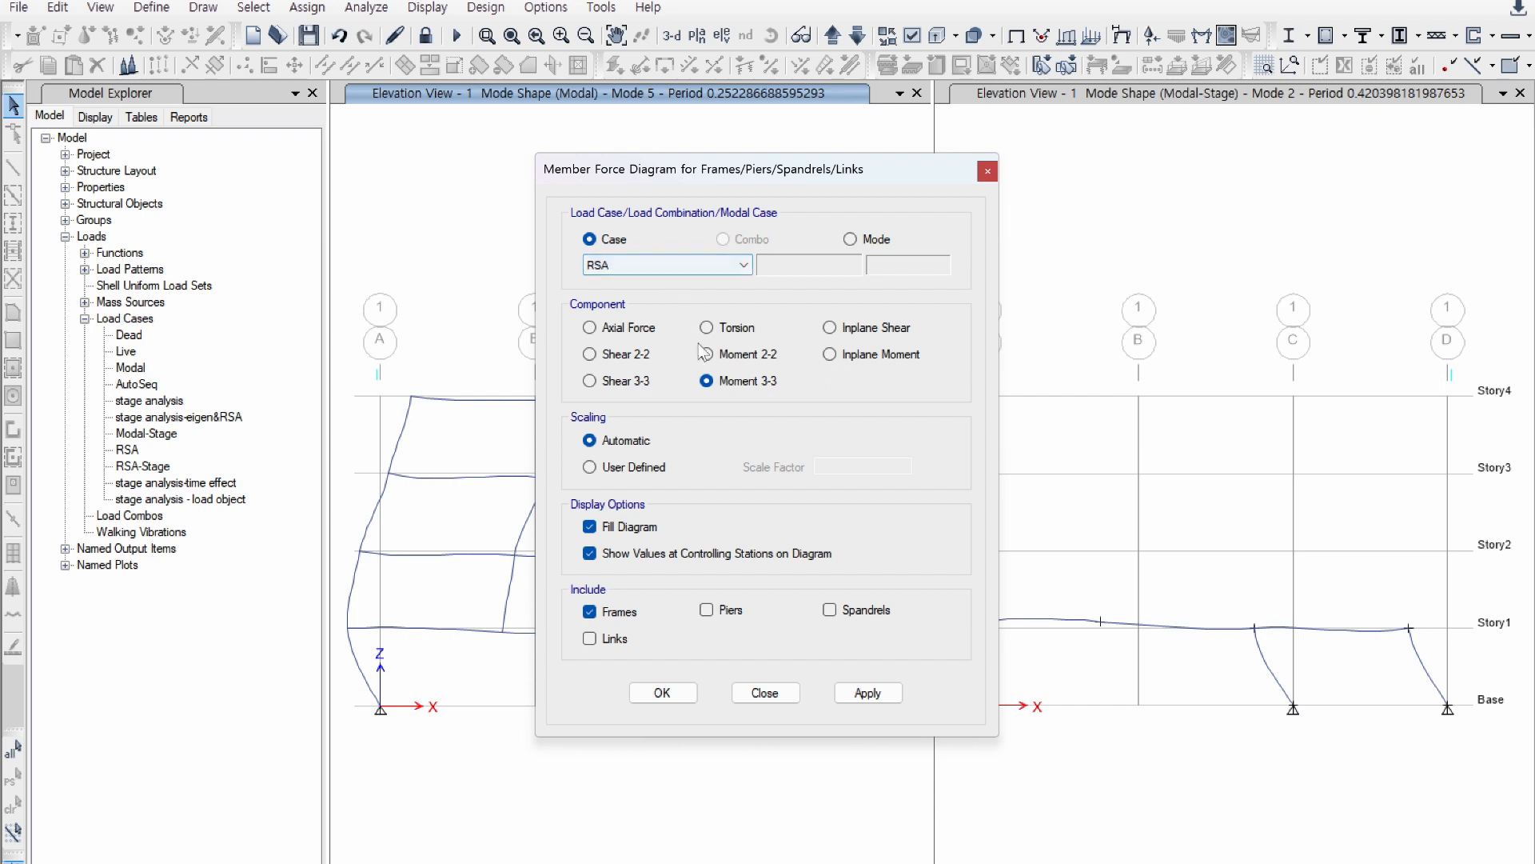
left_click(868, 693)
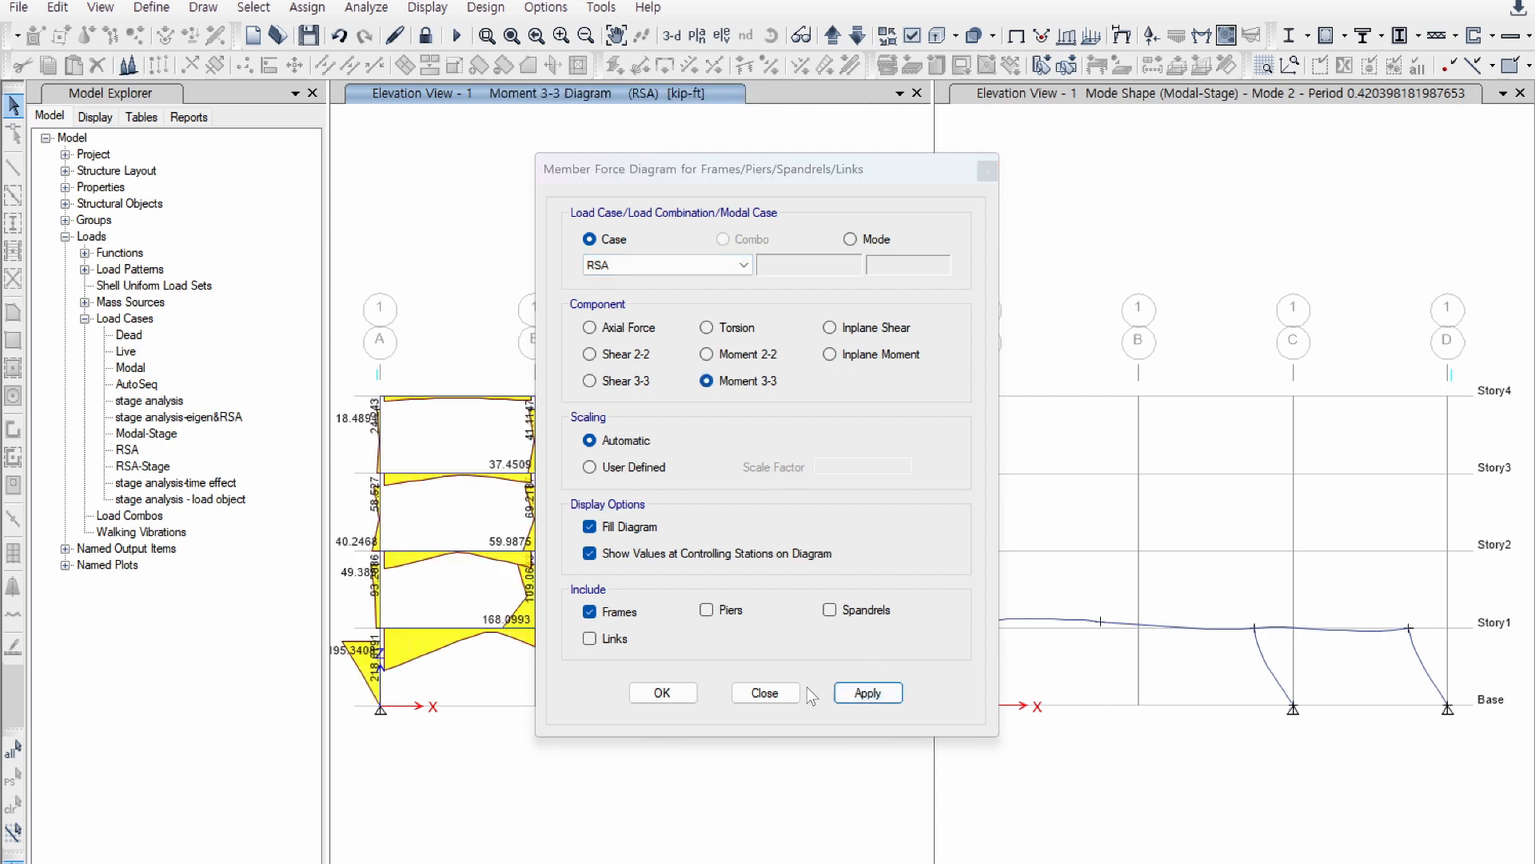
left_click(662, 692)
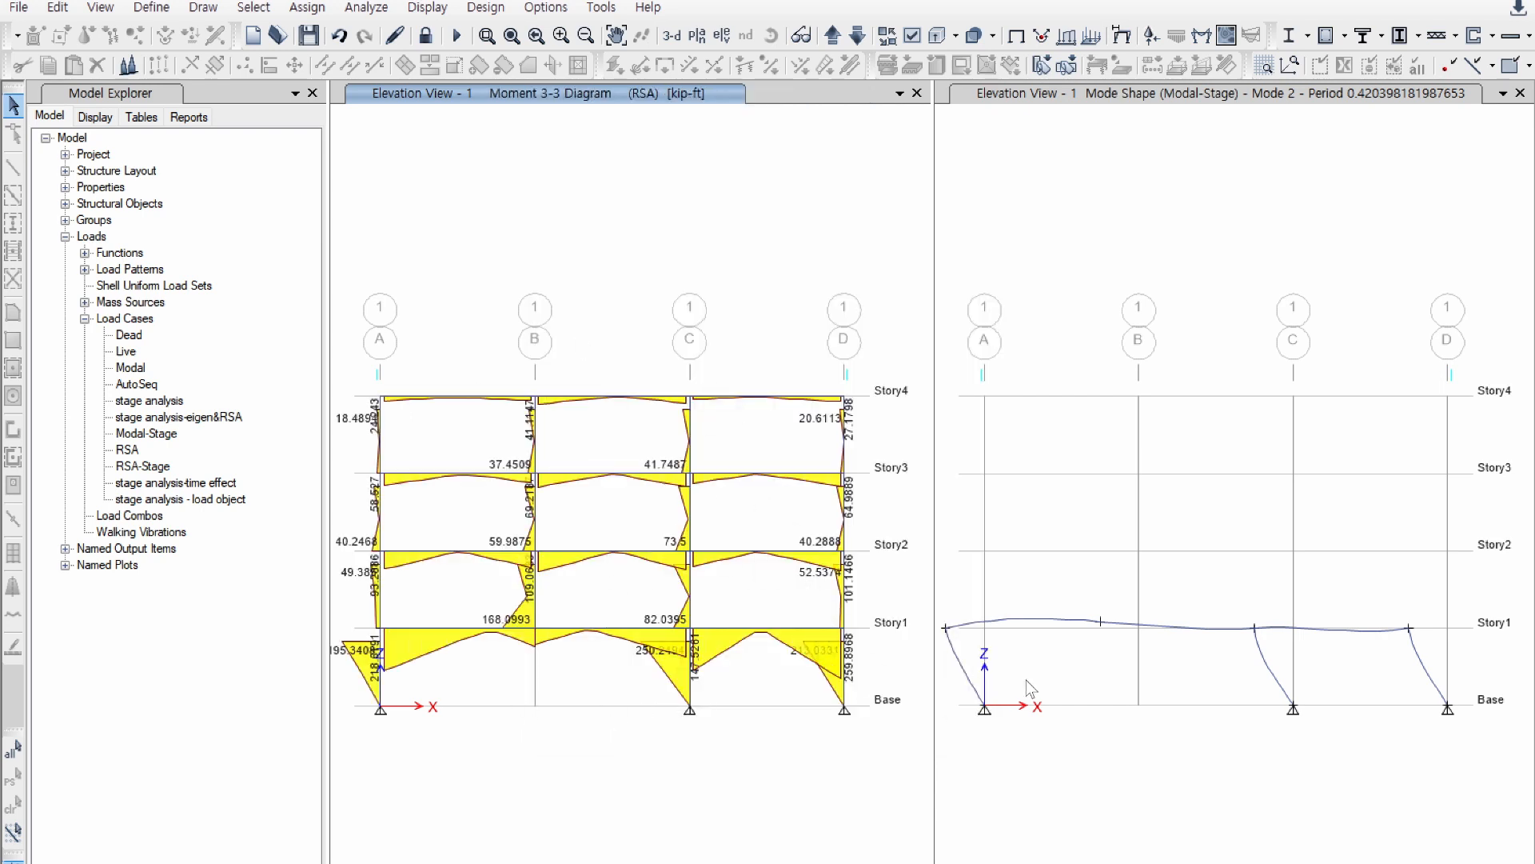
Step: Display the RSA-Stage case's Moment 3-3 diagram in the elevation view showing the Modal-Stage mode shape
left_click(1167, 761)
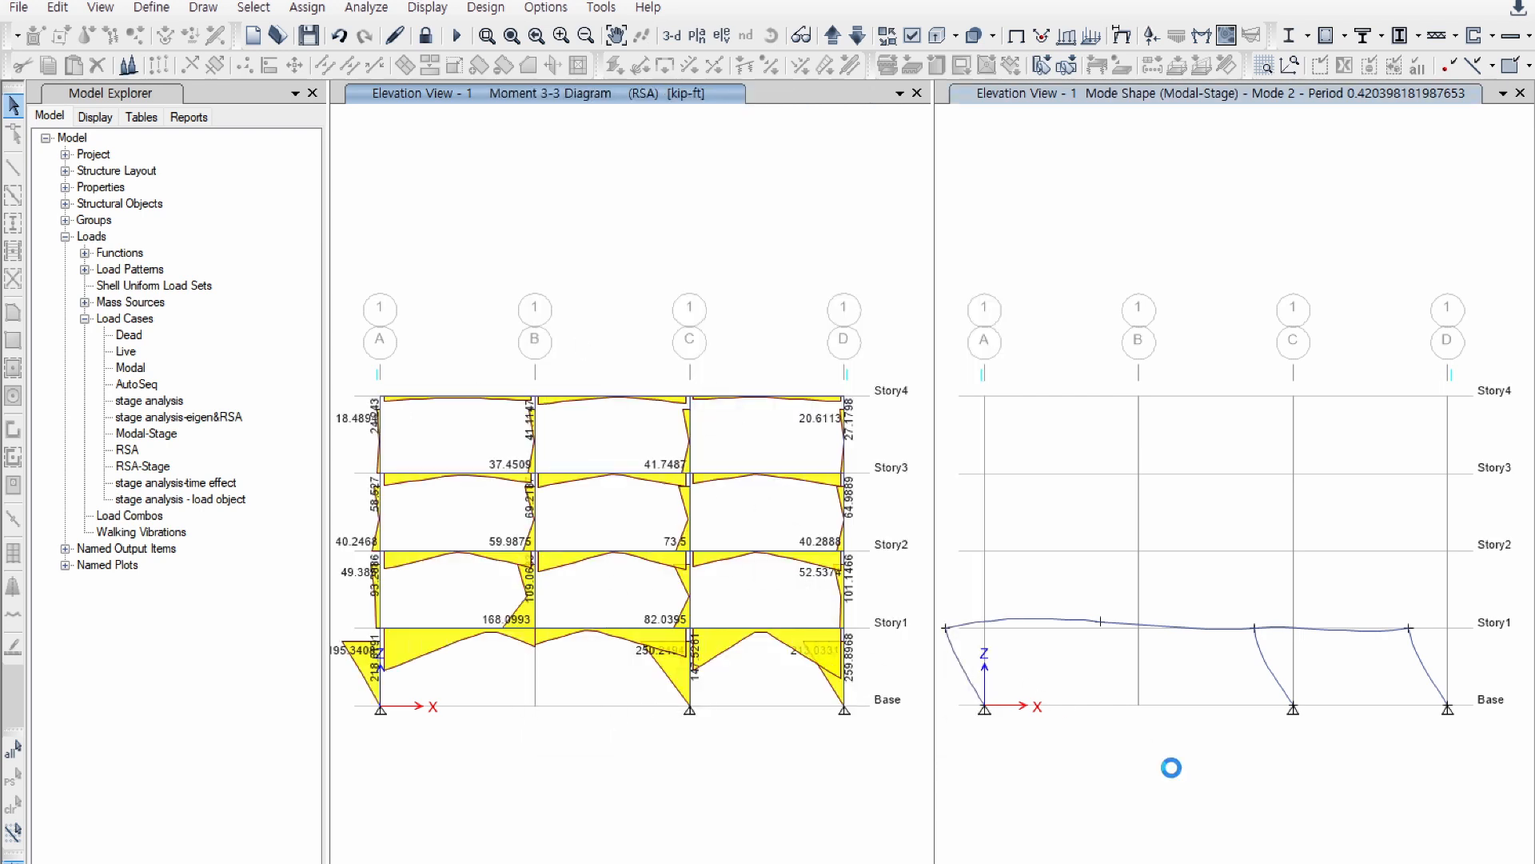
left_click(1219, 40)
left_click(680, 267)
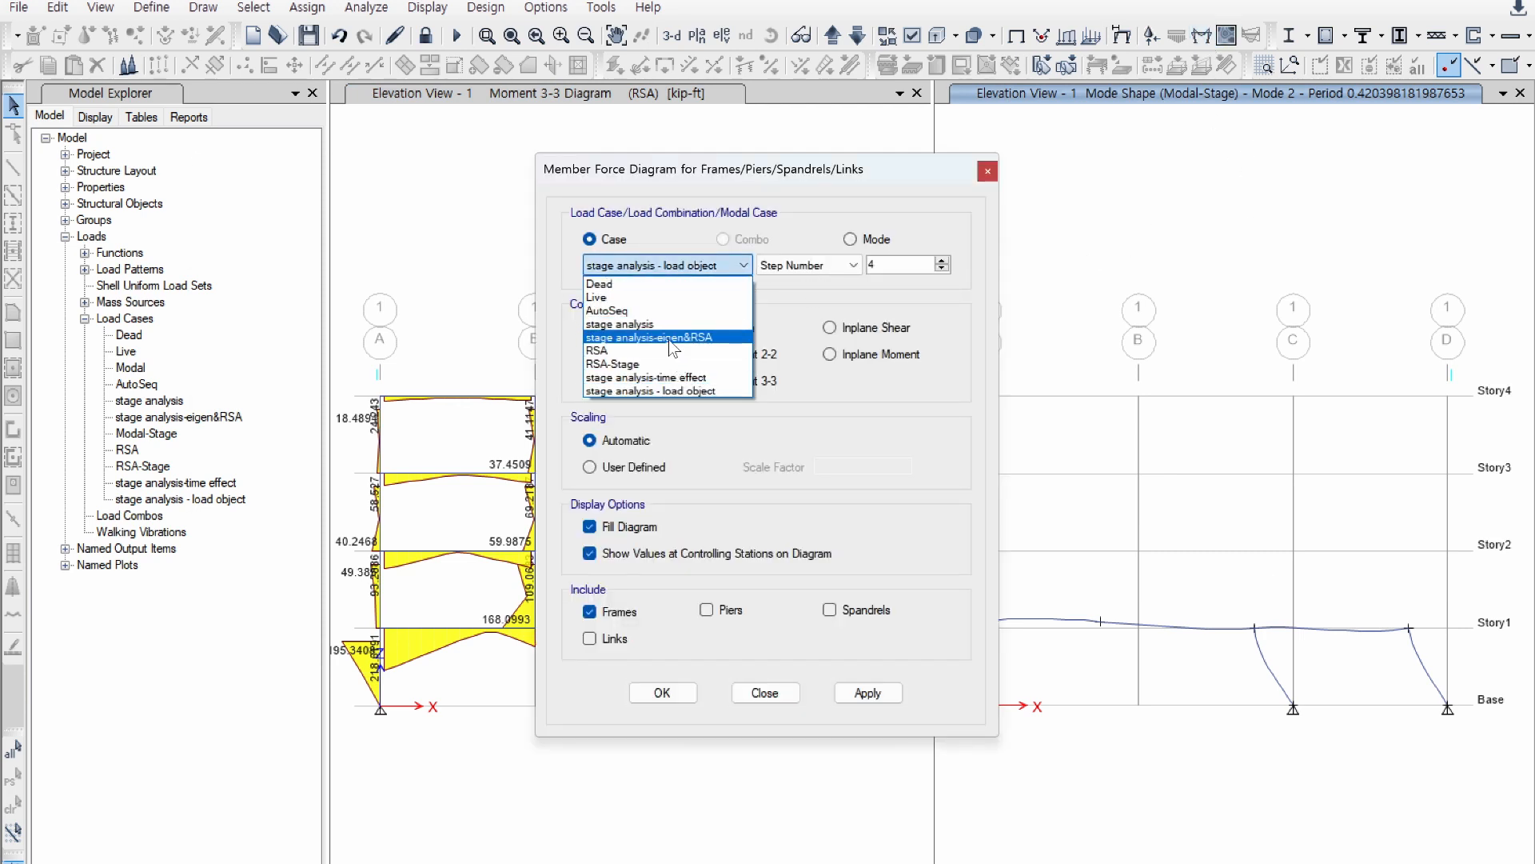
left_click(668, 336)
left_click(697, 267)
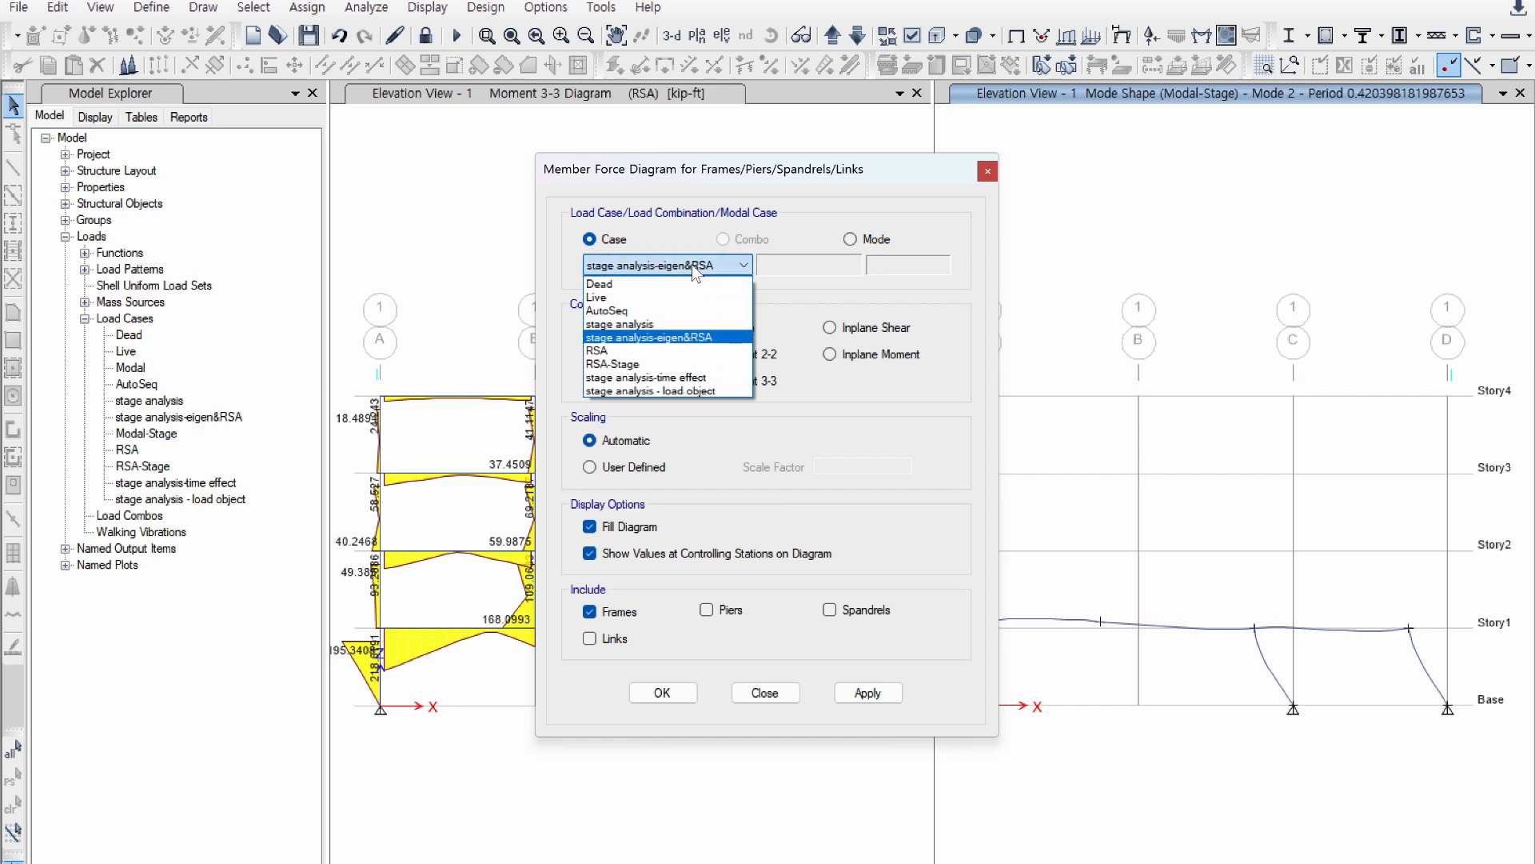
left_click(671, 372)
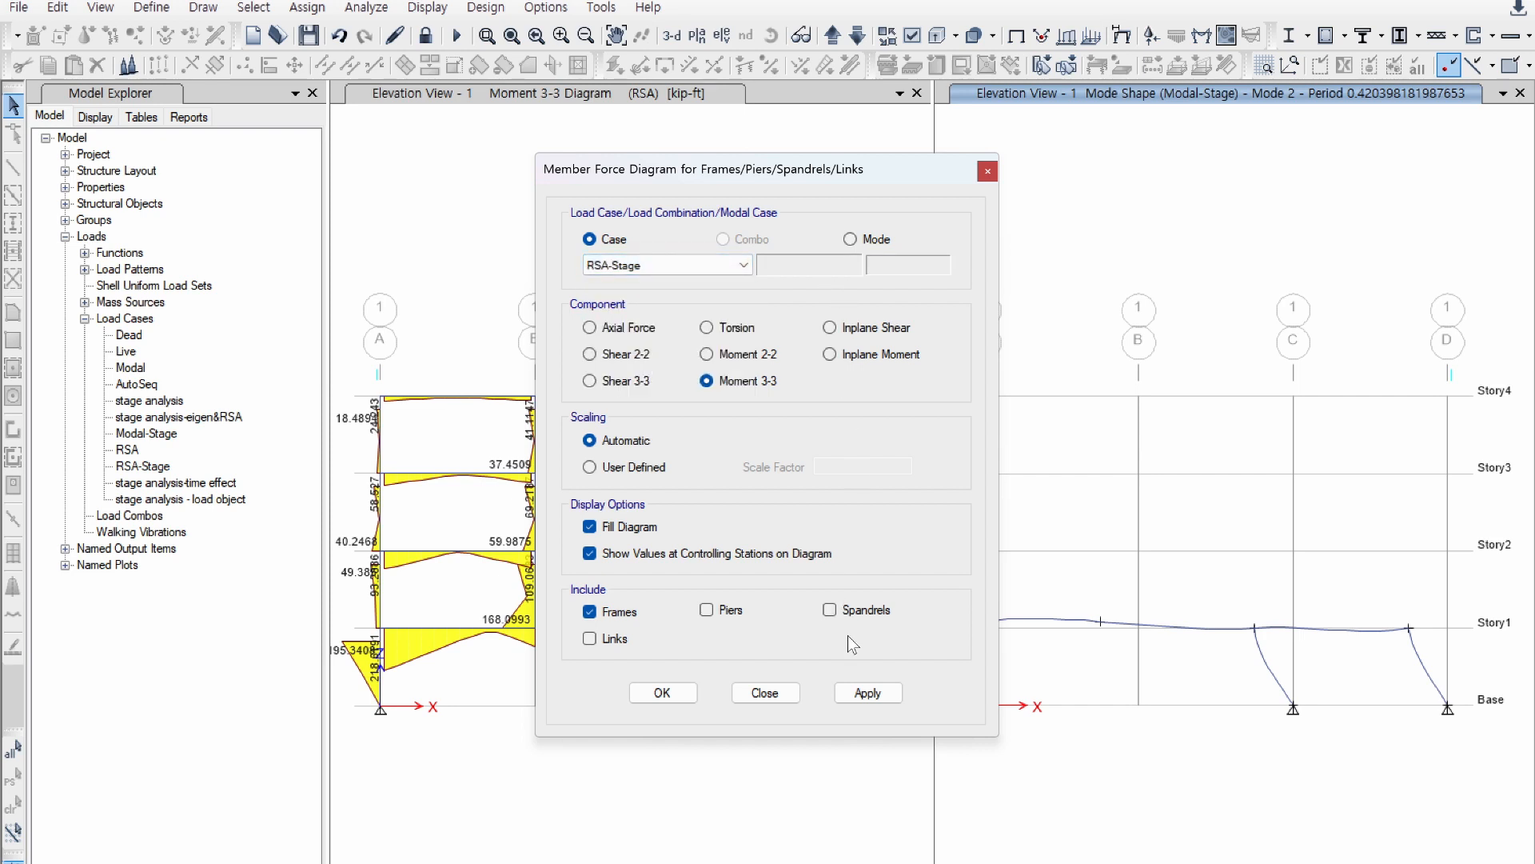
left_click(868, 692)
left_click(662, 692)
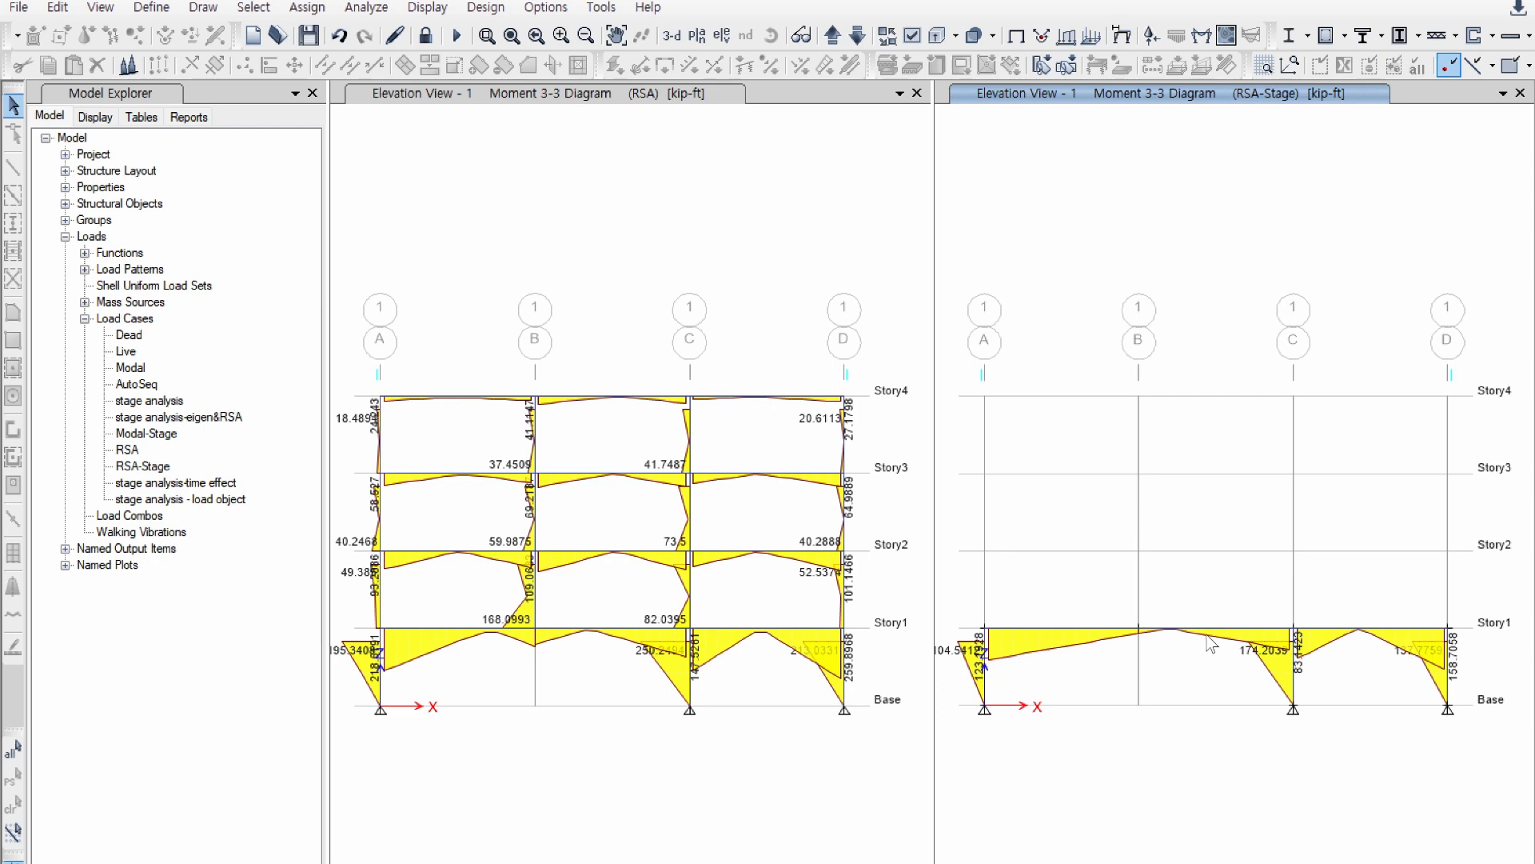
Step: Recheck the nonlinear case that the Modal-Stage load case takes its stiffness from and close it without saving changes
left_click(147, 434)
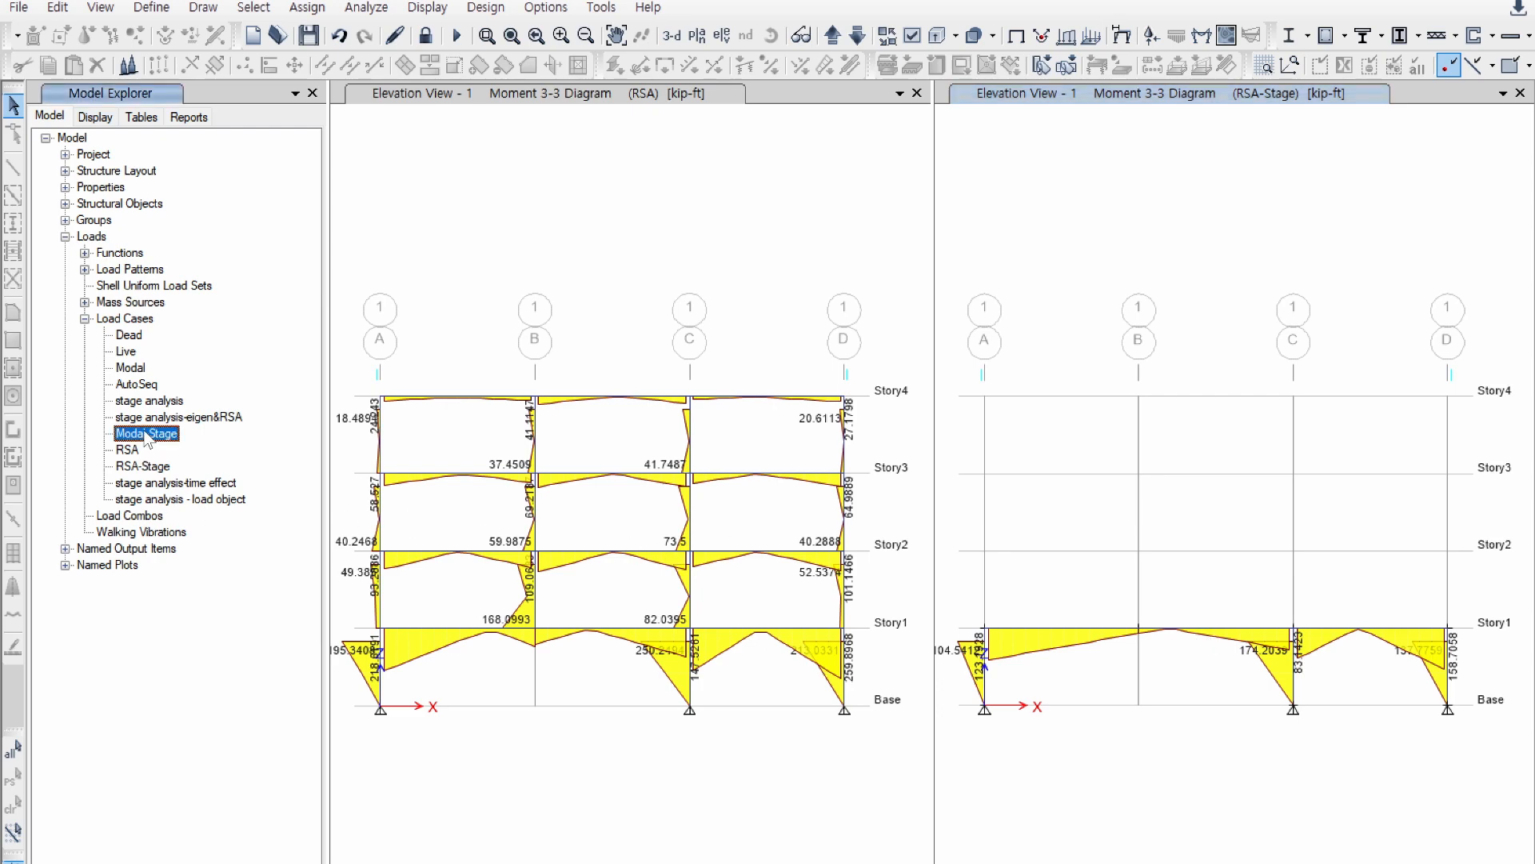
double_click(146, 435)
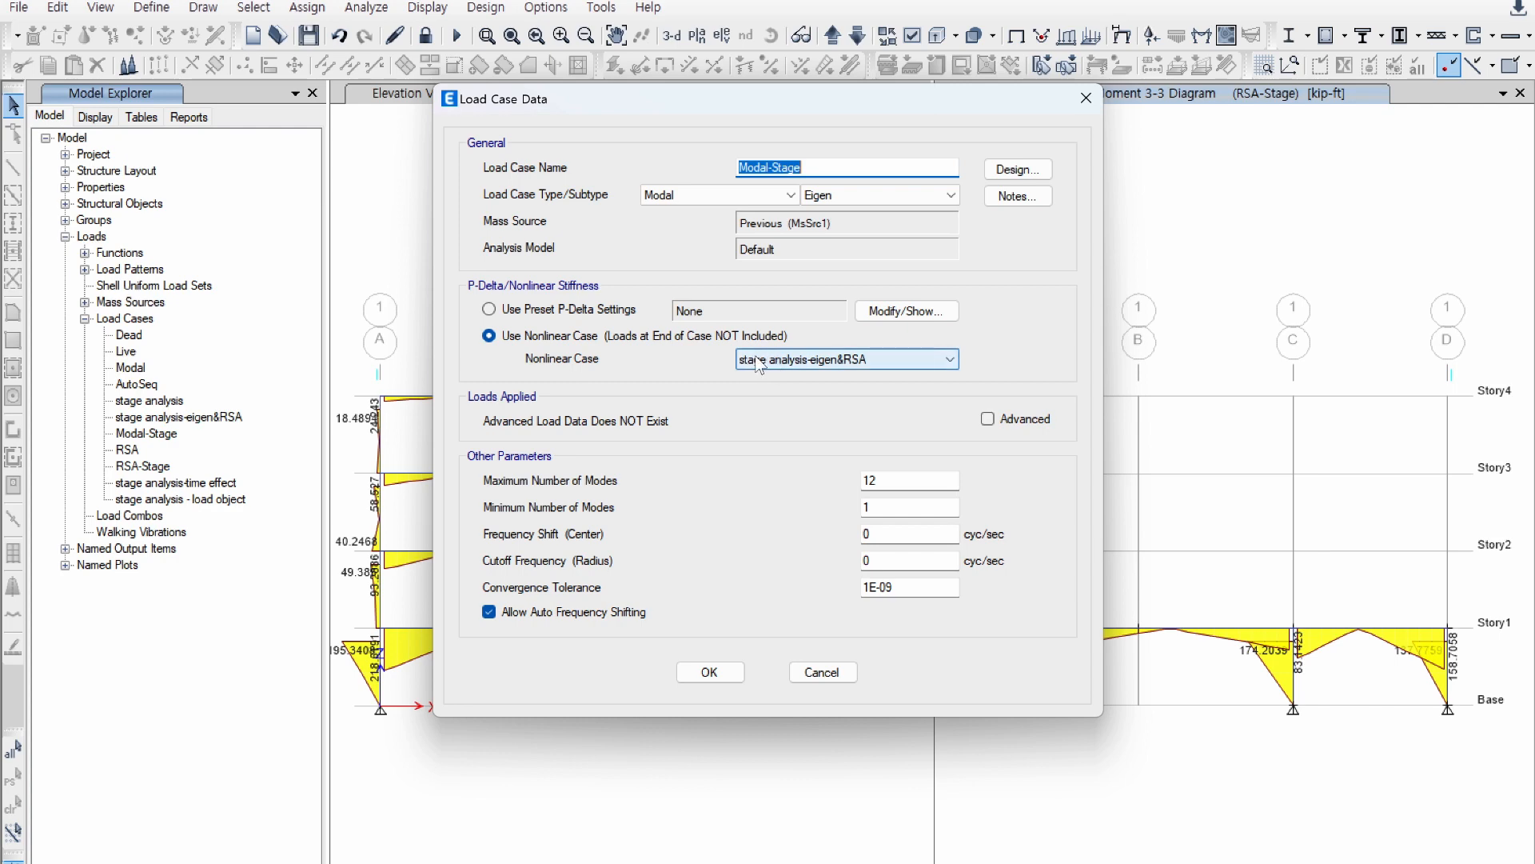
left_click(820, 671)
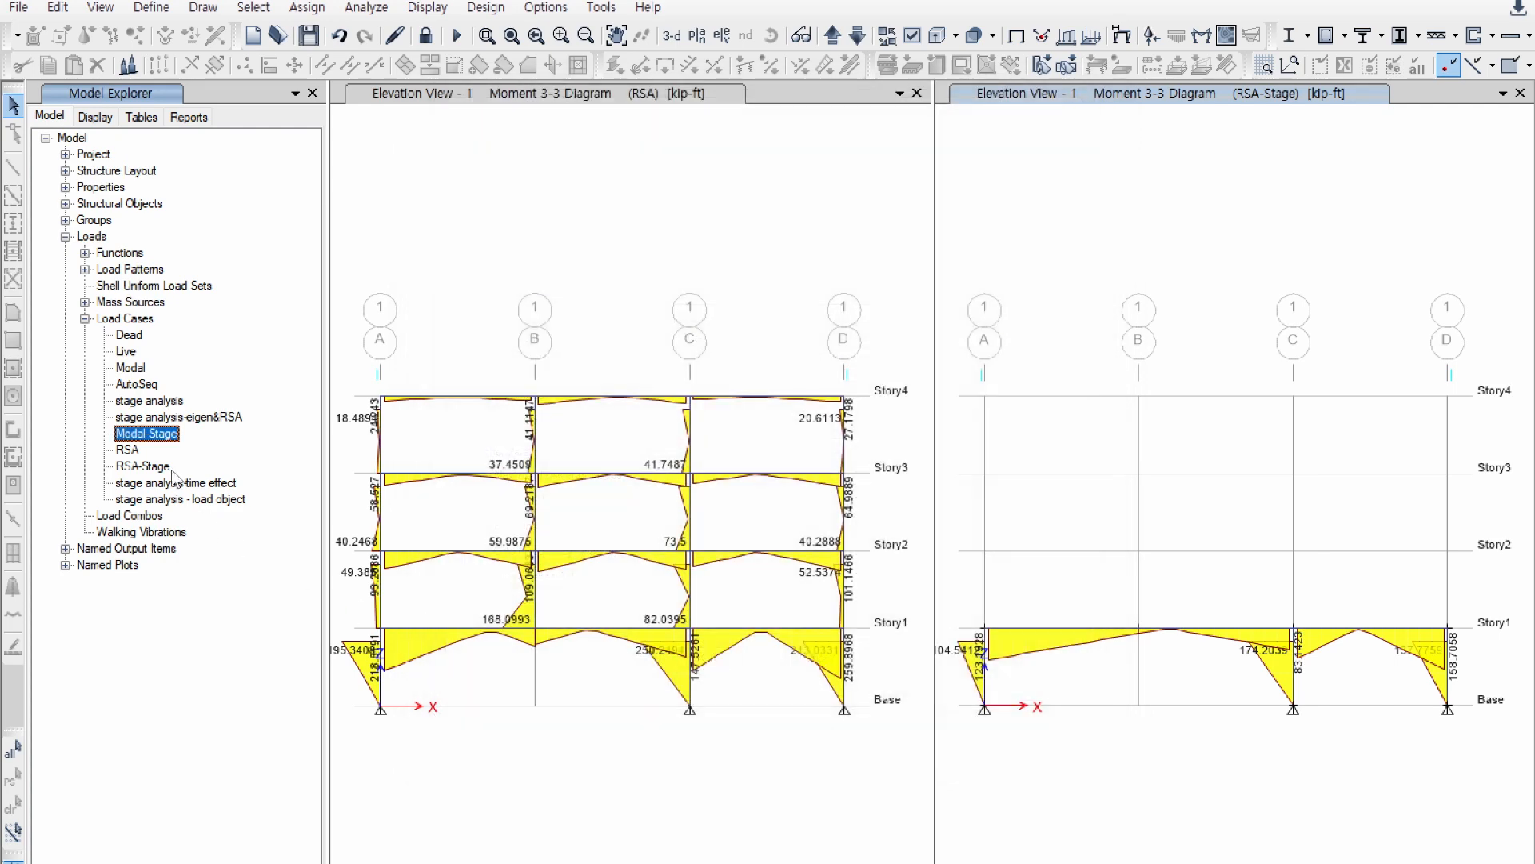
Step: Recheck the modal load case choices of the RSA-Stage response spectrum case and close it without saving changes
left_click(149, 468)
double_click(147, 467)
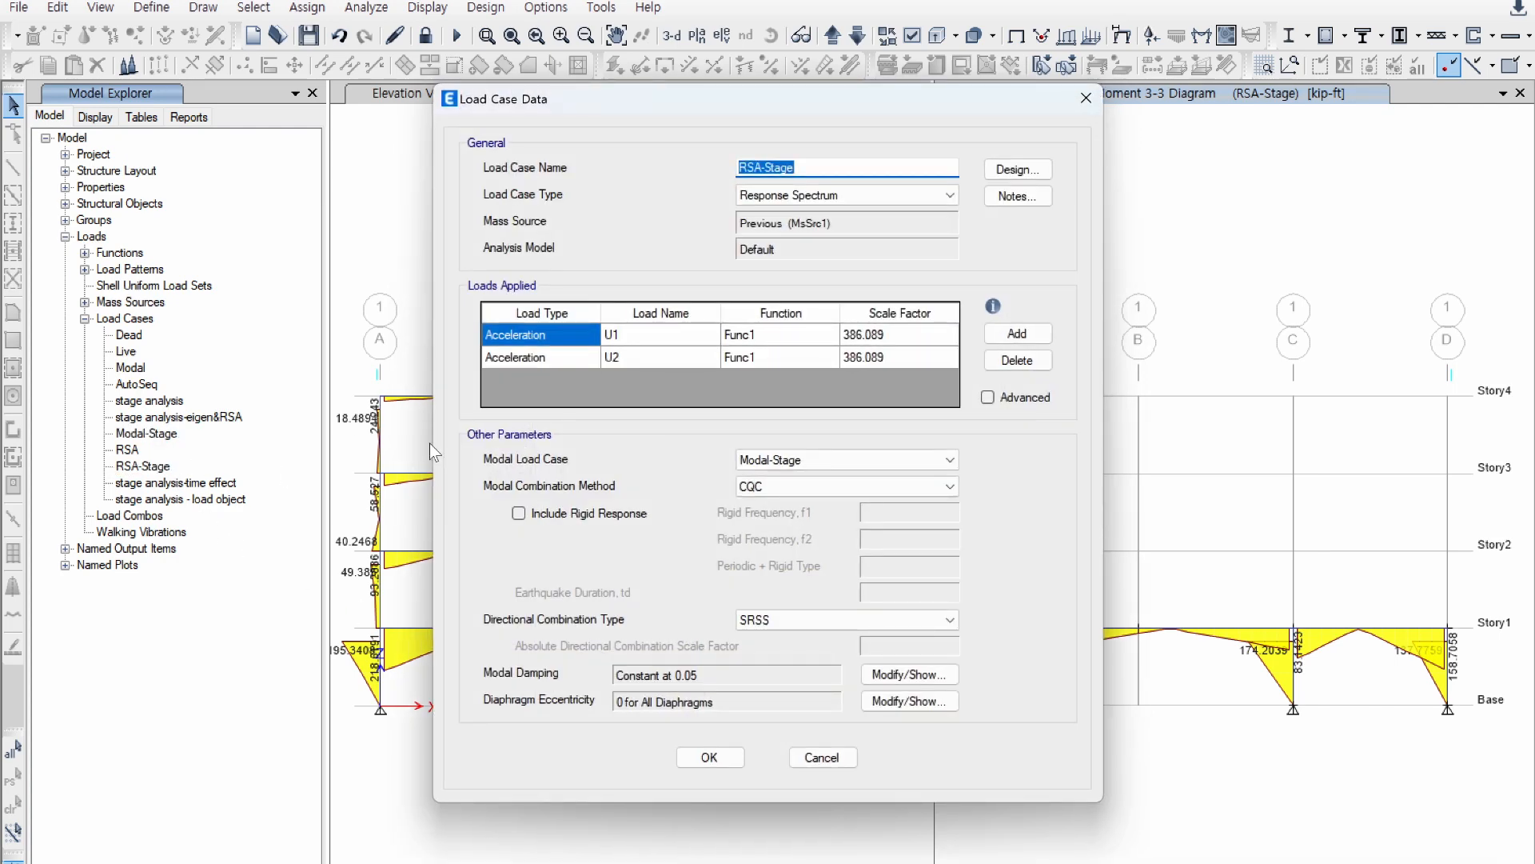
left_click(778, 464)
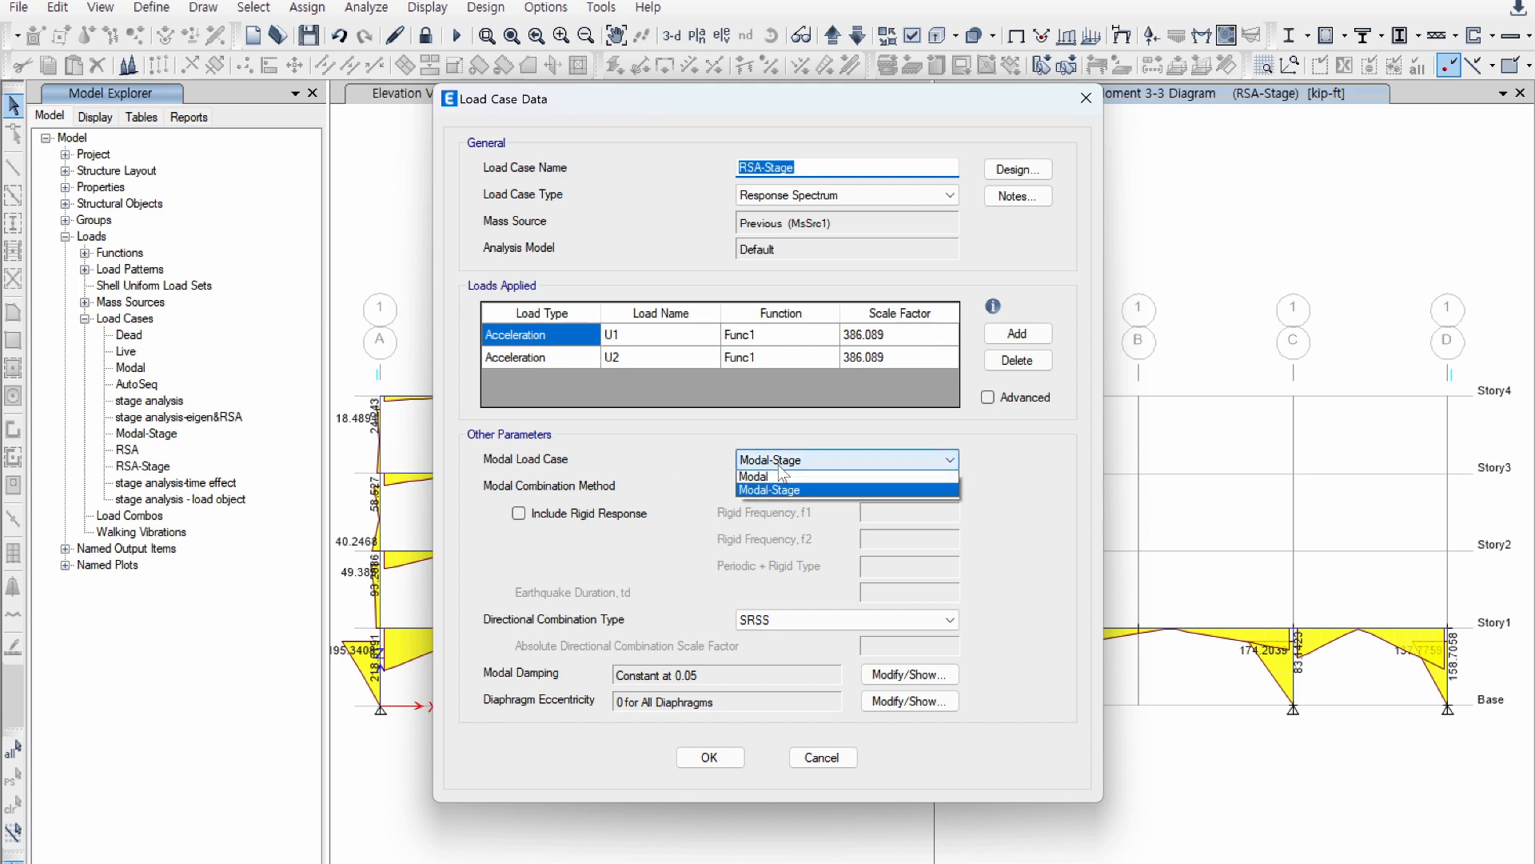
left_click(779, 464)
left_click(823, 757)
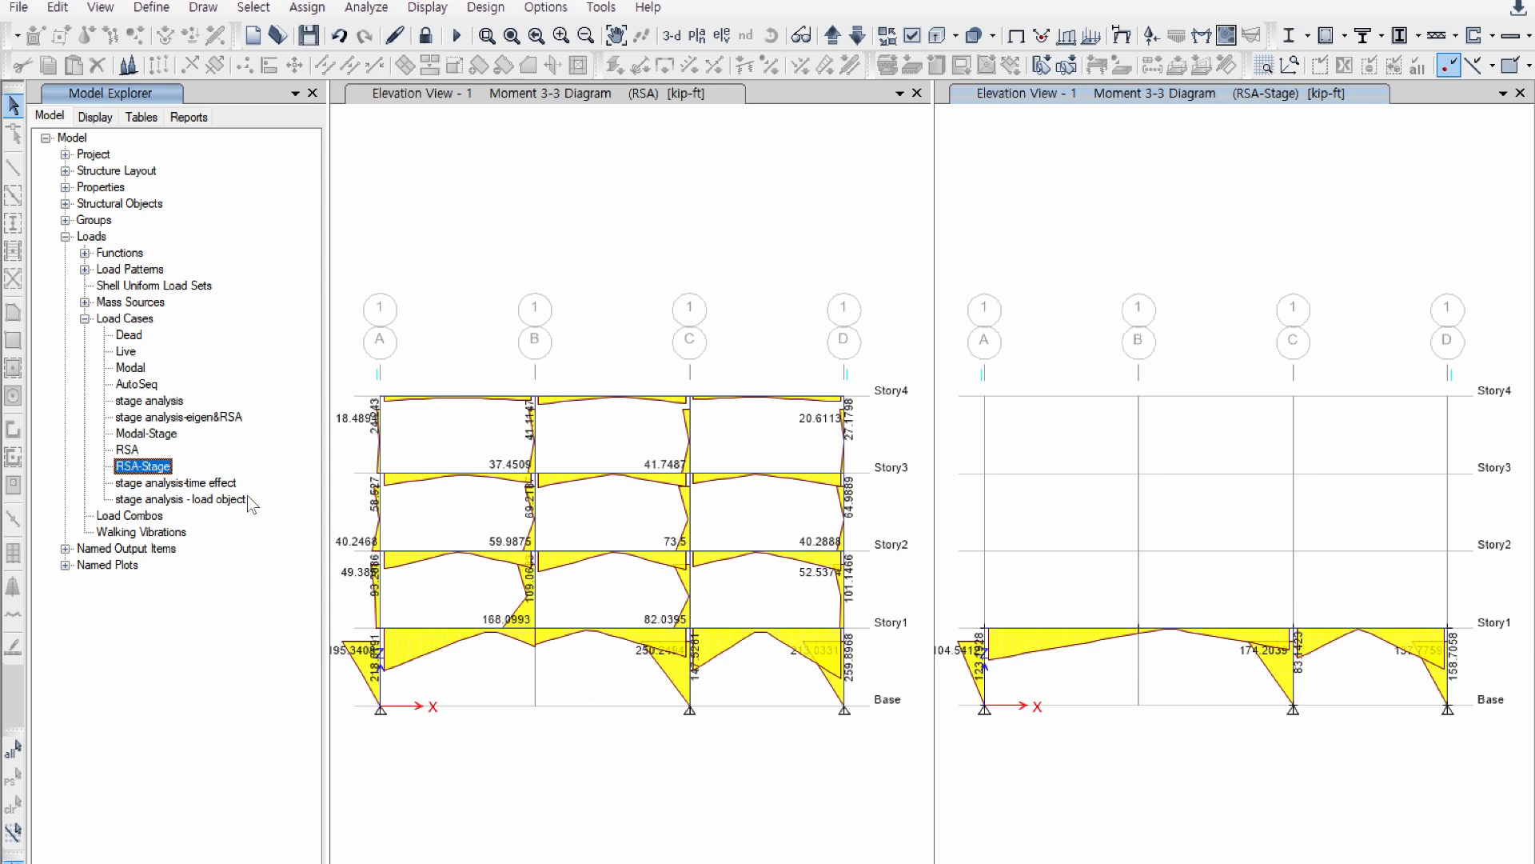
Step: Check the time-dependent material option of the stage analysis-time effect load case and close it without saving changes
left_click(208, 485)
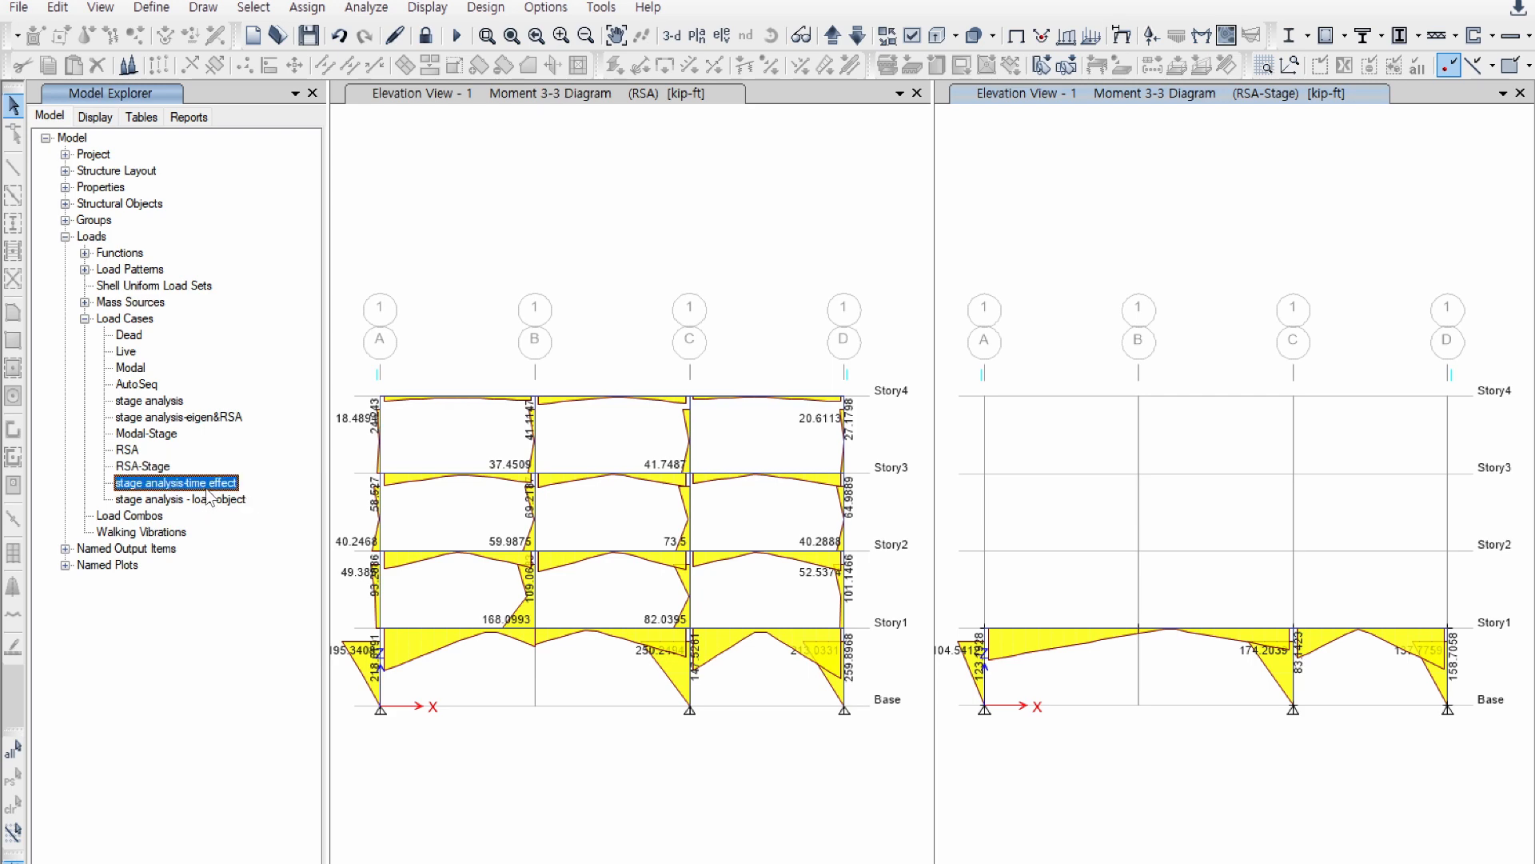
double_click(206, 484)
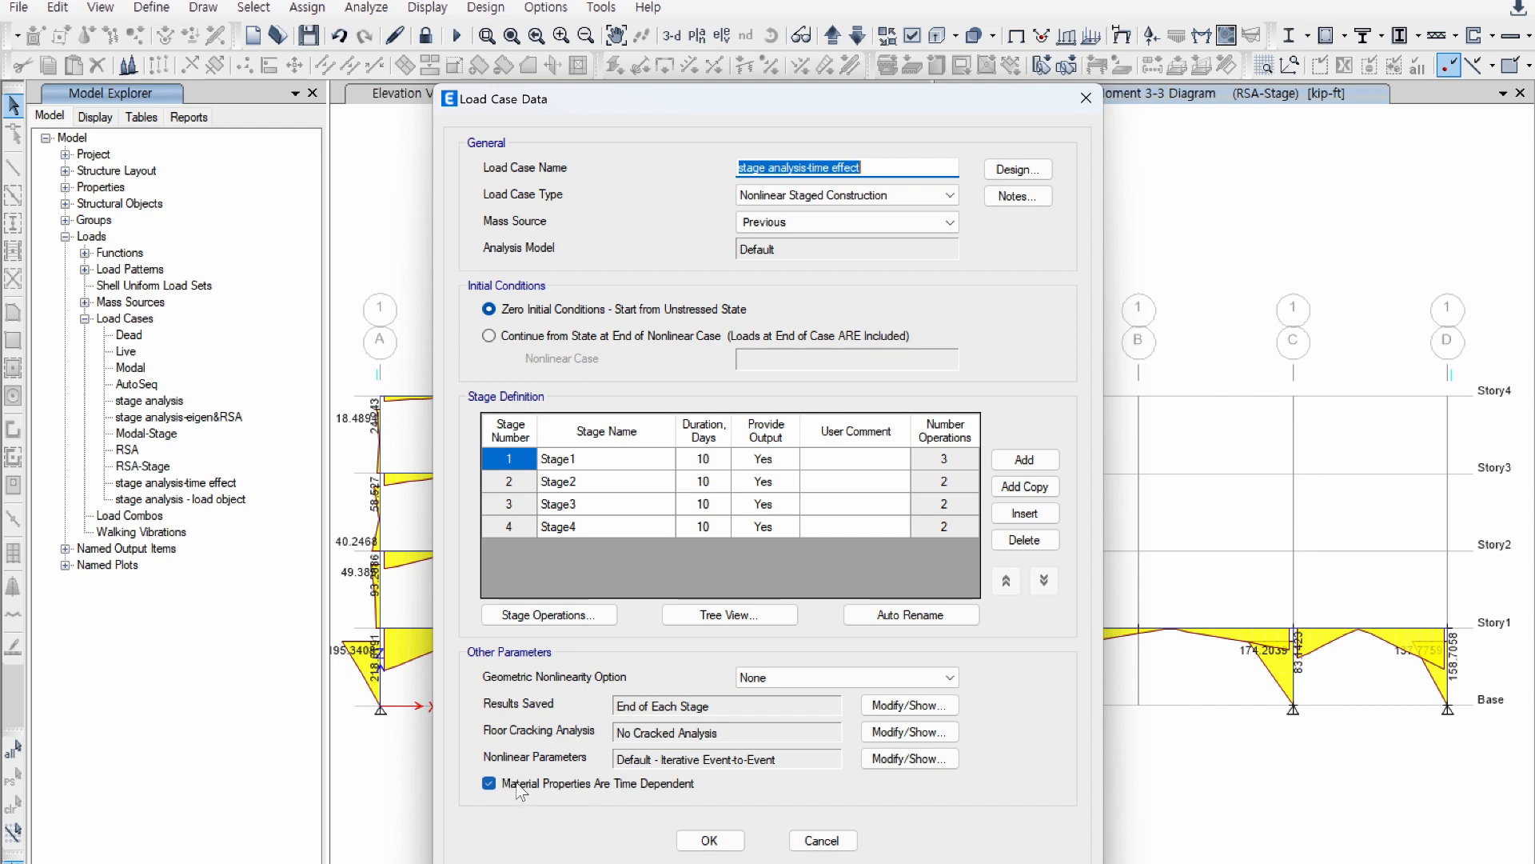
left_click(822, 841)
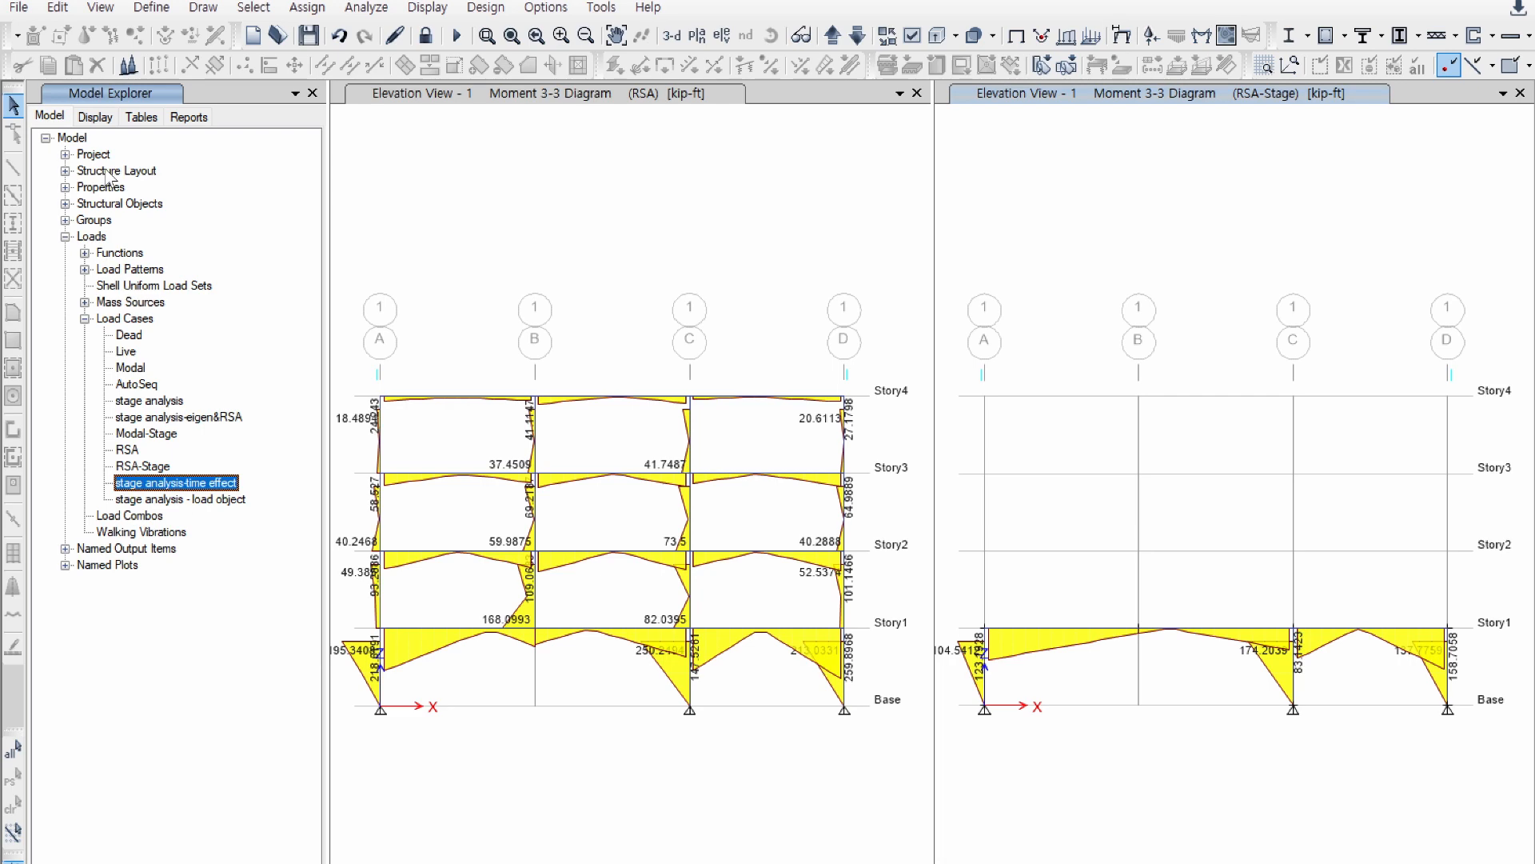
Step: Show the time-dependent properties of the 4000Psi concrete material, including its creep and shrinkage settings
left_click(66, 187)
left_click(116, 204)
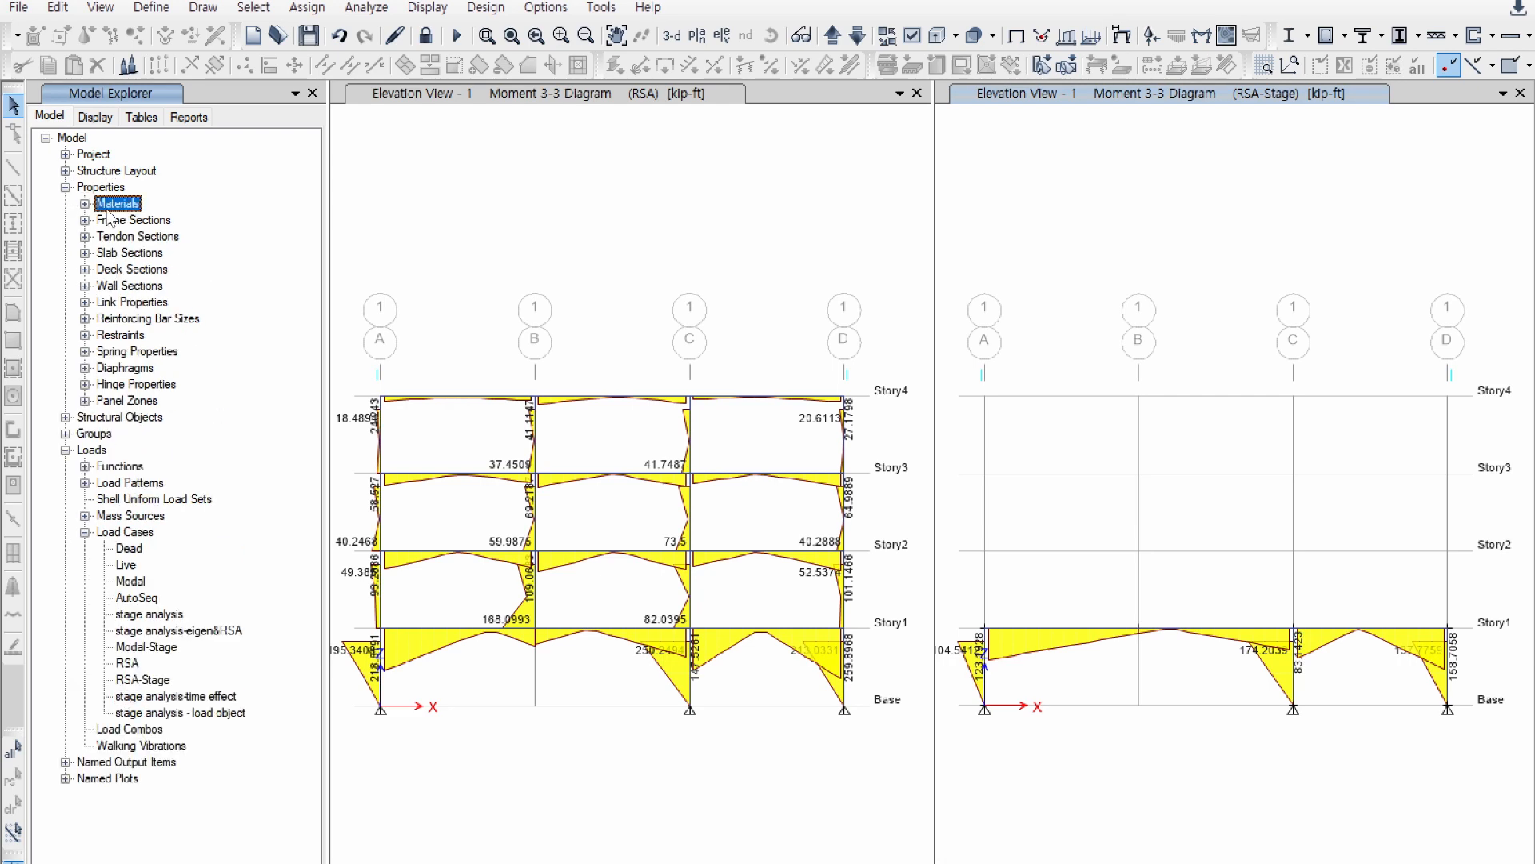
double_click(112, 207)
left_click(135, 219)
right_click(136, 221)
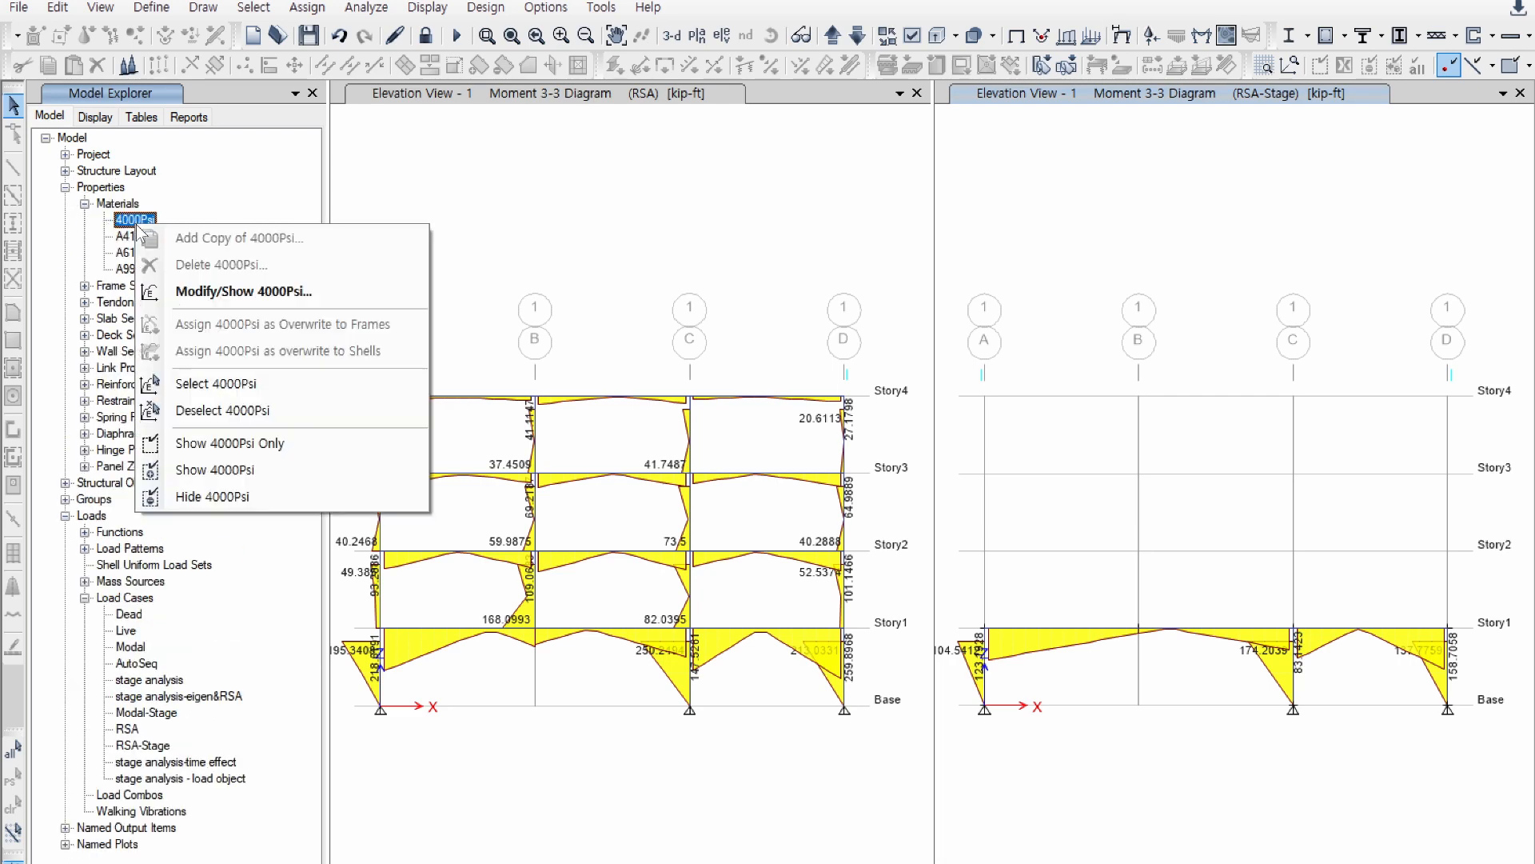
left_click(200, 290)
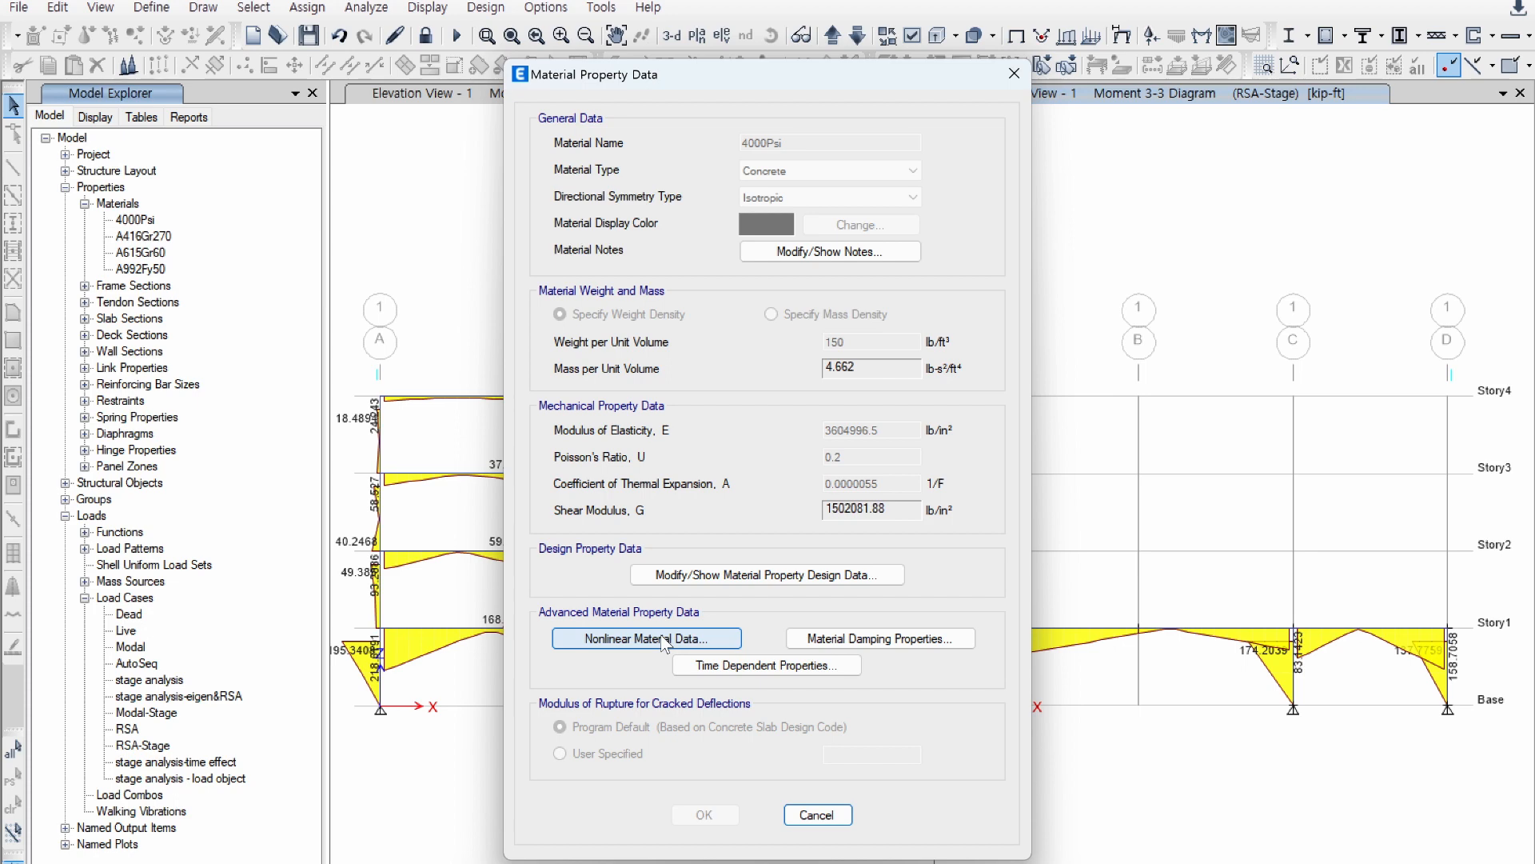
left_click(732, 670)
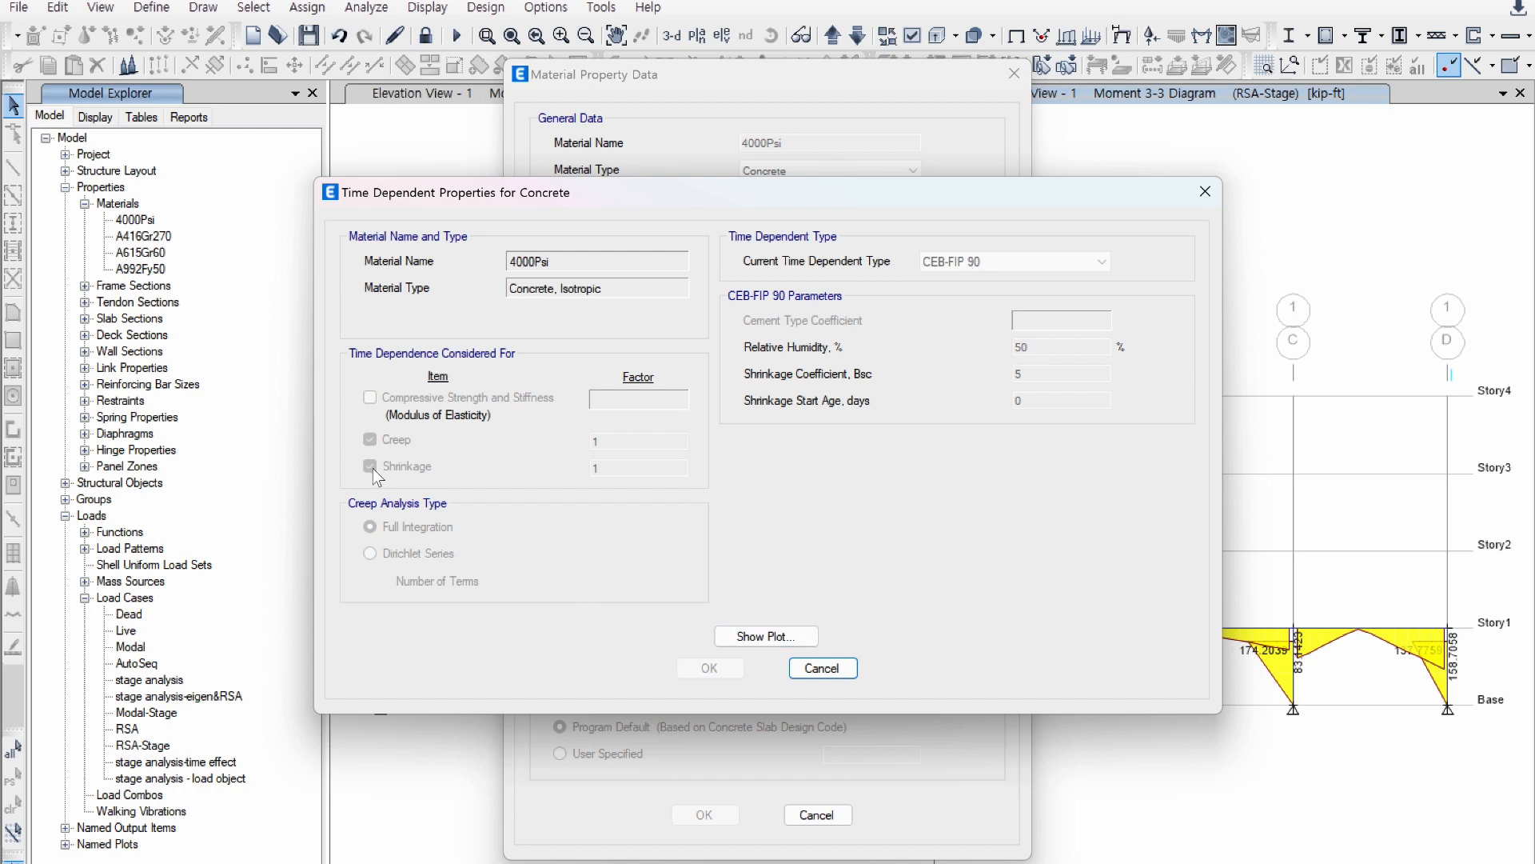
Step: Plot the 4000Psi material's creep coefficient and shrinkage strain over time and close the material data without saving changes
left_click(752, 640)
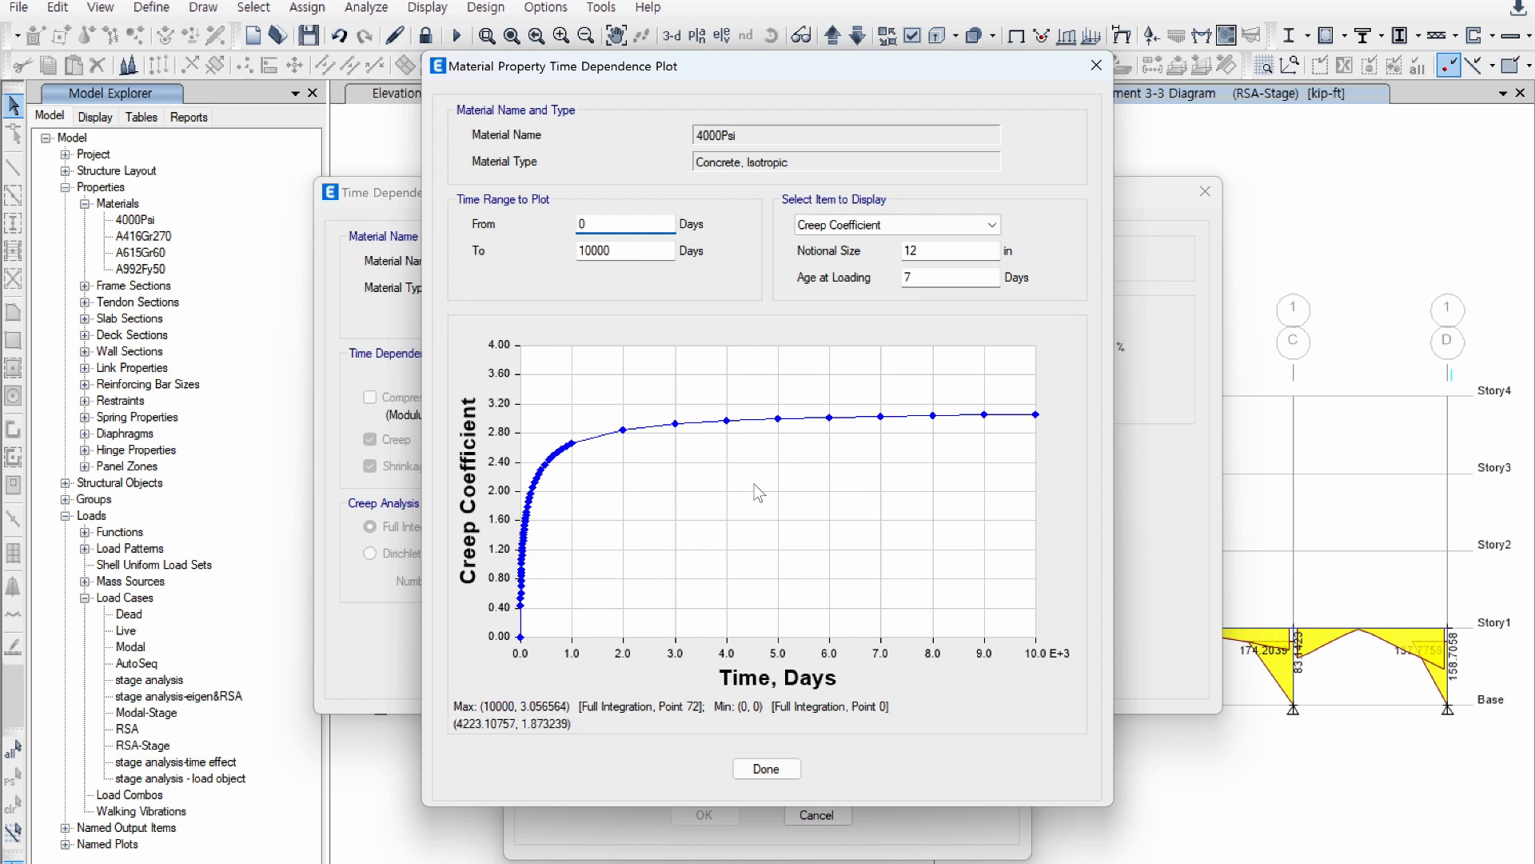
left_click(878, 227)
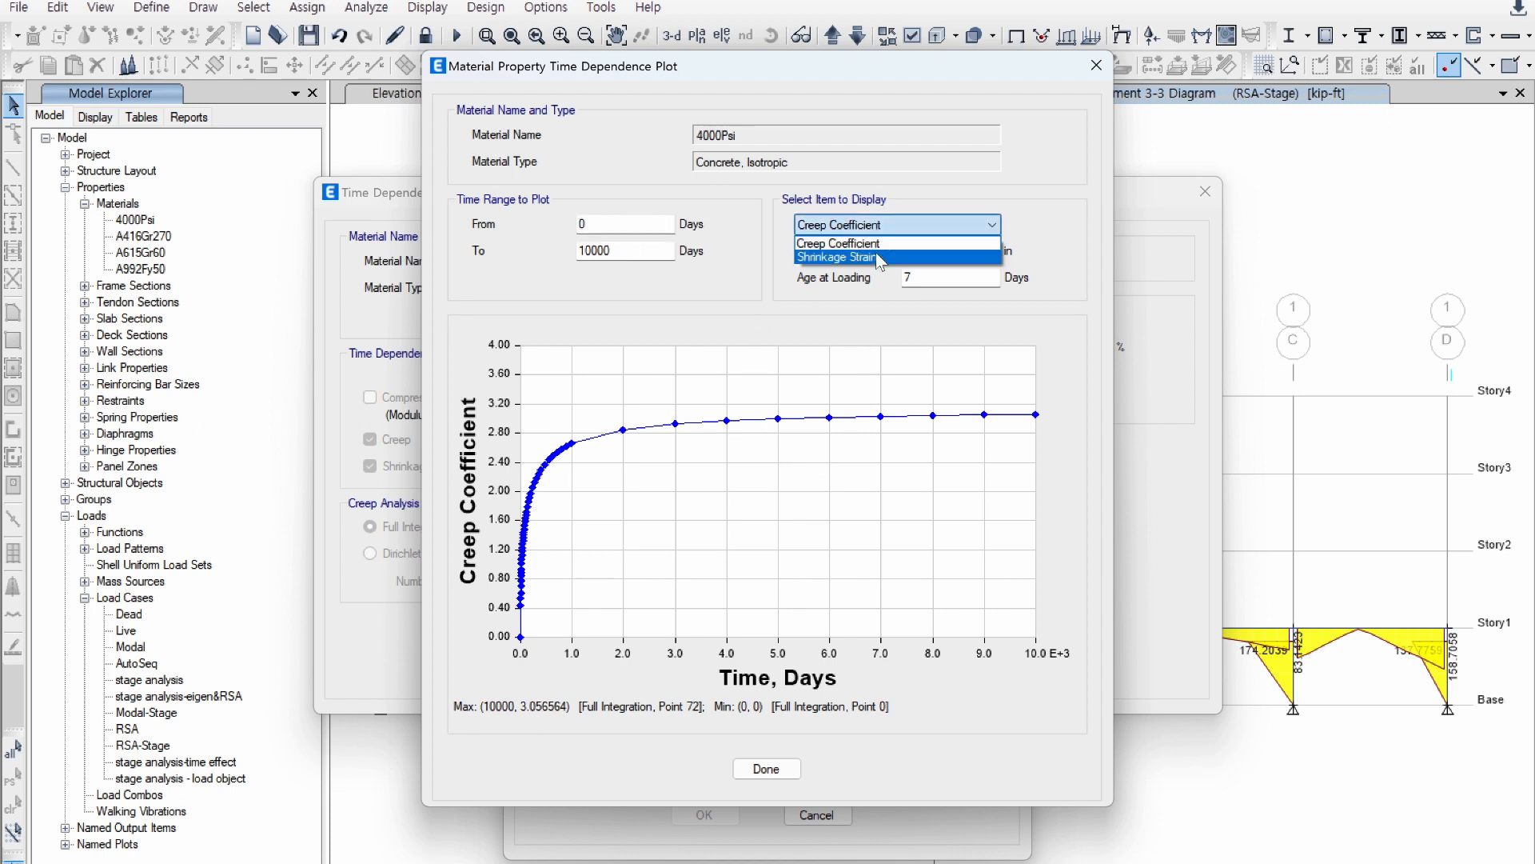
left_click(880, 255)
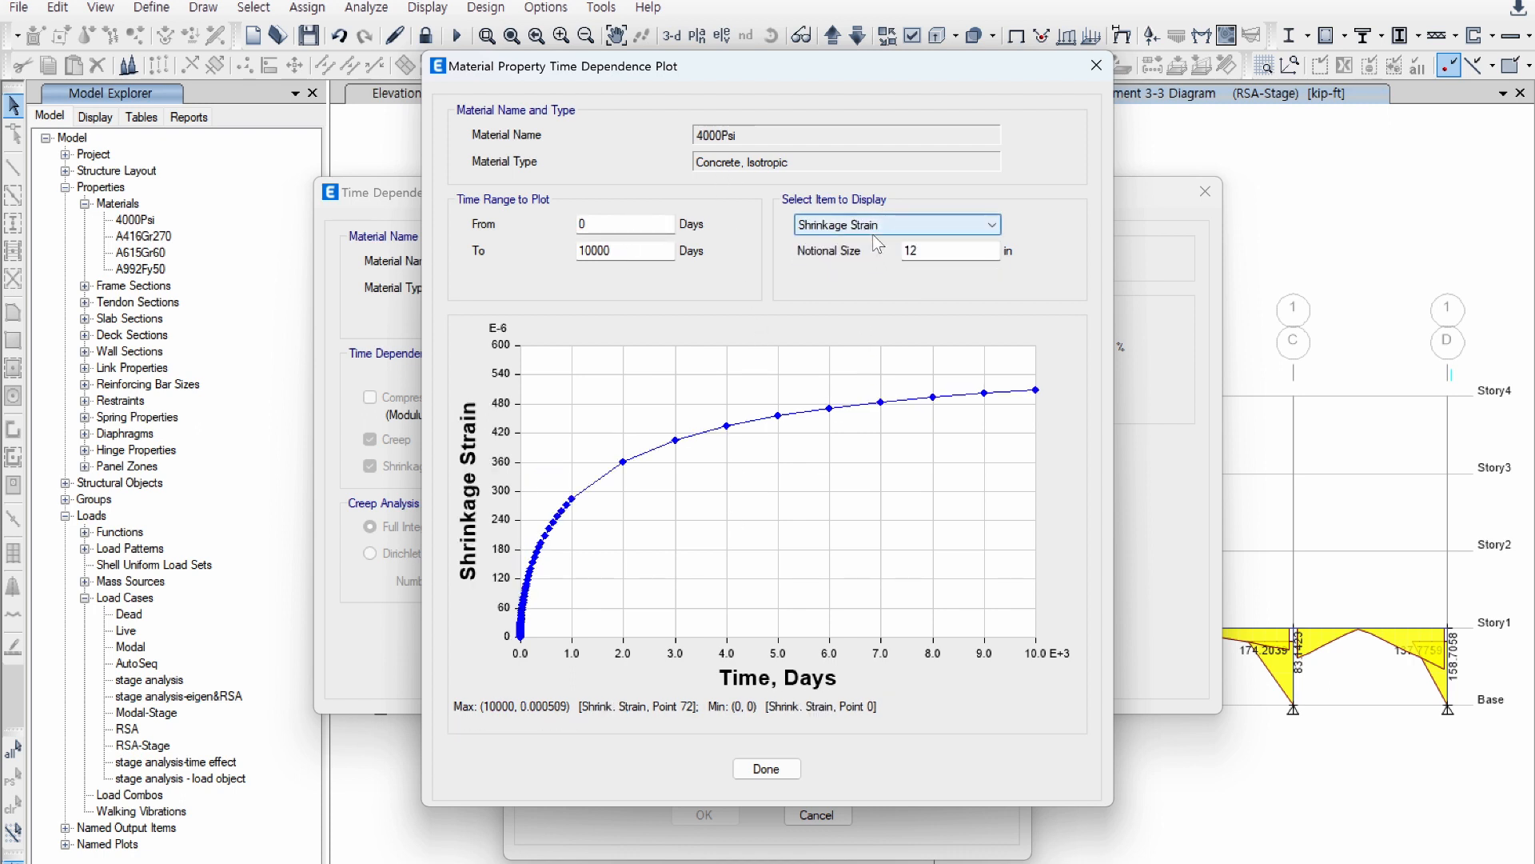
left_click(878, 226)
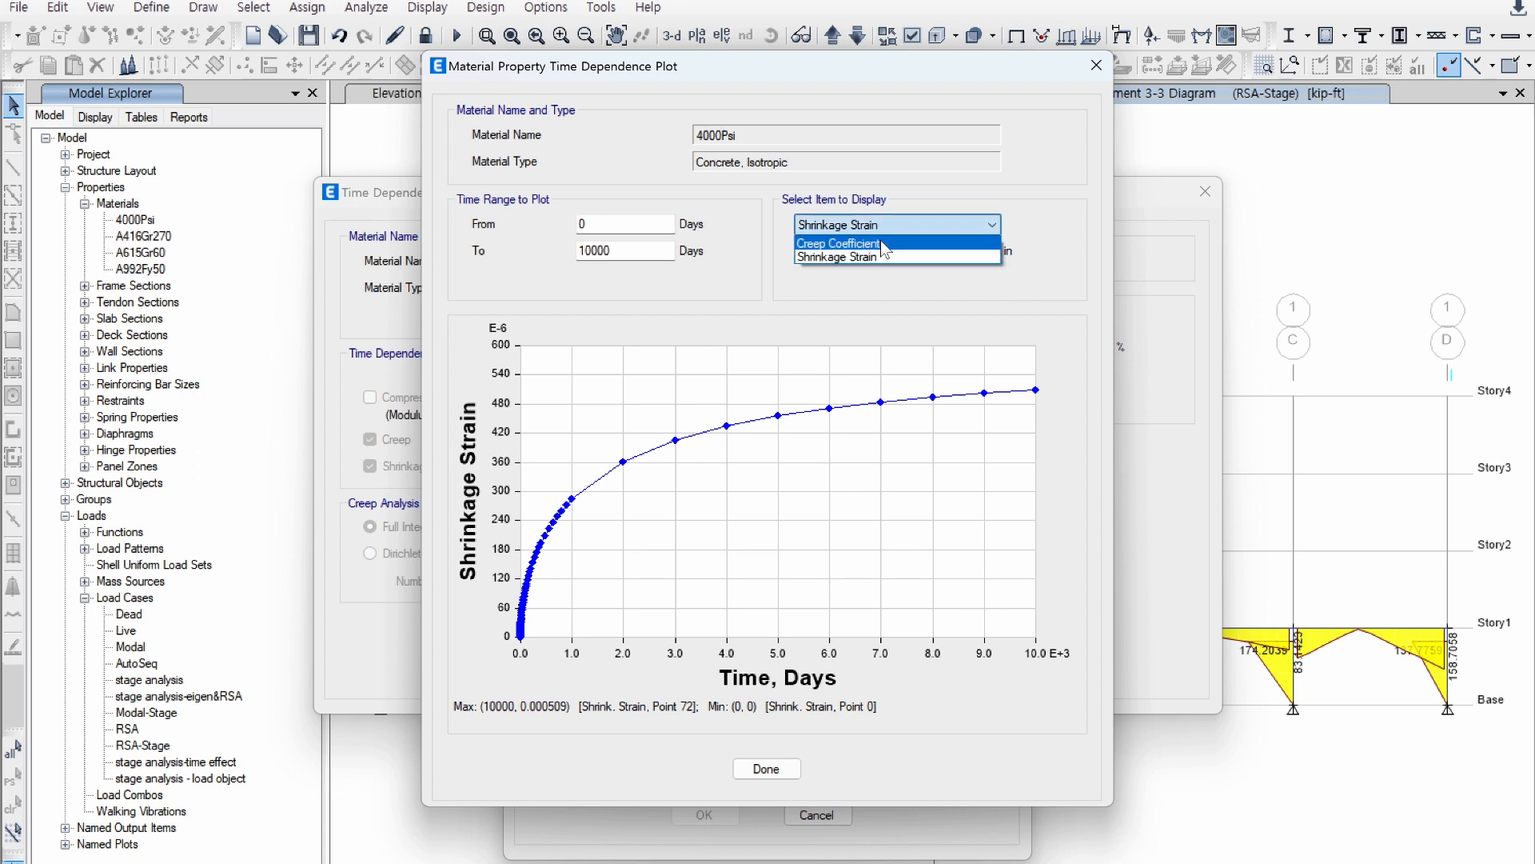
left_click(883, 244)
left_click(881, 225)
left_click(880, 255)
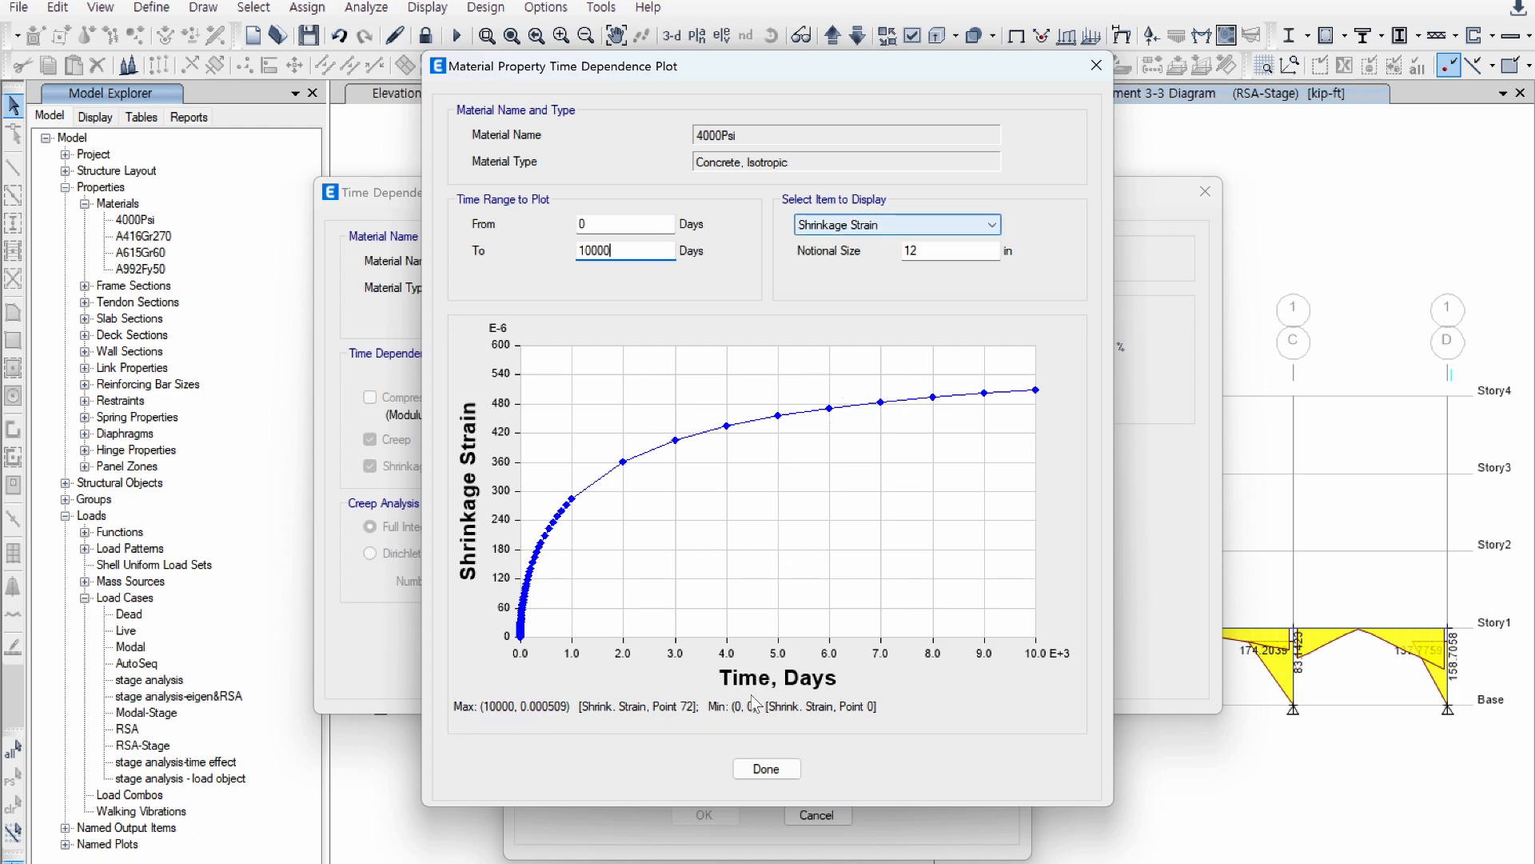
left_click(766, 766)
left_click(824, 668)
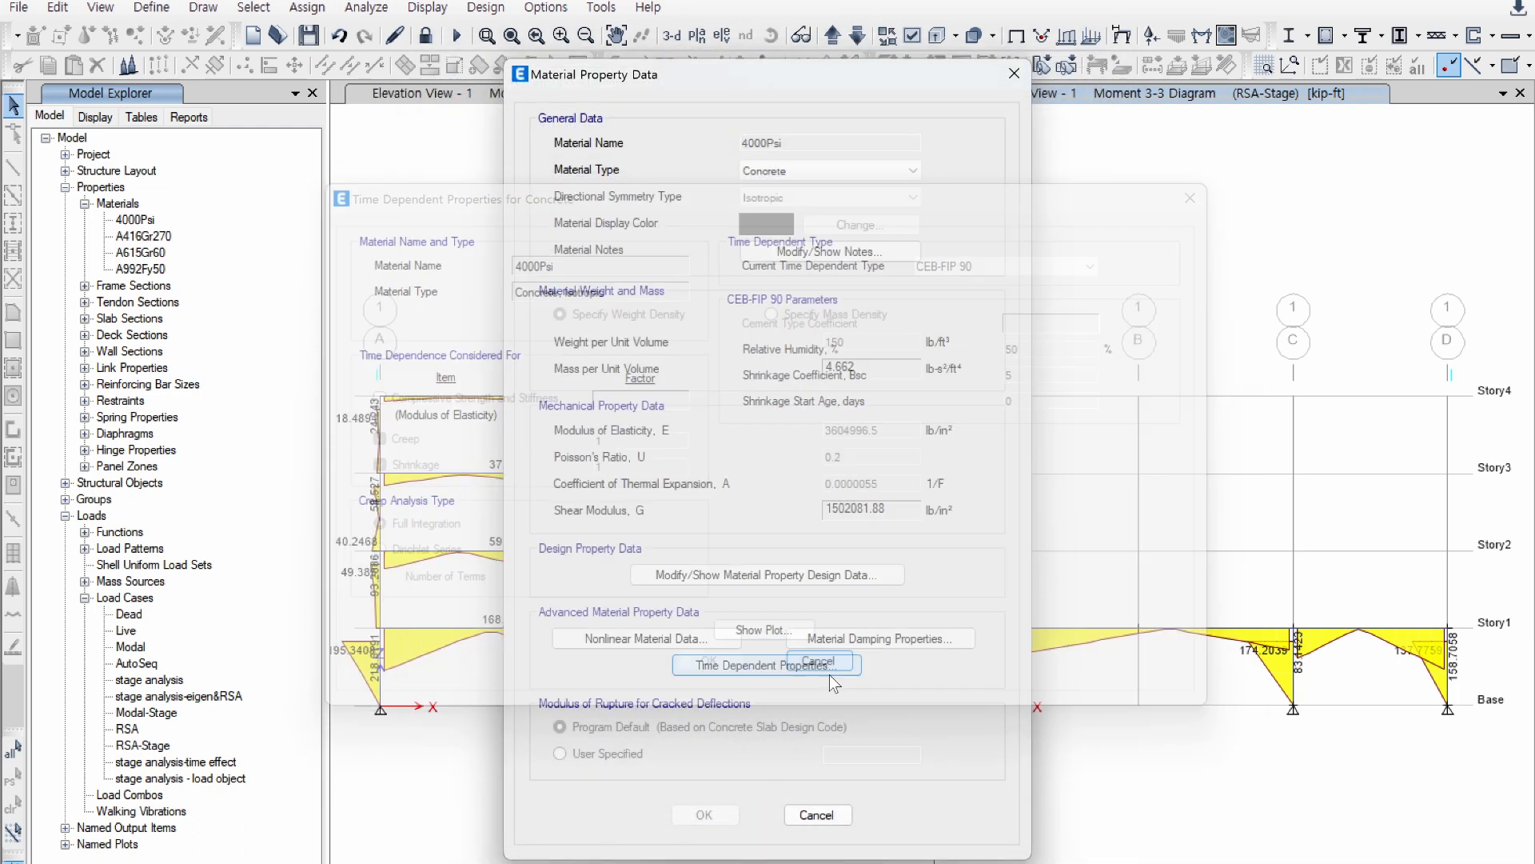
left_click(819, 812)
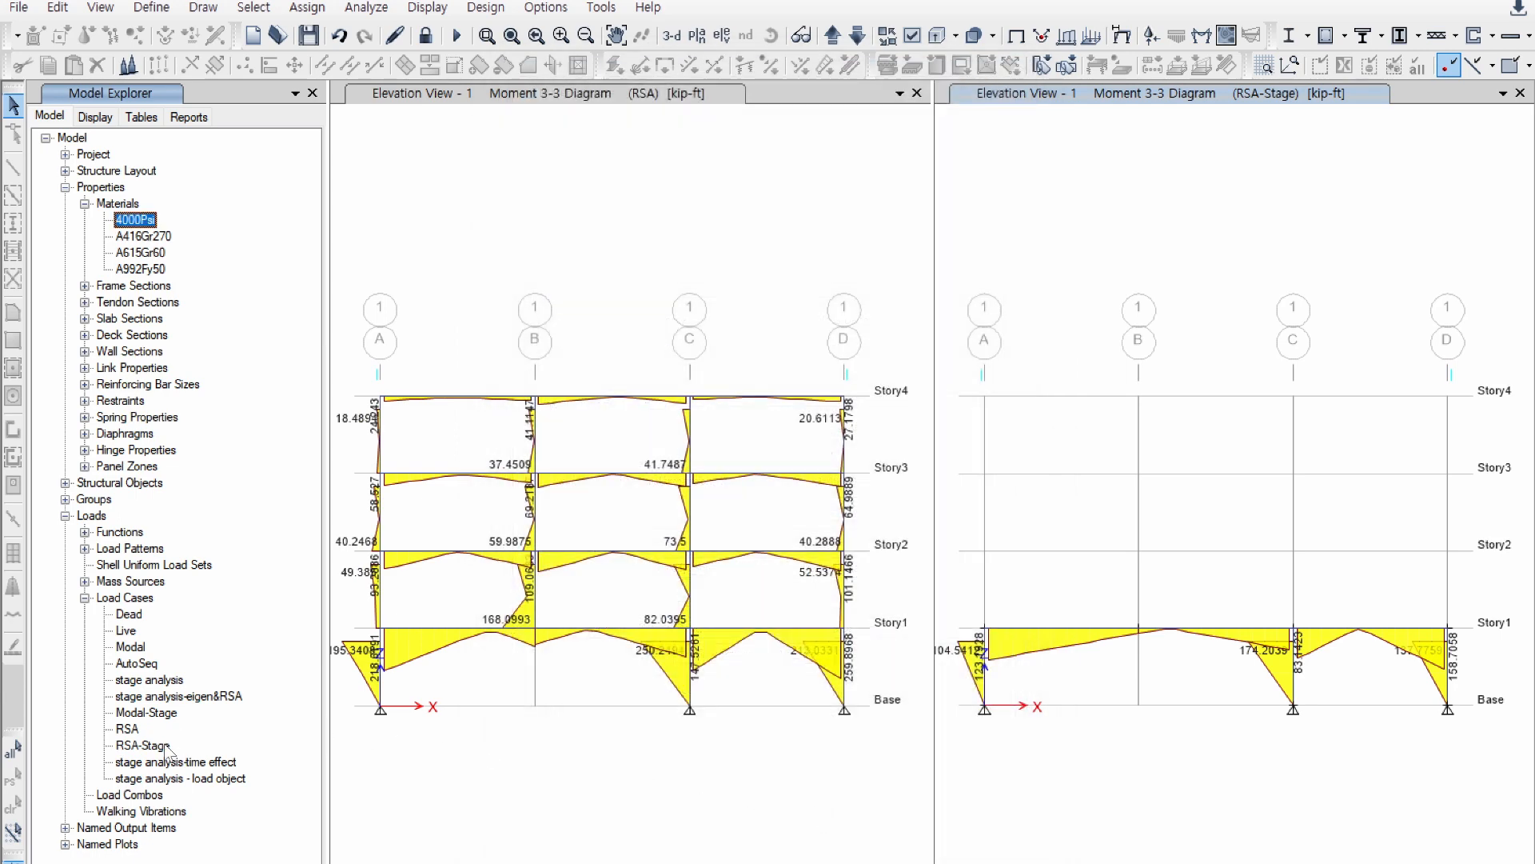
Step: Review the stage durations and the Stage4 age at add in the stage analysis-time effect case, leaving the stage operations unchanged
double_click(182, 763)
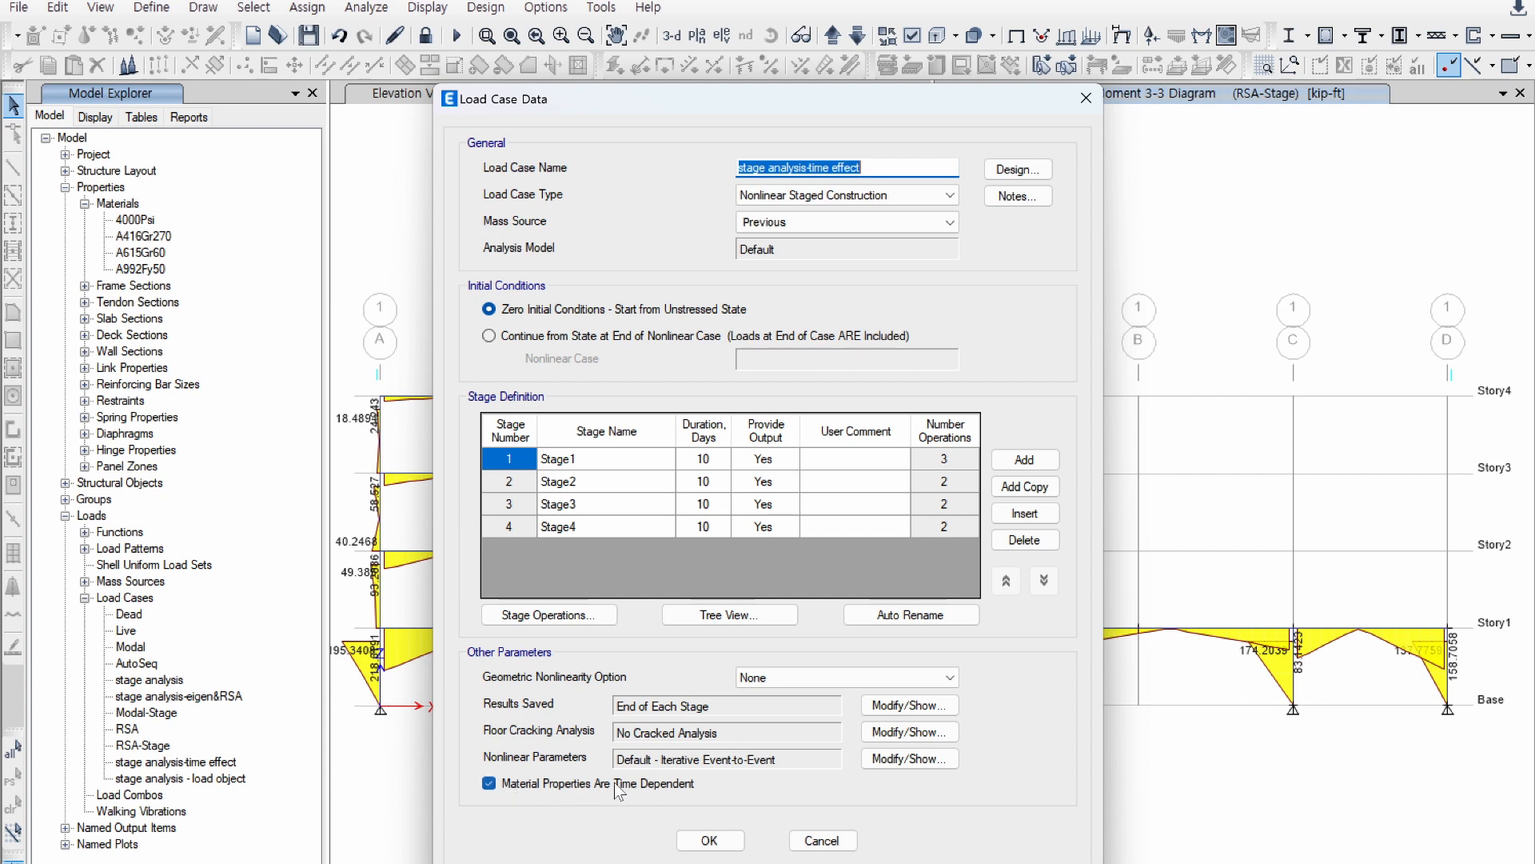
left_click_drag(699, 459, 697, 528)
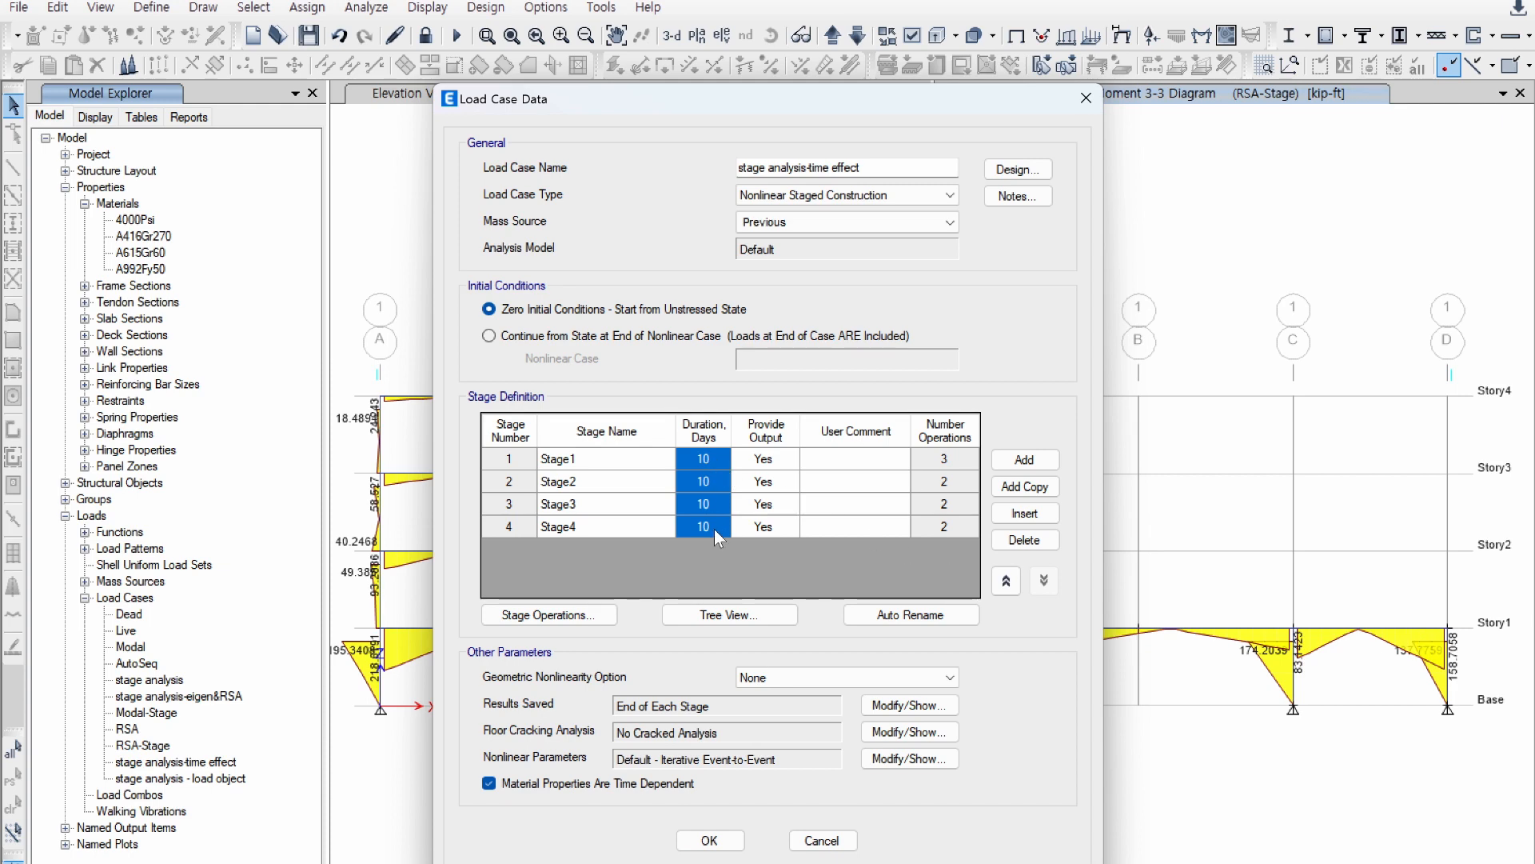
left_click(577, 614)
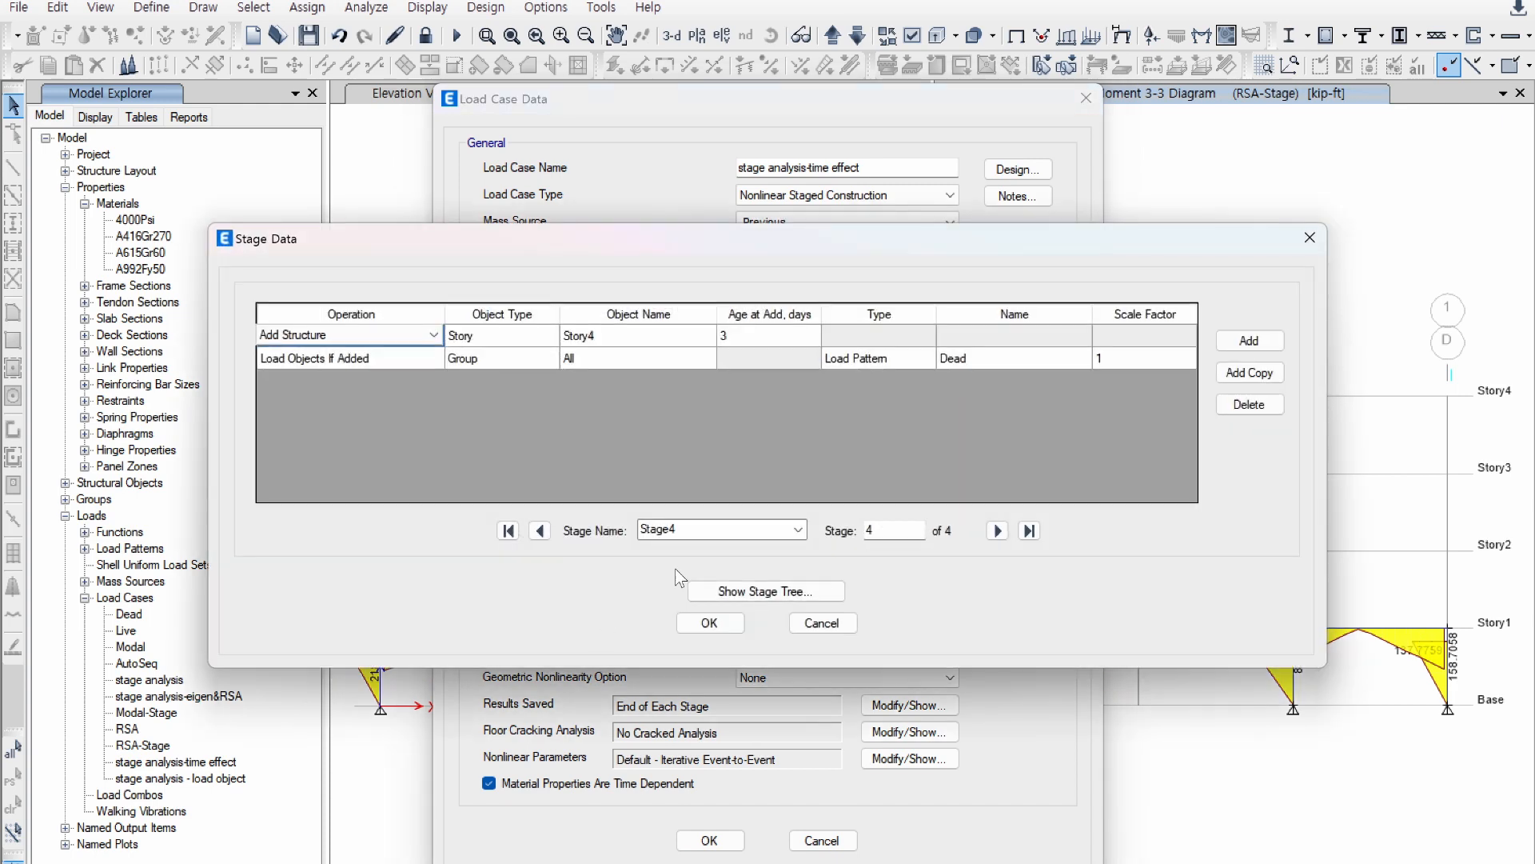
left_click(771, 337)
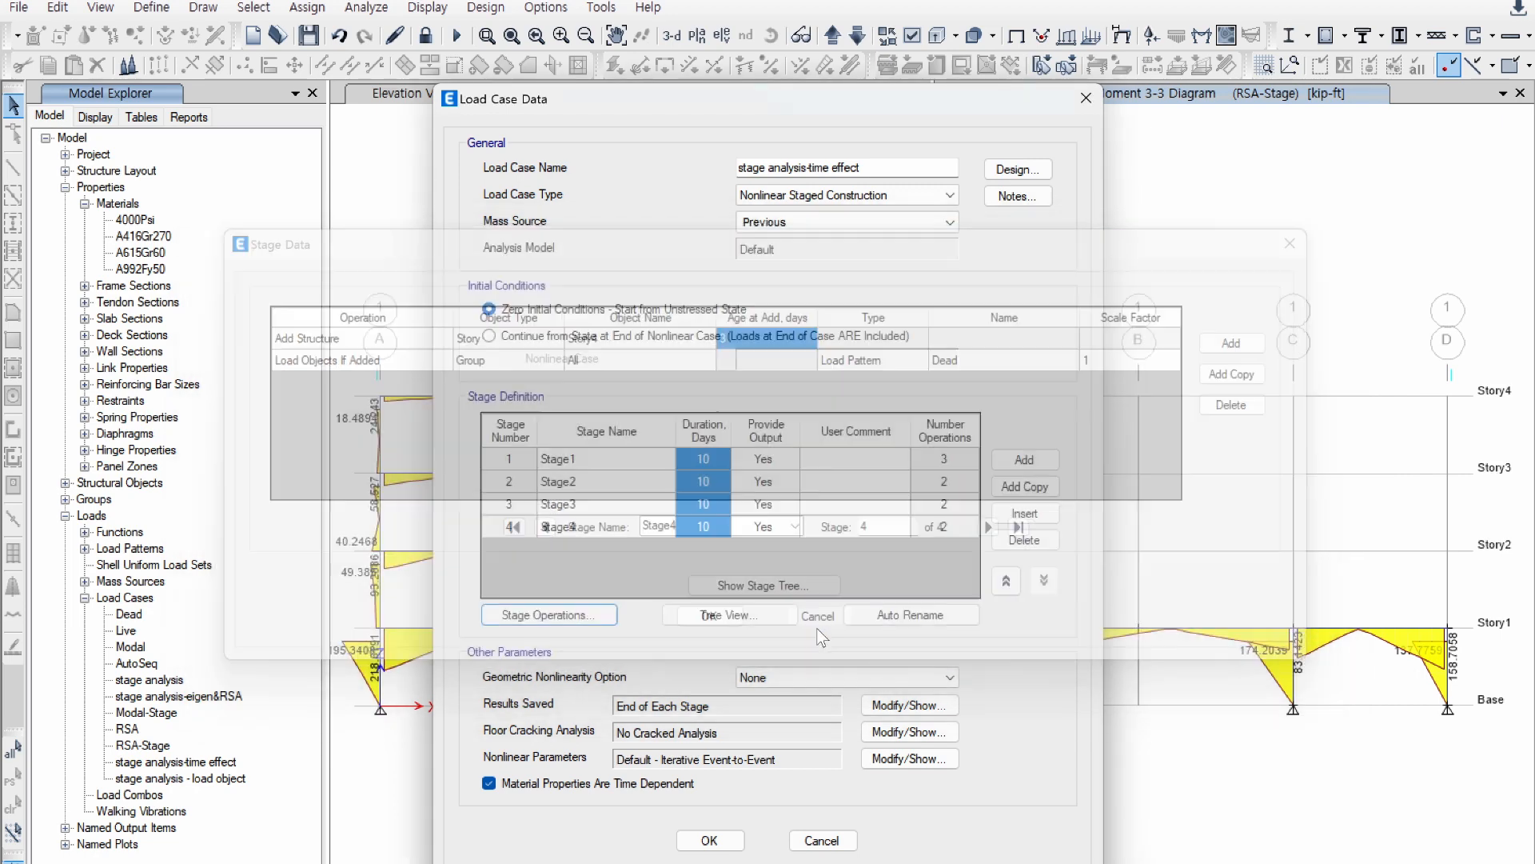
left_click(820, 625)
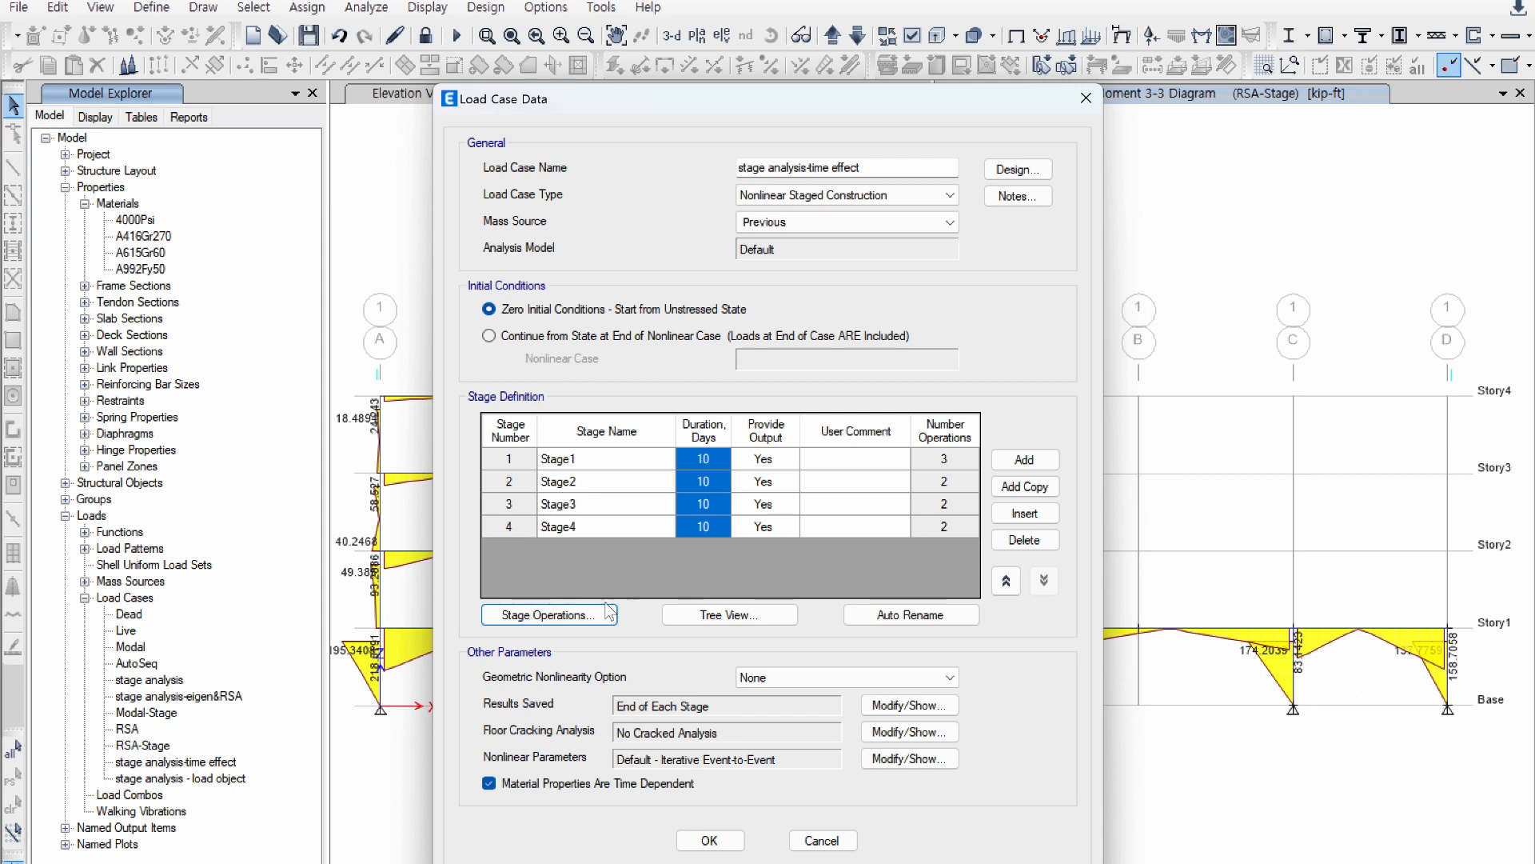
left_click(577, 614)
left_click(808, 630)
Step: Examine the operations of all four stages in the staged construction tree and close the load case without saving changes
left_click(765, 617)
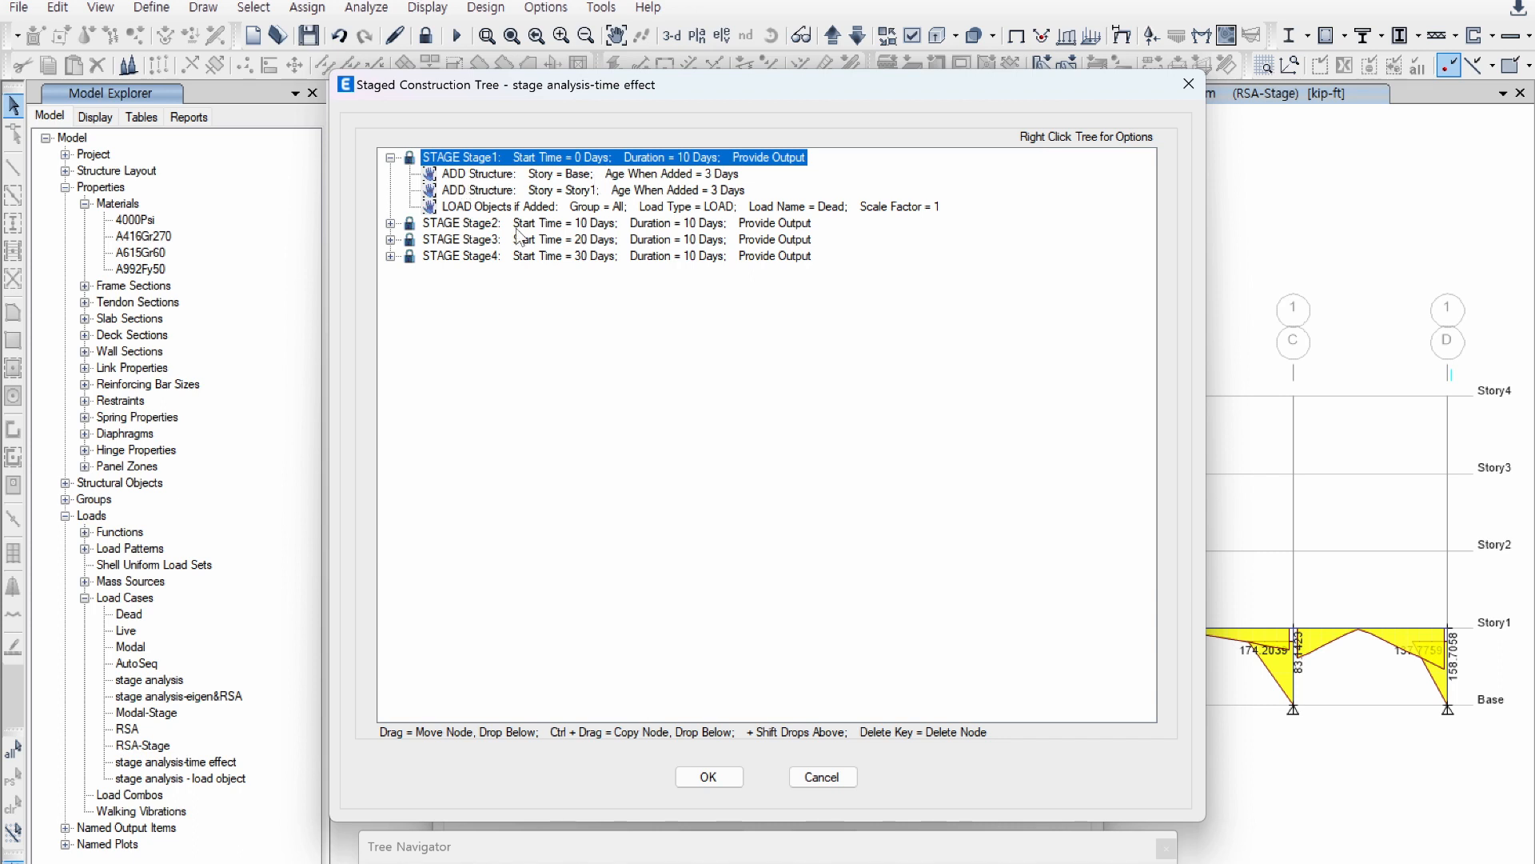
left_click(680, 176)
left_click(611, 192)
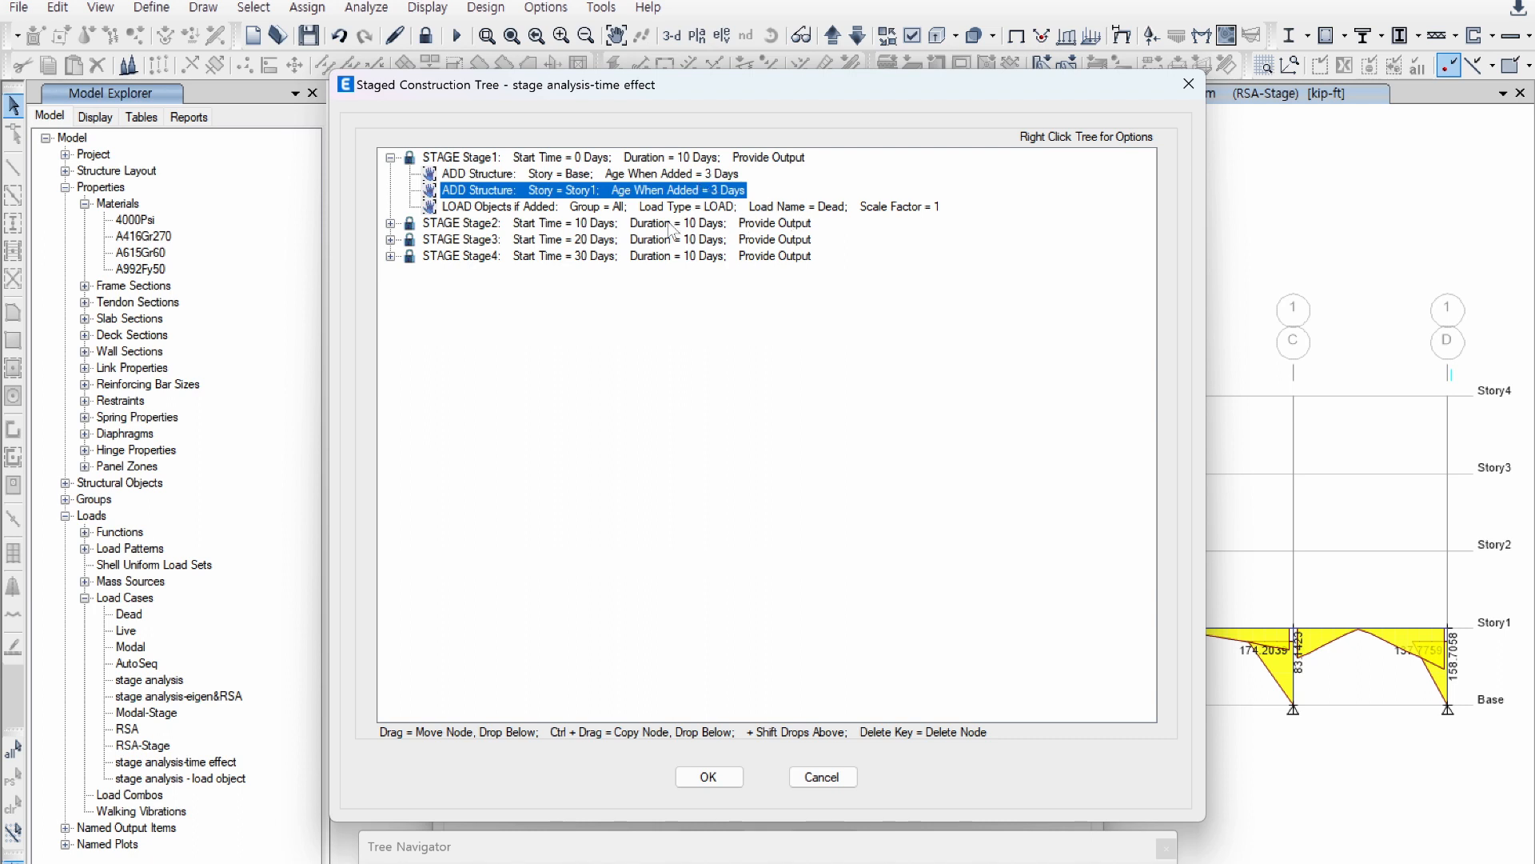
left_click(390, 224)
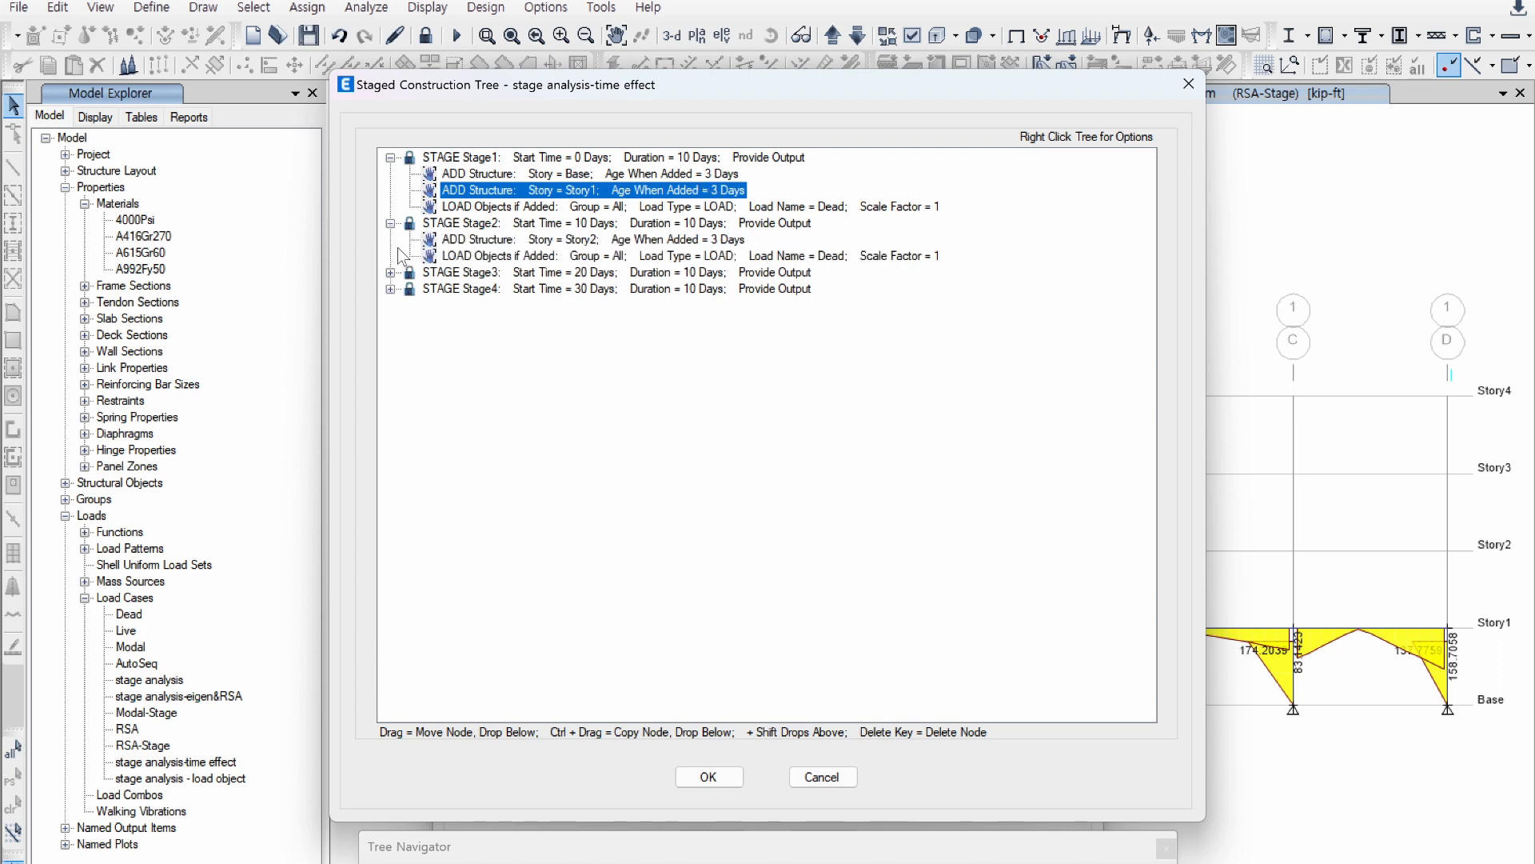
left_click(391, 272)
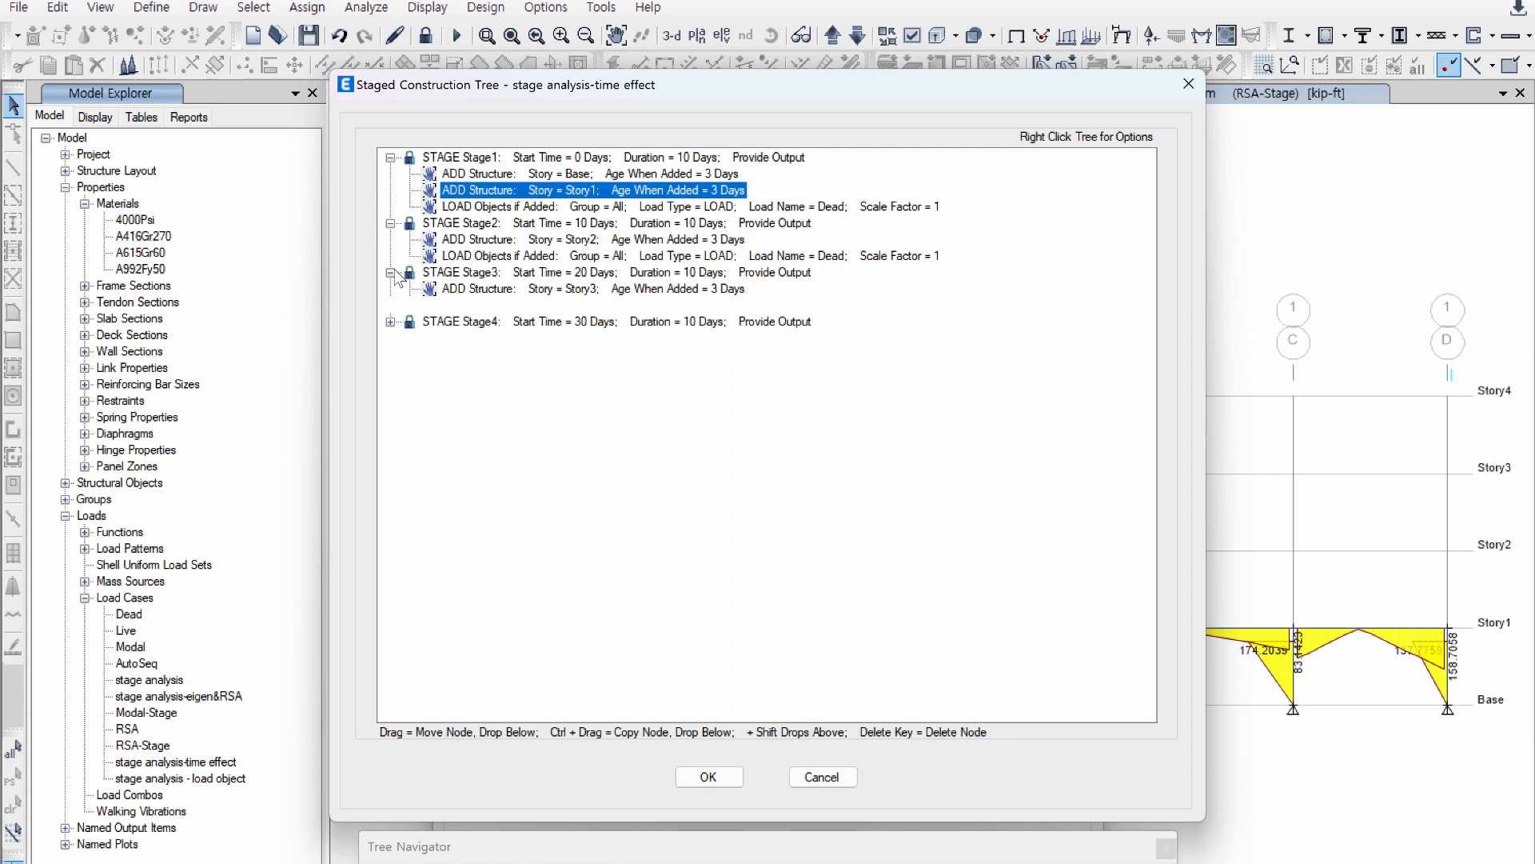
left_click(391, 321)
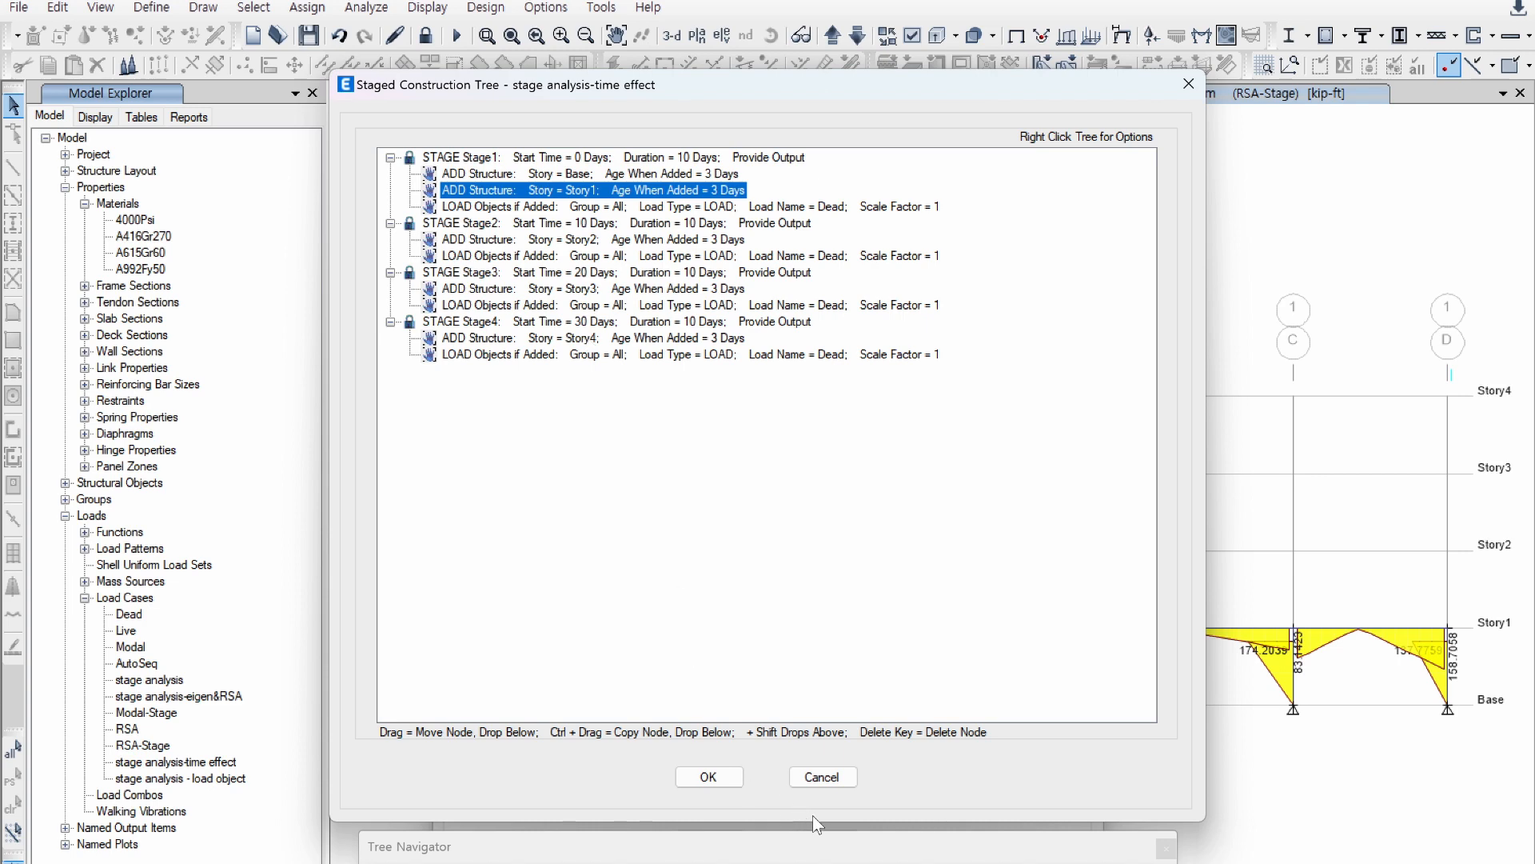
left_click(823, 778)
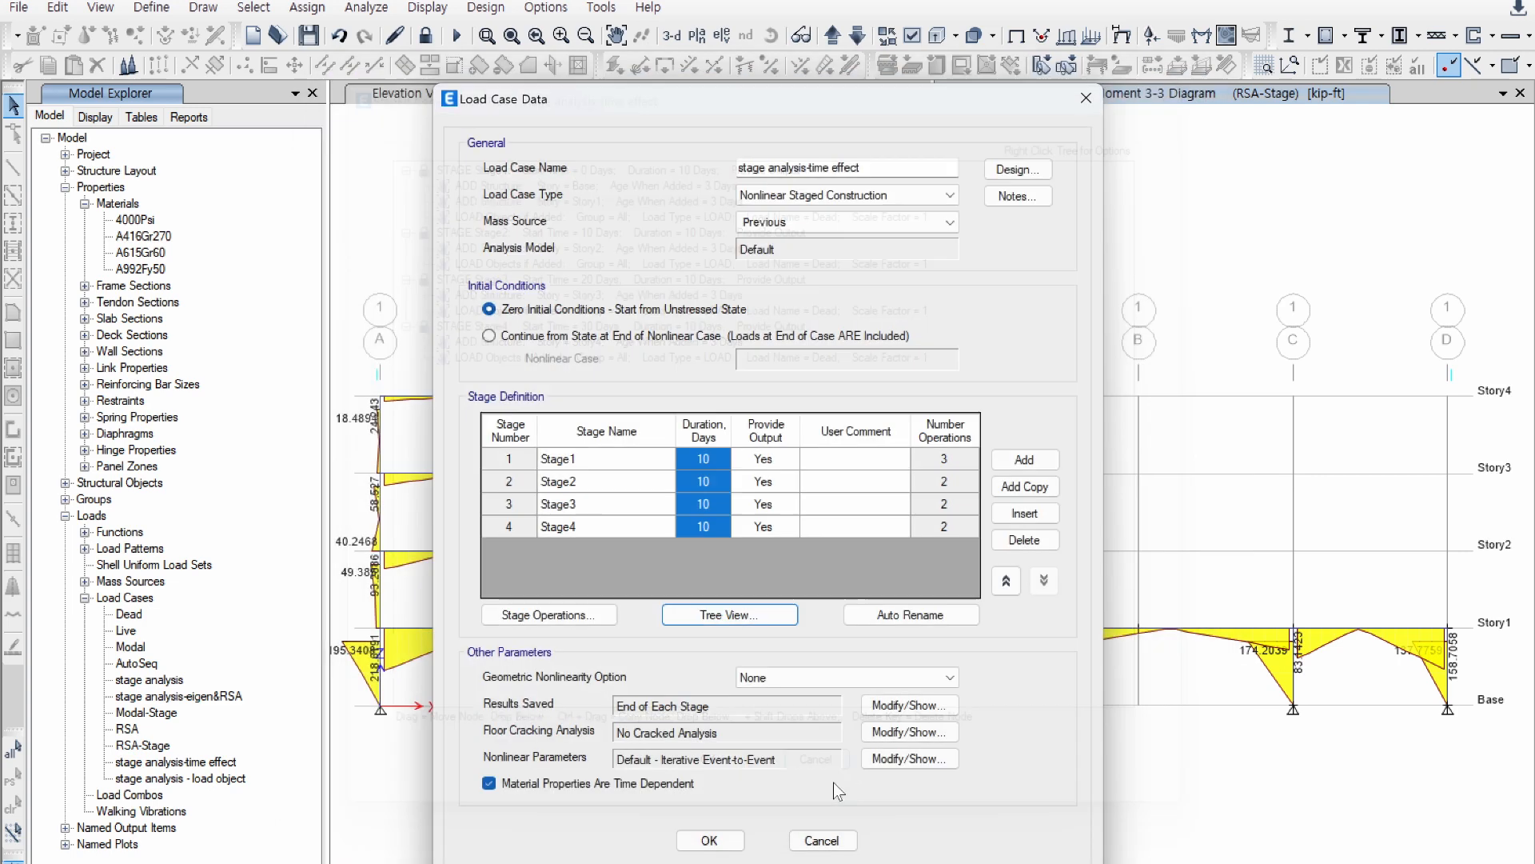
left_click(844, 831)
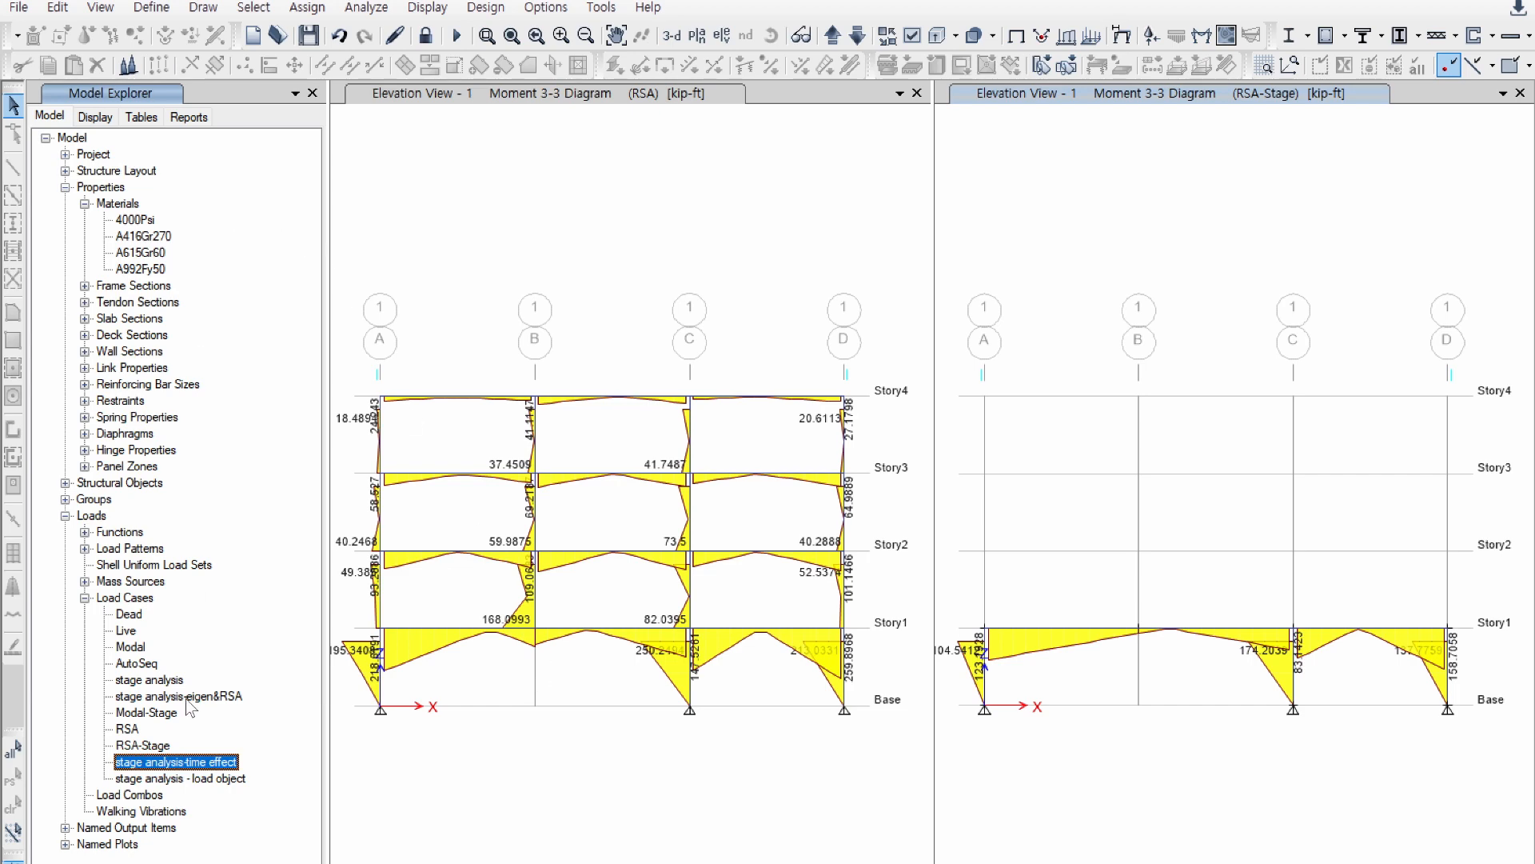
Step: Review the available operation types in the Stage1 operations of the stage analysis load case
right_click(151, 680)
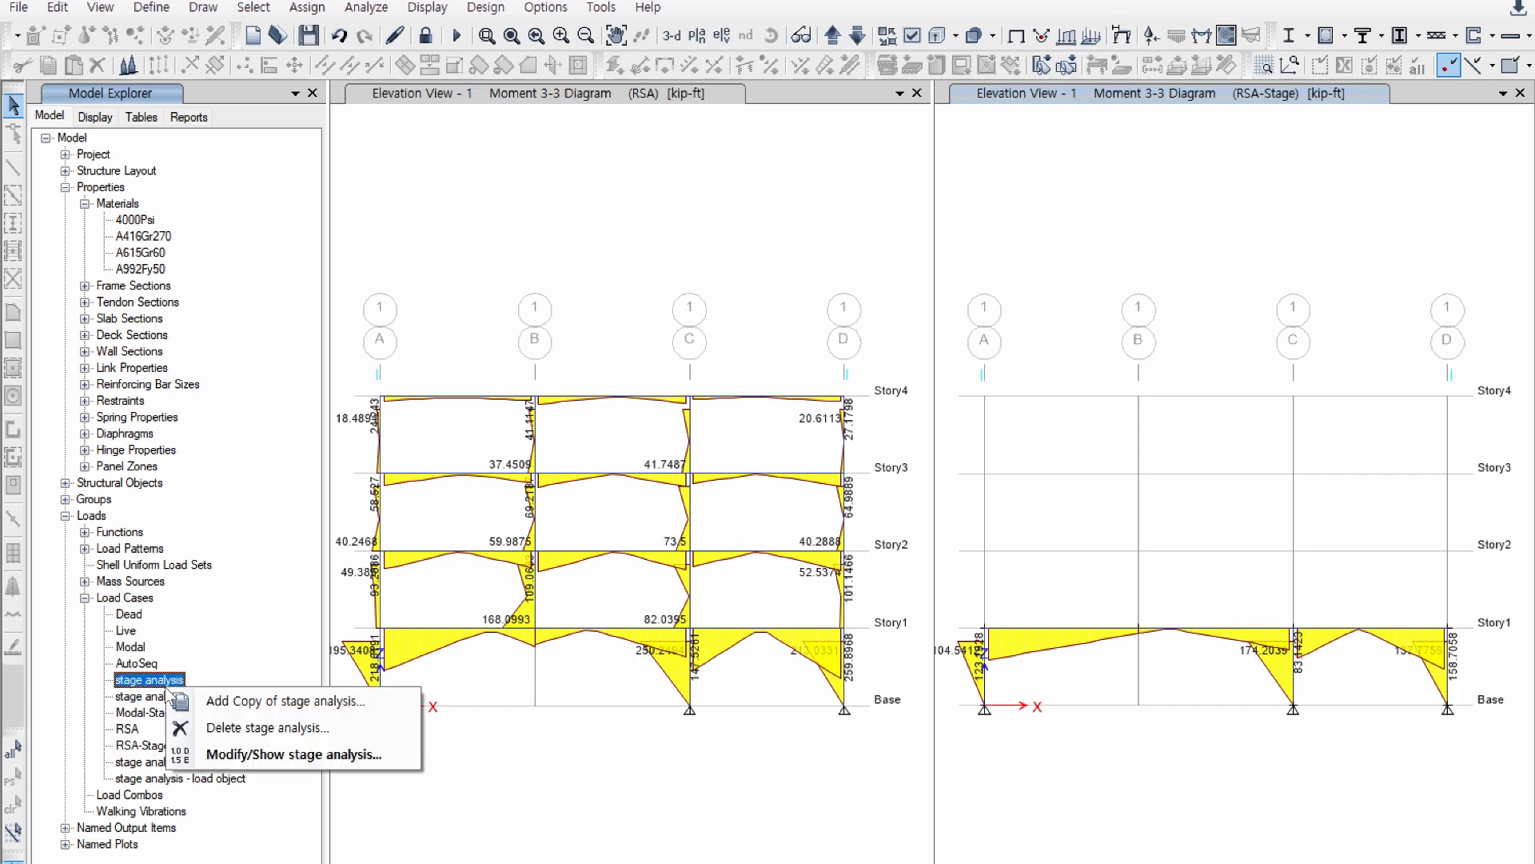
left_click(244, 760)
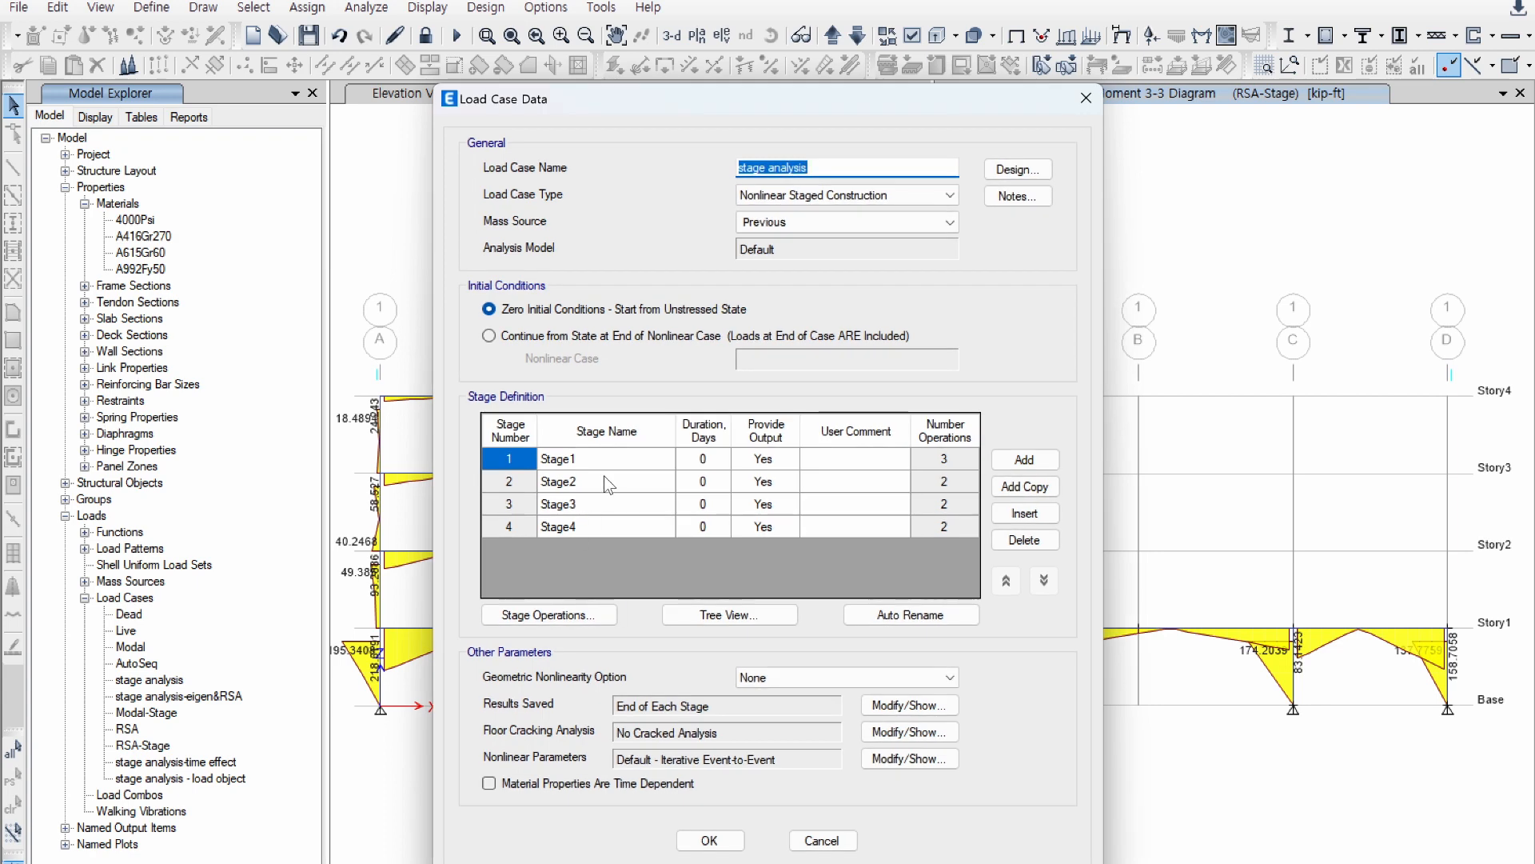
left_click(581, 616)
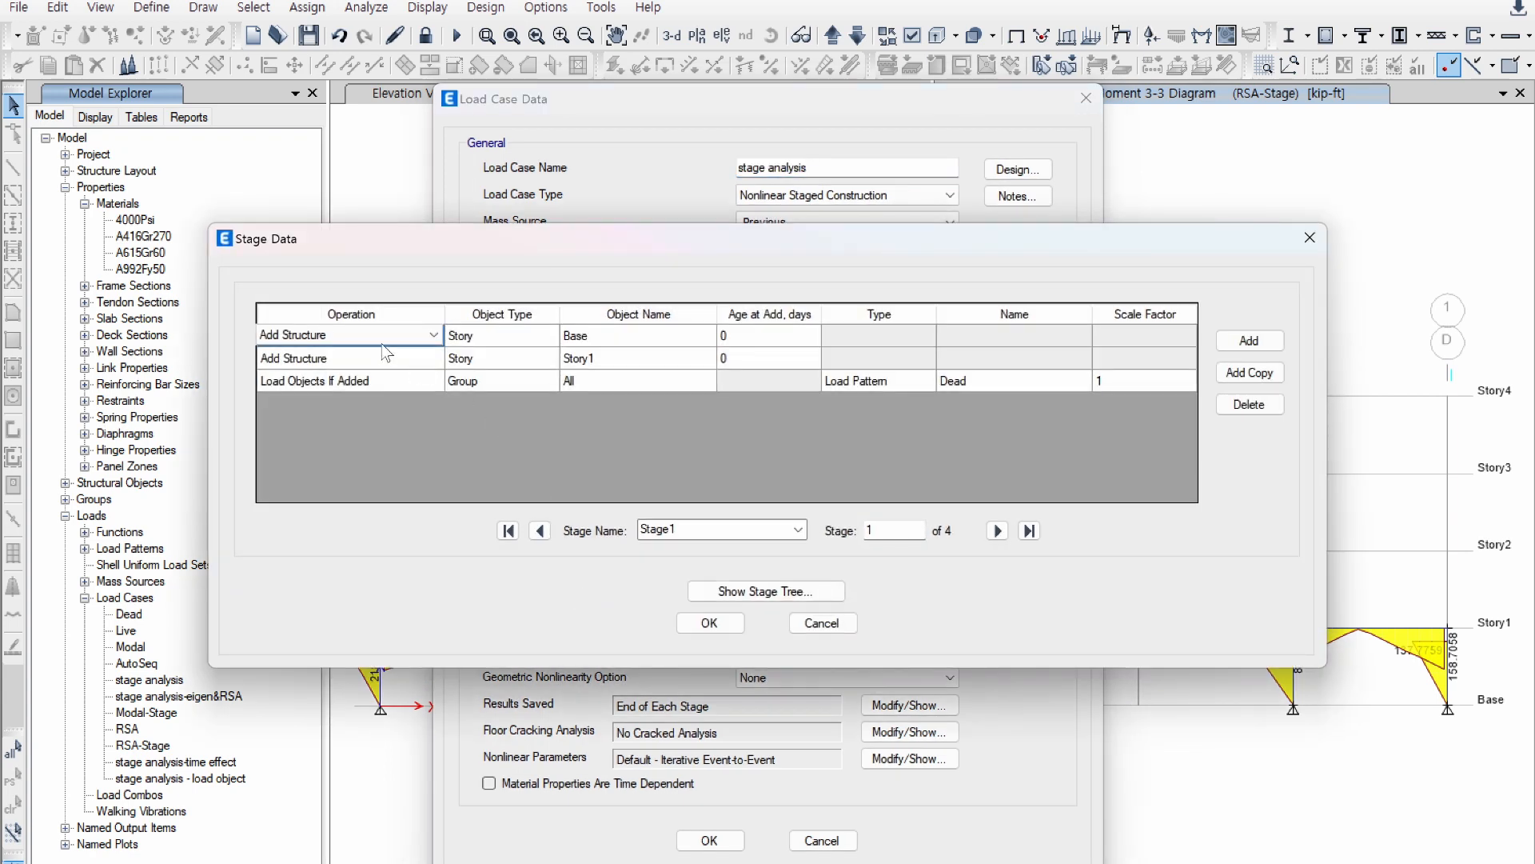
left_click(383, 336)
left_click(382, 335)
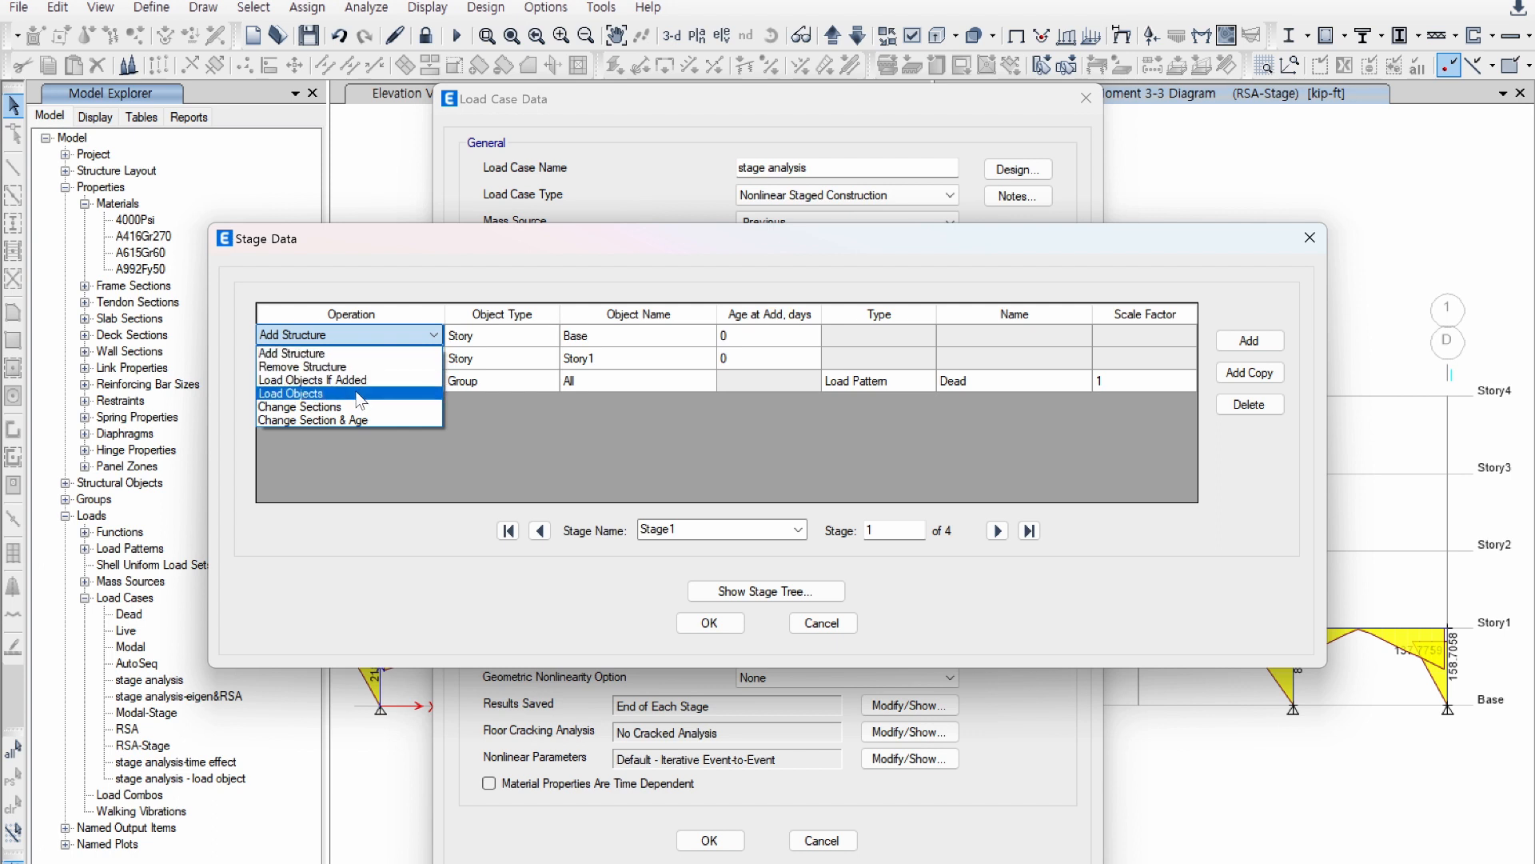
left_click(525, 431)
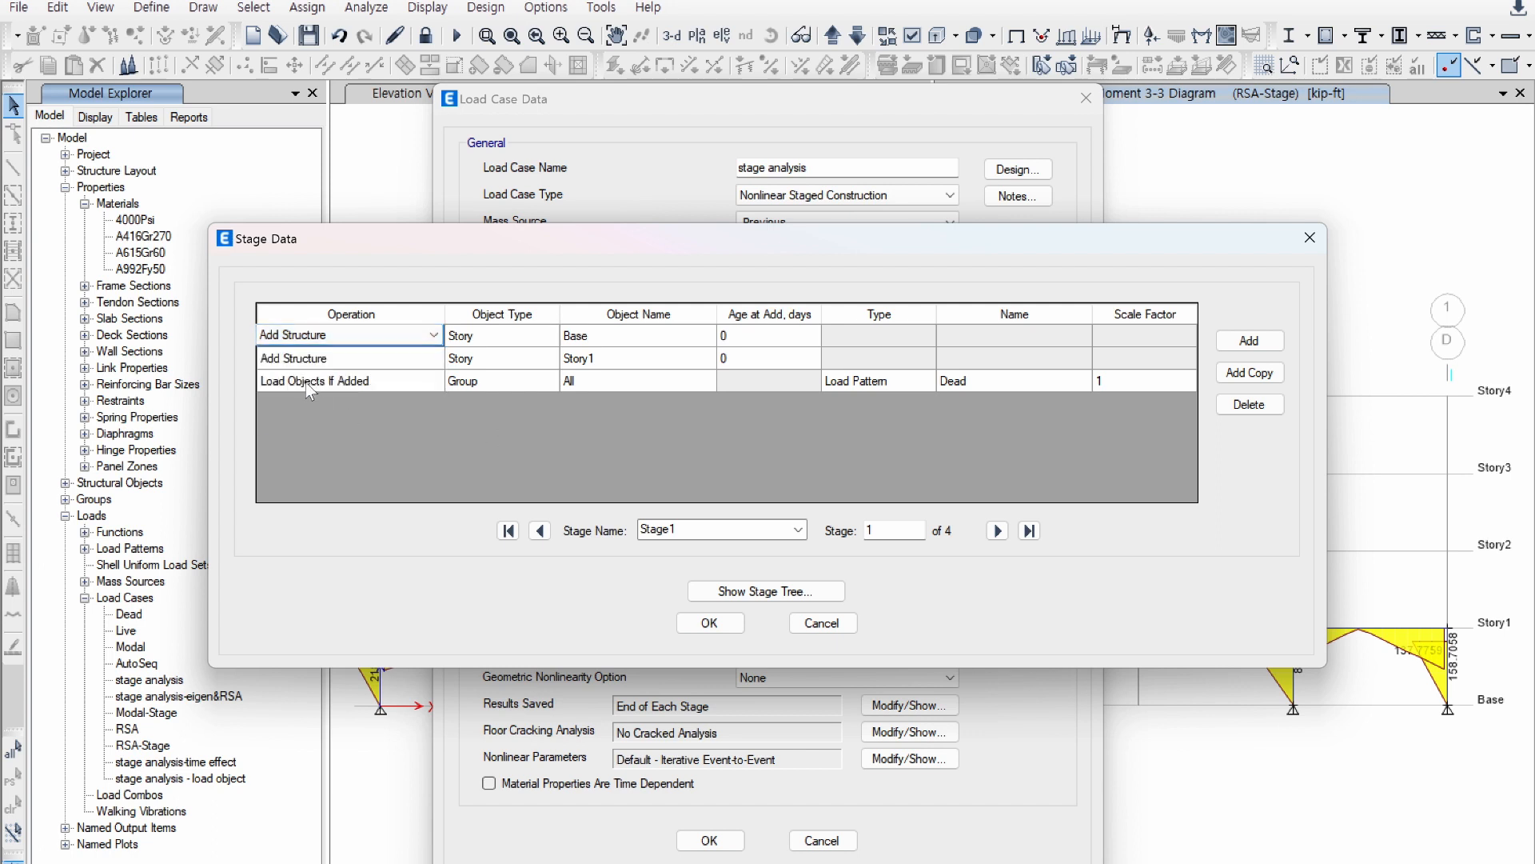
Step: Add a Change Sections operation to Stage1 for frame object 13 and check the available replacement frame sections, leaving W14X500 selected
left_click(1250, 341)
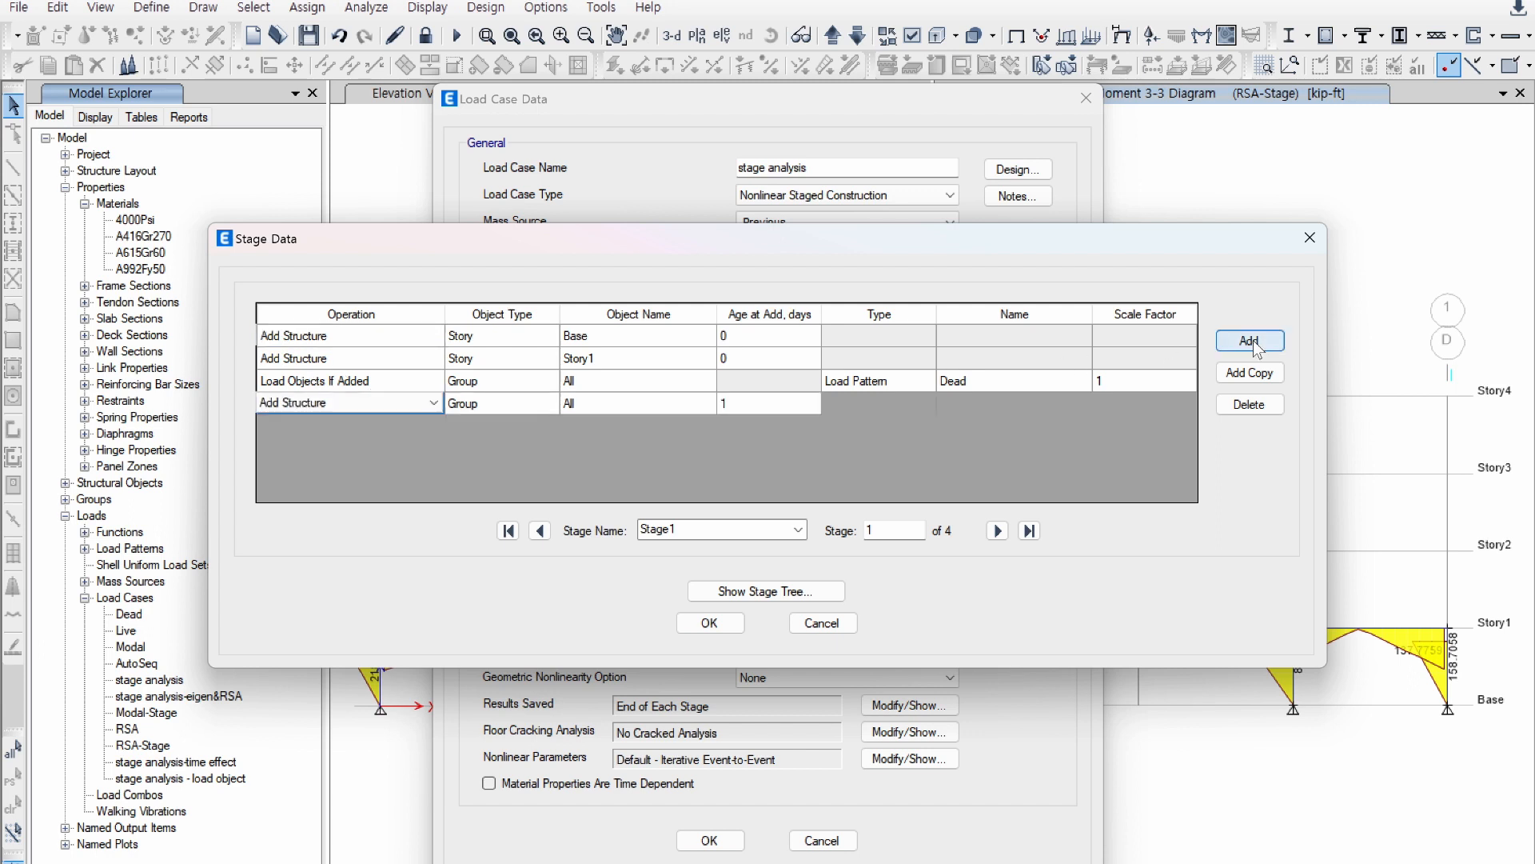
left_click(430, 404)
left_click(342, 474)
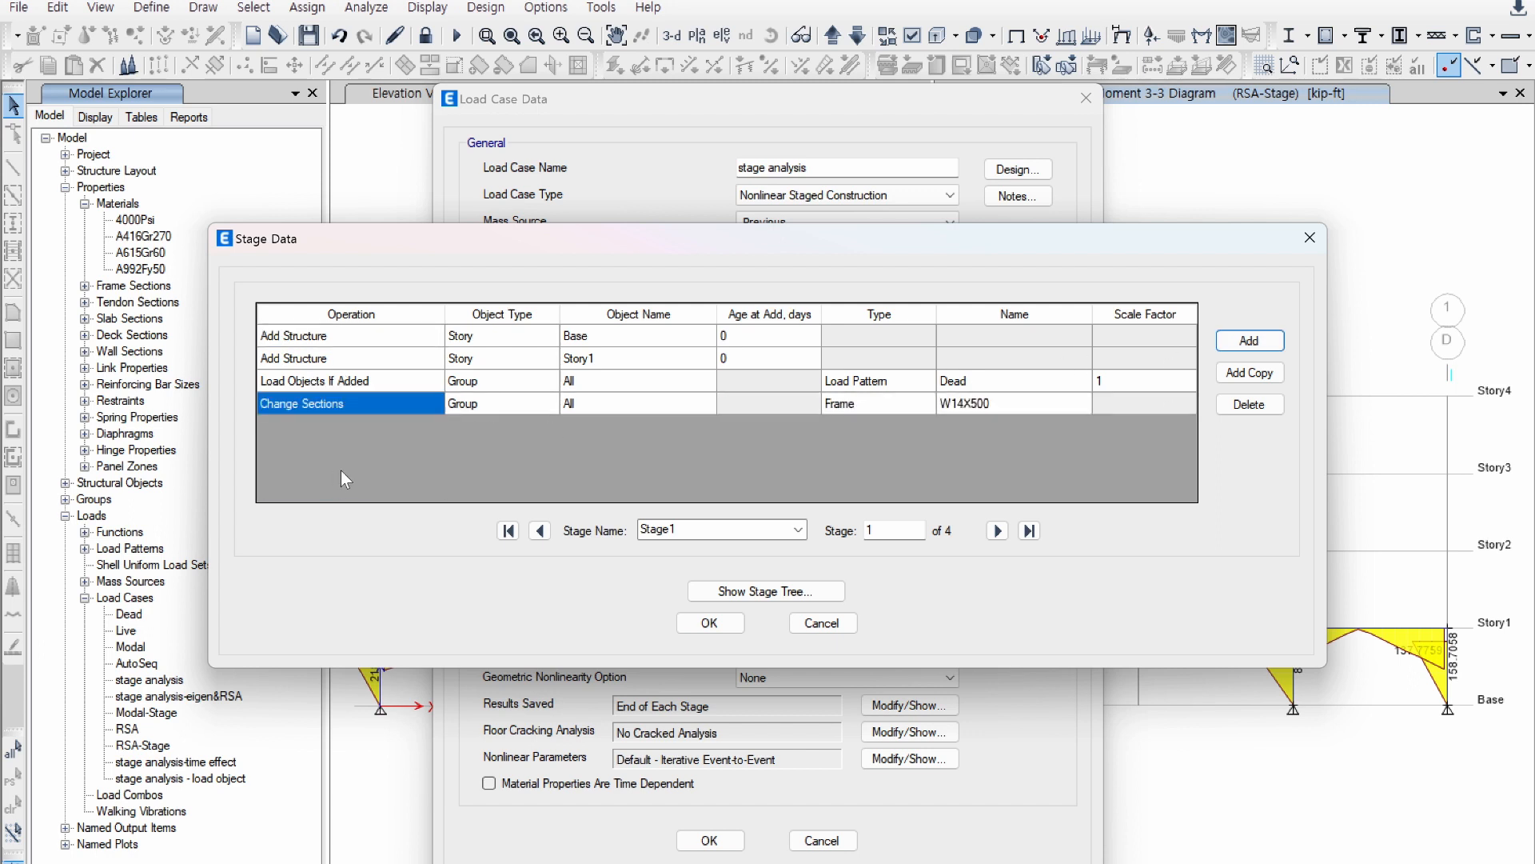
left_click(501, 411)
left_click(500, 409)
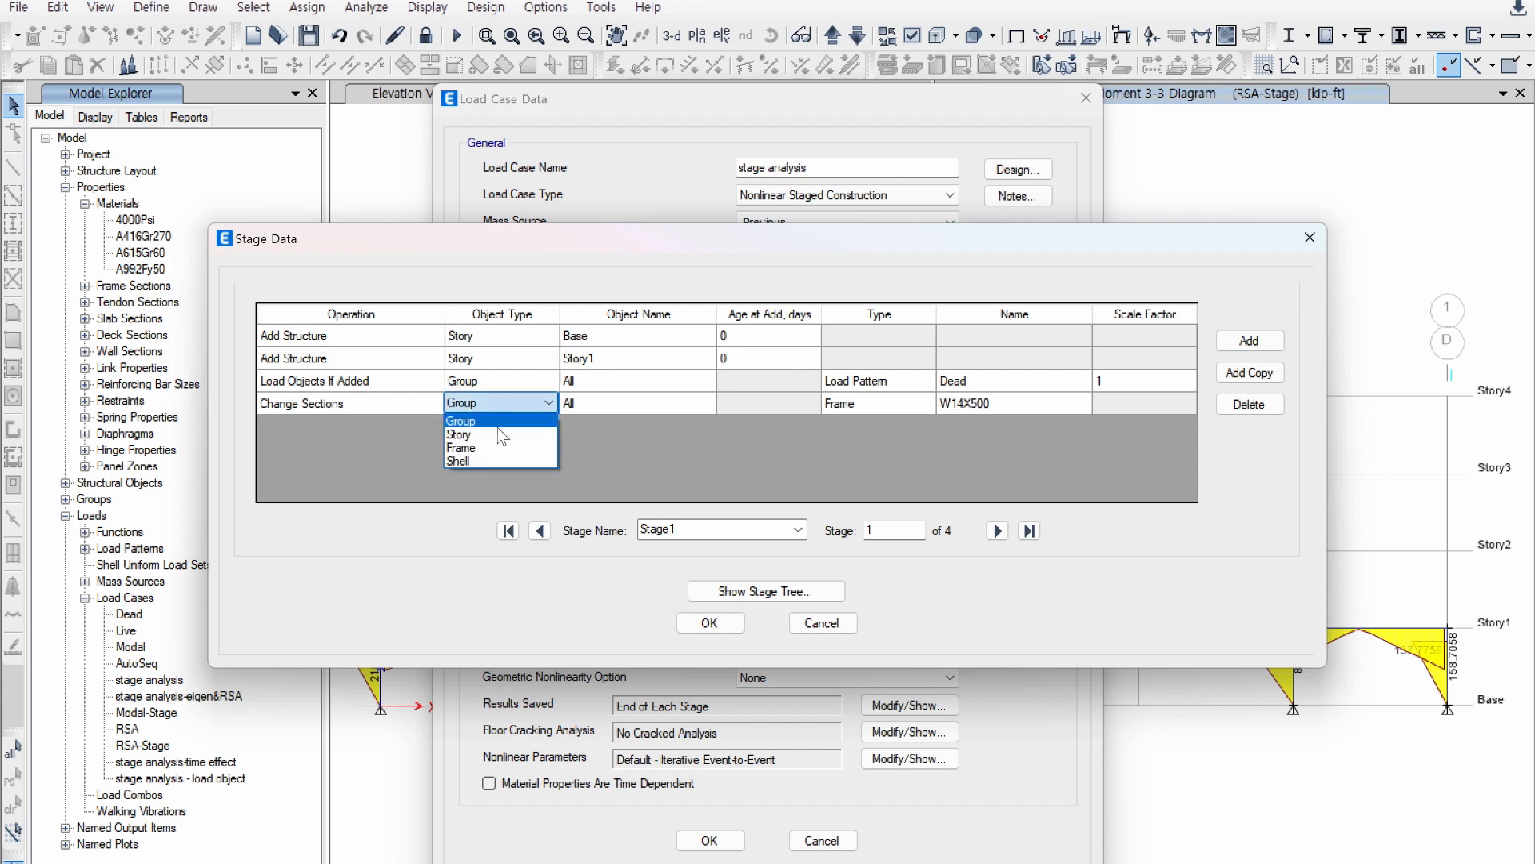
left_click(496, 448)
left_click(608, 411)
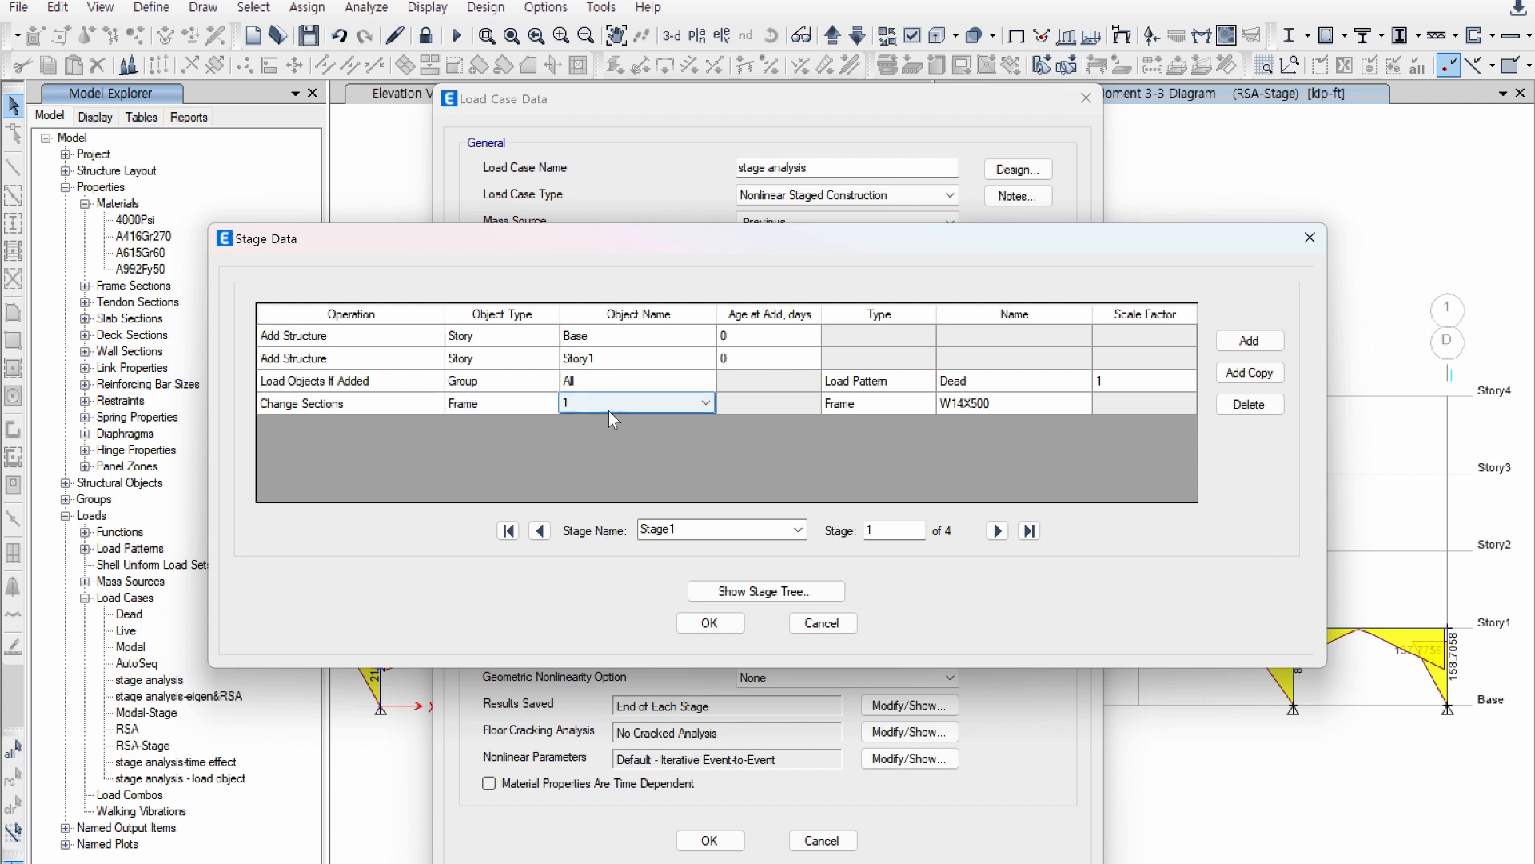
left_click(608, 411)
left_click(584, 577)
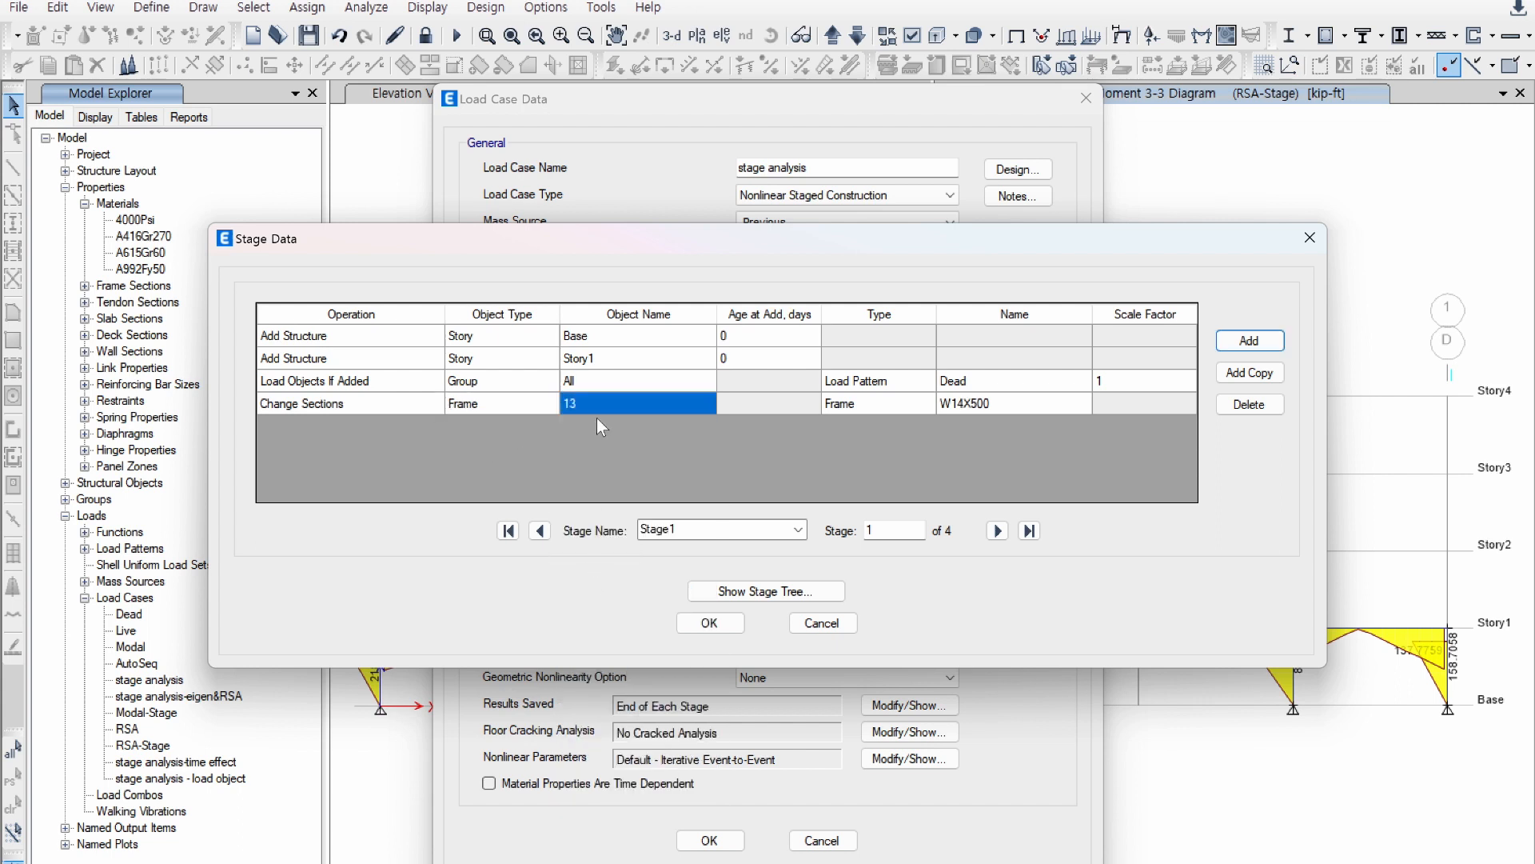
left_click(957, 406)
left_click(957, 405)
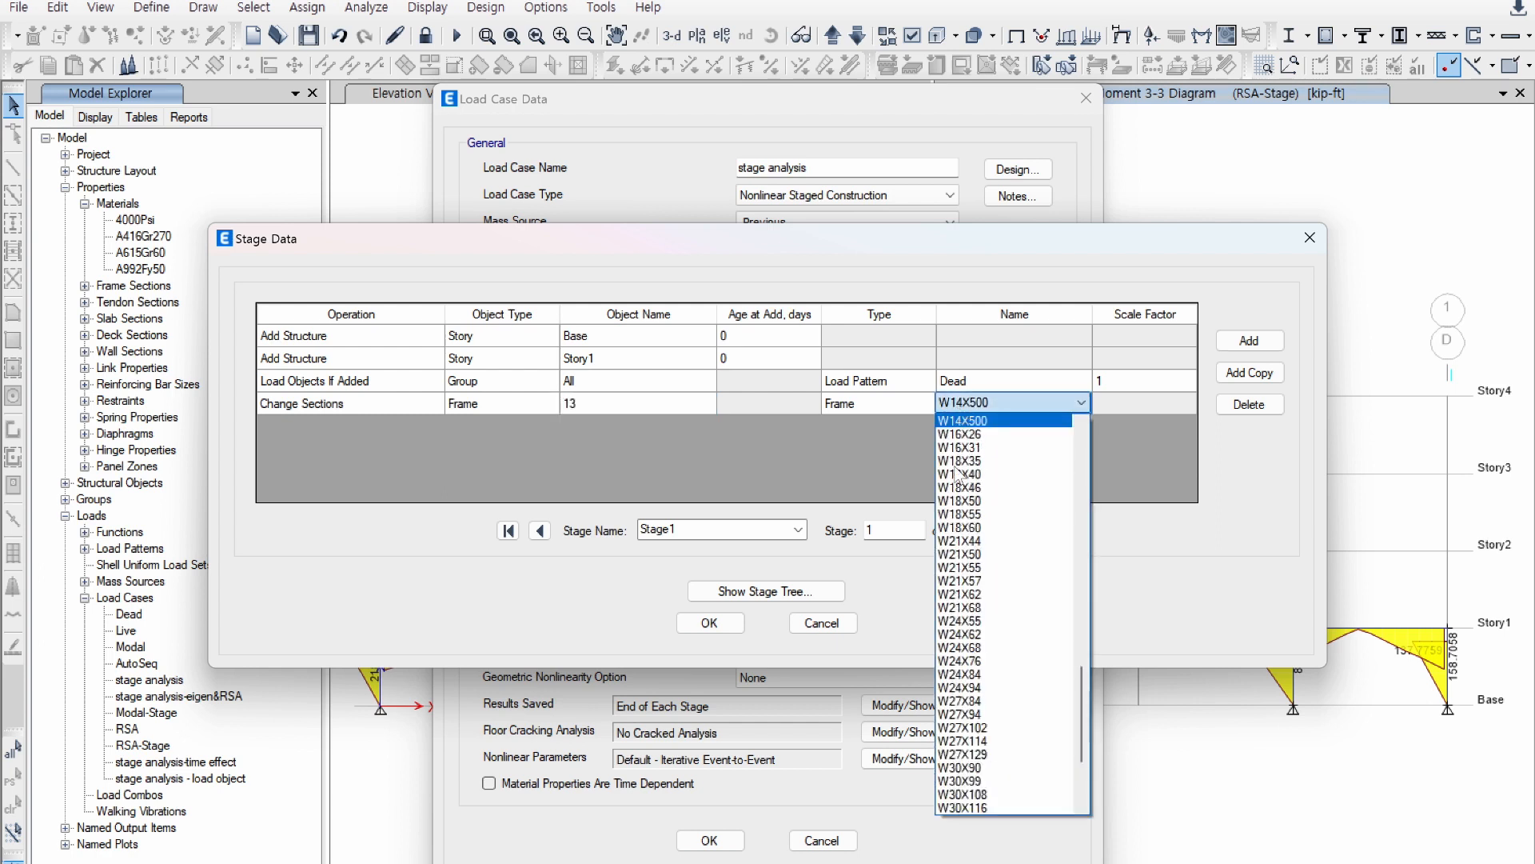
left_click(808, 454)
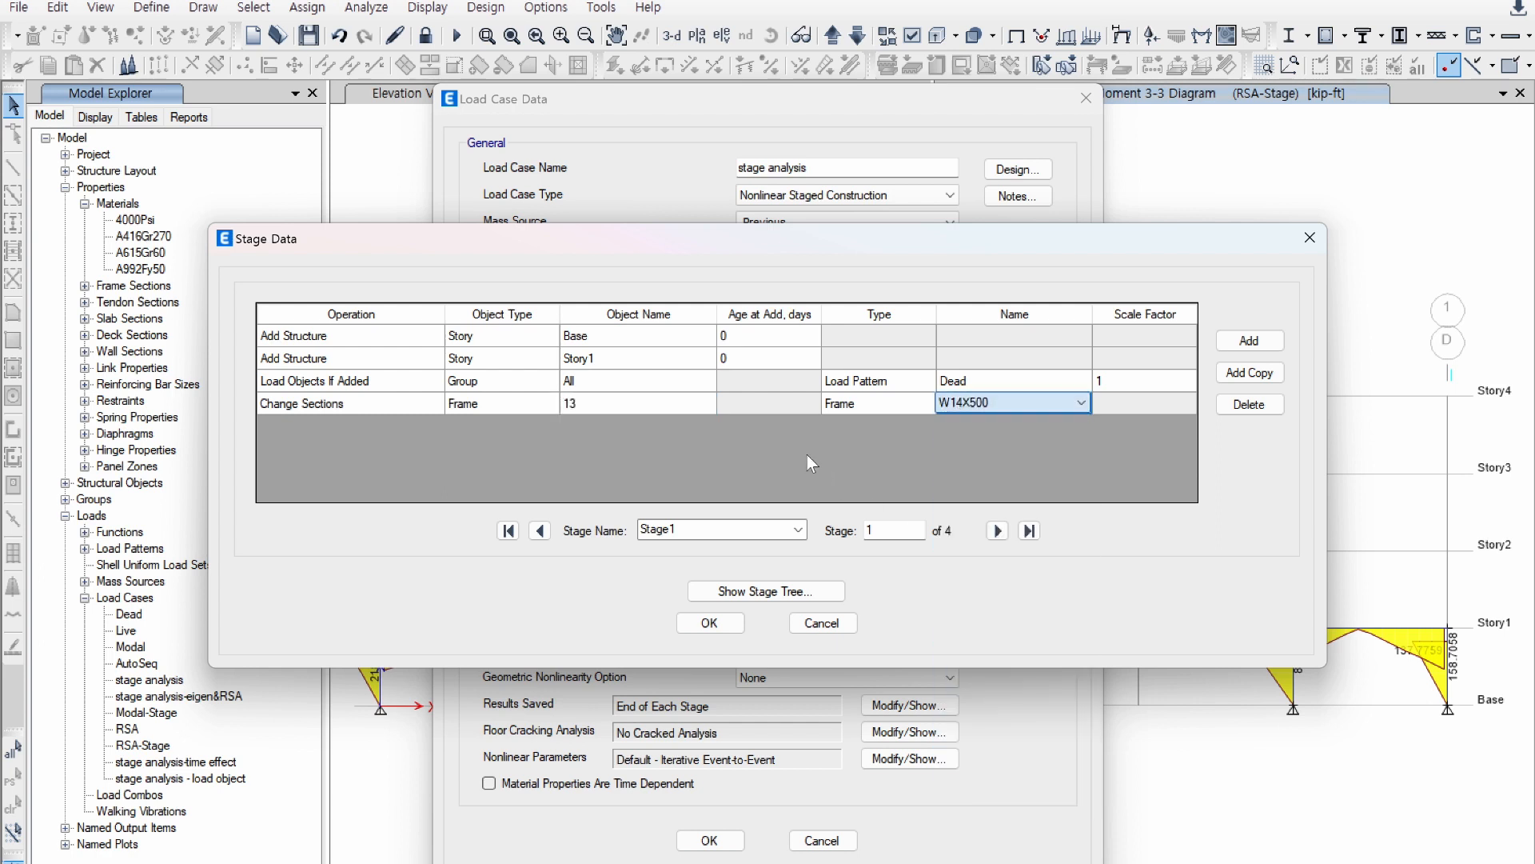
Step: Switch the added Stage1 operation to Change Section & Age and apply it to the group All
left_click(388, 410)
left_click(387, 409)
left_click(354, 485)
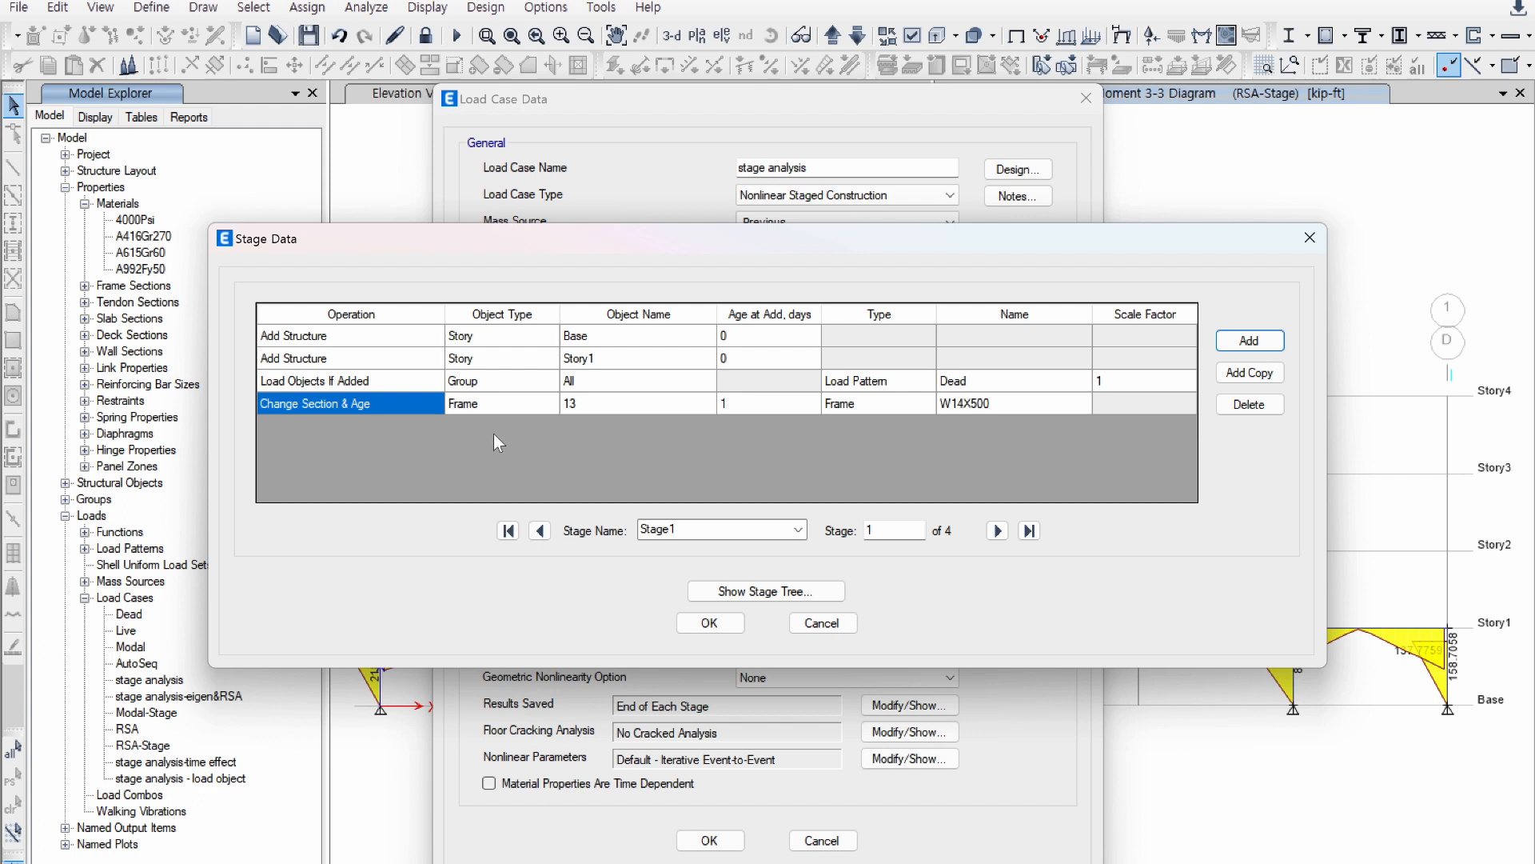
left_click(521, 403)
left_click(521, 403)
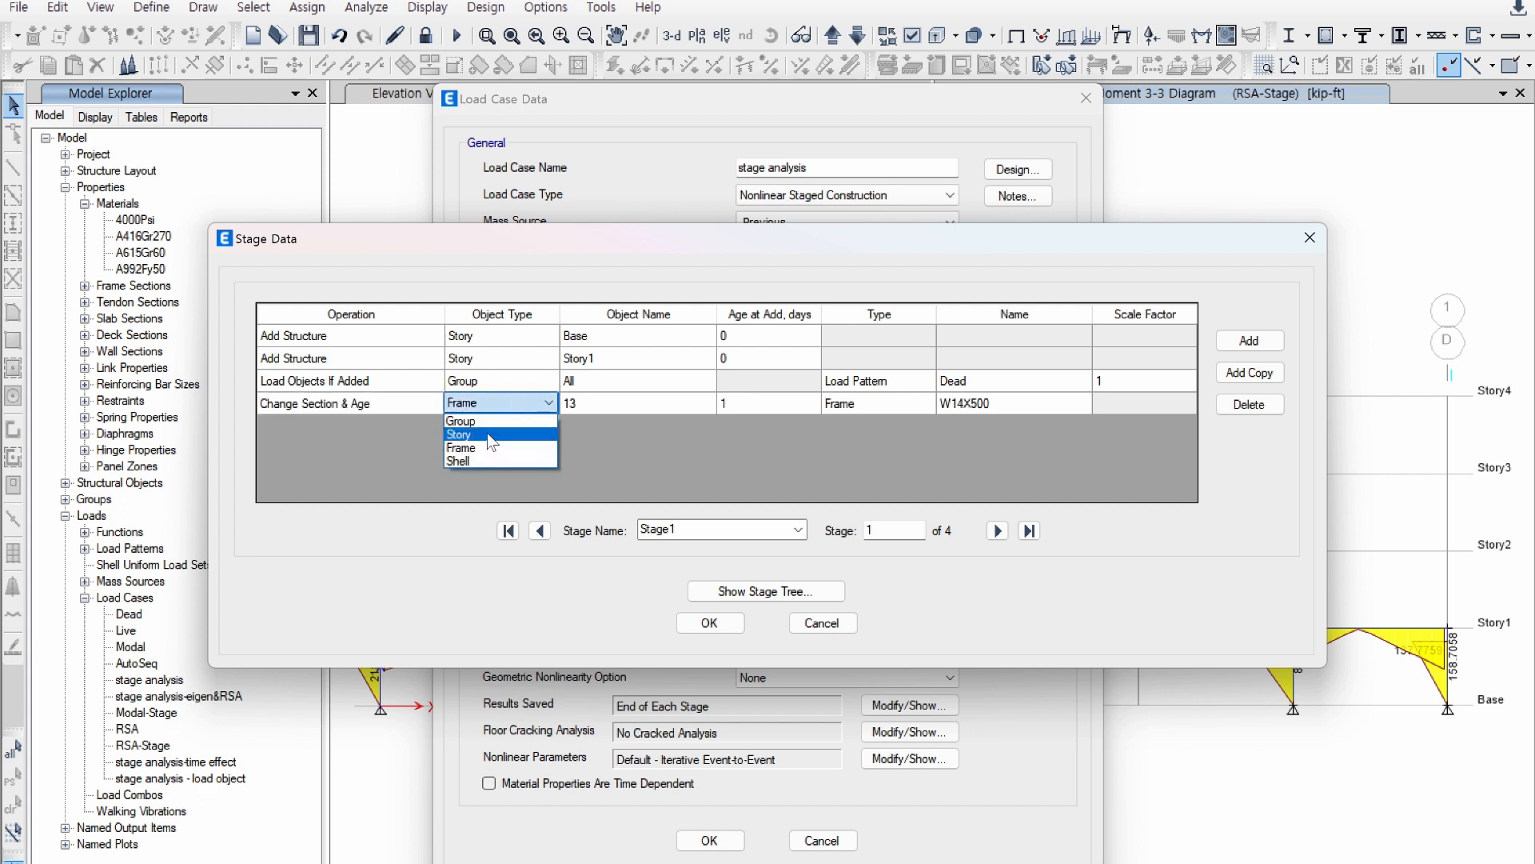
left_click(479, 420)
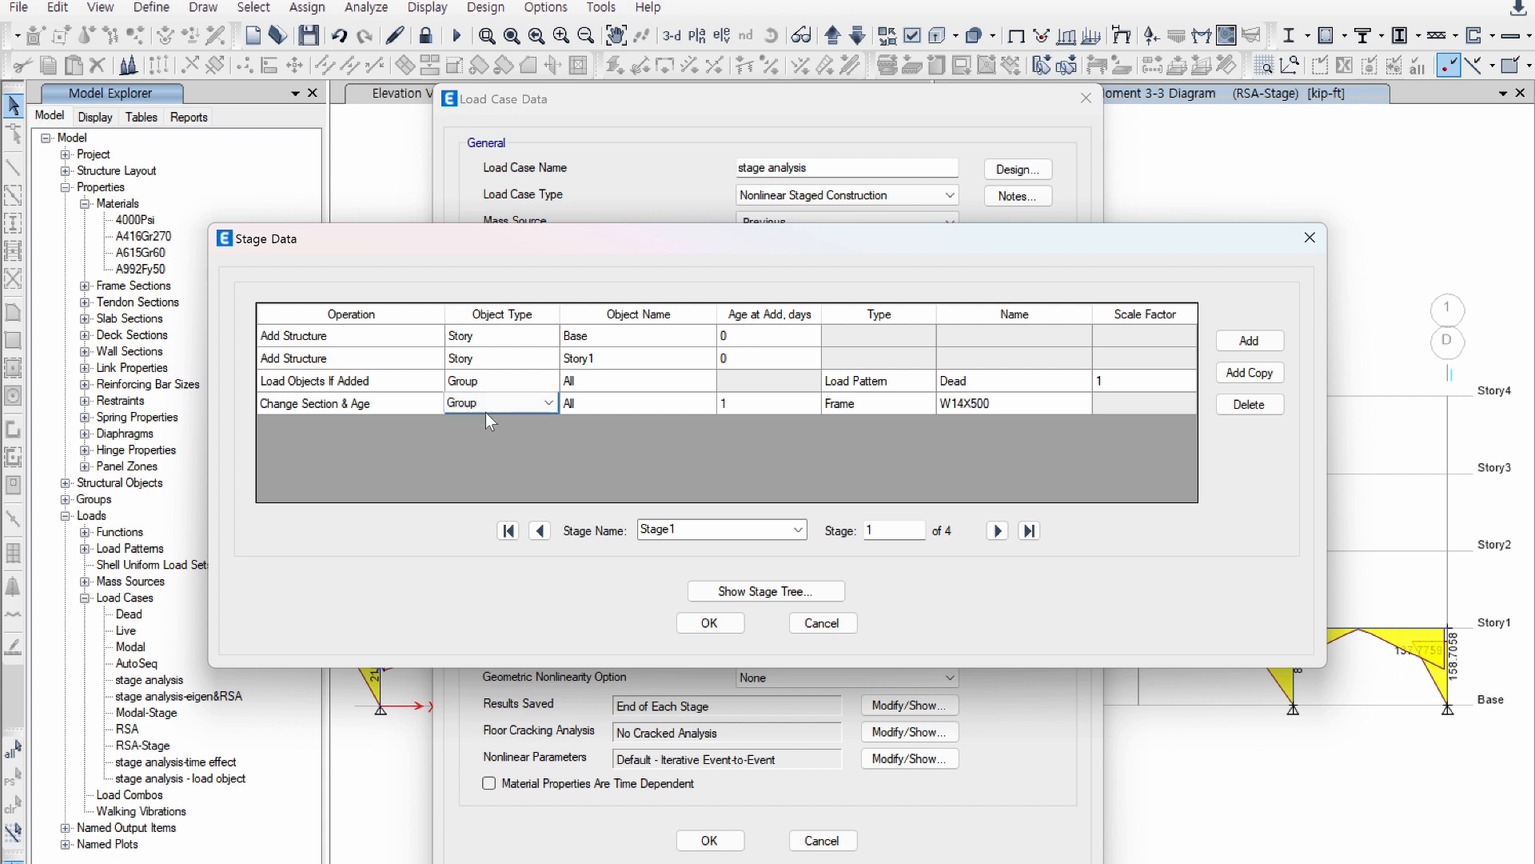
left_click(486, 409)
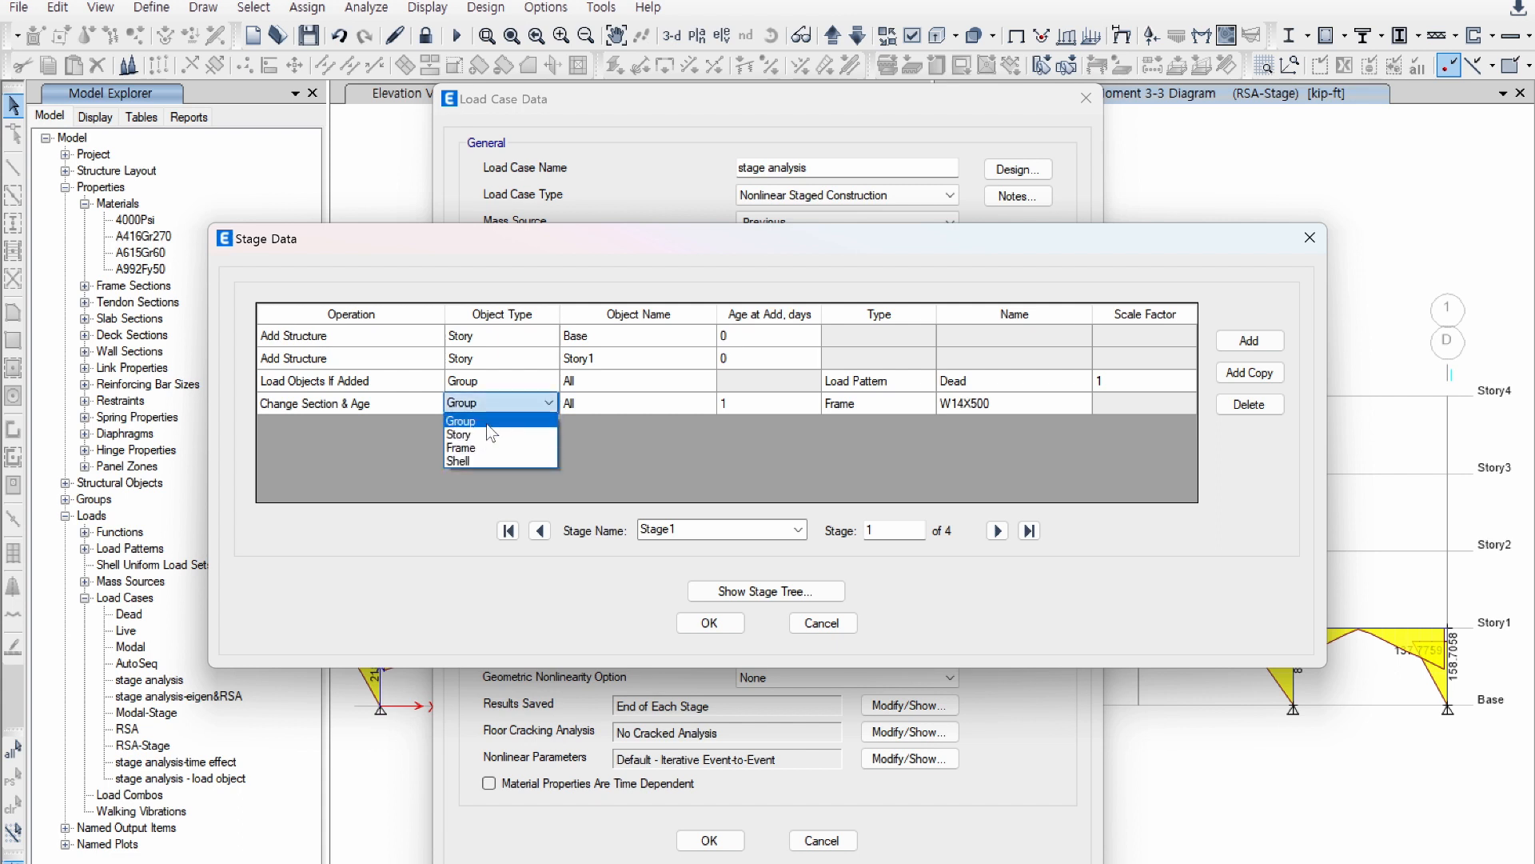
left_click(486, 423)
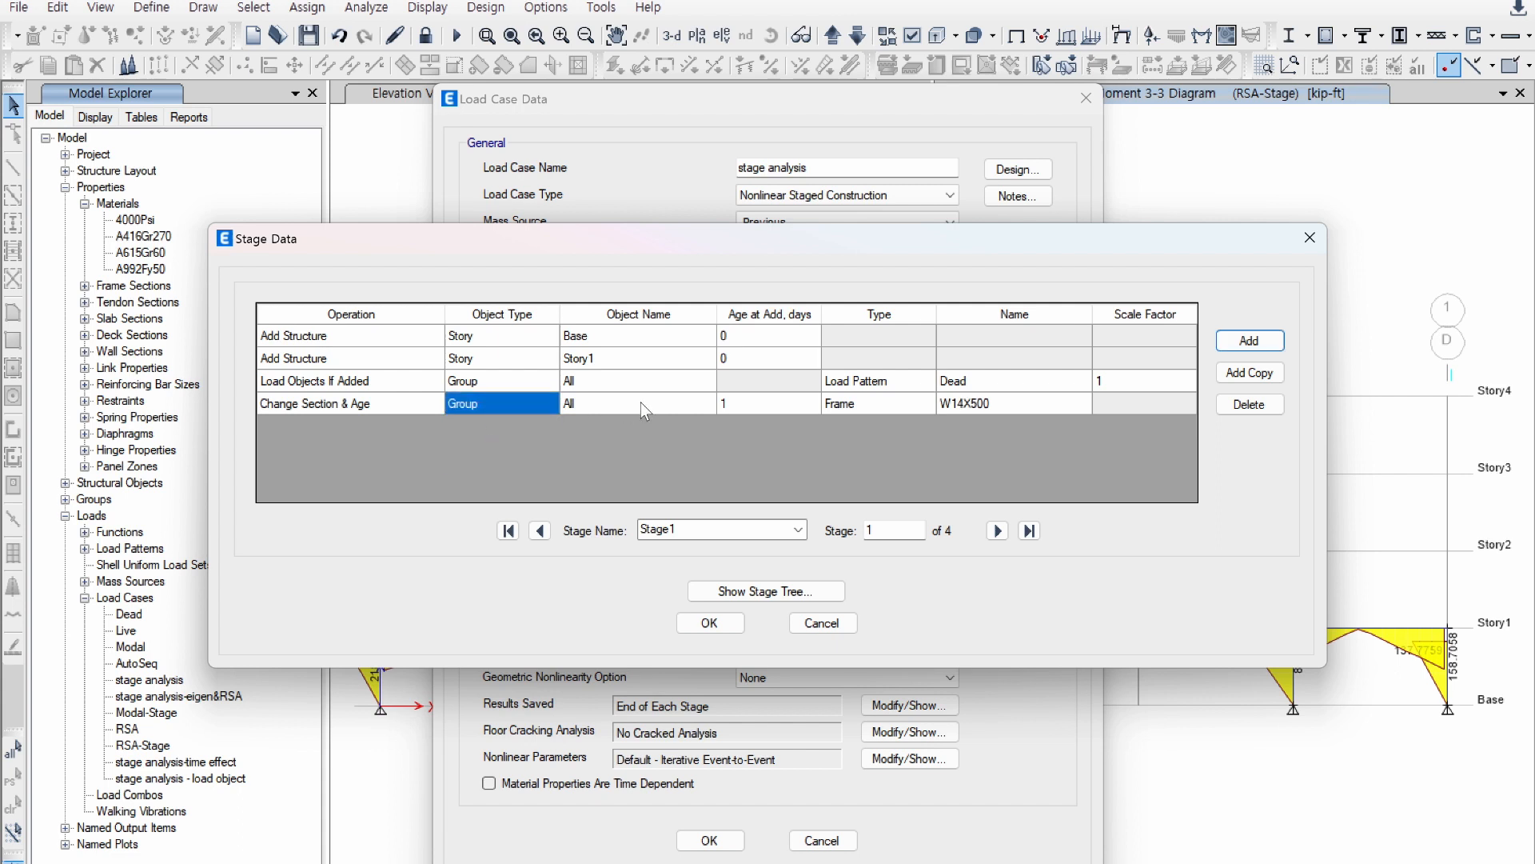
Step: Review the section name, age at add and operation type options of the added operation, and close the load case without saving changes
left_click(979, 409)
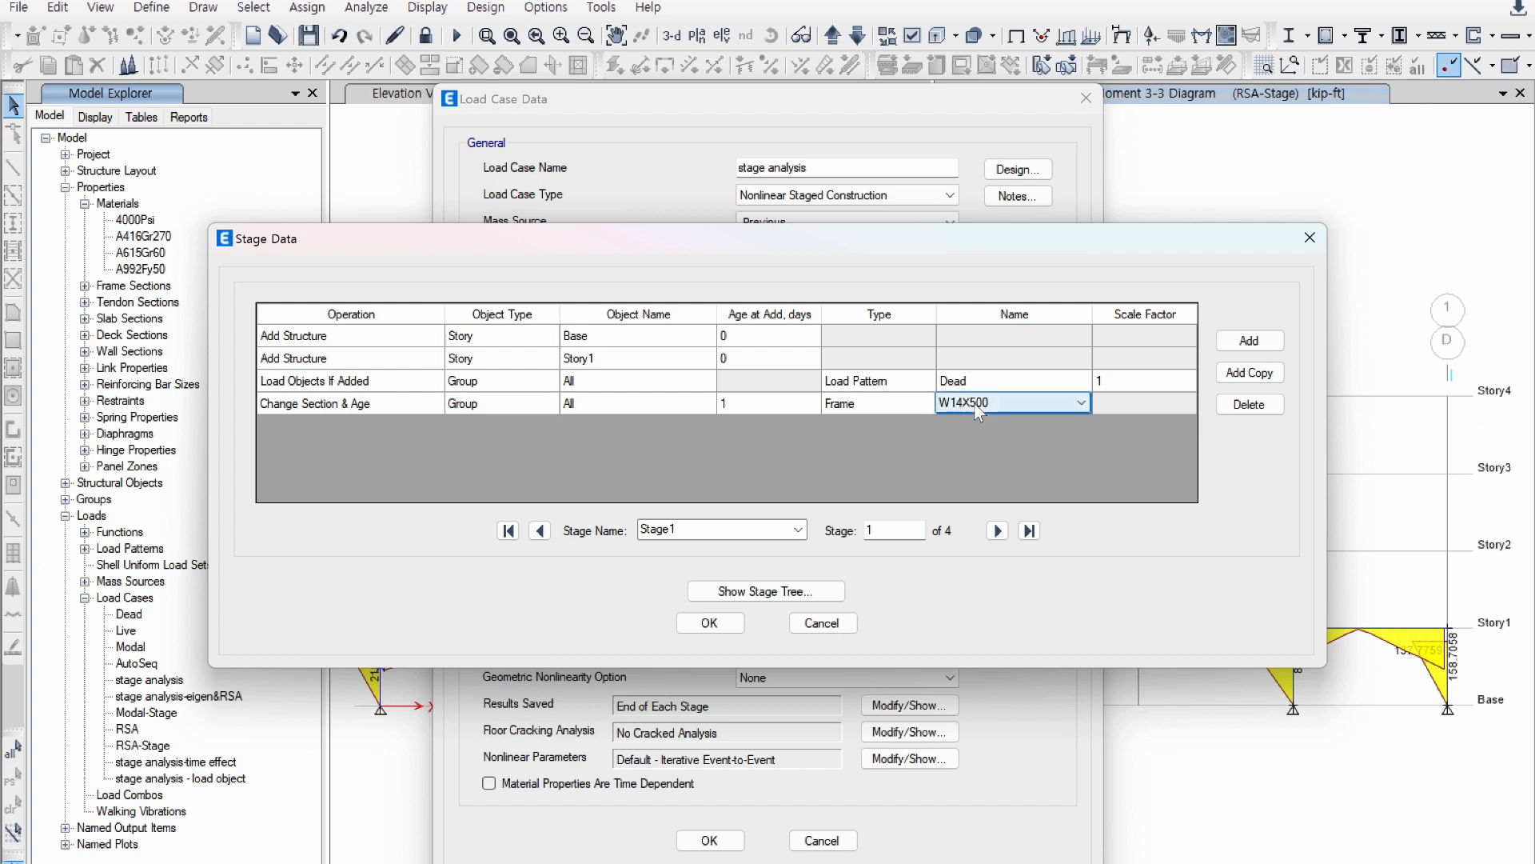
left_click(978, 405)
left_click(977, 412)
left_click(764, 408)
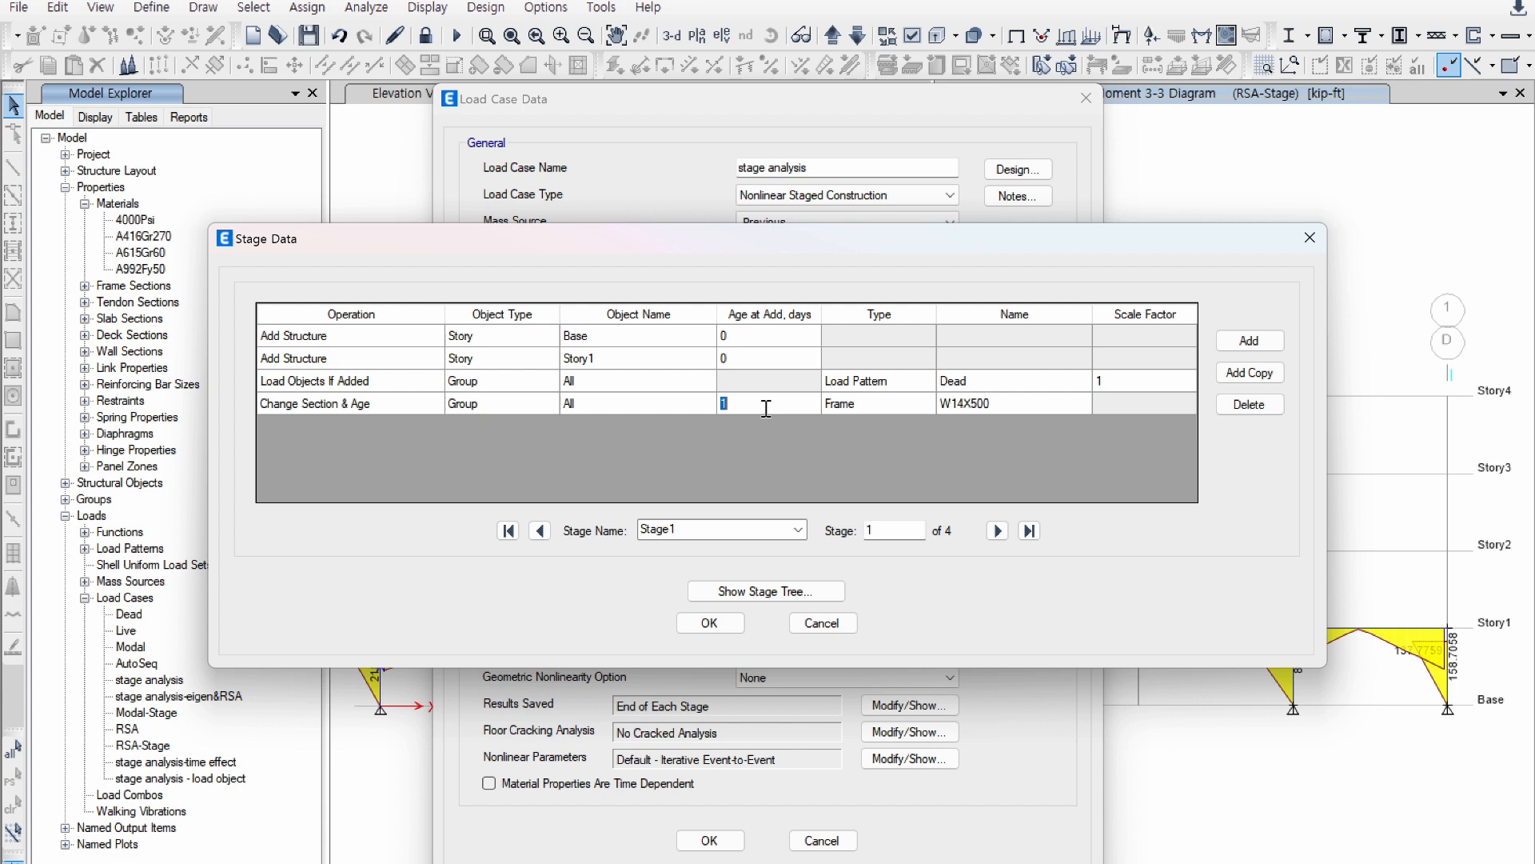
left_click(422, 403)
left_click(429, 400)
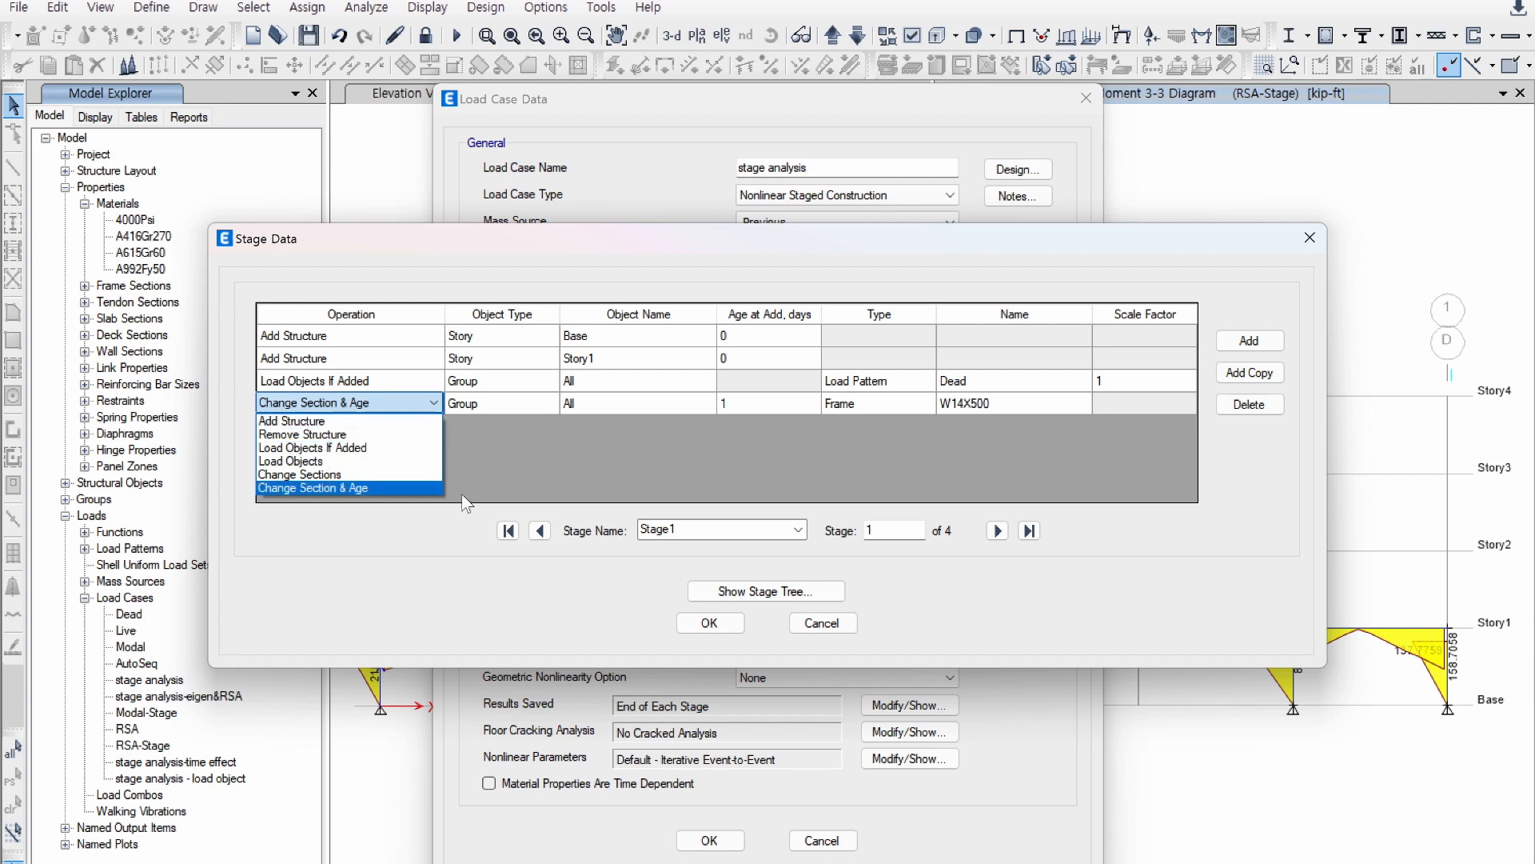
left_click(815, 622)
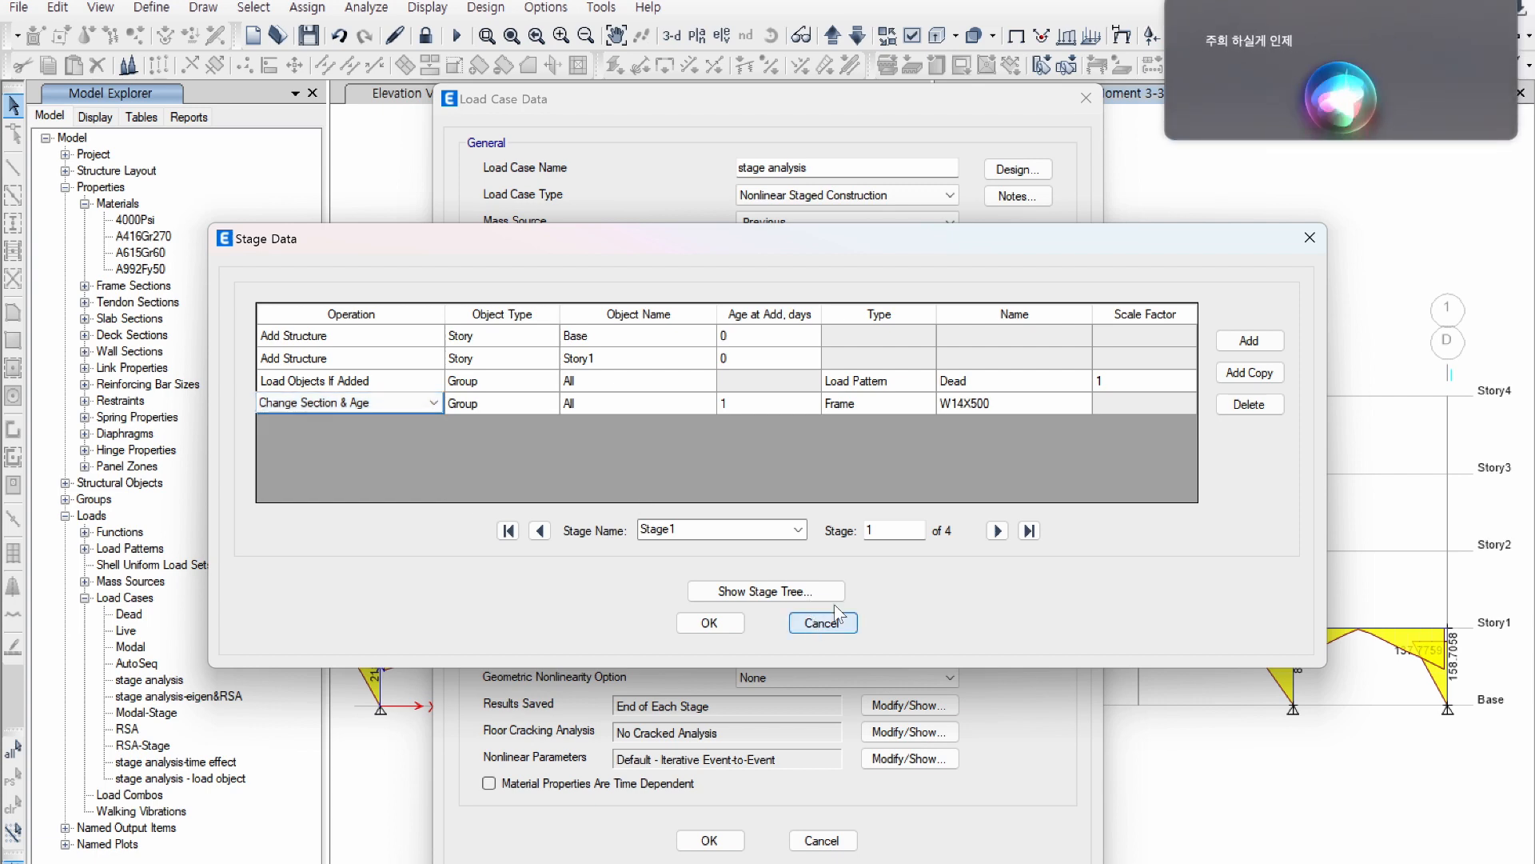
left_click(1169, 5)
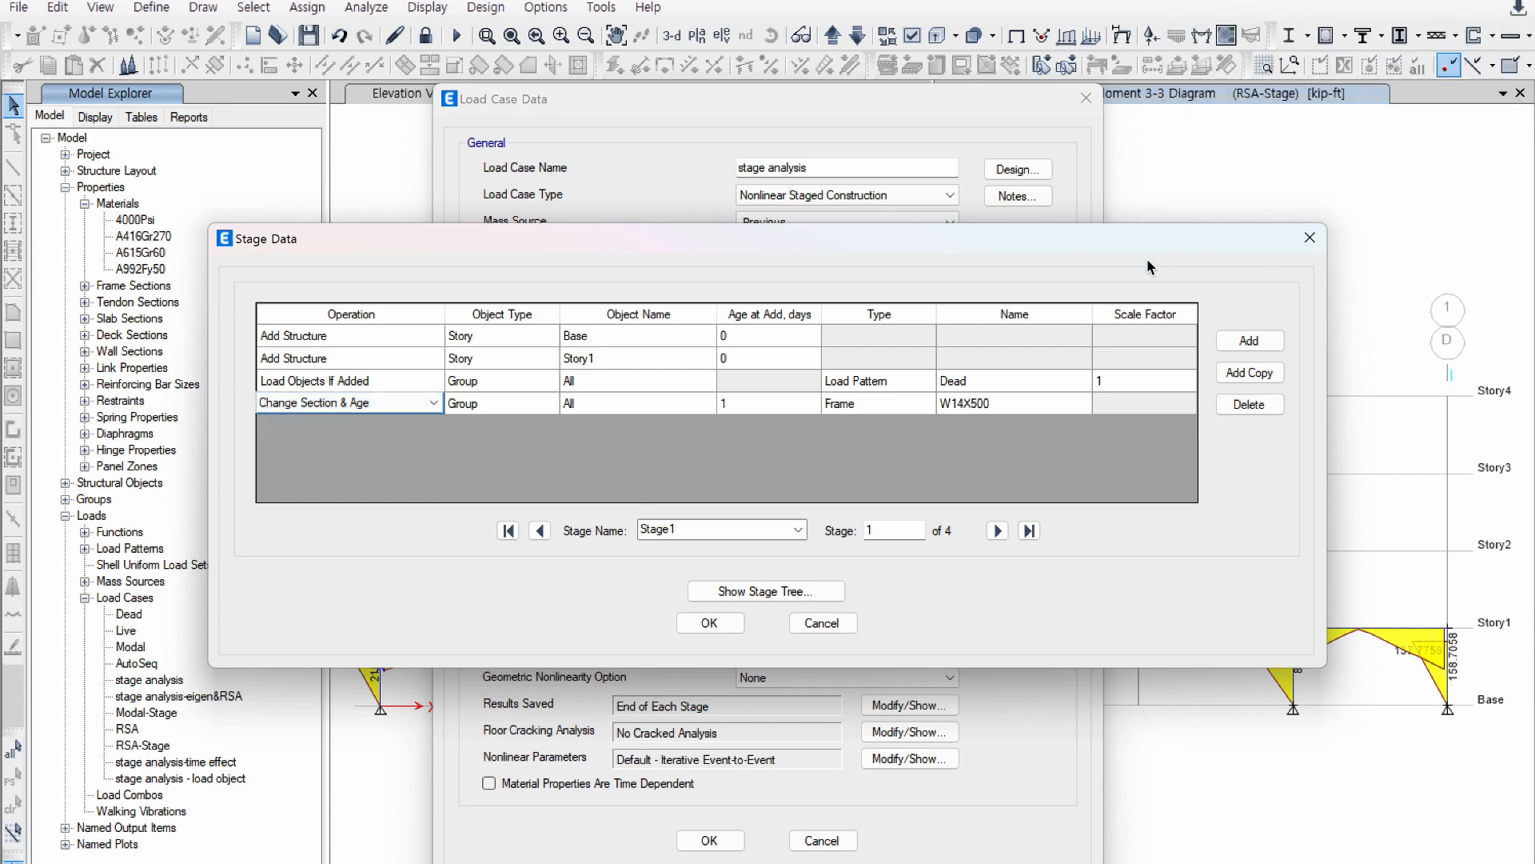
left_click(823, 632)
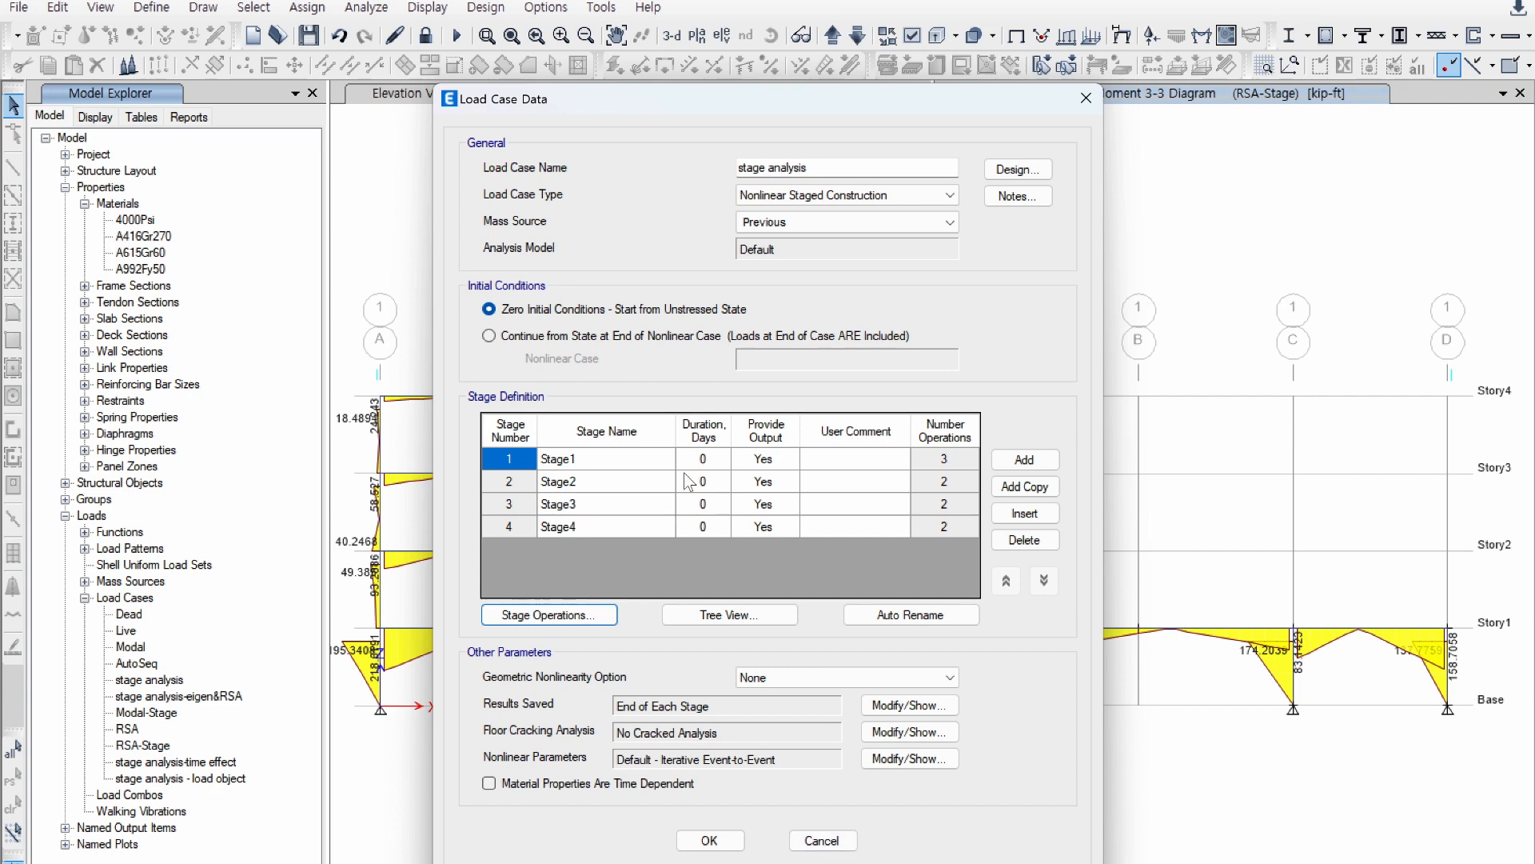
left_click(846, 836)
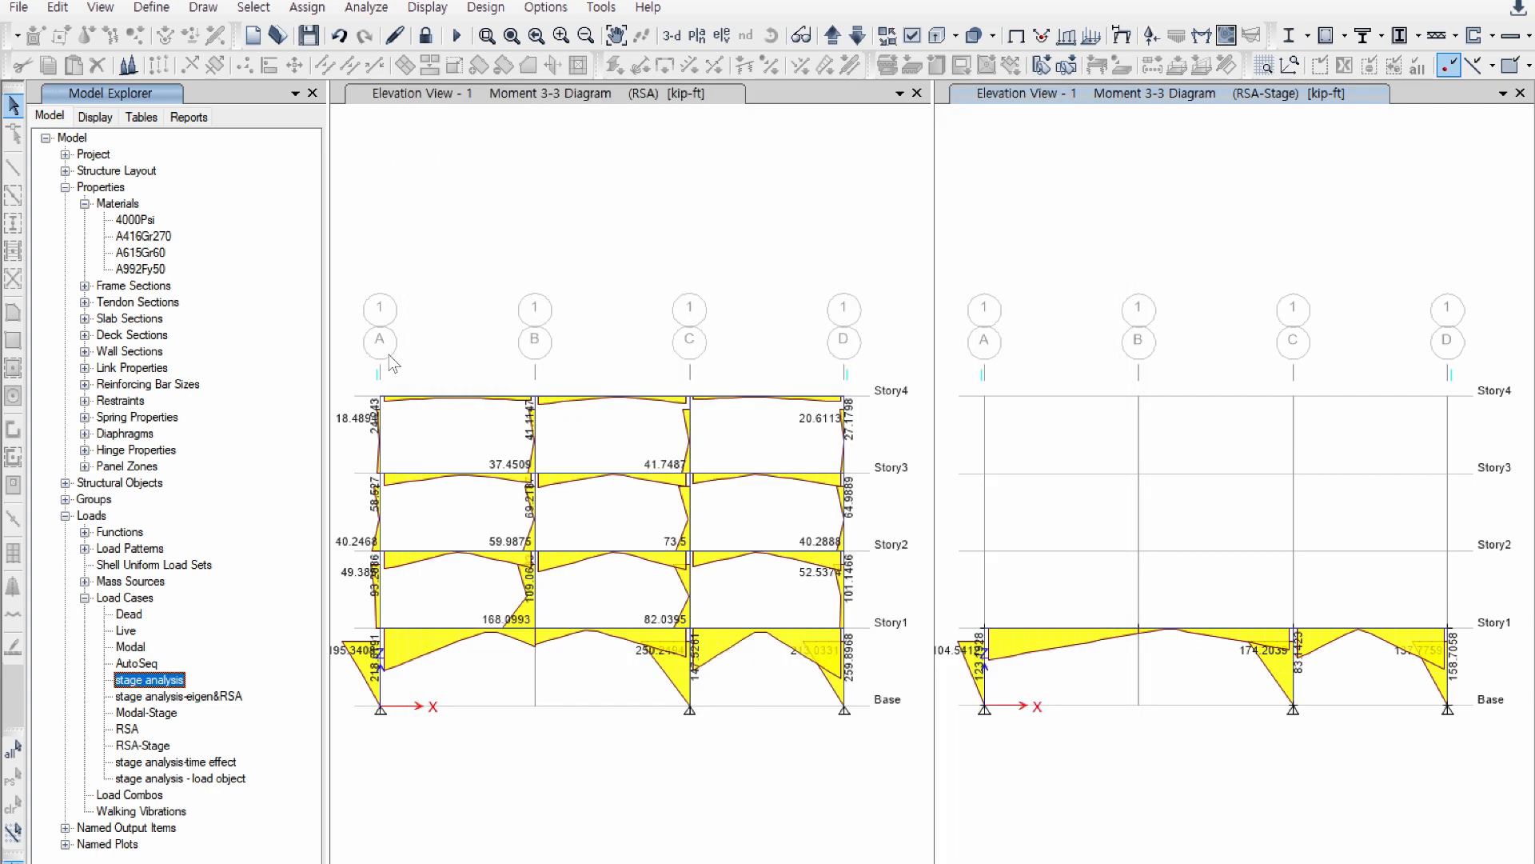
Step: Examine the named frame property modifier definitions and close them without adding a modifier
left_click(151, 7)
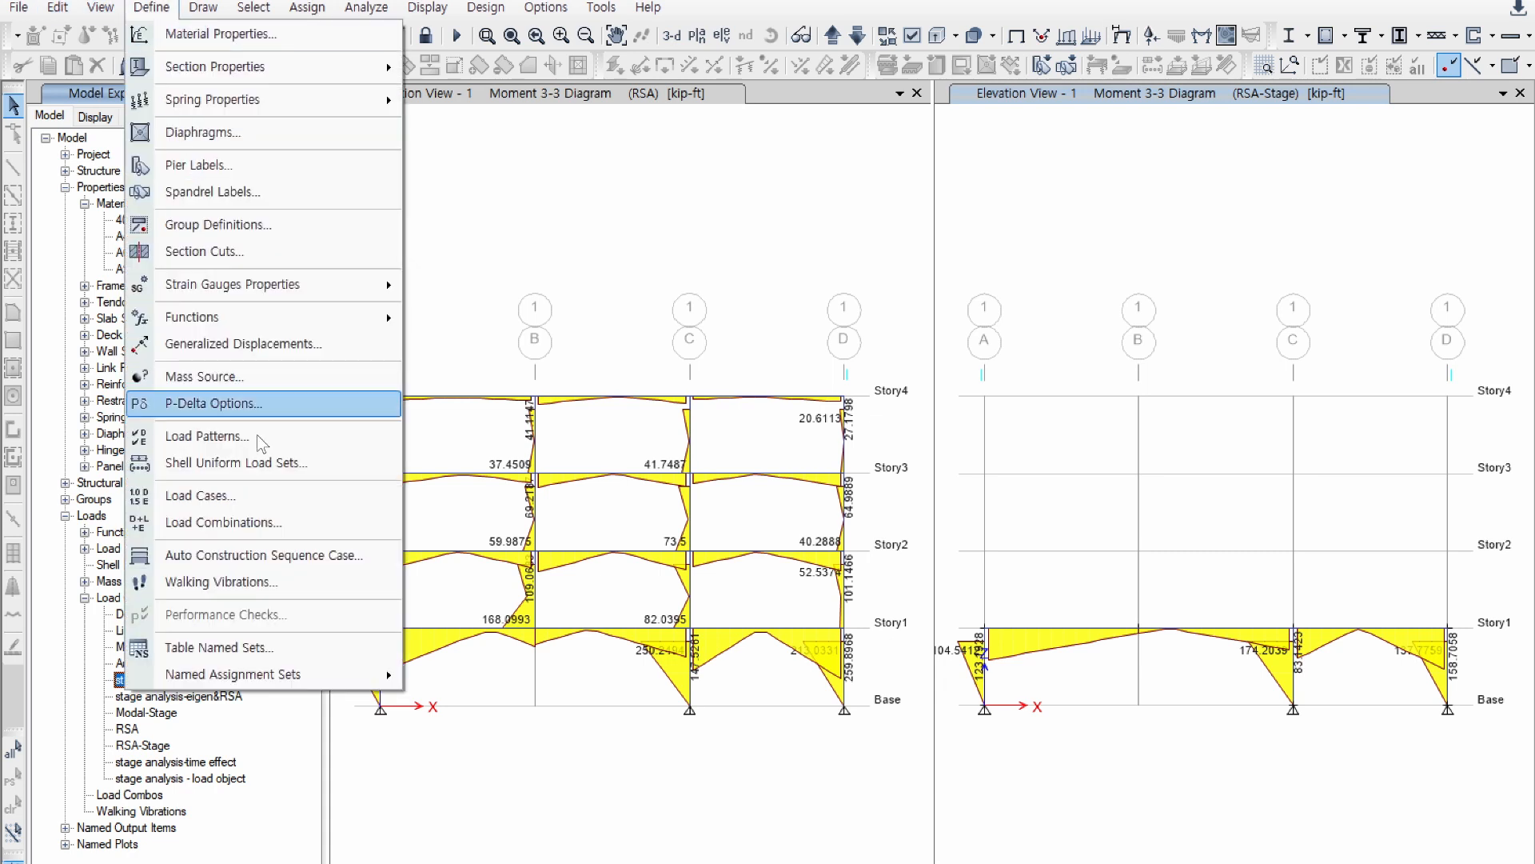
mouse_move(294, 668)
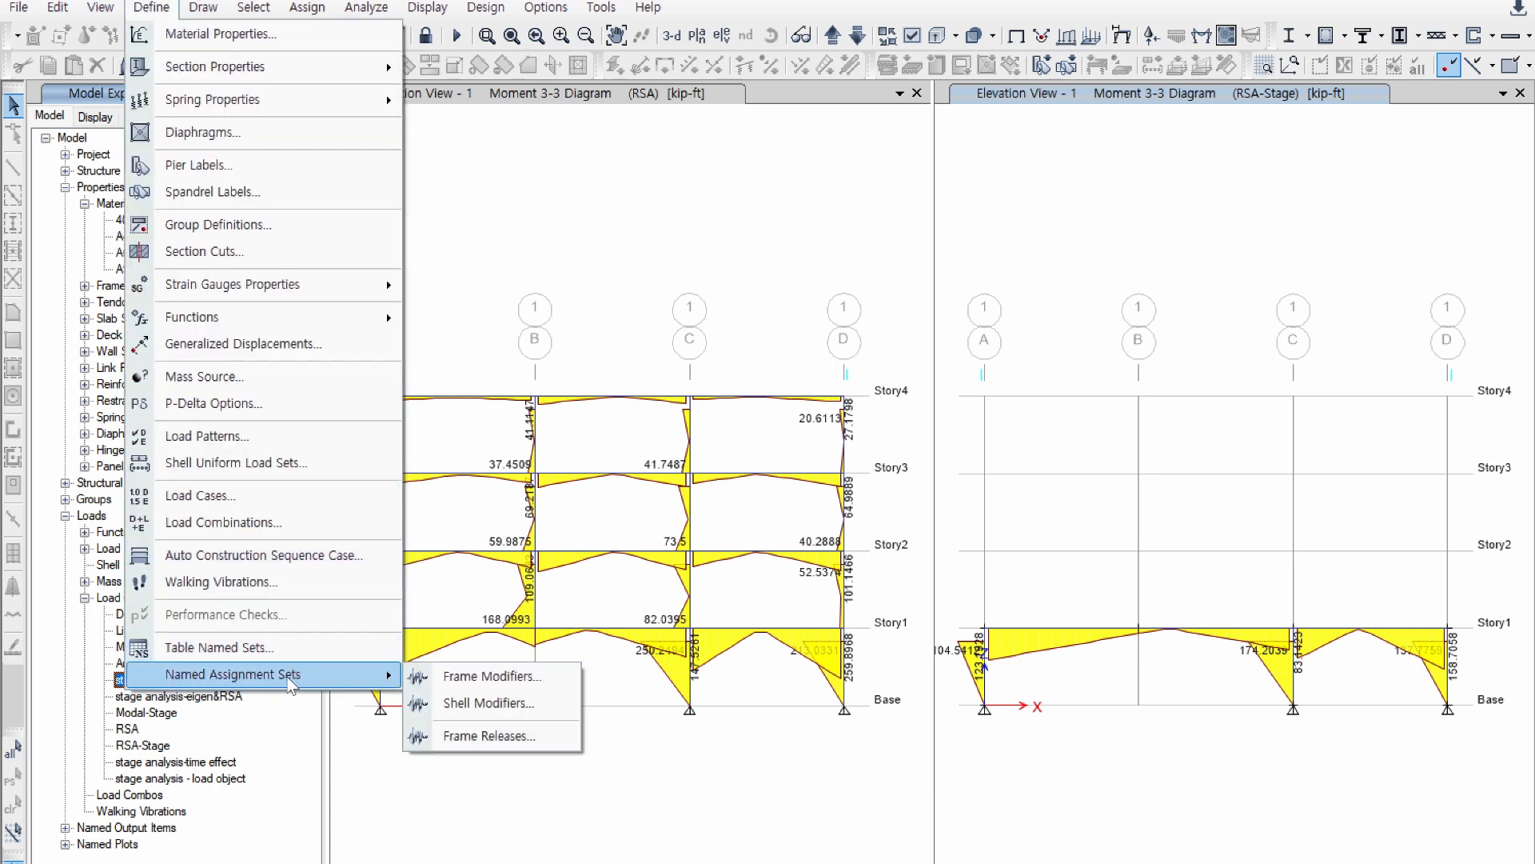
left_click(496, 677)
left_click(870, 550)
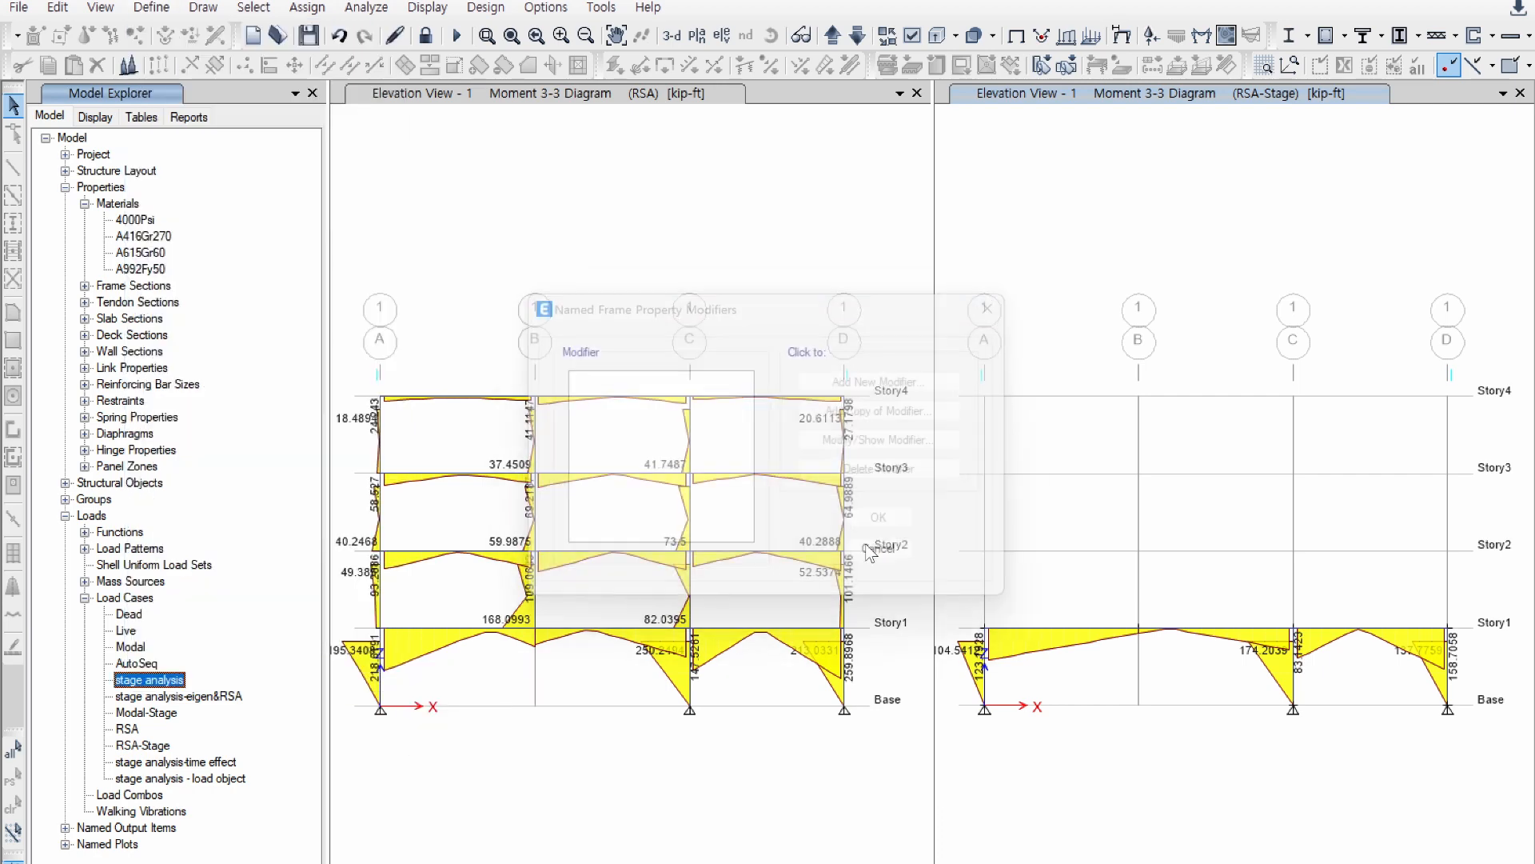
left_click(100, 7)
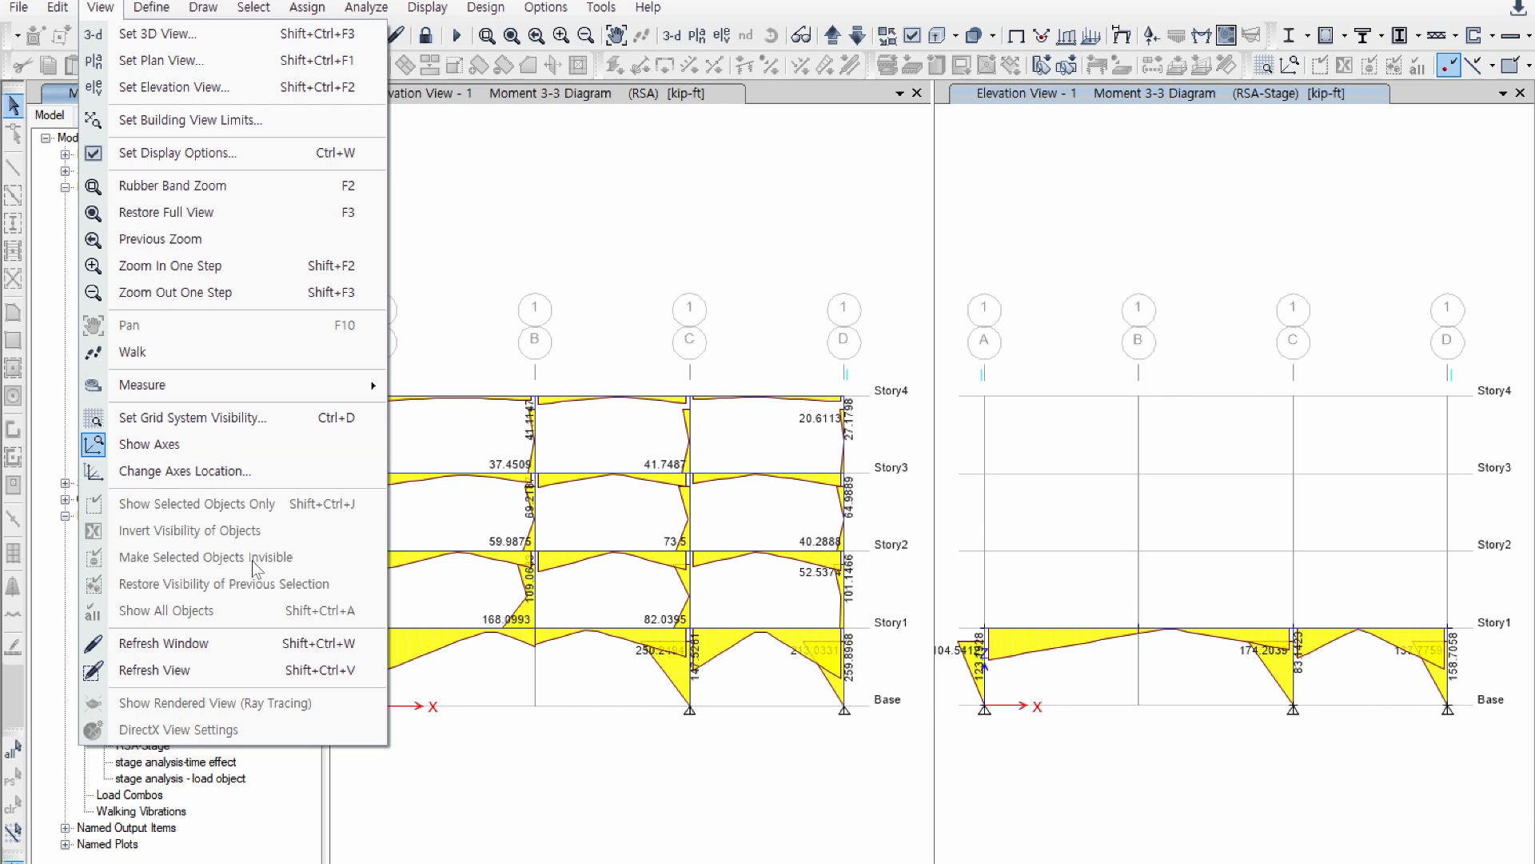
left_click(148, 10)
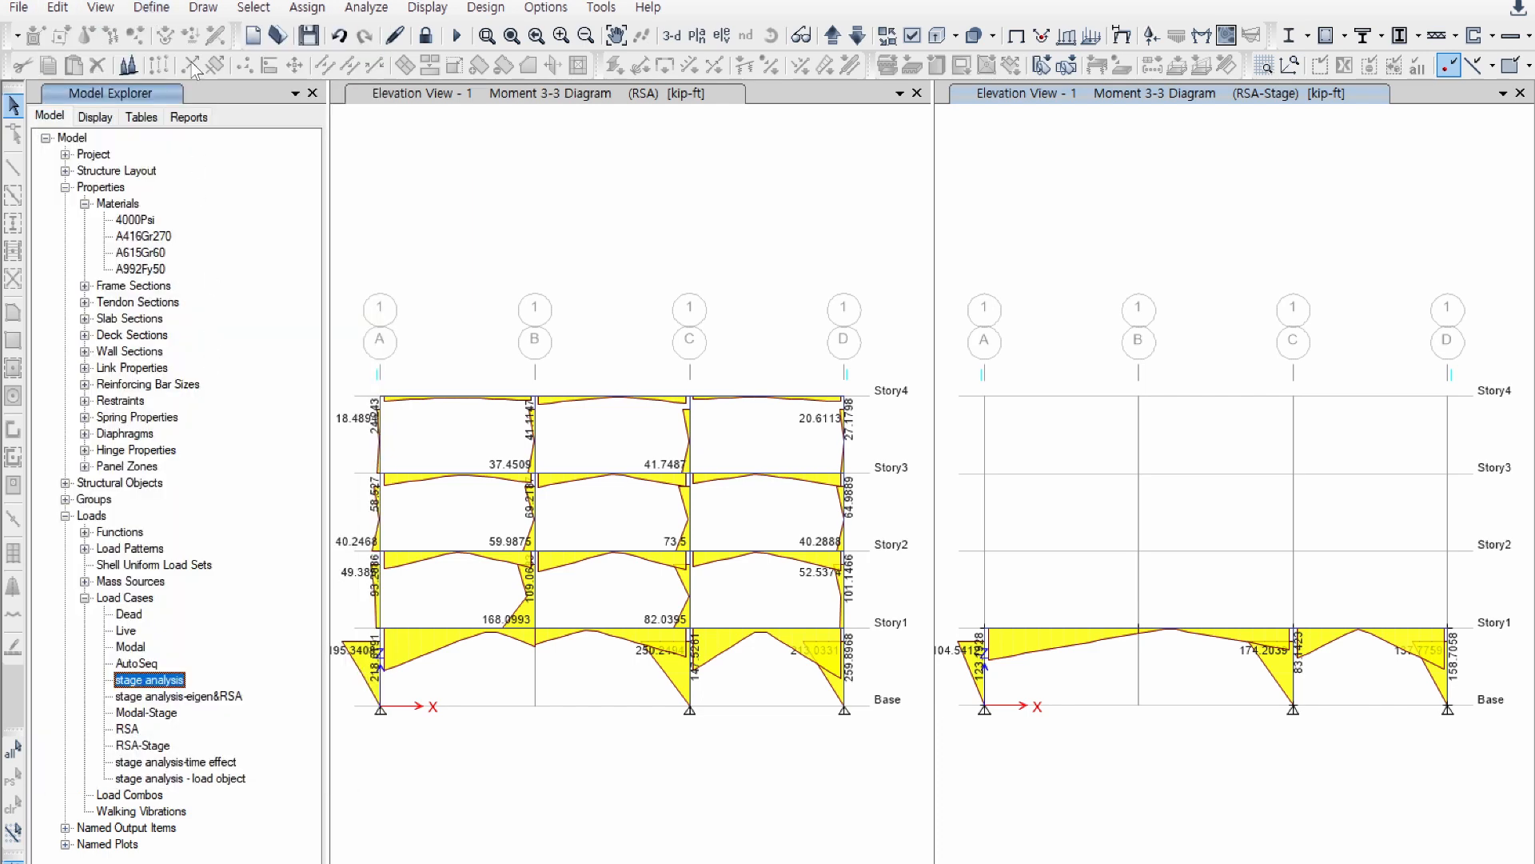
left_click(151, 7)
mouse_move(320, 675)
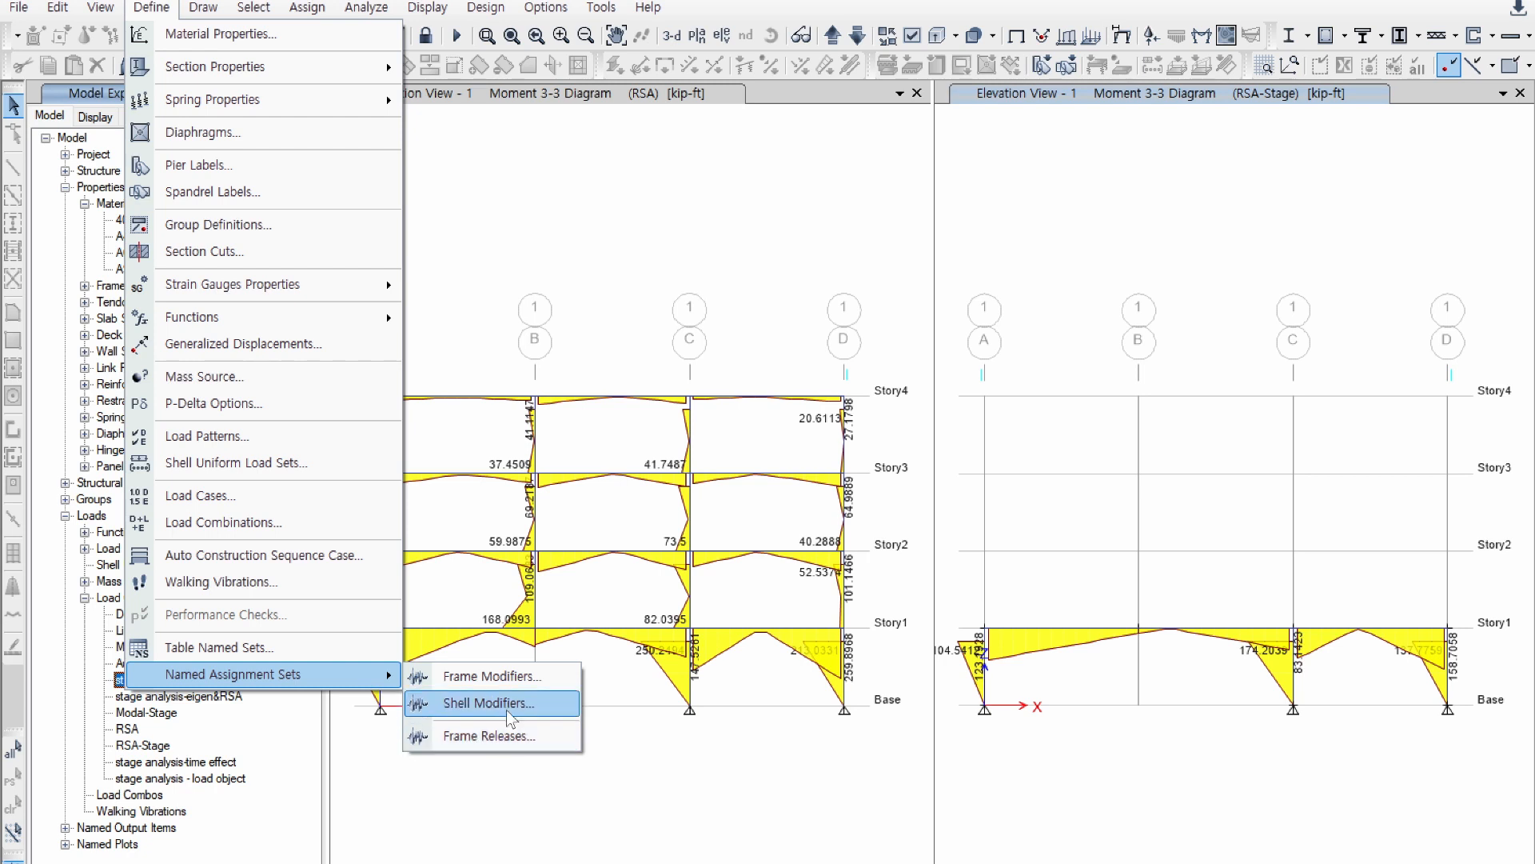
left_click(502, 675)
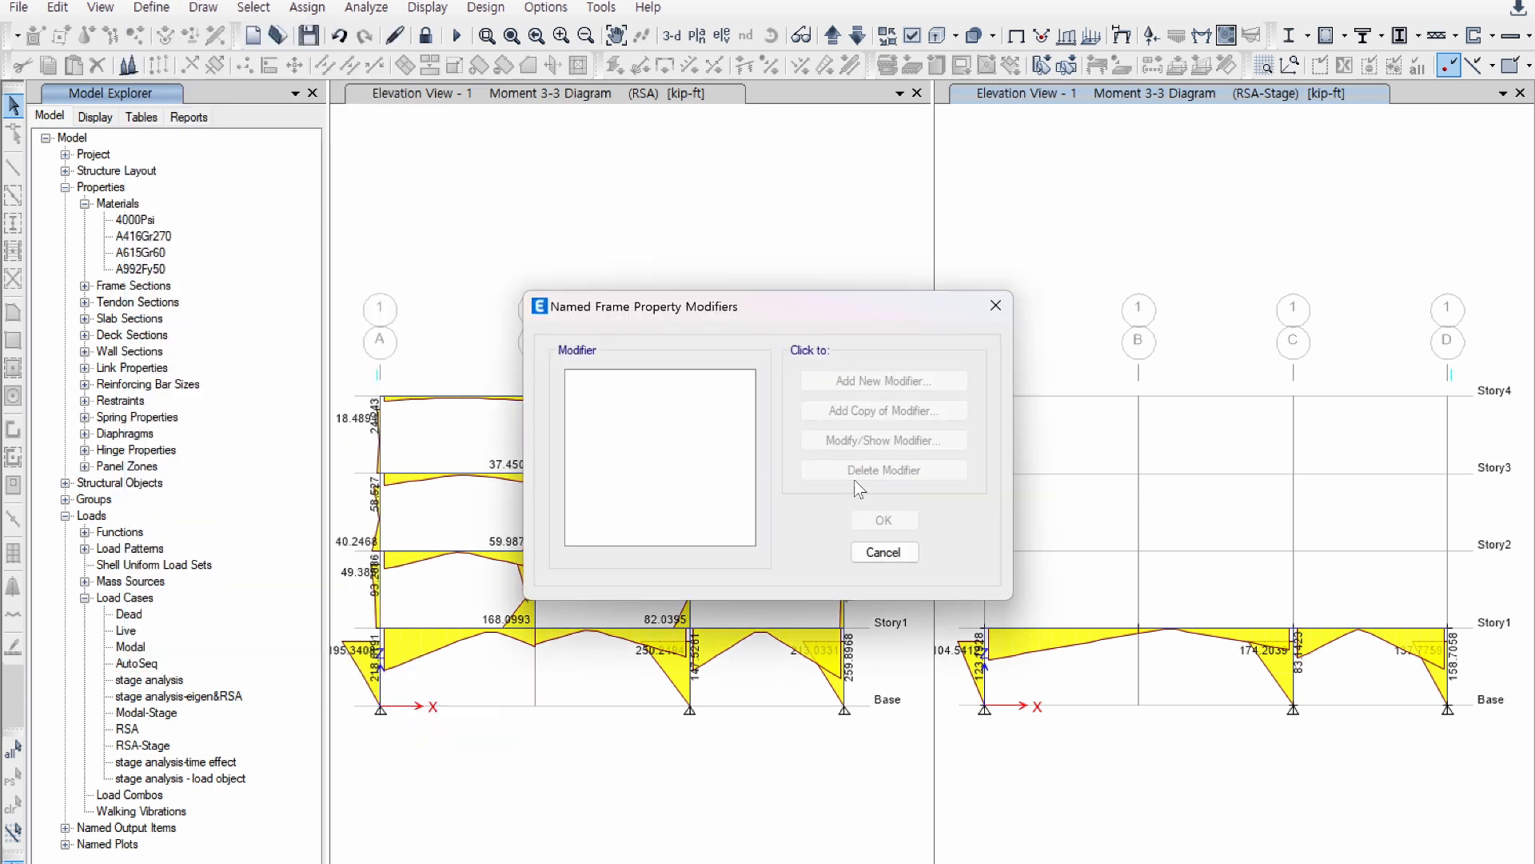
left_click(883, 554)
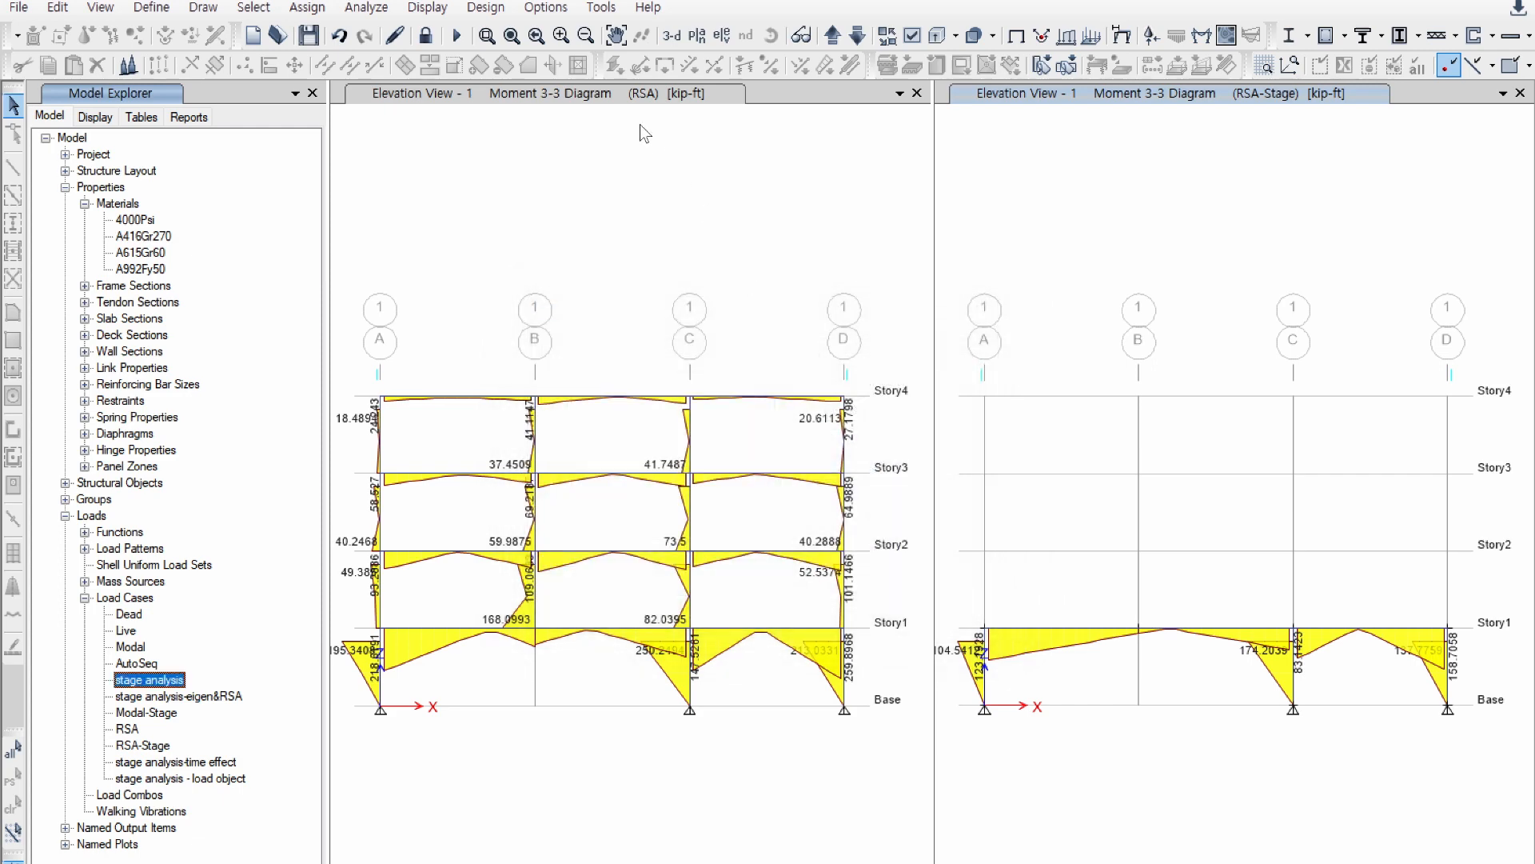
Step: Unlock the model and define a named frame property modifier with a factor of 0.5 for the shear area in 2 direction
left_click(425, 35)
left_click(800, 533)
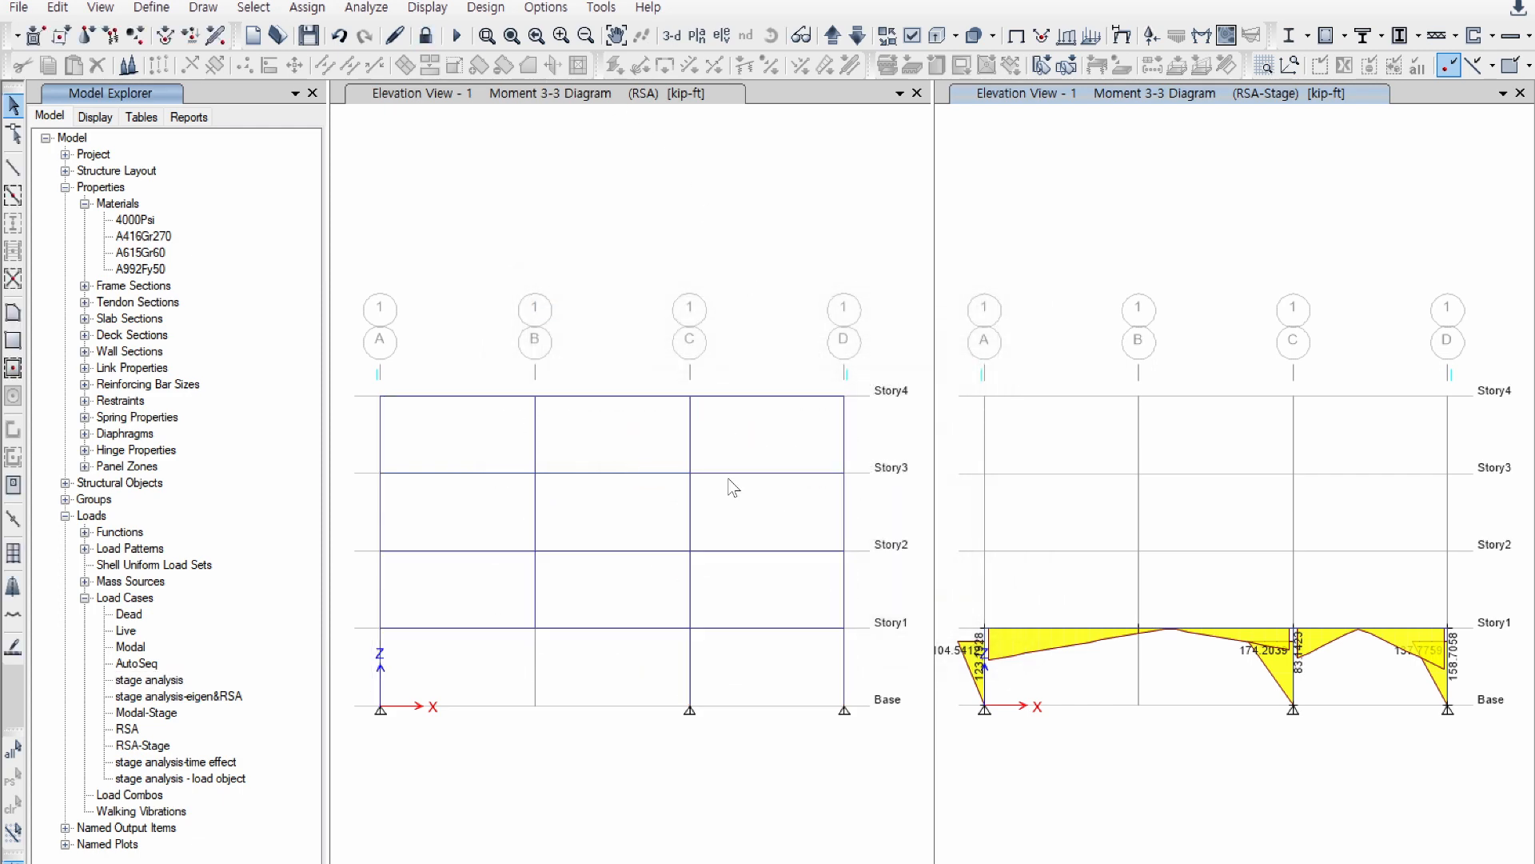
left_click(58, 10)
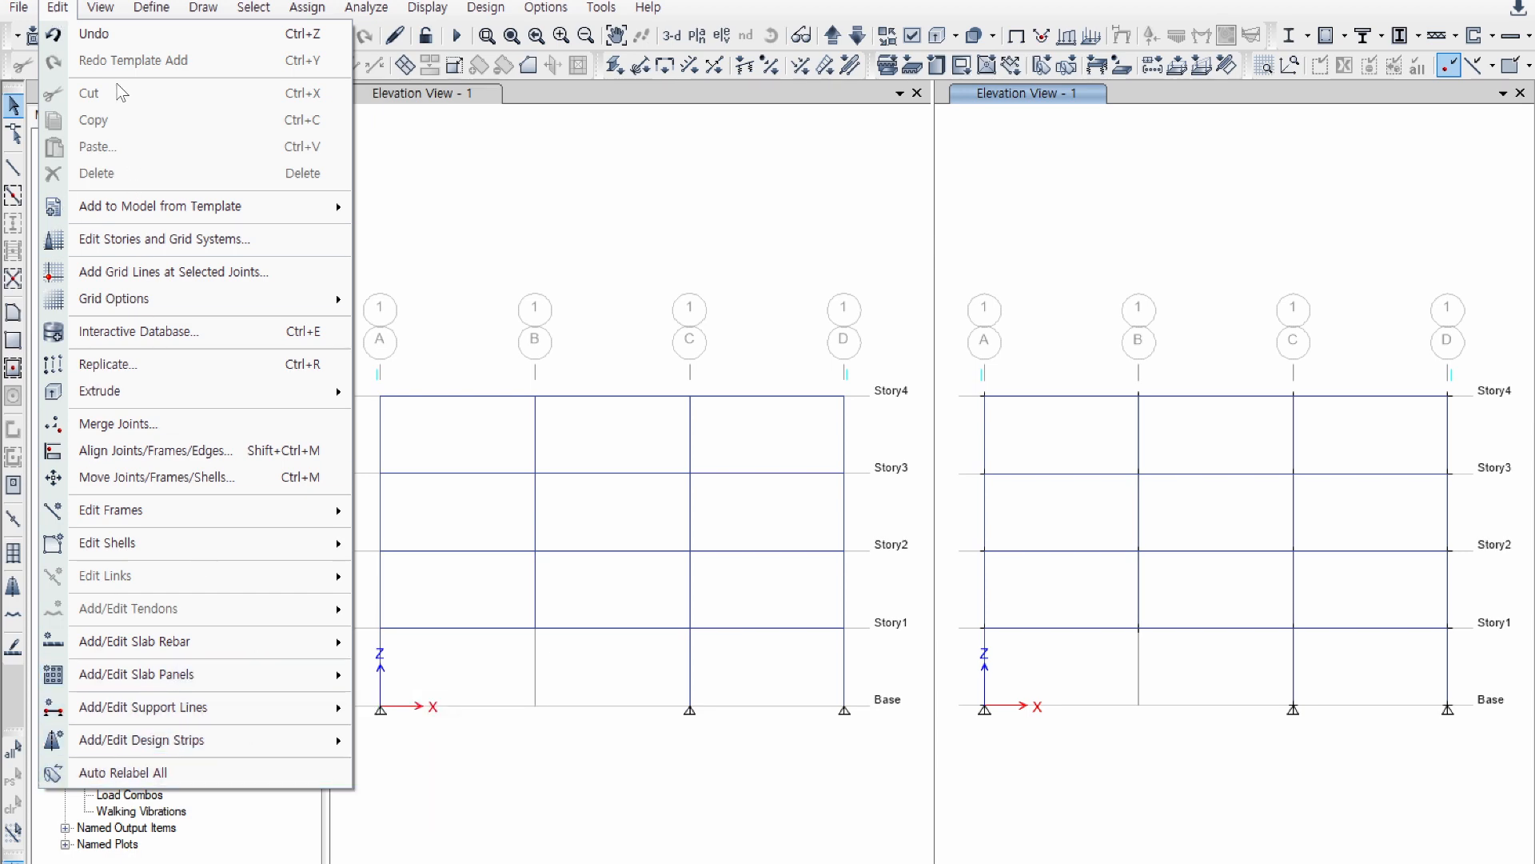
mouse_move(151, 7)
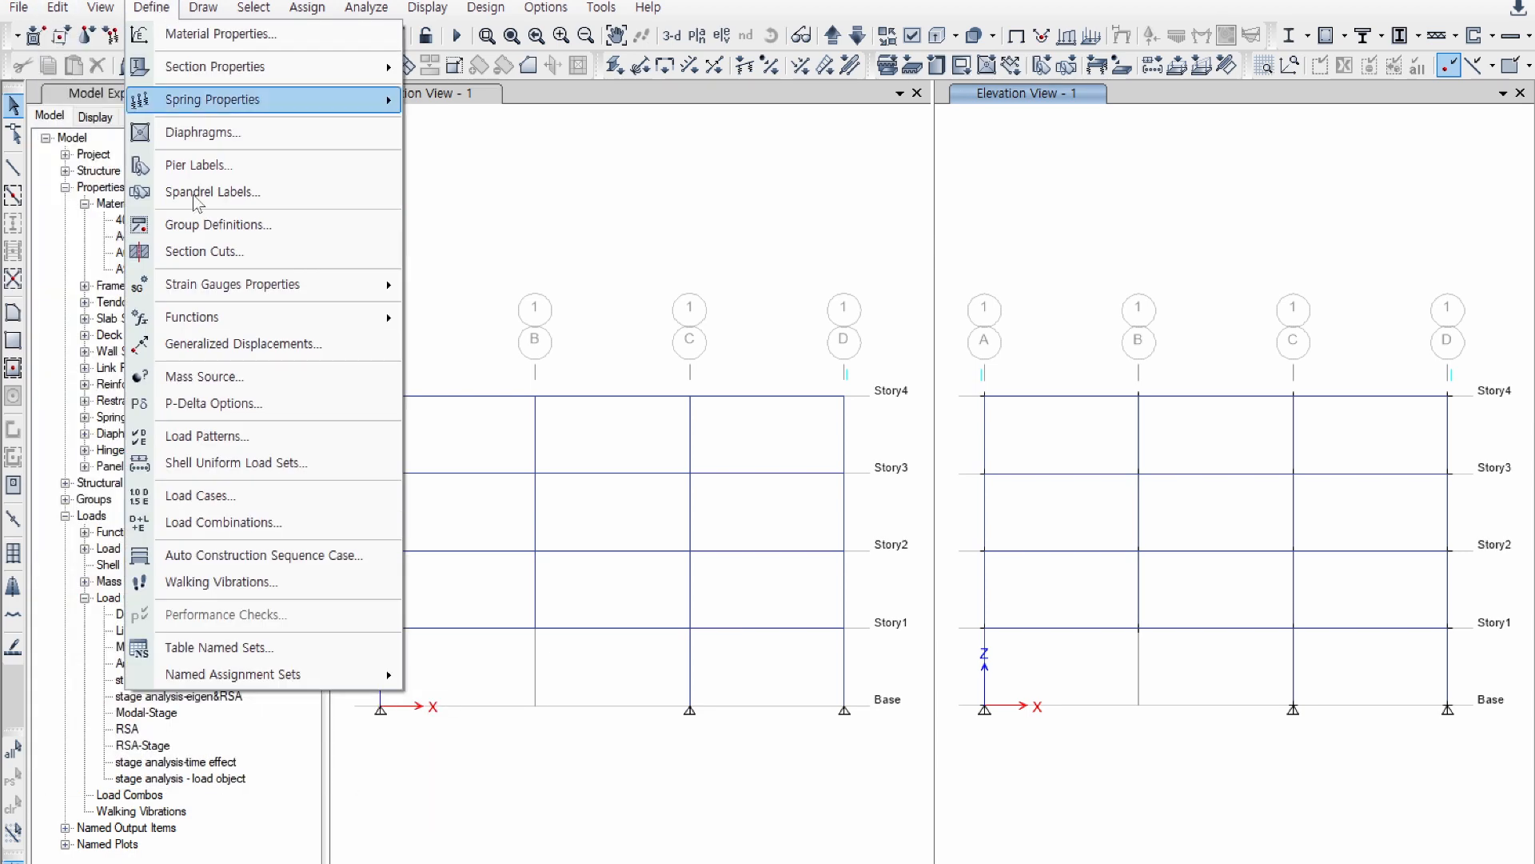
mouse_move(367, 674)
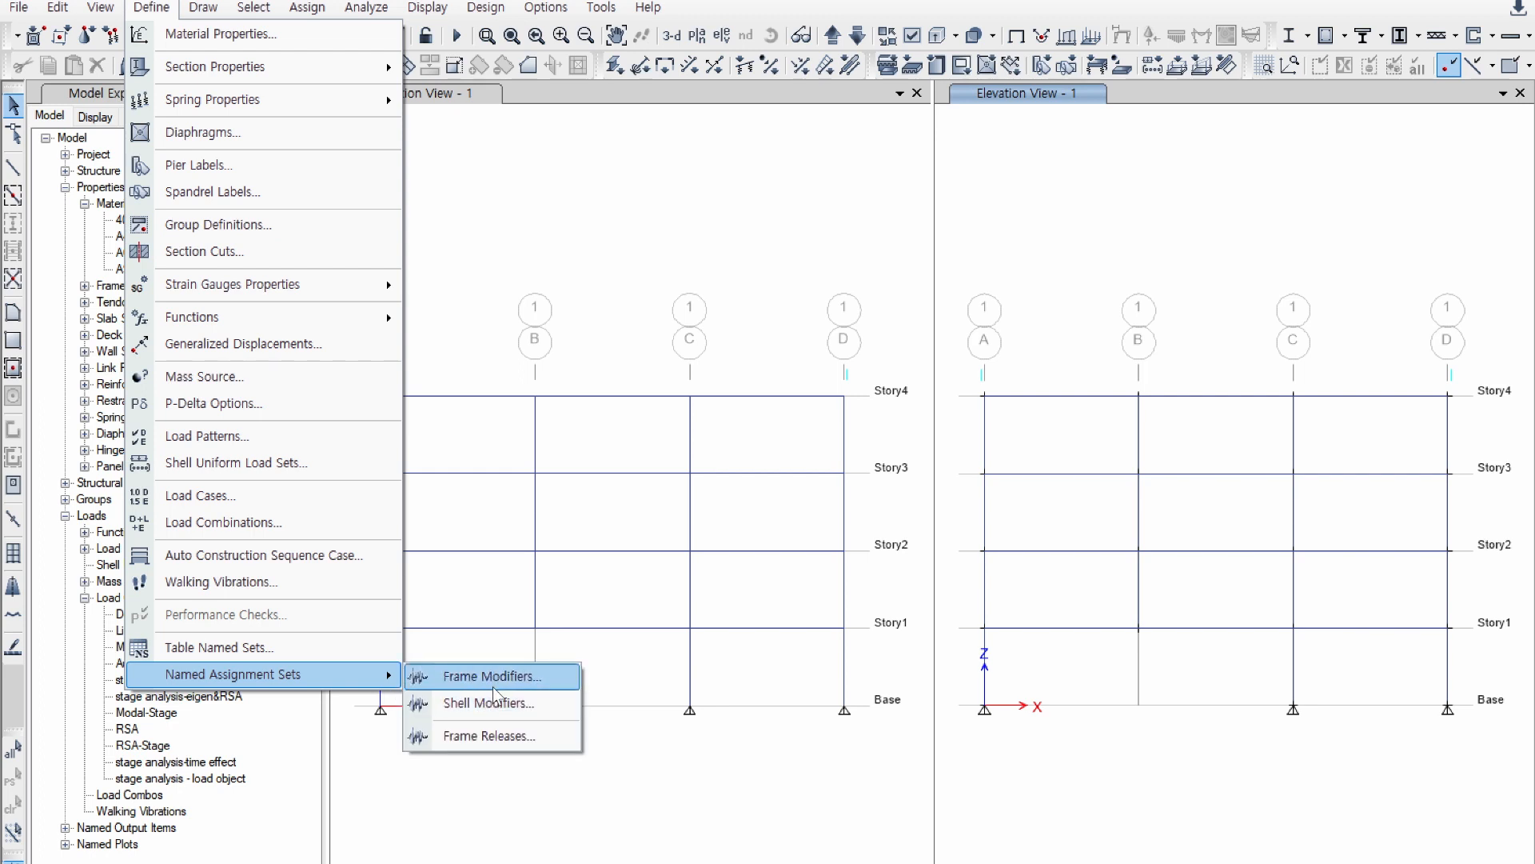
left_click(492, 681)
left_click(824, 379)
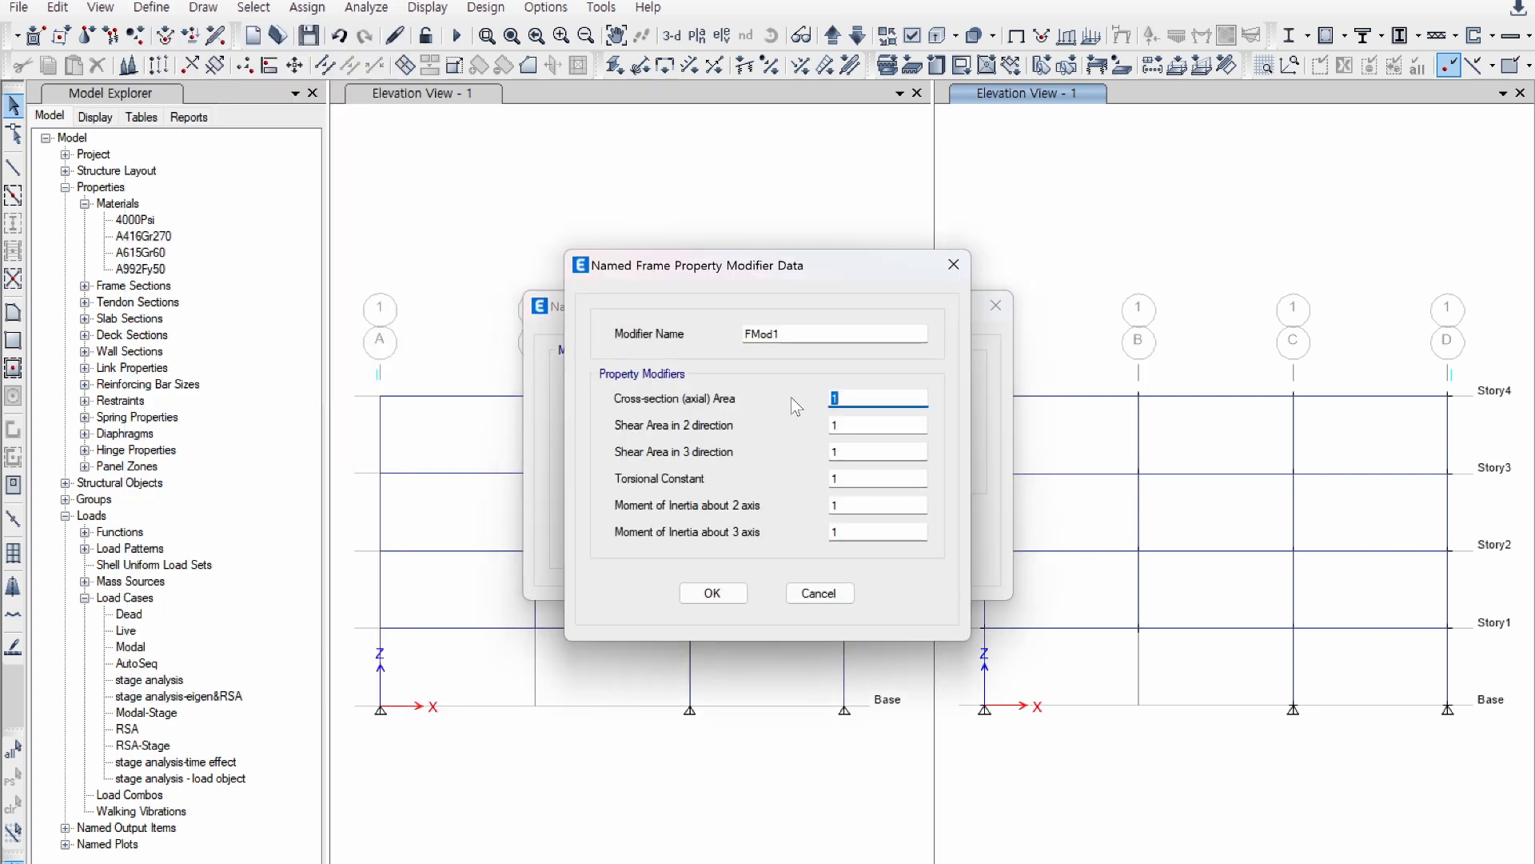
left_click(867, 428)
type("0.5")
left_click(737, 592)
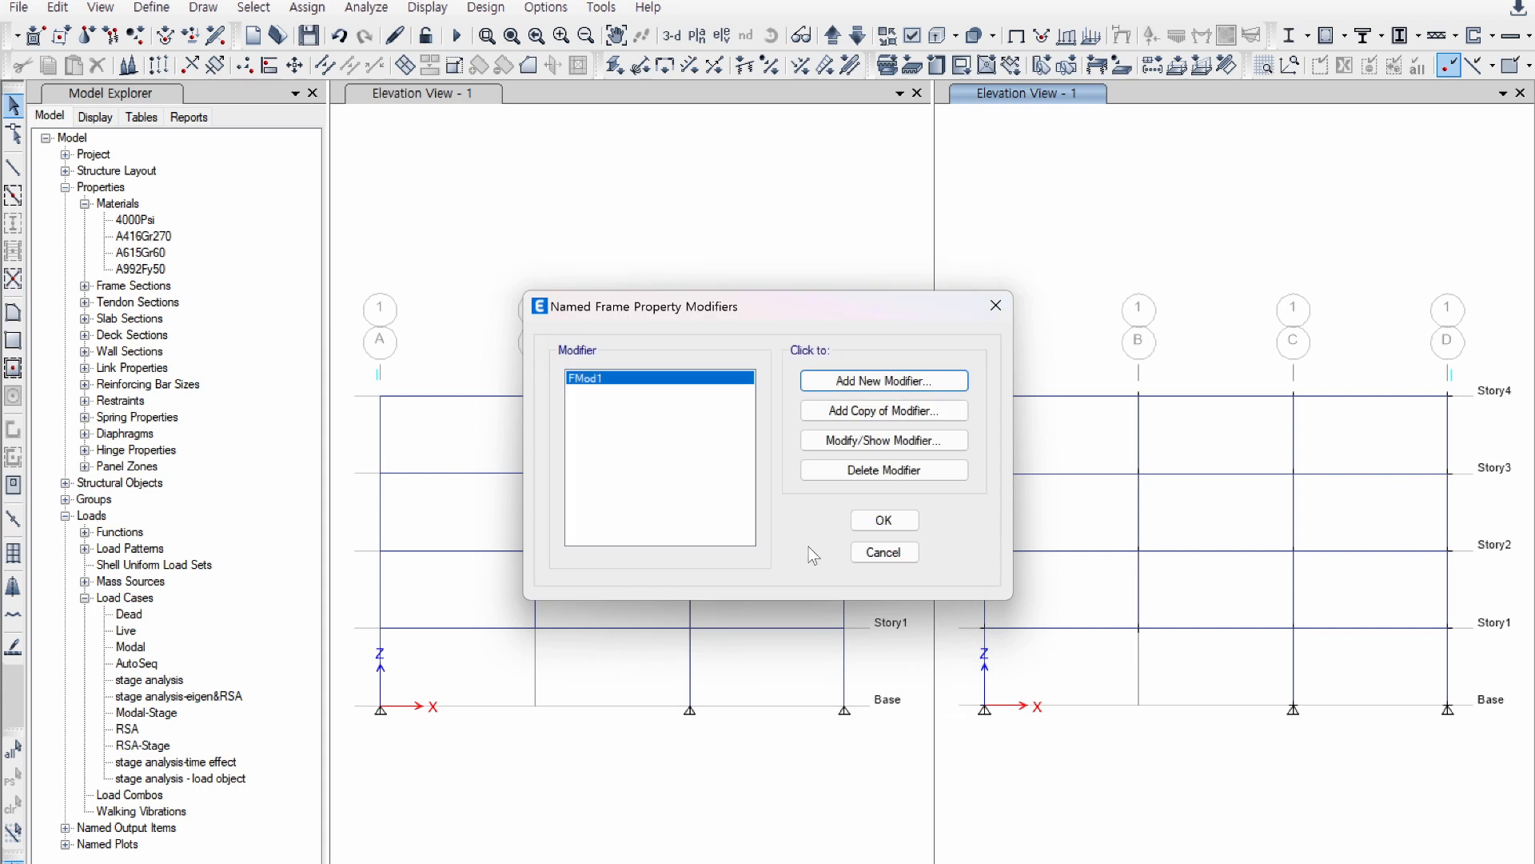
left_click(863, 527)
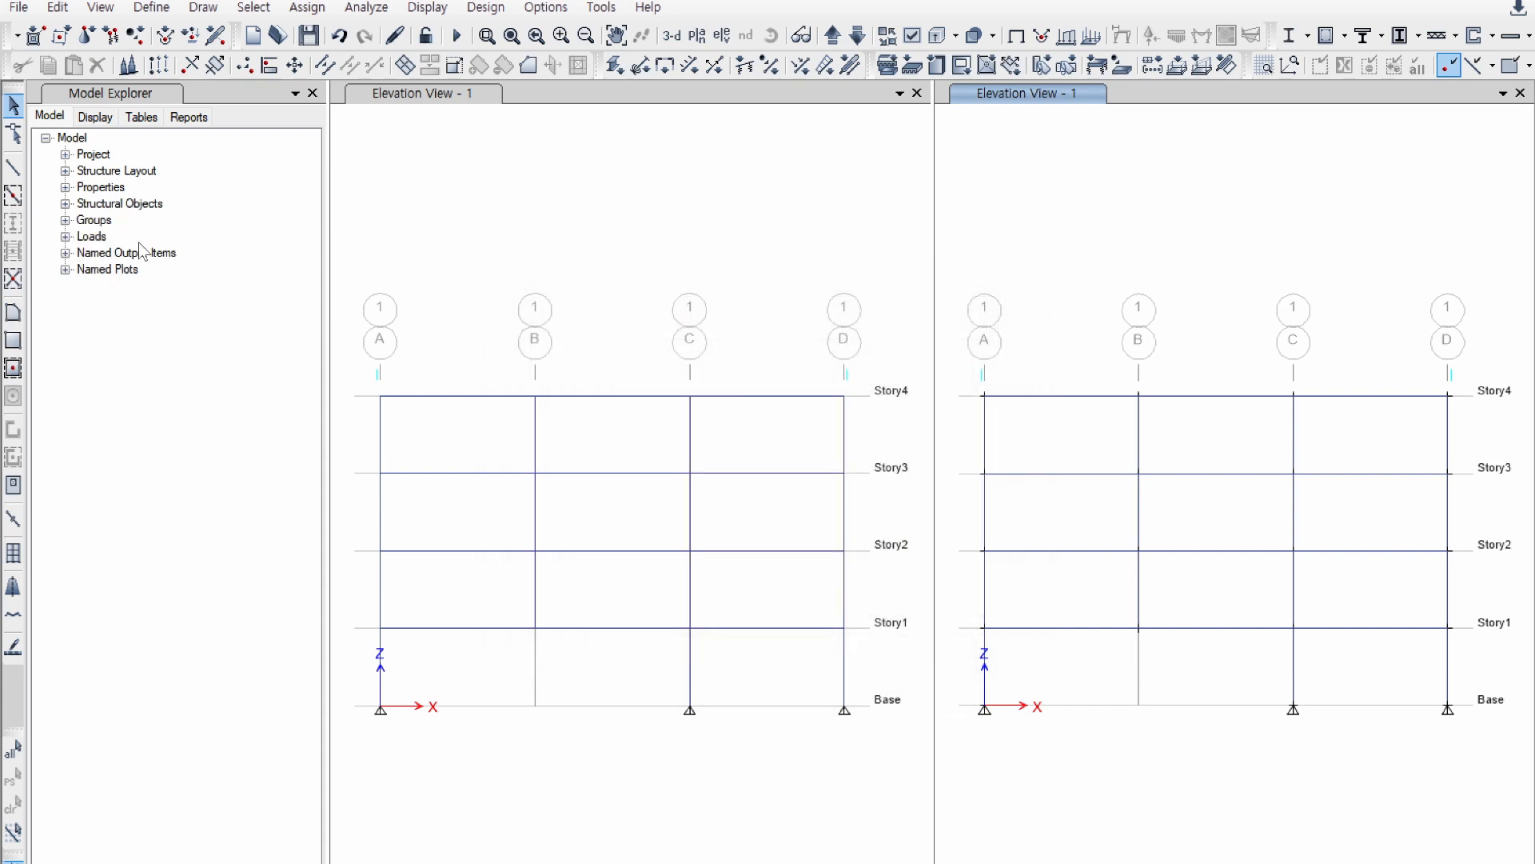
Step: Open the stage operations of the "stage analysis" load case and review the operation types available for the Load Objects If Added row
left_click(78, 238)
left_click(66, 237)
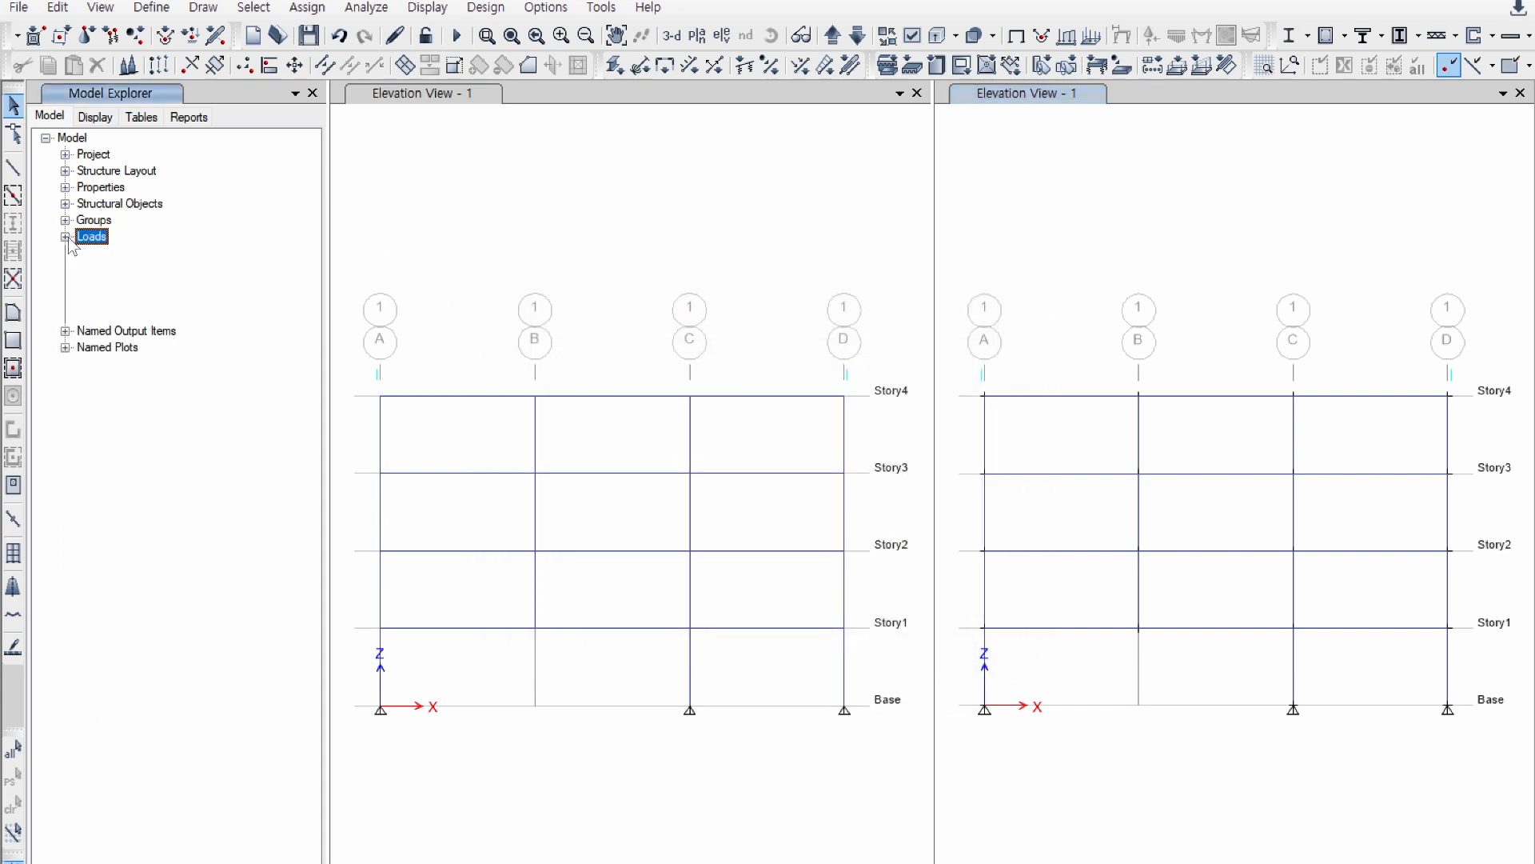
double_click(148, 318)
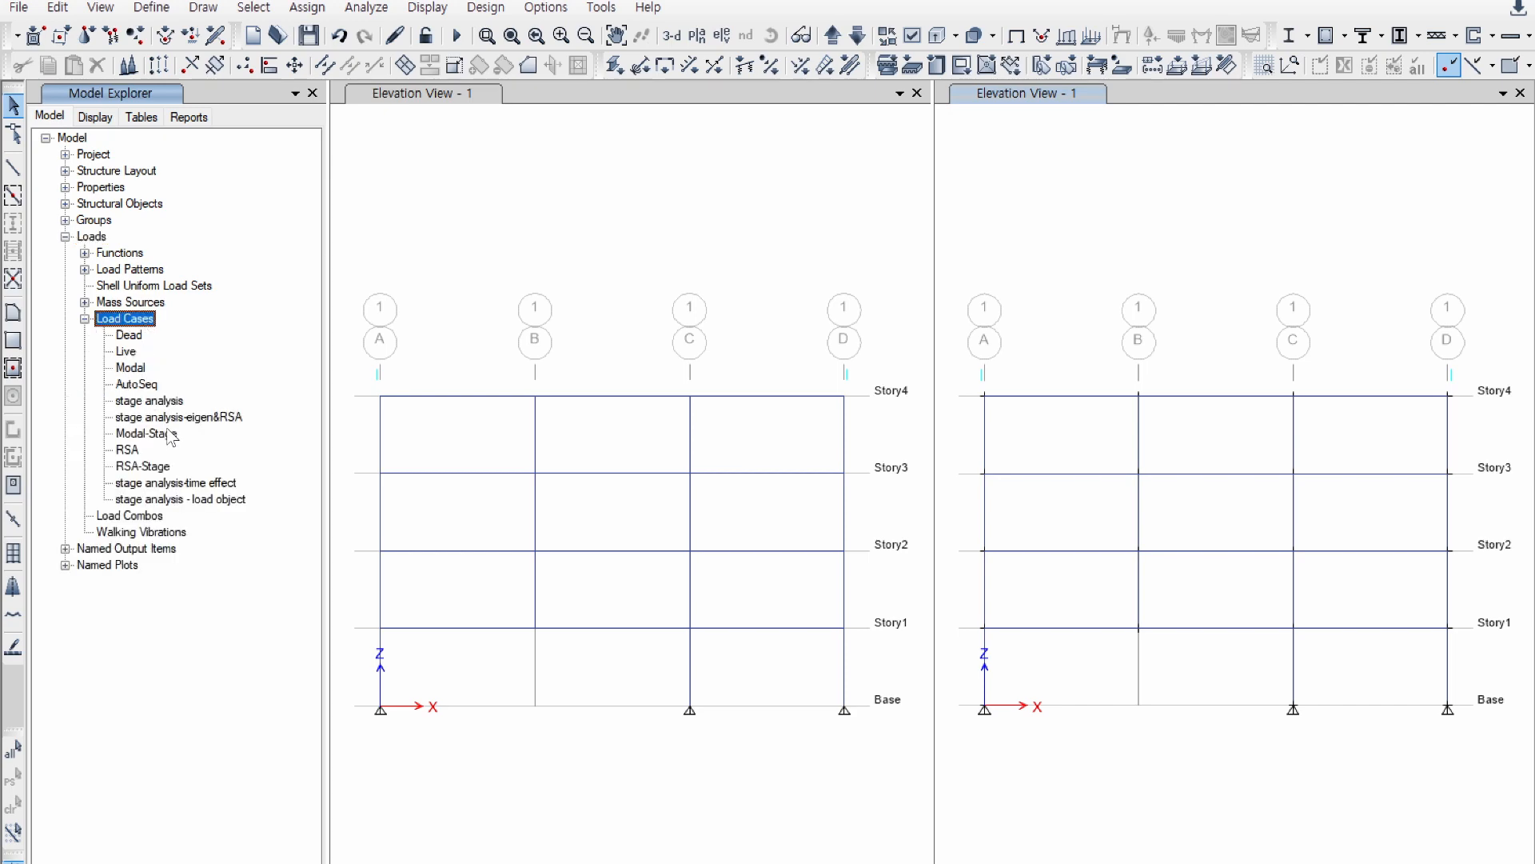
left_click(164, 404)
double_click(163, 406)
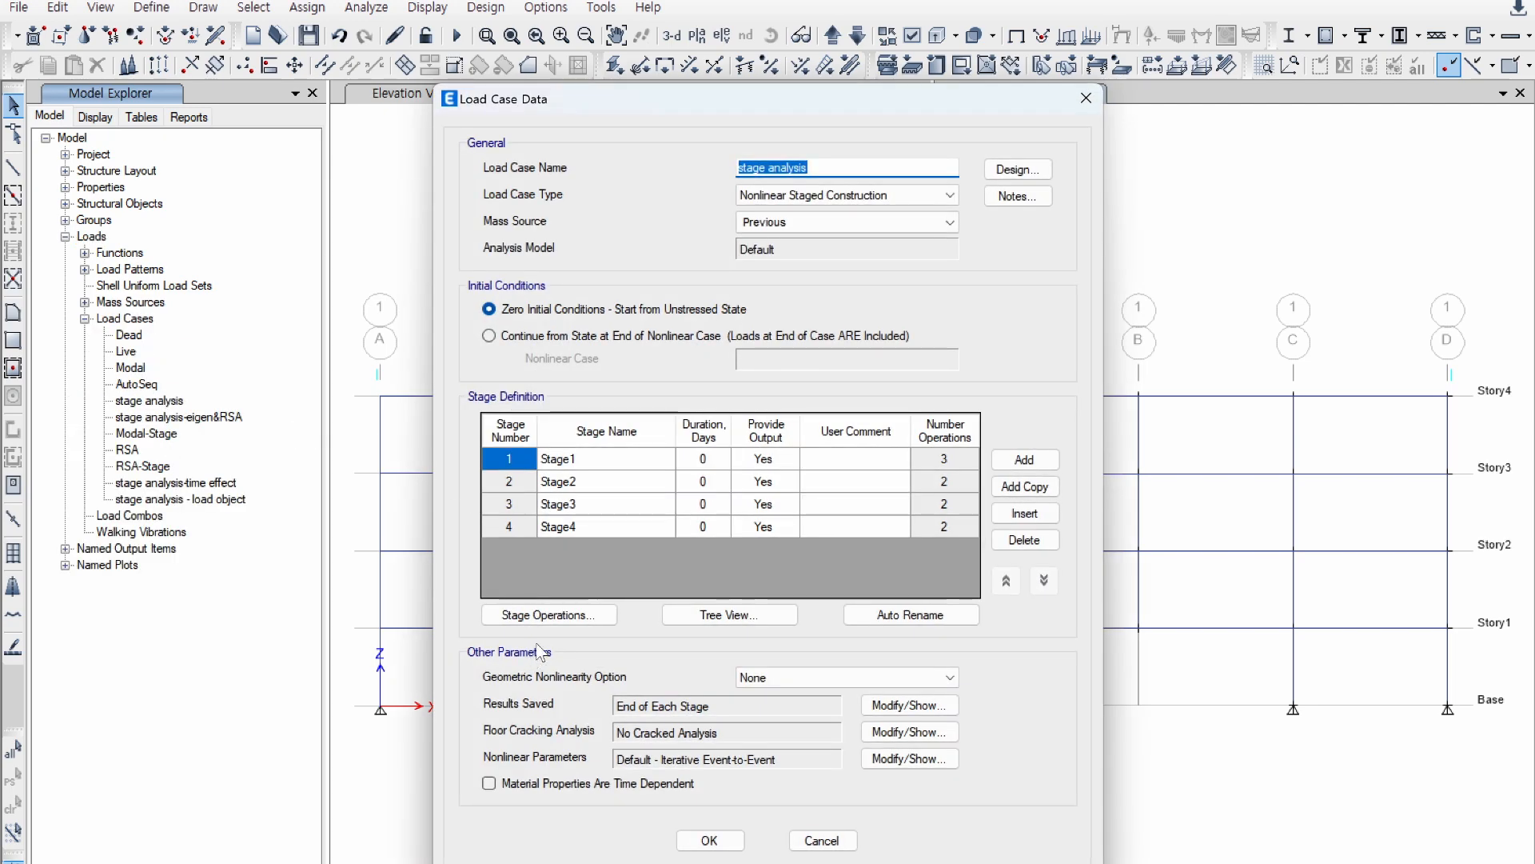
left_click(543, 617)
left_click(433, 385)
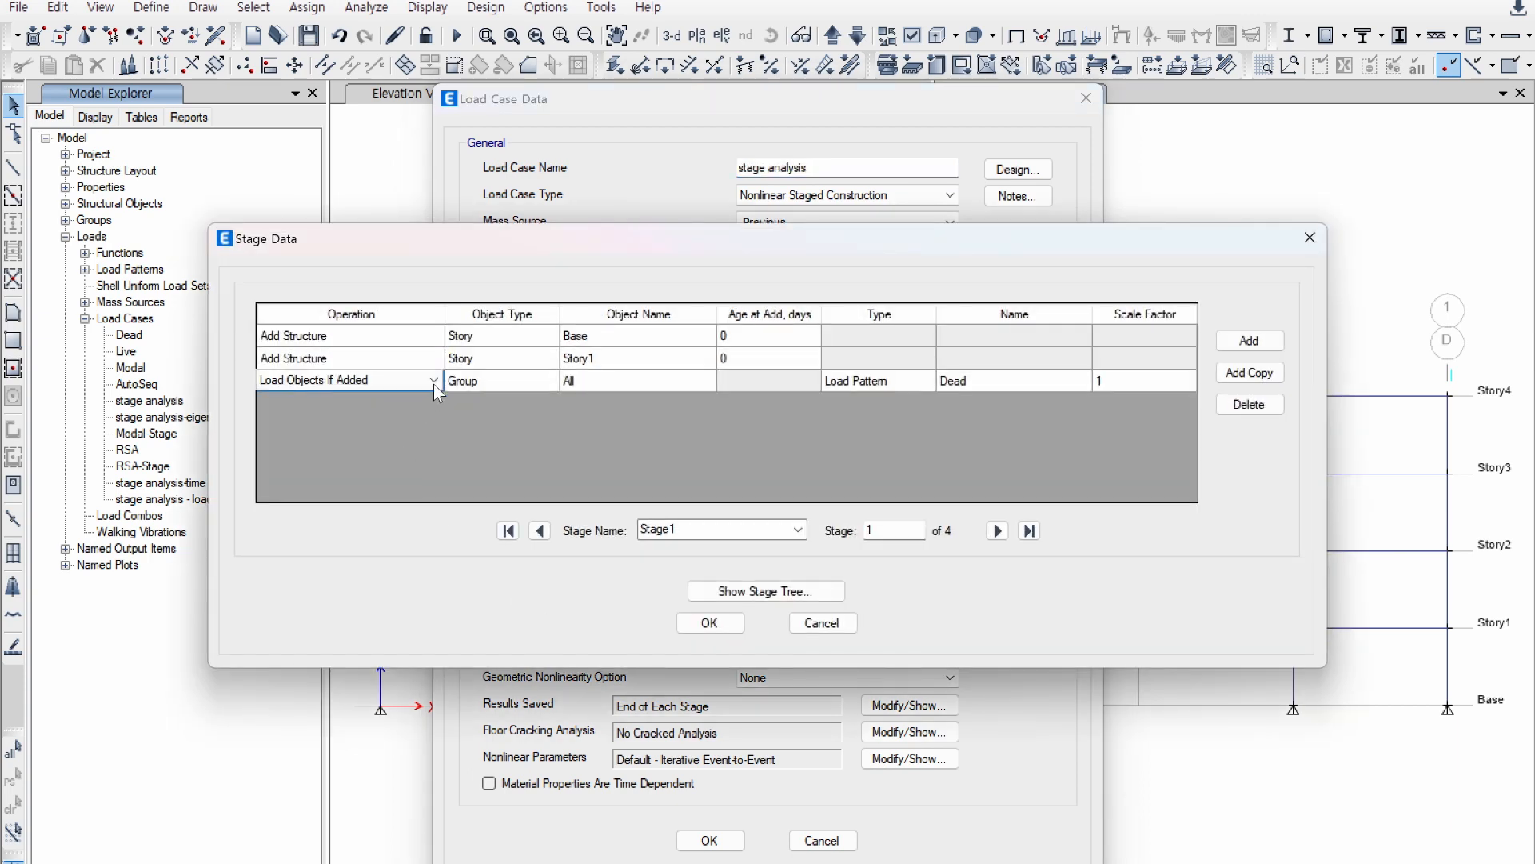
left_click(434, 382)
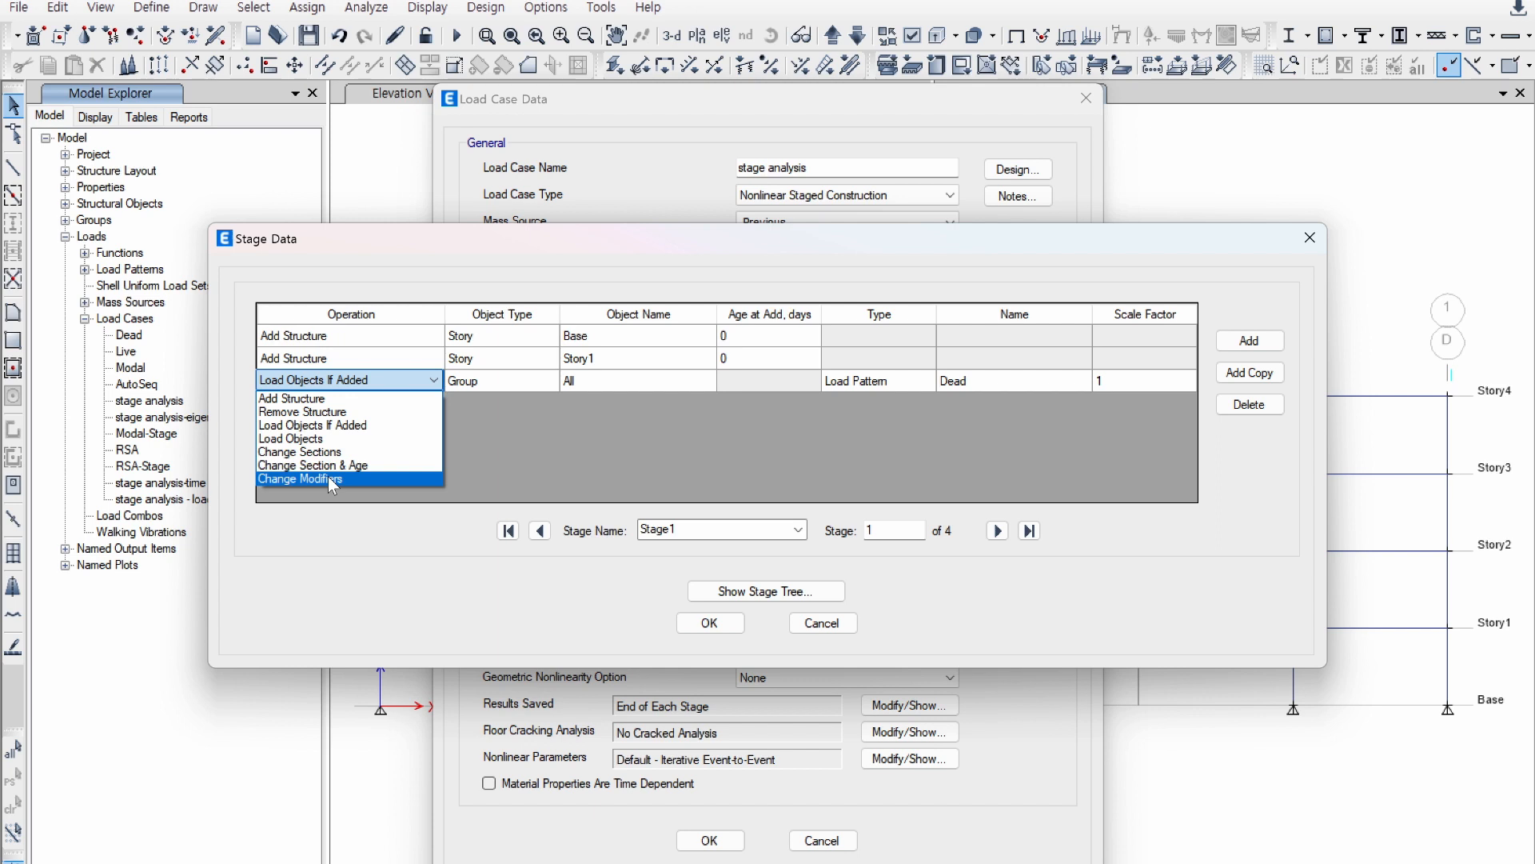
left_click(511, 452)
Step: Add a Change Modifiers operation to Stage1 and set its object type to Frame
left_click(1257, 346)
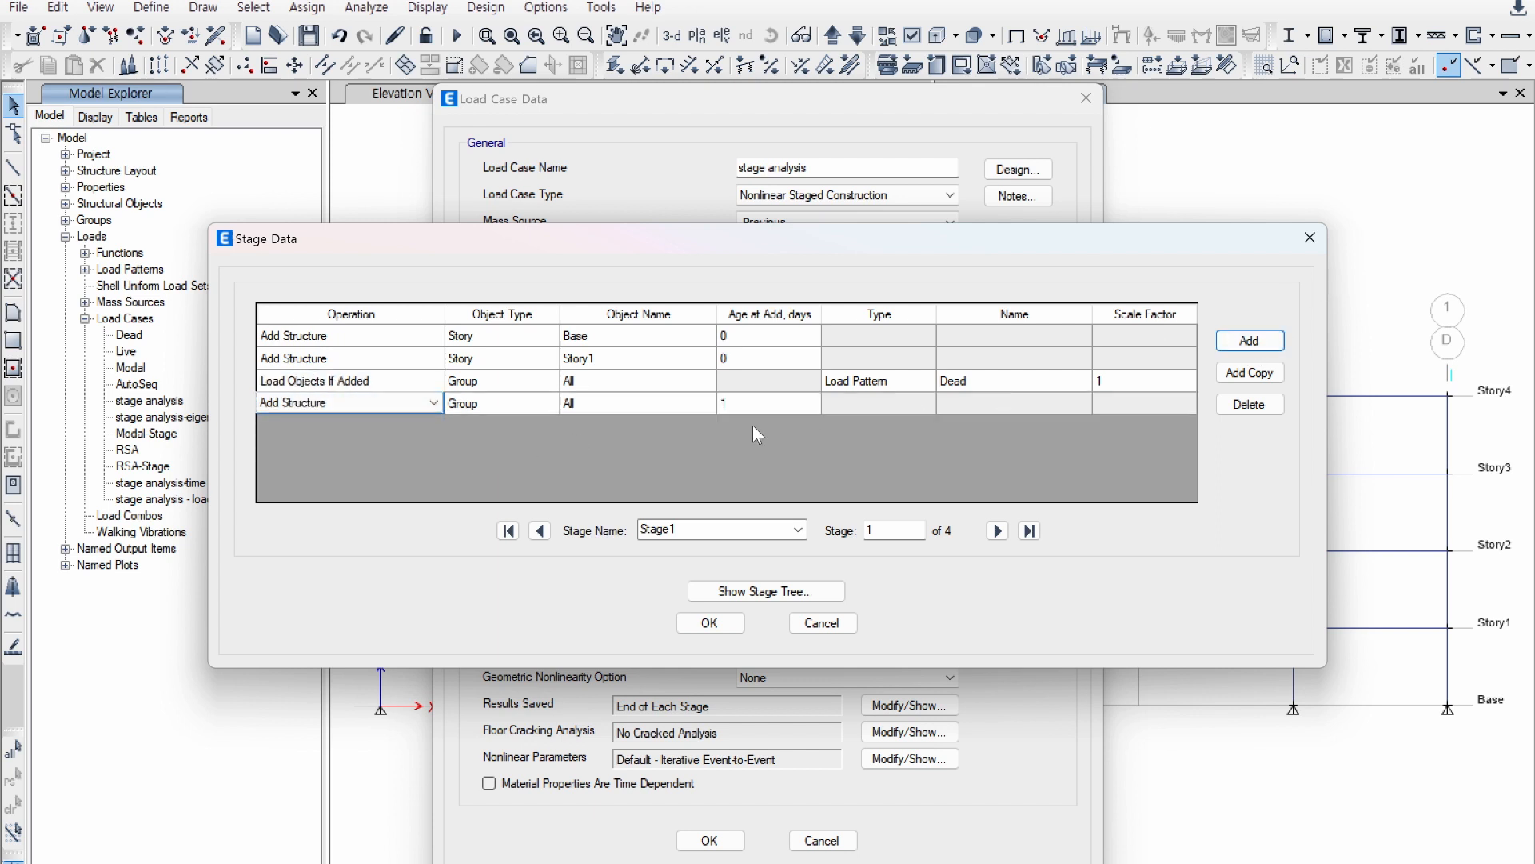
left_click(432, 403)
left_click(368, 496)
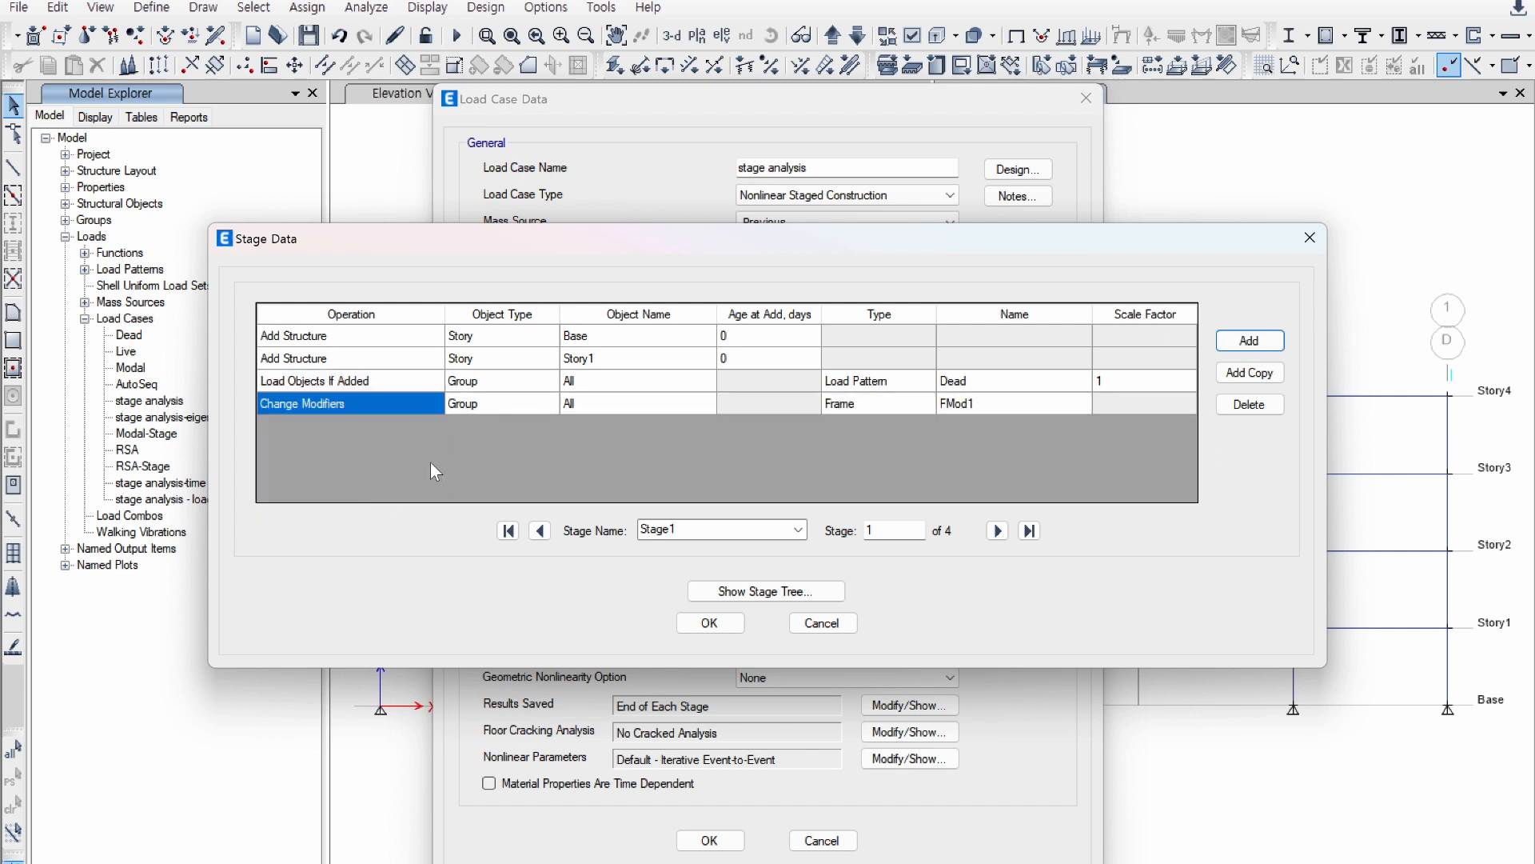
left_click(510, 409)
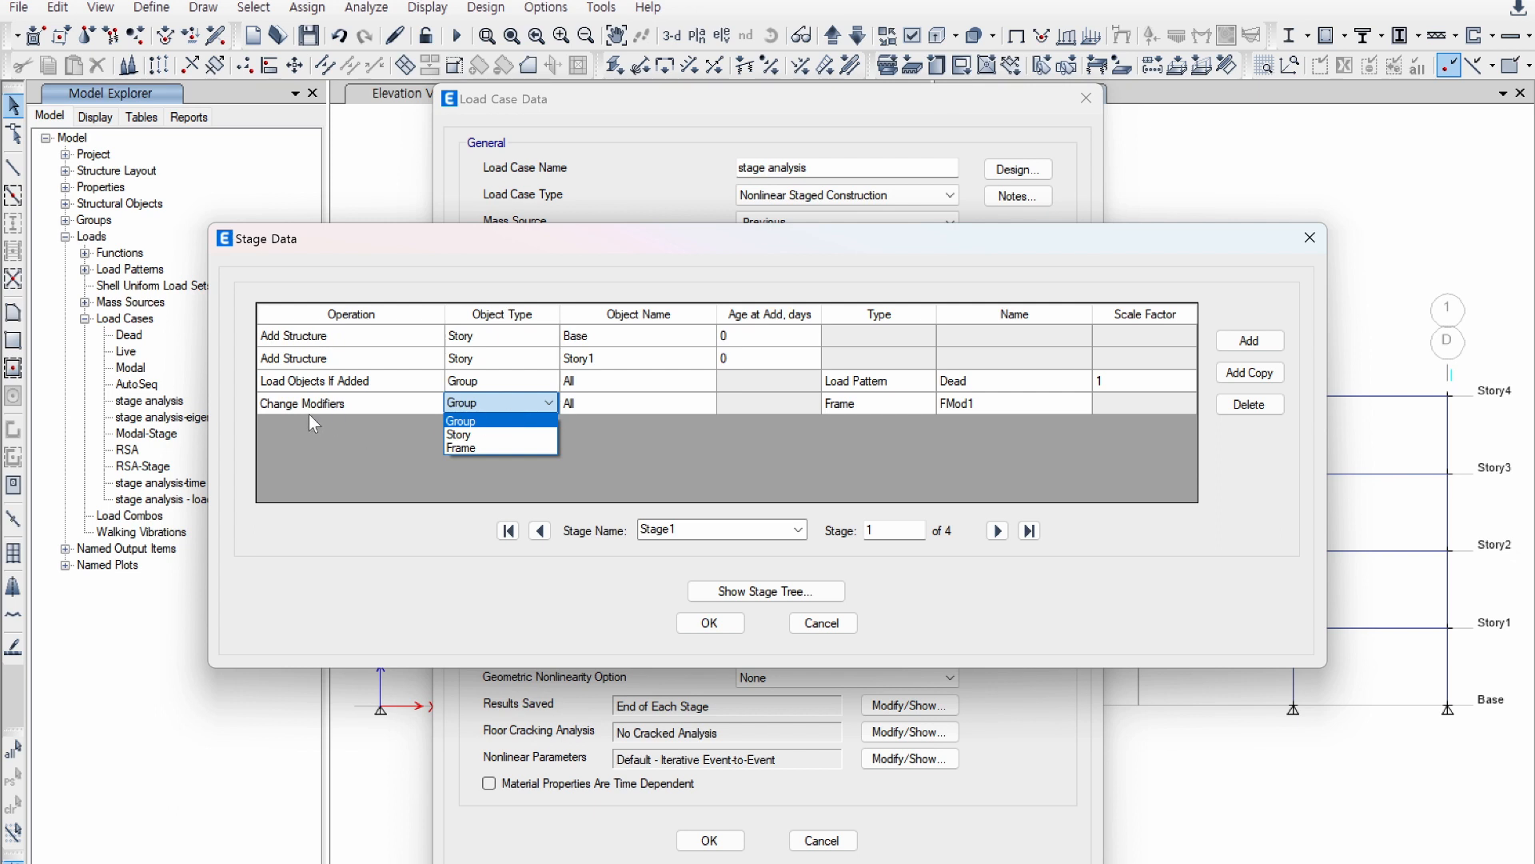
left_click(492, 449)
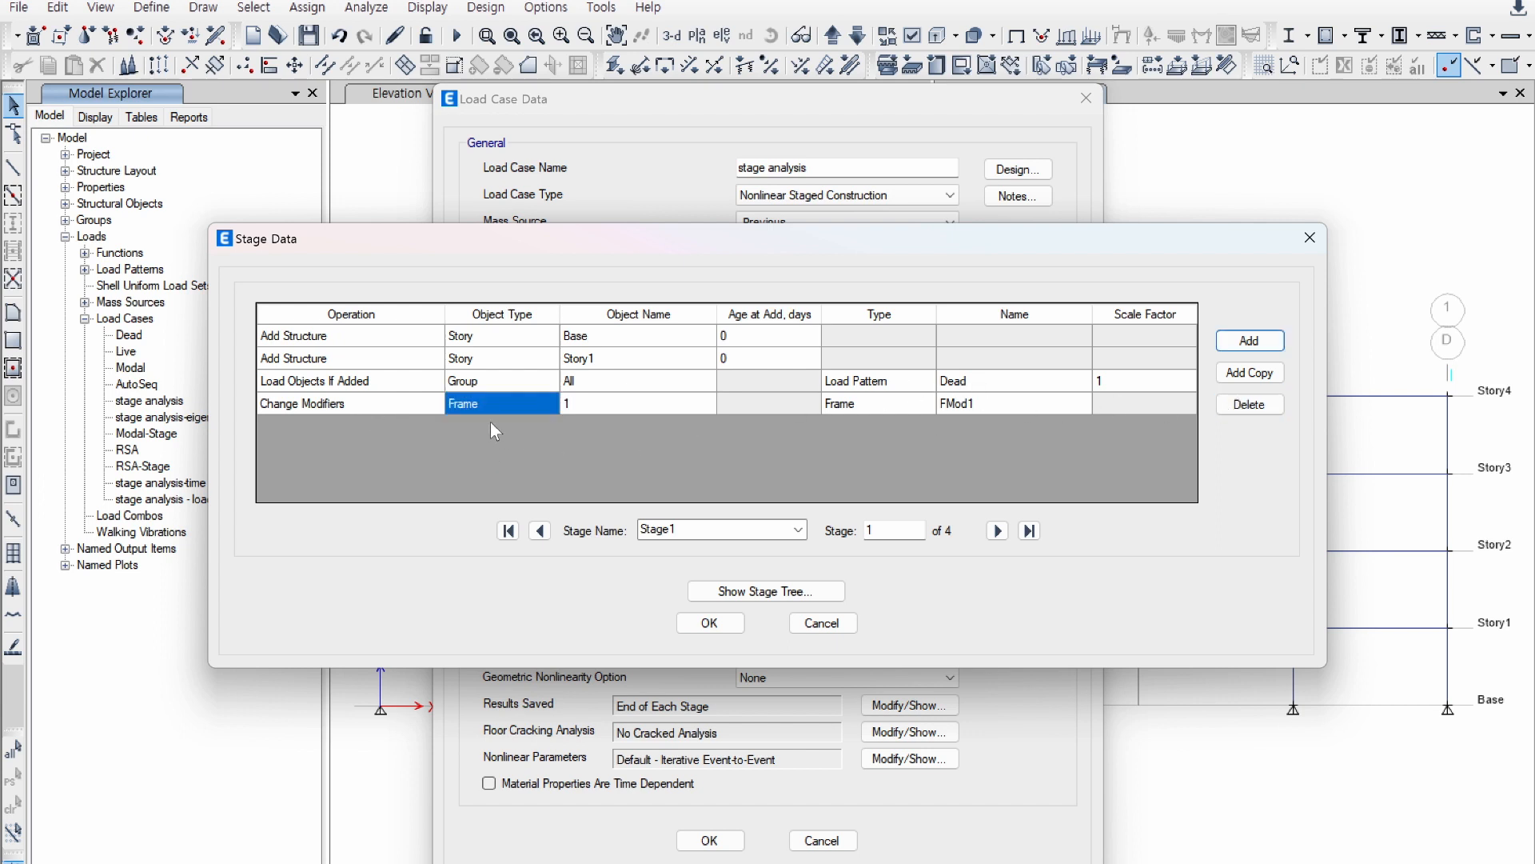
Step: Review the operation types of the added Change Modifiers row and close the load case without saving changes
left_click(434, 406)
left_click(433, 403)
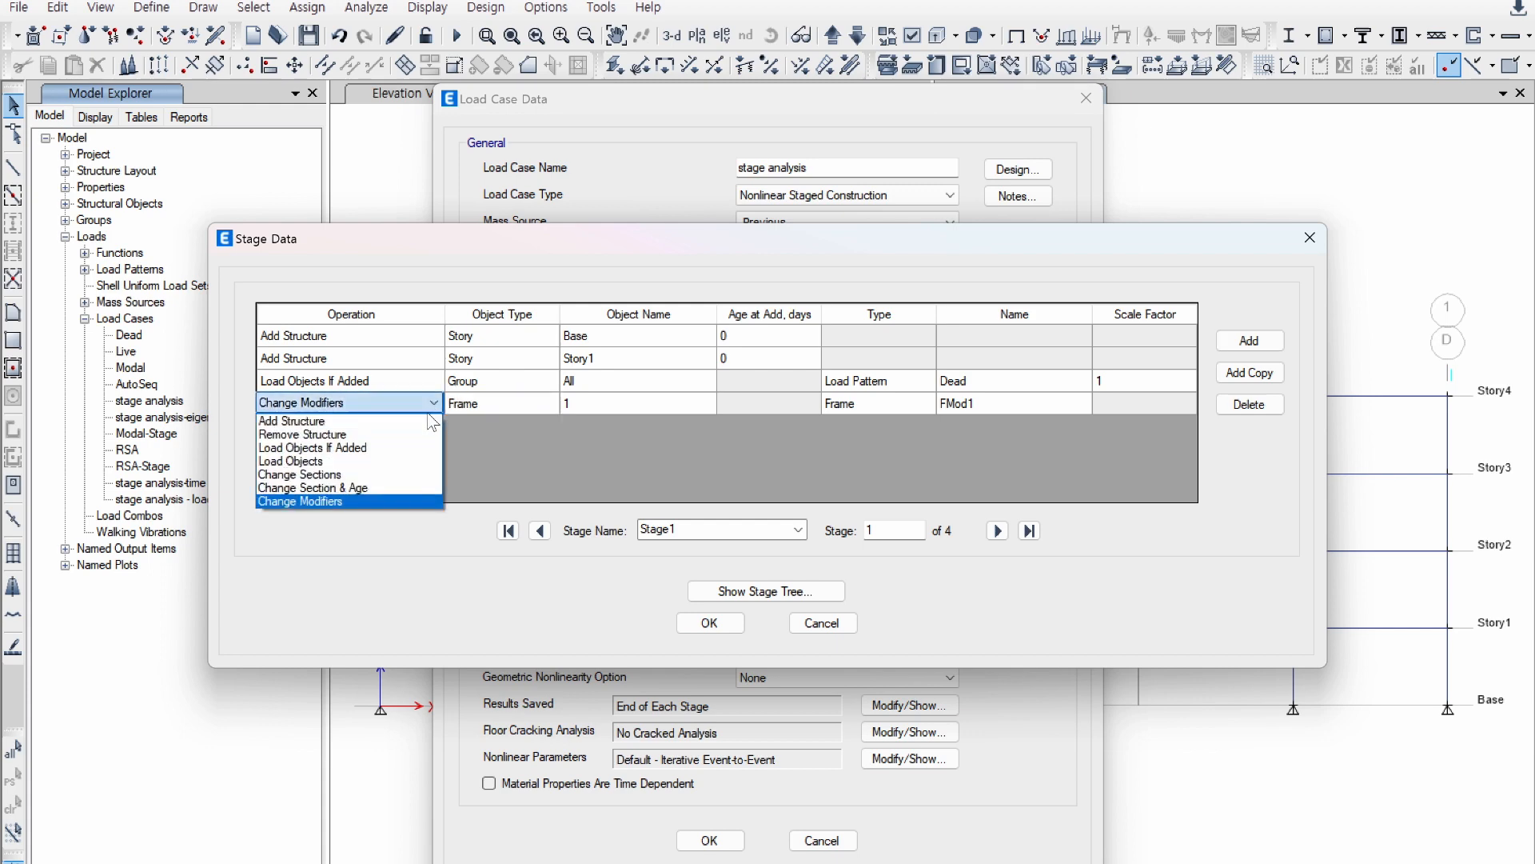
left_click(335, 500)
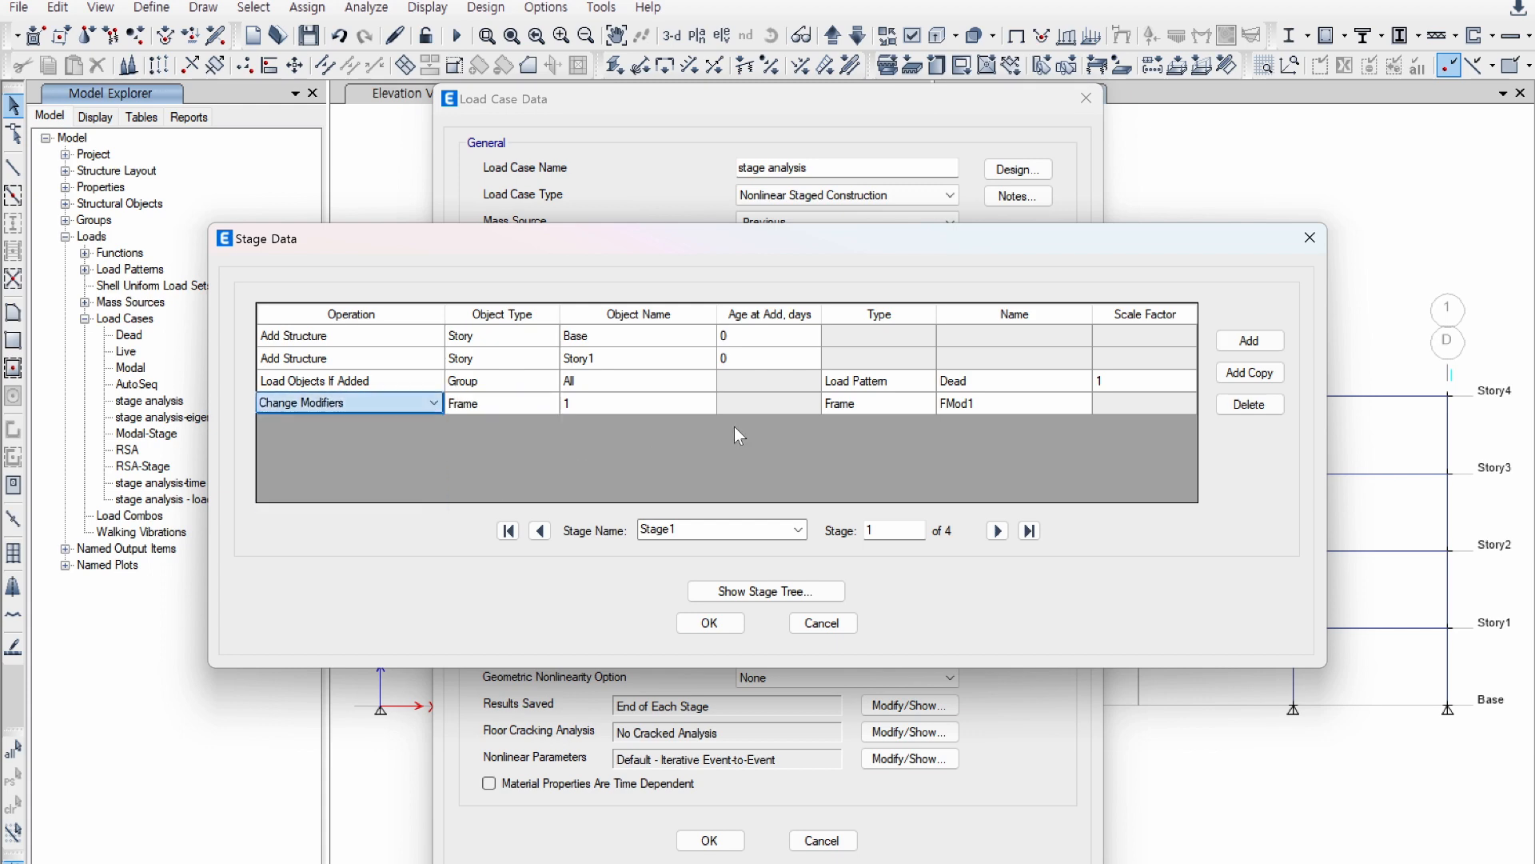
left_click(1311, 238)
left_click(823, 840)
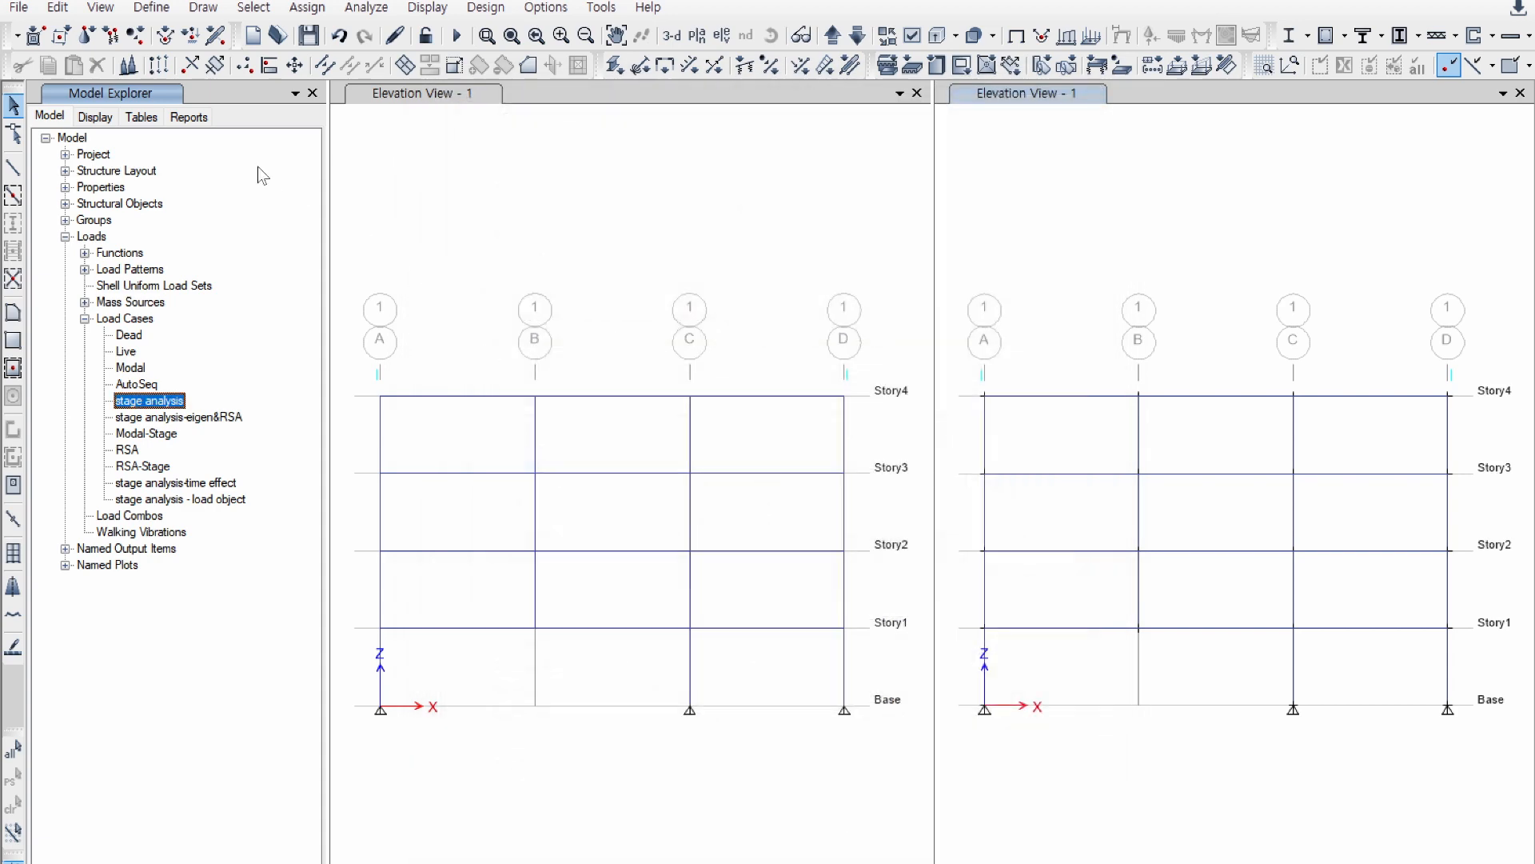
Step: Examine which named assignment sets can be defined for frames and shells, without opening any of them
left_click(58, 9)
left_click(57, 10)
left_click(151, 7)
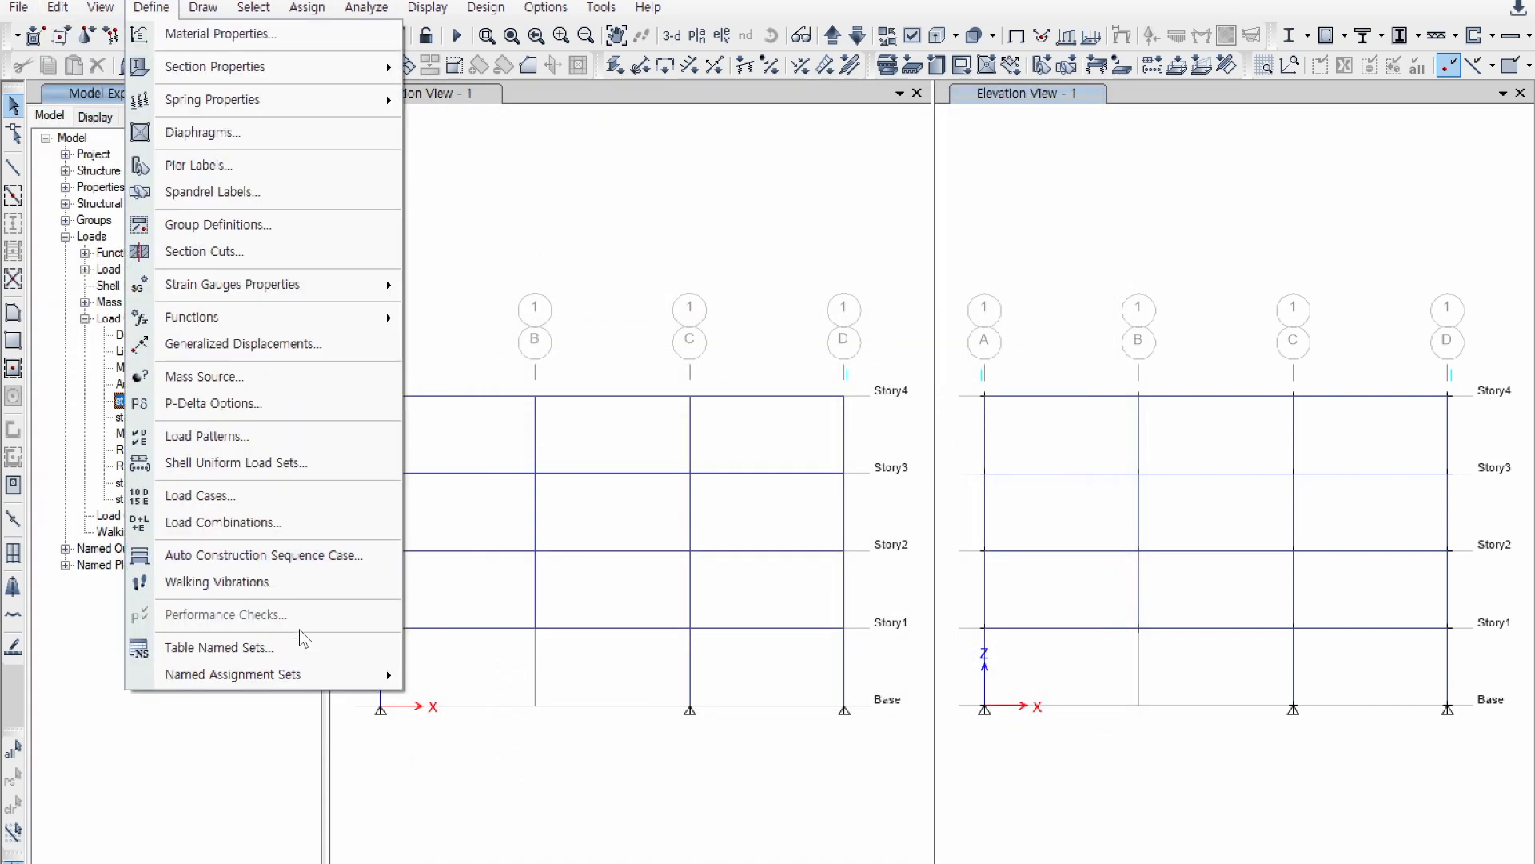
mouse_move(372, 680)
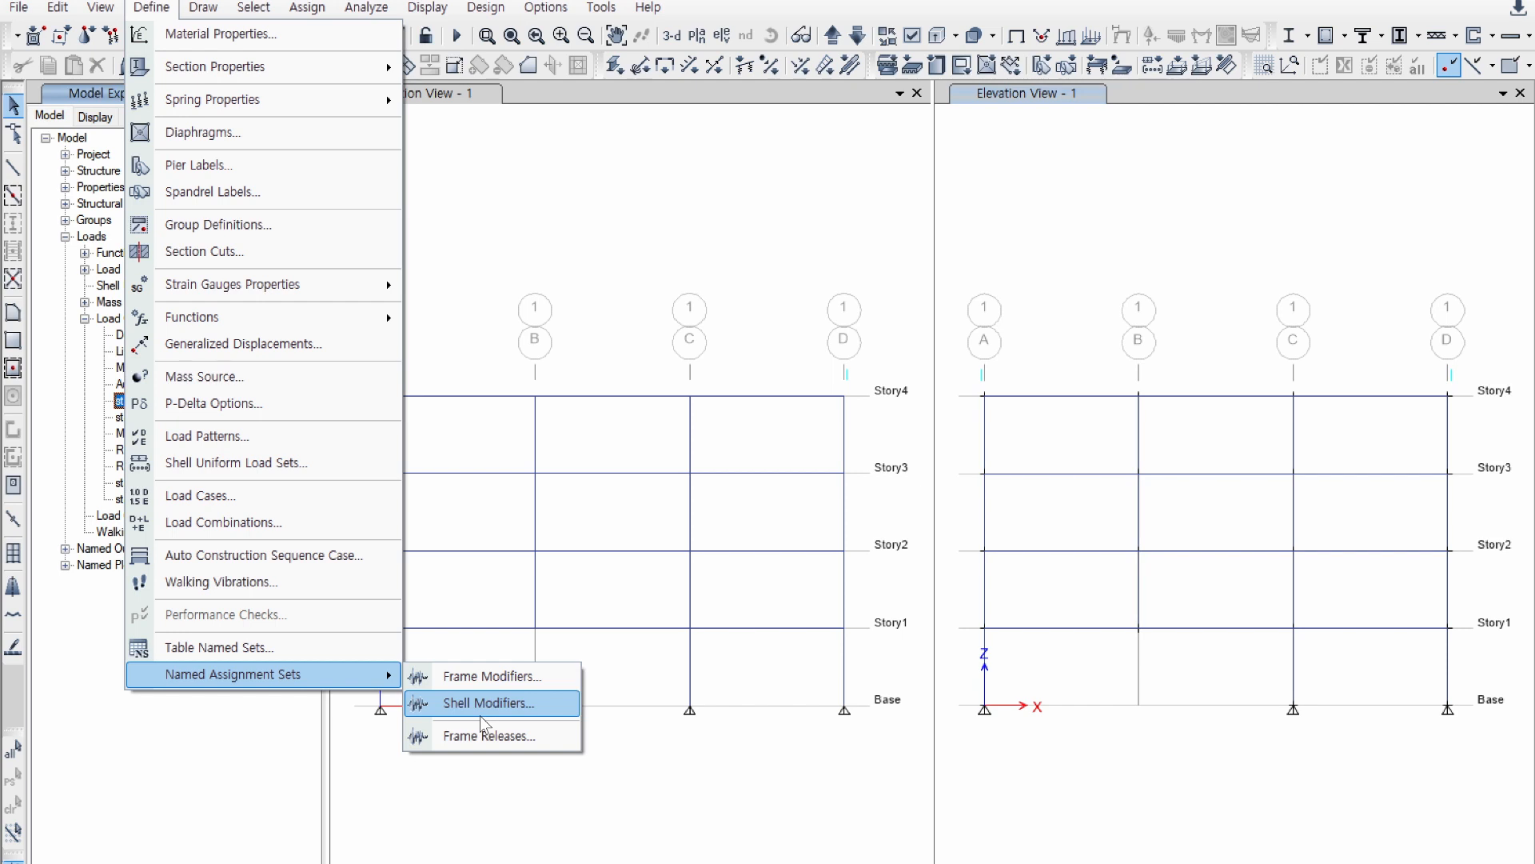
left_click(589, 438)
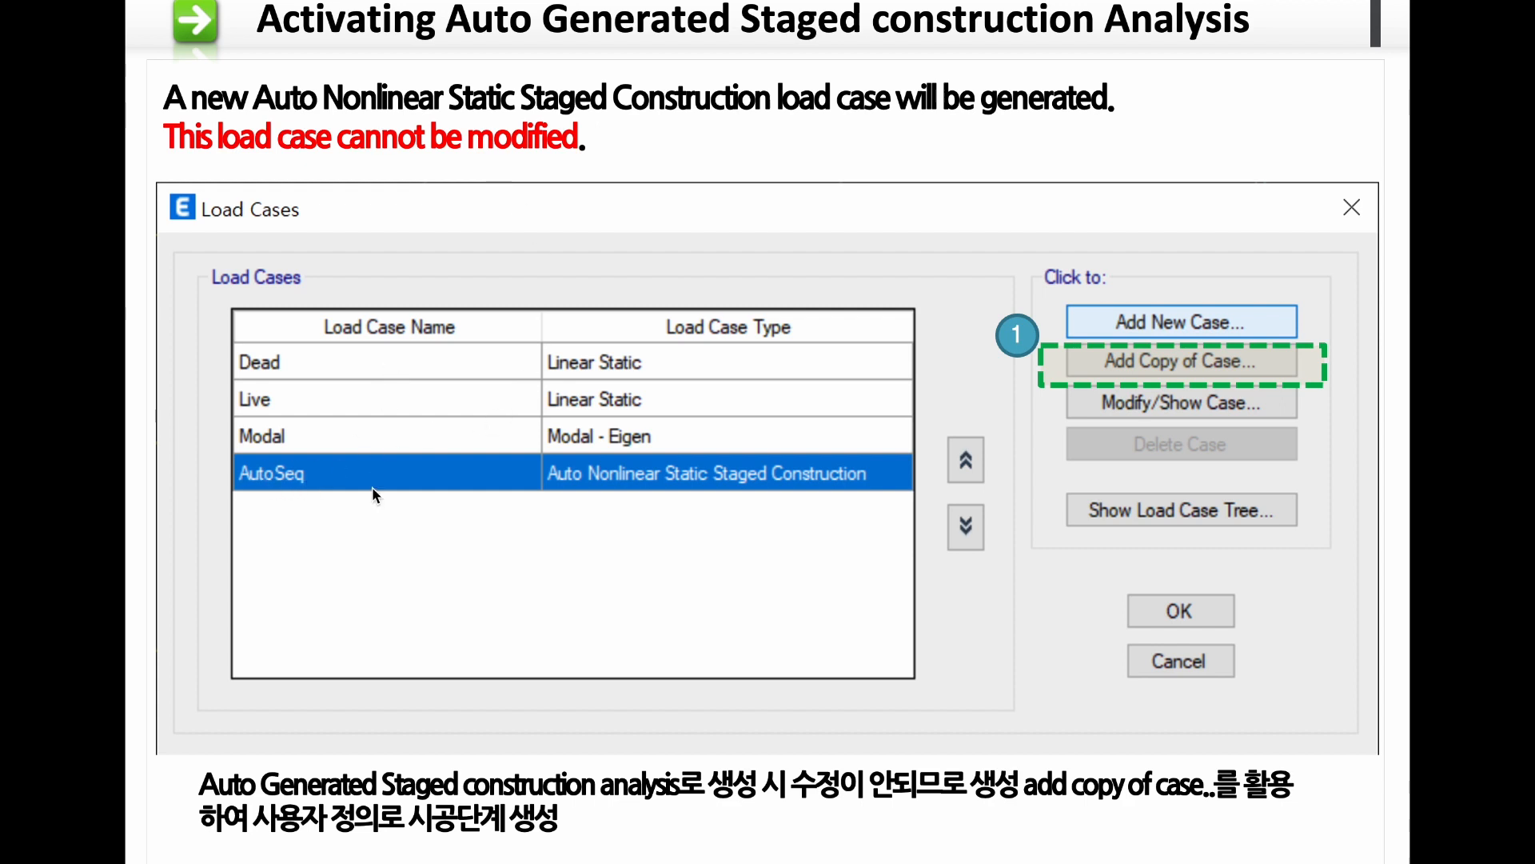
left_click(1174, 376)
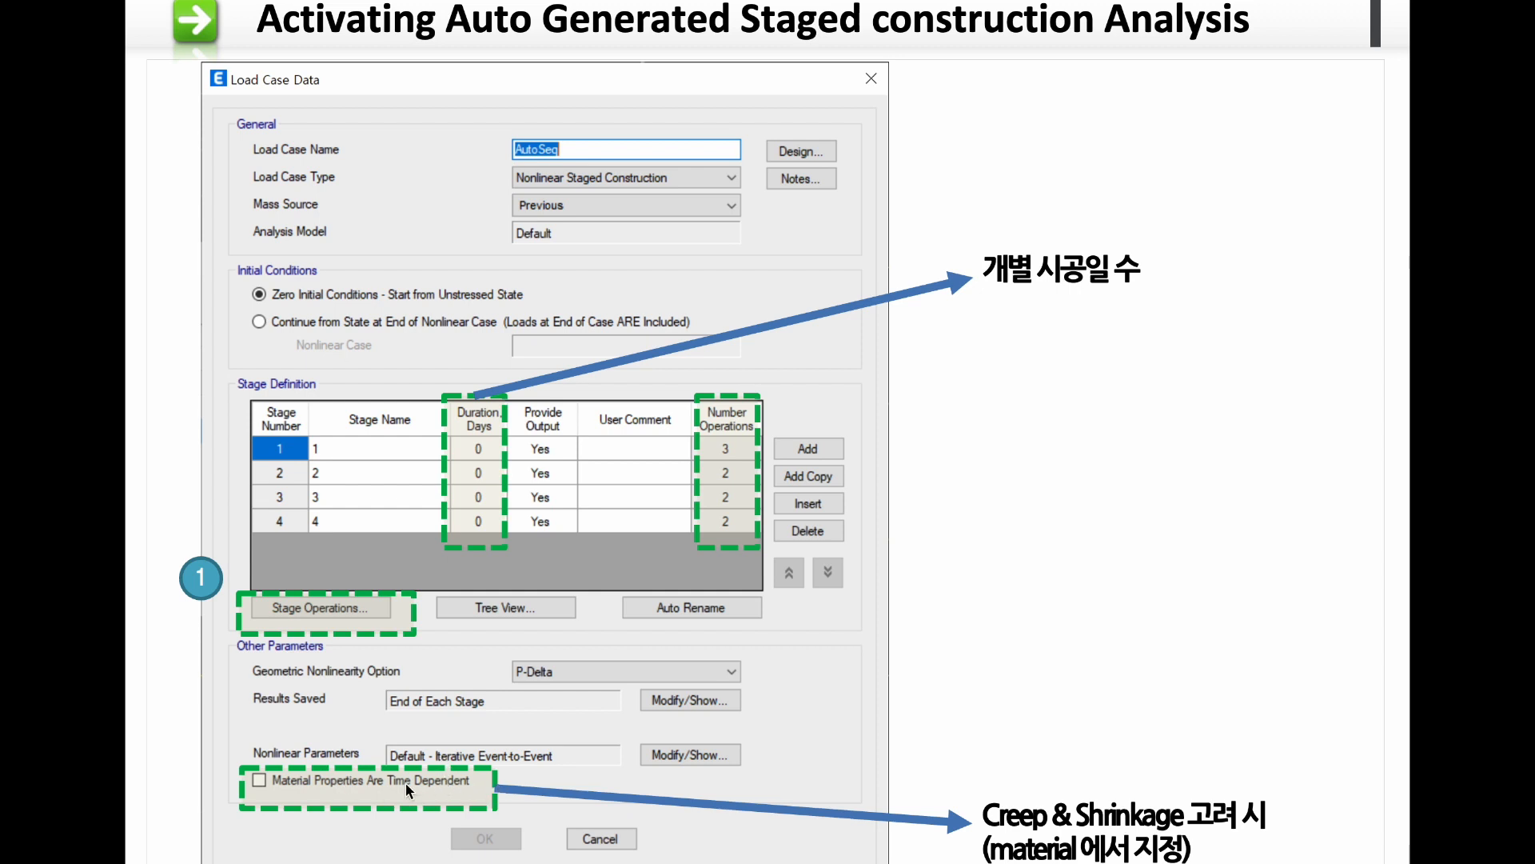
left_click(304, 766)
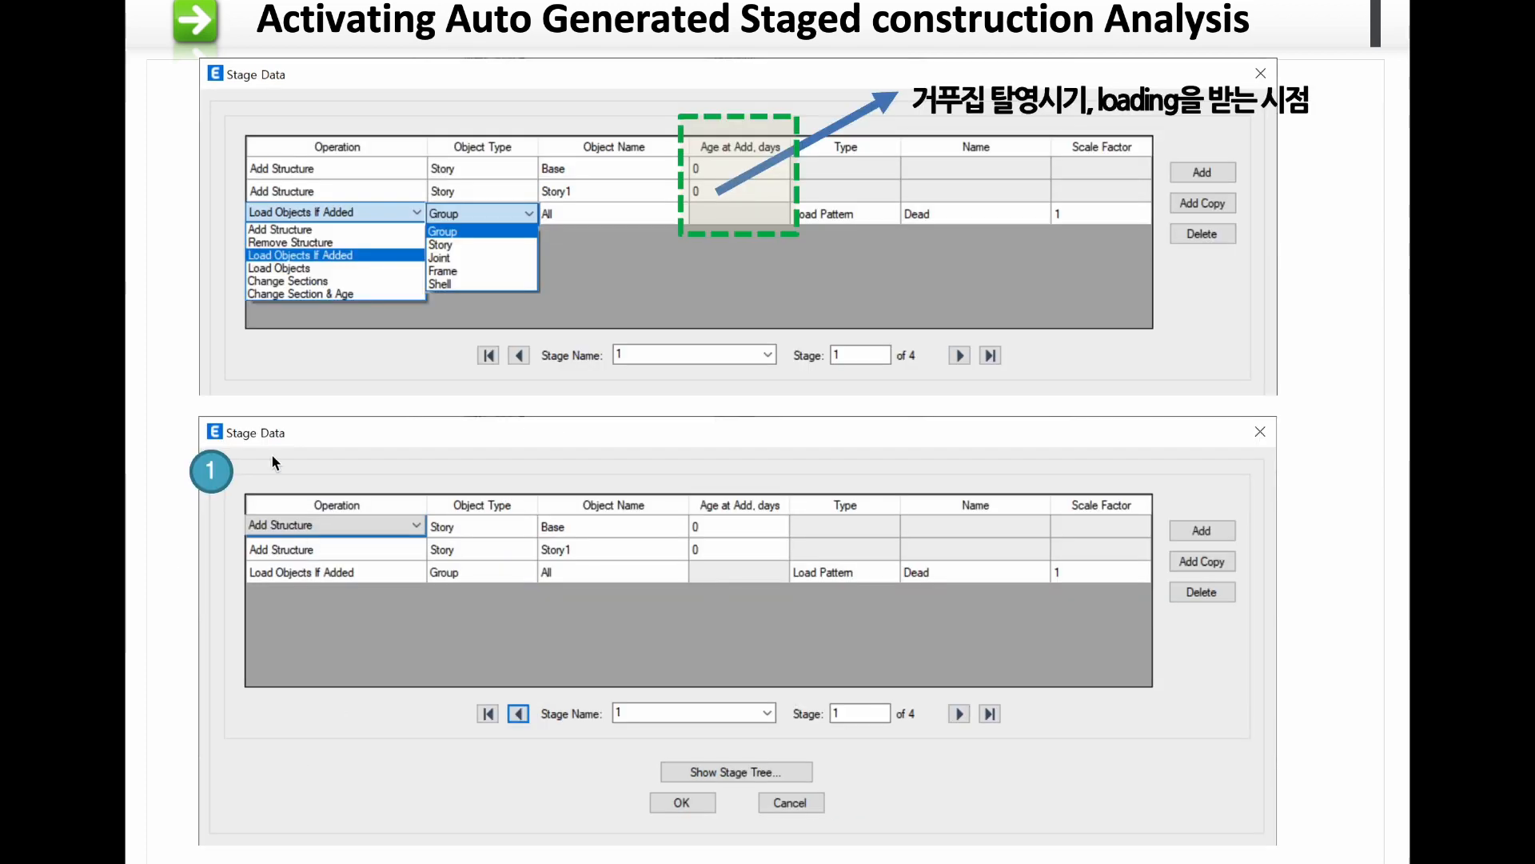
key("Left")
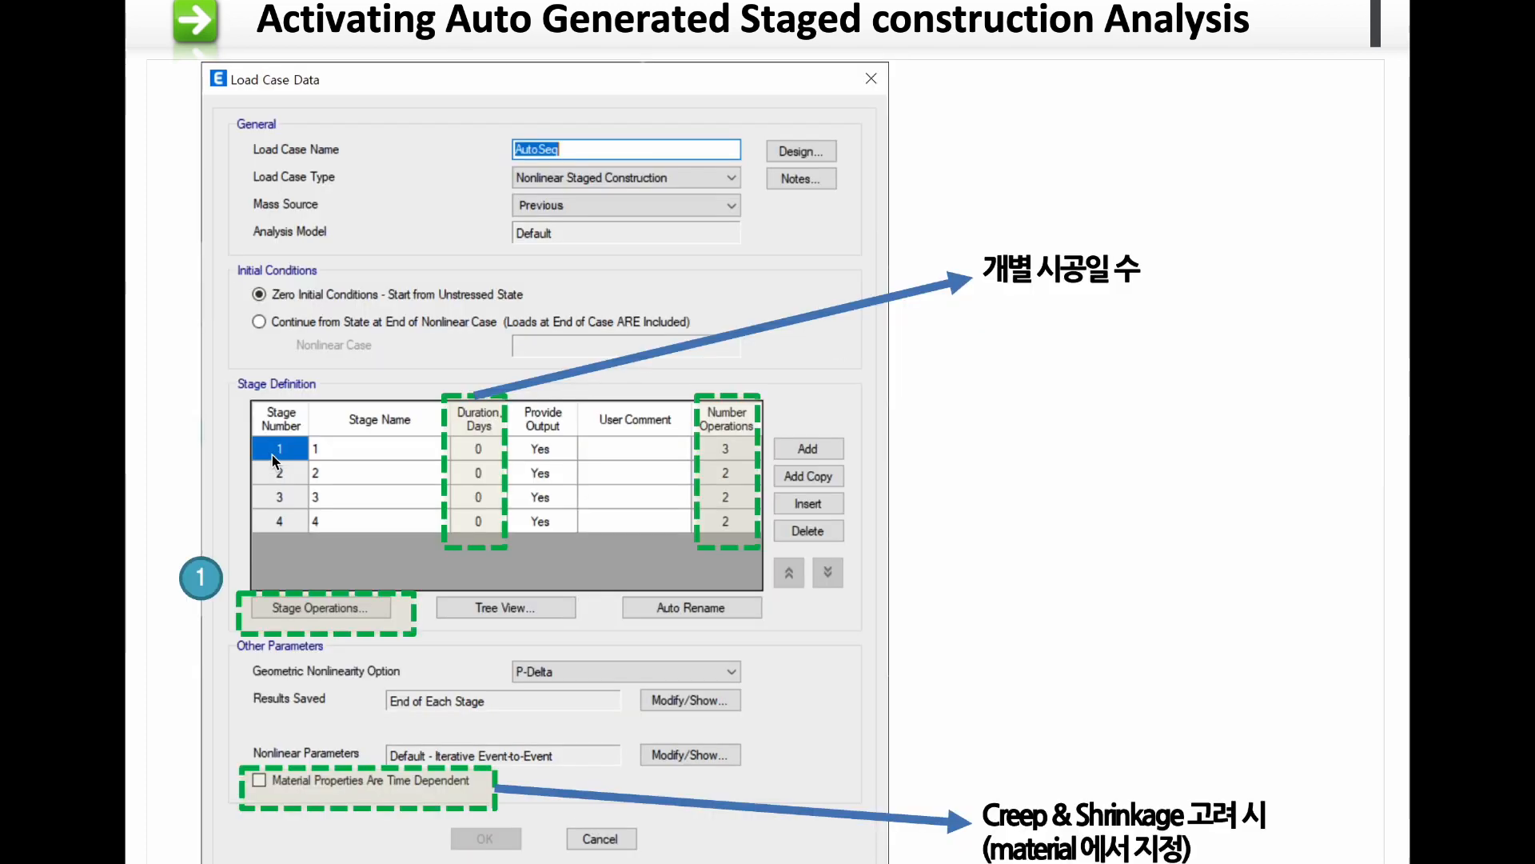
left_click(330, 626)
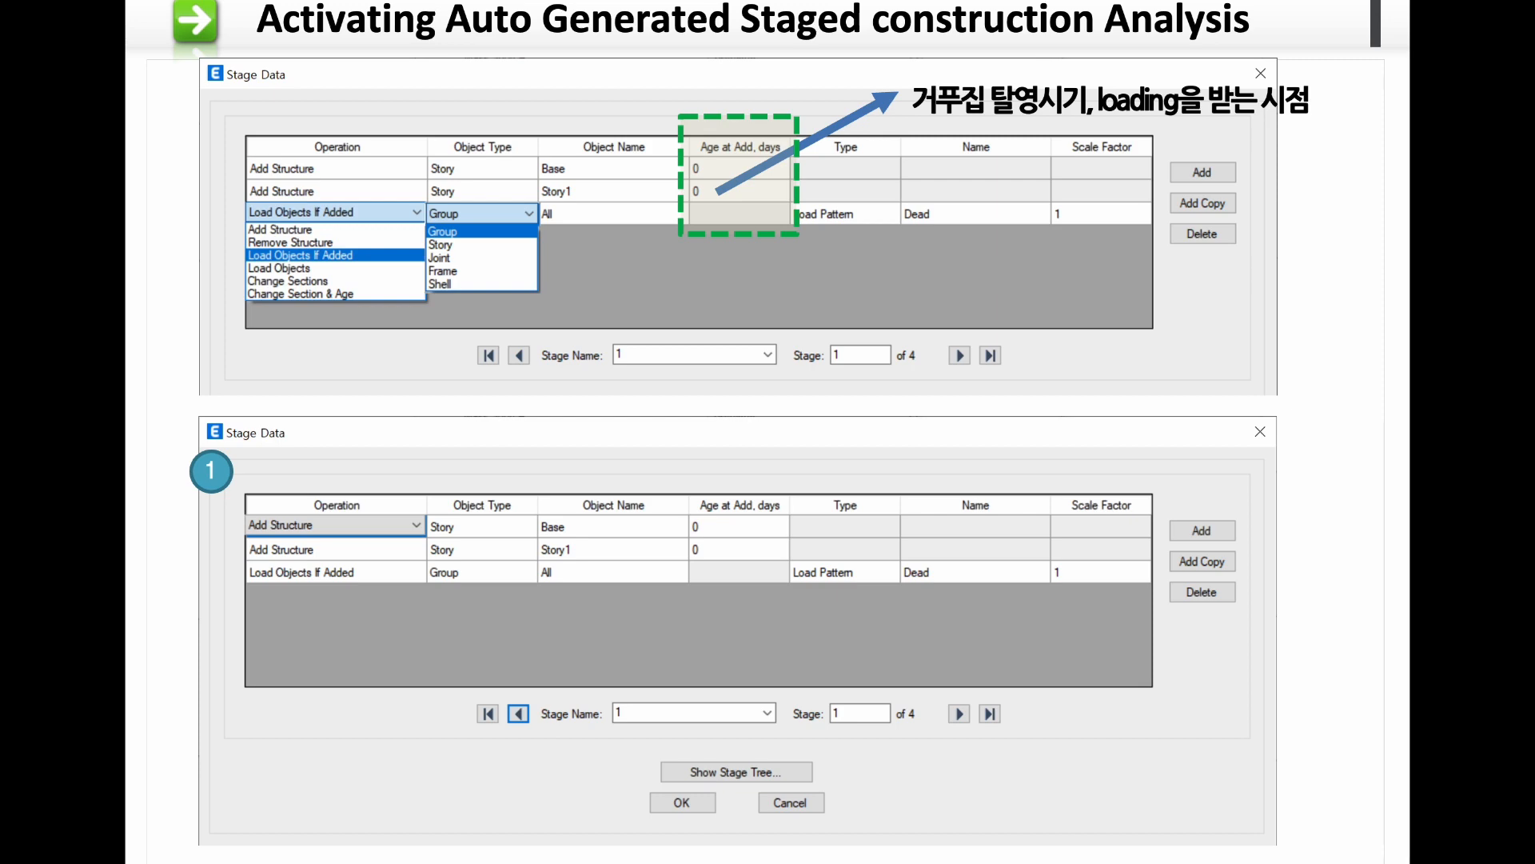
key("Right")
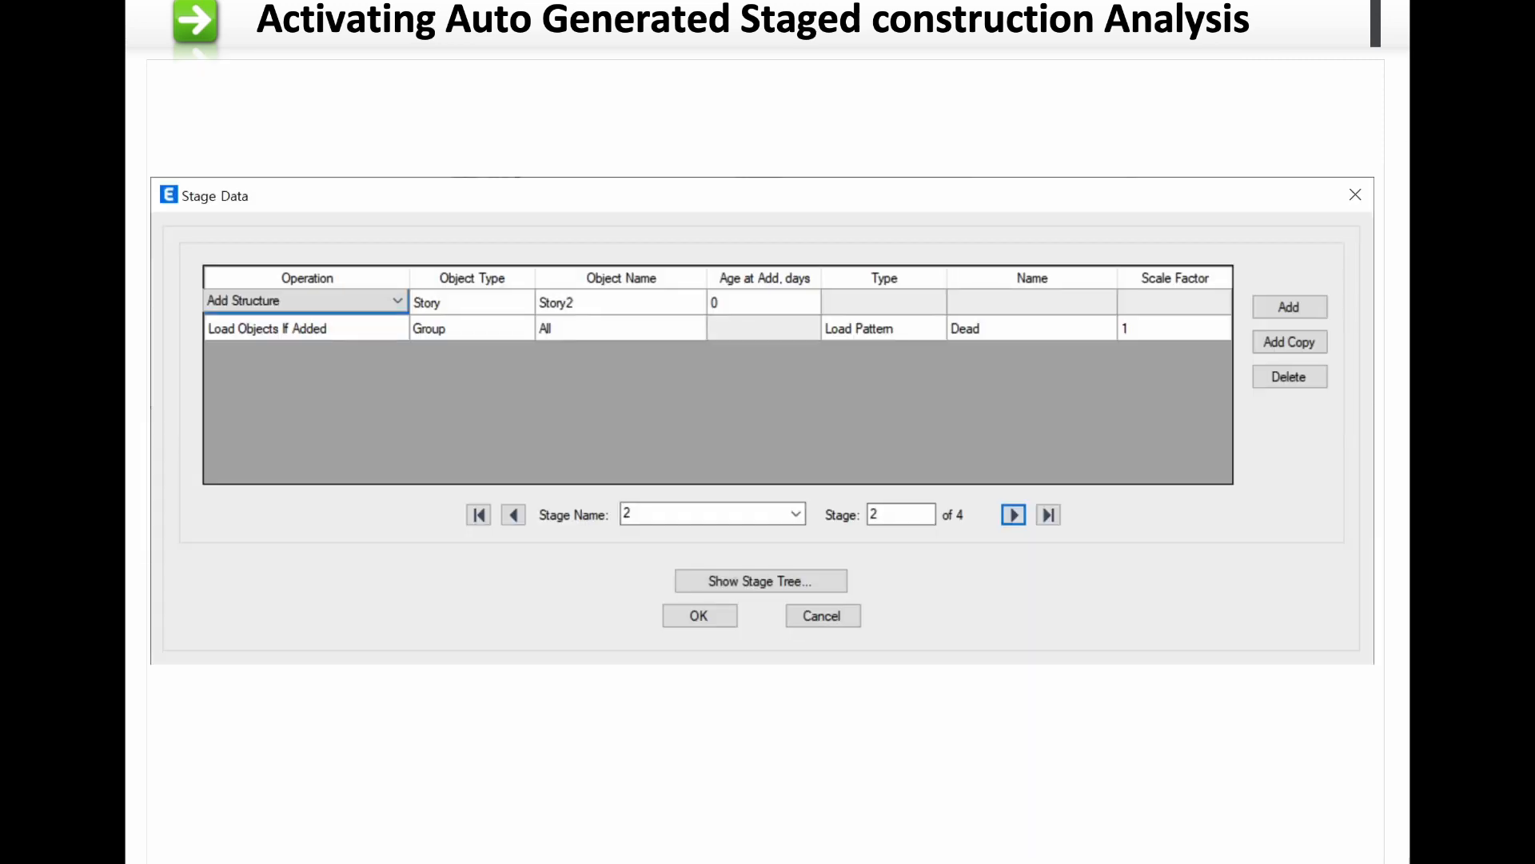
key("Right")
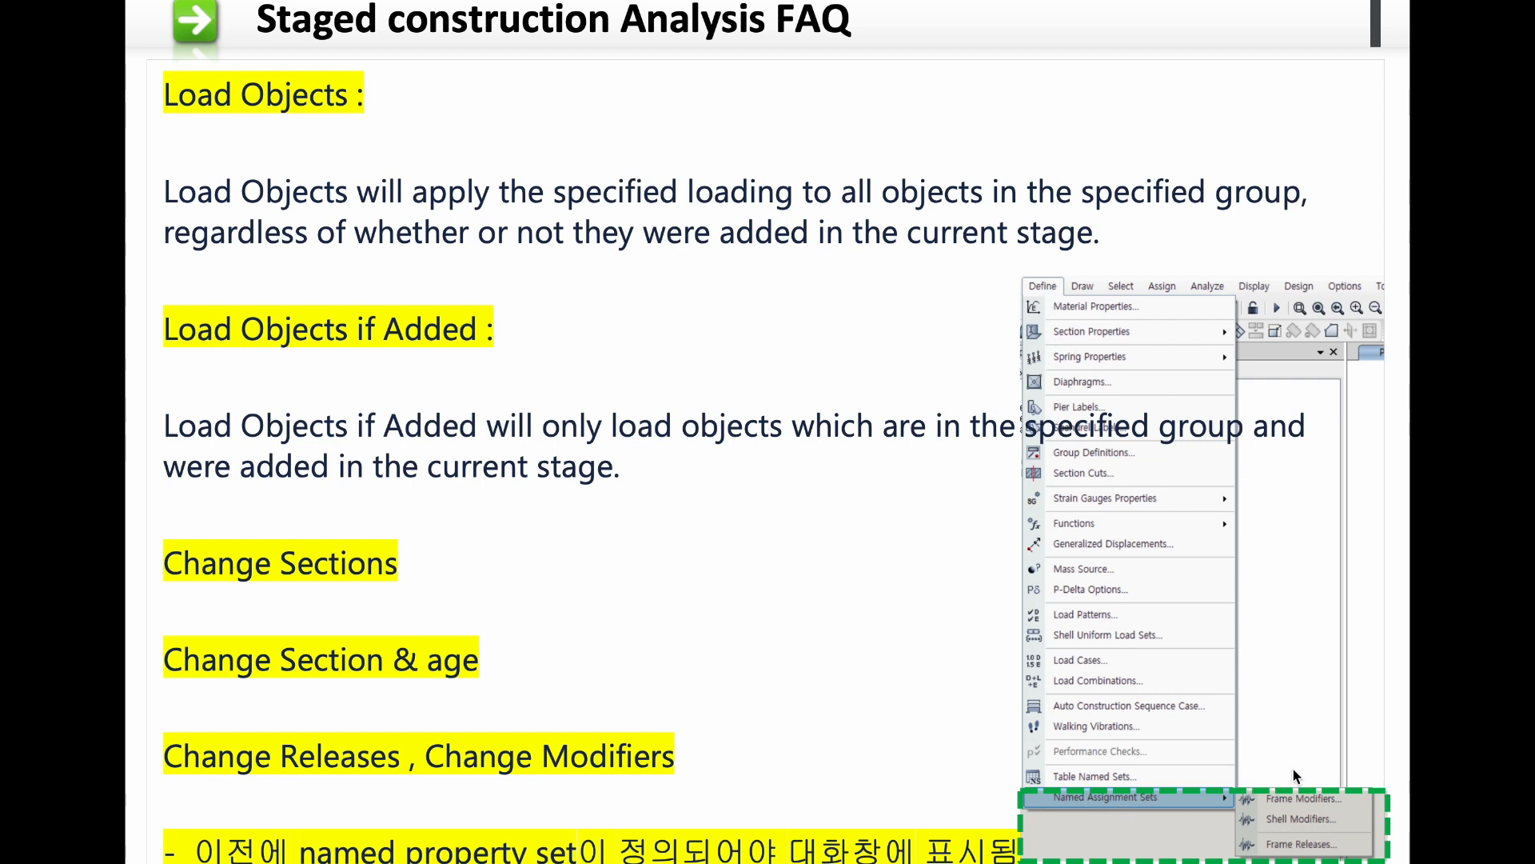
left_click(460, 745)
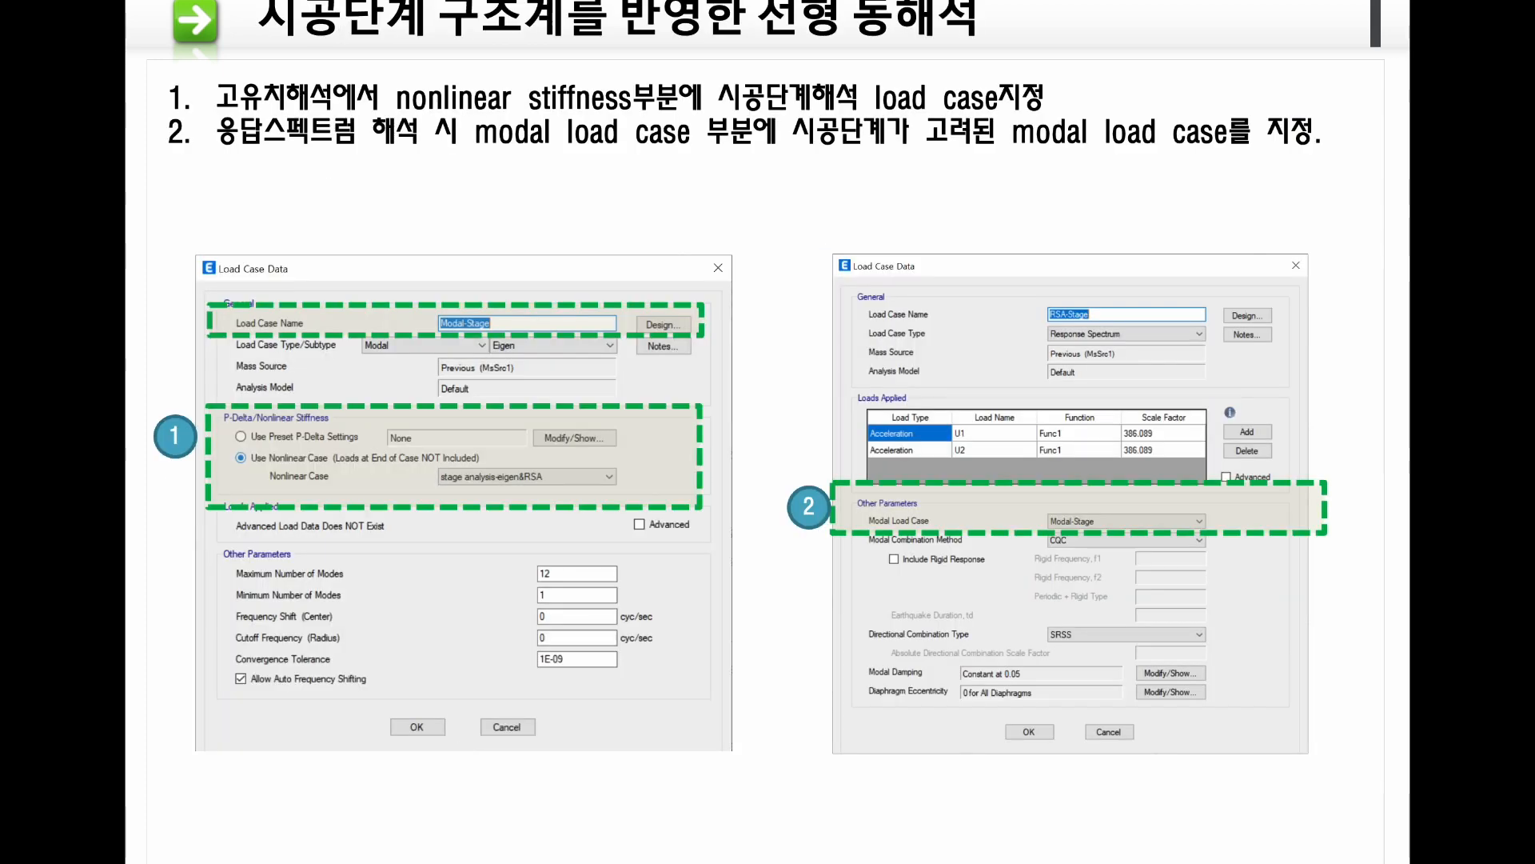